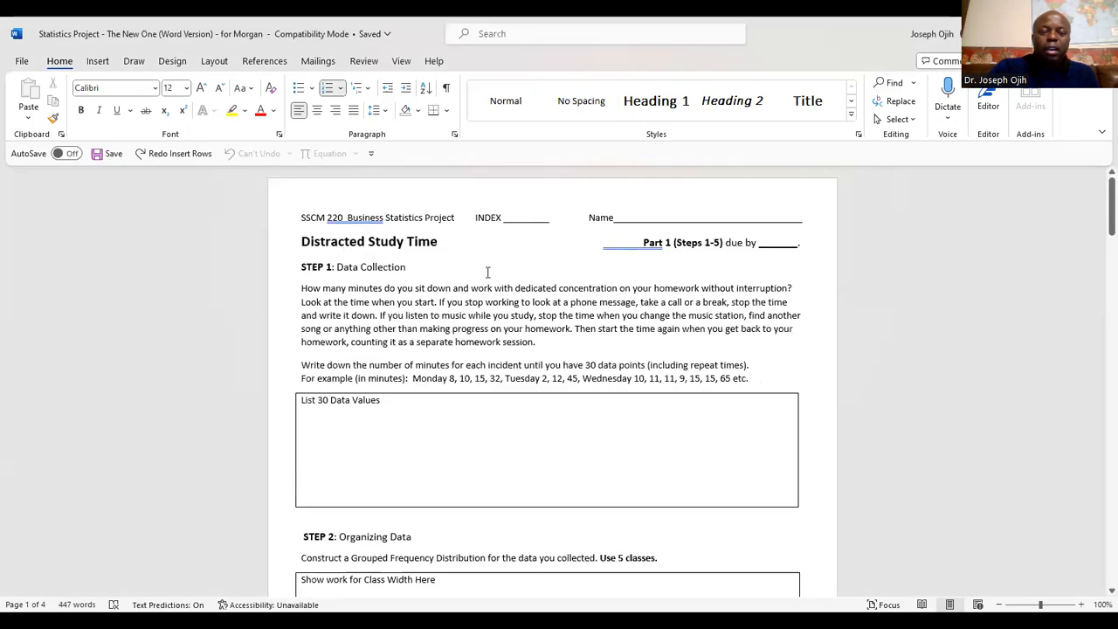
# Look through the Statistics Project document's sections, from data collection and the frequency table to the later steps, and return to its beginning
pyautogui.scroll(-2, 488, 272)
pyautogui.scroll(-6, 488, 273)
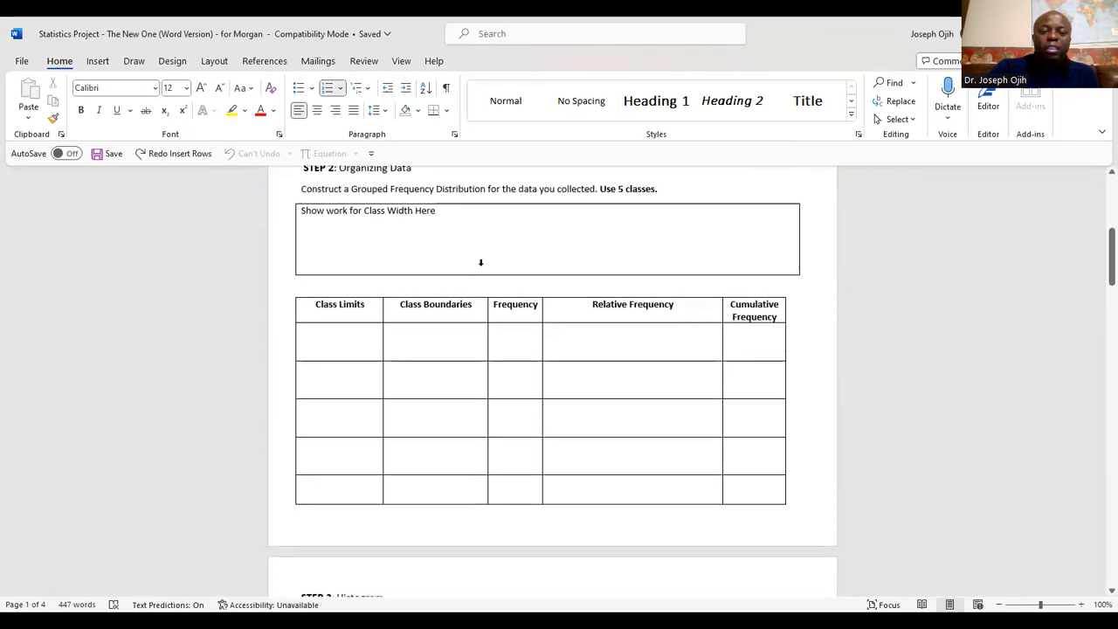
pyautogui.scroll(-2, 480, 265)
pyautogui.scroll(-10, 455, 279)
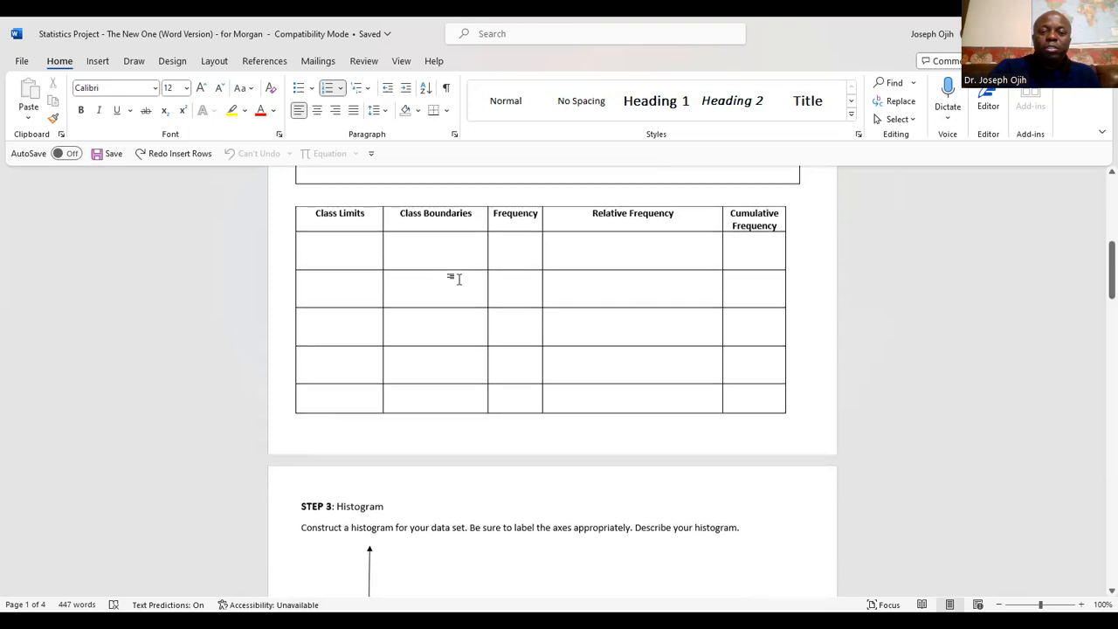
pyautogui.scroll(-11, 460, 278)
pyautogui.scroll(-5, 458, 284)
pyautogui.scroll(-2, 452, 293)
pyautogui.scroll(-3, 452, 293)
pyautogui.scroll(8, 451, 292)
pyautogui.scroll(20, 451, 291)
pyautogui.scroll(4, 450, 292)
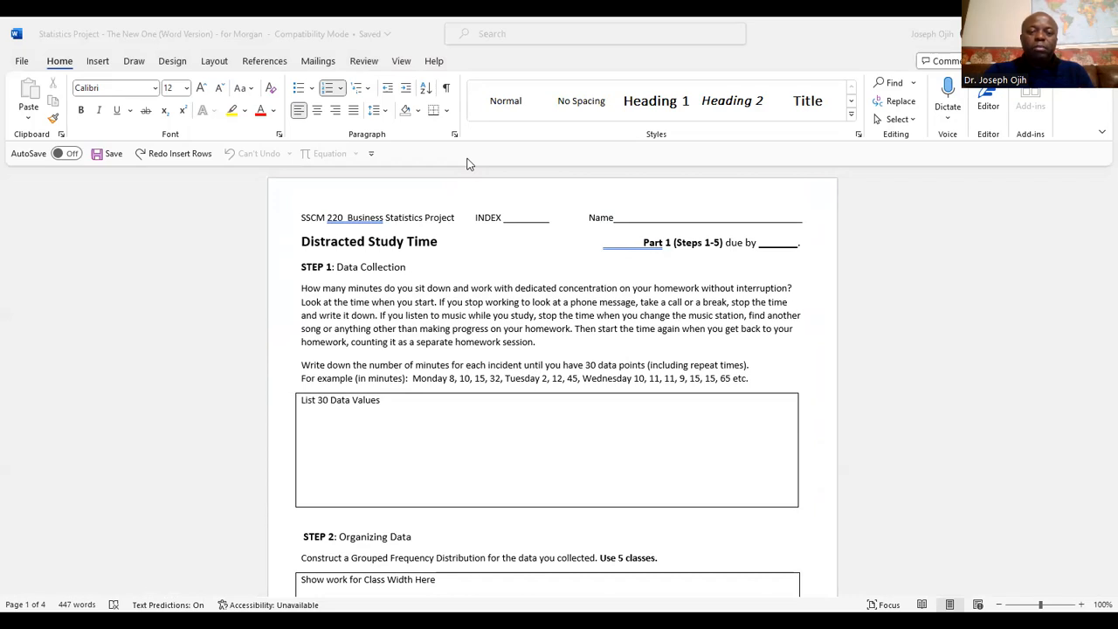
# Switch to the Excel Assignment 1 BW document and read the GPS navigator price data set and tasks a to c
pyautogui.hotkey('alt', 'Tab')
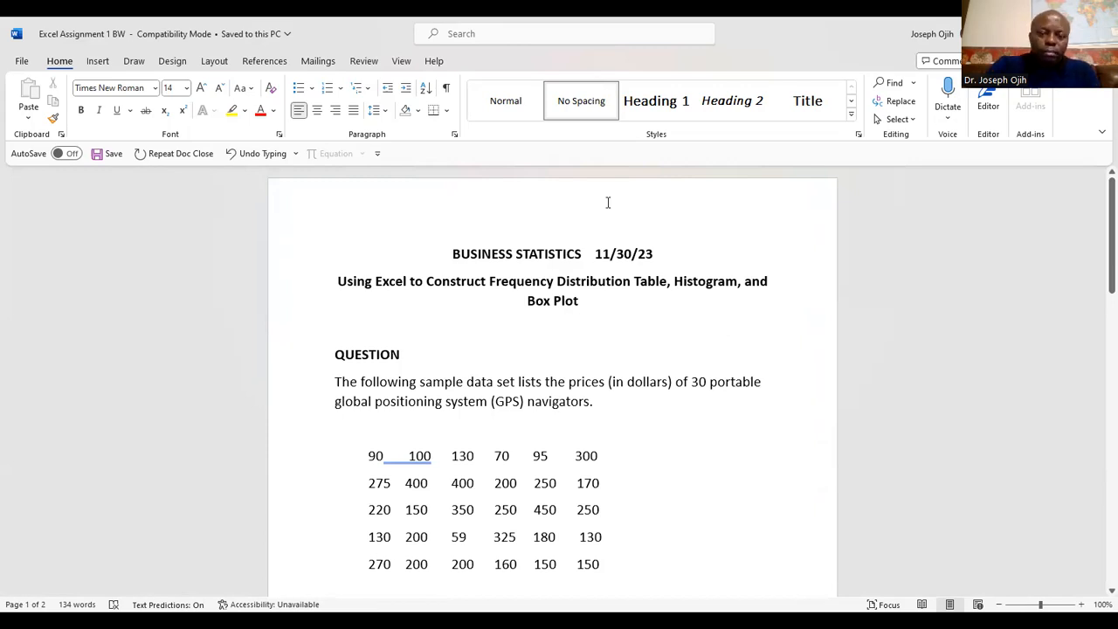
pyautogui.scroll(-2, 589, 253)
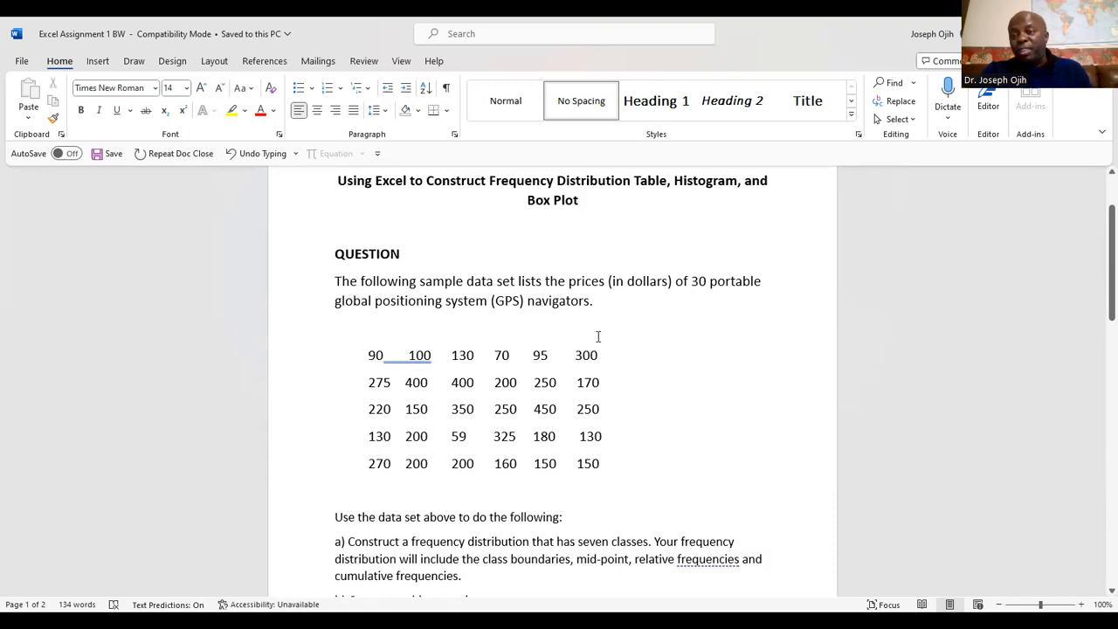
pyautogui.moveTo(432, 354); pyautogui.dragTo(394, 353)
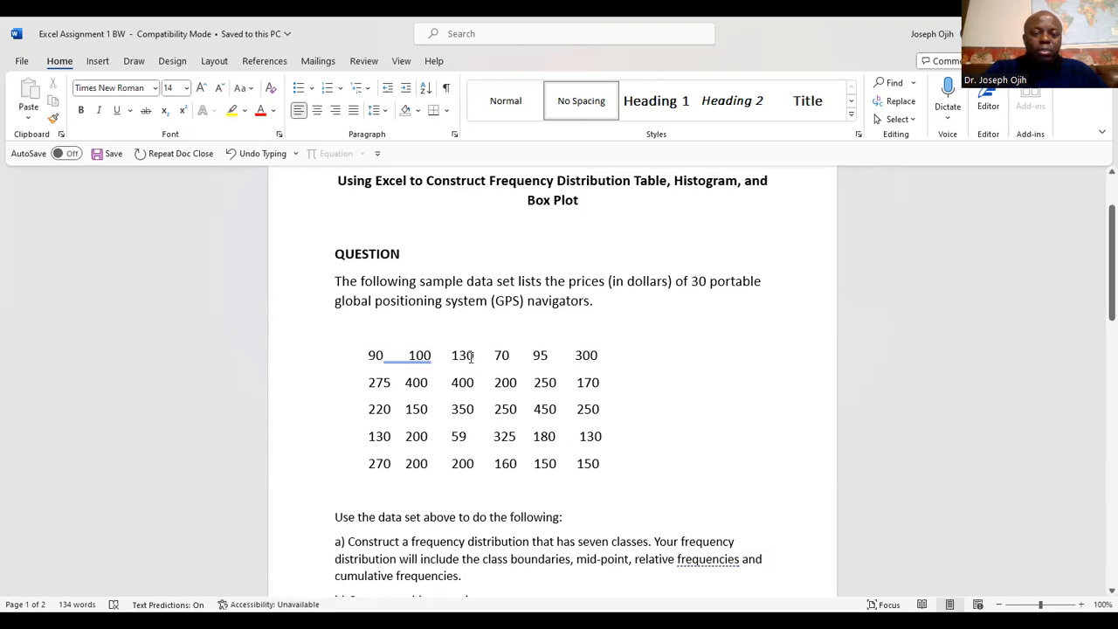
pyautogui.scroll(-1, 566, 458)
pyautogui.scroll(-5, 566, 458)
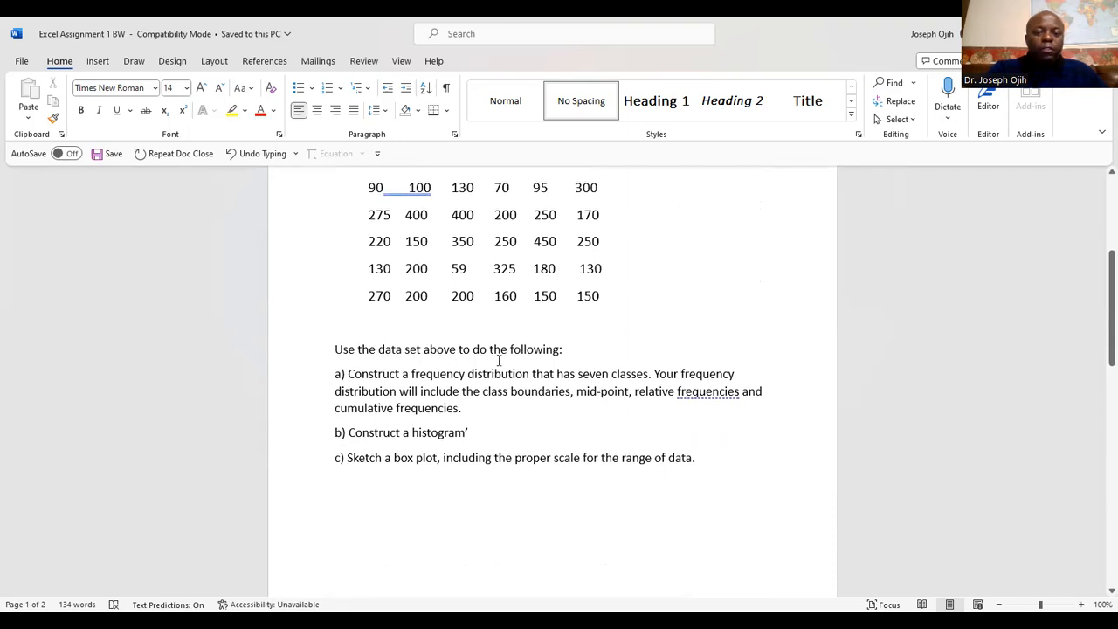
pyautogui.scroll(-2, 497, 358)
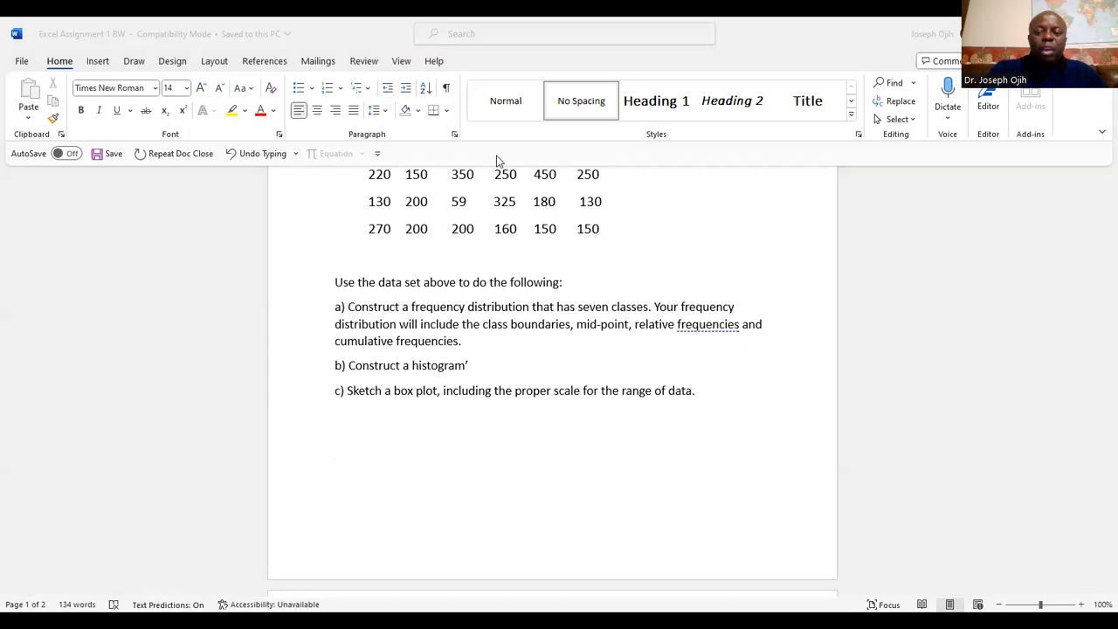
# Return to the Statistics Project document and review its frequency table, histogram, descriptive statistics, box plot, outlier and conclusion sections
pyautogui.hotkey('alt', 'Tab')
pyautogui.scroll(-8, 539, 374)
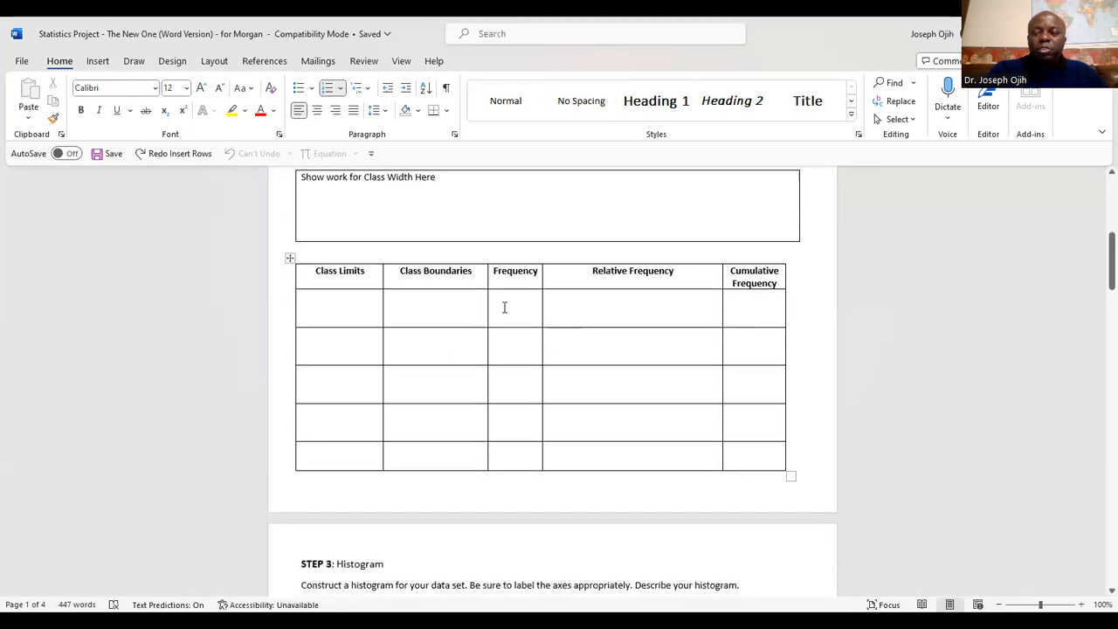
pyautogui.scroll(-6, 592, 328)
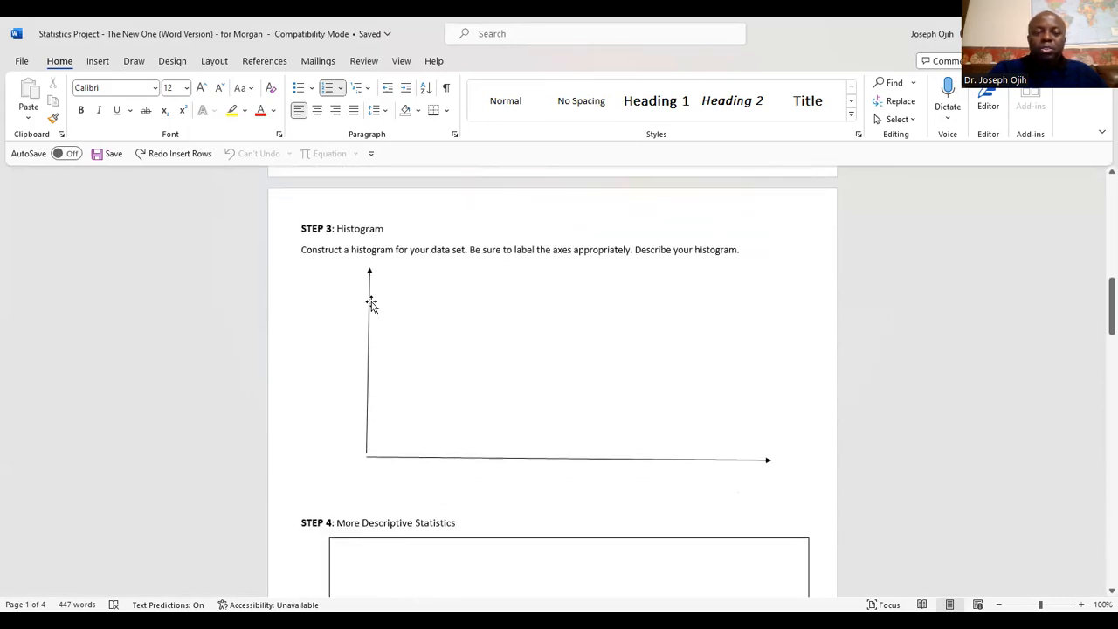
pyautogui.scroll(-3, 422, 347)
pyautogui.scroll(-9, 409, 327)
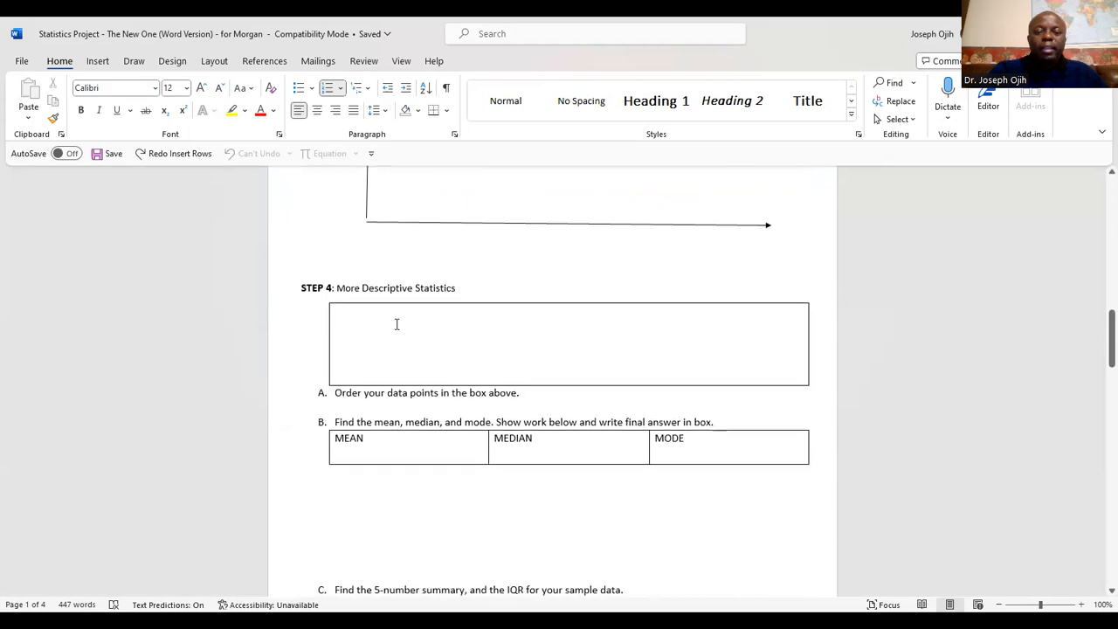
pyautogui.scroll(-5, 434, 274)
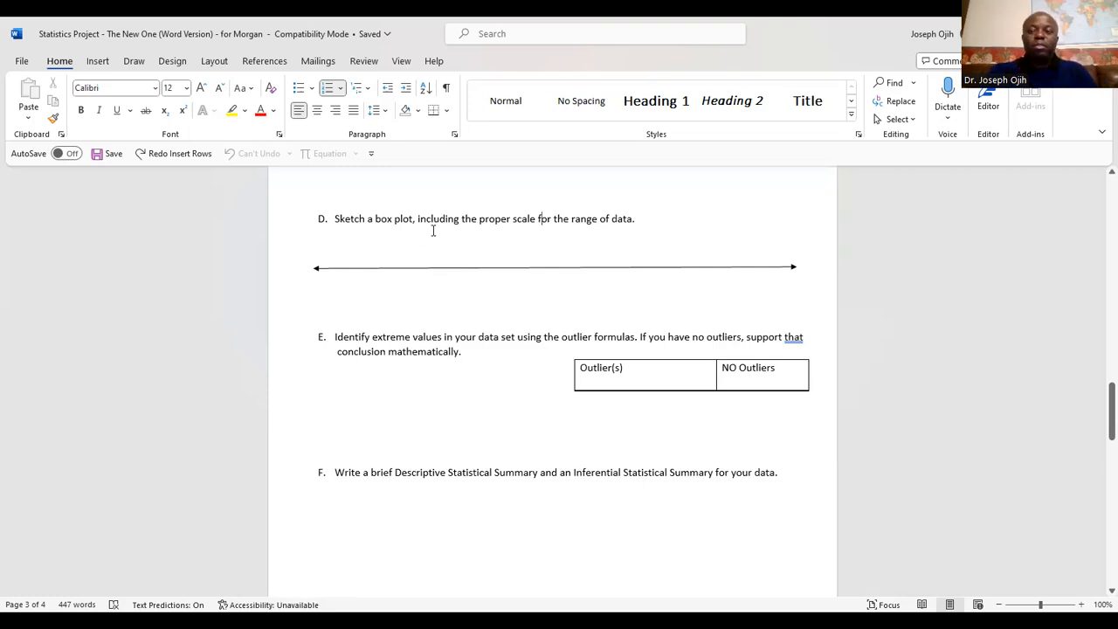
pyautogui.scroll(-1, 432, 231)
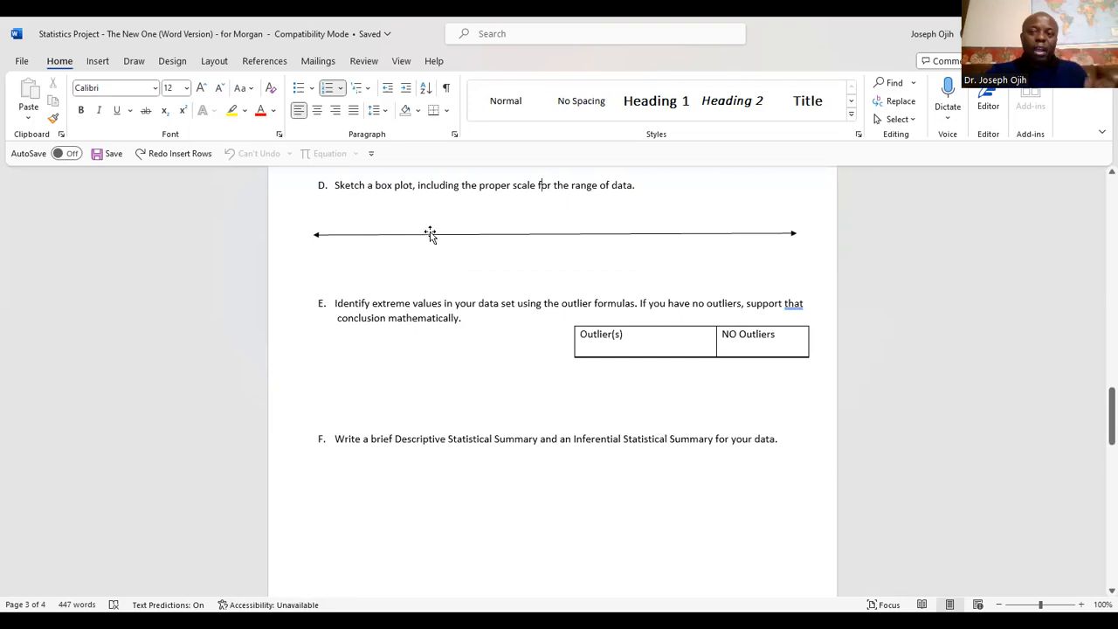
pyautogui.scroll(-10, 435, 230)
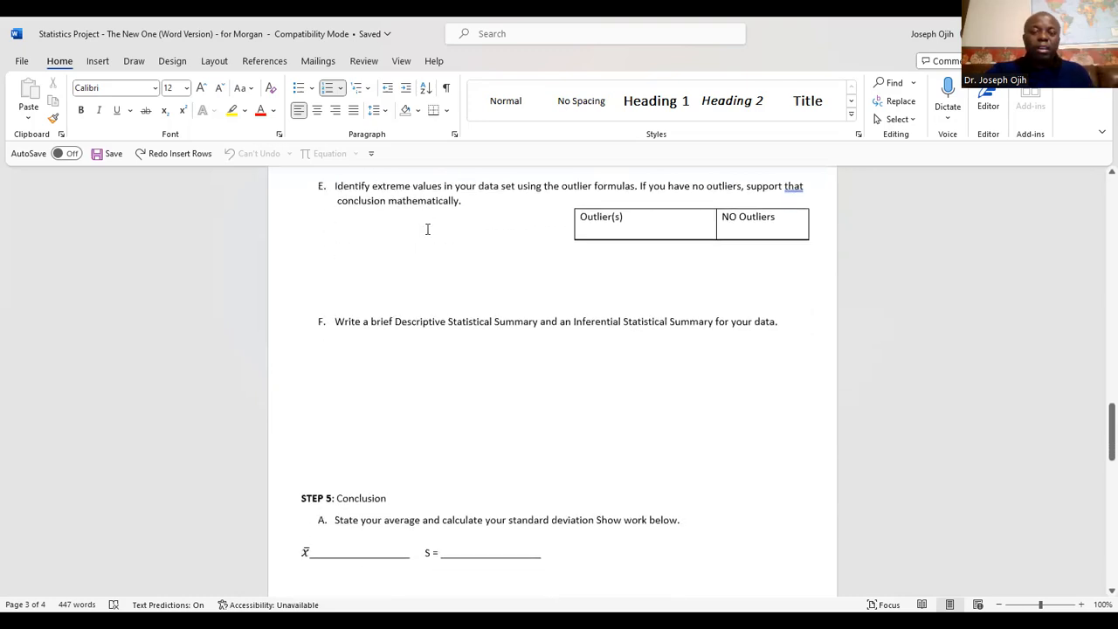
pyautogui.scroll(-8, 410, 252)
pyautogui.scroll(10, 412, 252)
pyautogui.scroll(15, 411, 253)
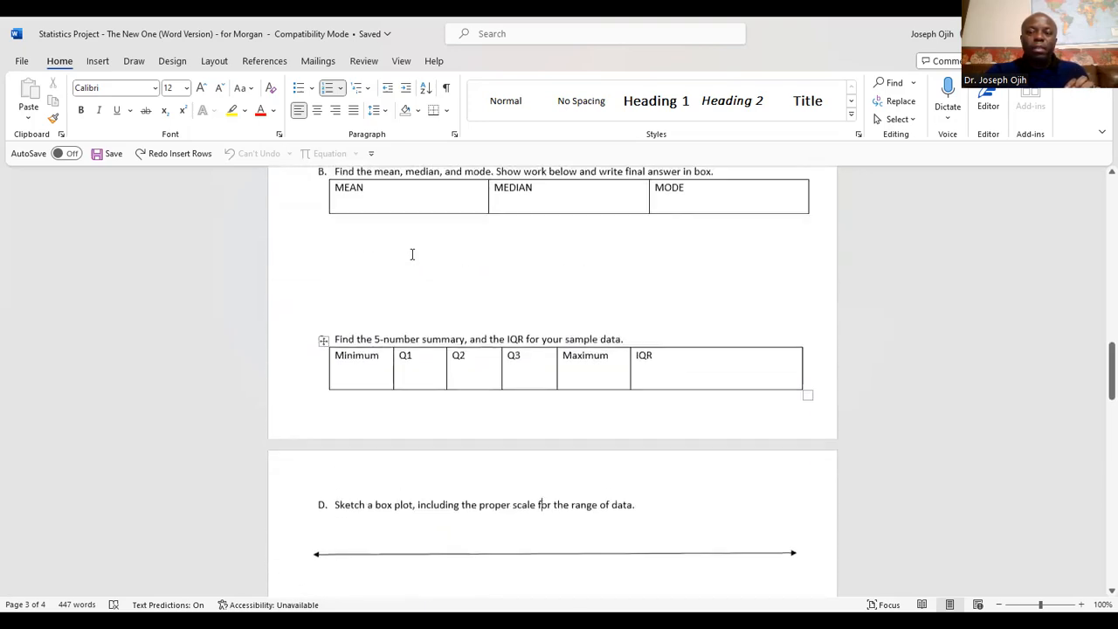
pyautogui.scroll(15, 411, 254)
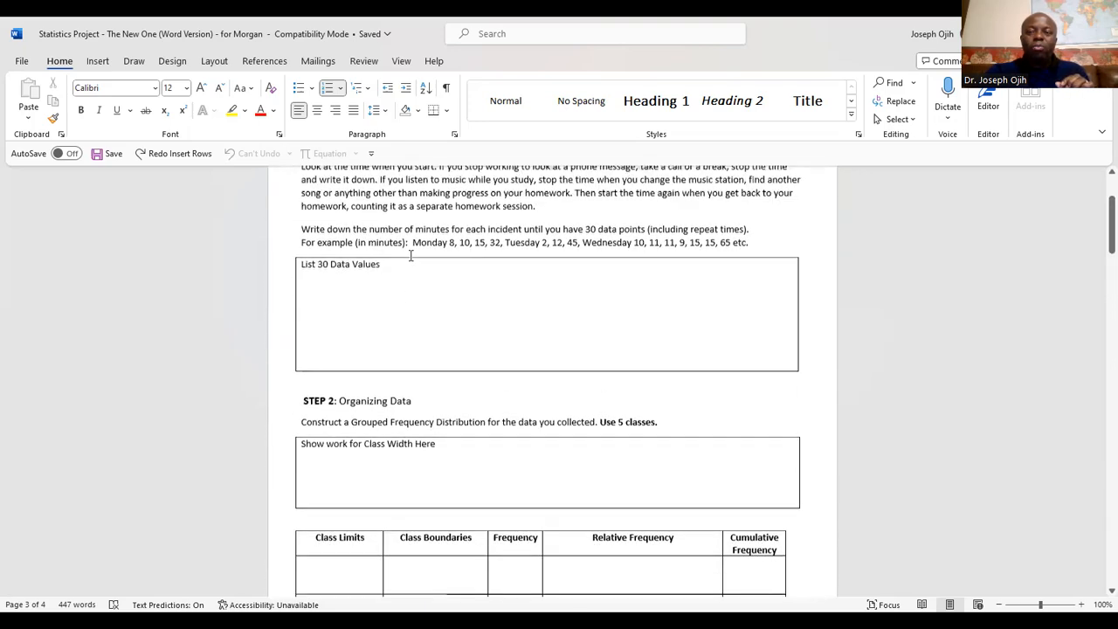
# Re-examine the Step 2 class width box and frequency table, the five-number summary and box plot items, and the Step 1 data collection instructions
pyautogui.scroll(-4, 411, 254)
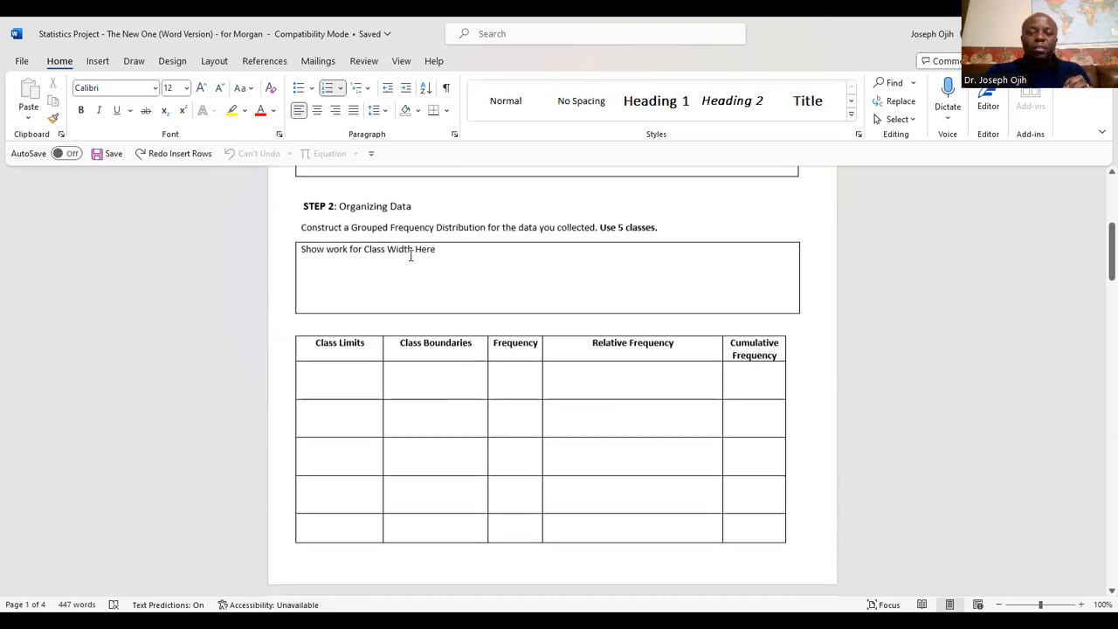
pyautogui.scroll(-2, 409, 255)
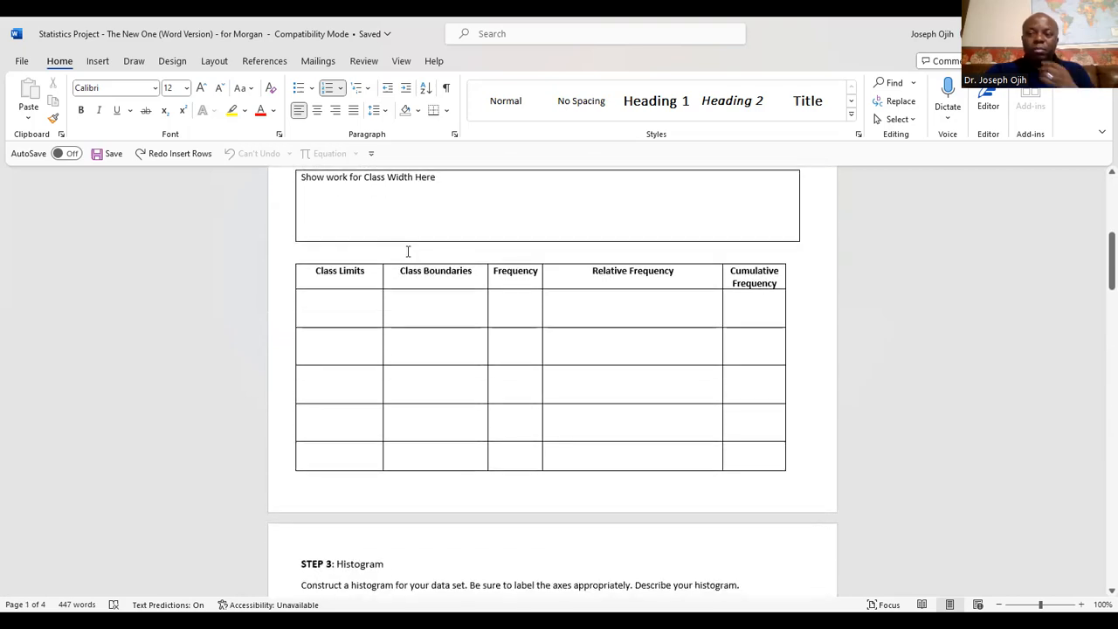
pyautogui.scroll(-2, 404, 244)
pyautogui.scroll(5, 384, 249)
pyautogui.scroll(-2, 358, 262)
pyautogui.scroll(-10, 402, 302)
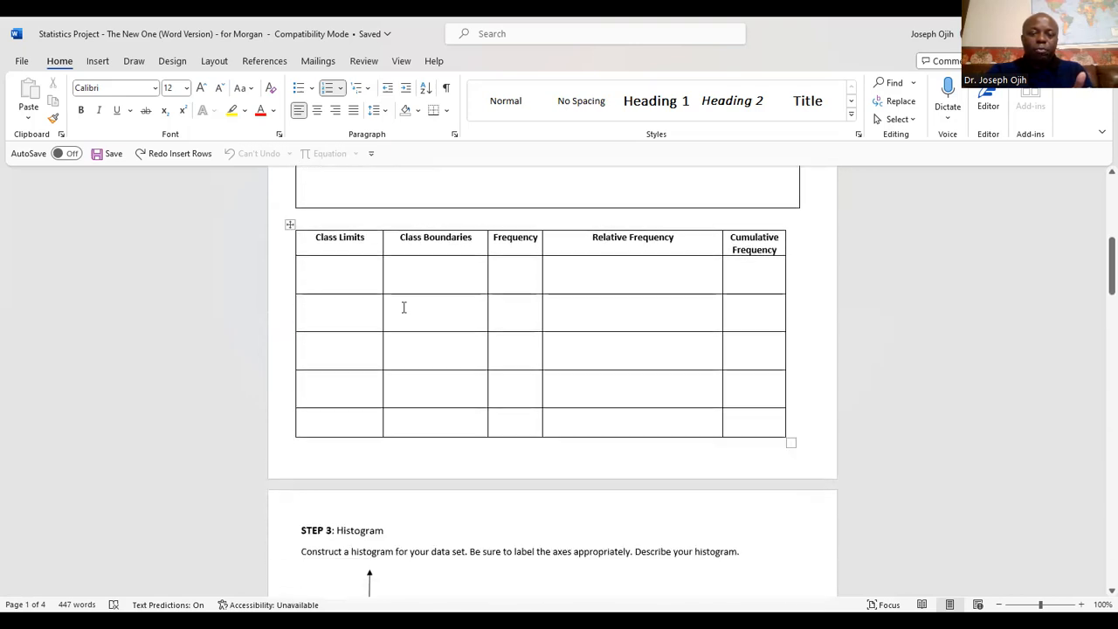
pyautogui.scroll(-10, 441, 319)
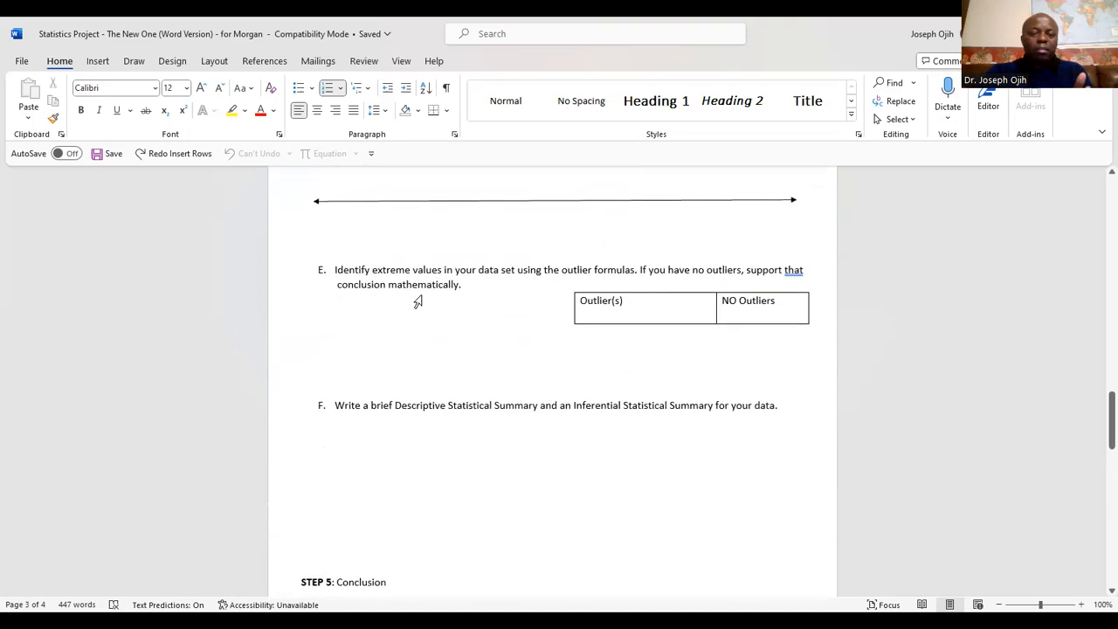
pyautogui.scroll(-5, 422, 293)
pyautogui.scroll(6, 427, 291)
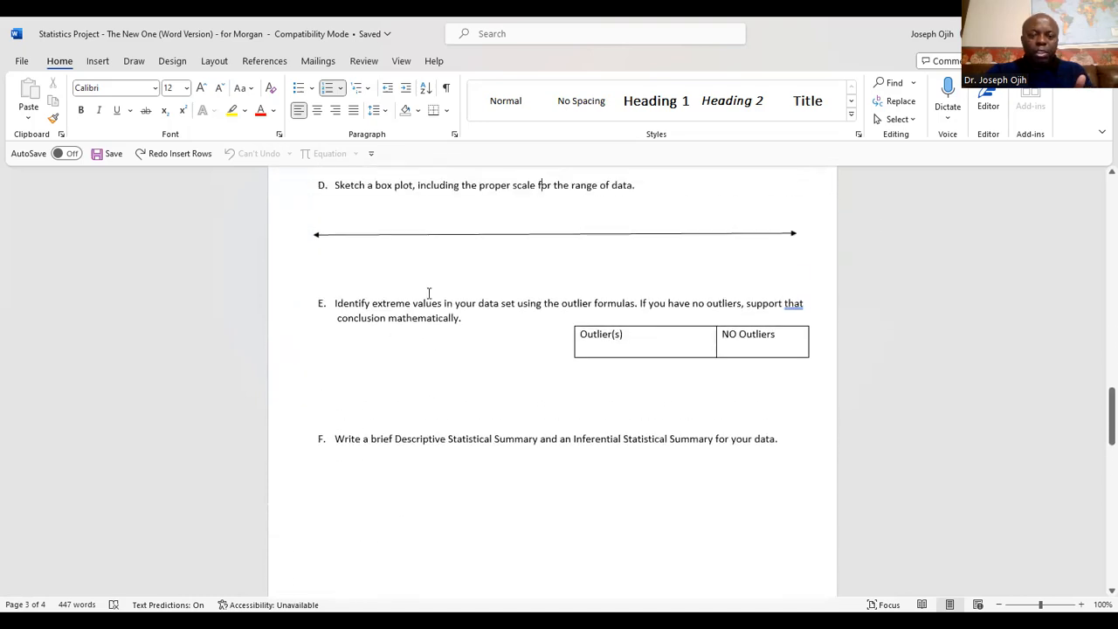
pyautogui.scroll(3, 429, 292)
pyautogui.scroll(15, 461, 348)
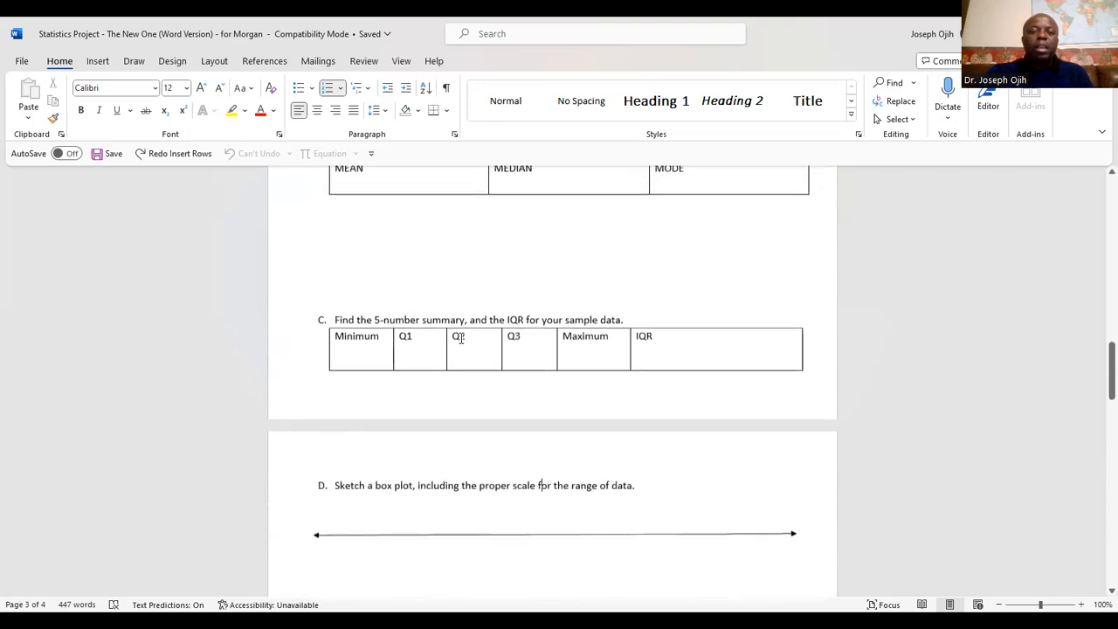
pyautogui.scroll(3, 463, 332)
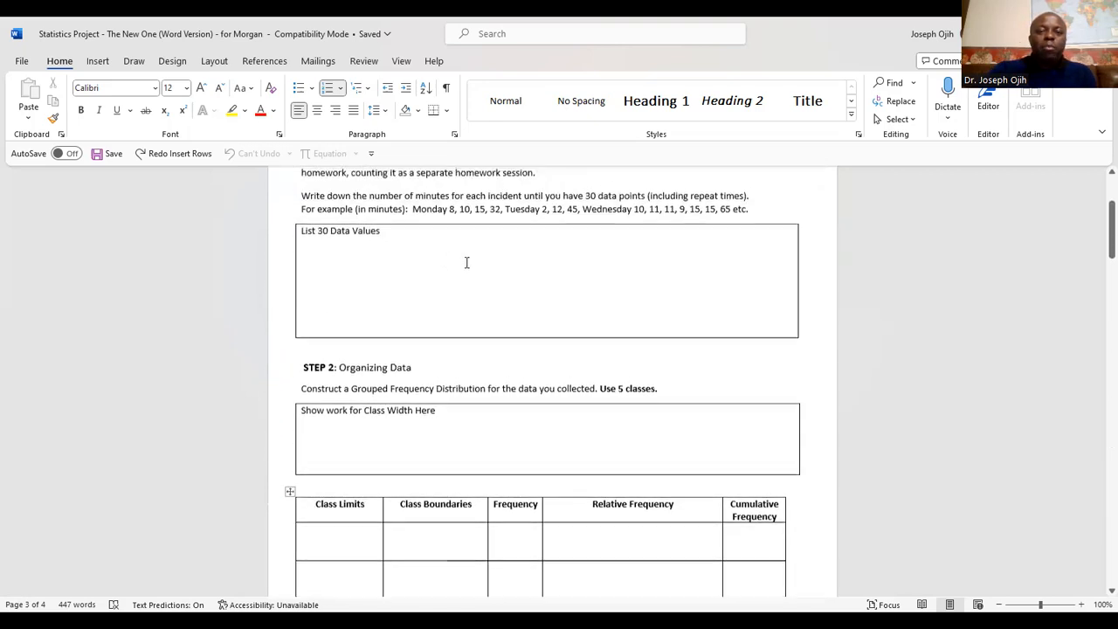
pyautogui.scroll(-5, 445, 290)
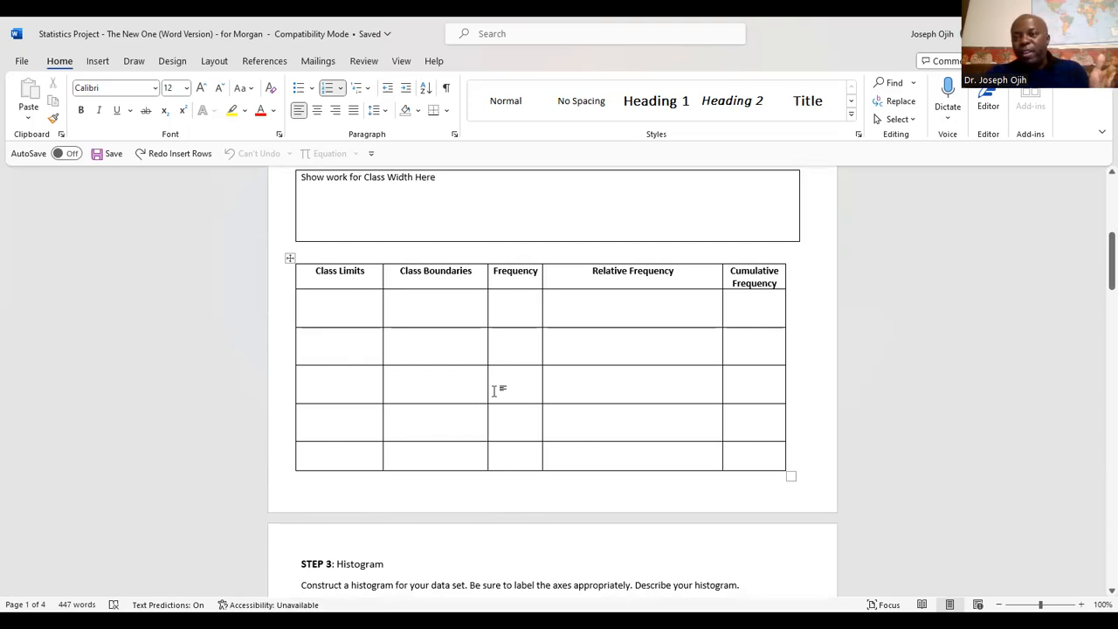
pyautogui.scroll(5, 489, 376)
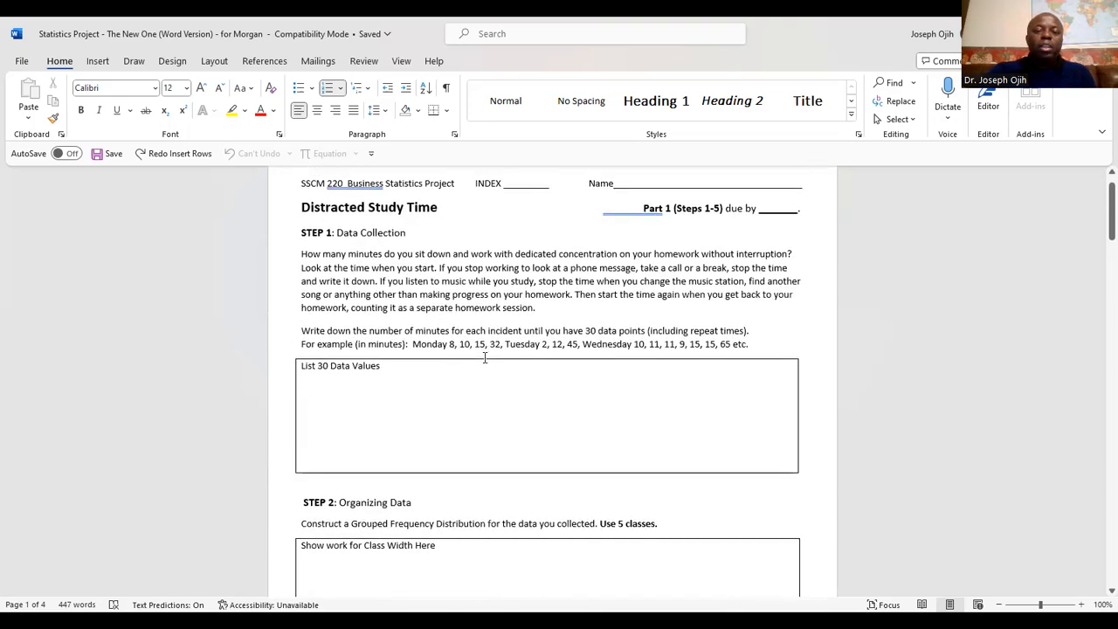
pyautogui.scroll(1, 485, 357)
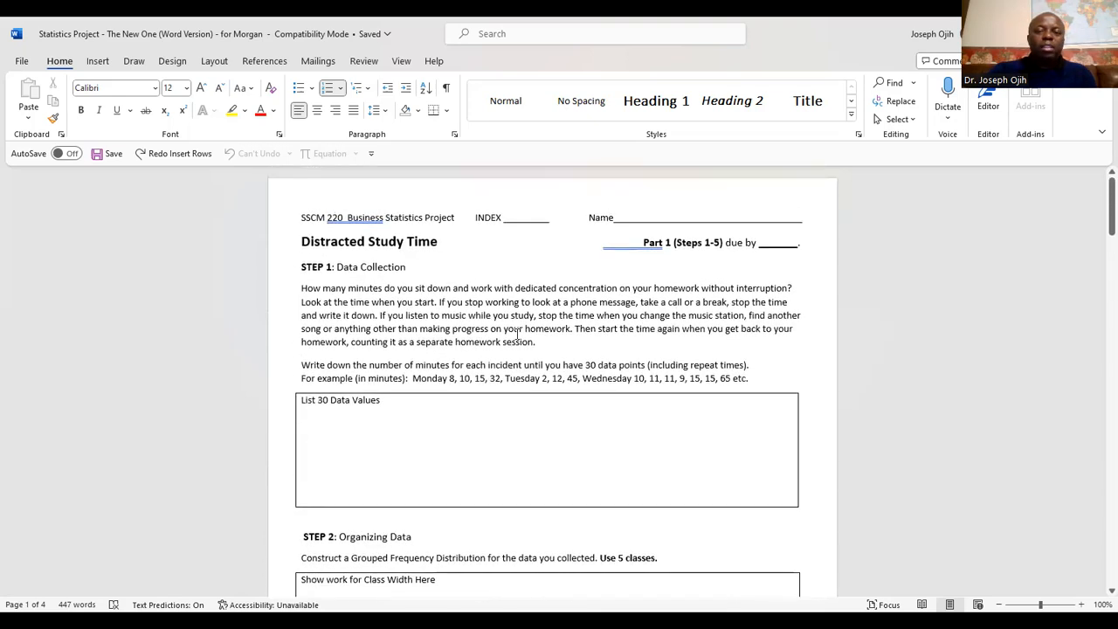
# Switch to Excel Assignment 1 BW and reread the frequency distribution, histogram and box plot tasks alongside the price data
pyautogui.click(566, 148)
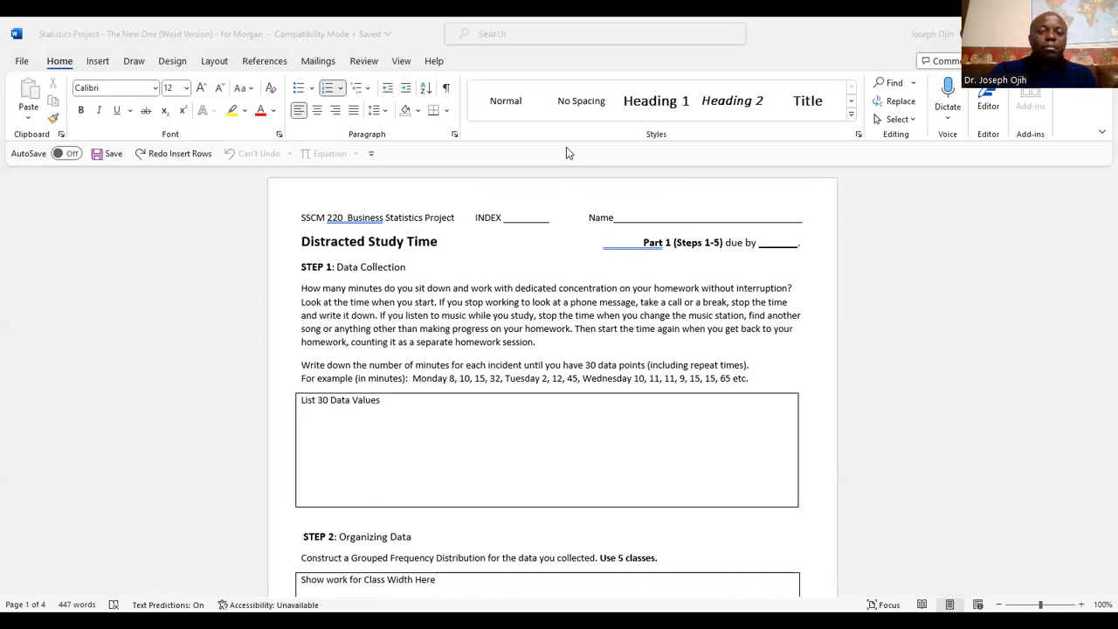
pyautogui.hotkey('alt', 'Tab')
pyautogui.scroll(-3, 477, 357)
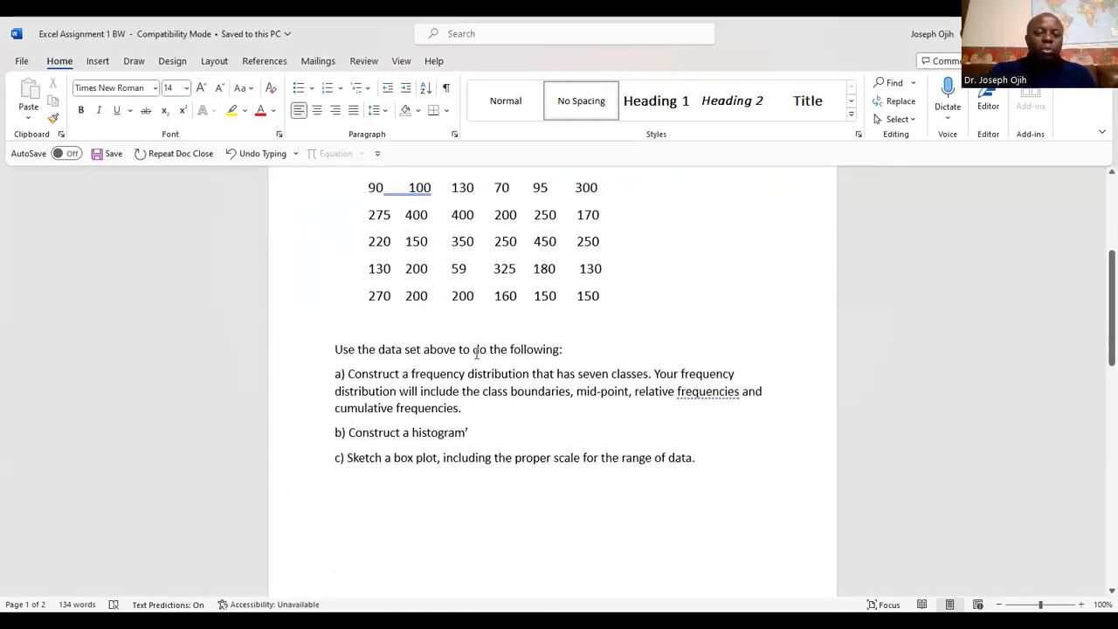
pyautogui.scroll(-1, 454, 454)
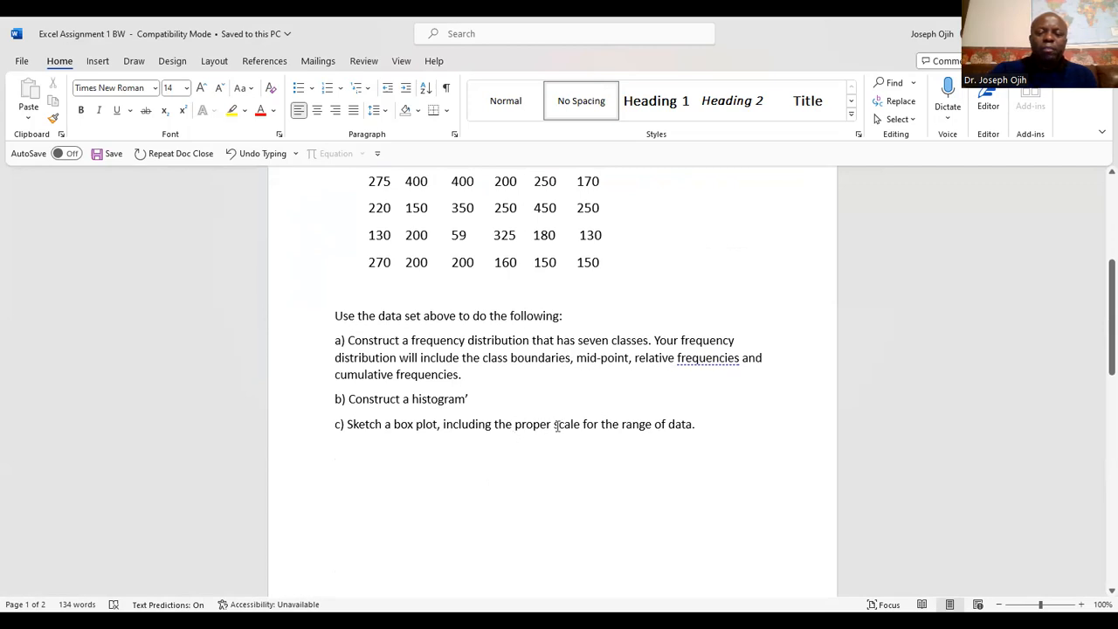
pyautogui.scroll(3, 570, 361)
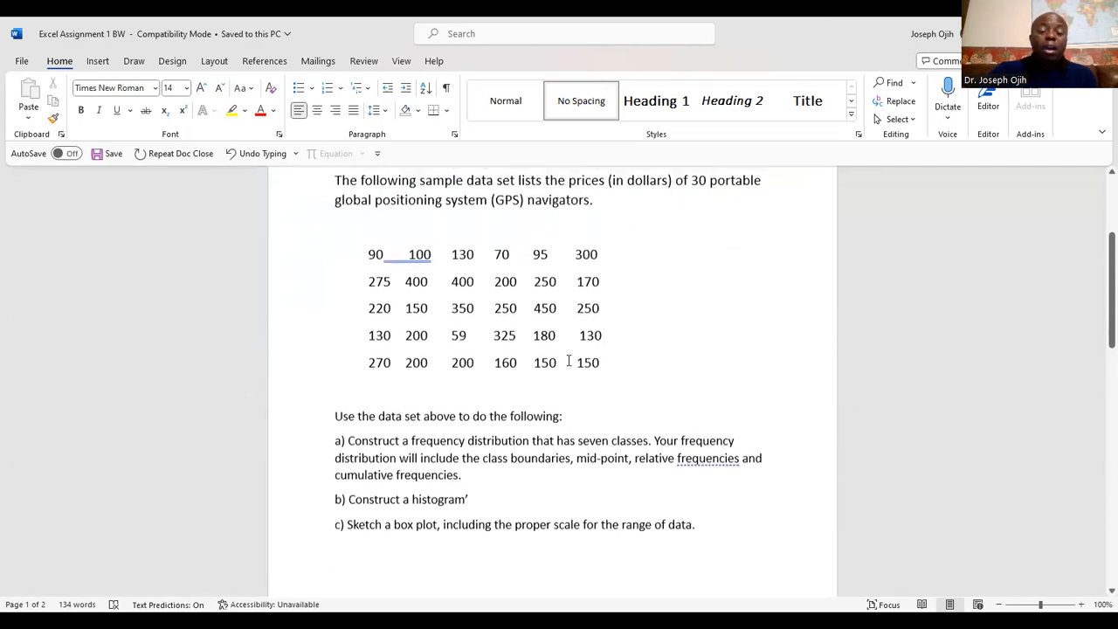
pyautogui.scroll(-5, 550, 340)
pyautogui.scroll(2, 543, 331)
pyautogui.scroll(-10, 544, 322)
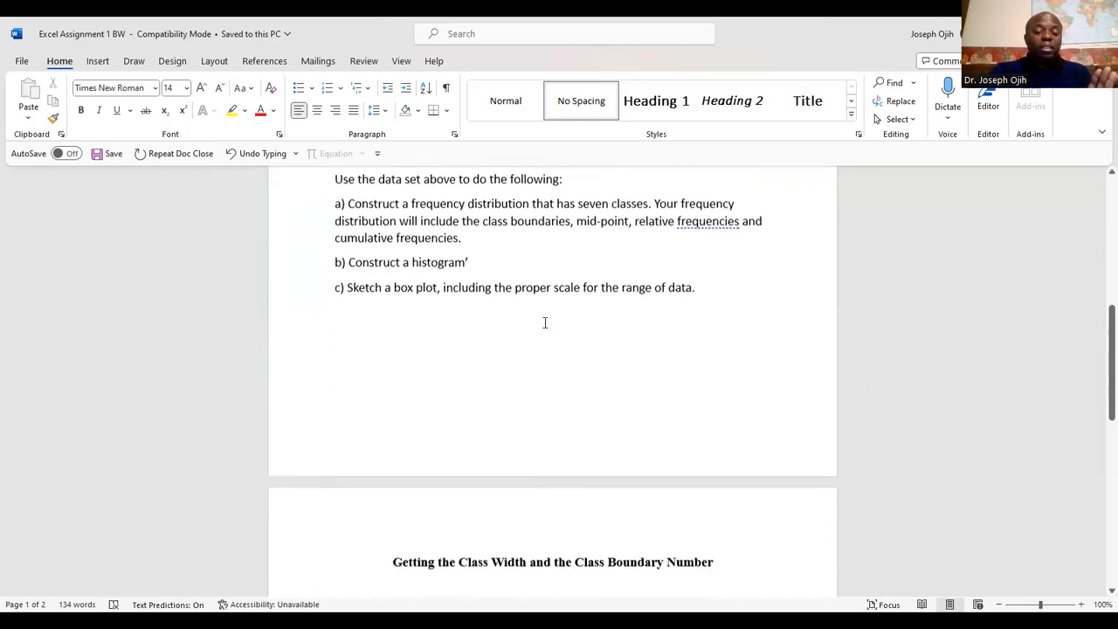
pyautogui.scroll(15, 548, 323)
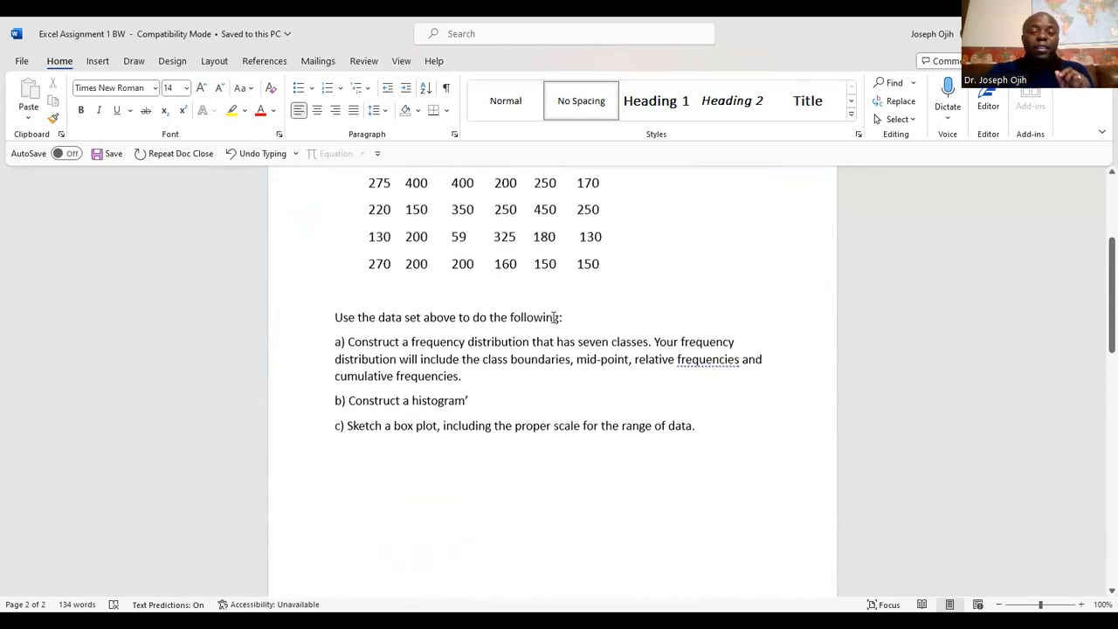
pyautogui.scroll(-3, 548, 320)
pyautogui.scroll(-4, 549, 320)
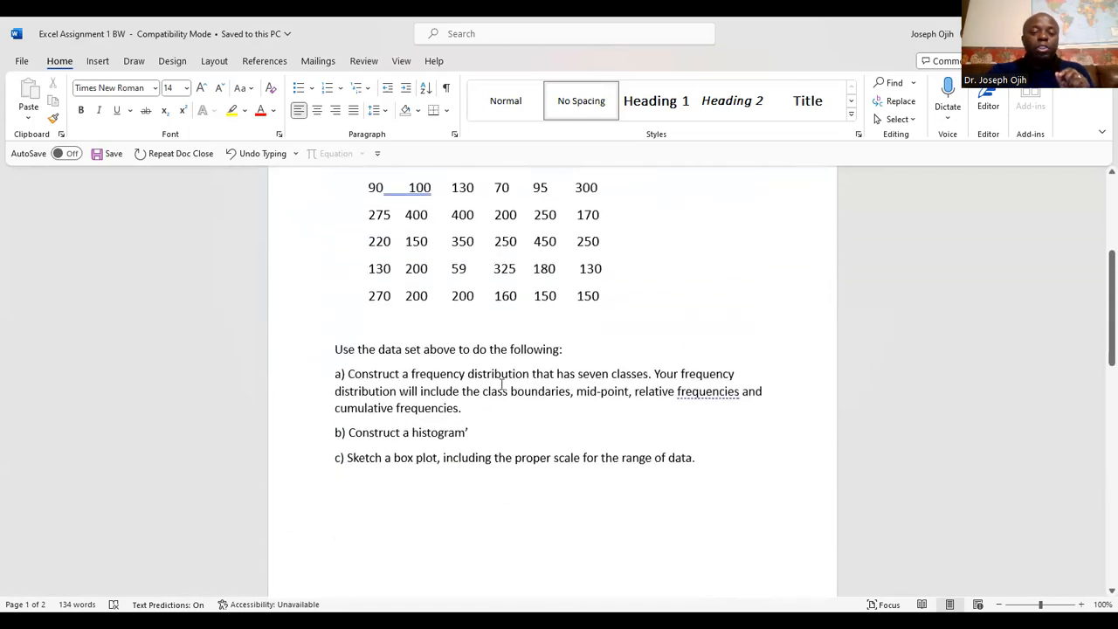
# Examine the class width and class boundary number formulas on the second page, and go back to the GPS price data set
pyautogui.scroll(-2, 521, 385)
pyautogui.scroll(-12, 525, 383)
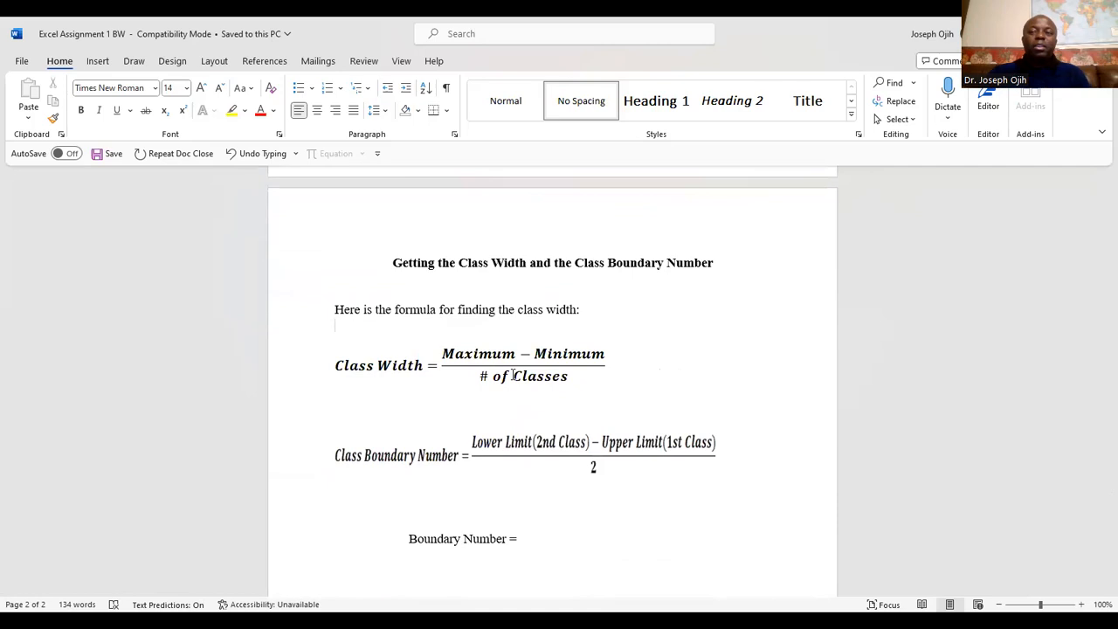
pyautogui.scroll(10, 509, 349)
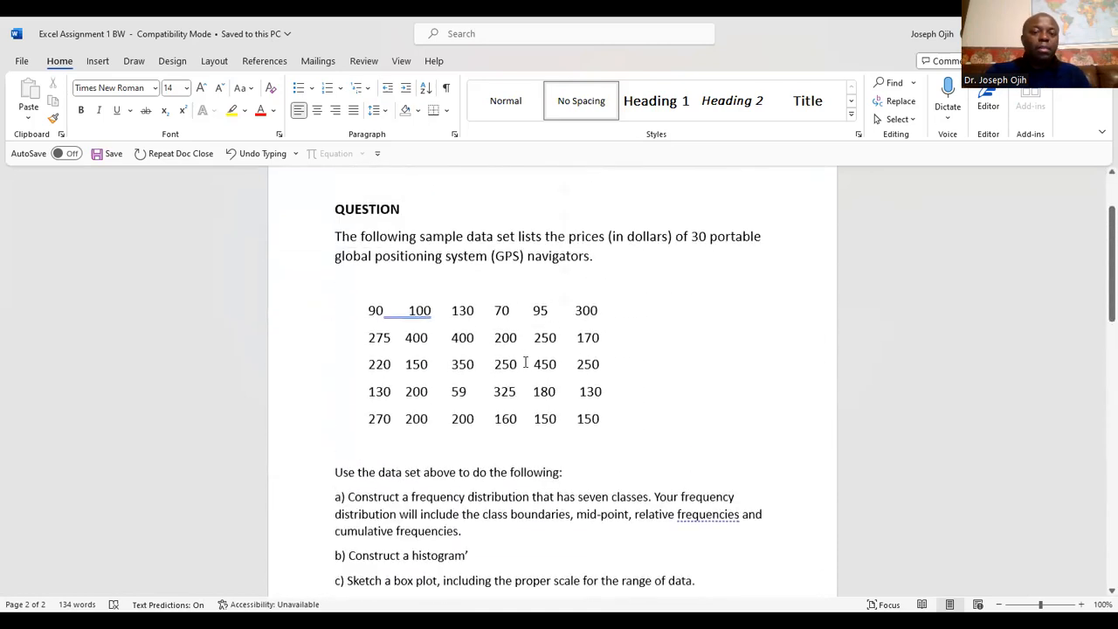
# Review the assignment tasks, then switch to the Statistics Project document and examine the Step 2 class width box and frequency table
pyautogui.scroll(-6, 525, 358)
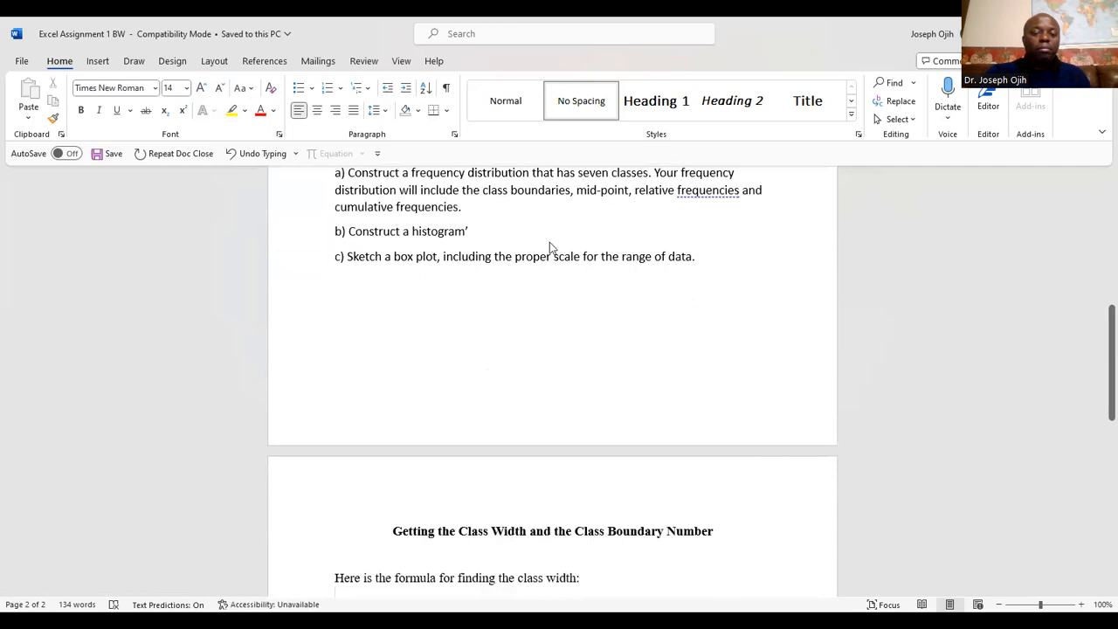
pyautogui.hotkey('alt', 'Tab')
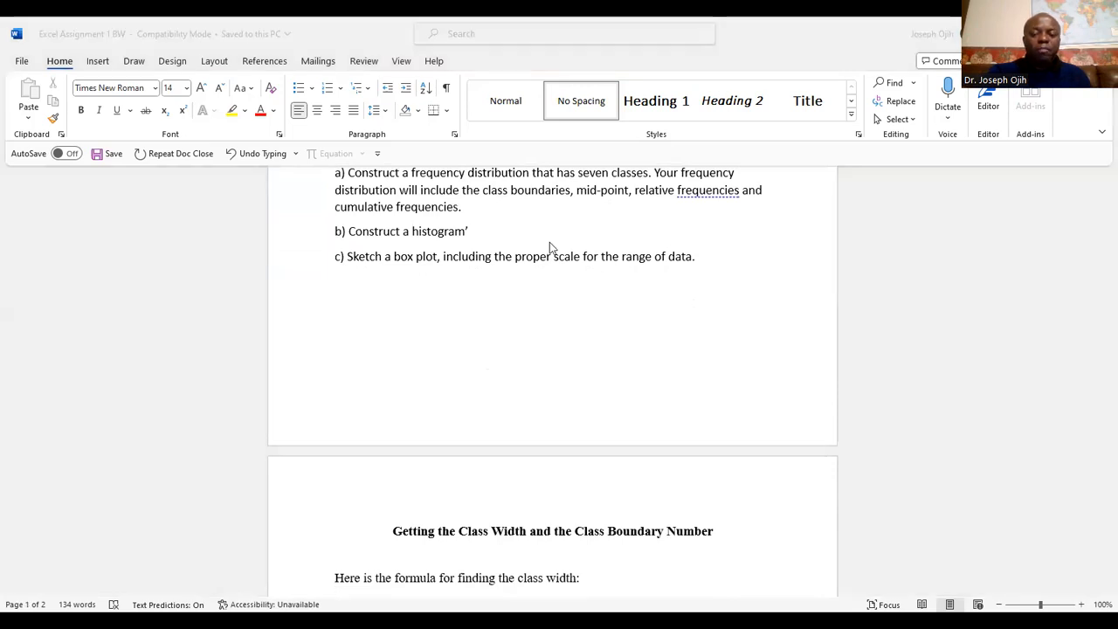
pyautogui.hotkey('alt', 'Tab')
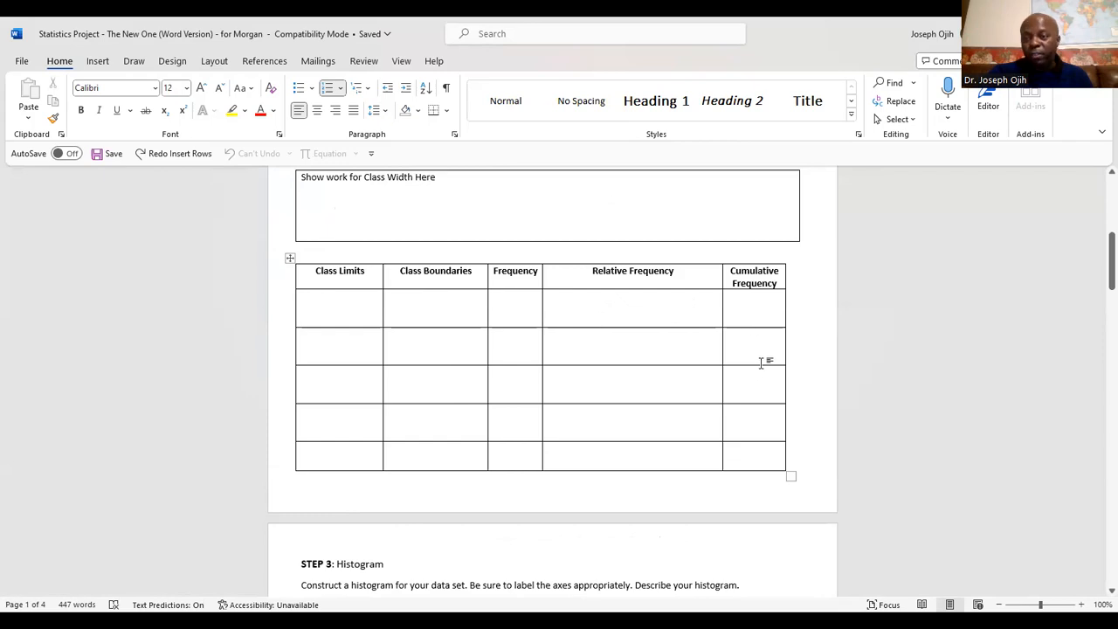
pyautogui.scroll(1, 640, 337)
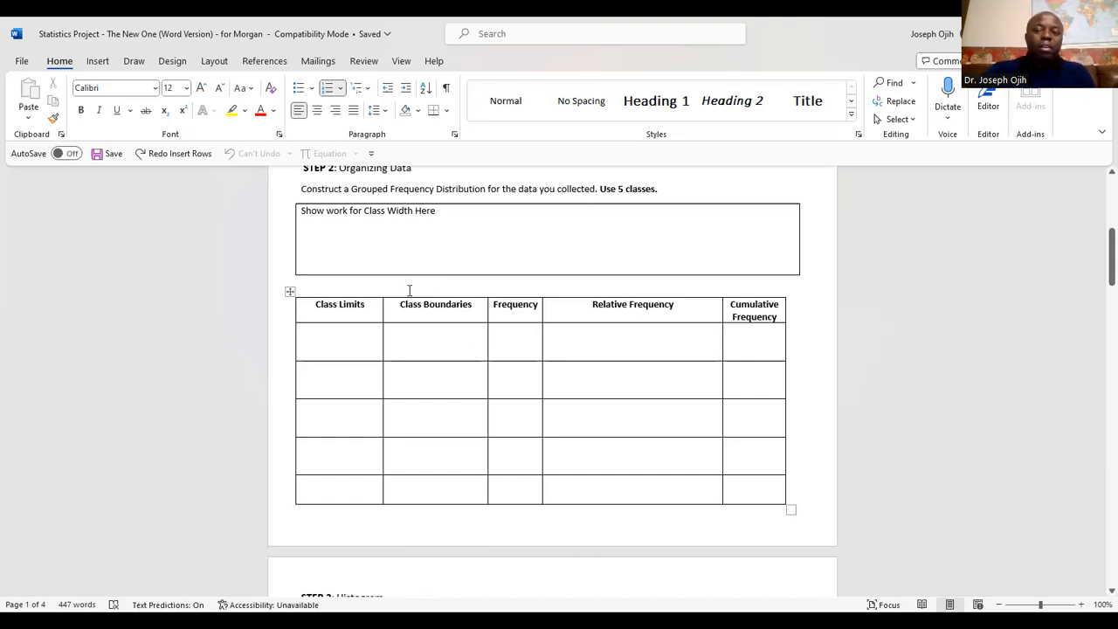
pyautogui.scroll(1, 500, 368)
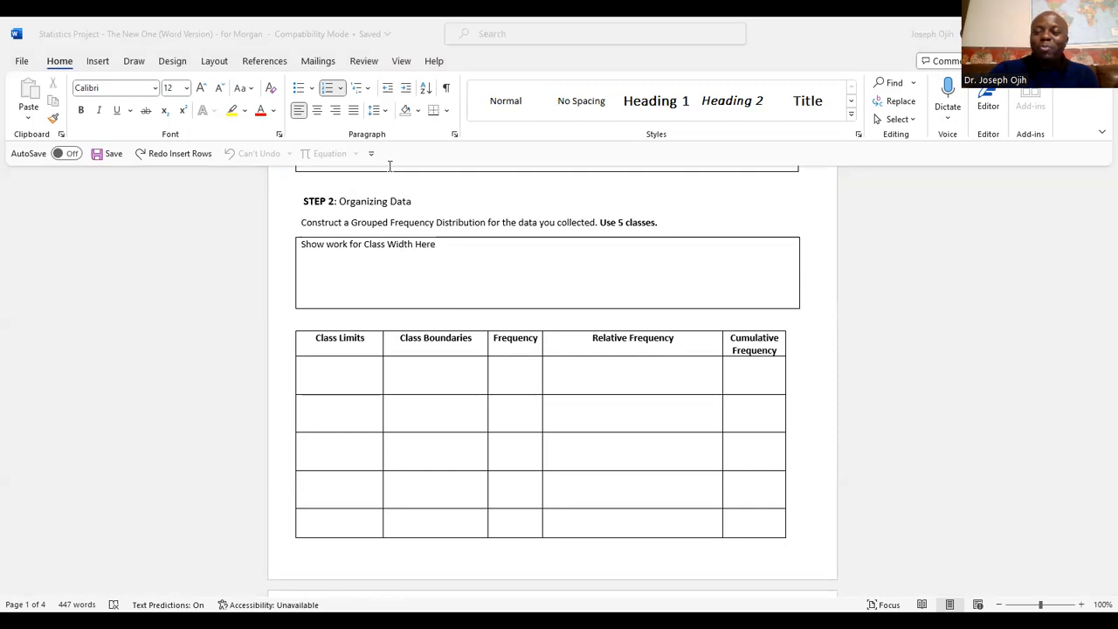
# Return to the Excel Assignment 1 BW document and reread the GPS price data set and its three tasks
pyautogui.hotkey('alt', 'Tab')
pyautogui.scroll(5, 520, 321)
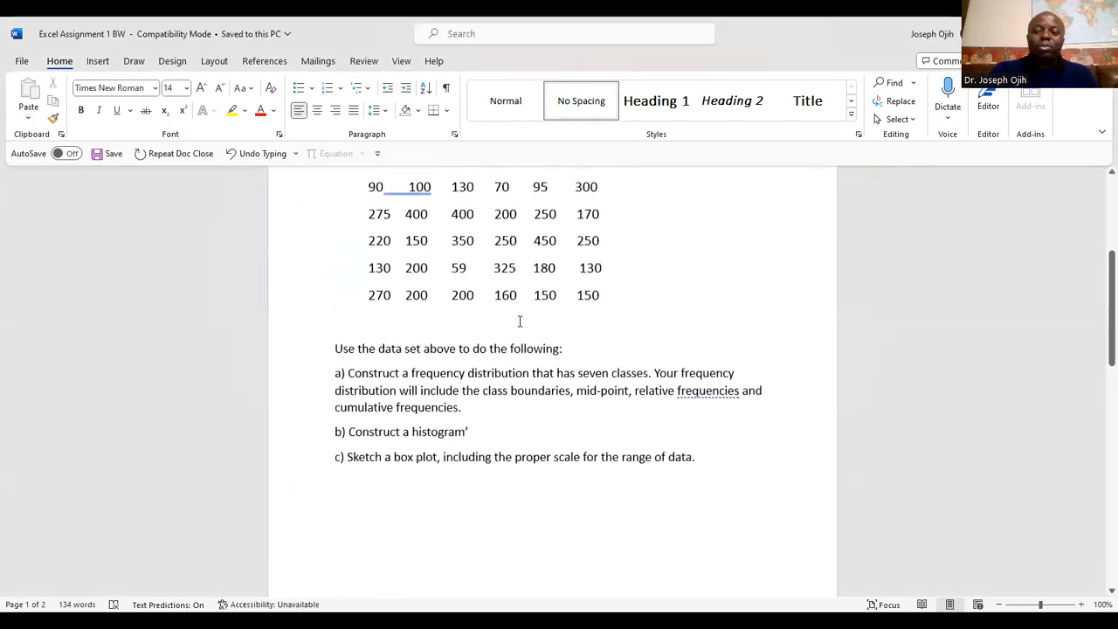
pyautogui.scroll(-3, 516, 321)
pyautogui.scroll(2, 506, 324)
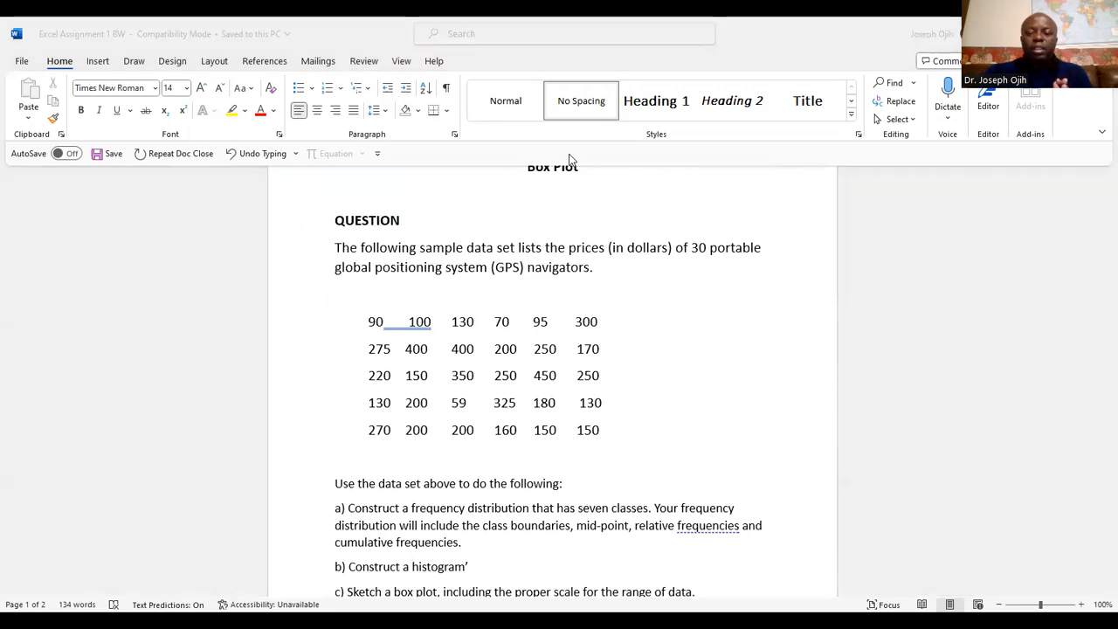
# Switch to the Excel Assignment 1 BPQE workbook and look through the GPS Prices column and the table headings below it
pyautogui.hotkey('alt', 'Tab')
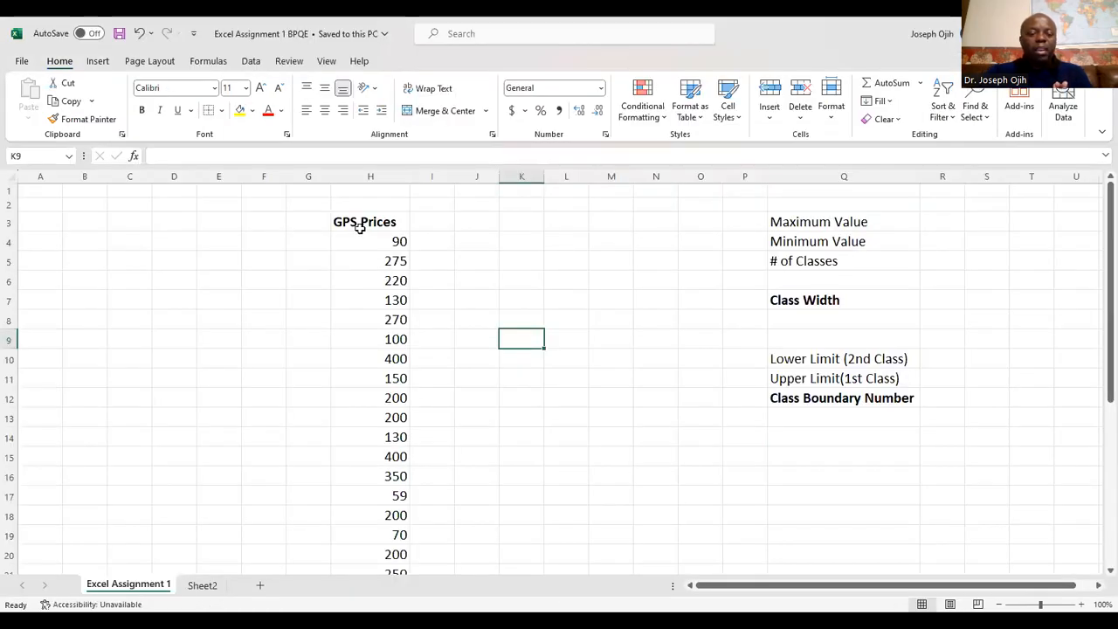
pyautogui.scroll(-1, 394, 274)
pyautogui.scroll(-5, 395, 274)
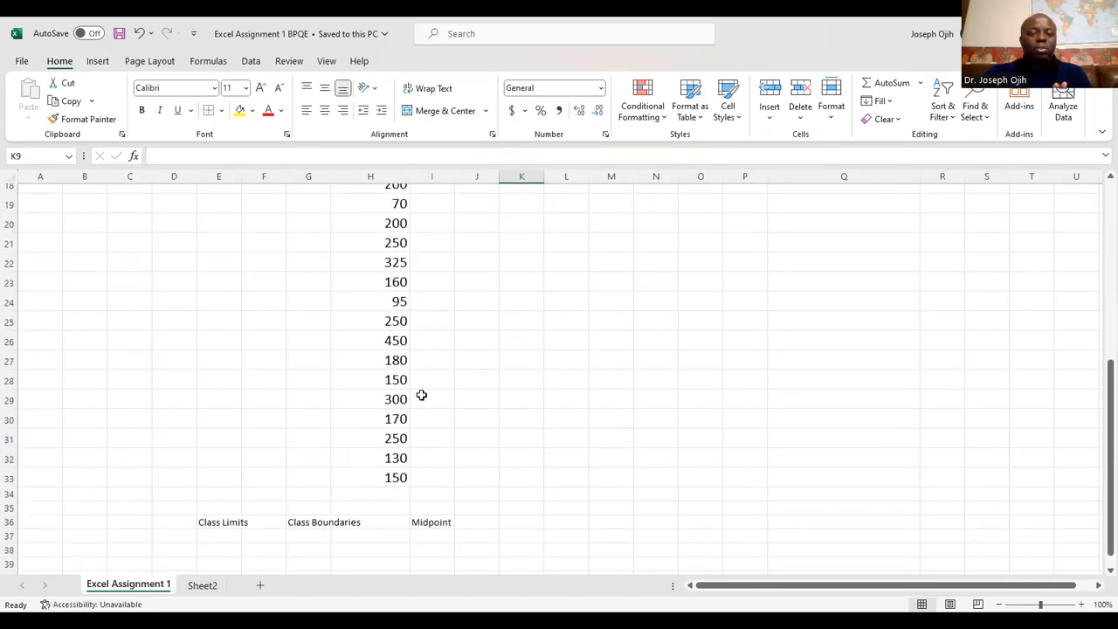
pyautogui.scroll(6, 394, 393)
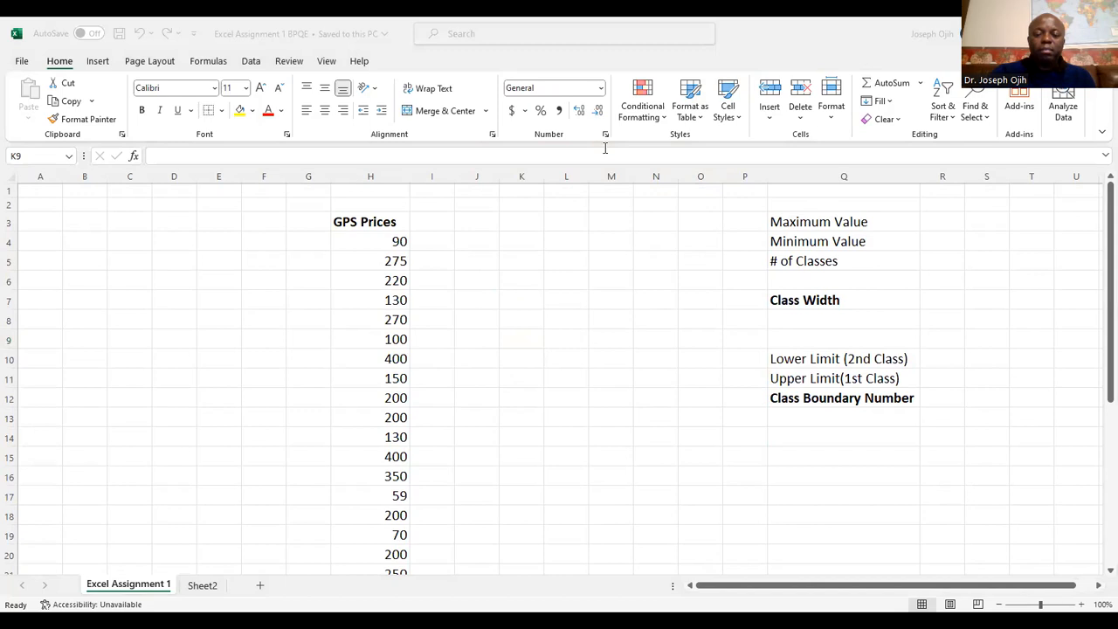
# Go back to the Word assignment and examine the class width and class boundary number formulas on the second page
pyautogui.hotkey('alt', 'Tab')
pyautogui.scroll(-3, 610, 448)
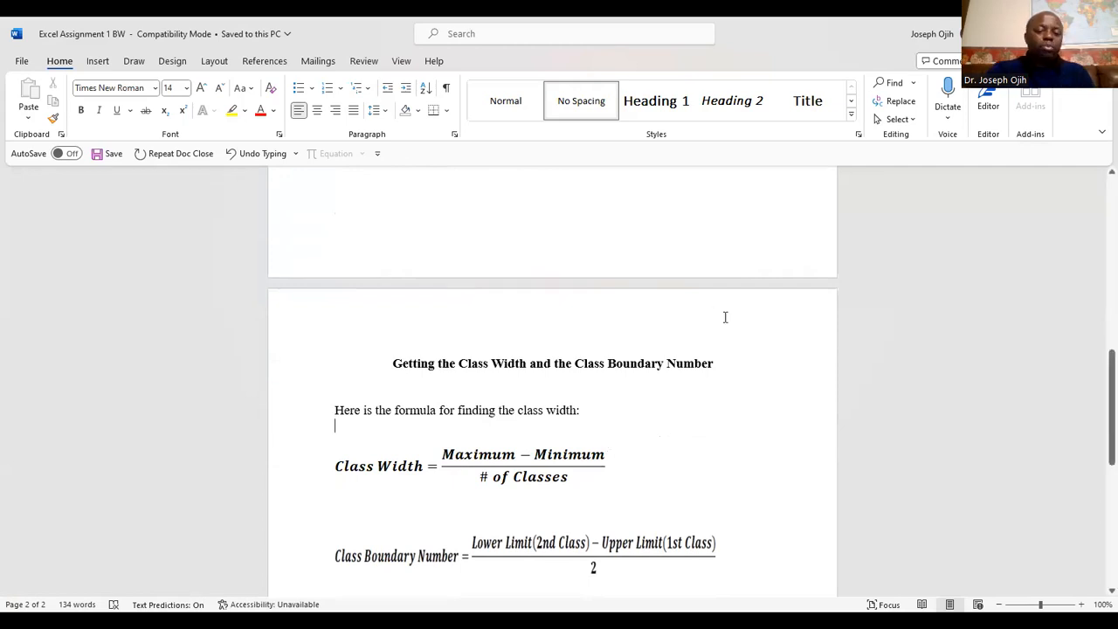
pyautogui.scroll(-1, 524, 392)
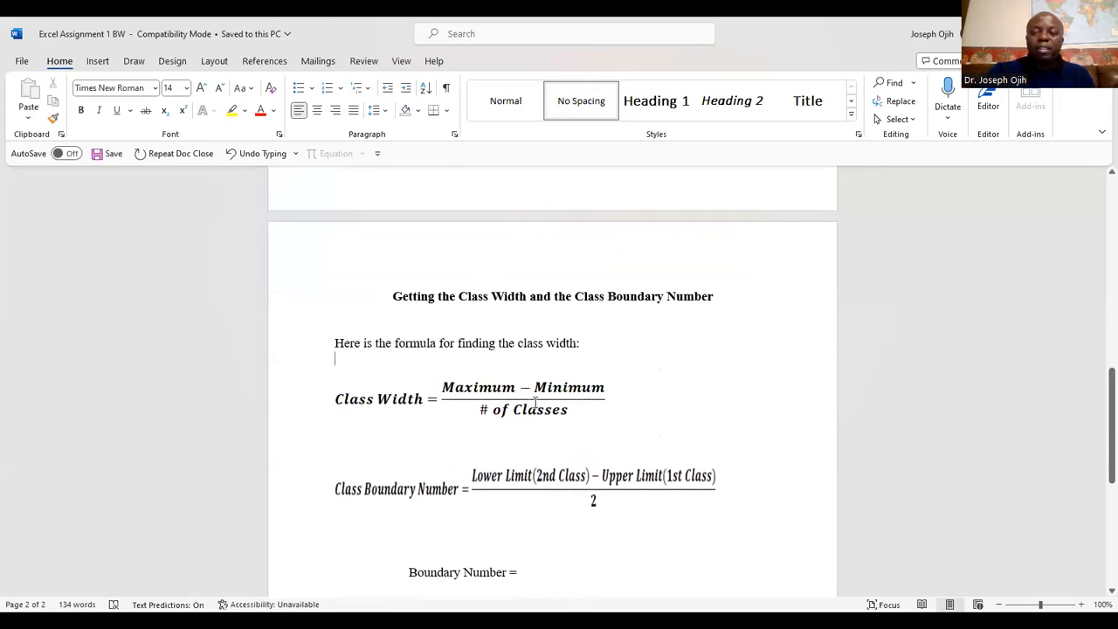
pyautogui.scroll(-1, 535, 402)
pyautogui.scroll(-1, 460, 374)
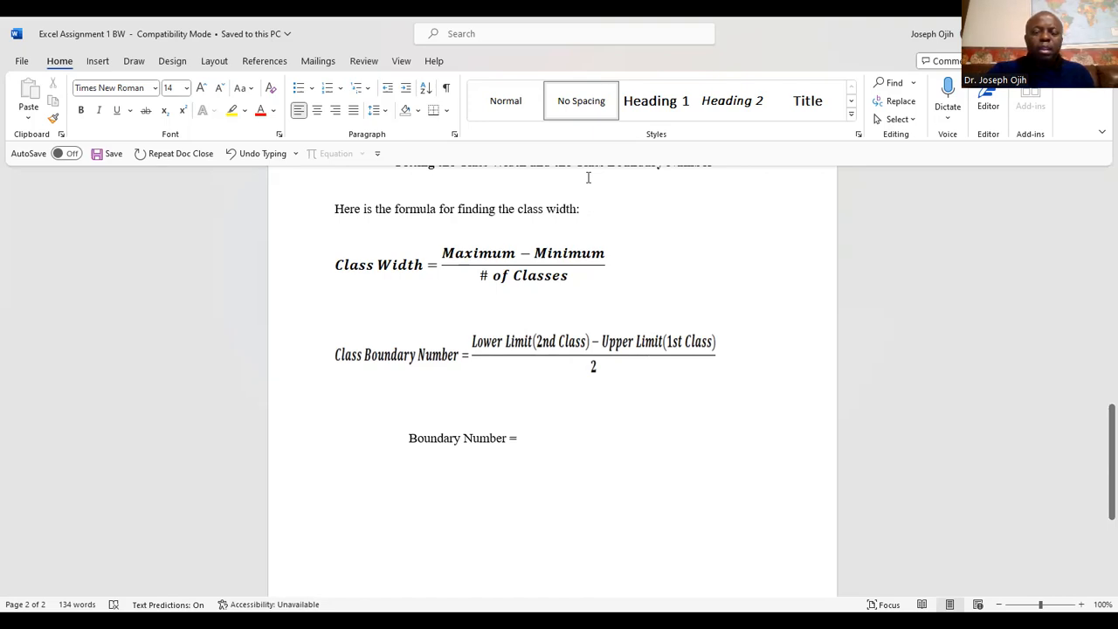
# Switch to the Excel workbook and calculate the Maximum Value in R3 with =MAX(H4:H33) over the GPS prices
pyautogui.hotkey('alt', 'Tab')
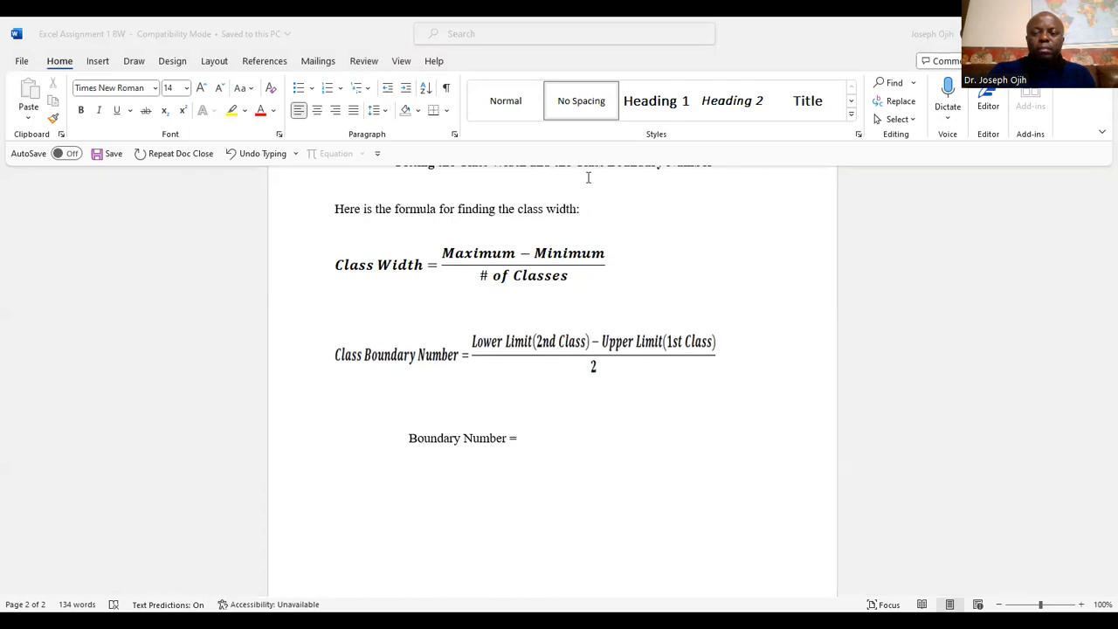
pyautogui.hotkey('alt', 'Tab')
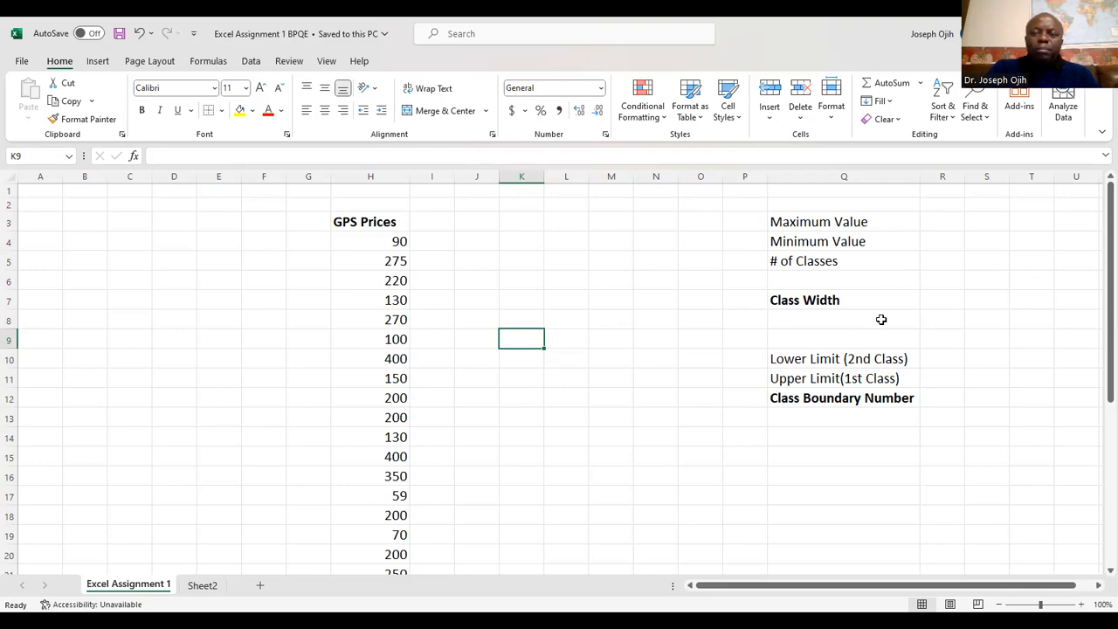
pyautogui.click(941, 225)
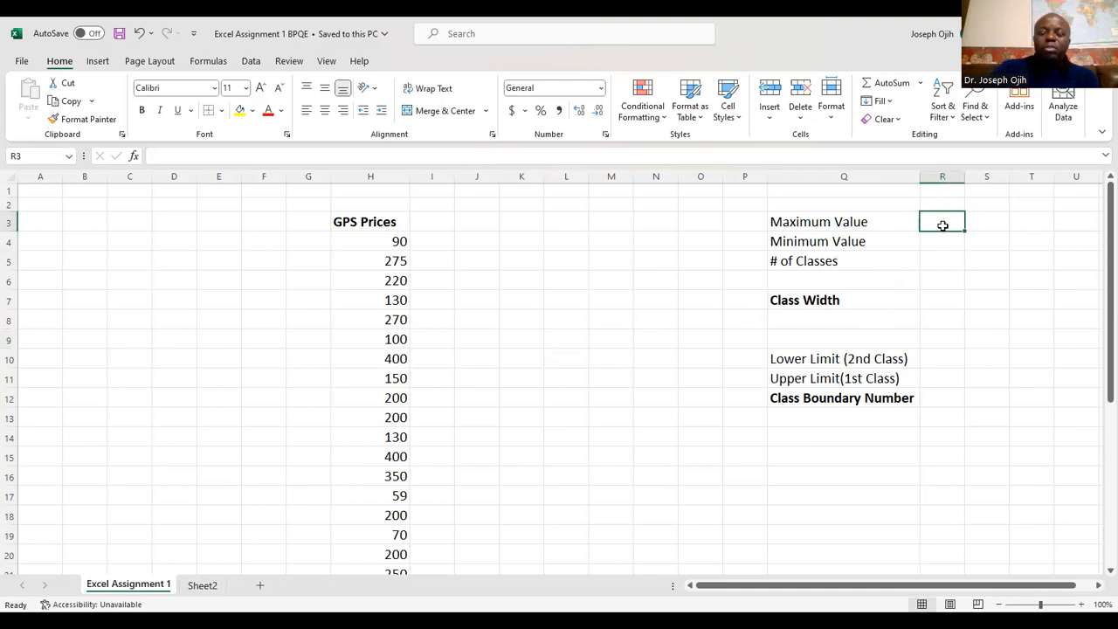
pyautogui.write('=')
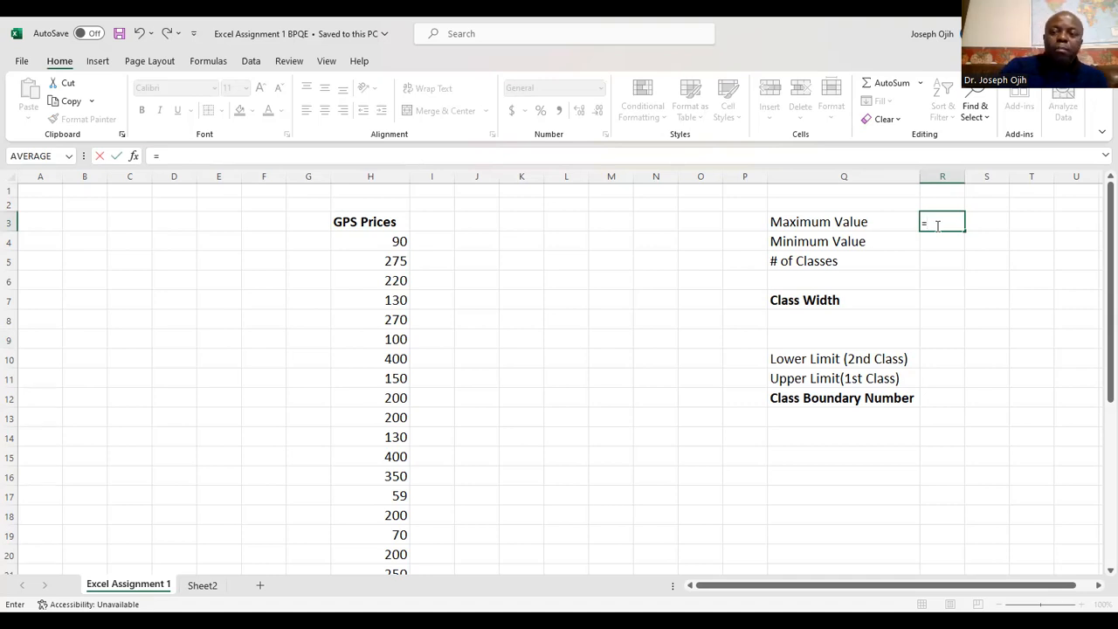
pyautogui.write('max')
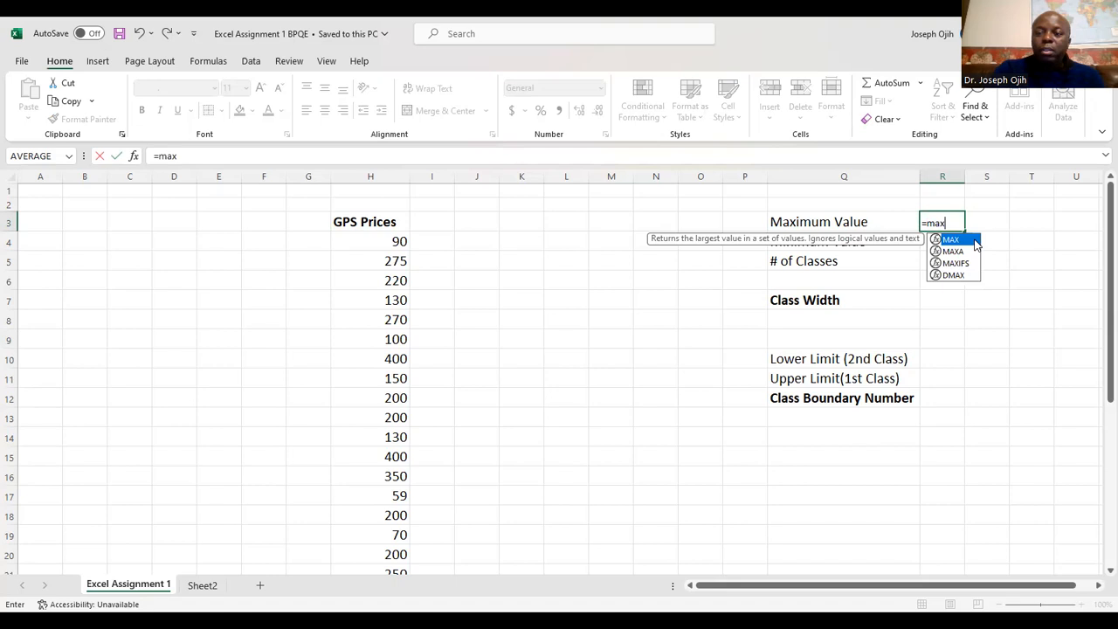
pyautogui.press('Tab')
pyautogui.moveTo(393, 242); pyautogui.dragTo(382, 568)
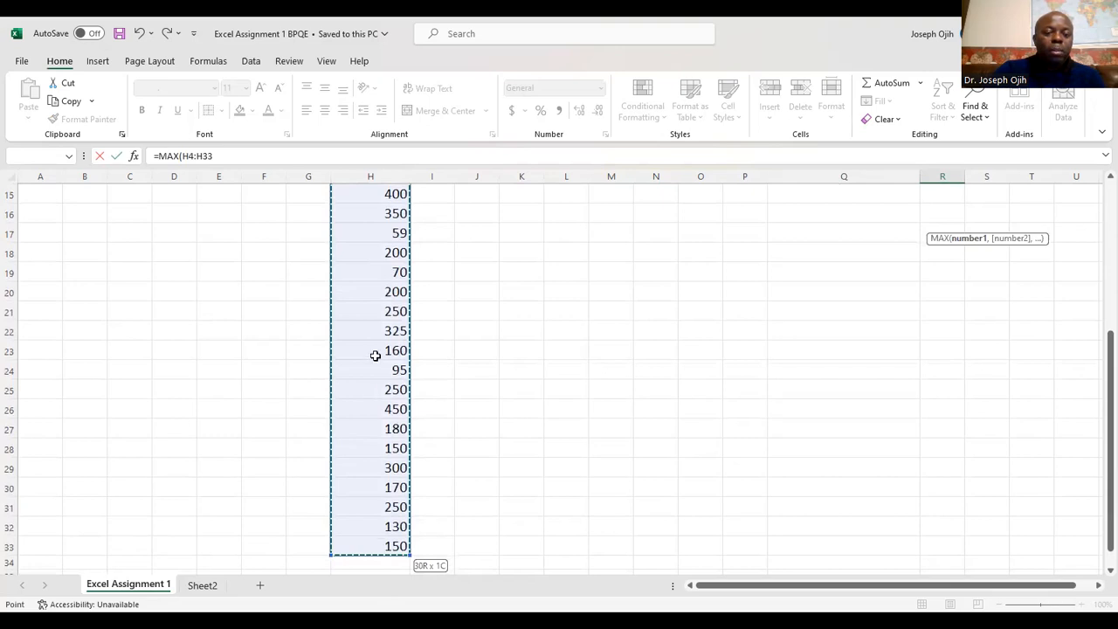
pyautogui.scroll(4, 374, 354)
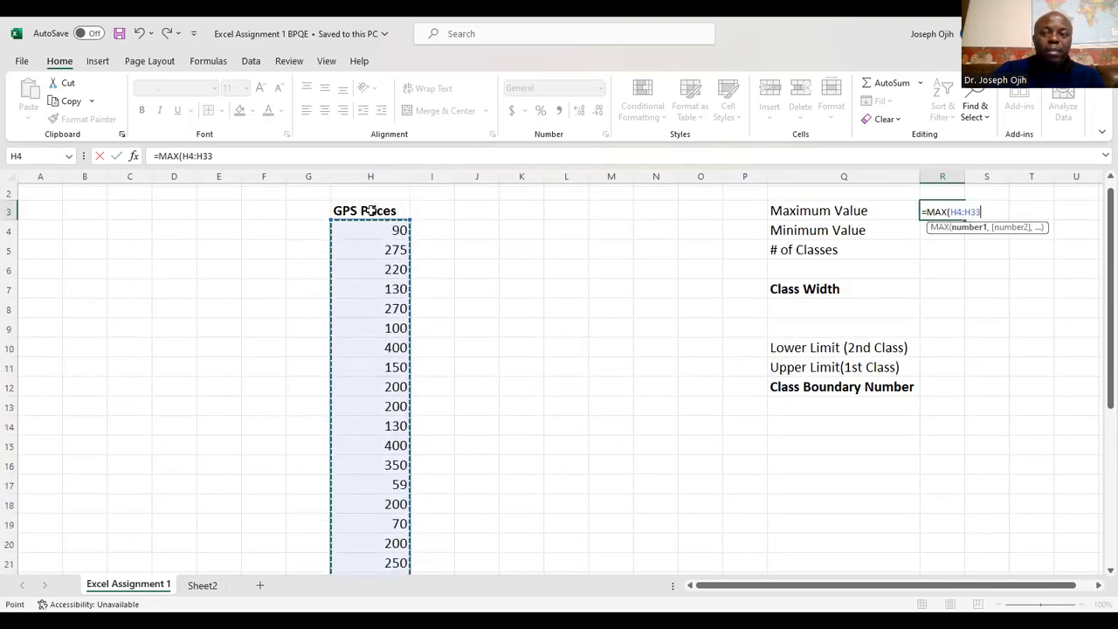
pyautogui.scroll(-5, 389, 262)
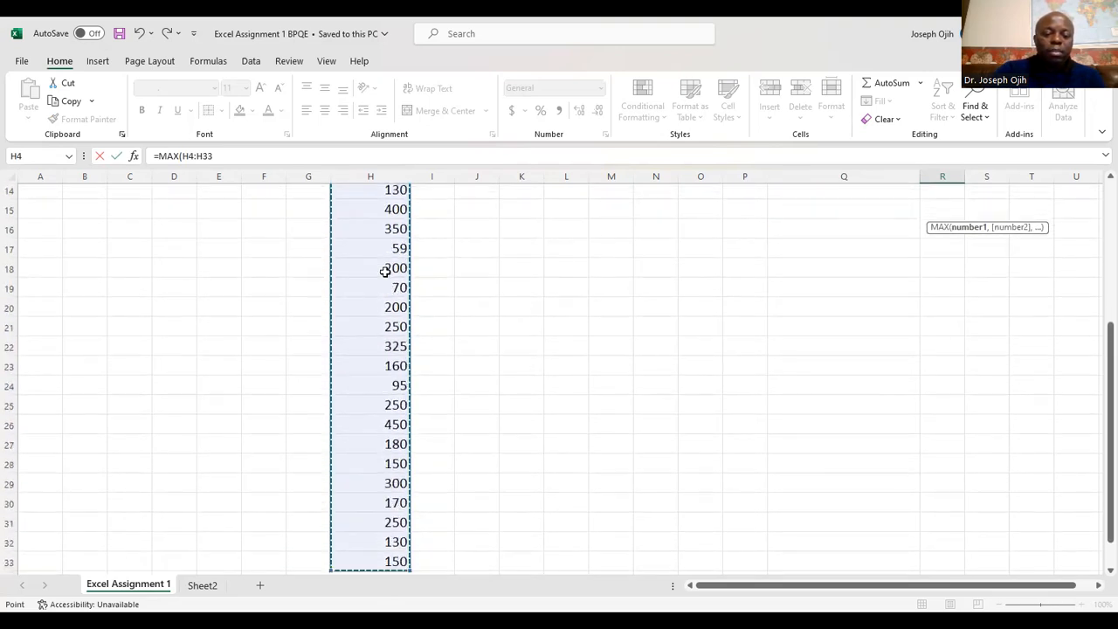
pyautogui.scroll(5, 385, 274)
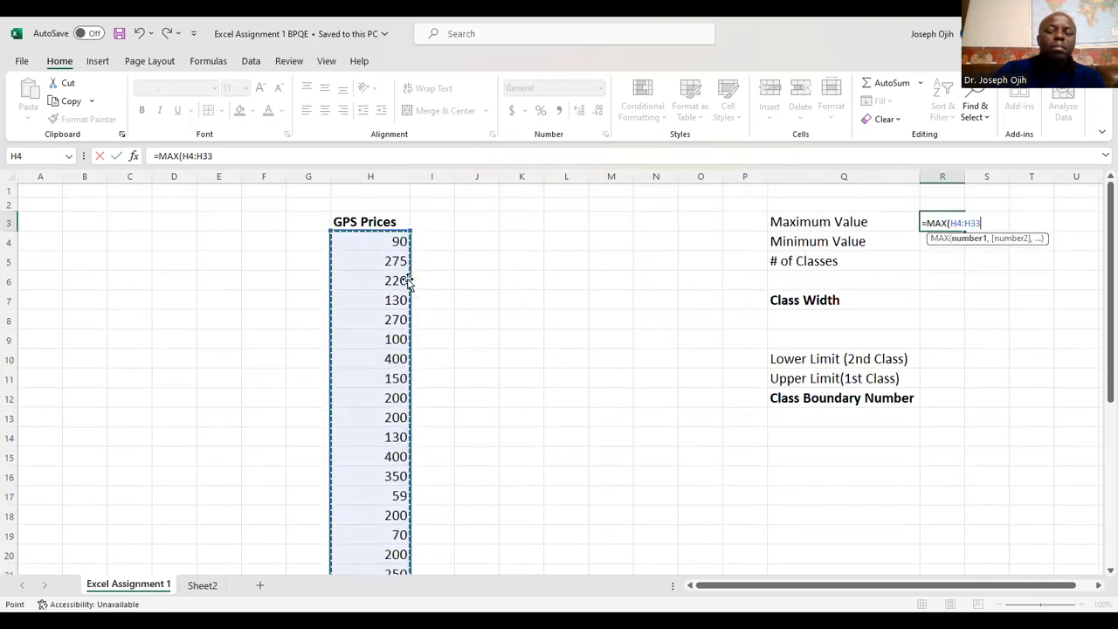
pyautogui.press('Return')
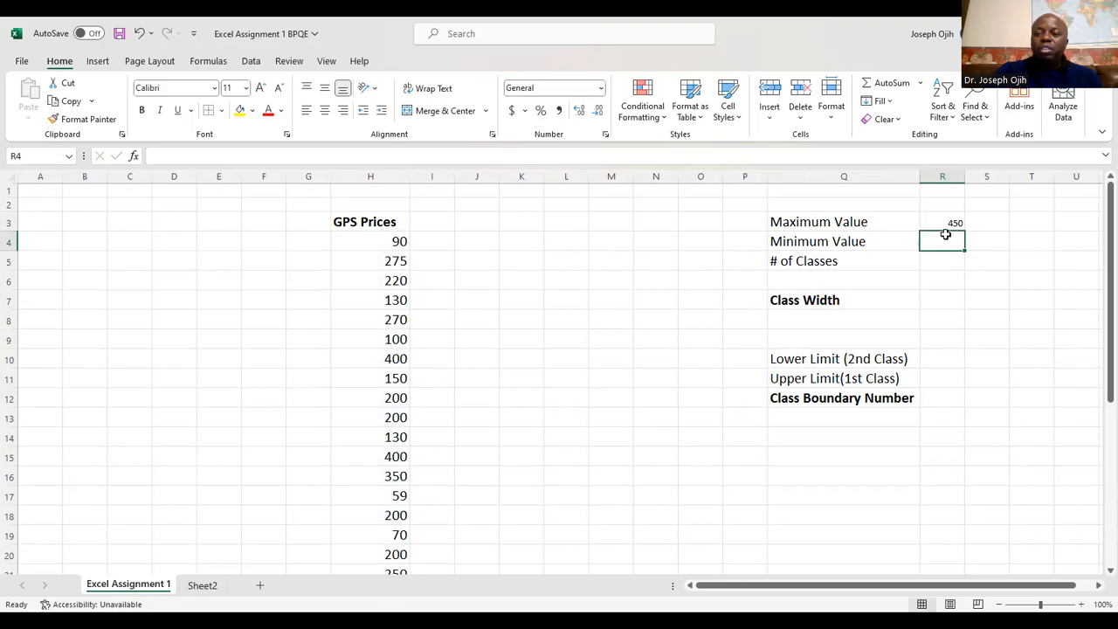
# Set the font size of the maximum value in R3 to 16
pyautogui.click(950, 224)
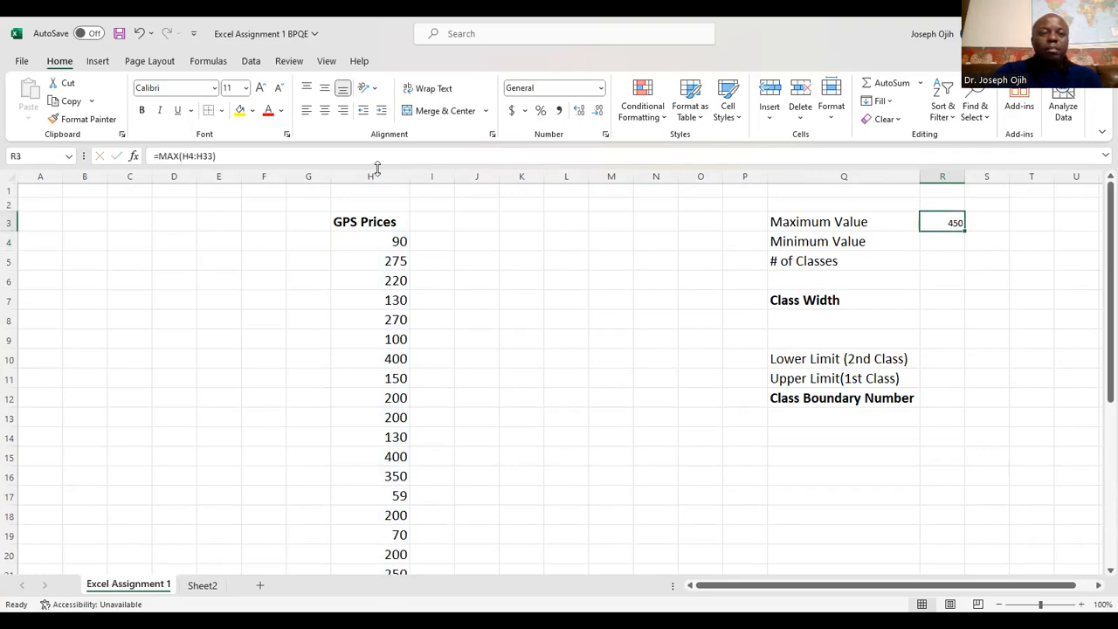
pyautogui.click(245, 88)
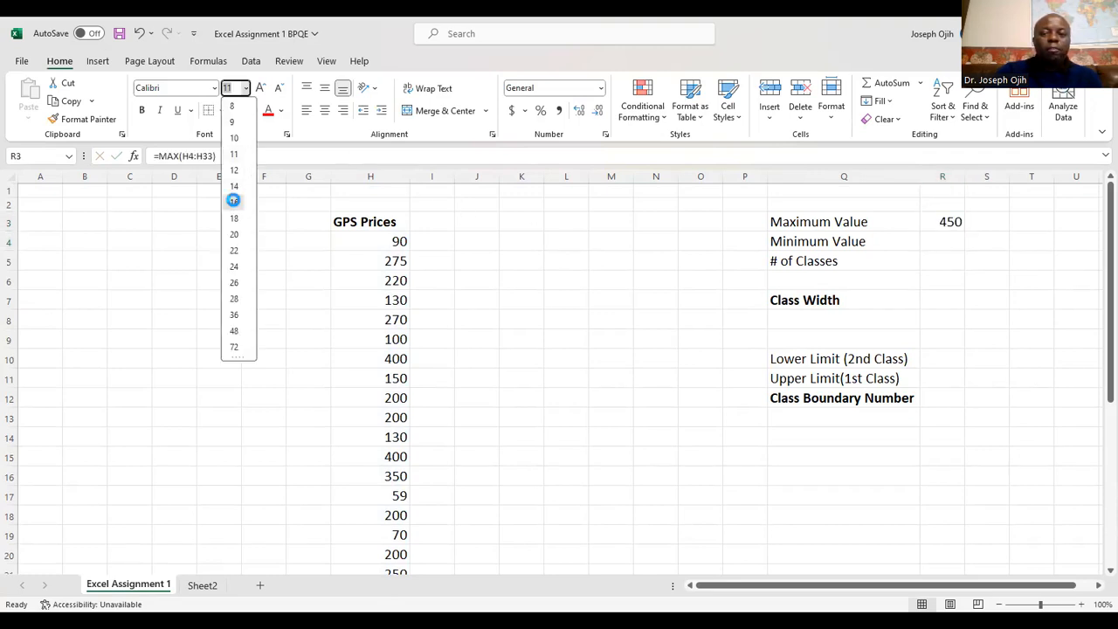
pyautogui.press('Escape')
# Calculate the Minimum Value in R4 with =MIN(H4:H33) over the GPS prices
pyautogui.click(944, 248)
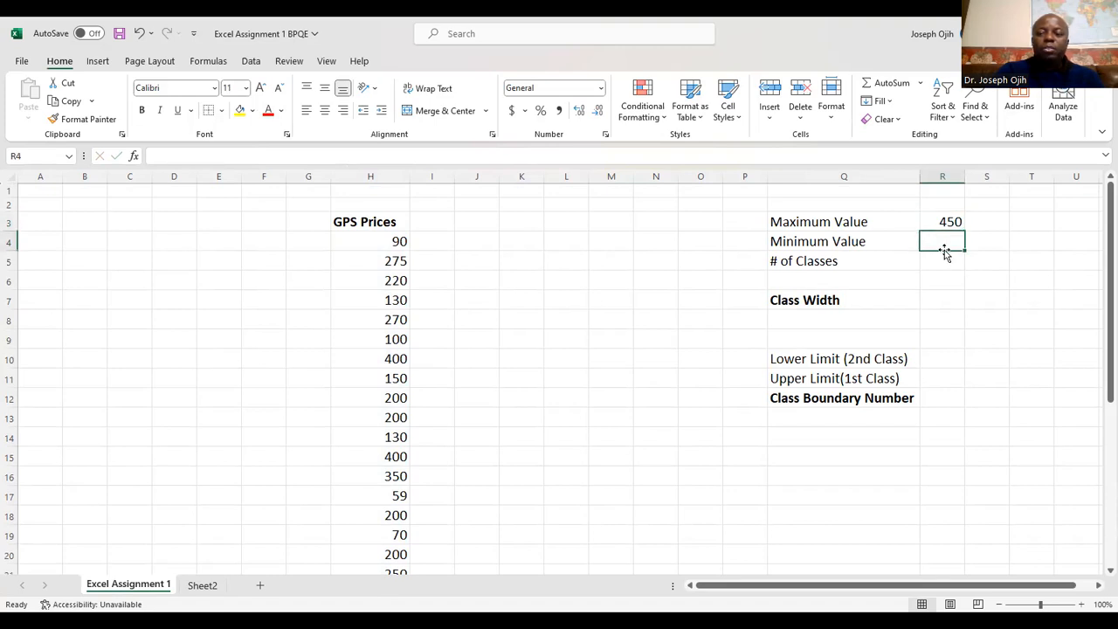
pyautogui.write('=')
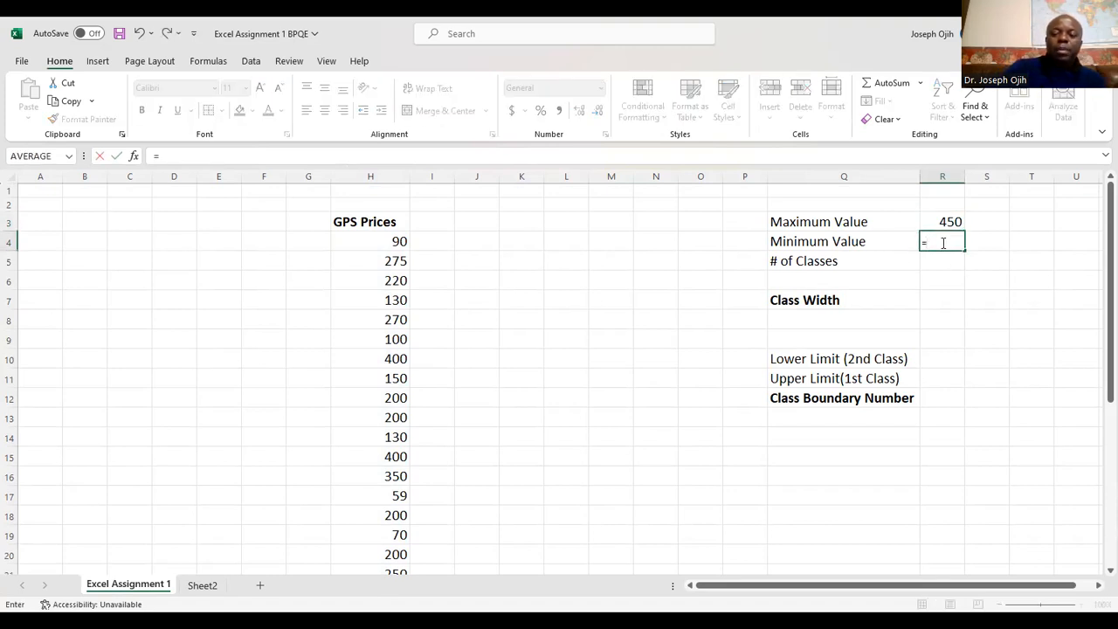
pyautogui.scroll(-1, 915, 253)
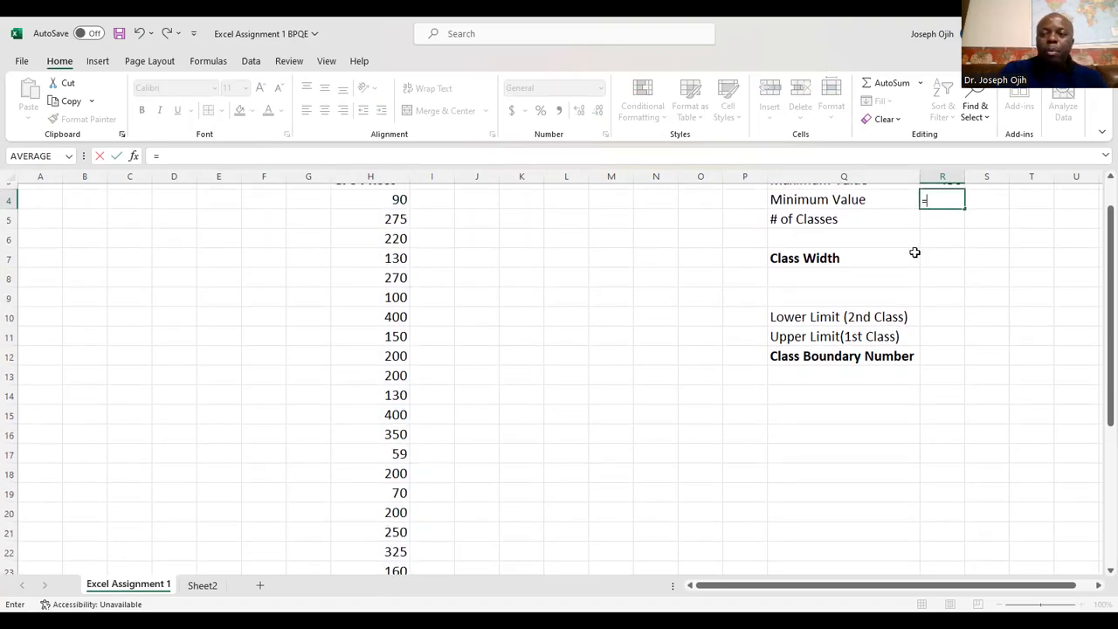
pyautogui.write('min')
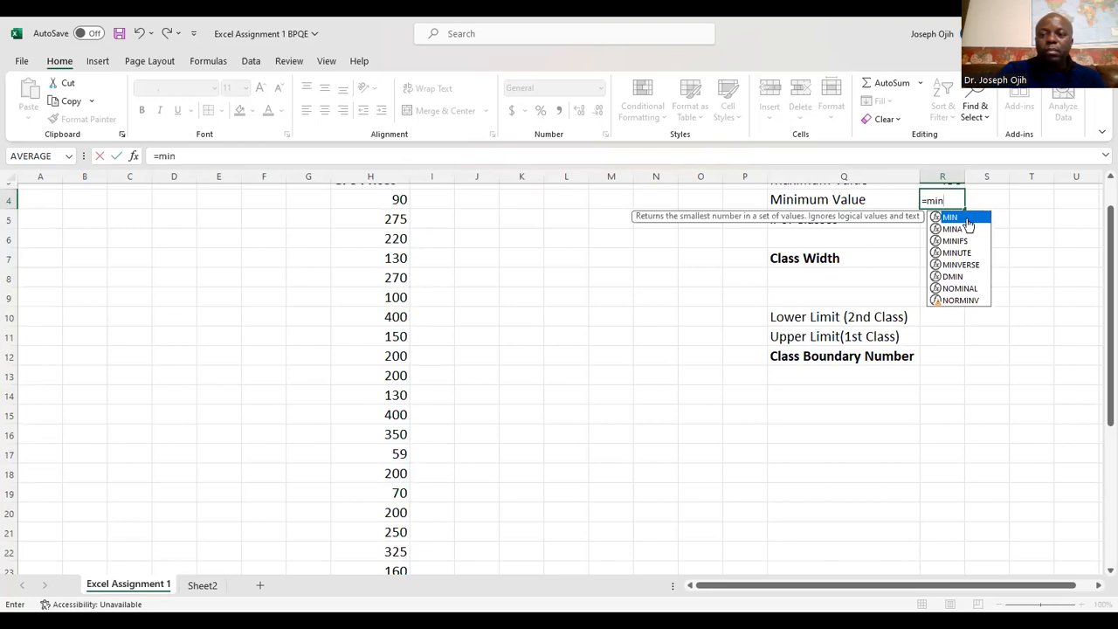
pyautogui.doubleClick(966, 219)
pyautogui.scroll(1, 387, 202)
pyautogui.moveTo(367, 242); pyautogui.dragTo(399, 556)
pyautogui.scroll(4, 428, 508)
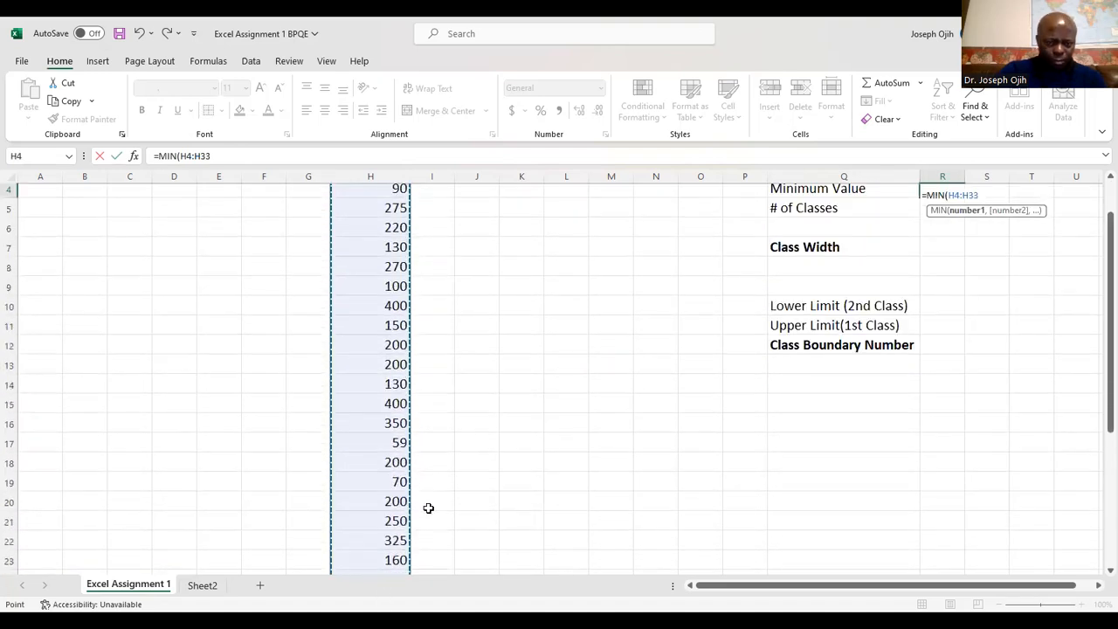
pyautogui.scroll(1, 428, 507)
pyautogui.press('Return')
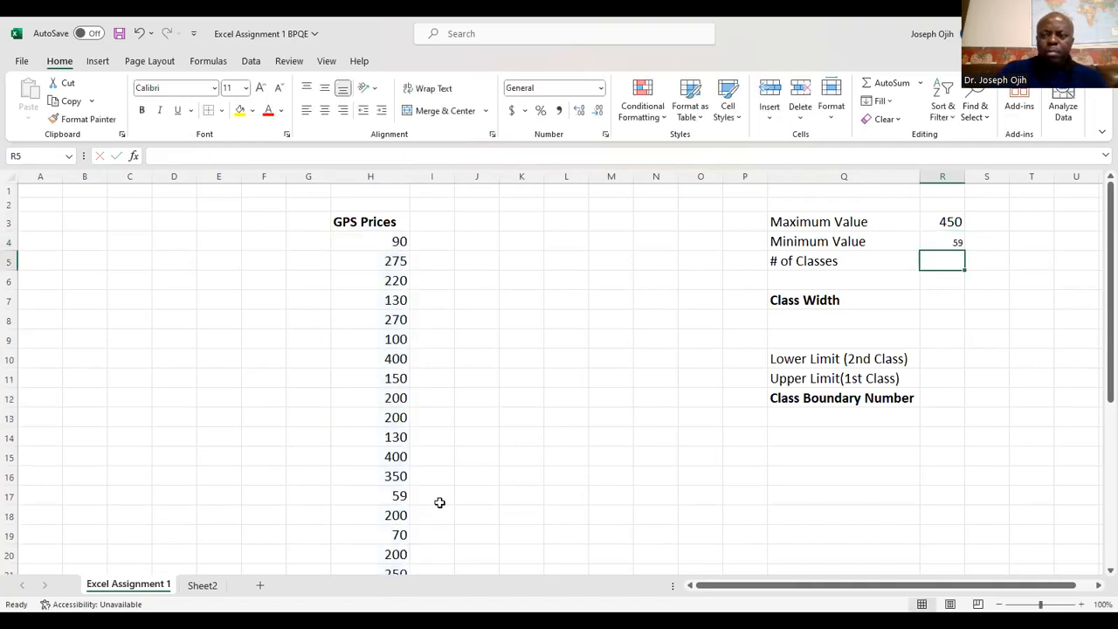
# Set the font size of the minimum value in R4 to 16 and select the # of Classes cell R5
pyautogui.click(936, 237)
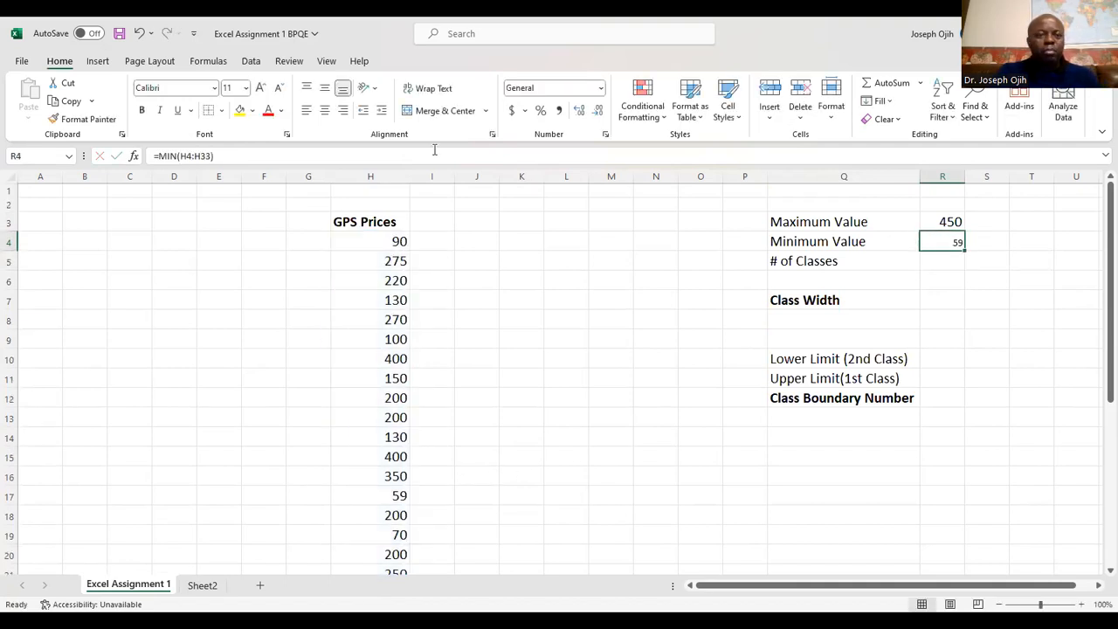
pyautogui.click(245, 88)
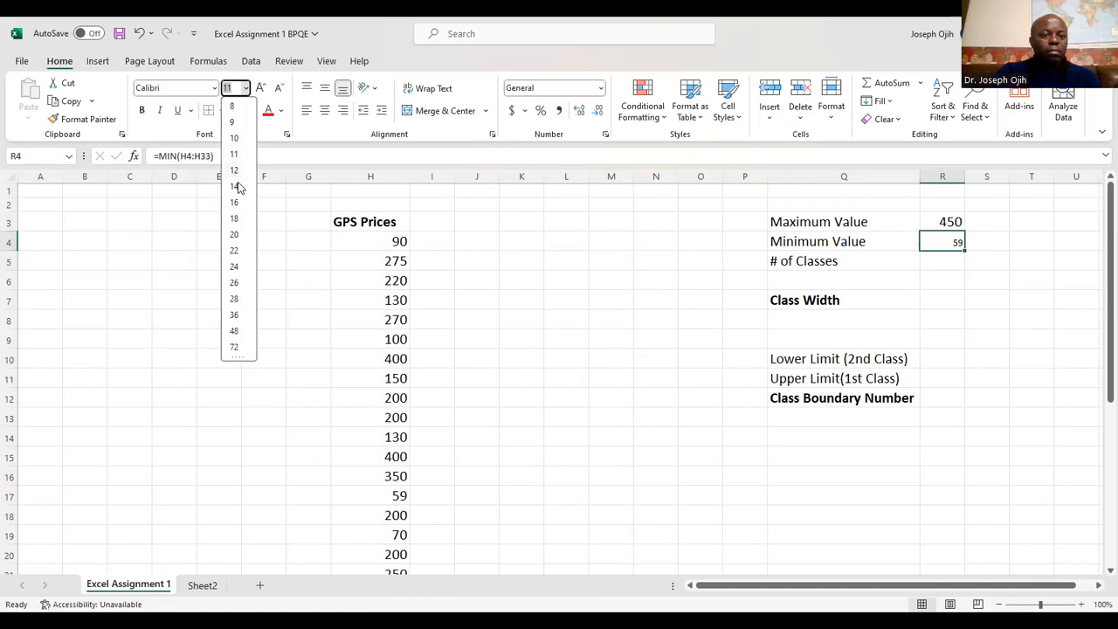
pyautogui.click(236, 205)
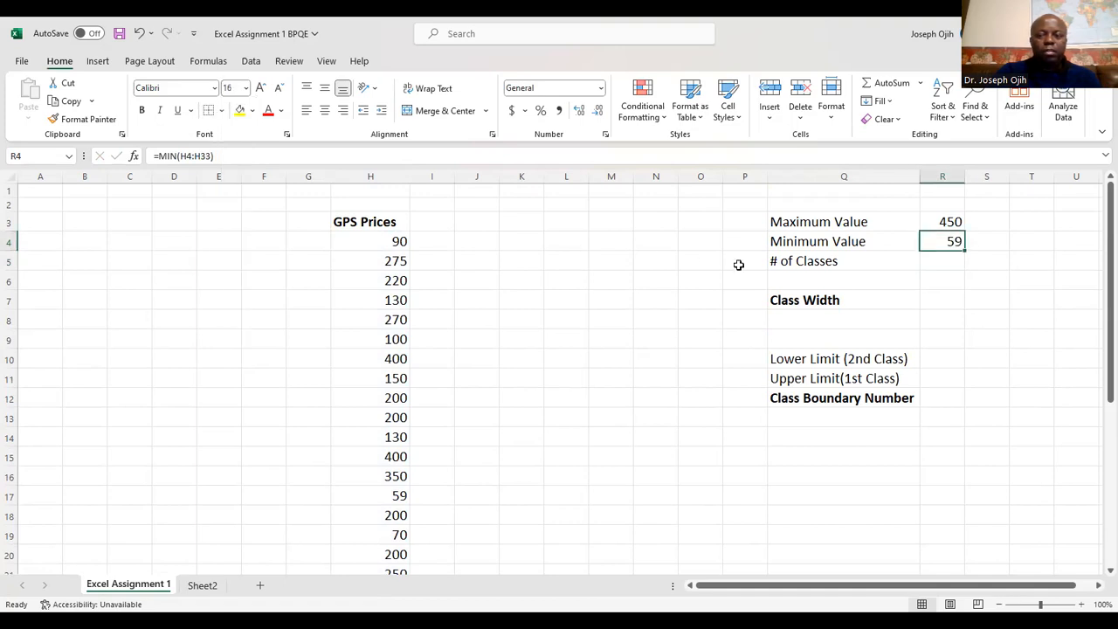
pyautogui.click(941, 261)
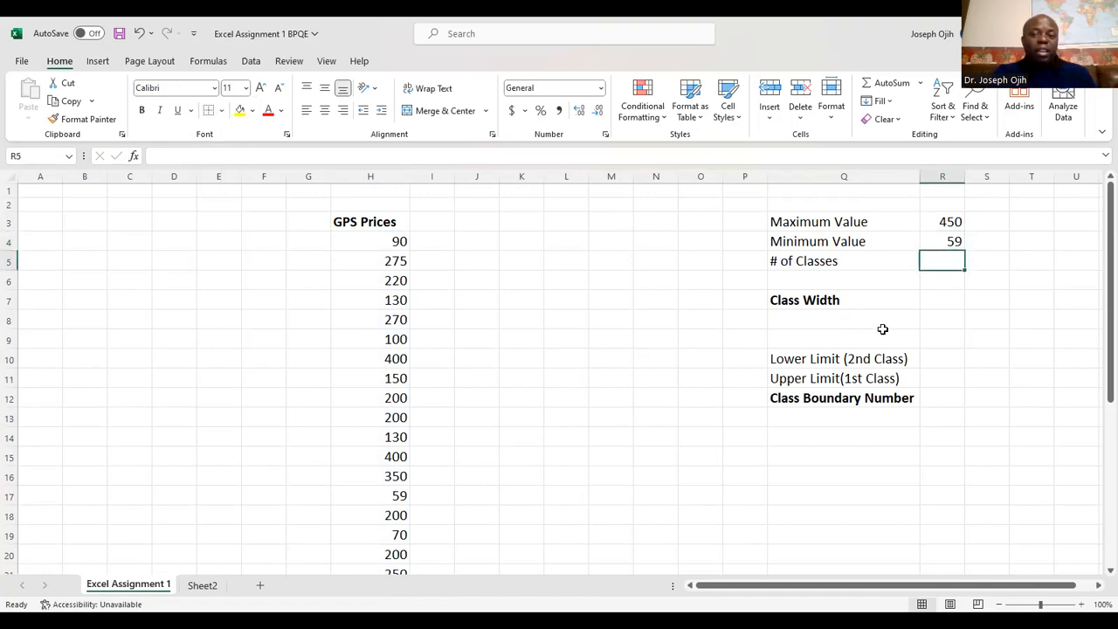
# Enter 7 as the # of Classes in R5 and set its font size to 16
pyautogui.write('7')
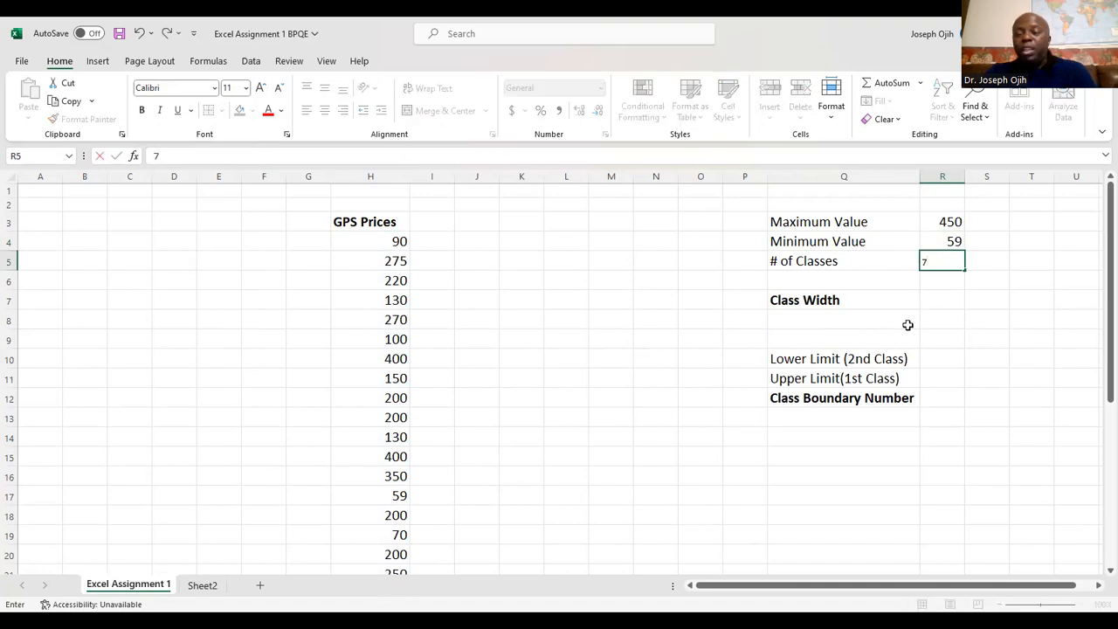
pyautogui.click(944, 260)
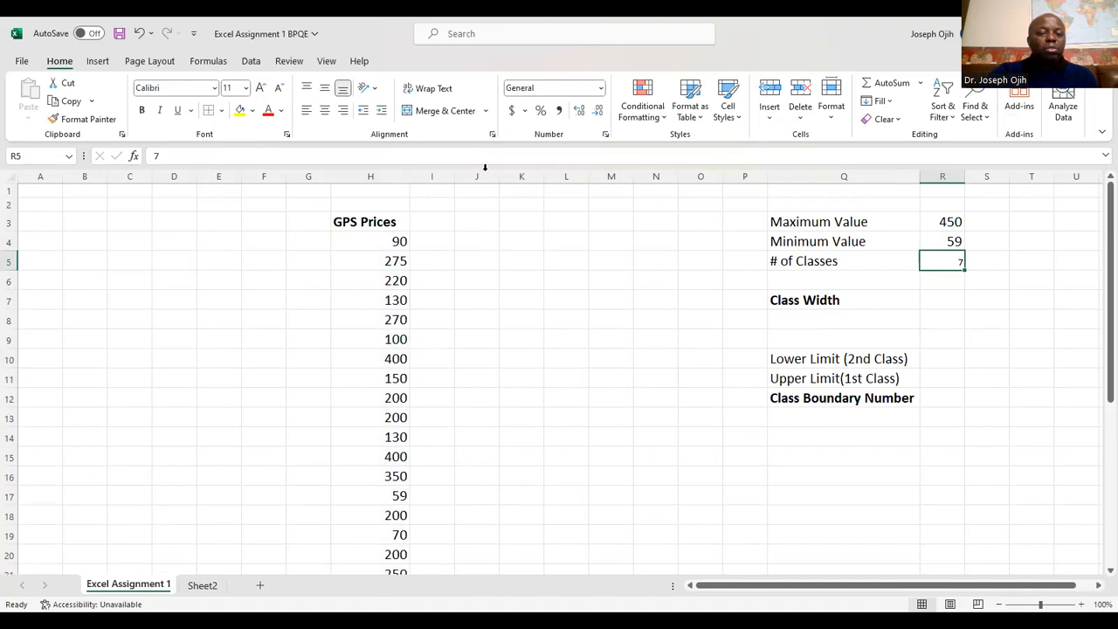
pyautogui.click(410, 183)
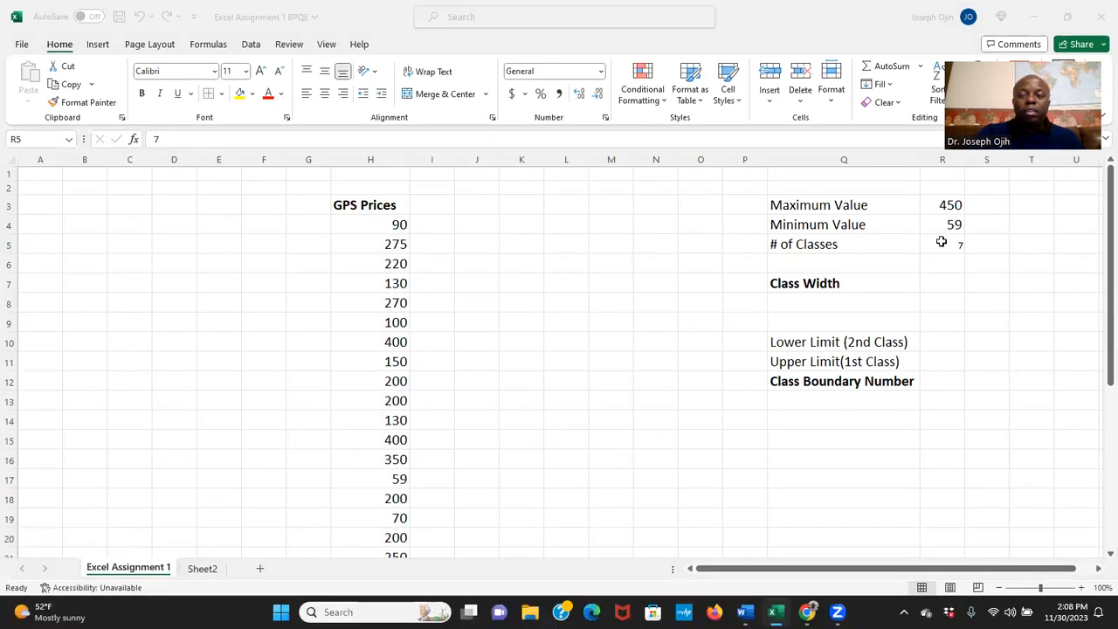
pyautogui.click(941, 242)
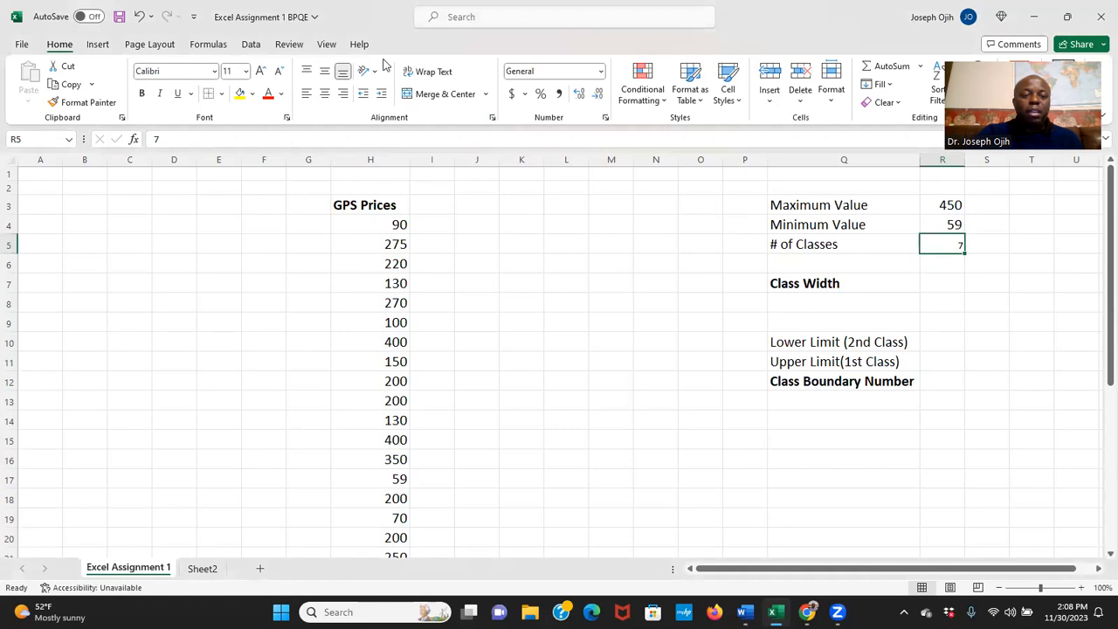
pyautogui.click(383, 62)
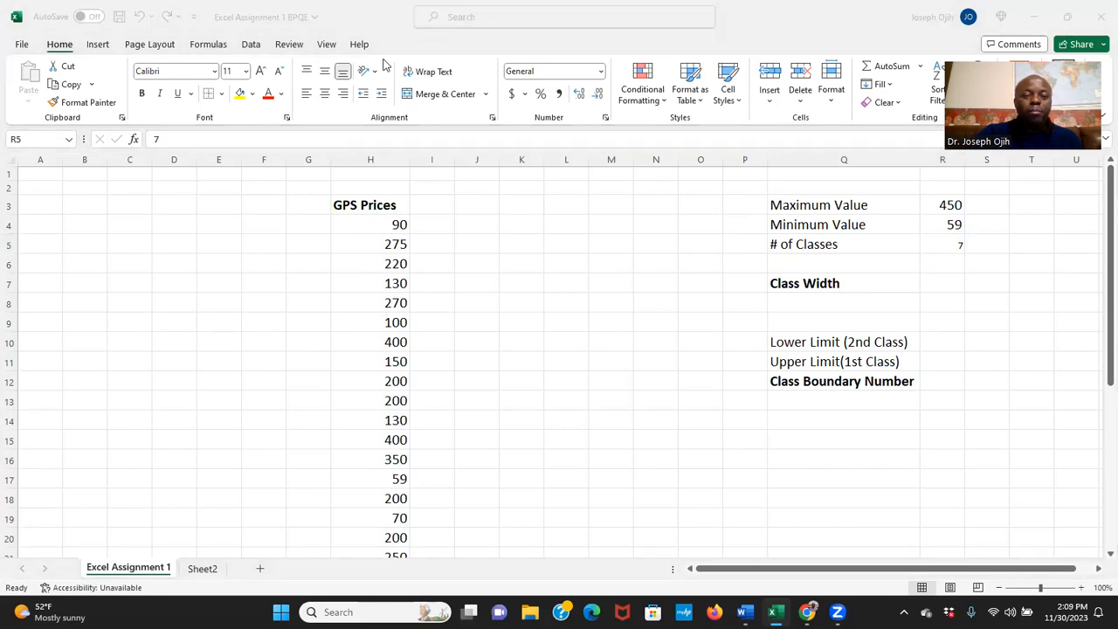
pyautogui.click(819, 491)
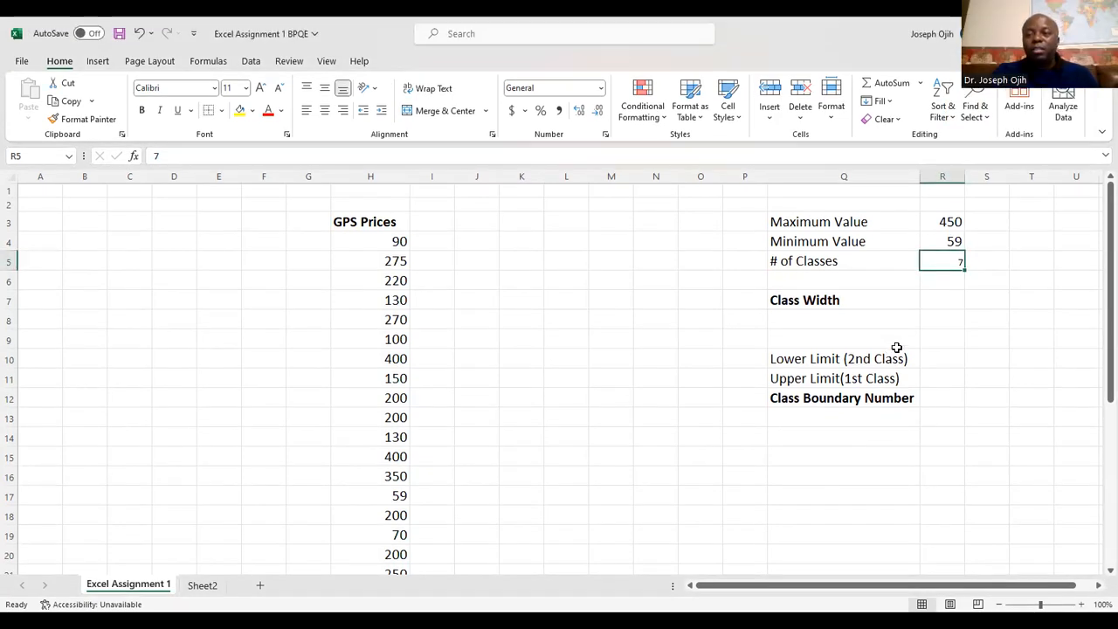
pyautogui.click(948, 281)
pyautogui.click(944, 256)
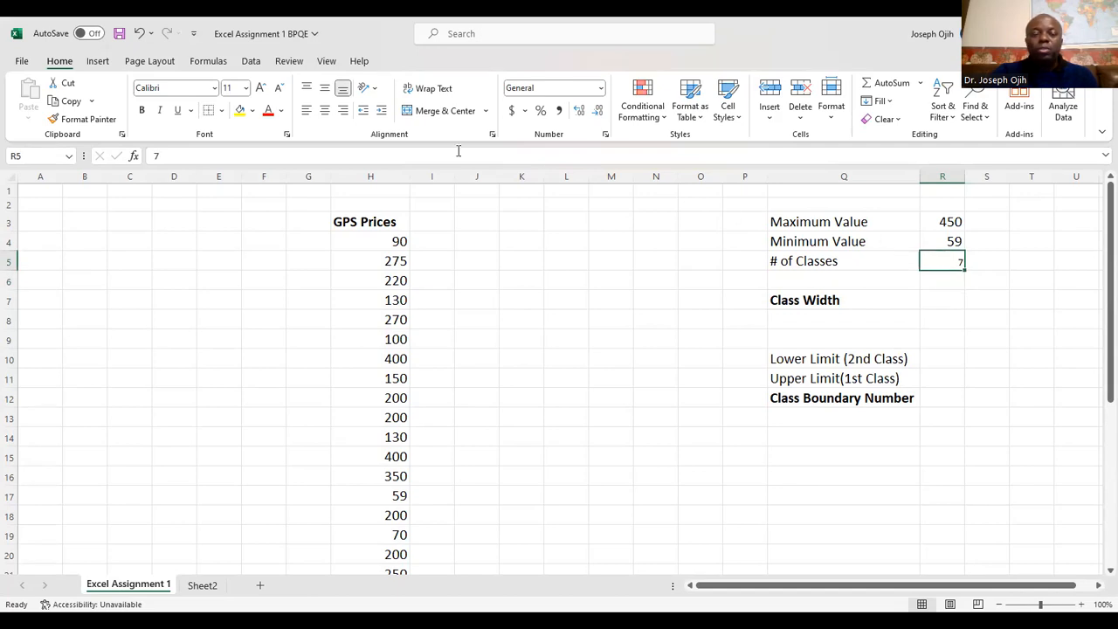
pyautogui.click(247, 89)
pyautogui.click(234, 202)
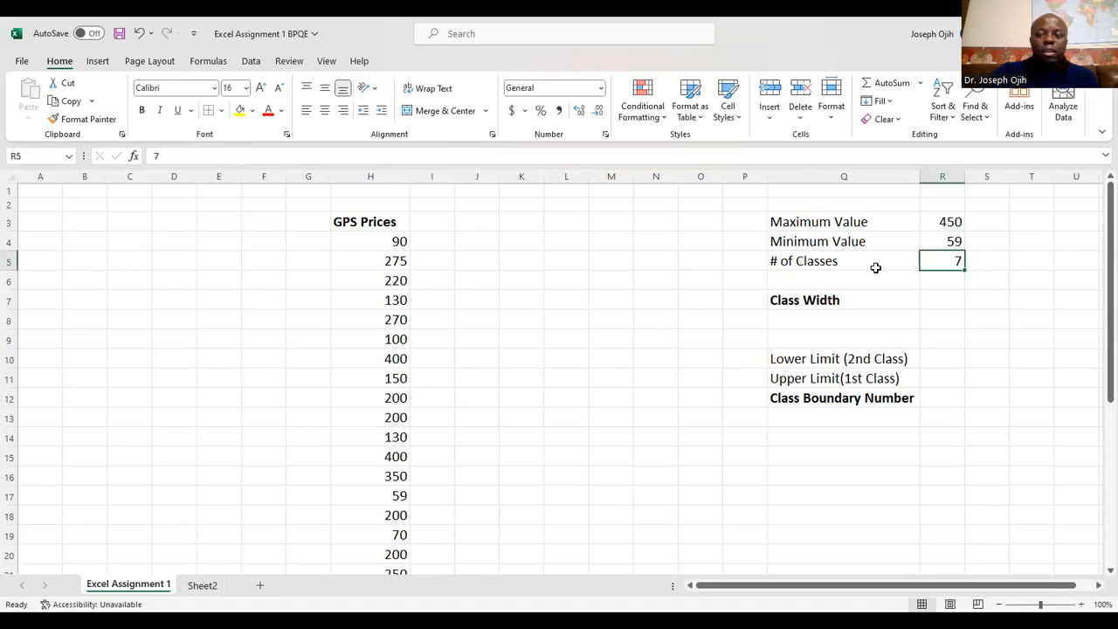
pyautogui.click(890, 265)
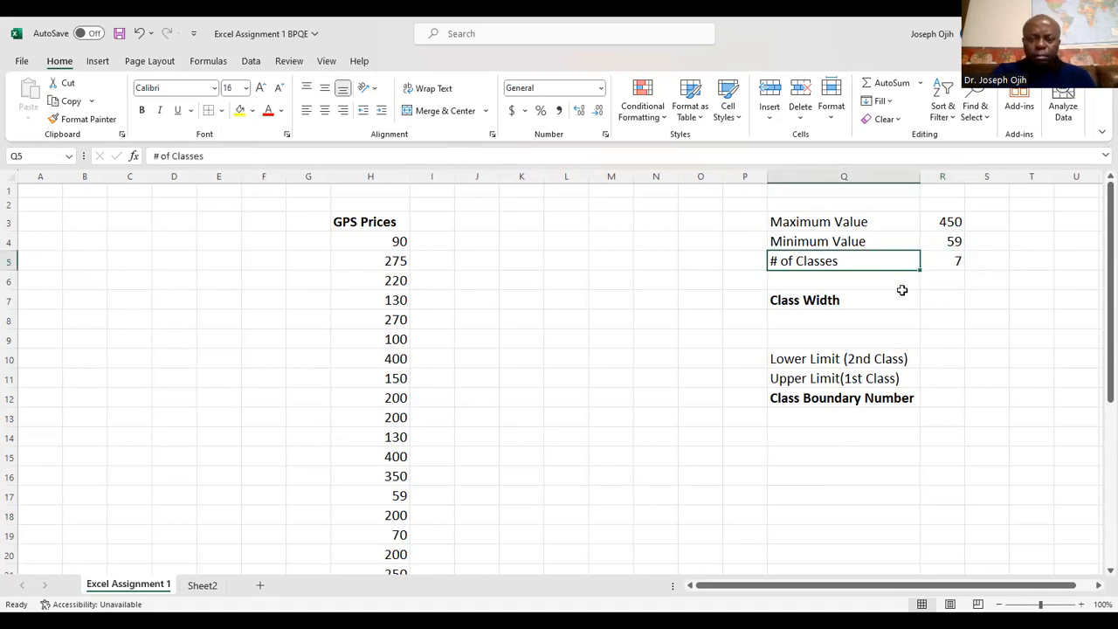
# Check the class width formula in the Word document, and calculate the Class Width in R7 of the Excel workbook with =(R3-R4)/R5
pyautogui.click(943, 300)
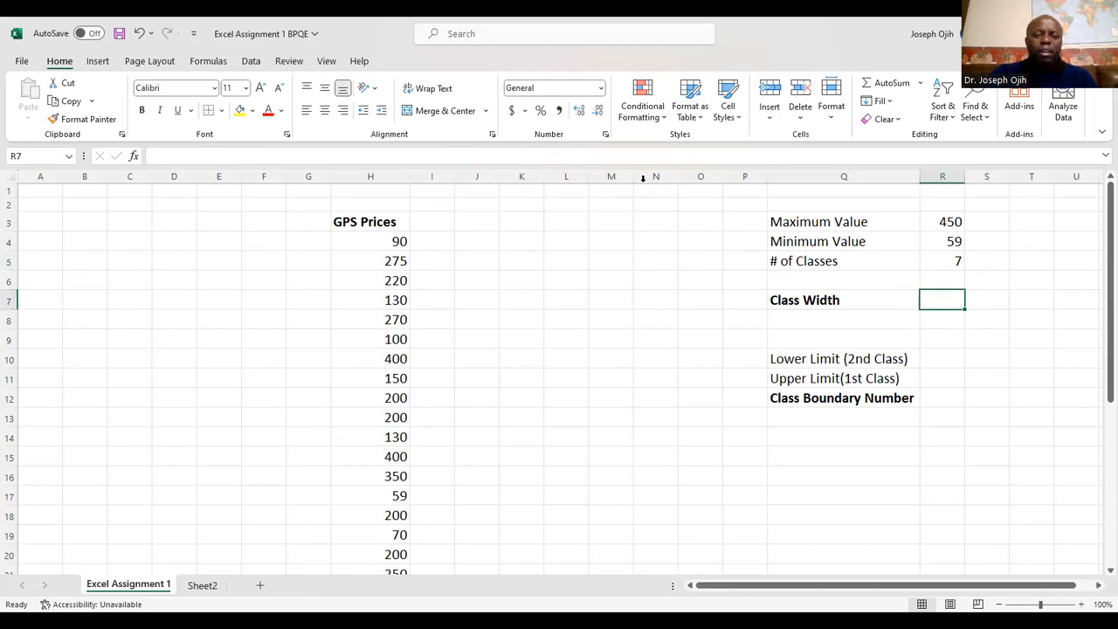
pyautogui.hotkey('alt', 'Tab')
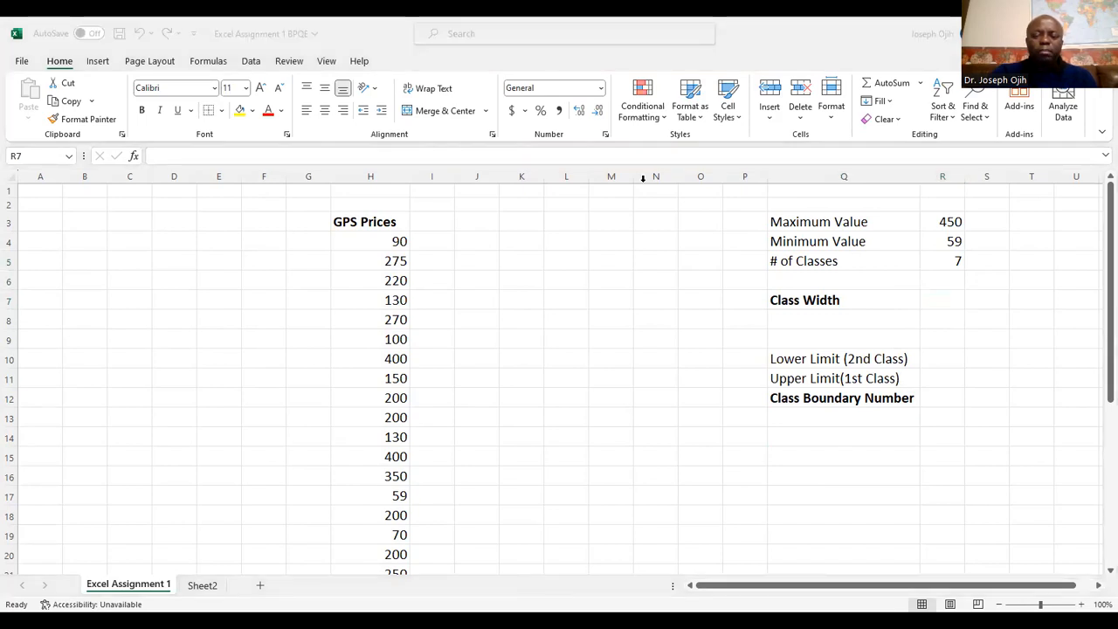
pyautogui.hotkey('alt', 'Tab')
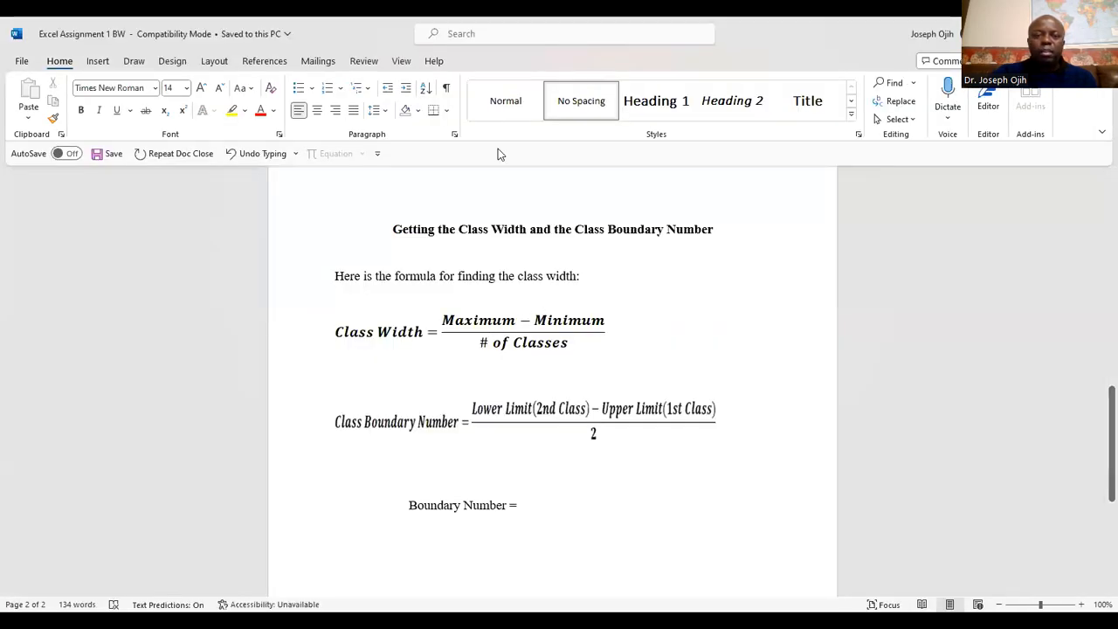
pyautogui.hotkey('alt', 'Tab')
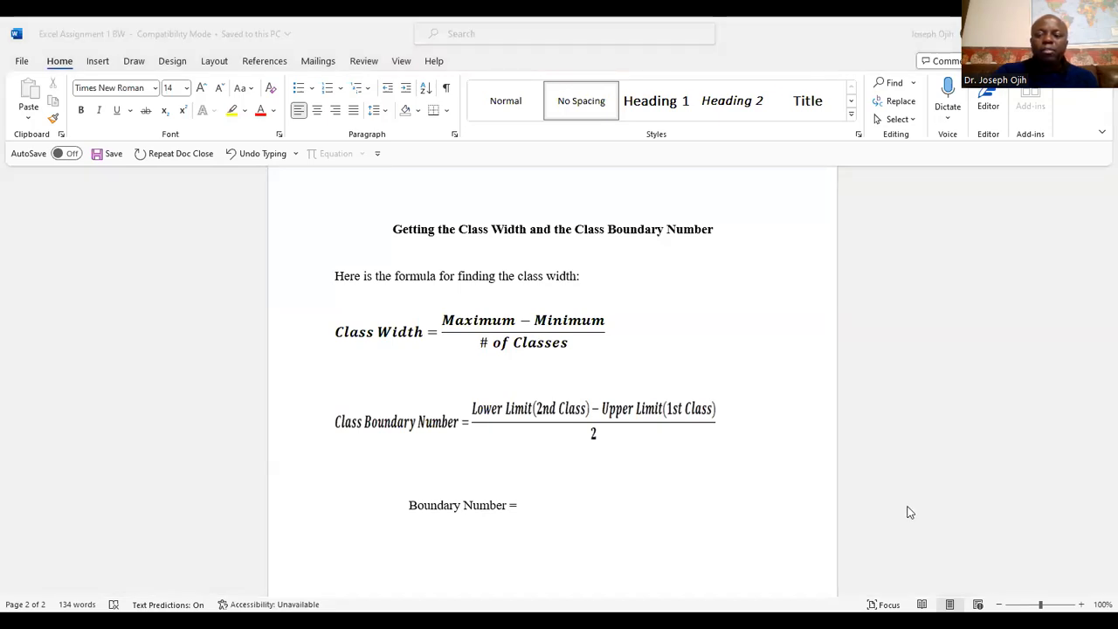
pyautogui.write('=(')
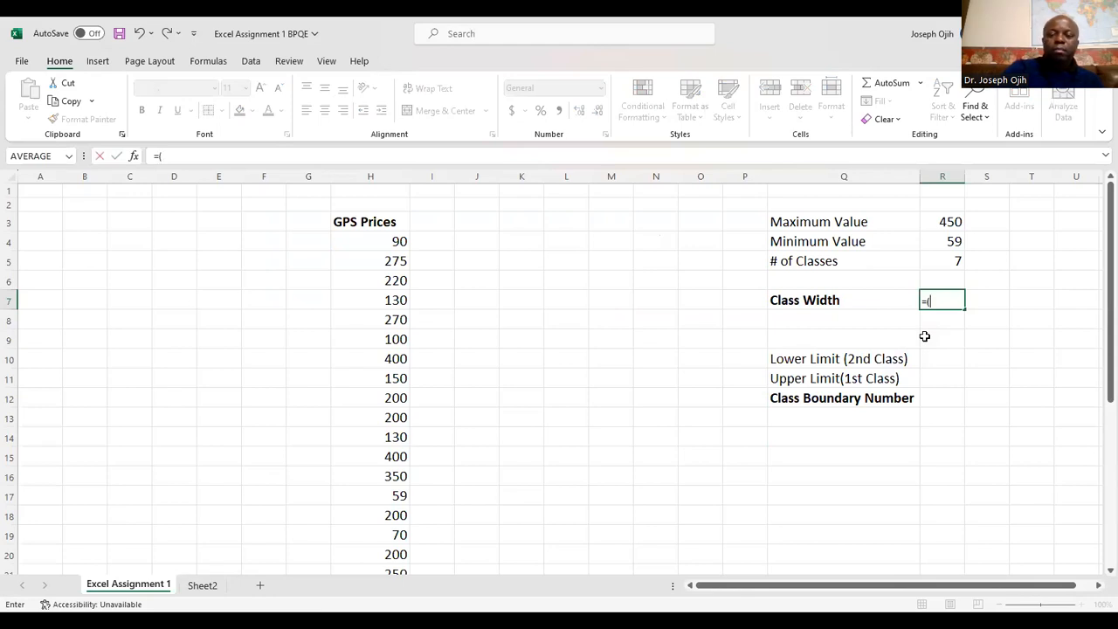
pyautogui.click(941, 222)
pyautogui.write('-')
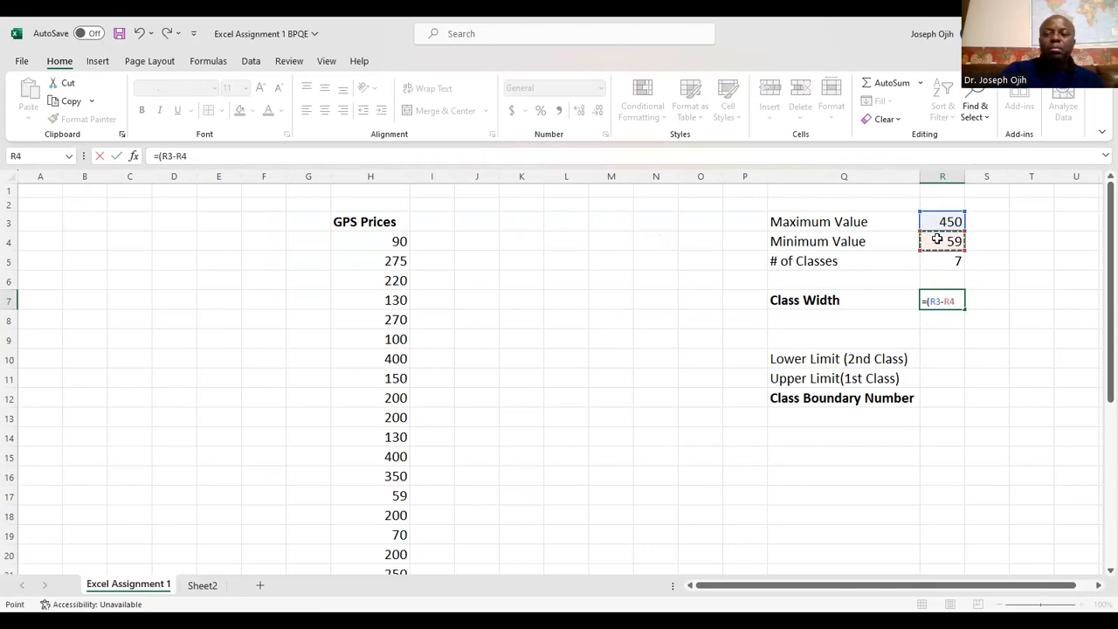
pyautogui.write(')')
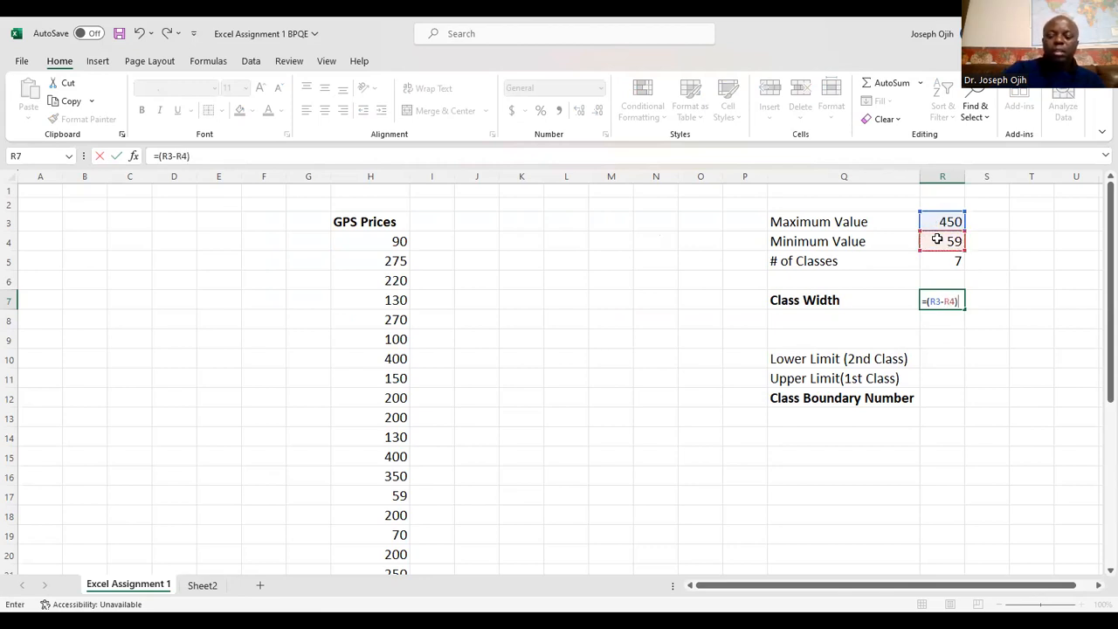
pyautogui.write('/')
pyautogui.click(943, 261)
pyautogui.press('Return')
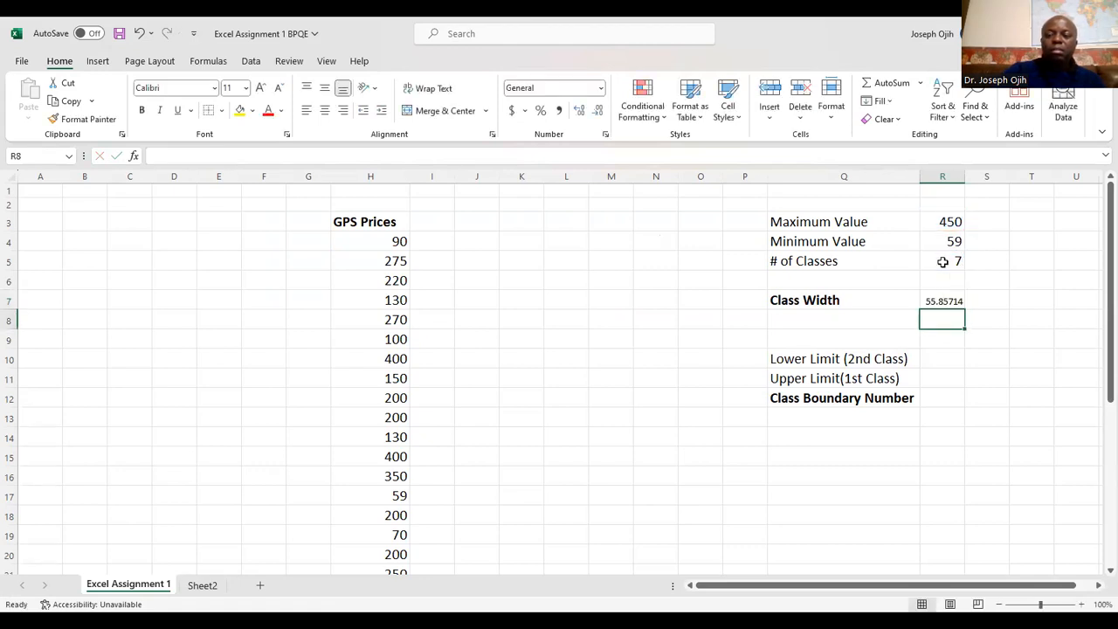
# Set the font size of the calculated class width in R7 to 16
pyautogui.click(943, 299)
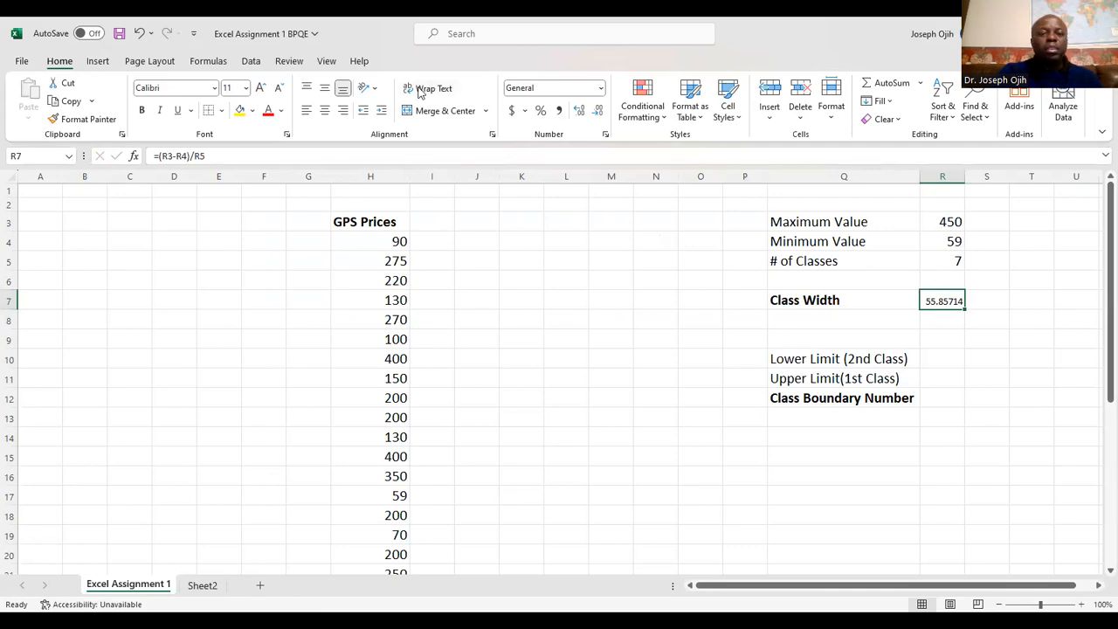
pyautogui.click(245, 88)
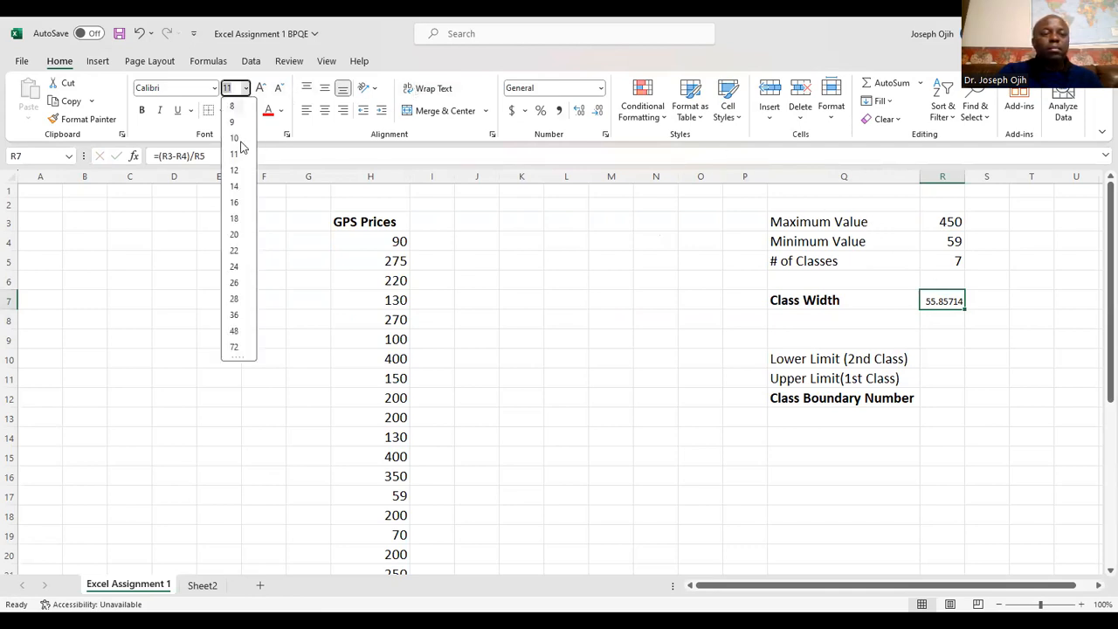
pyautogui.click(234, 202)
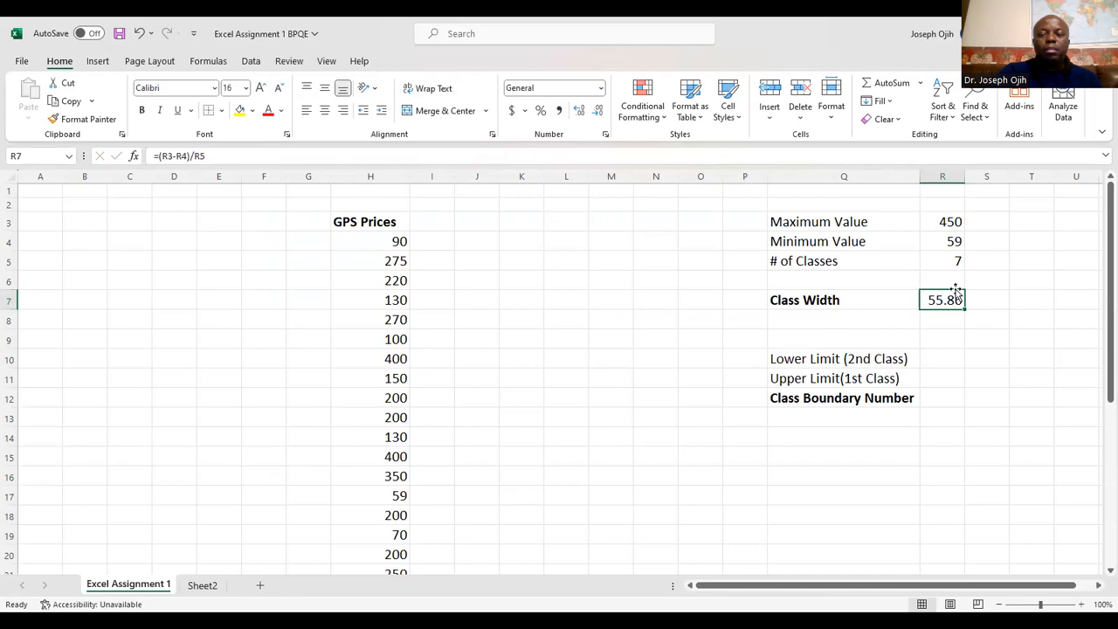
# Enter 56 as the rounded class width in S7 and format it with font size 16 and a yellow fill
pyautogui.click(989, 299)
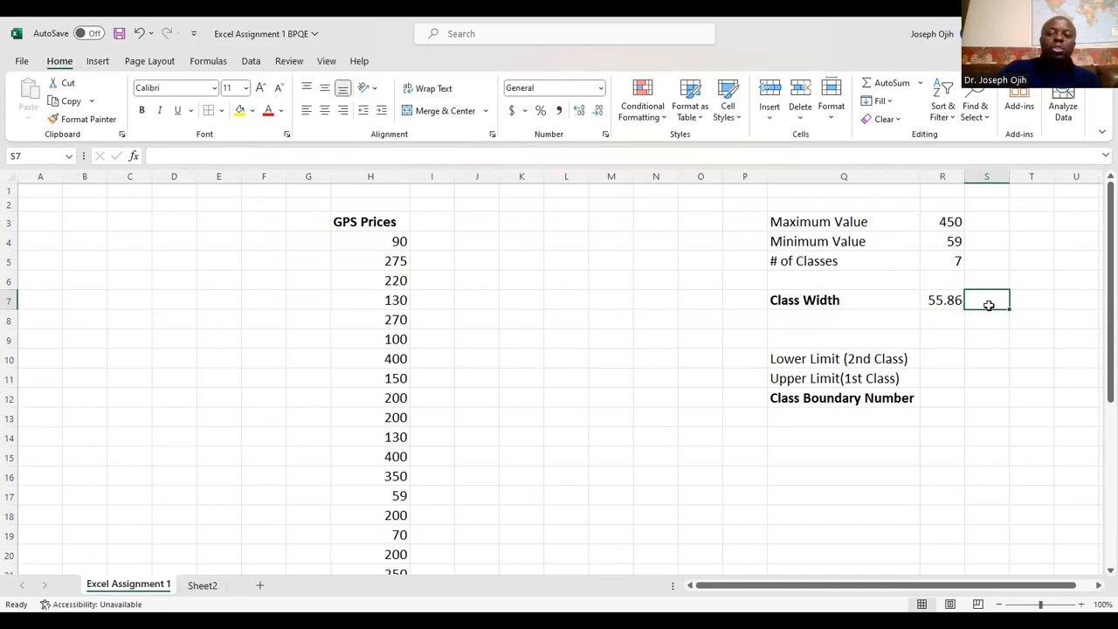
pyautogui.write('56')
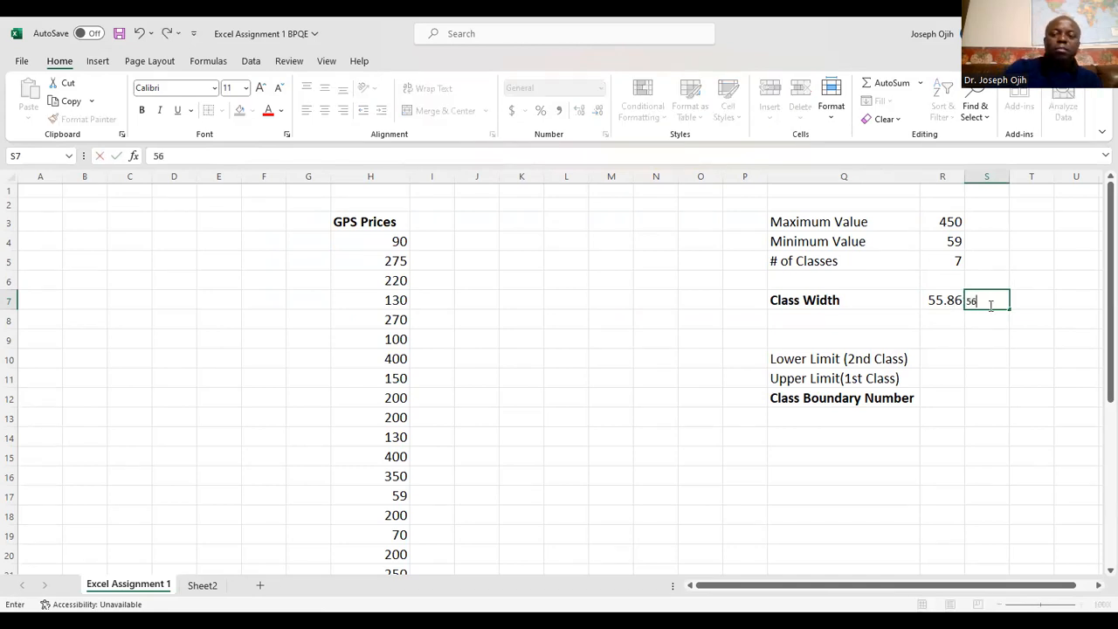
pyautogui.press('Return')
pyautogui.click(986, 300)
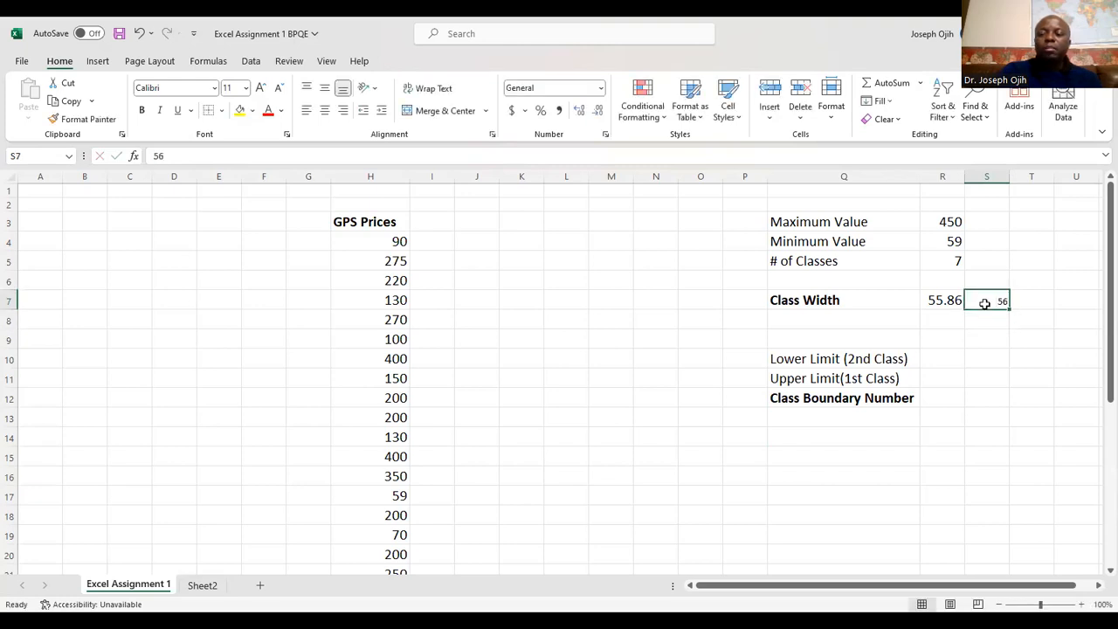
pyautogui.click(246, 88)
pyautogui.click(239, 206)
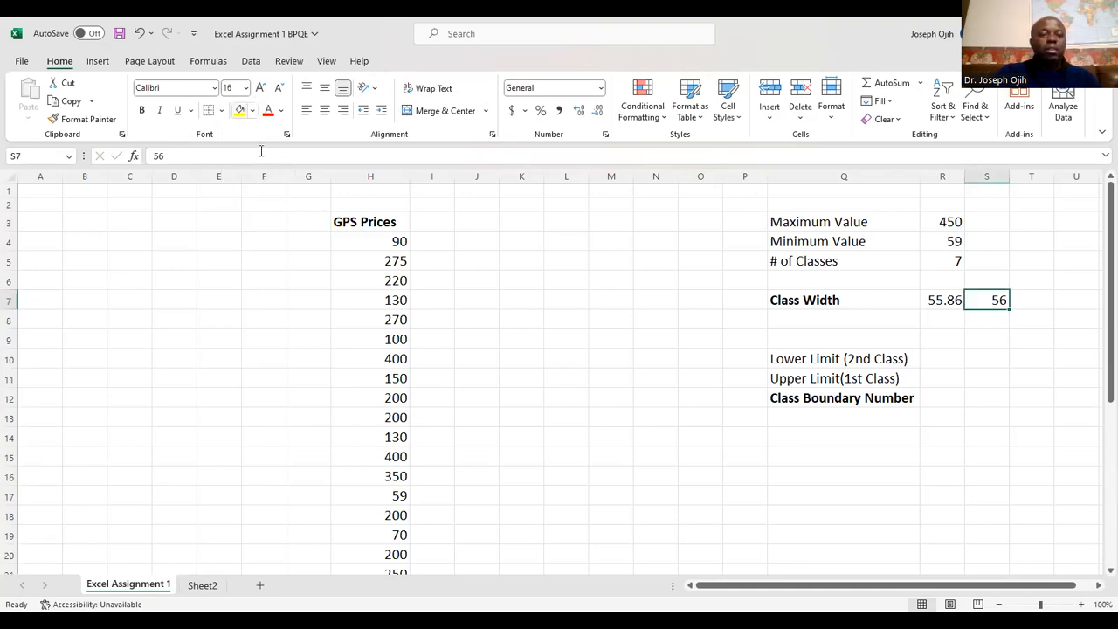
pyautogui.click(240, 110)
pyautogui.click(960, 335)
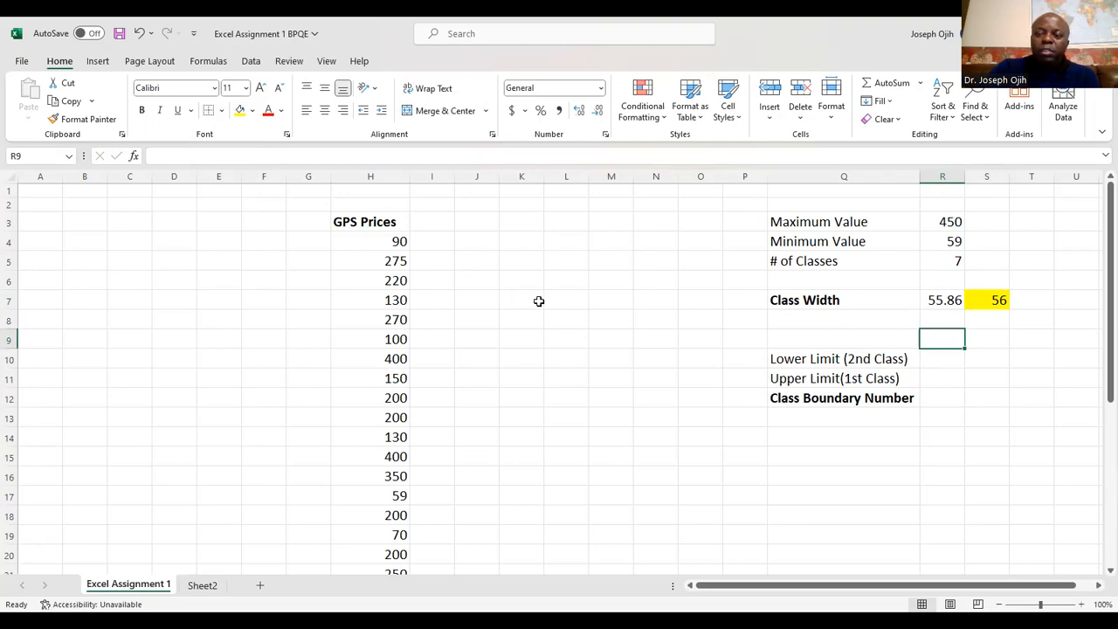
# Check the frequency table layout in the Word statistics project, and set the heading row E36:O36 in the Excel workbook to font size 16
pyautogui.scroll(-7, 522, 302)
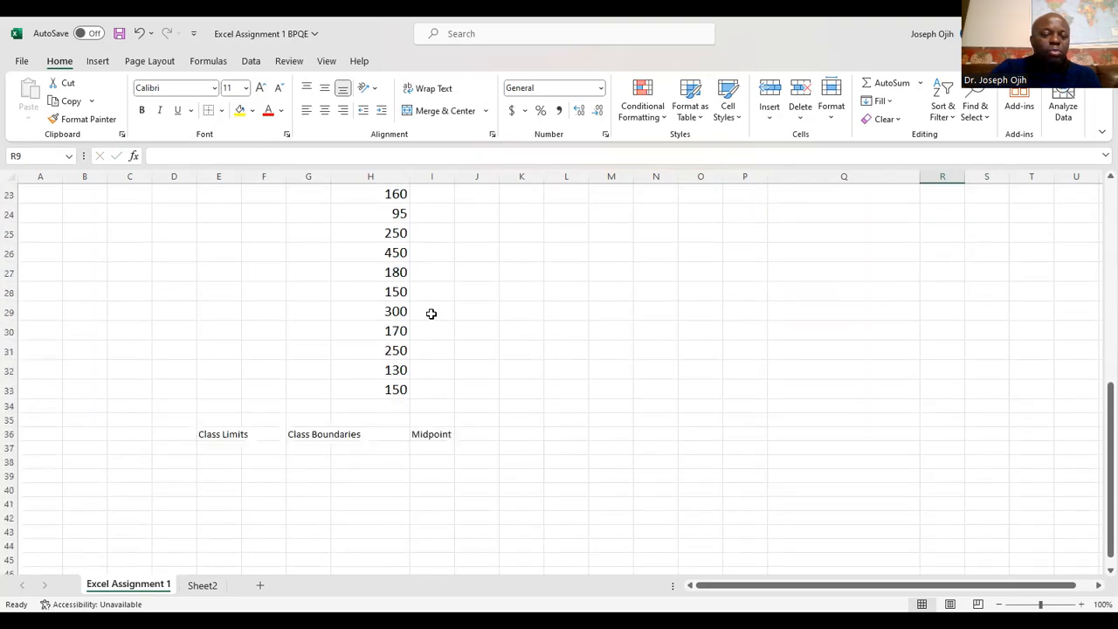
pyautogui.scroll(-1, 432, 313)
pyautogui.click(222, 368)
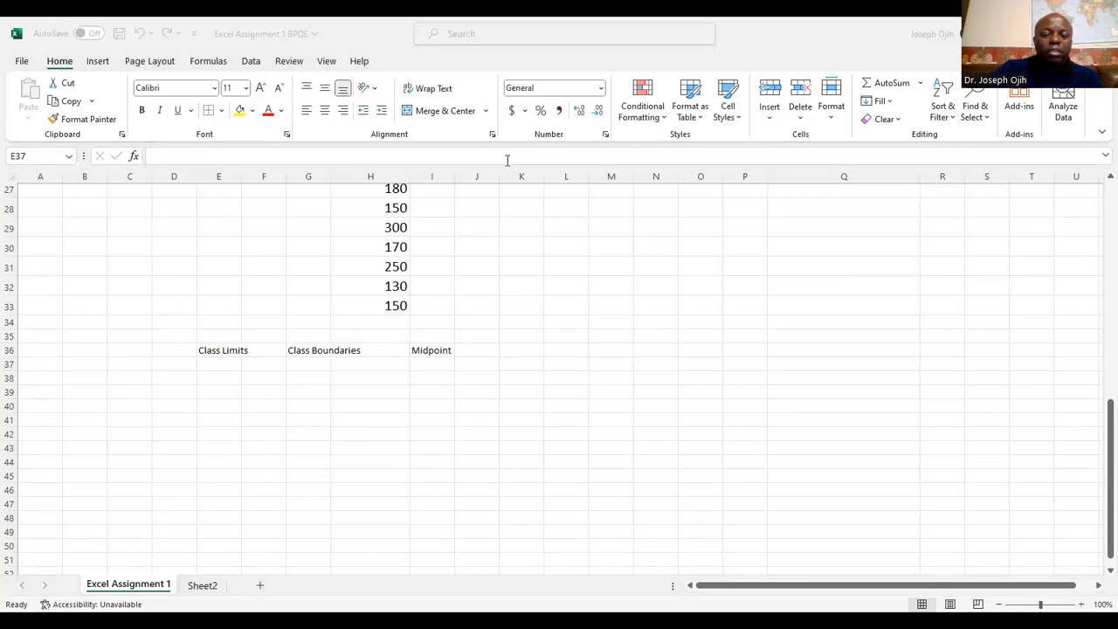
pyautogui.hotkey('alt', 'Tab')
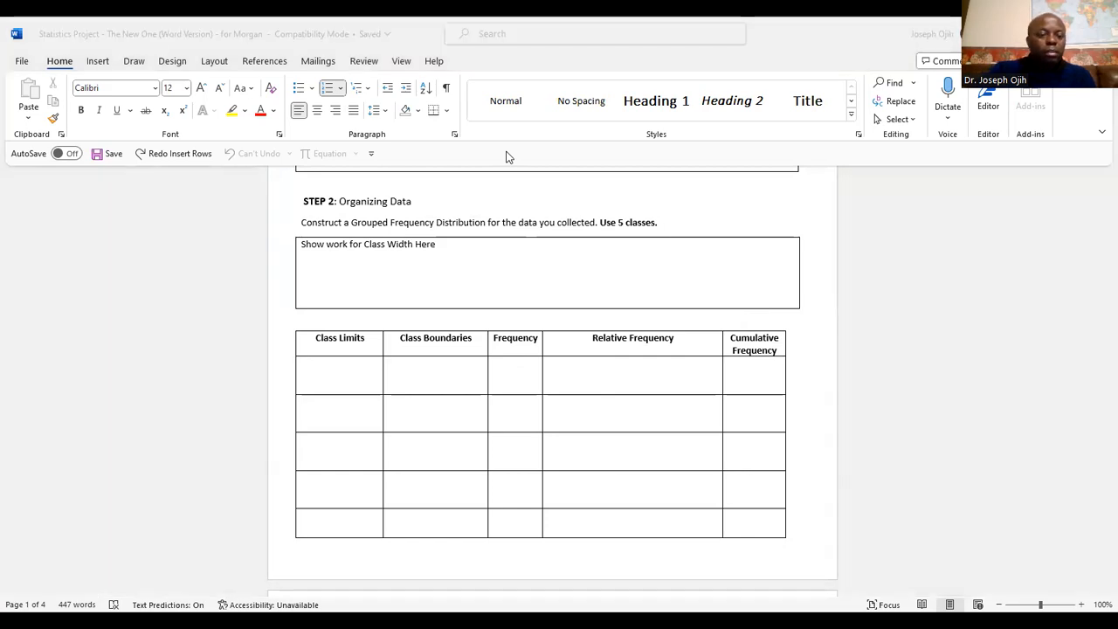
pyautogui.hotkey('alt', 'Tab')
pyautogui.click(222, 351)
pyautogui.moveTo(224, 351); pyautogui.dragTo(691, 351)
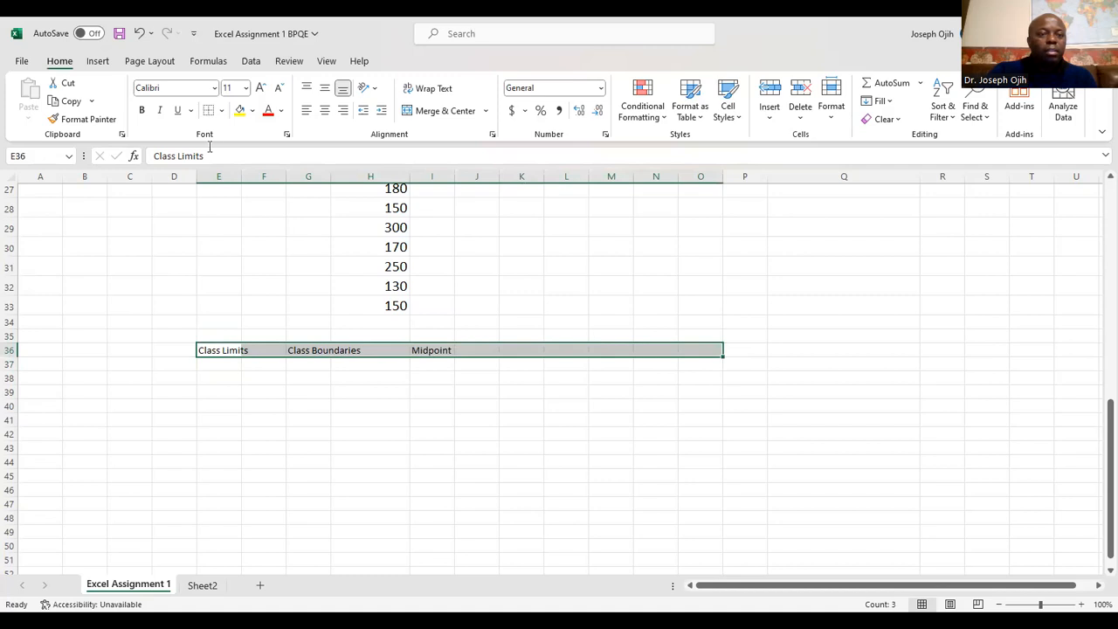
pyautogui.click(245, 88)
pyautogui.click(234, 200)
pyautogui.click(305, 356)
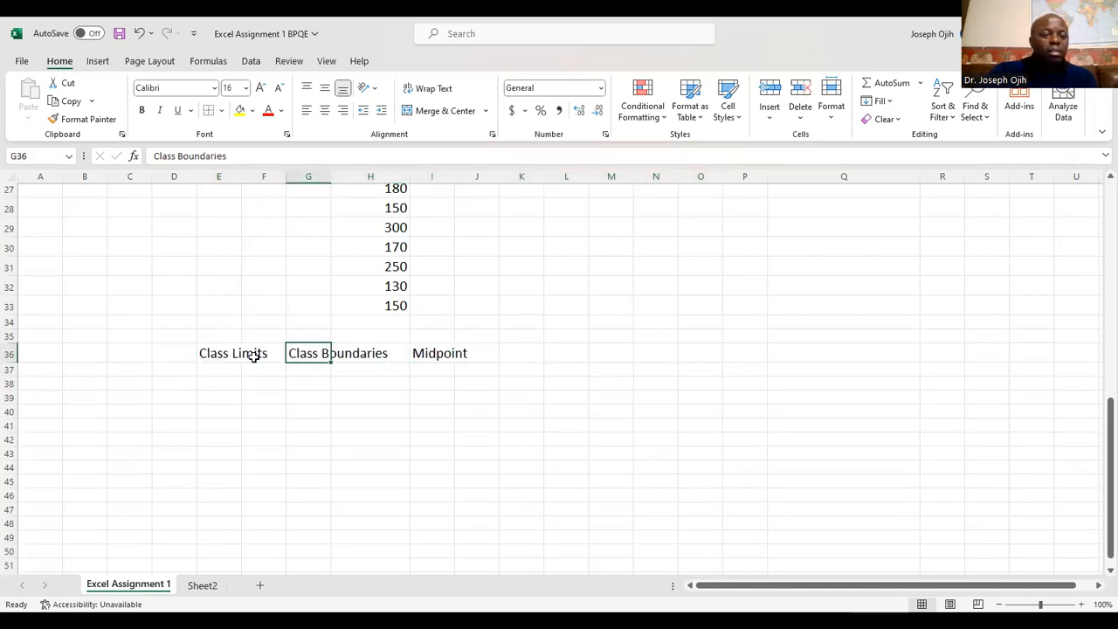
# Autofit columns E and G to the Class Limits and Class Boundaries headings, and select F37 below the headings
pyautogui.click(219, 355)
pyautogui.doubleClick(241, 176)
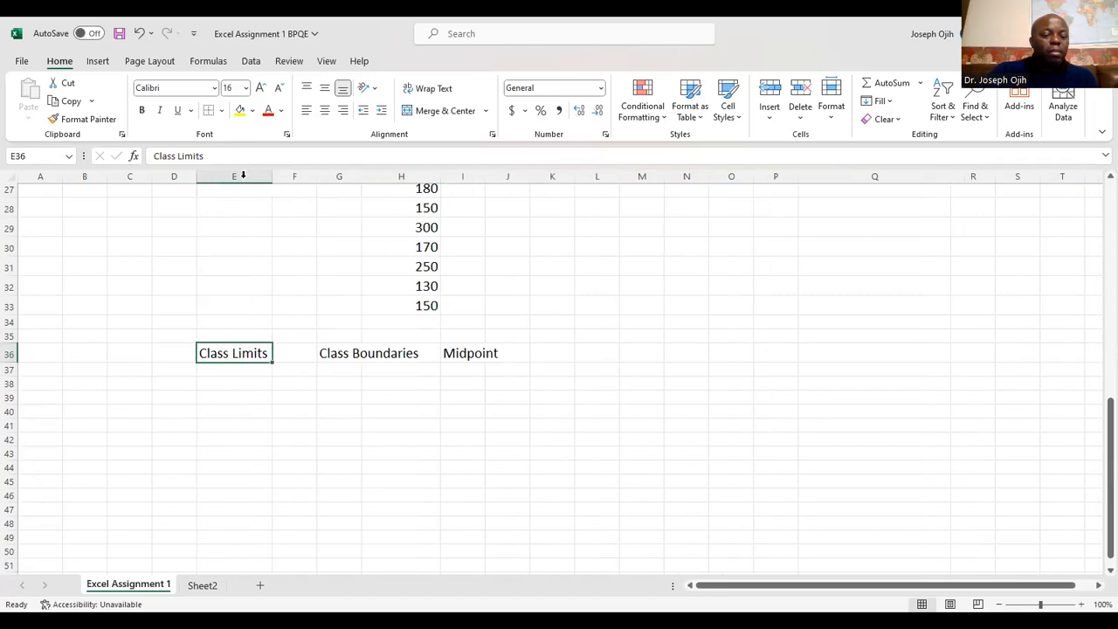
pyautogui.click(333, 352)
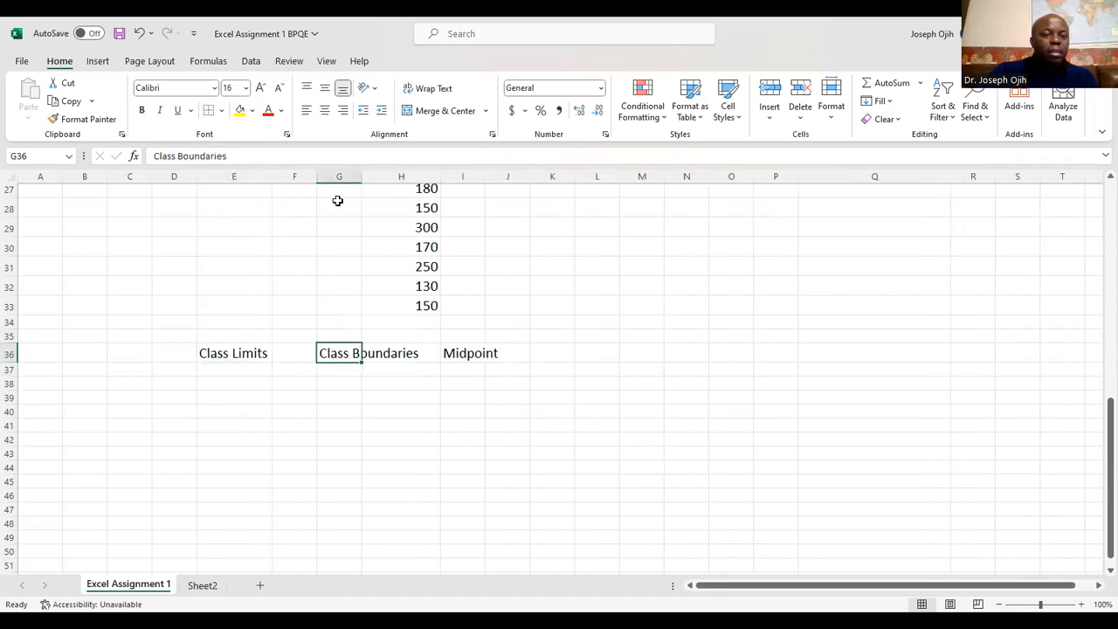
pyautogui.doubleClick(358, 176)
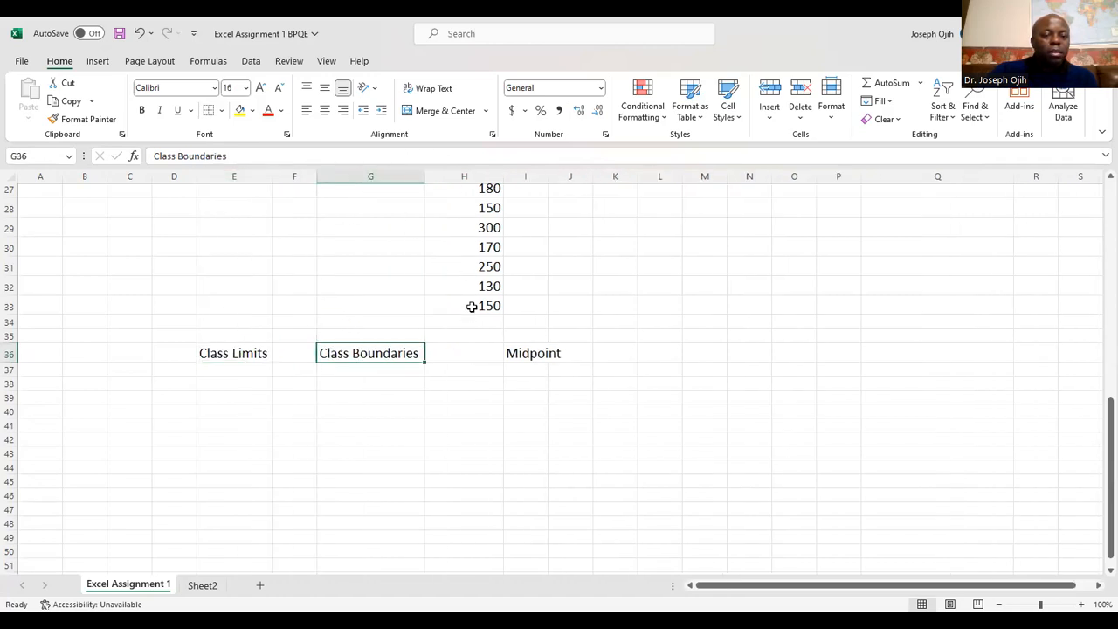
pyautogui.click(247, 372)
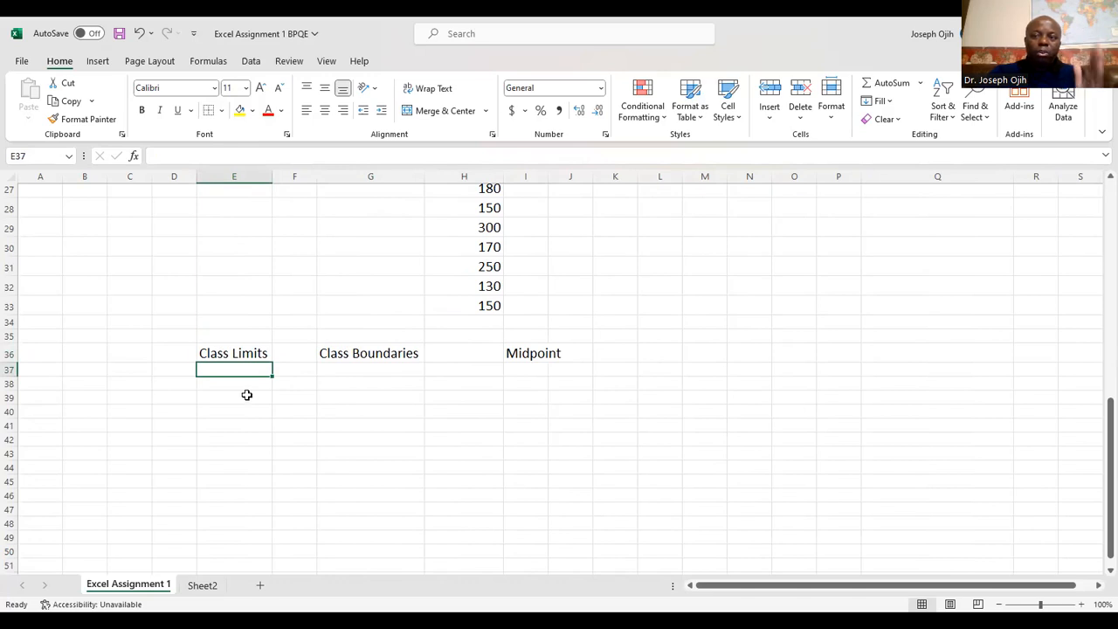
pyautogui.click(300, 372)
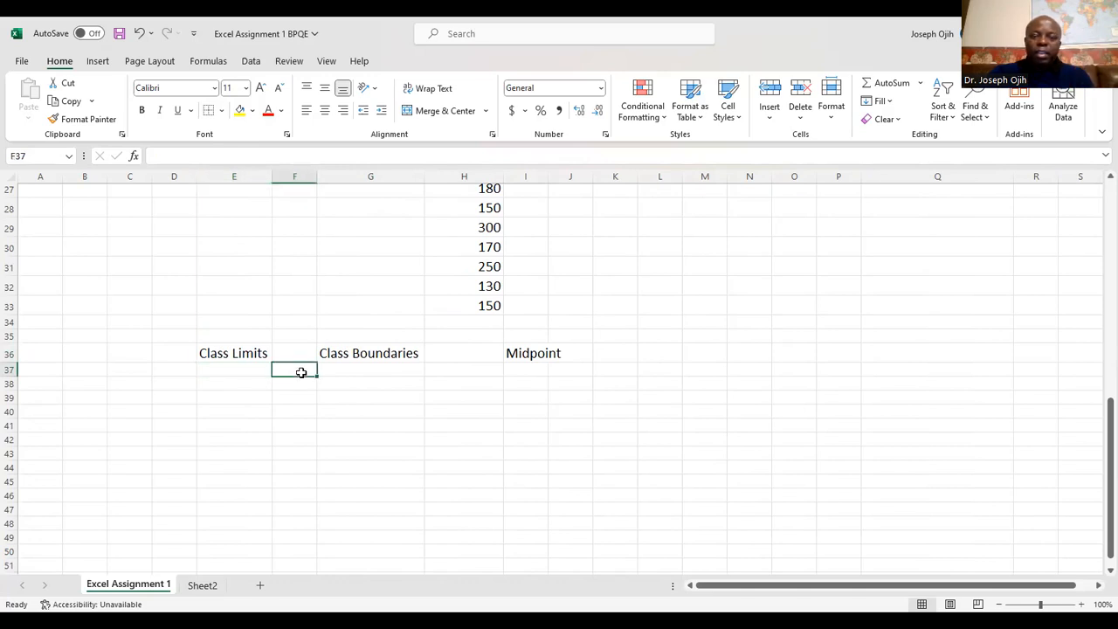
# Label E37 Lower and F37 Upper under Class Limits, and widen column I to fit the Midpoint heading
pyautogui.click(238, 369)
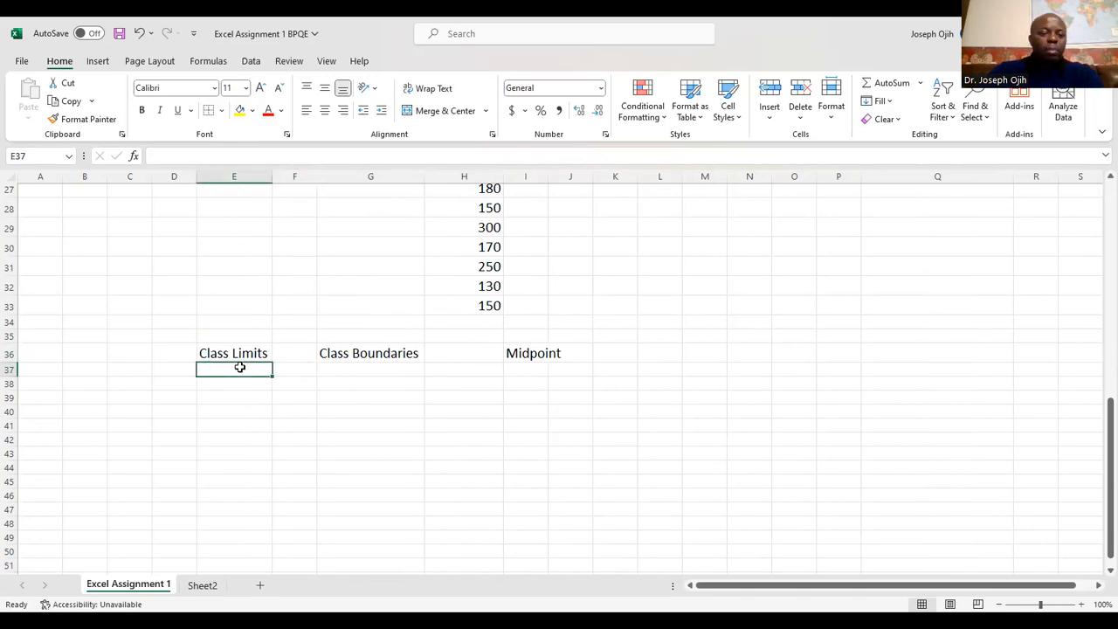
pyautogui.write('Lower')
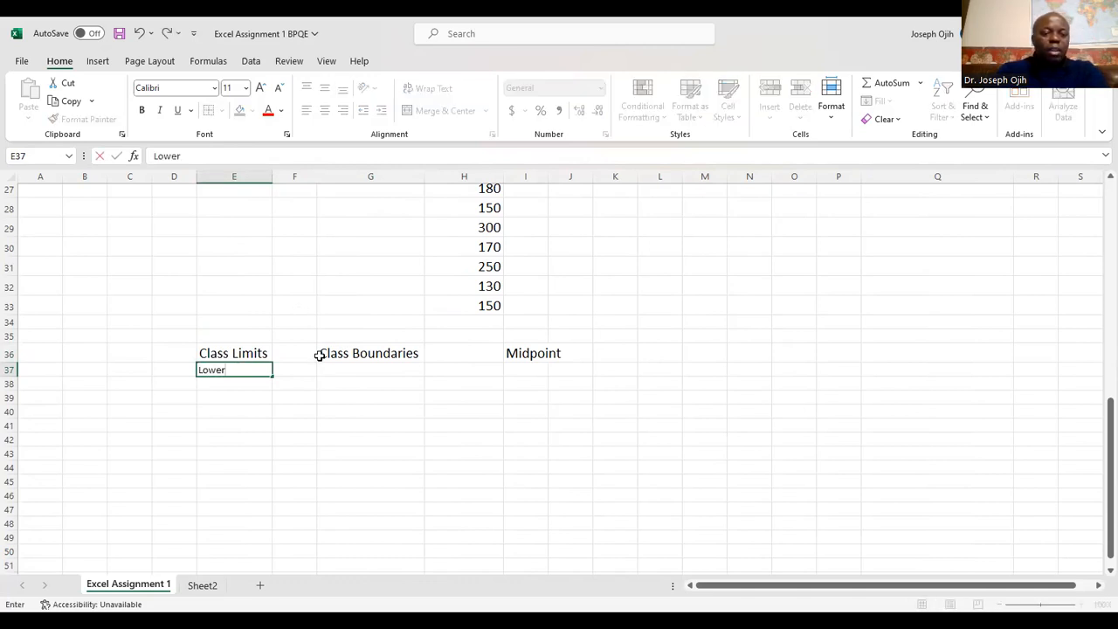
pyautogui.click(304, 371)
pyautogui.write('Upper')
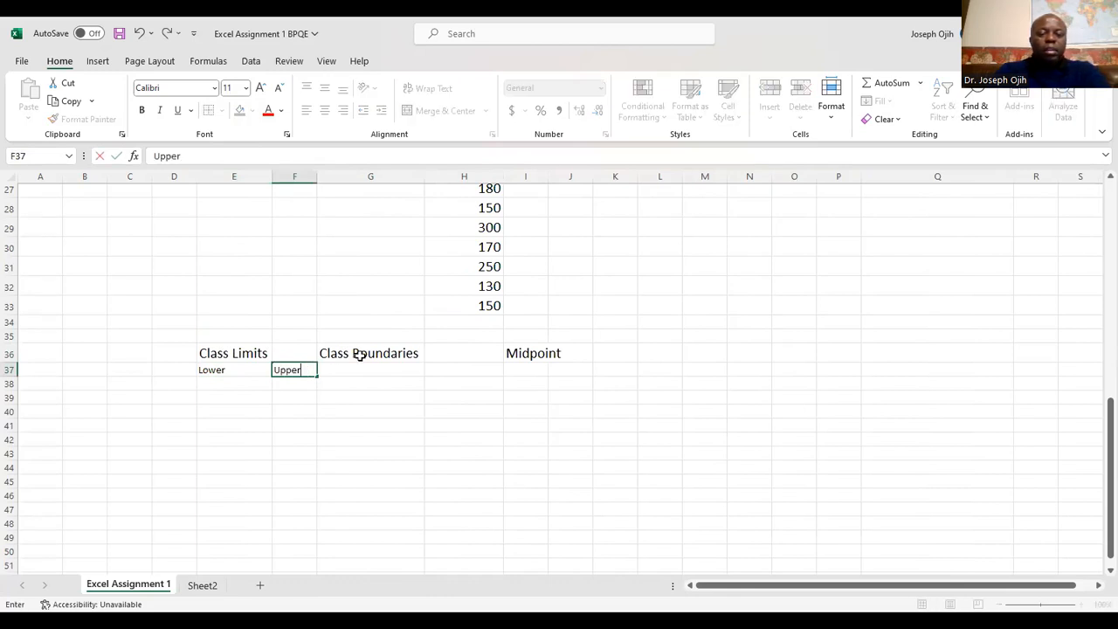
pyautogui.click(545, 357)
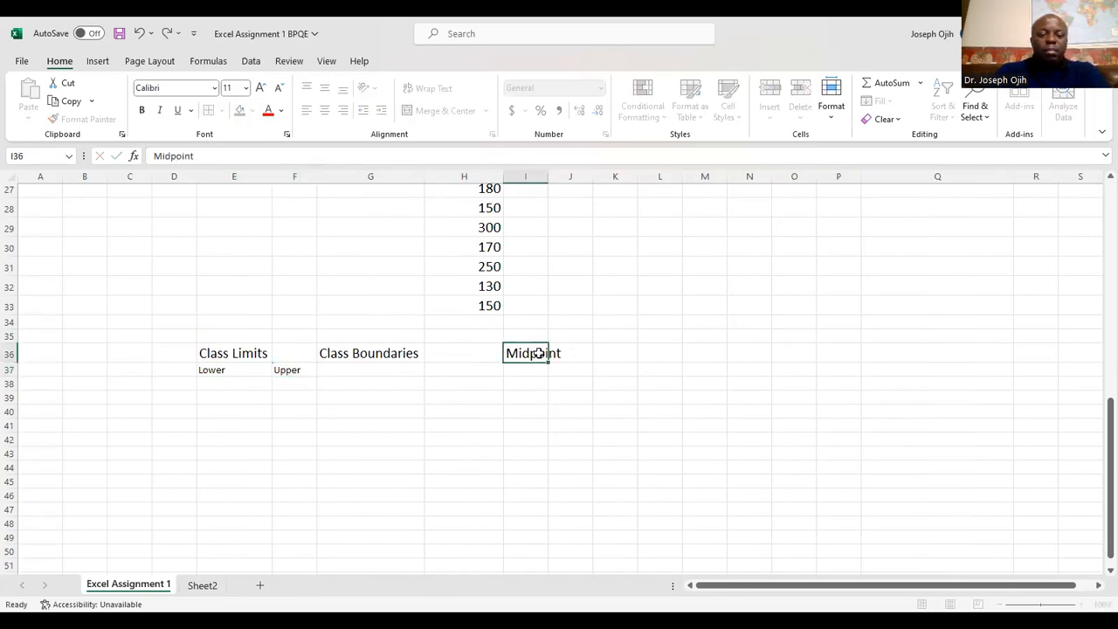
pyautogui.moveTo(549, 177); pyautogui.dragTo(565, 177)
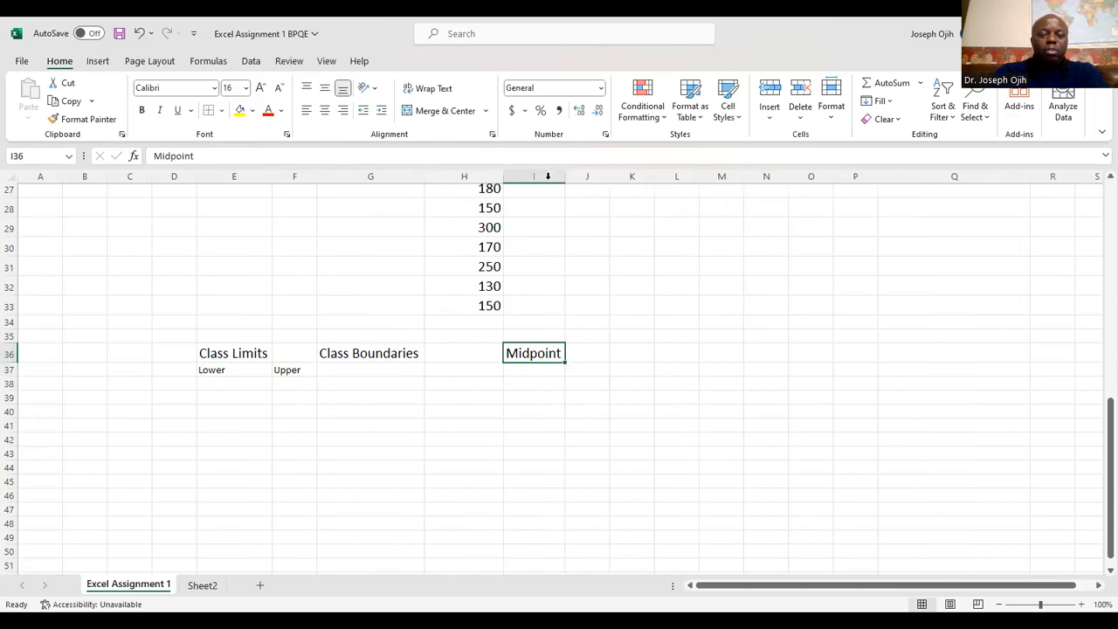
# Check the frequency table's columns in the Word statistics project, and enter the heading Frequency in J36 of the Excel workbook
pyautogui.click(585, 351)
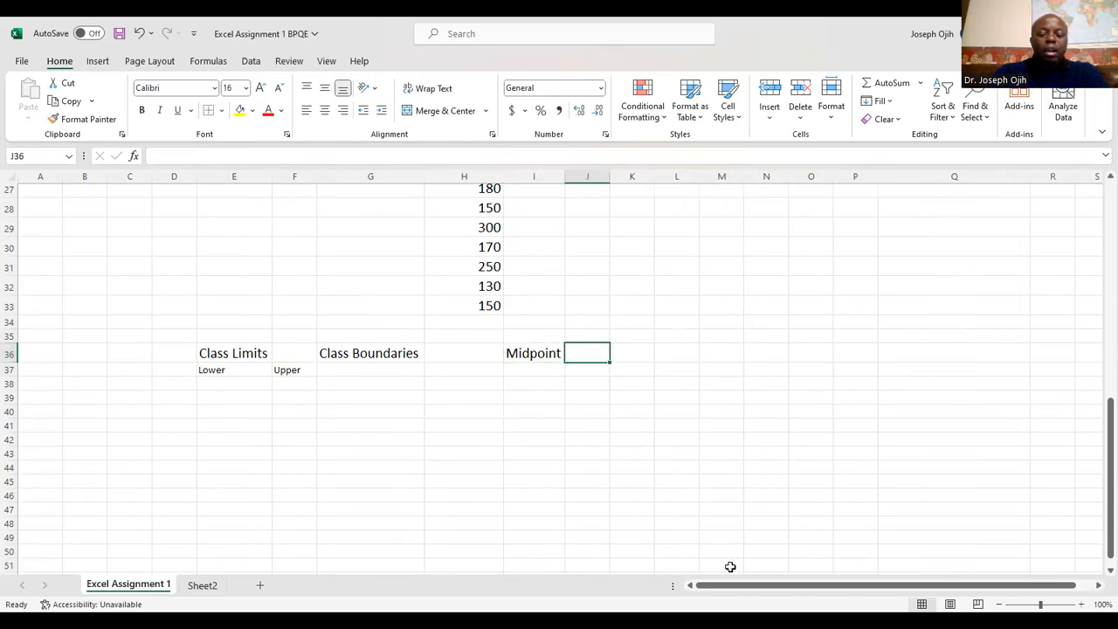
pyautogui.click(548, 149)
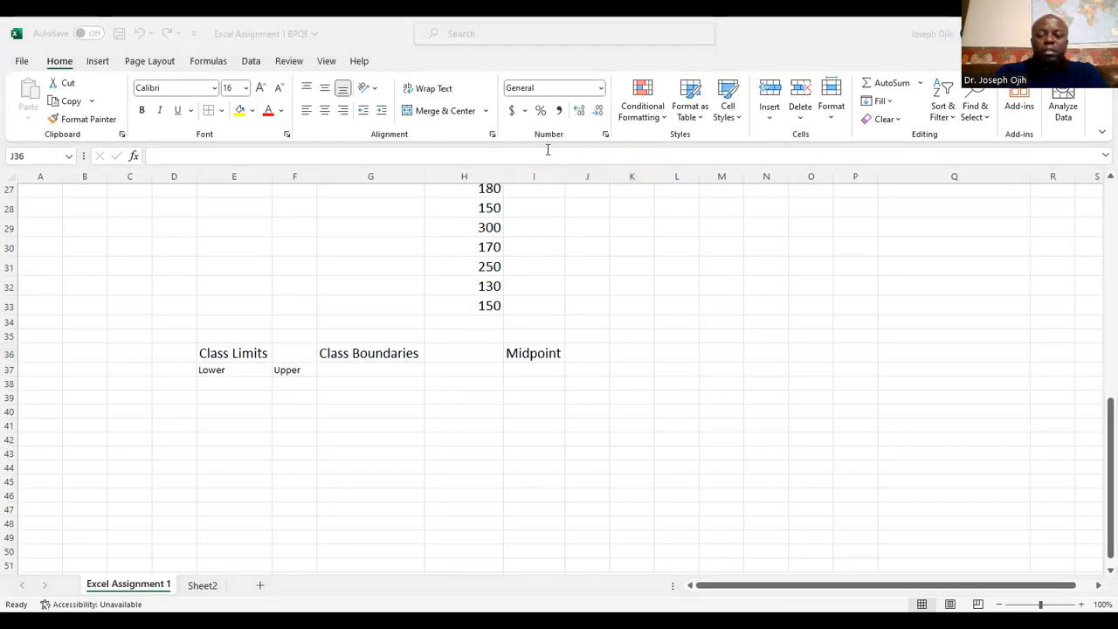
pyautogui.hotkey('alt', 'Tab')
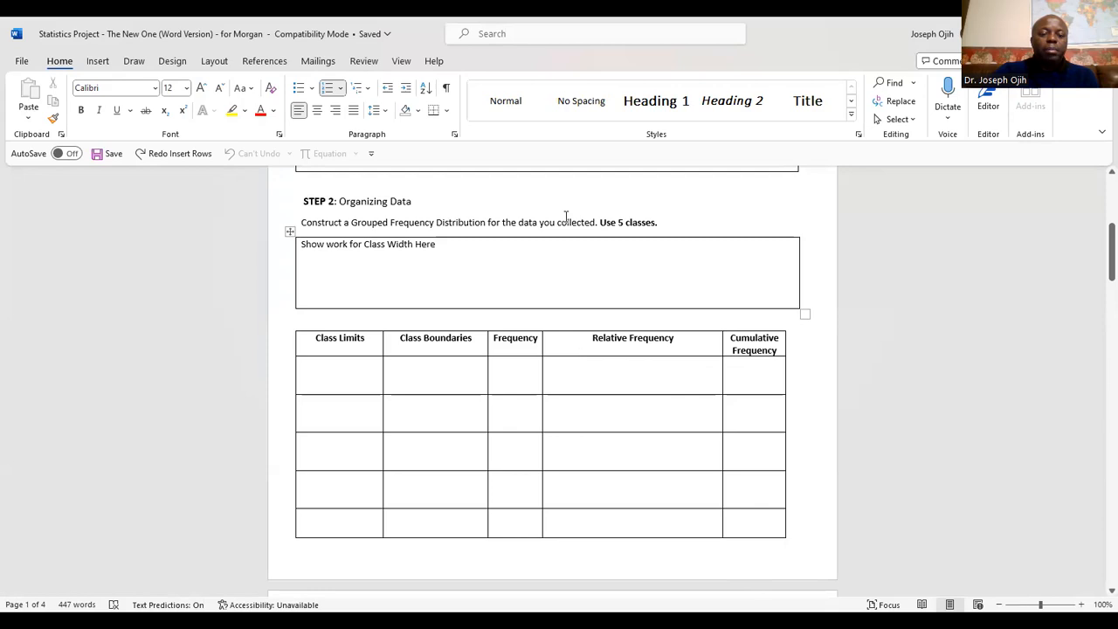
pyautogui.hotkey('alt', 'Tab')
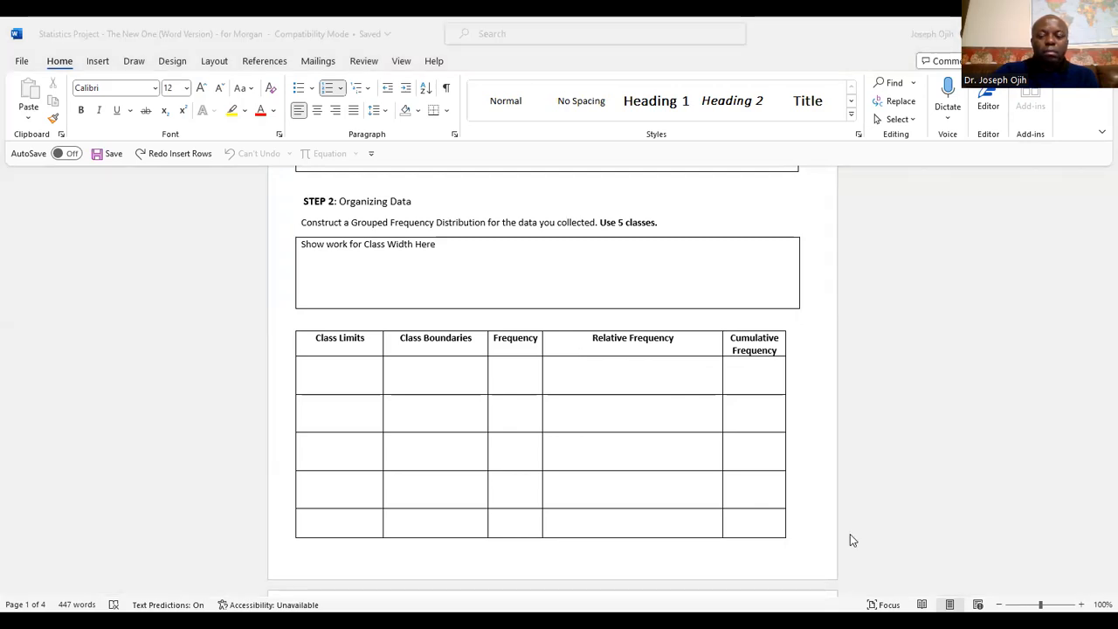
pyautogui.hotkey('alt', 'Tab')
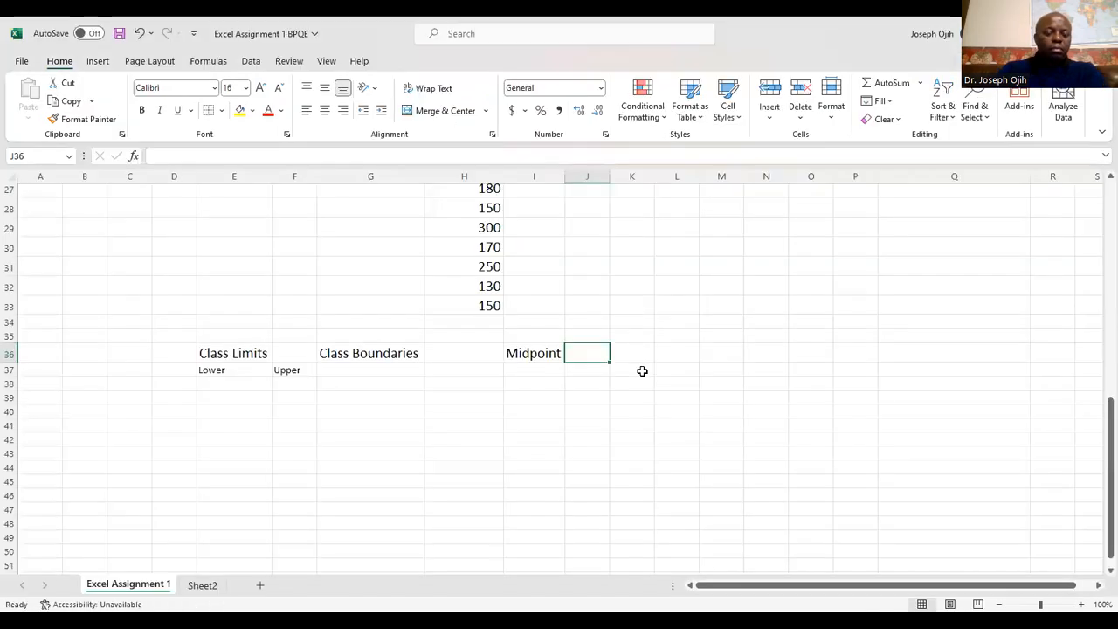
pyautogui.write('Frequency')
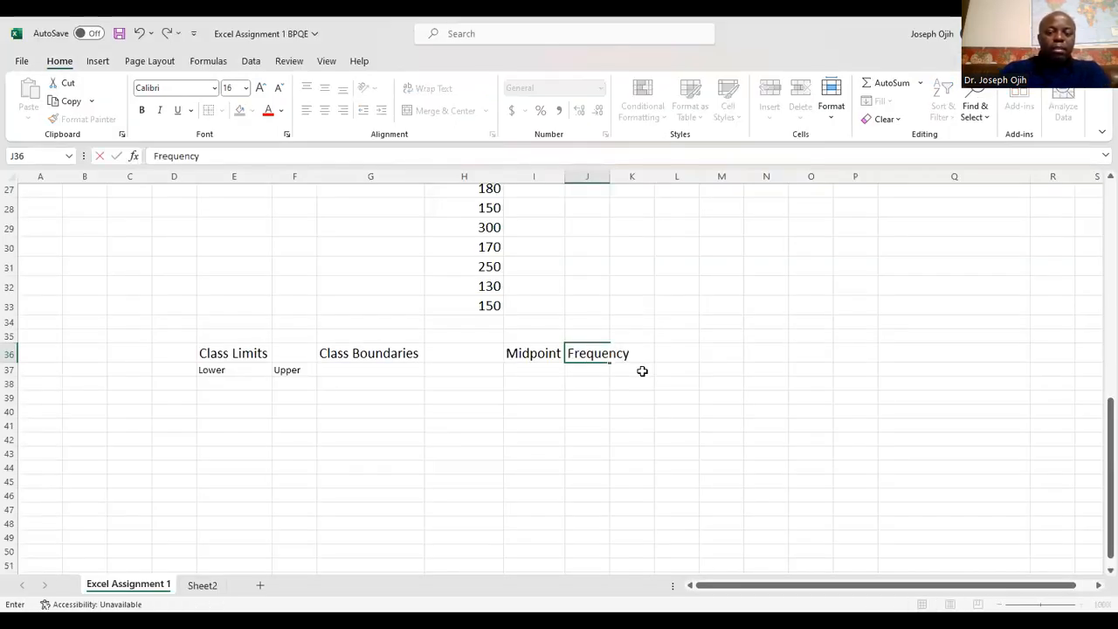
pyautogui.press('Tab')
pyautogui.write('R')
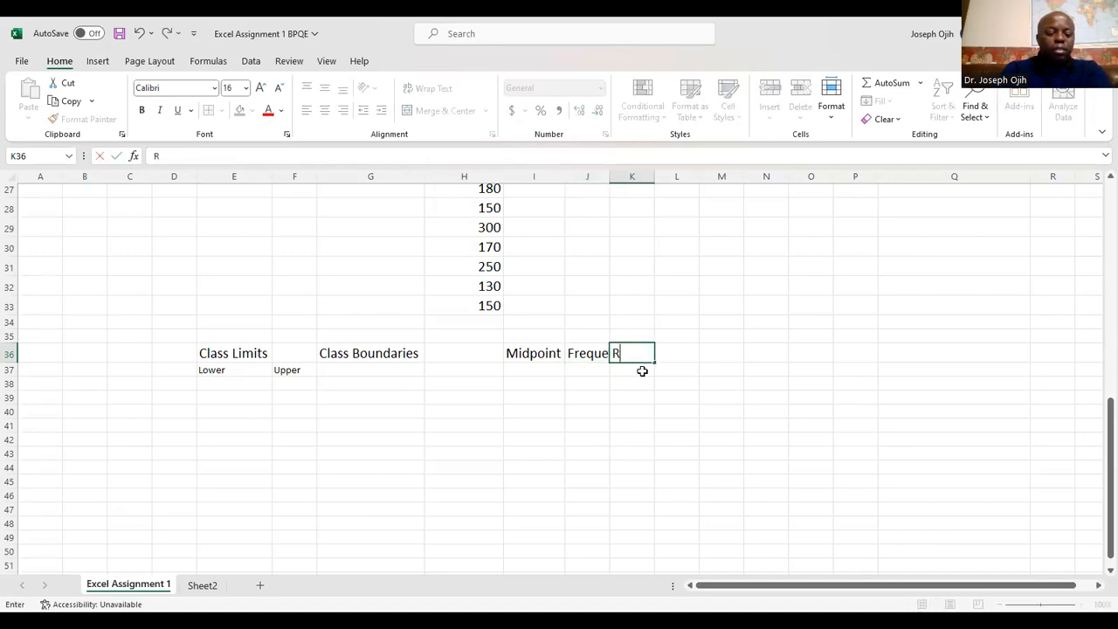
pyautogui.write('e')
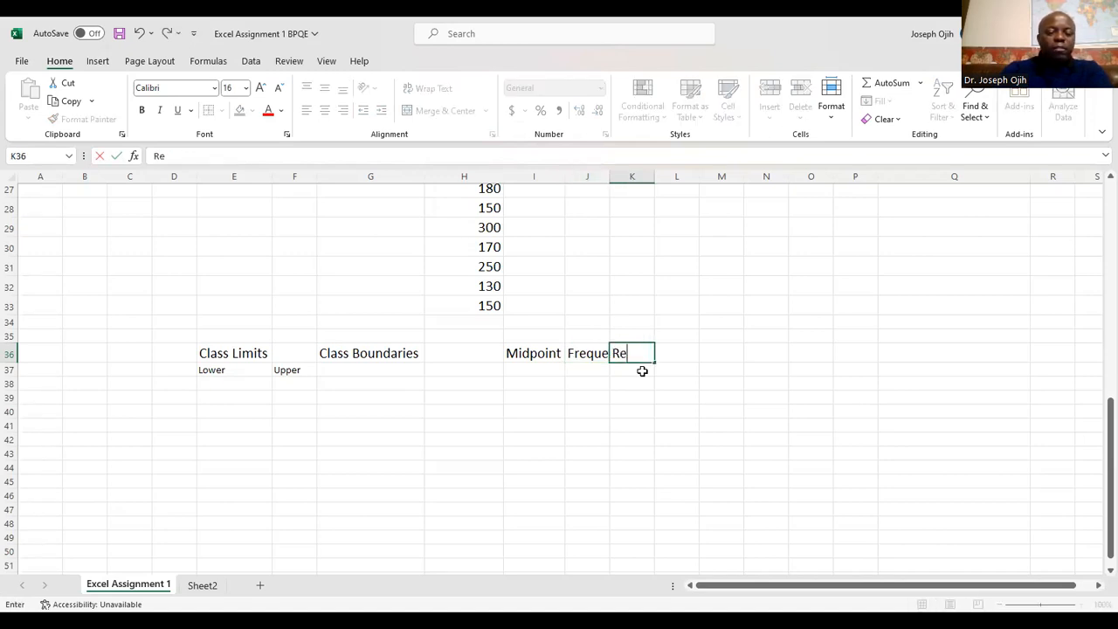
pyautogui.write('la')
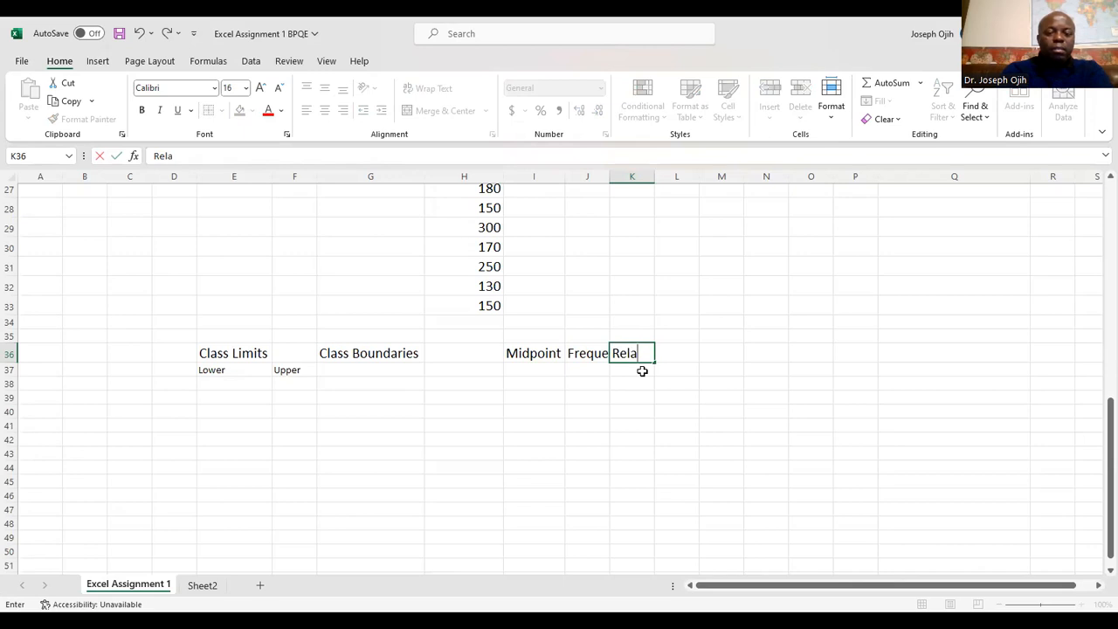
pyautogui.write('tive')
pyautogui.press('BackSpace')
pyautogui.press('BackSpace')
pyautogui.press('BackSpace')
pyautogui.press('BackSpace')
pyautogui.press('BackSpace')
pyautogui.press('BackSpace')
pyautogui.press('BackSpace')
pyautogui.press('BackSpace')
pyautogui.press('BackSpace')
# Enter the headings RF in K36 and Cumu. Freq. in L36
pyautogui.write('RF')
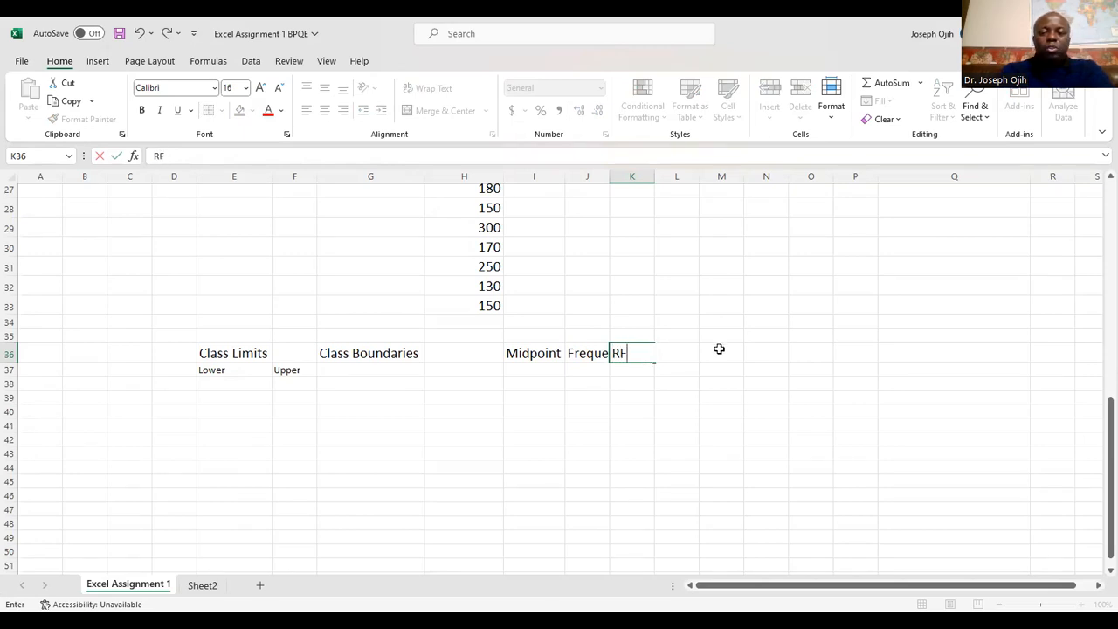
pyautogui.click(680, 368)
pyautogui.click(689, 354)
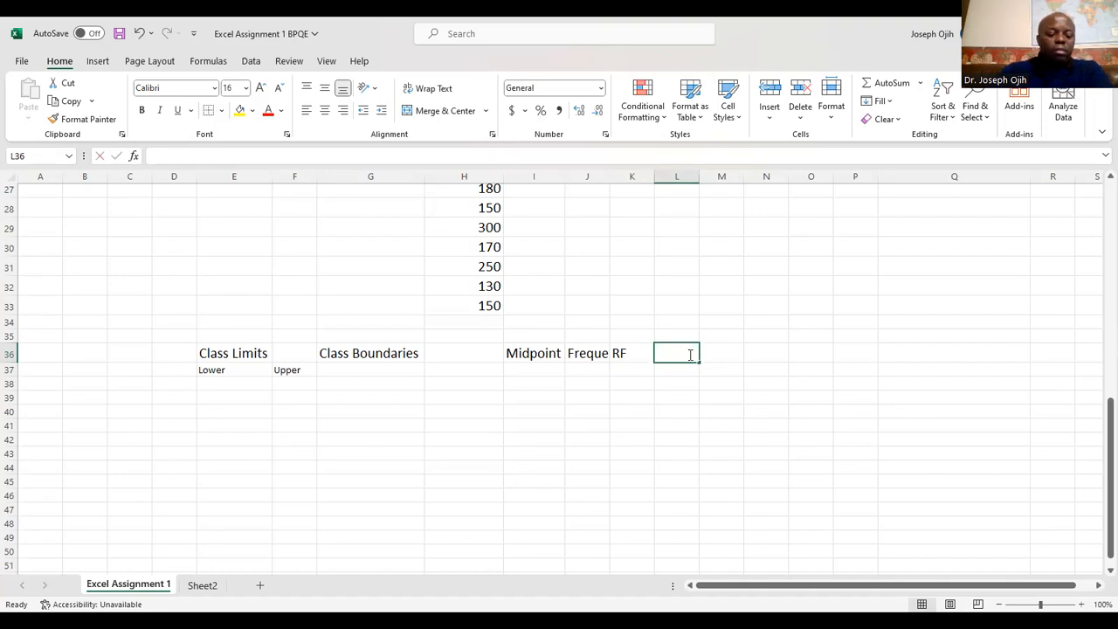
pyautogui.write('Cumu.')
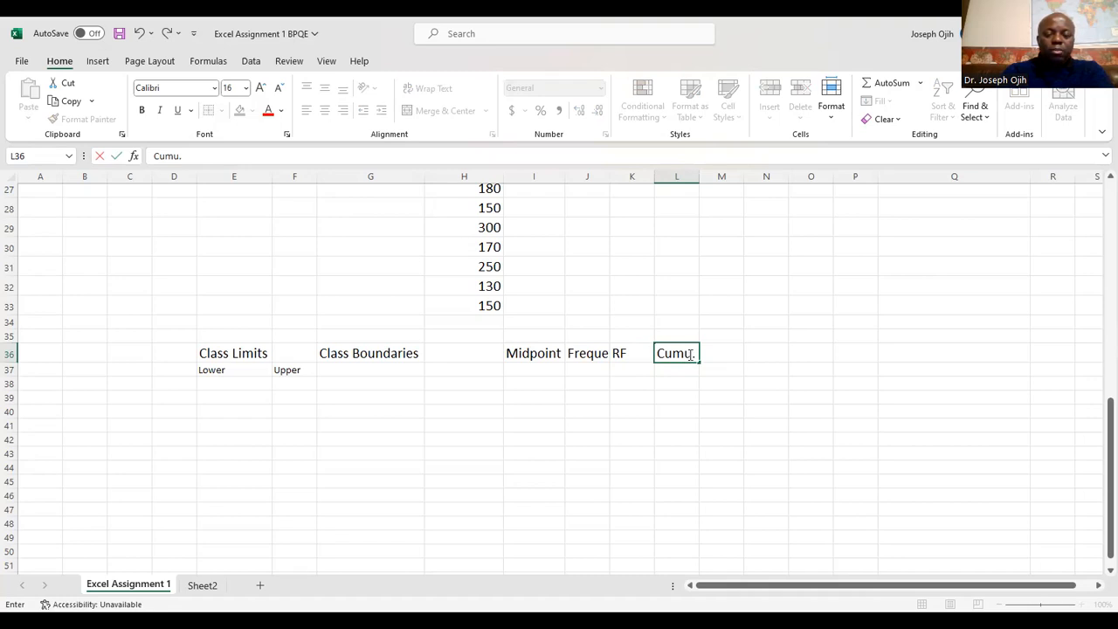
pyautogui.write(' Freq')
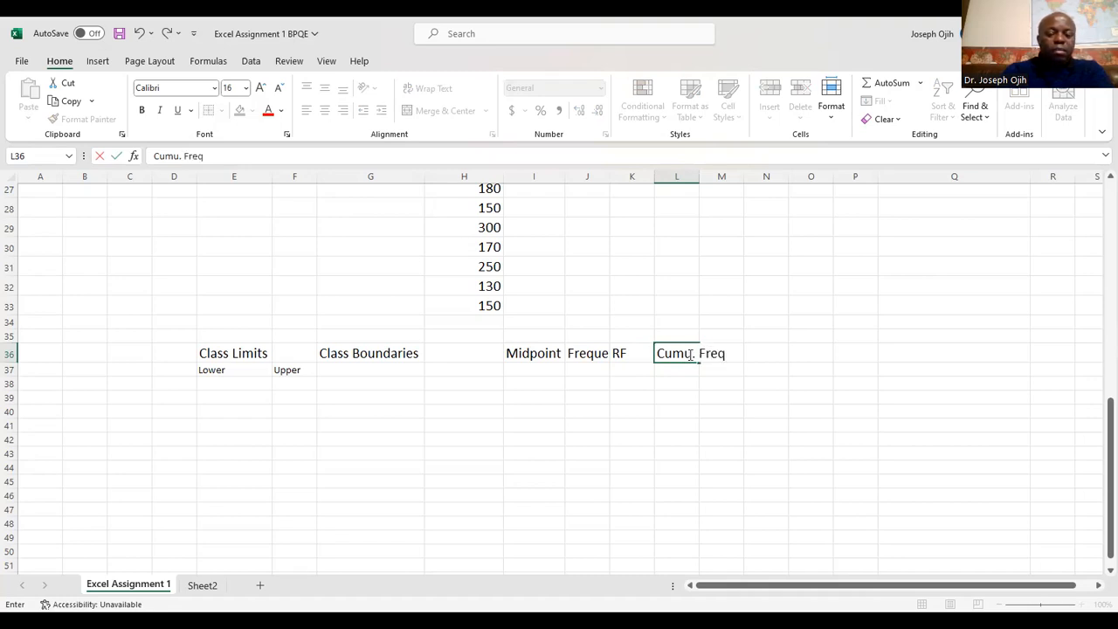
pyautogui.write('.')
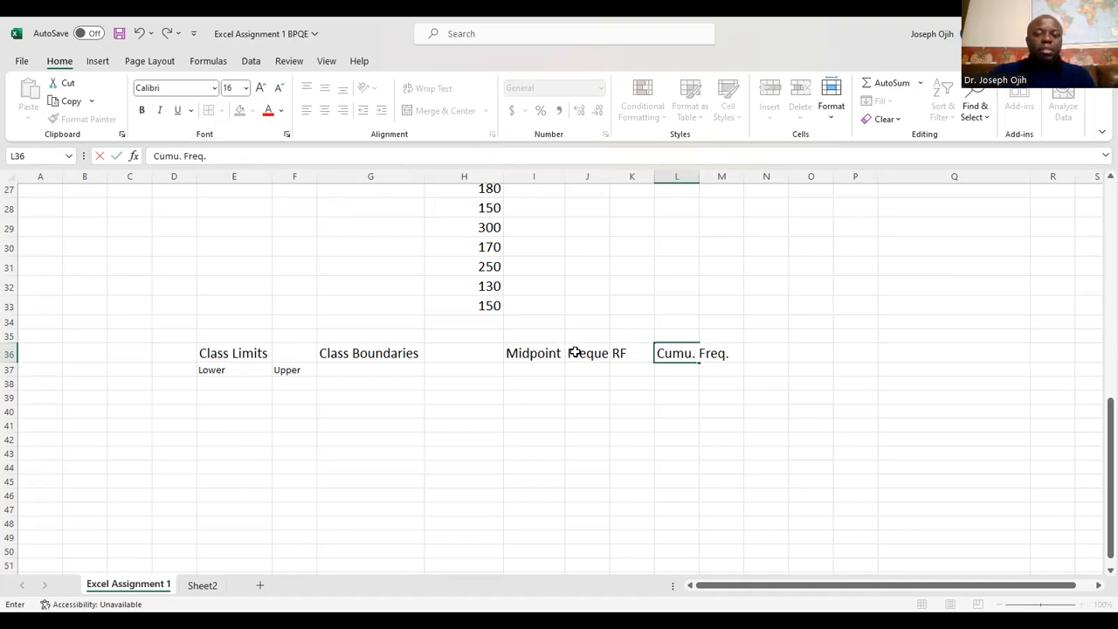
# Autofit columns J and L to the Frequency and Cumu. Freq. headings, and widen the RF column K slightly
pyautogui.click(571, 352)
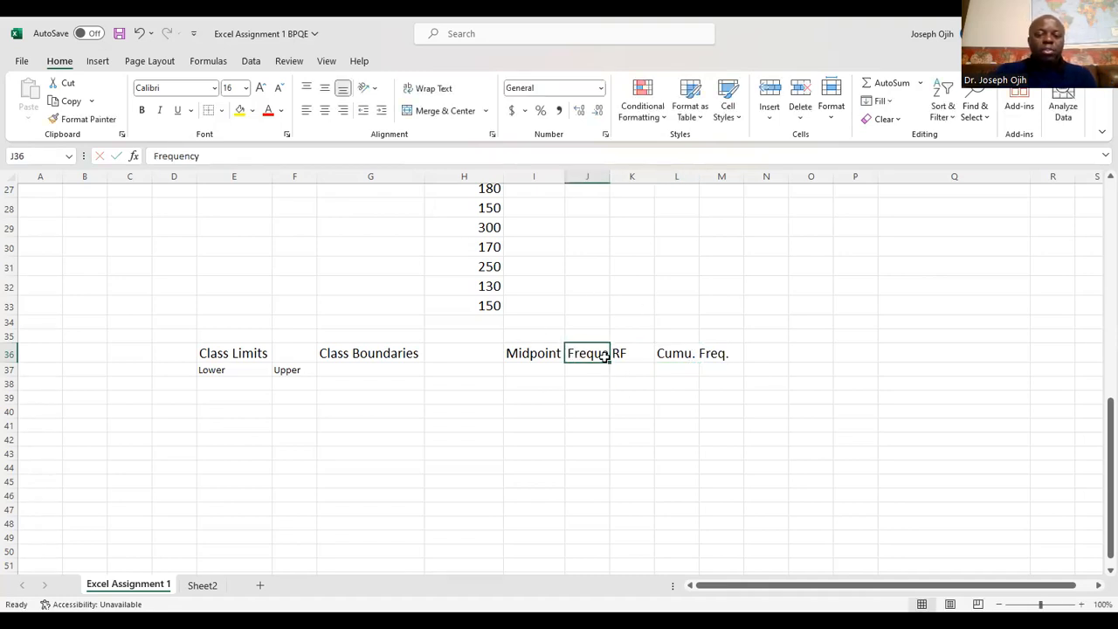
pyautogui.doubleClick(610, 177)
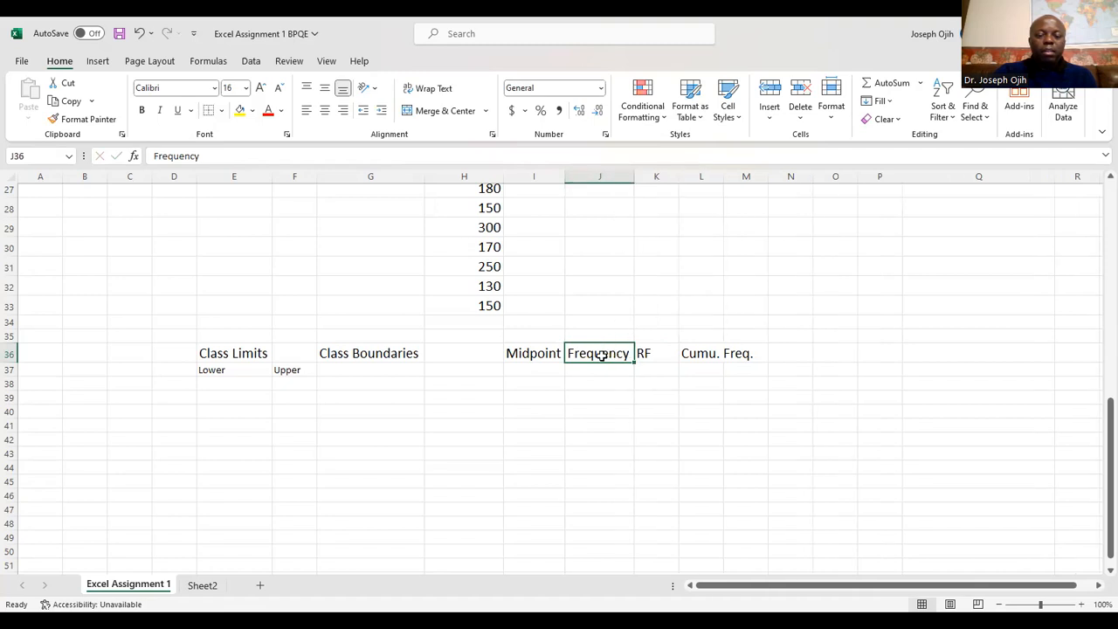
pyautogui.click(655, 355)
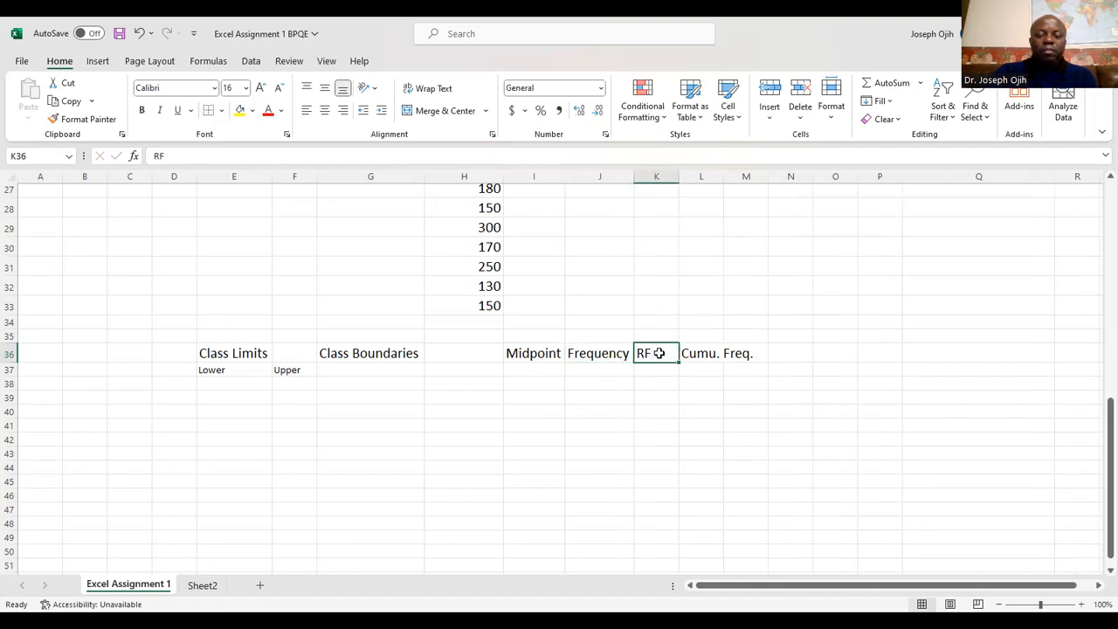
pyautogui.click(677, 176)
pyautogui.moveTo(677, 177); pyautogui.dragTo(695, 176)
pyautogui.click(719, 353)
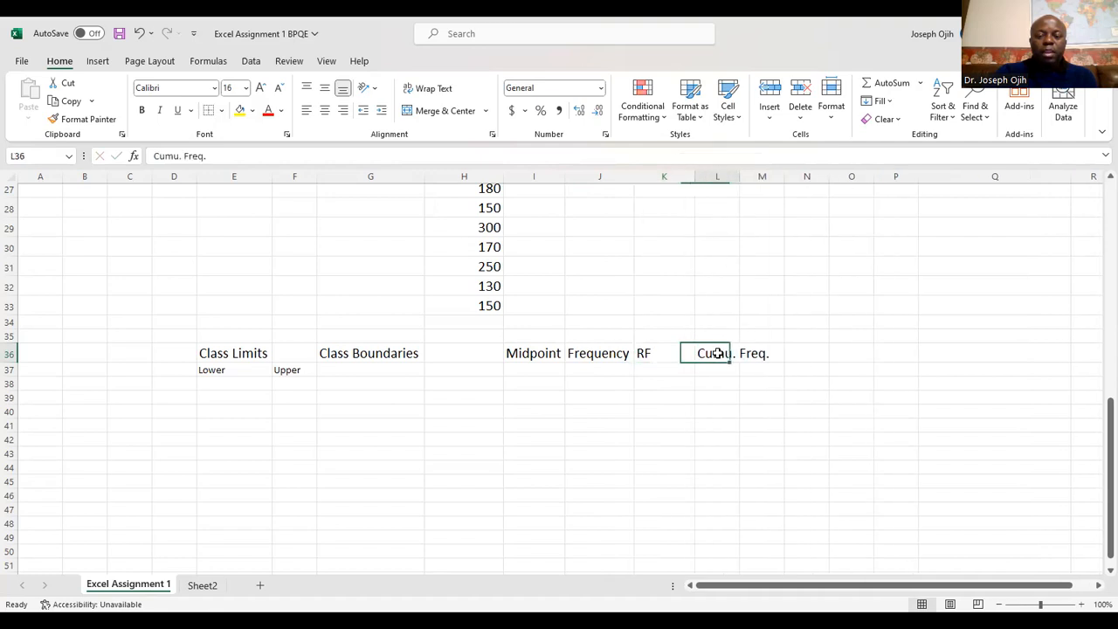
pyautogui.doubleClick(739, 177)
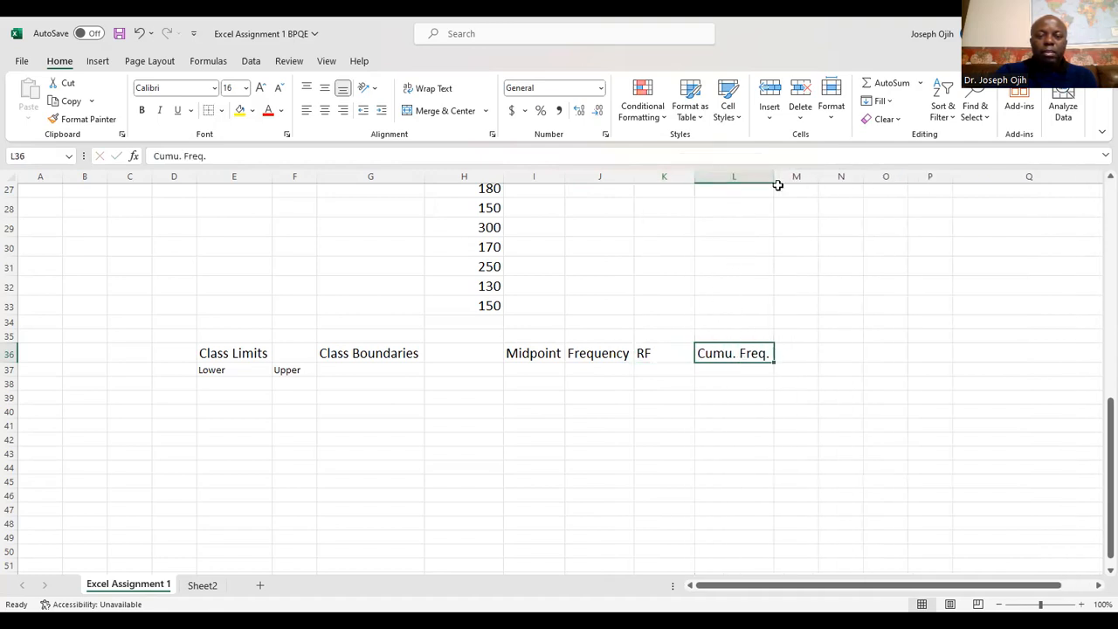
pyautogui.click(773, 177)
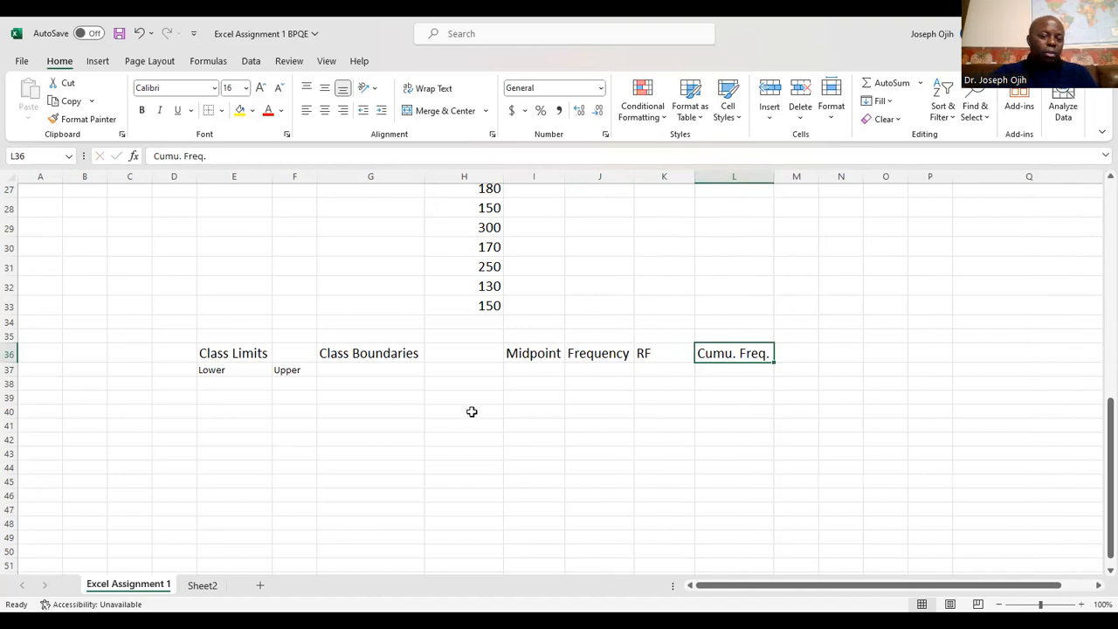
# Enter the subheadings Lower in G37 and Upper in H37 under Class Boundaries
pyautogui.scroll(-2, 463, 414)
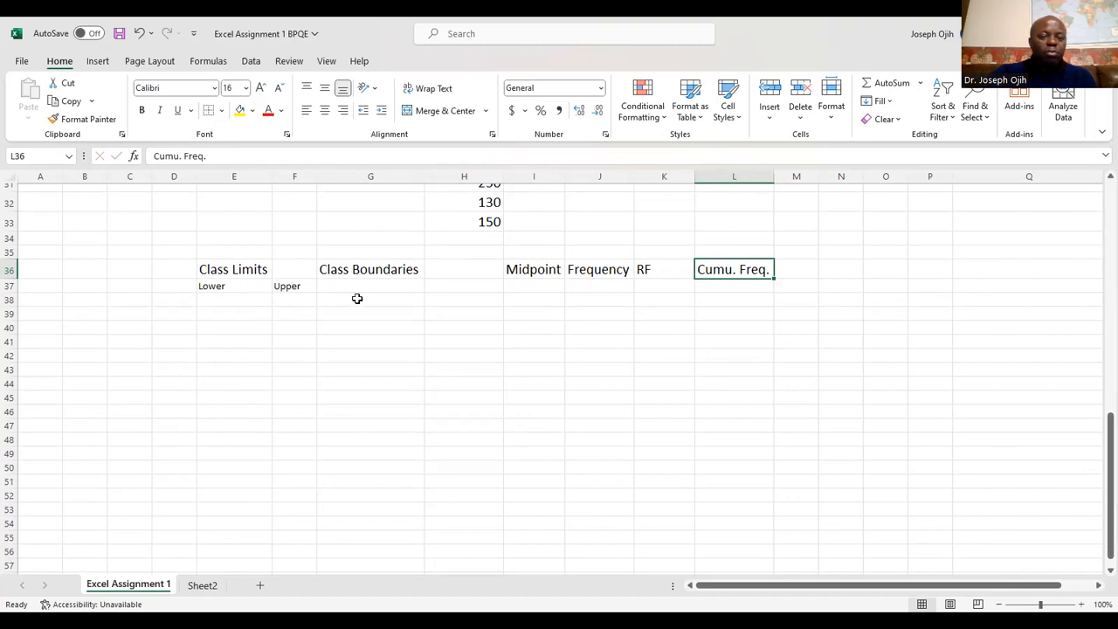
pyautogui.click(383, 285)
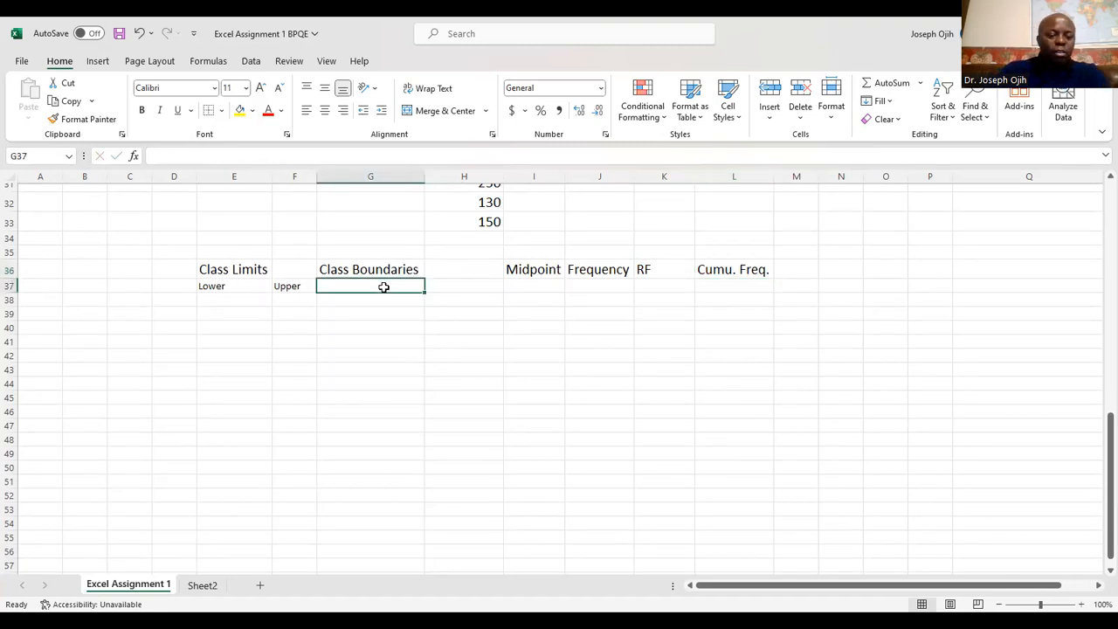
pyautogui.write('Lower')
pyautogui.press('Tab')
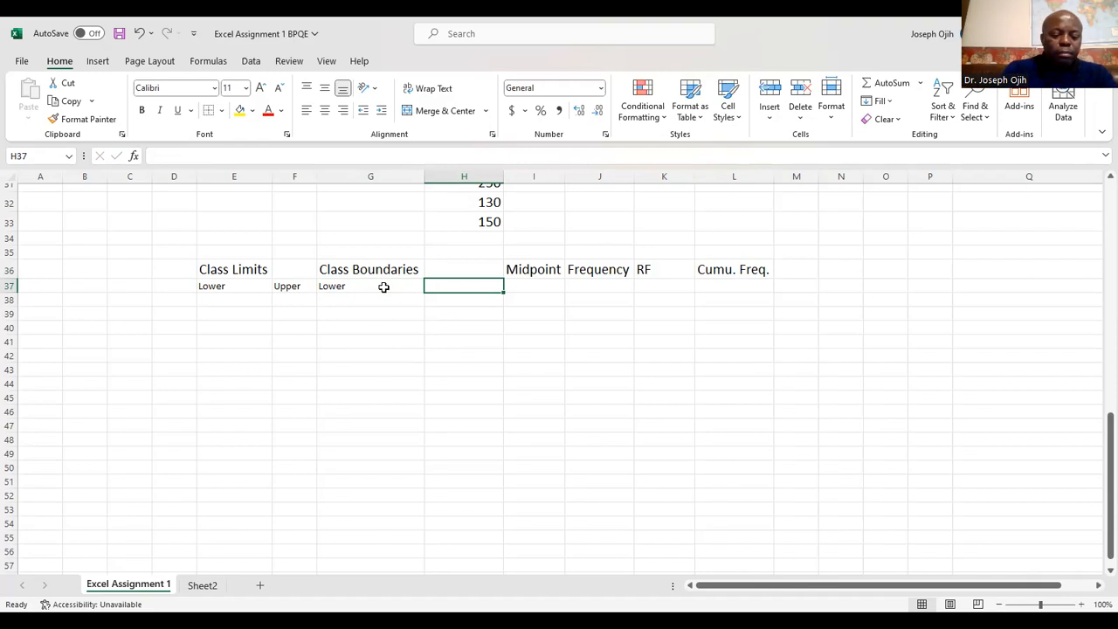
pyautogui.write('Uppere')
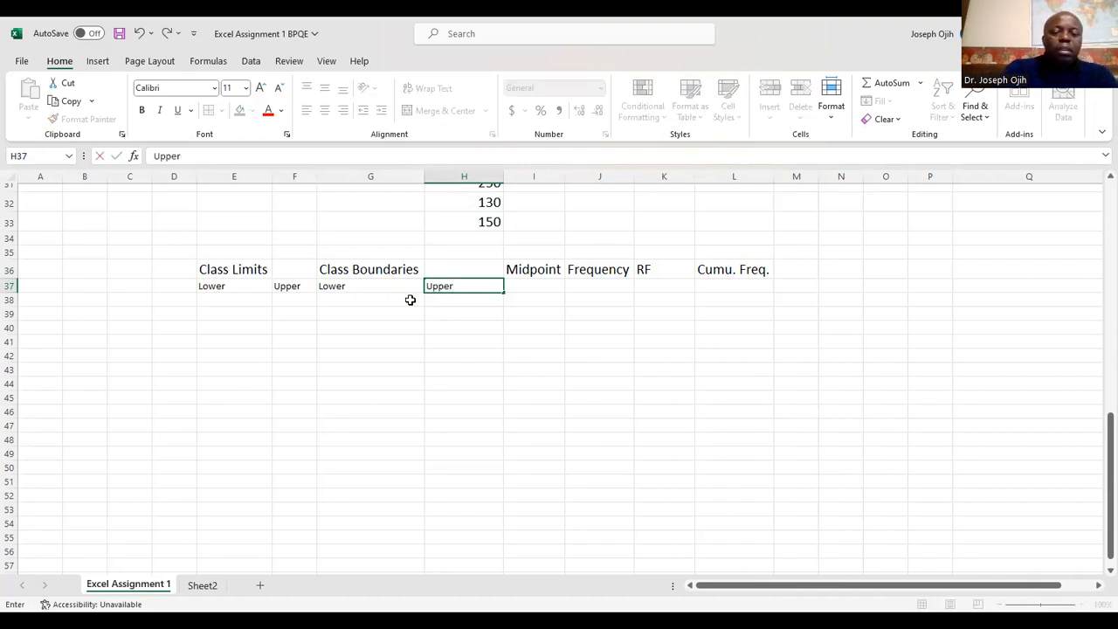
pyautogui.click(545, 285)
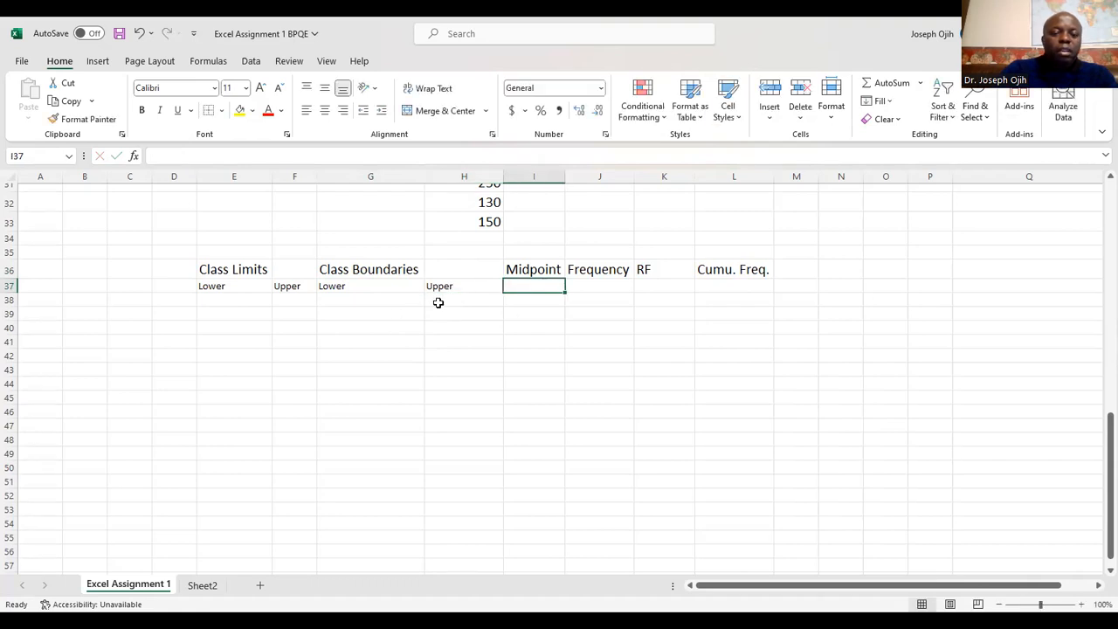
# Set the subheading row E37:L37 to font size 16
pyautogui.moveTo(210, 289); pyautogui.dragTo(706, 282)
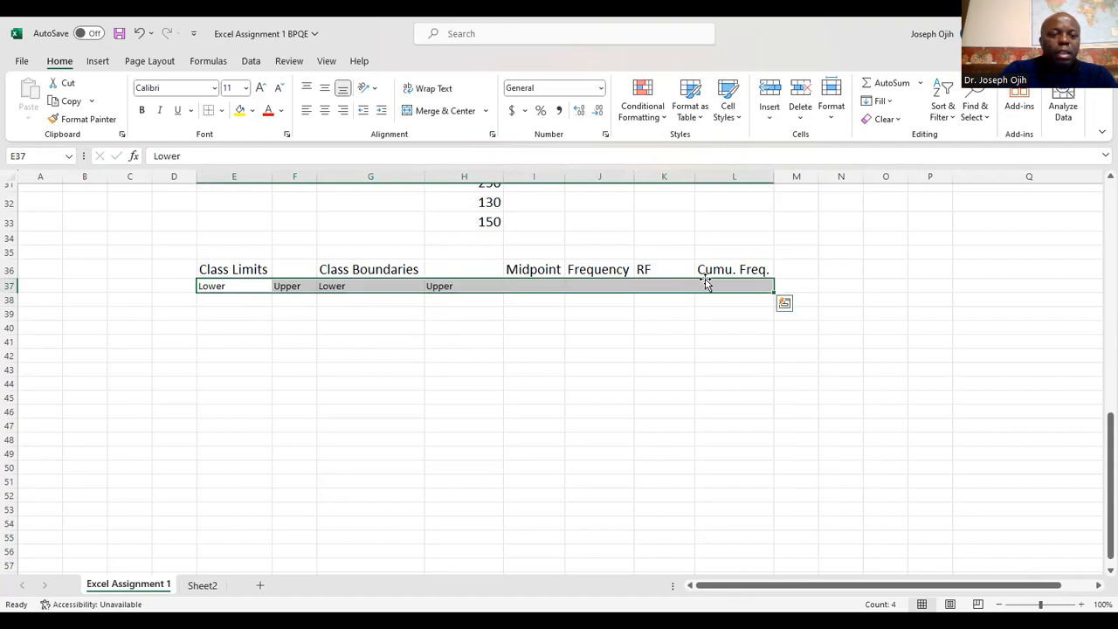
pyautogui.click(248, 90)
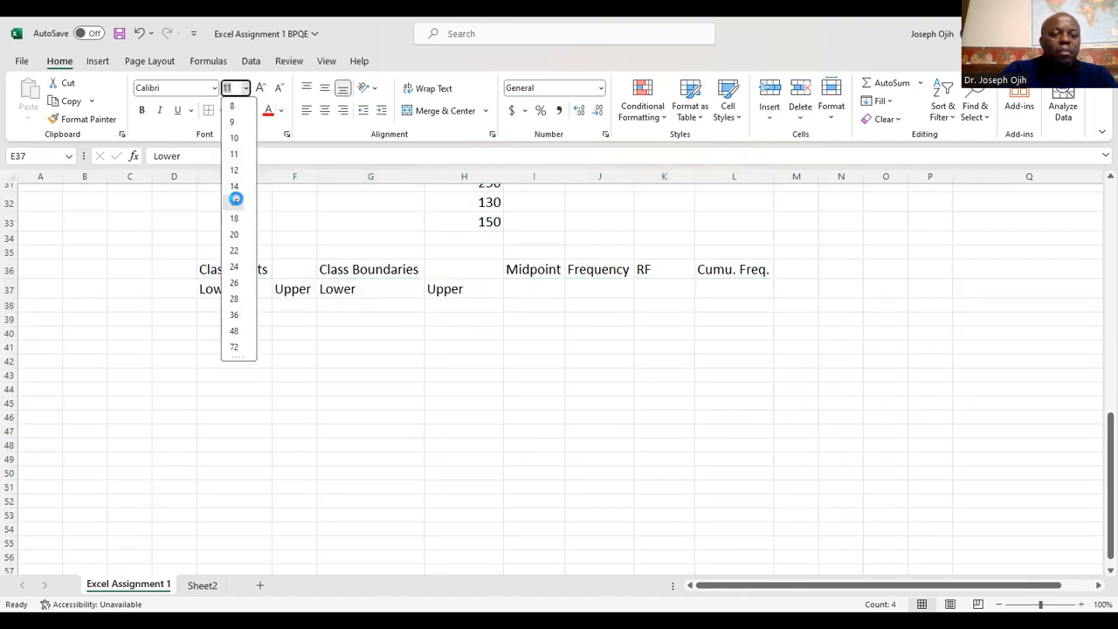
pyautogui.click(235, 201)
pyautogui.click(371, 320)
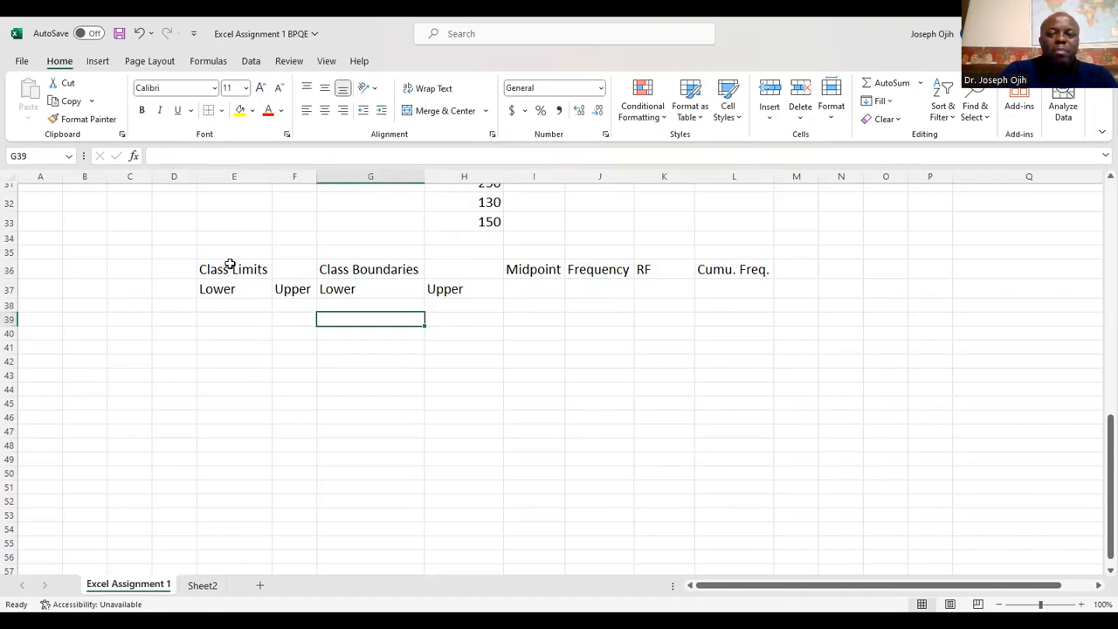
pyautogui.moveTo(233, 271); pyautogui.dragTo(756, 290)
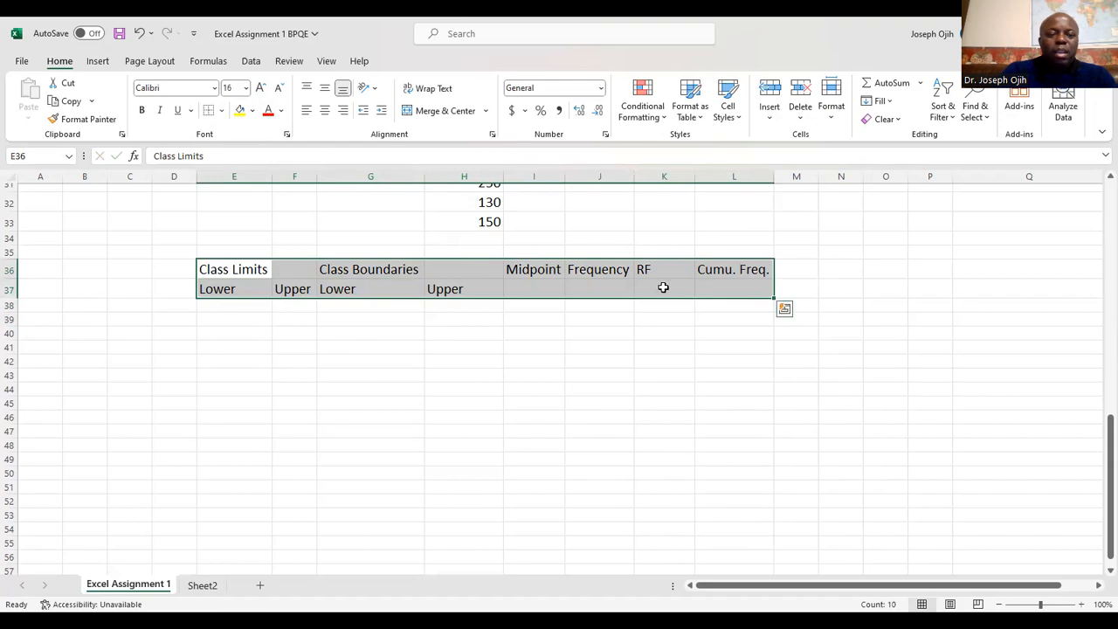
pyautogui.click(222, 113)
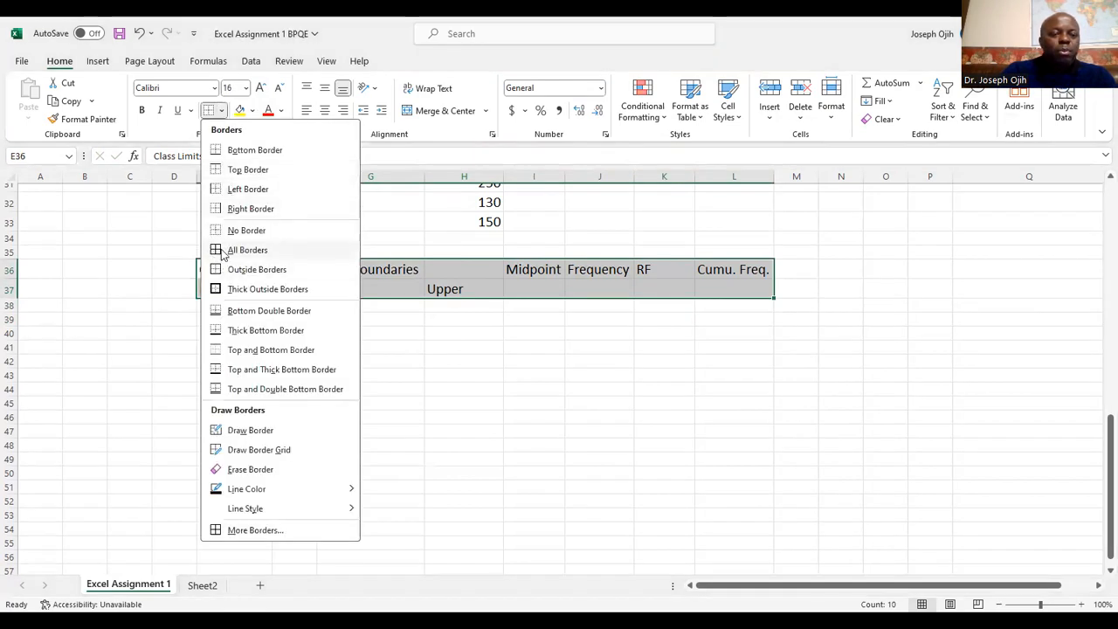
pyautogui.click(223, 251)
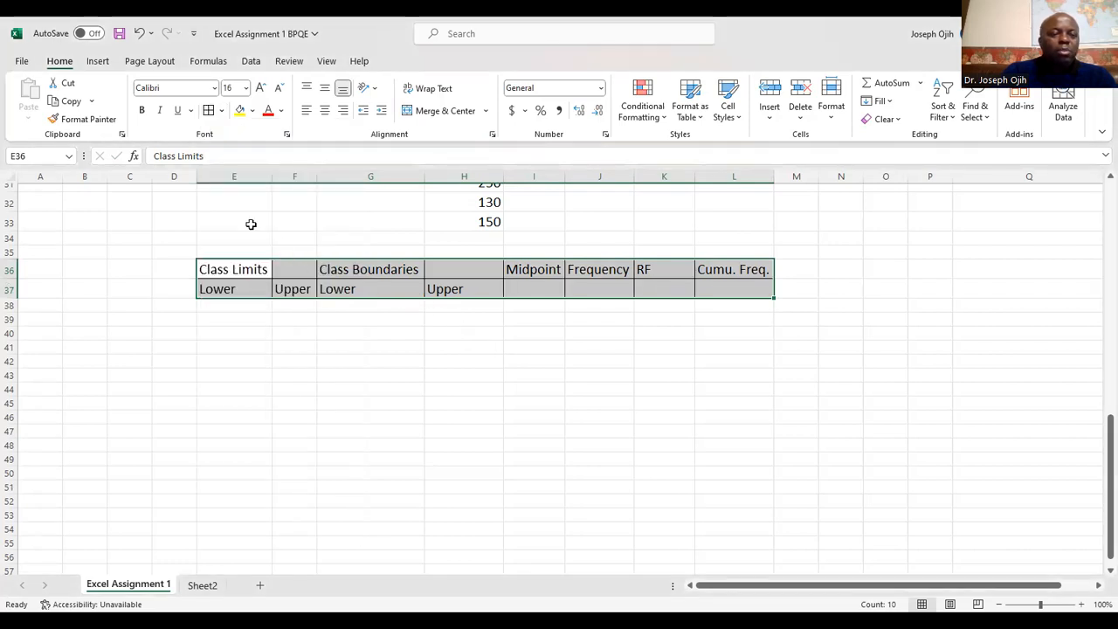
pyautogui.click(221, 110)
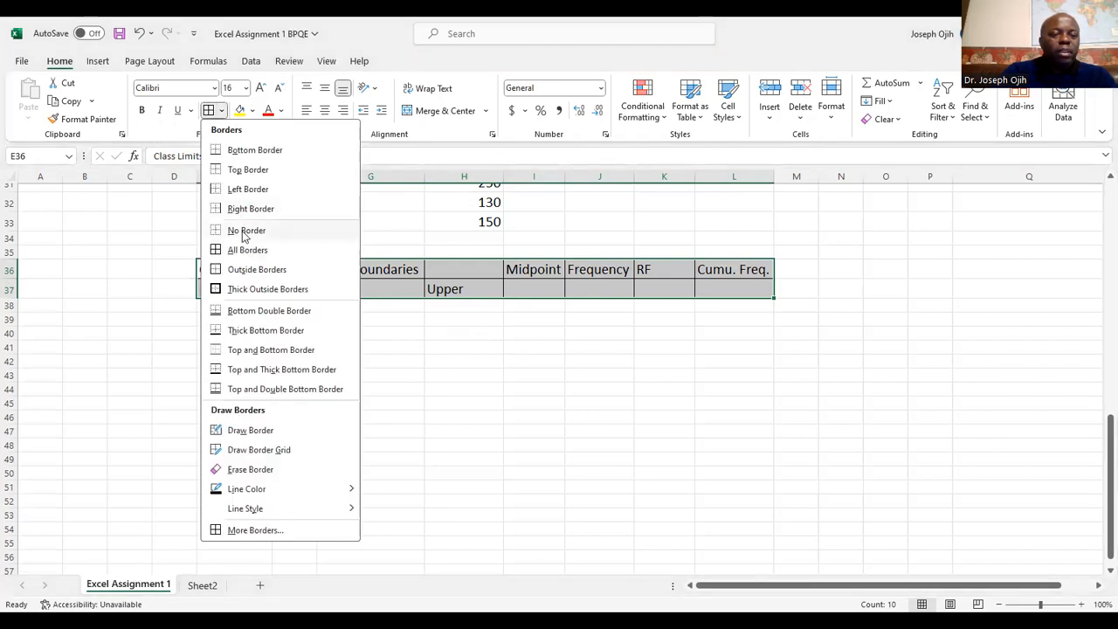
pyautogui.click(247, 231)
# Make the heading row E36:L36 bold and apply all borders to it
pyautogui.moveTo(234, 269); pyautogui.dragTo(696, 266)
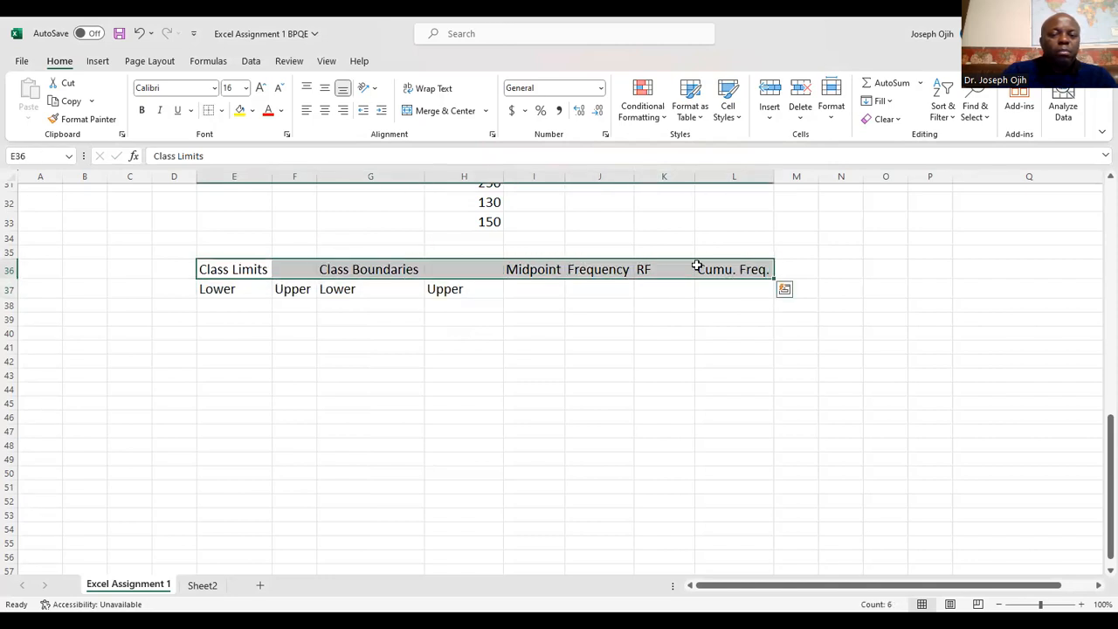
pyautogui.click(142, 110)
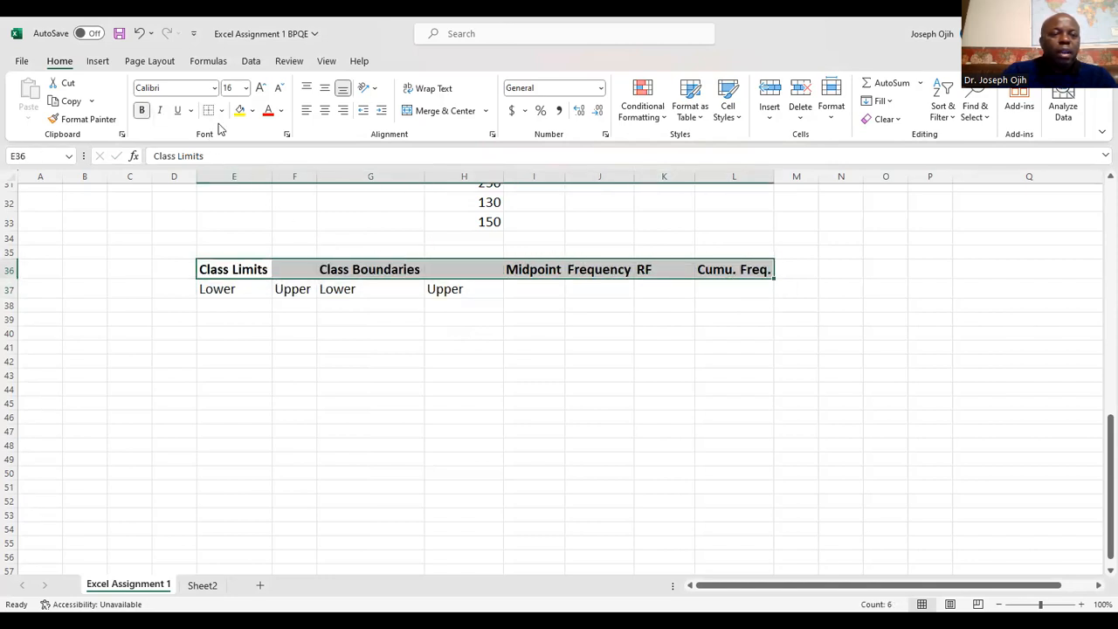
pyautogui.click(222, 110)
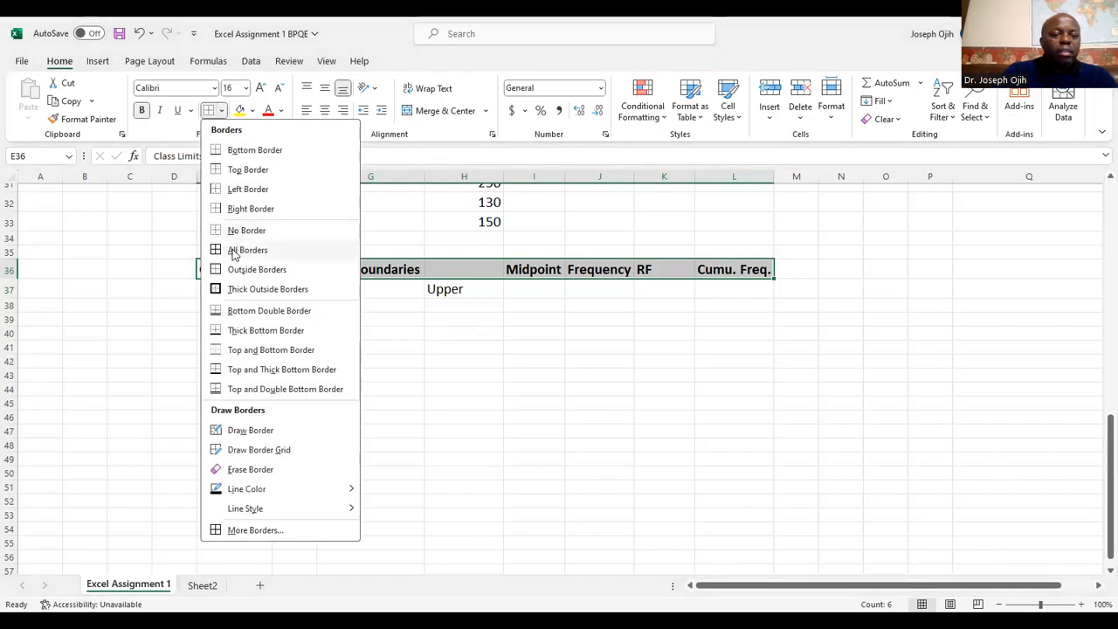
pyautogui.click(247, 250)
pyautogui.click(384, 349)
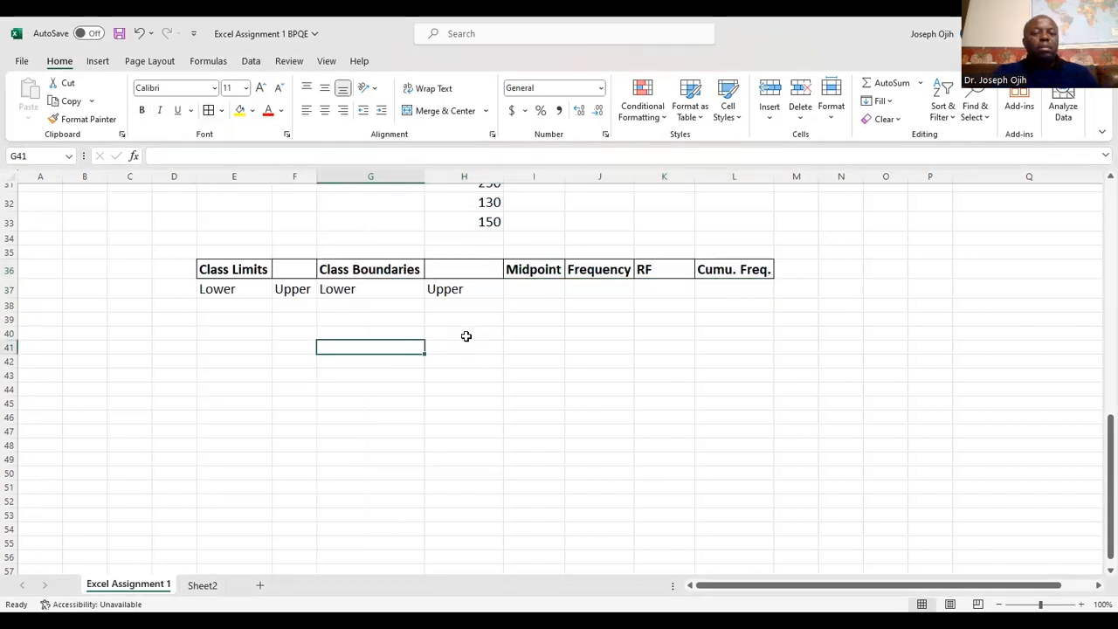
# Merge and center Class Boundaries across G36:H36 and Class Limits across E36:F36
pyautogui.moveTo(352, 266); pyautogui.dragTo(452, 262)
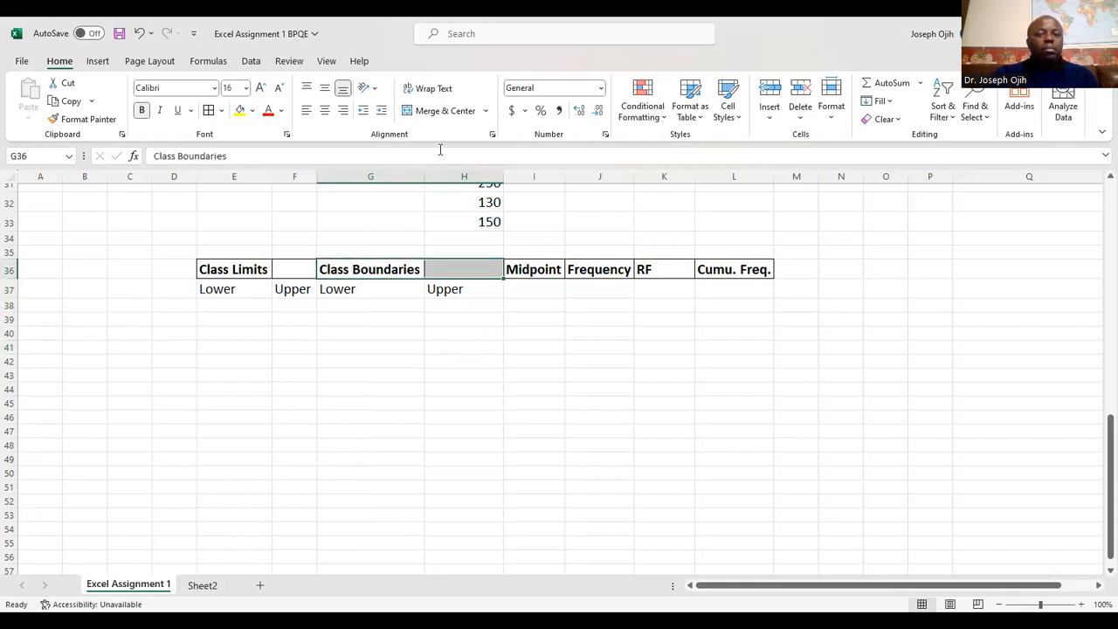
pyautogui.click(428, 110)
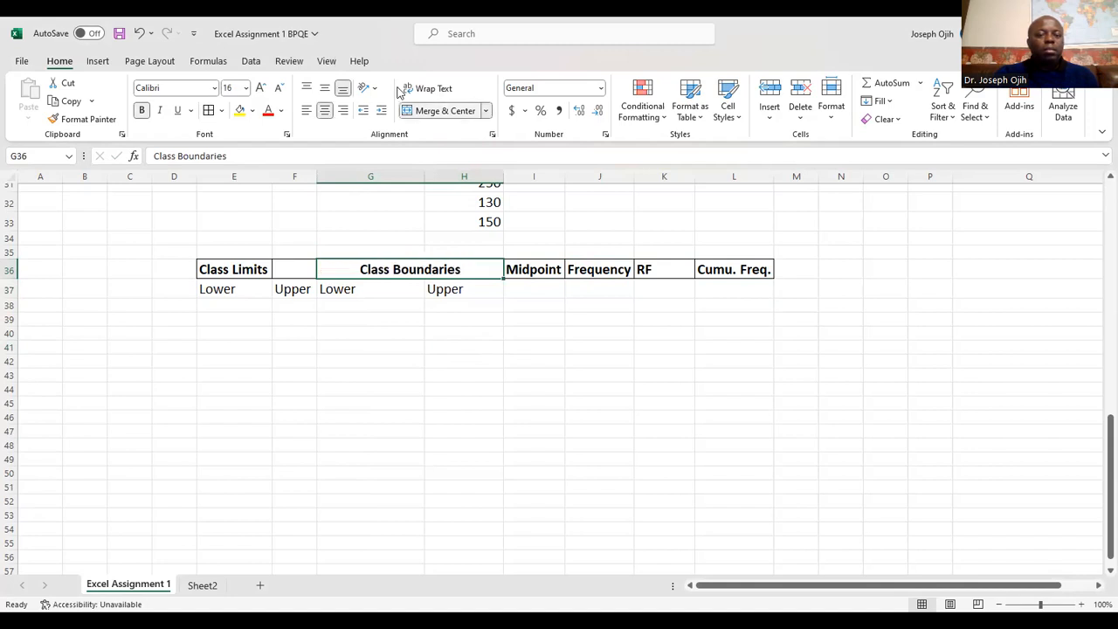
pyautogui.moveTo(253, 269); pyautogui.dragTo(297, 269)
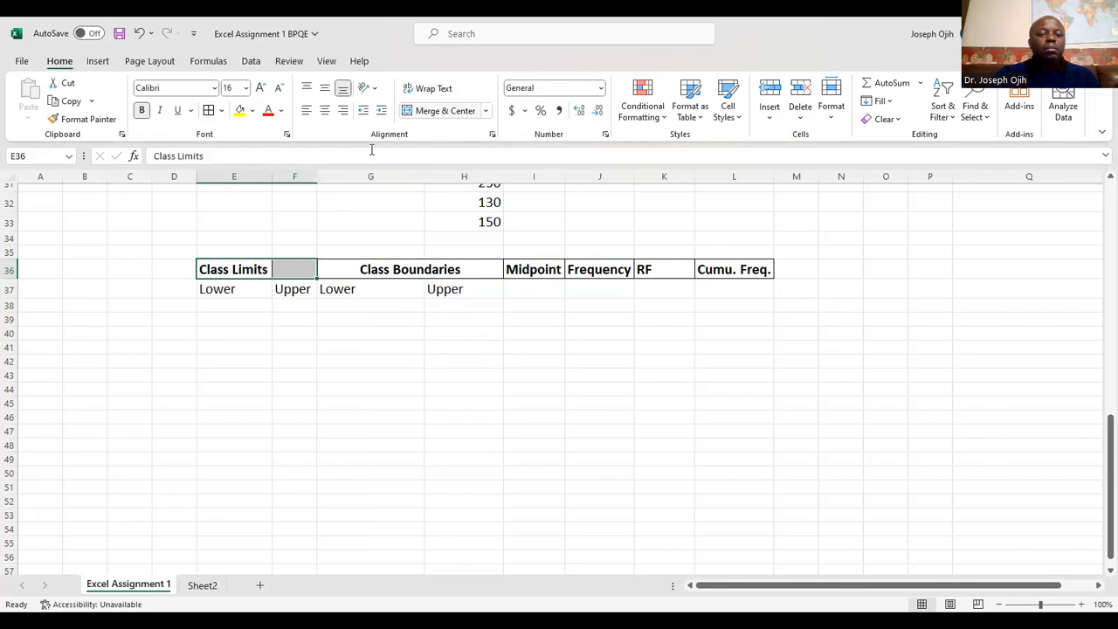
pyautogui.click(437, 110)
pyautogui.click(382, 302)
pyautogui.click(249, 285)
pyautogui.moveTo(249, 285); pyautogui.dragTo(432, 299)
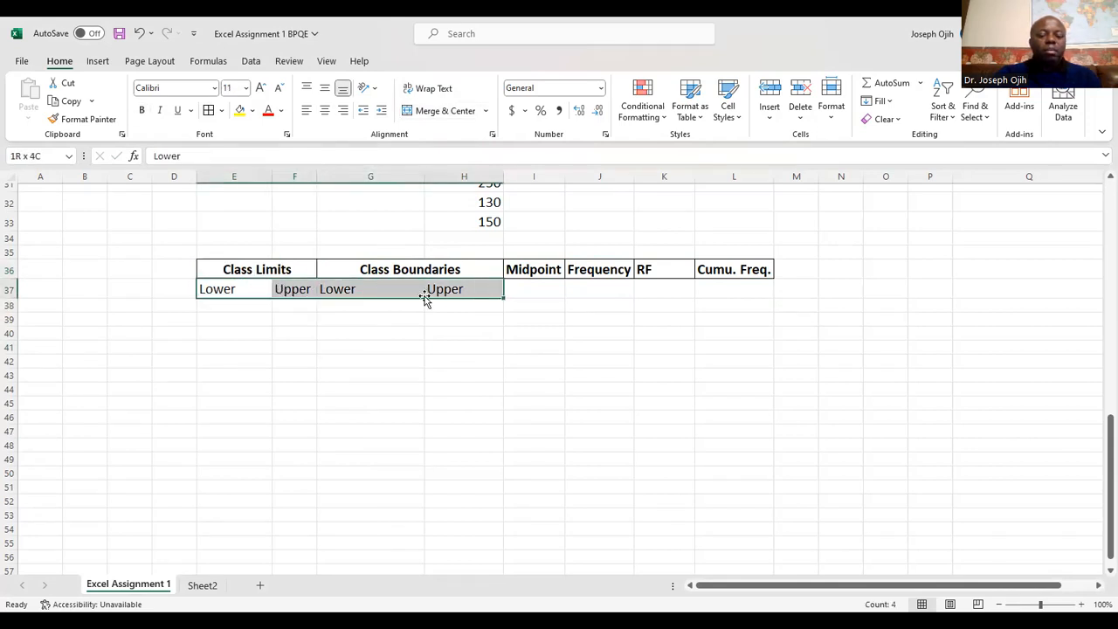
pyautogui.click(352, 323)
# Check the minimum value in the calculations and enter 59 as the first lower class limit in E38
pyautogui.scroll(4, 341, 319)
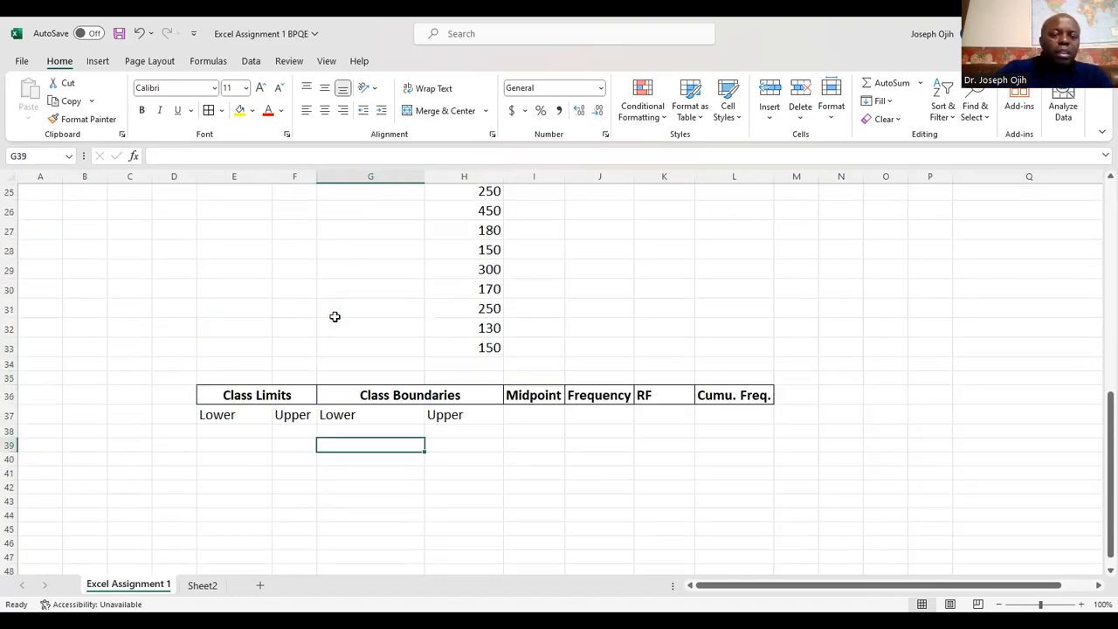
pyautogui.scroll(6, 335, 316)
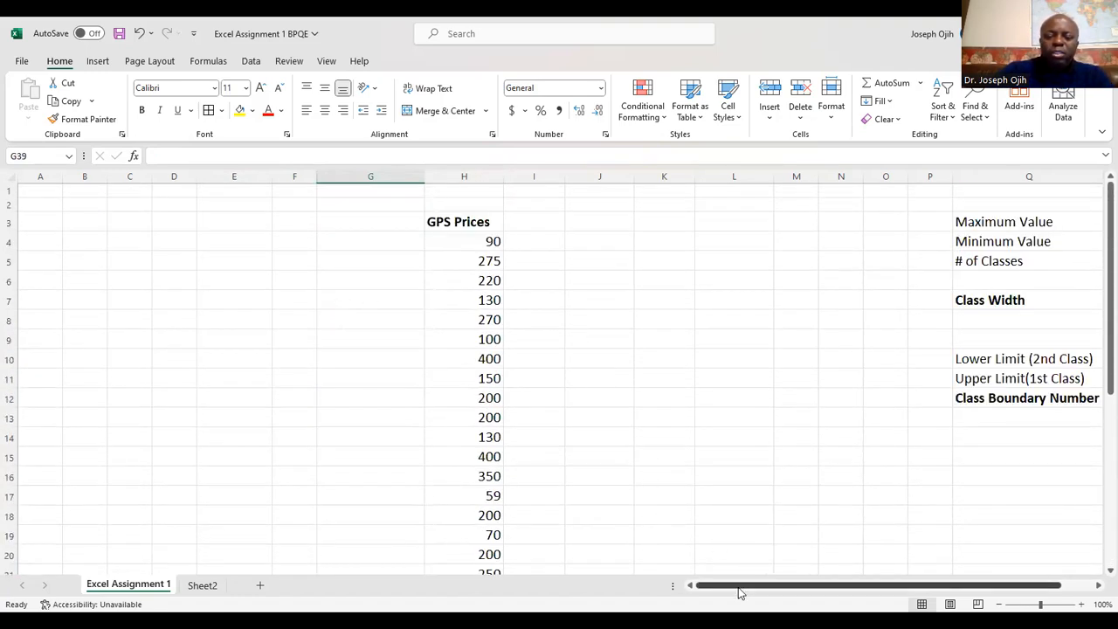
pyautogui.moveTo(754, 587); pyautogui.dragTo(786, 587)
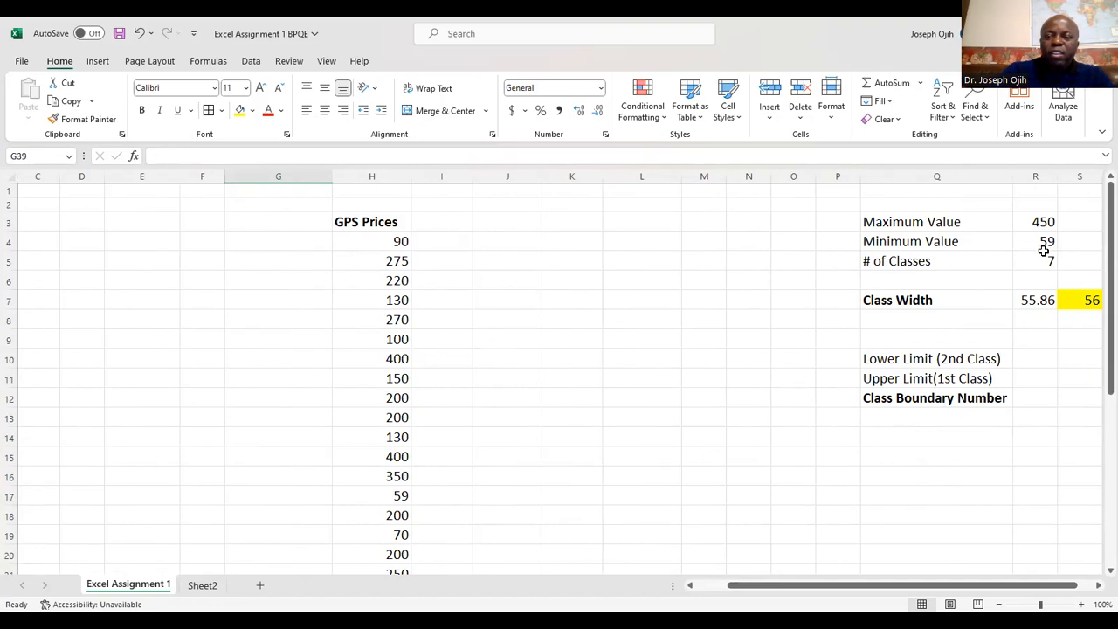
pyautogui.scroll(-8, 676, 364)
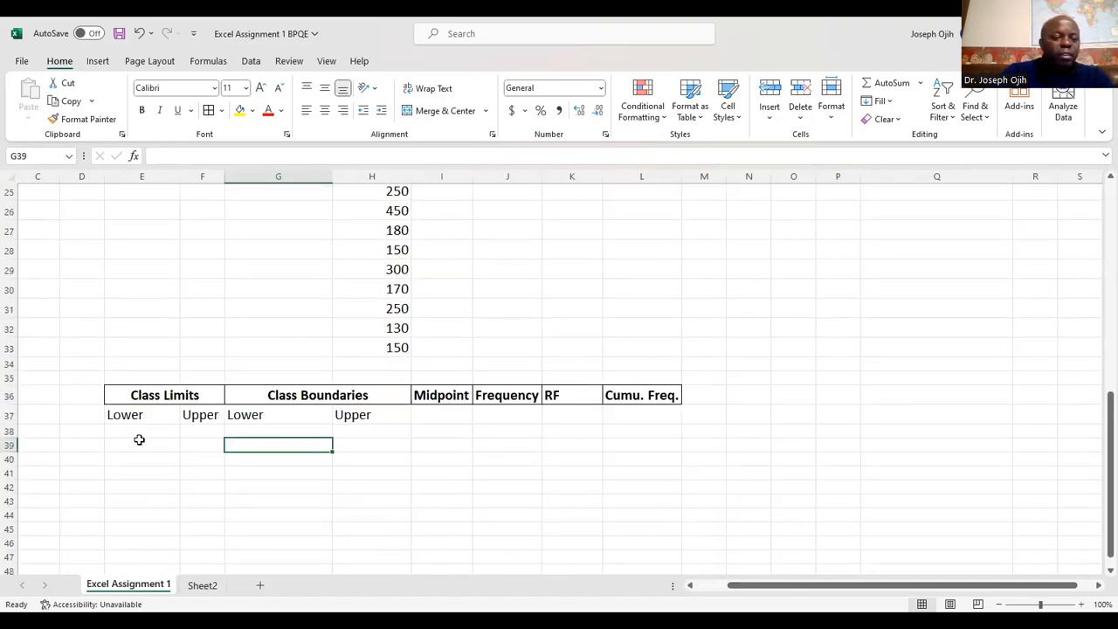
pyautogui.click(138, 432)
pyautogui.write('5')
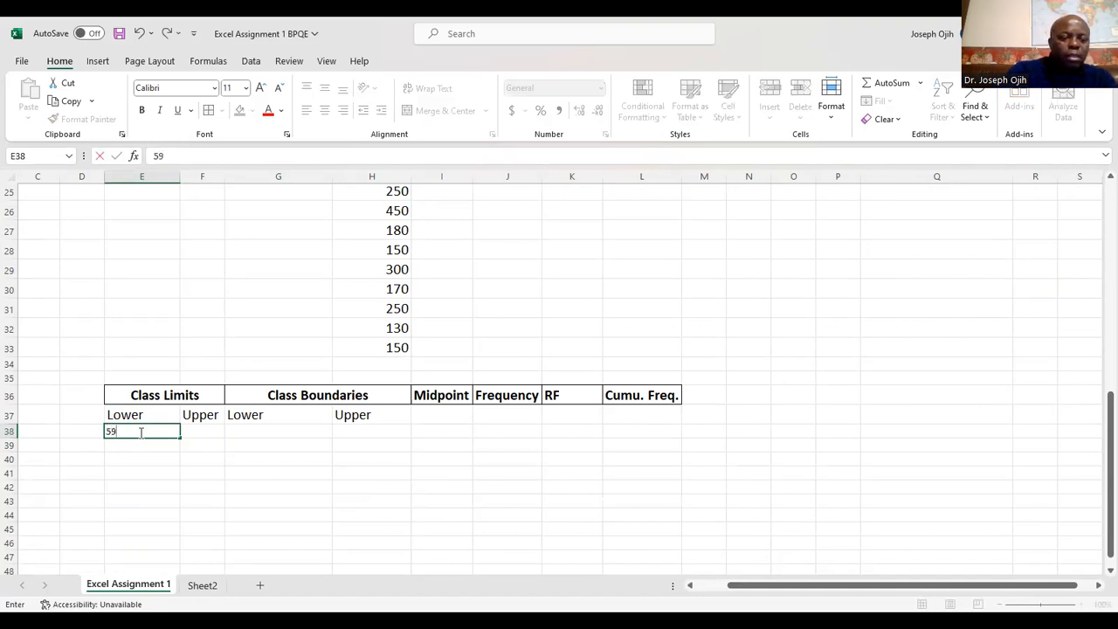
pyautogui.write('9')
pyautogui.scroll(-2, 131, 375)
pyautogui.click(143, 344)
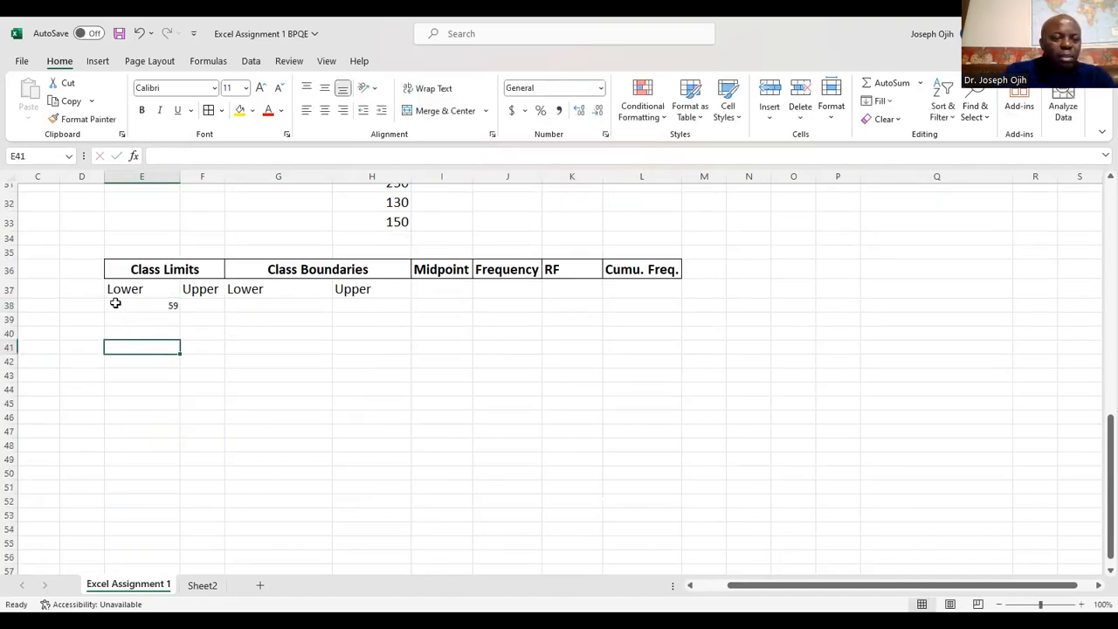
# Set the table body E38:L49 to font size 16
pyautogui.moveTo(143, 305); pyautogui.dragTo(142, 321)
pyautogui.moveTo(197, 353); pyautogui.dragTo(631, 451)
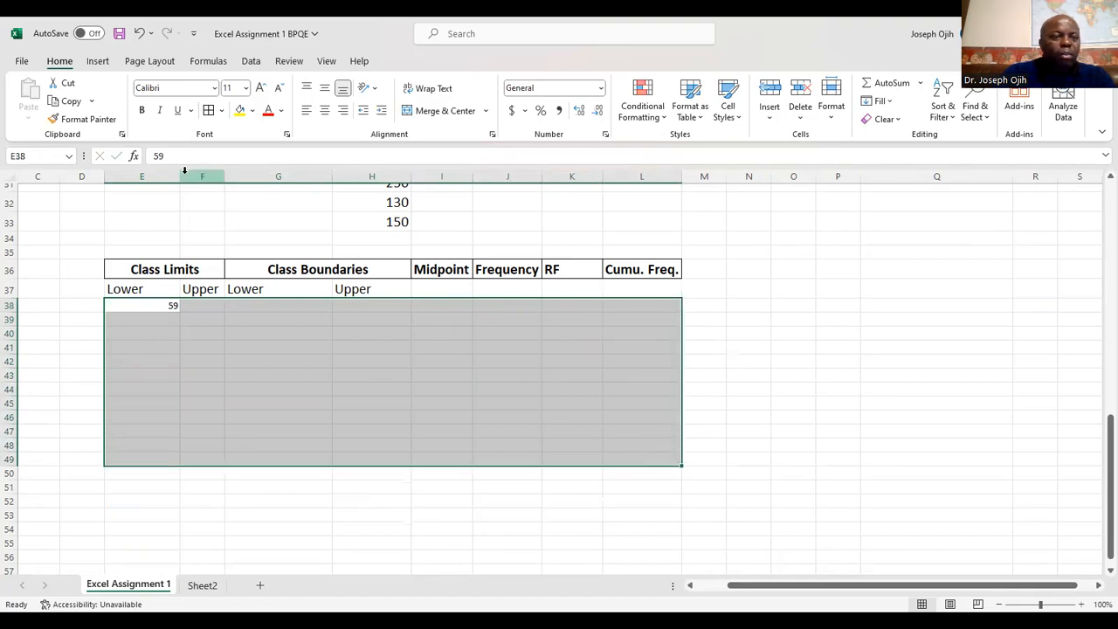
pyautogui.click(246, 87)
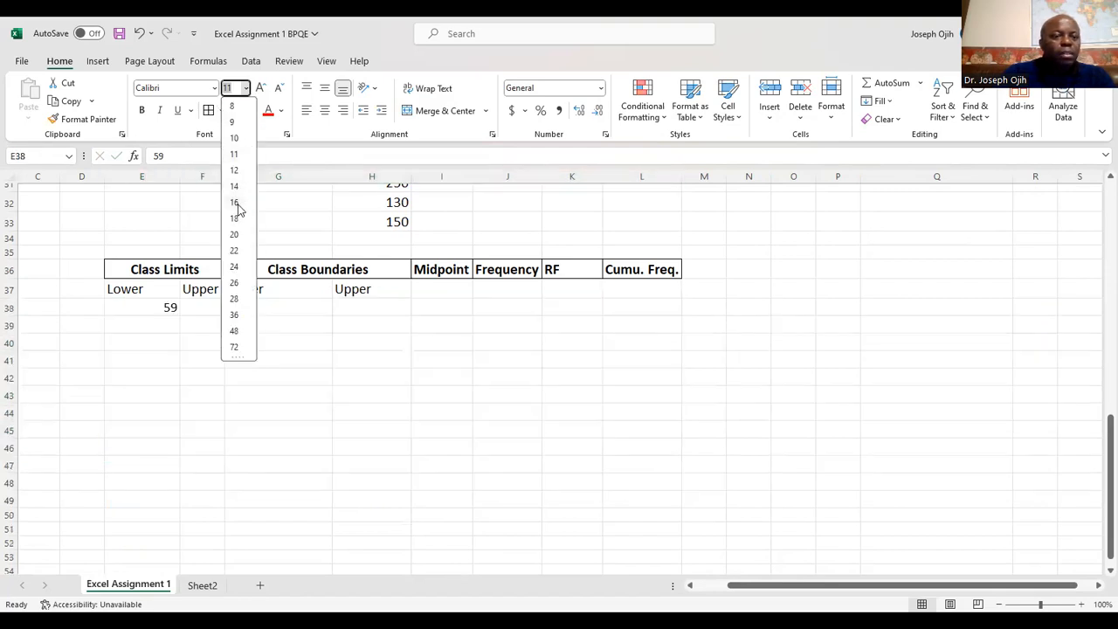
pyautogui.click(237, 201)
pyautogui.moveTo(250, 300); pyautogui.dragTo(250, 296)
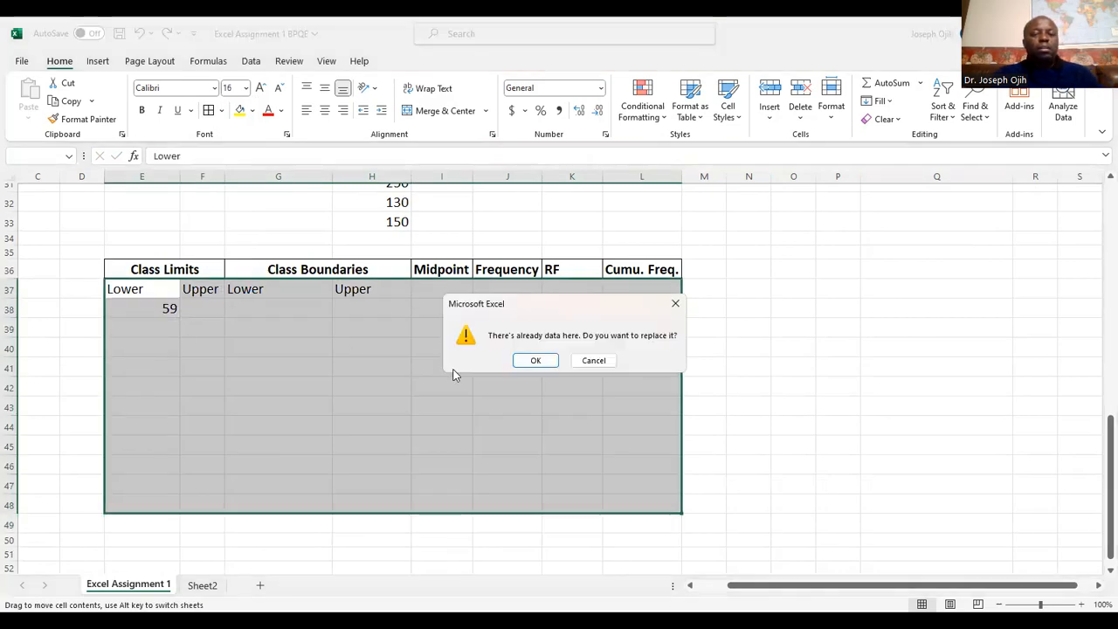
pyautogui.click(601, 370)
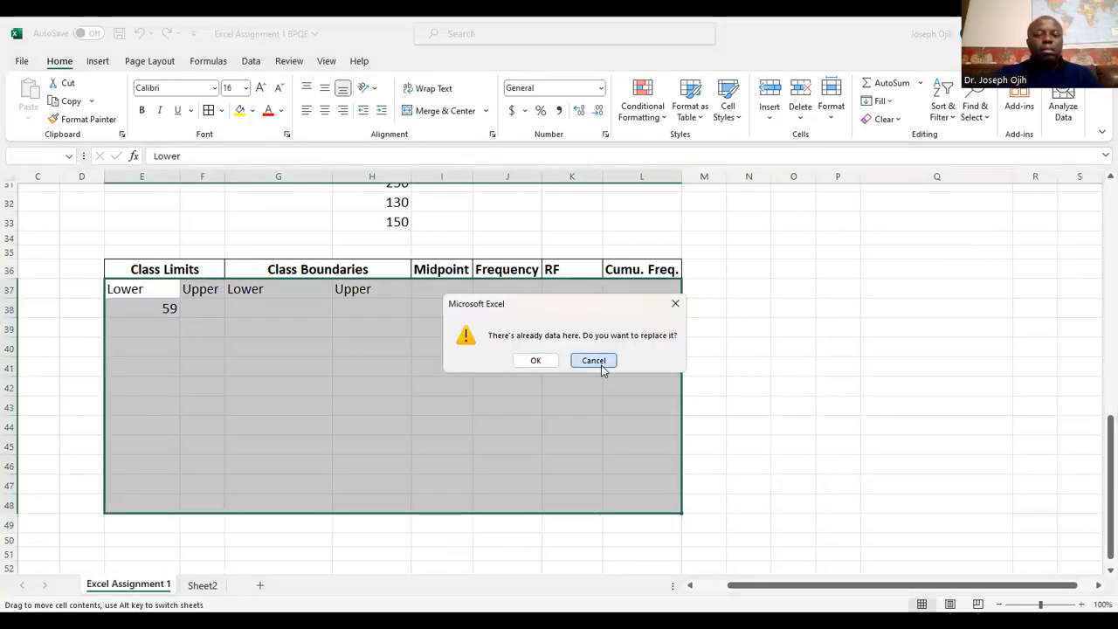
pyautogui.click(279, 310)
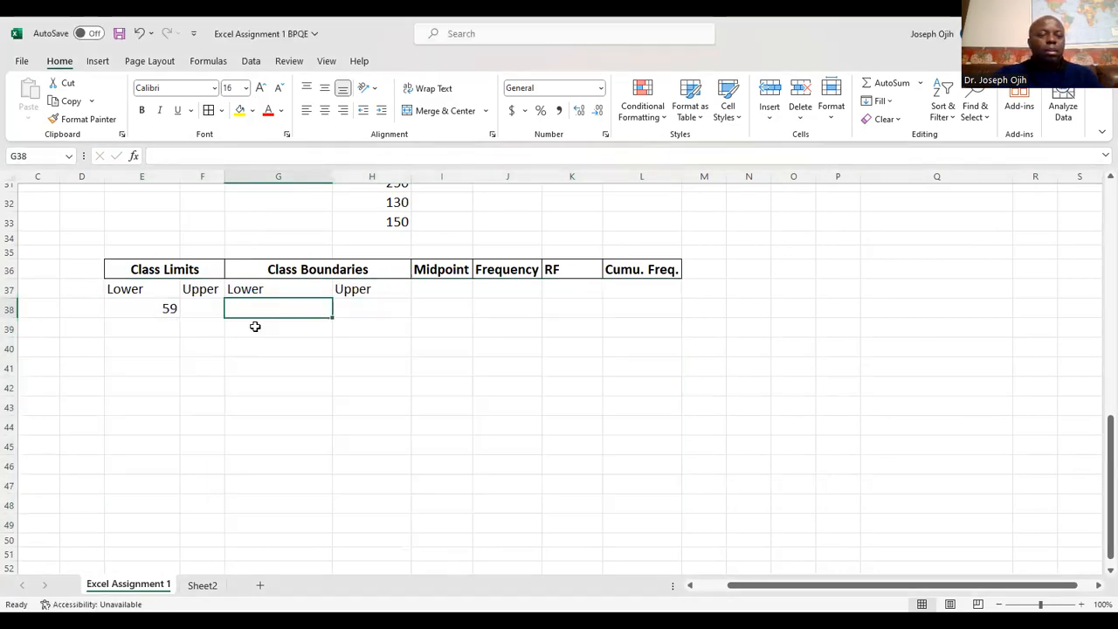
# Check the rounded class width and enter =E38+56 in E39 as the second lower class limit
pyautogui.click(202, 317)
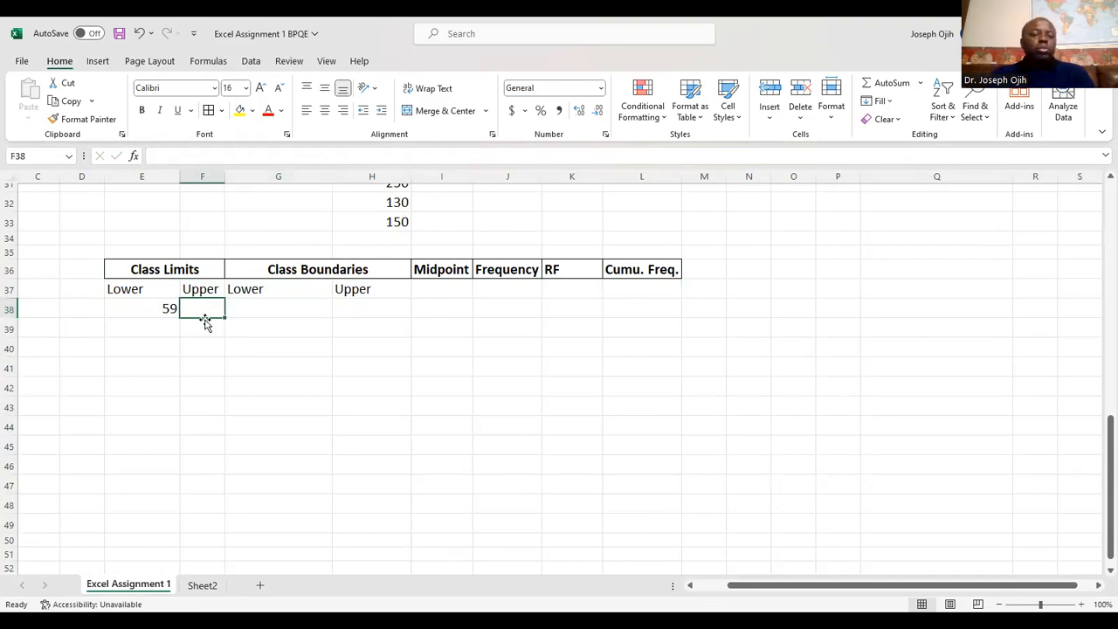
pyautogui.scroll(1, 295, 312)
pyautogui.scroll(7, 295, 312)
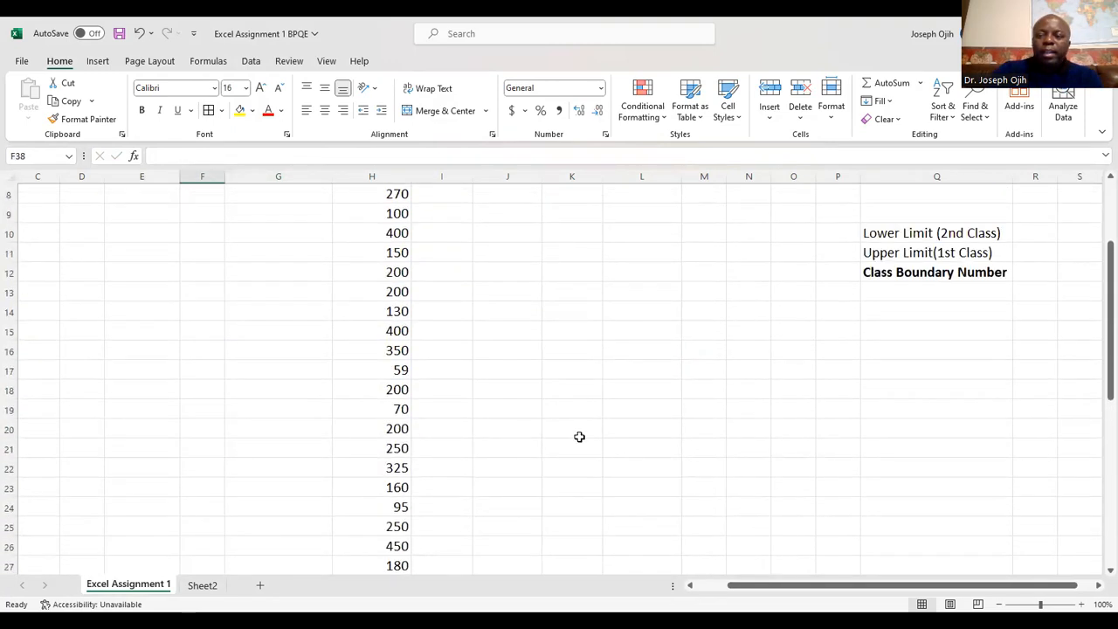
pyautogui.moveTo(799, 586); pyautogui.dragTo(897, 569)
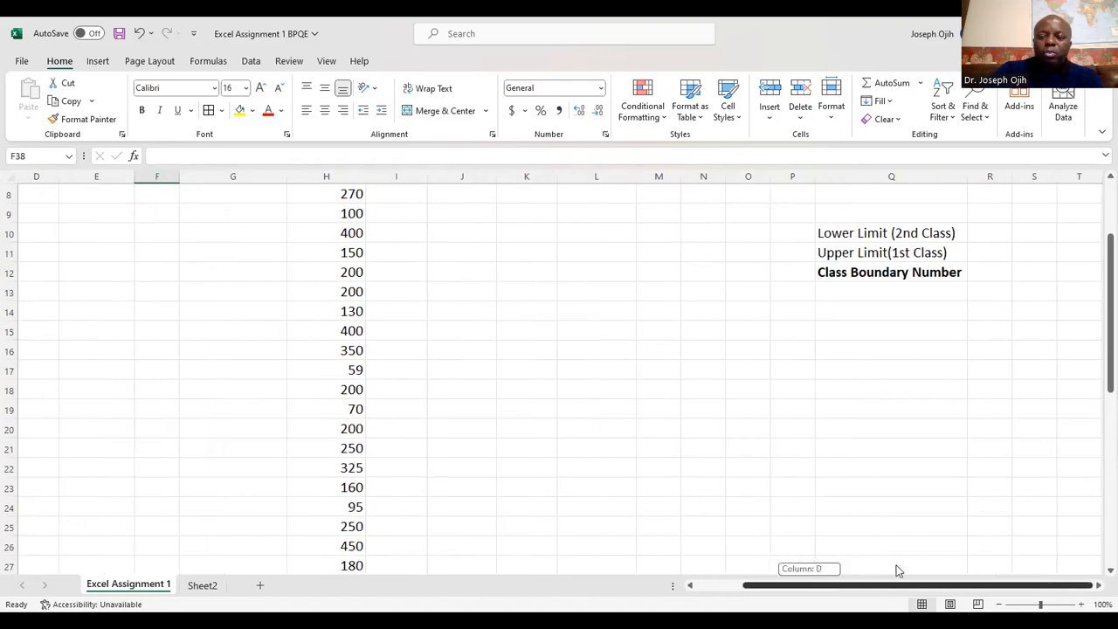
pyautogui.scroll(3, 911, 514)
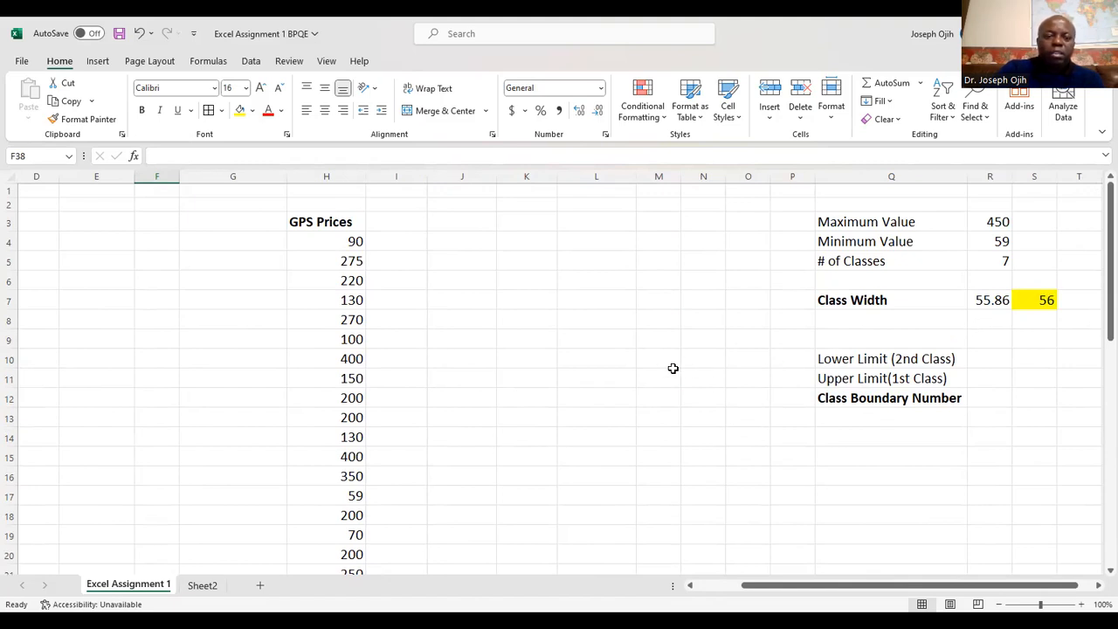
pyautogui.scroll(-6, 509, 359)
pyautogui.scroll(-3, 443, 393)
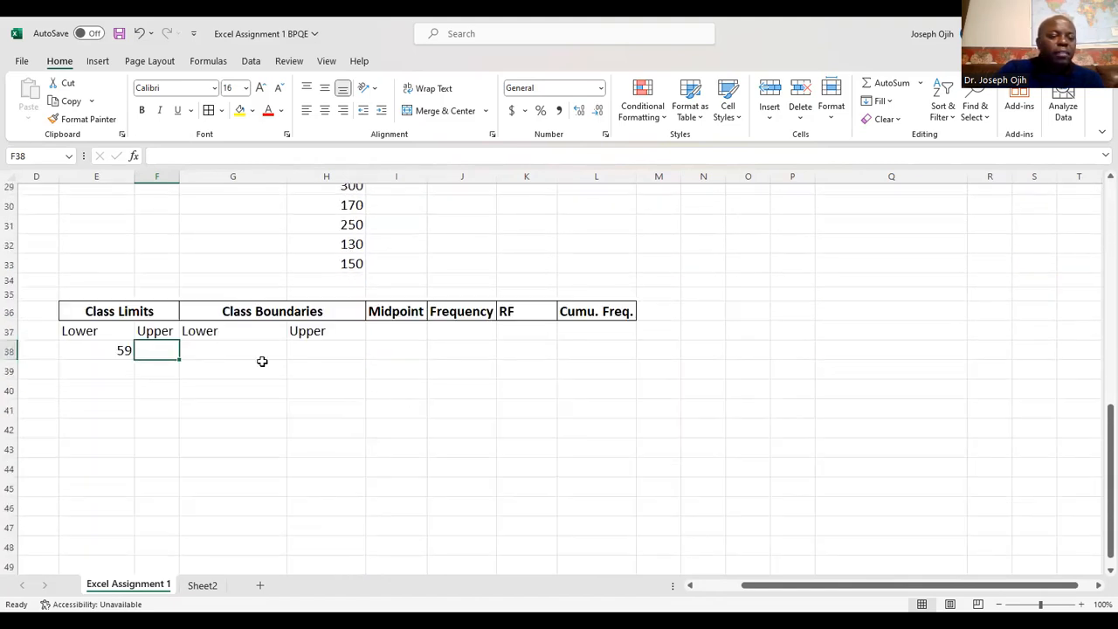
pyautogui.click(110, 368)
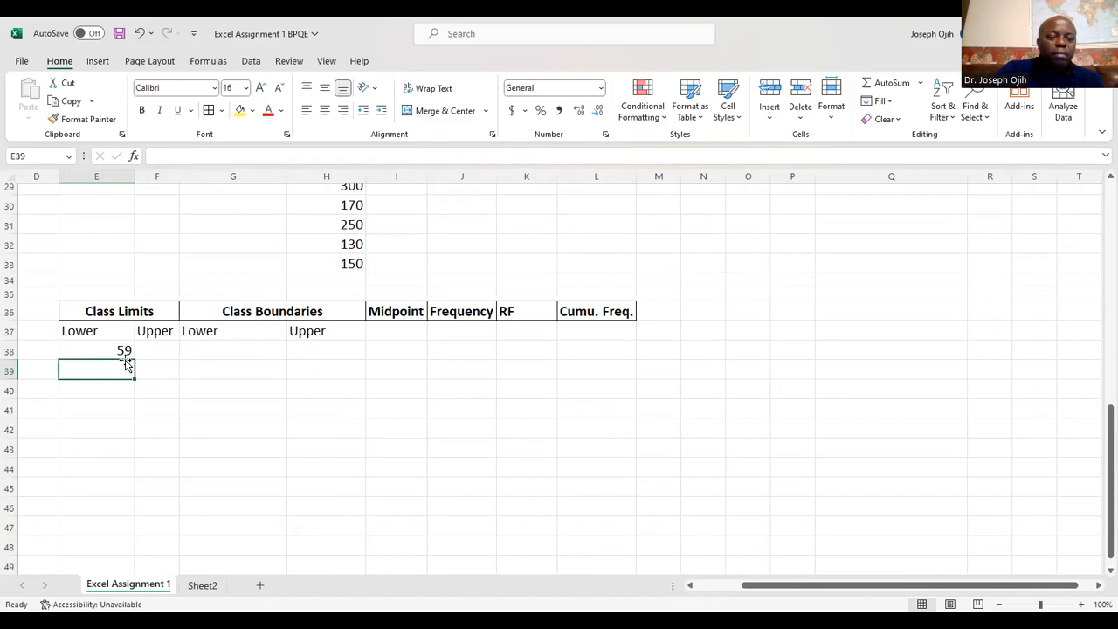
pyautogui.click(115, 350)
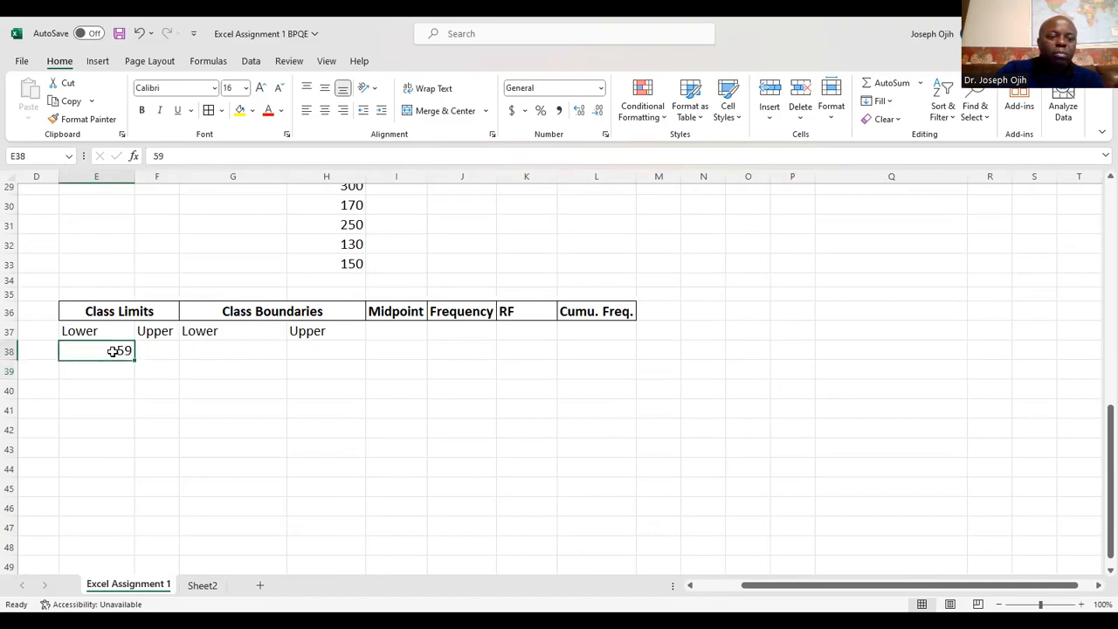
pyautogui.click(108, 373)
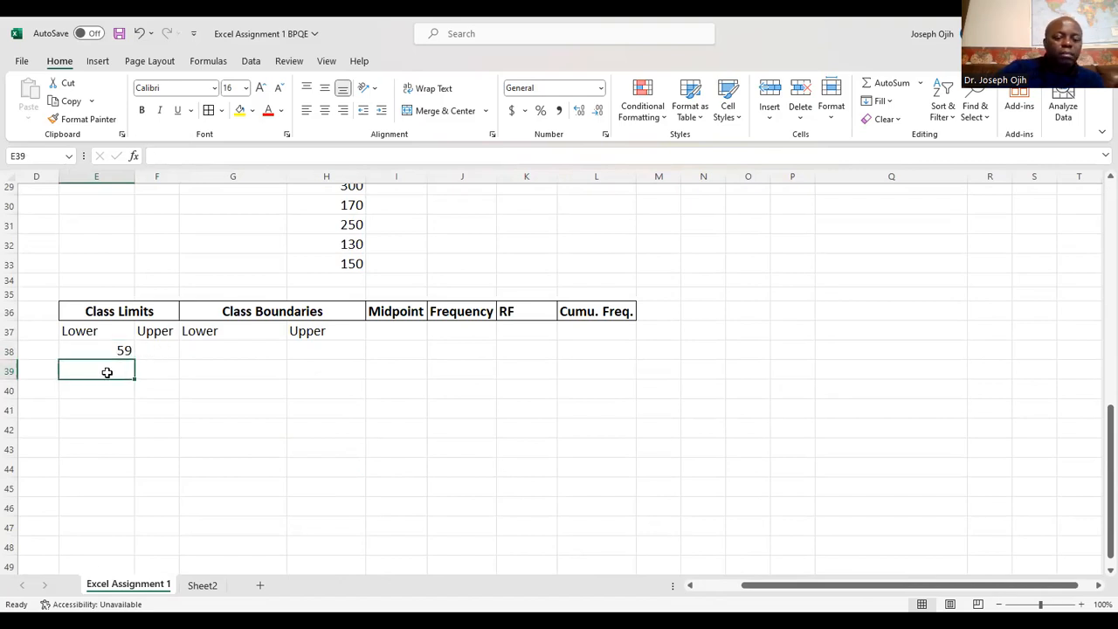
pyautogui.write('=')
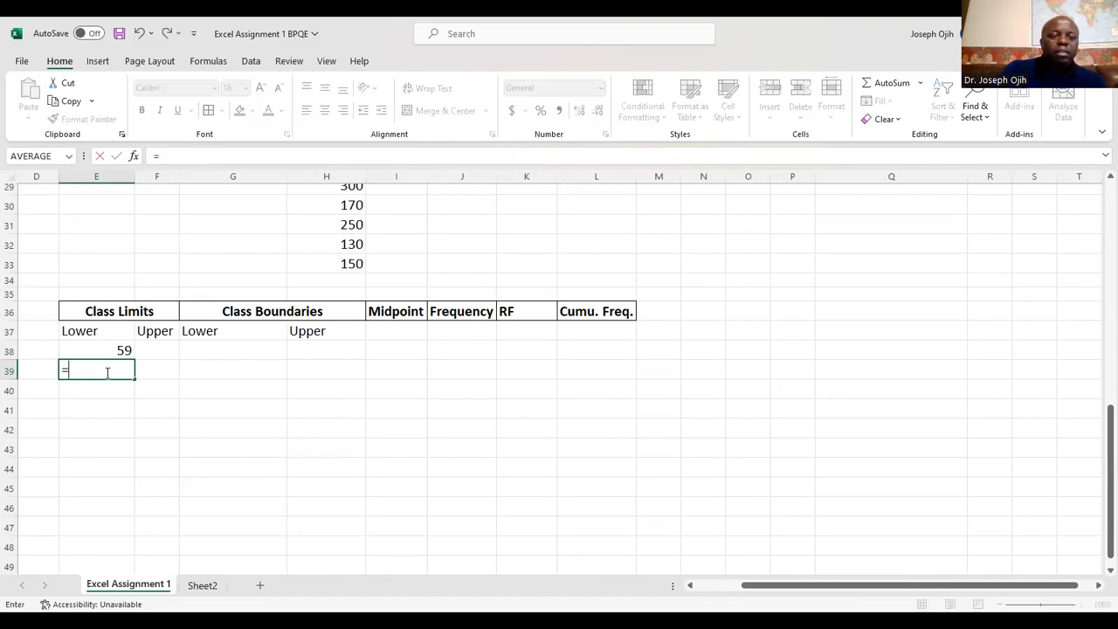
pyautogui.click(114, 350)
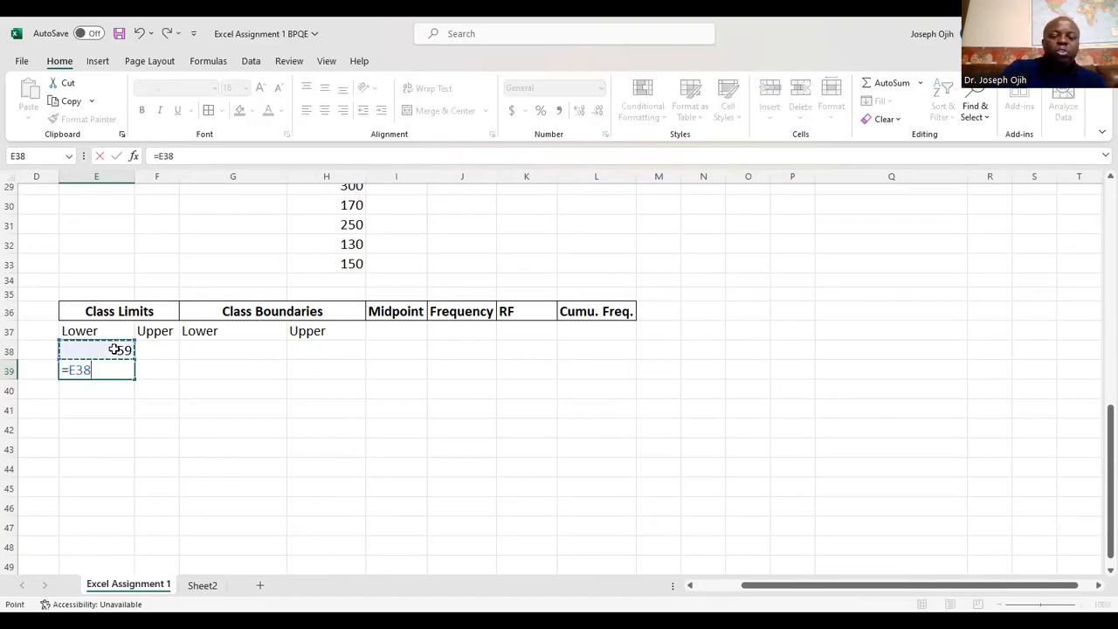
pyautogui.write('+56')
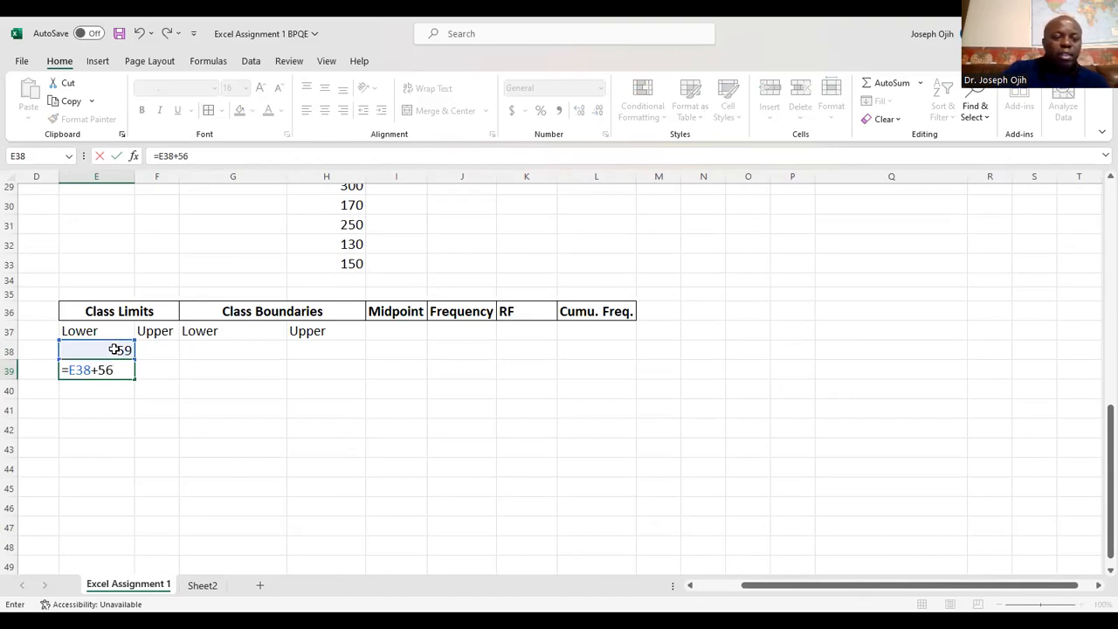
pyautogui.press('Return')
pyautogui.click(102, 369)
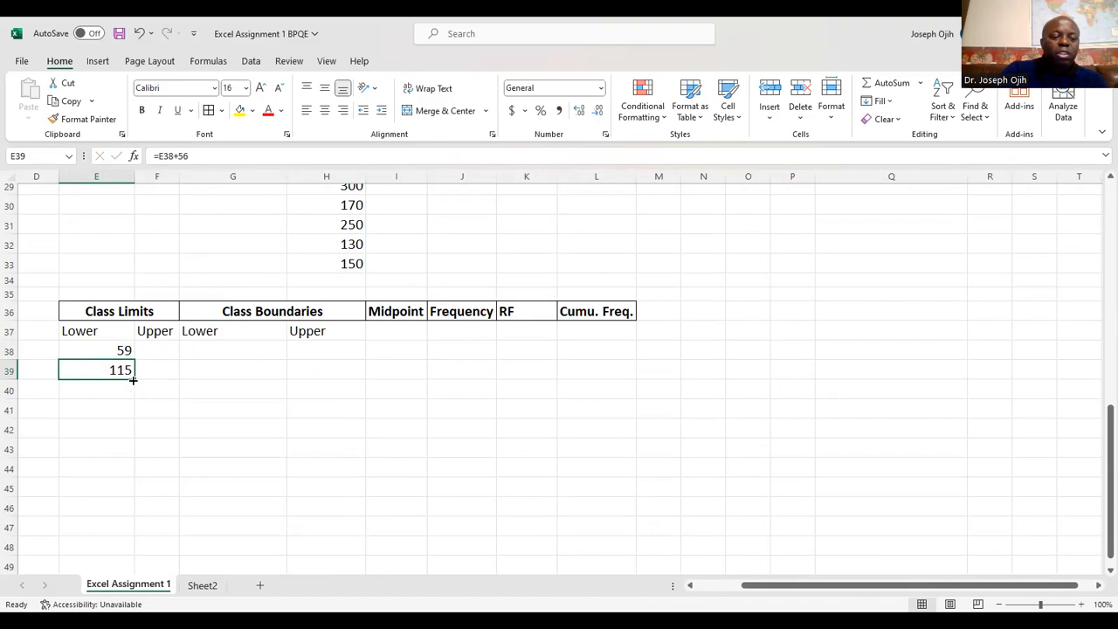
# Fill the lower class limit formula from E39 down to E44 and enter 114 as the first upper class limit in F38
pyautogui.moveTo(133, 379); pyautogui.dragTo(129, 473)
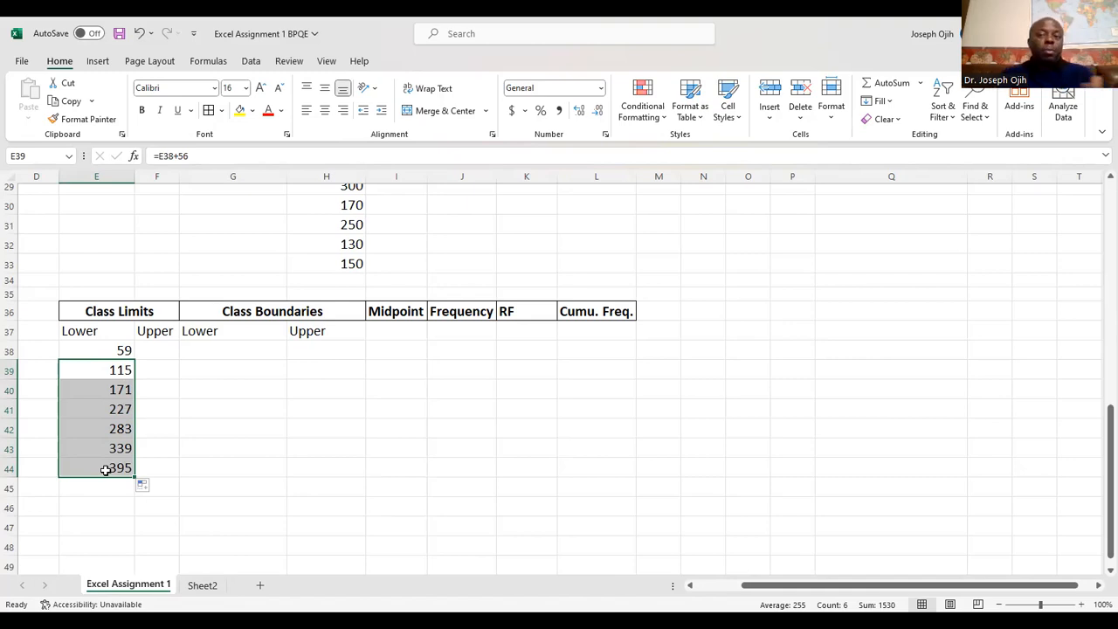
pyautogui.click(146, 349)
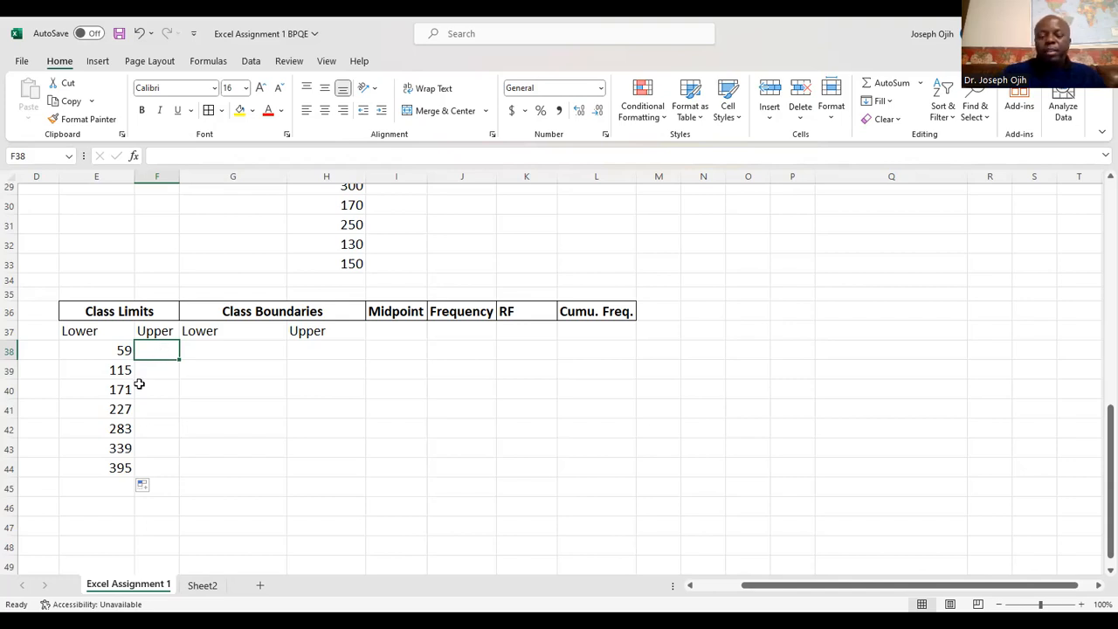
pyautogui.write('114')
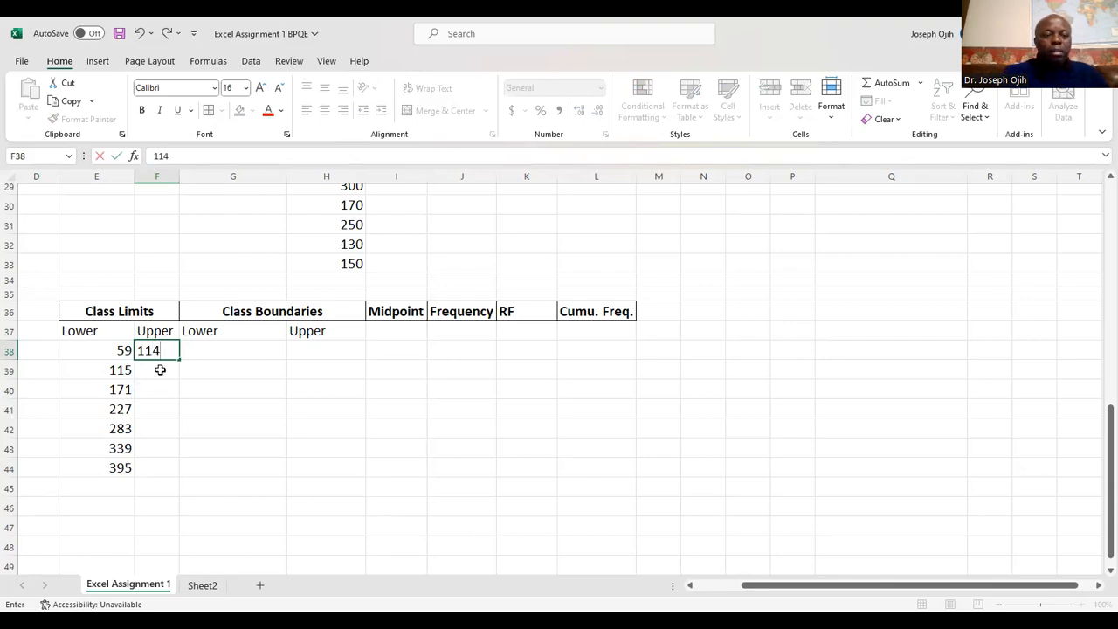
# Enter =F38+56 in F39 and fill it down to F44 for the remaining upper class limits
pyautogui.click(159, 369)
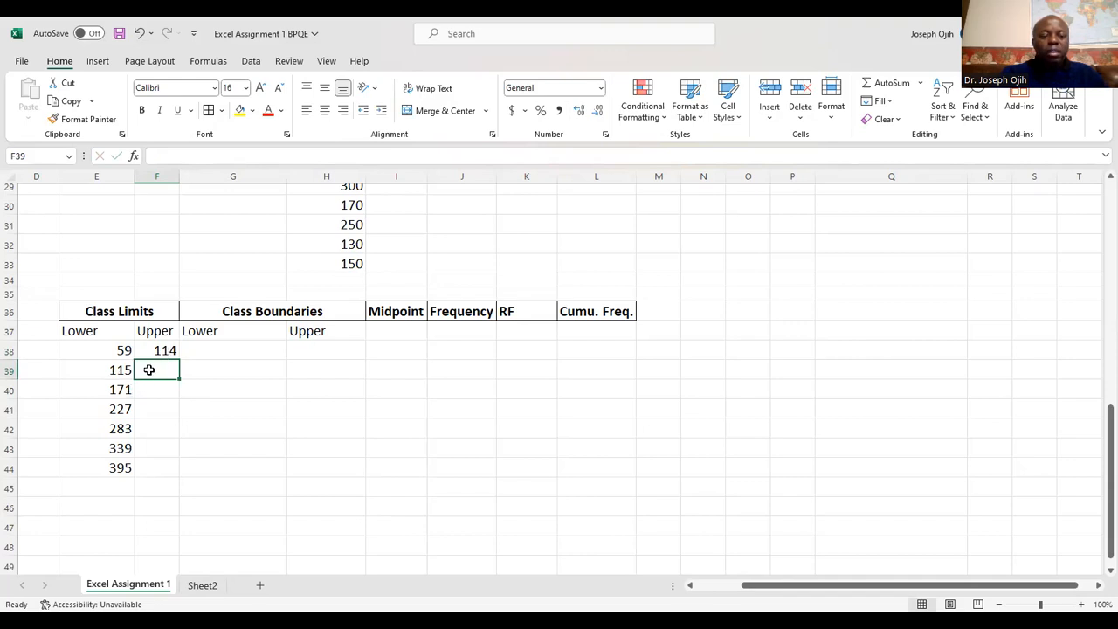
pyautogui.write('=')
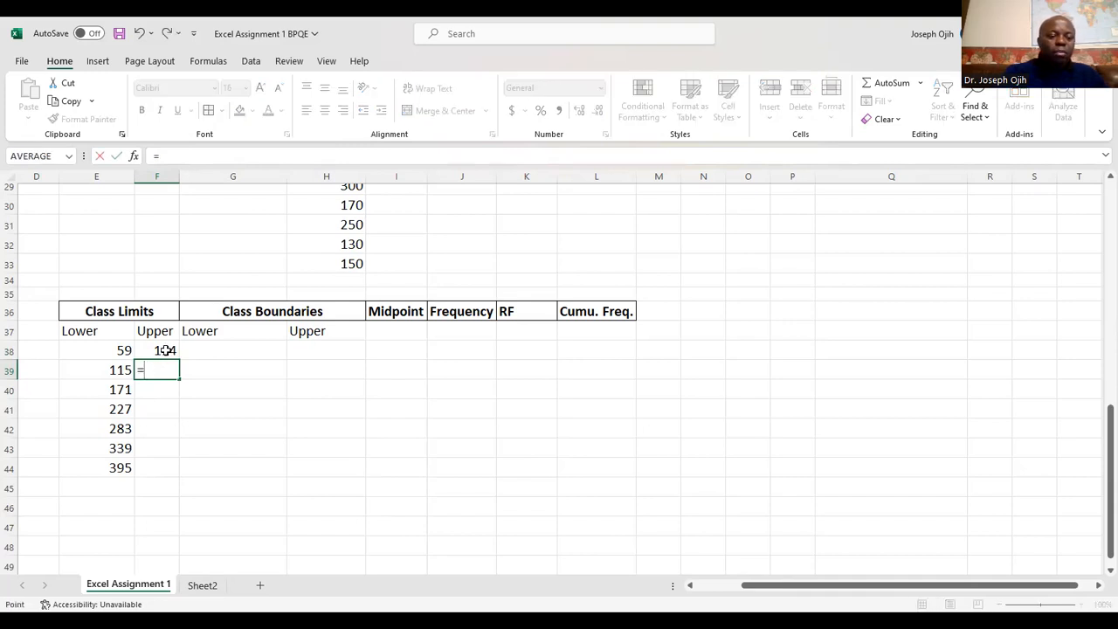
pyautogui.click(167, 350)
pyautogui.write('+56')
pyautogui.press('Return')
pyautogui.click(166, 370)
pyautogui.moveTo(179, 376); pyautogui.dragTo(184, 472)
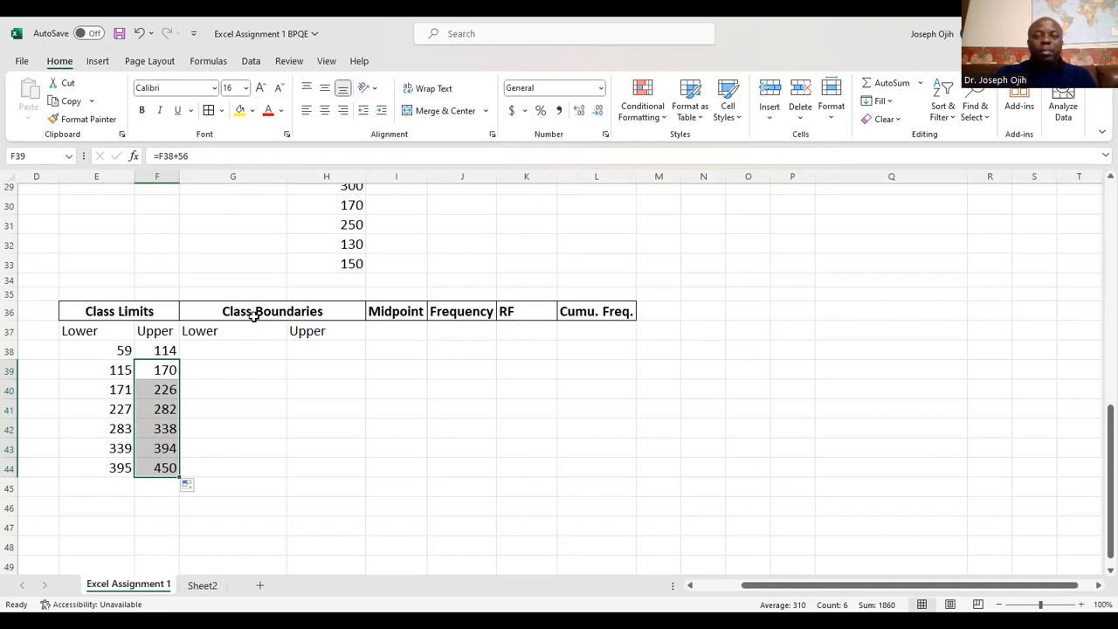
# Review the class boundary number formula in the Word document and enter 115 in Excel cell R10 as the second class's lower limit
pyautogui.click(213, 350)
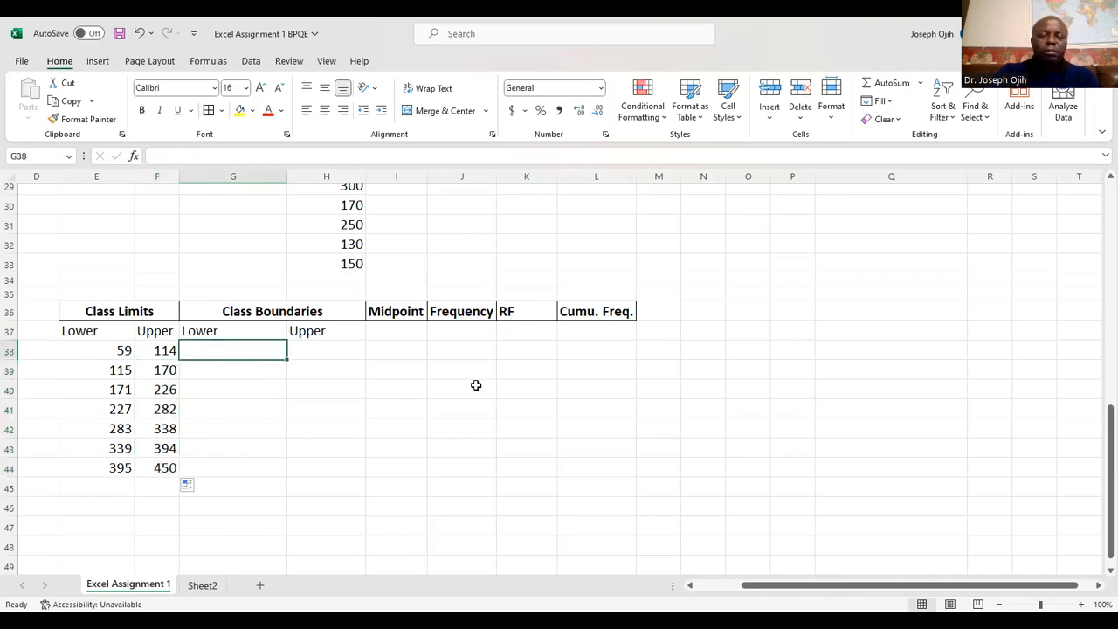
pyautogui.scroll(2, 459, 398)
pyautogui.scroll(-1, 459, 398)
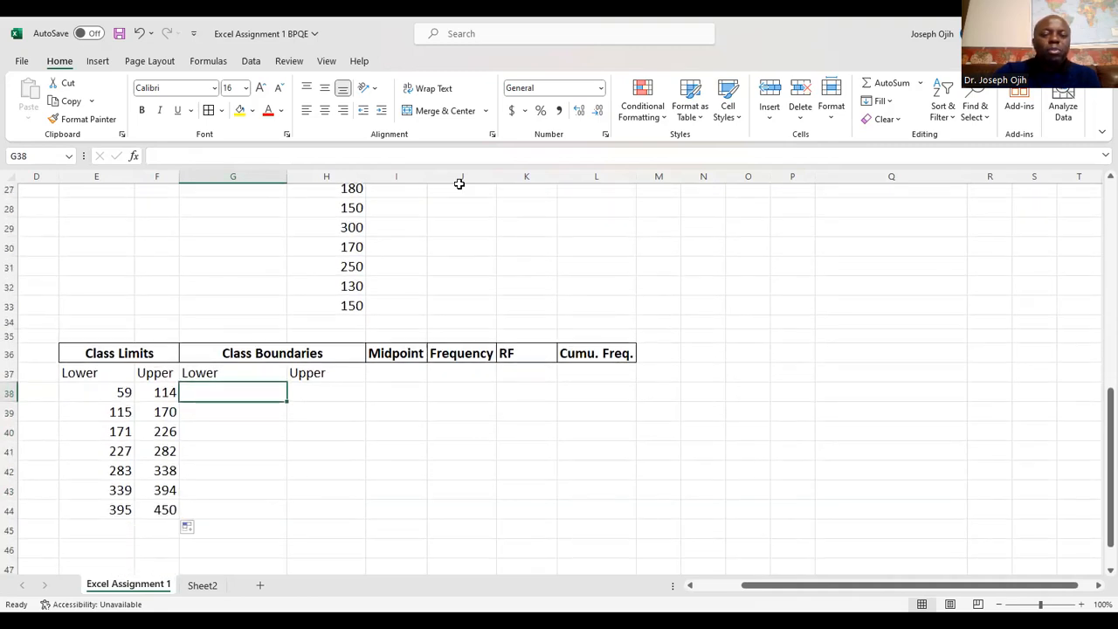
pyautogui.hotkey('alt', 'Tab')
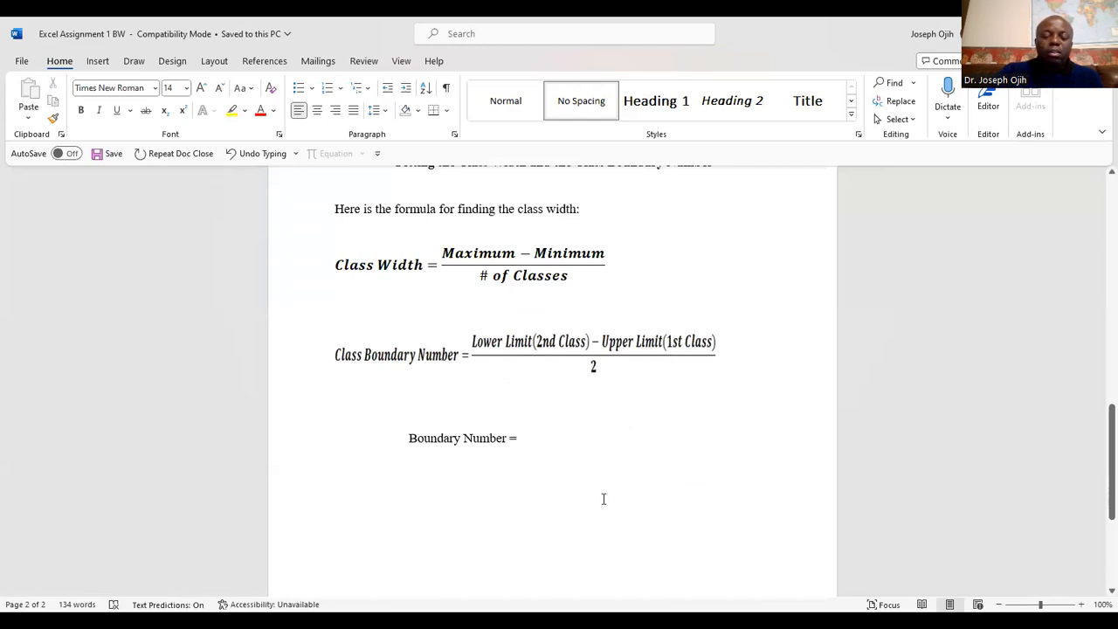
pyautogui.click(536, 171)
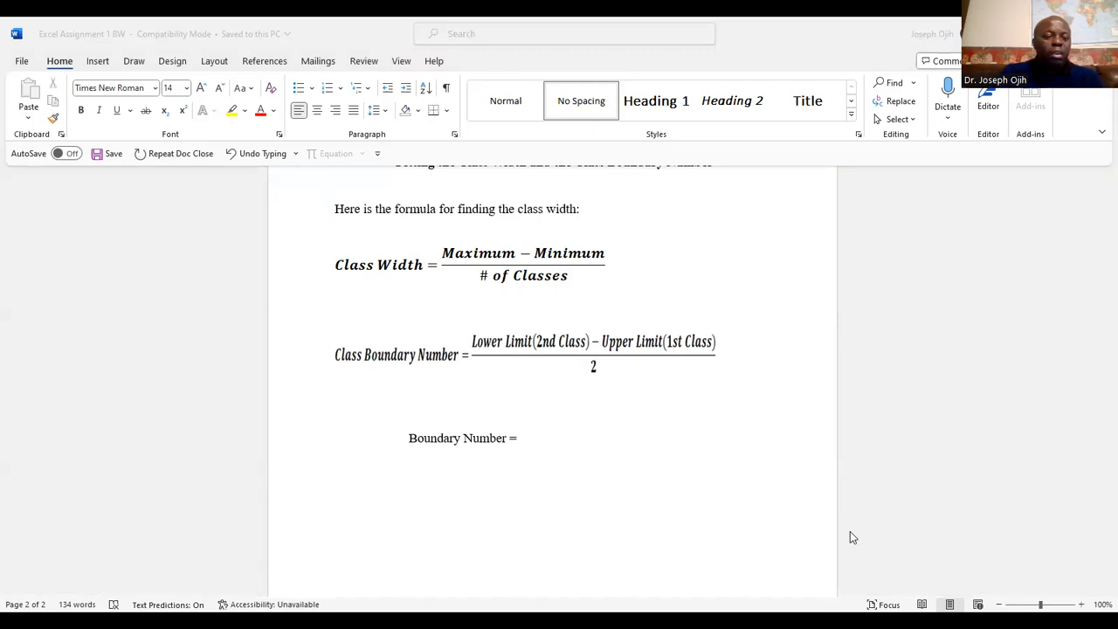
pyautogui.hotkey('alt', 'Tab')
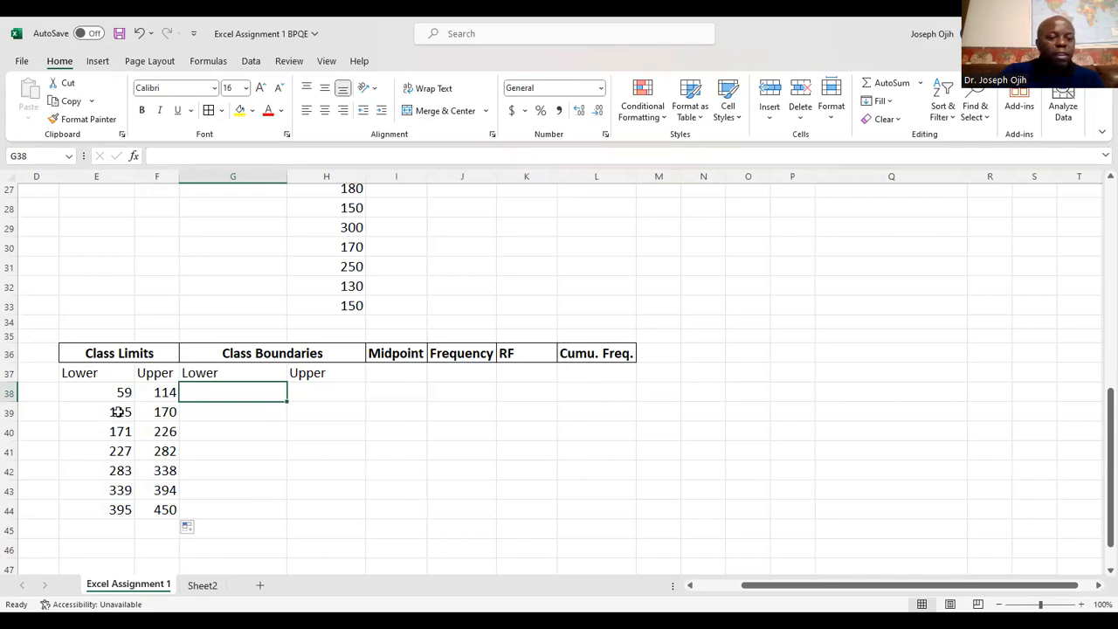
pyautogui.scroll(6, 741, 416)
pyautogui.scroll(3, 745, 412)
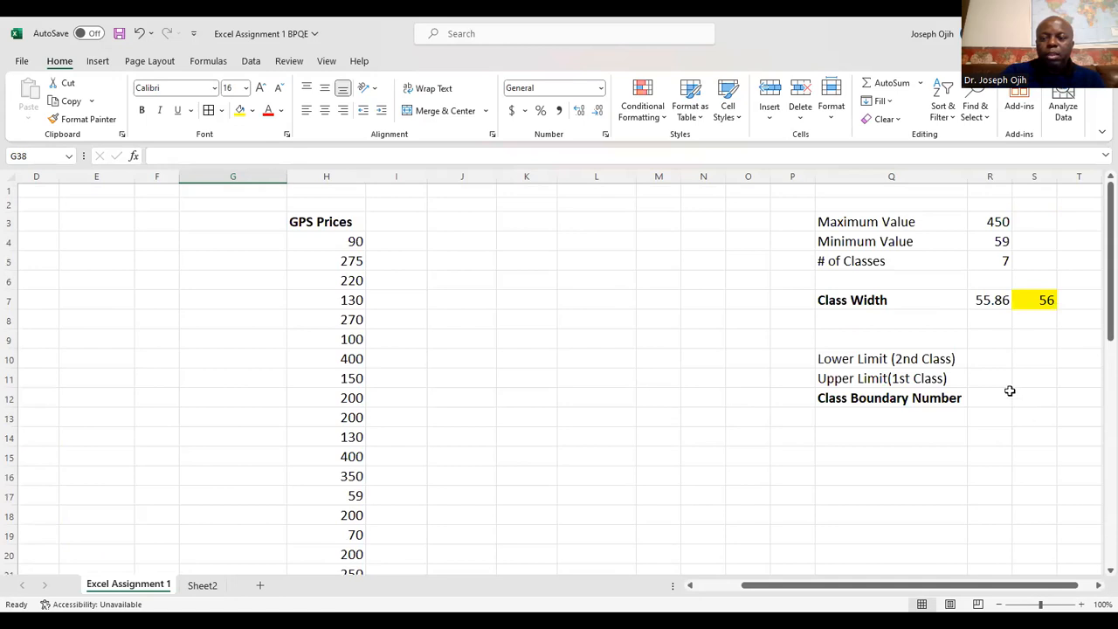
pyautogui.click(986, 361)
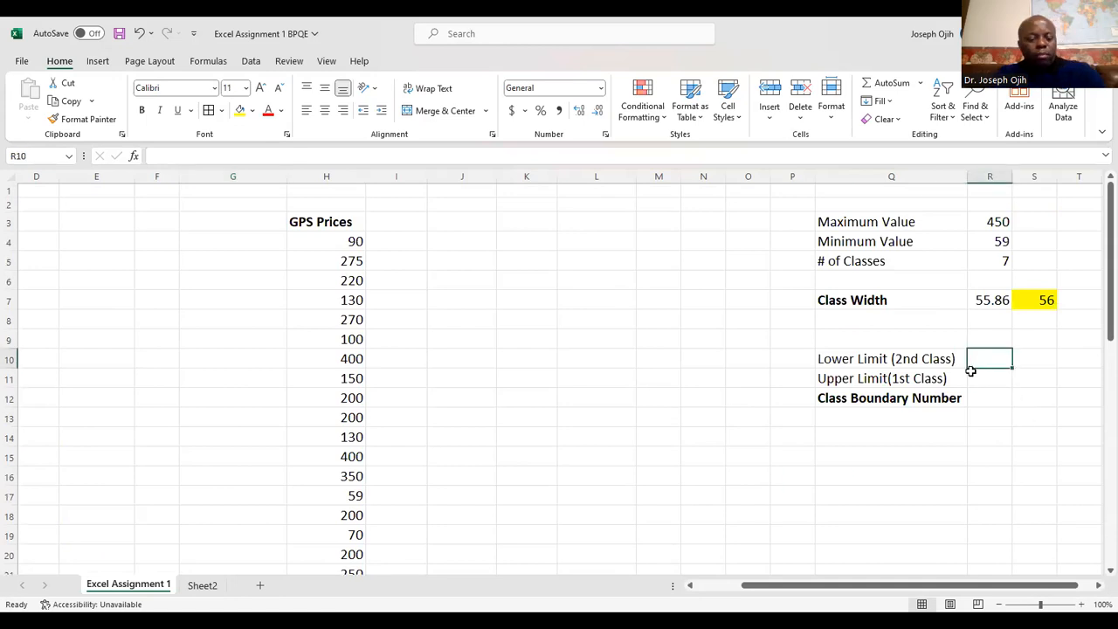
pyautogui.write('115')
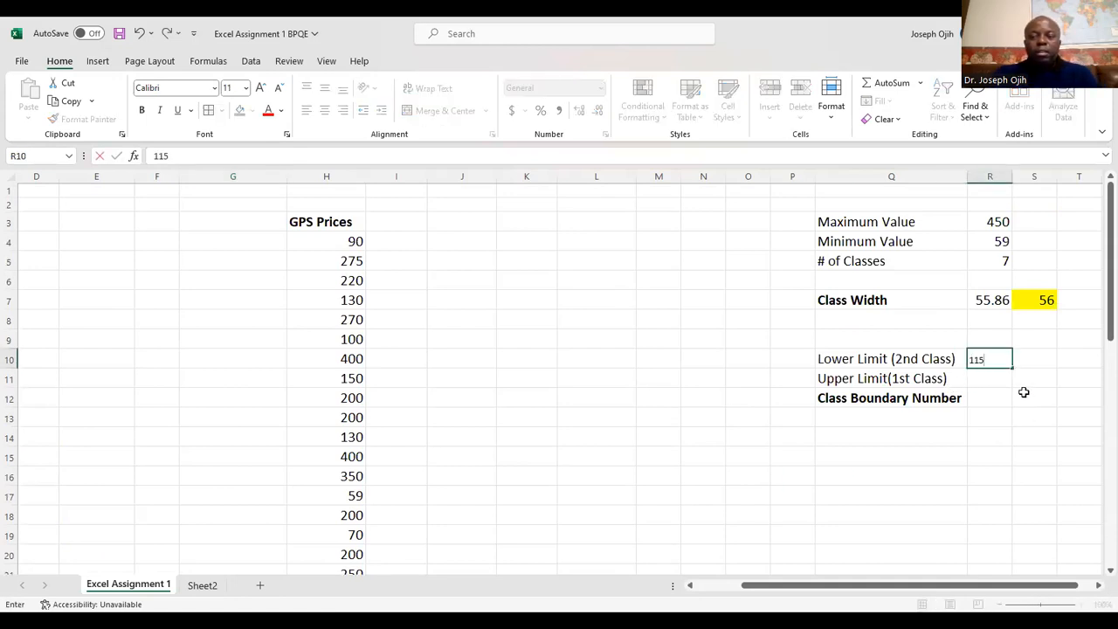
# Check the first class's upper limit in the frequency table and enter 114 in R11
pyautogui.click(974, 376)
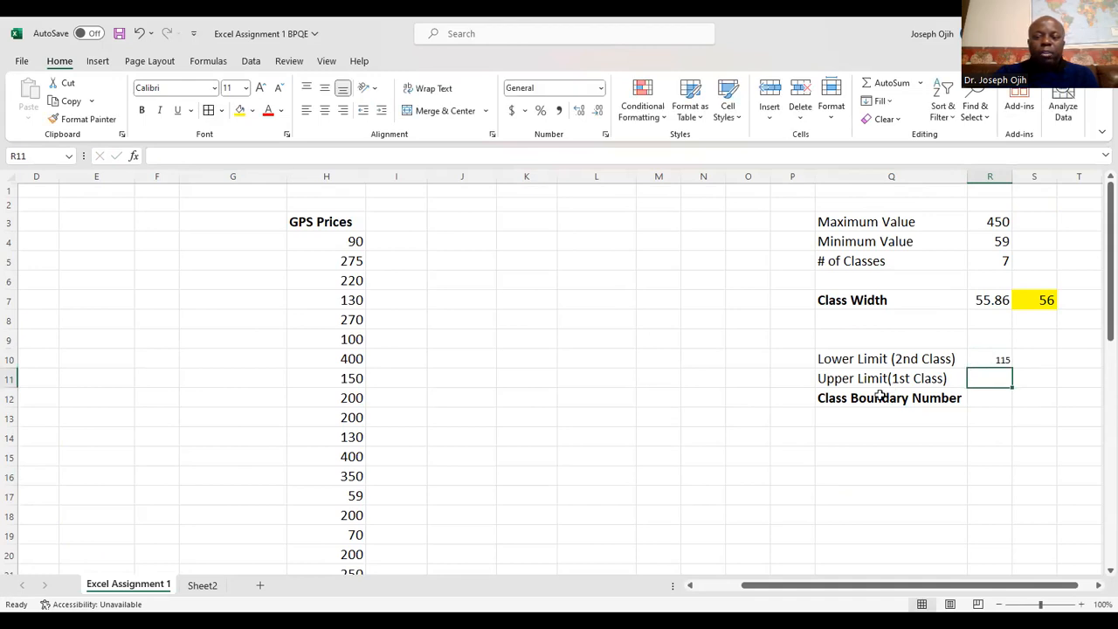
pyautogui.scroll(-7, 419, 440)
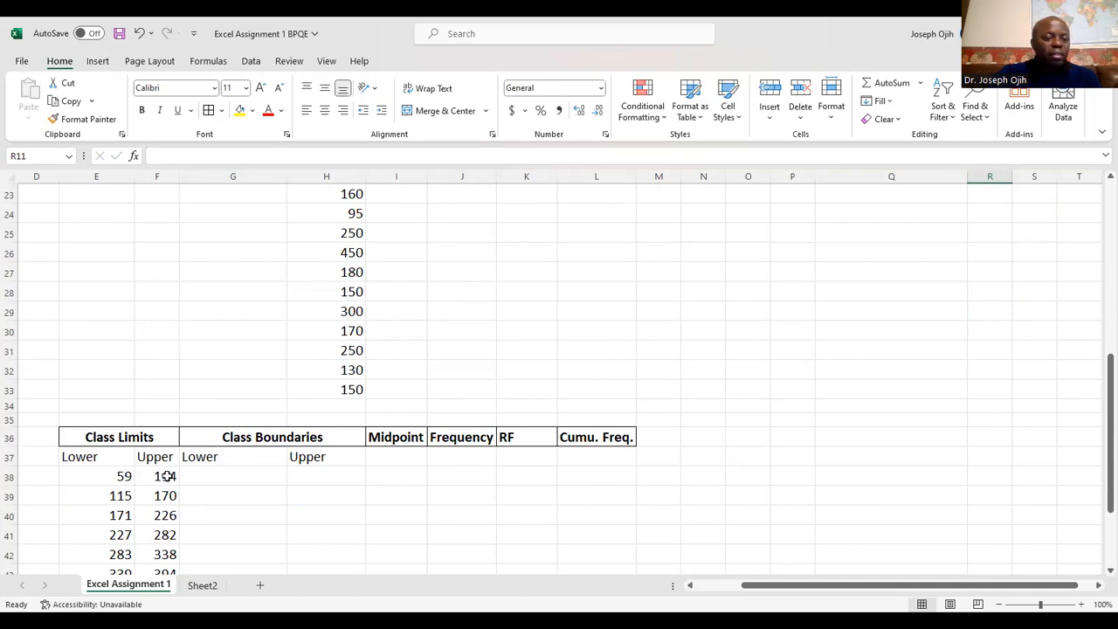
pyautogui.scroll(2, 873, 367)
pyautogui.scroll(3, 903, 357)
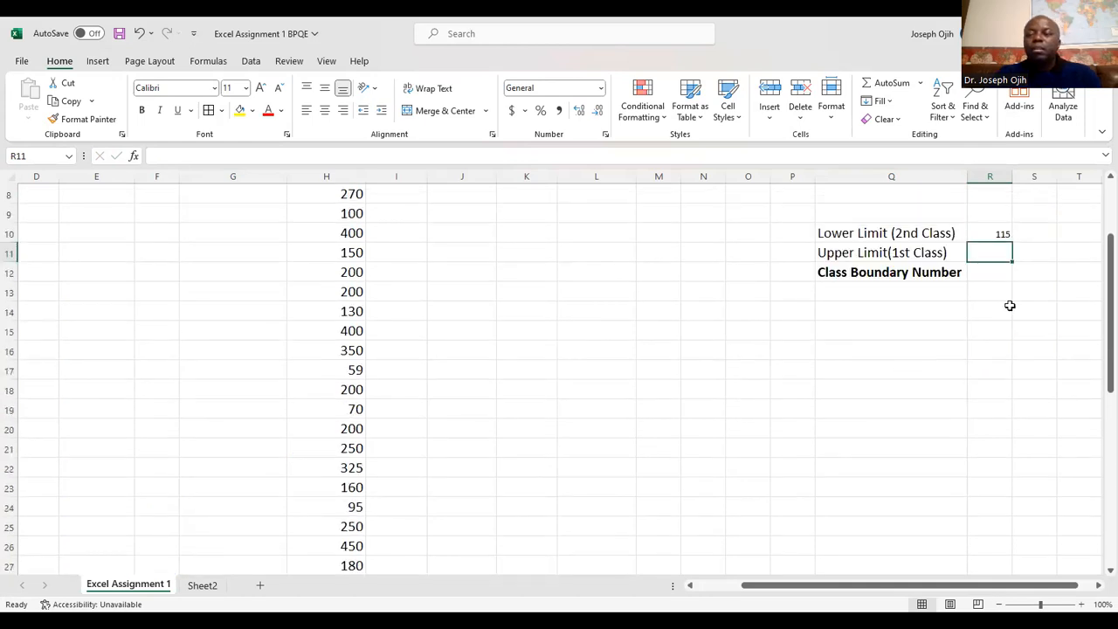
pyautogui.write('114')
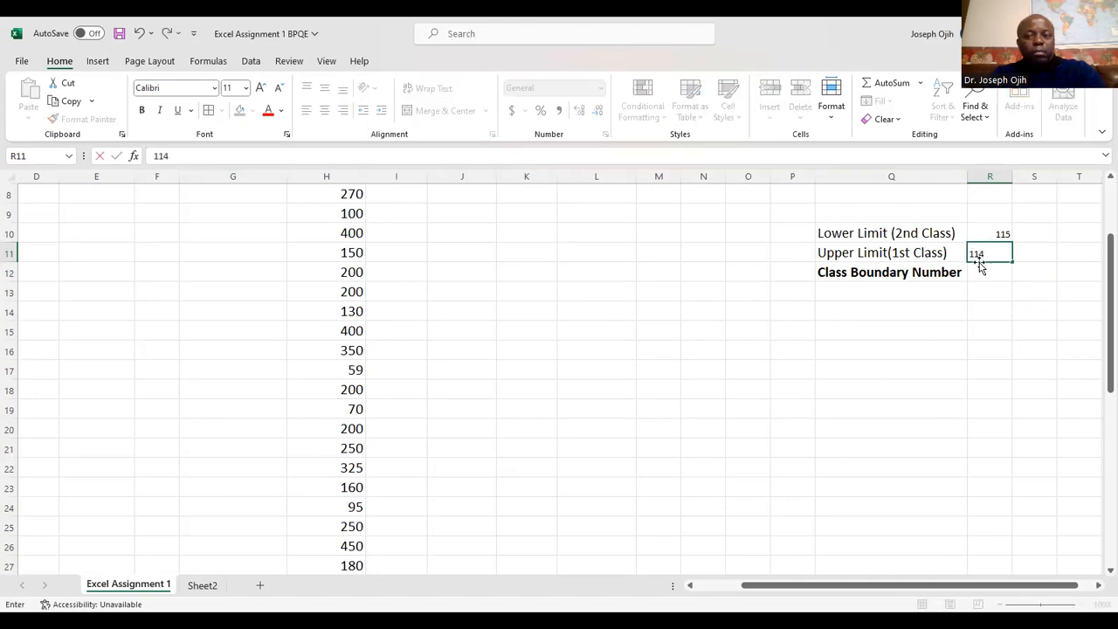
pyautogui.press('Return')
# Set the cells R10:R12 to font size 16
pyautogui.moveTo(979, 230); pyautogui.dragTo(1001, 270)
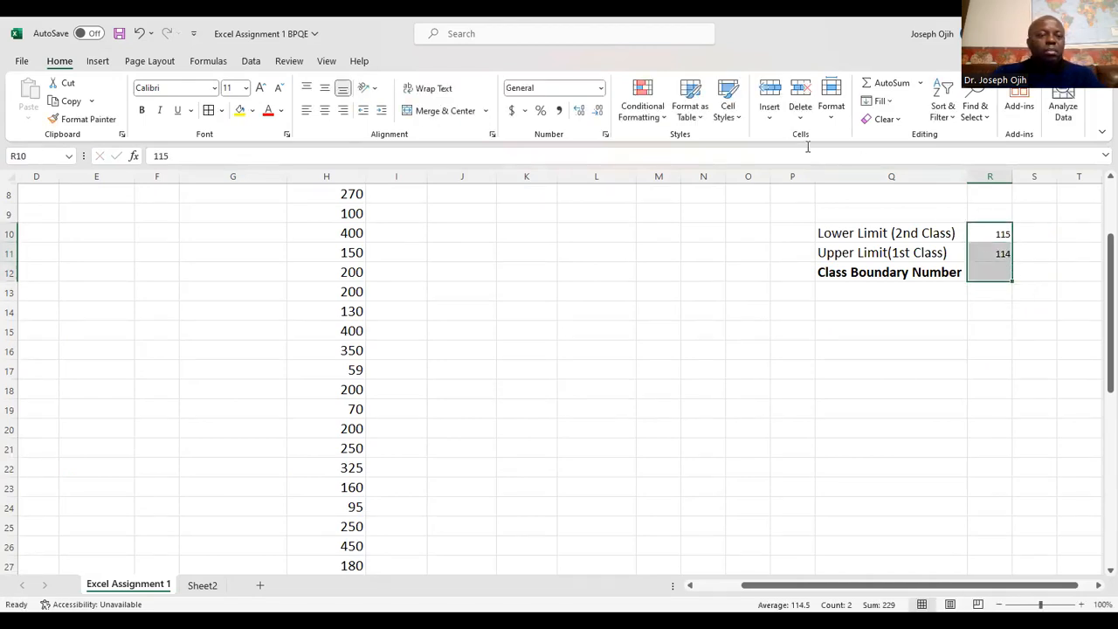
pyautogui.click(246, 87)
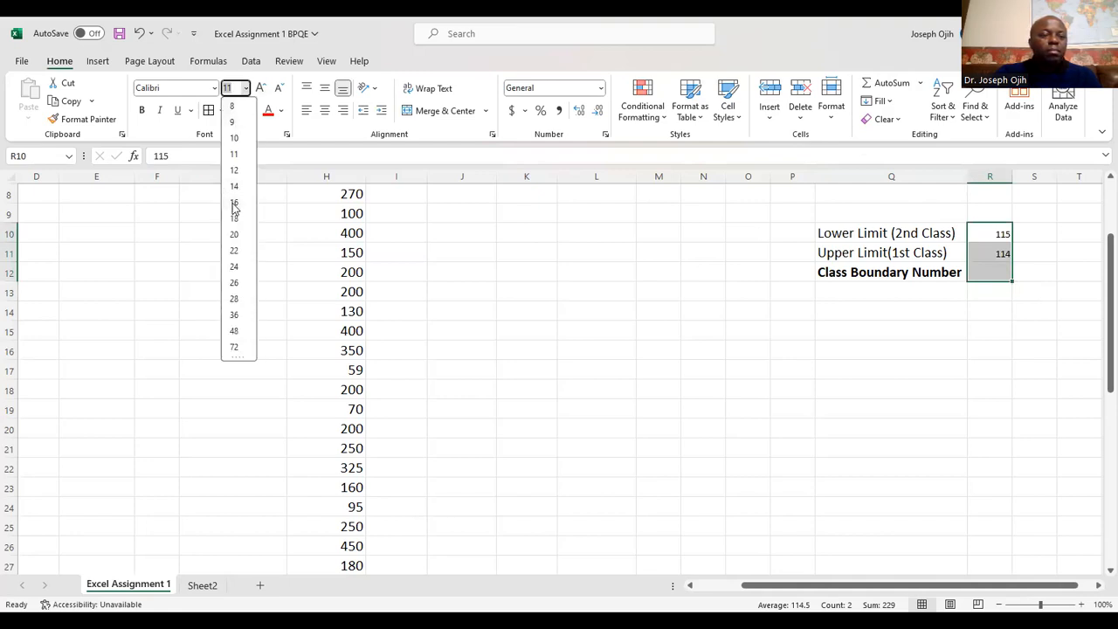
pyautogui.click(234, 204)
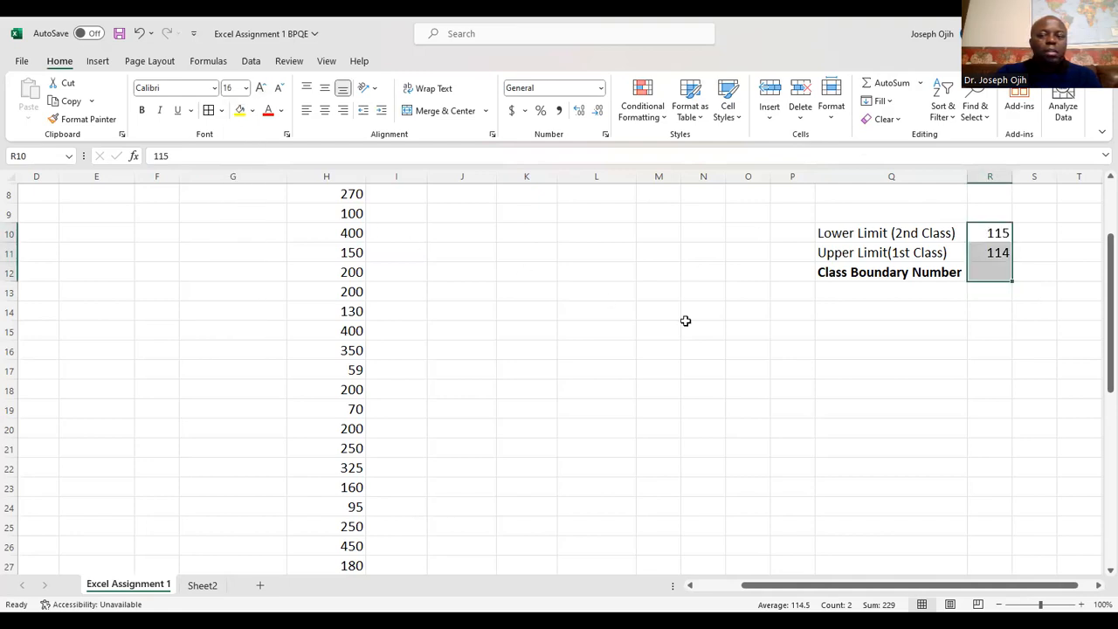
# Compute the class boundary number in R12 with =(R10-R11)/2, following the formula in the Word document, and highlight the cell yellow
pyautogui.click(997, 271)
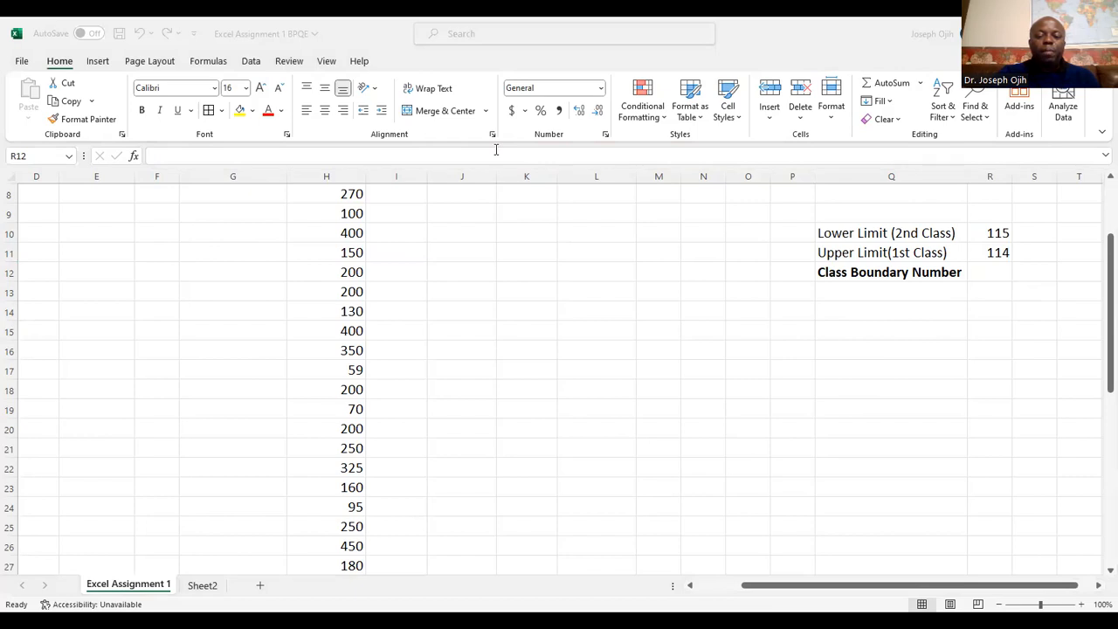
pyautogui.hotkey('alt', 'Tab')
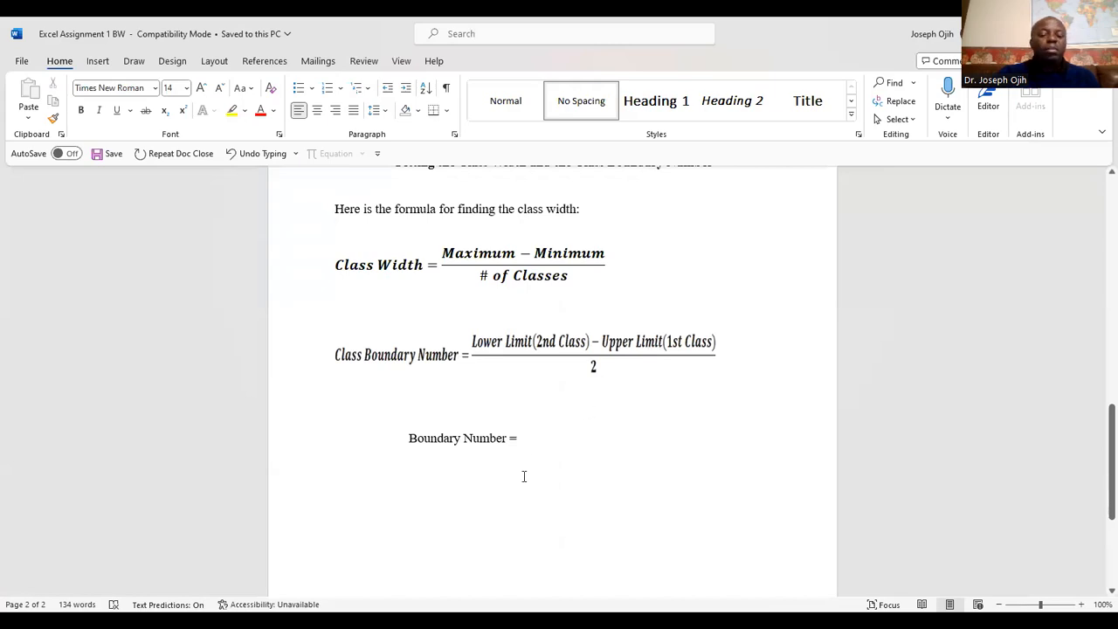
pyautogui.click(575, 158)
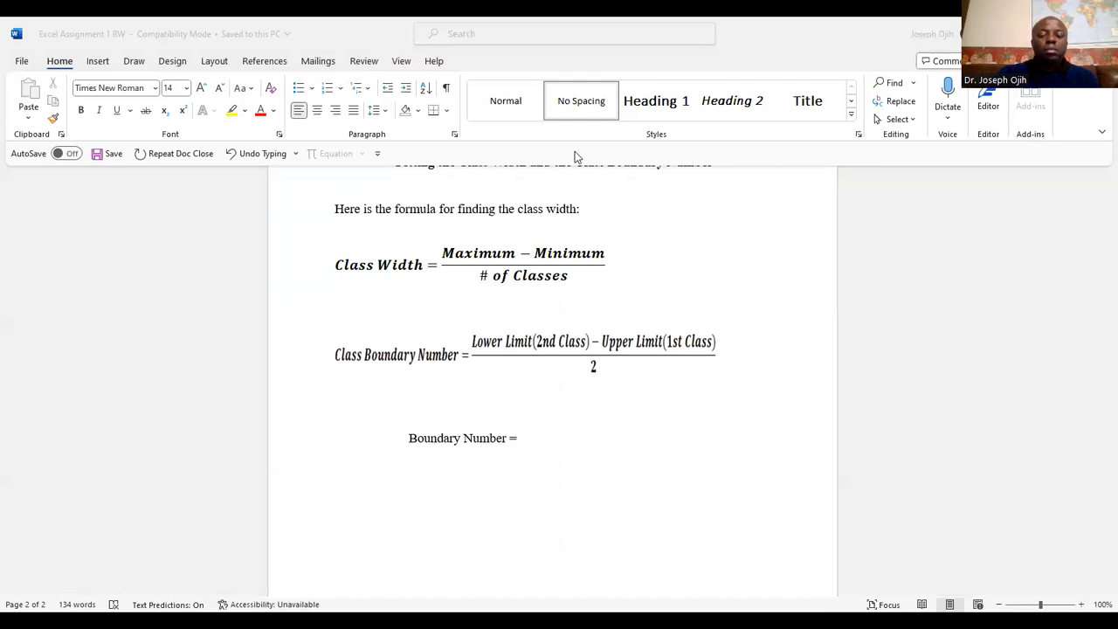
pyautogui.hotkey('alt', 'Tab')
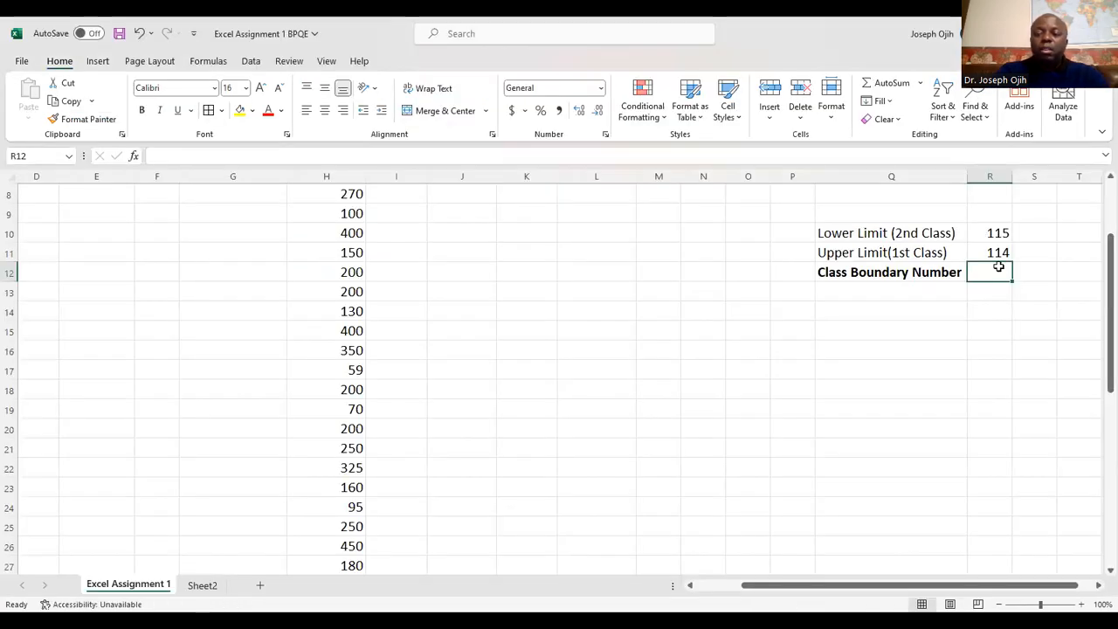
pyautogui.write('=(')
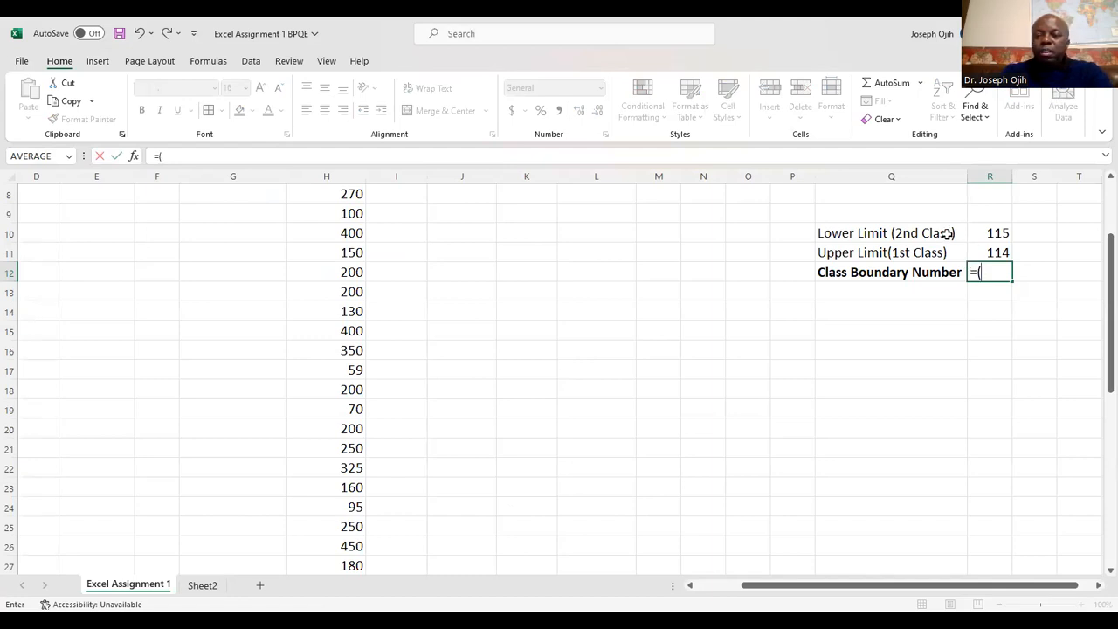
pyautogui.click(992, 233)
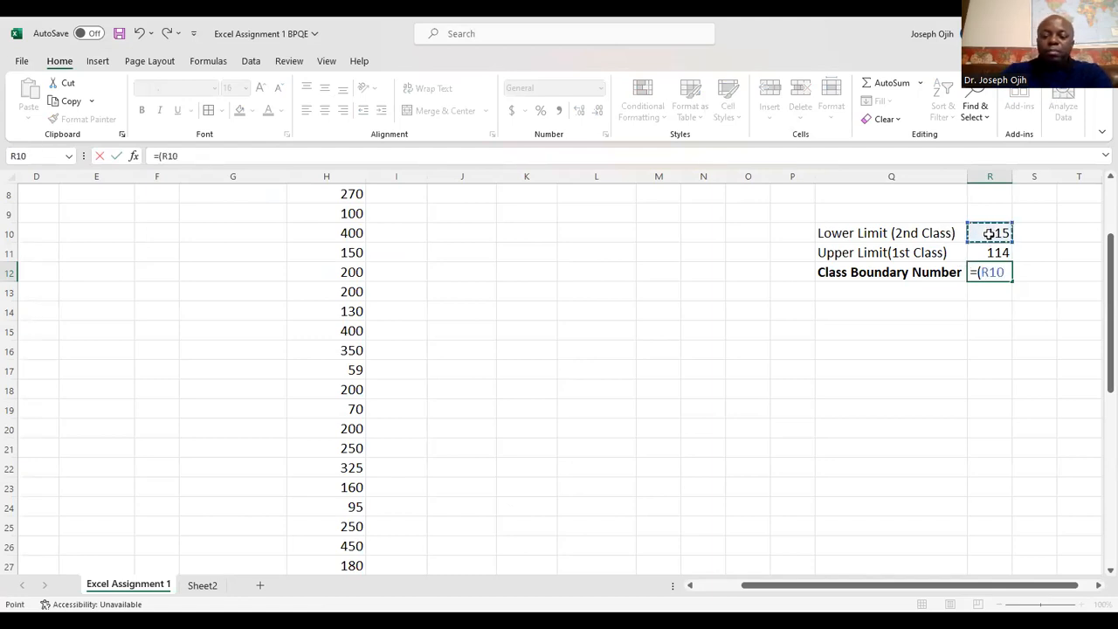
pyautogui.write('-')
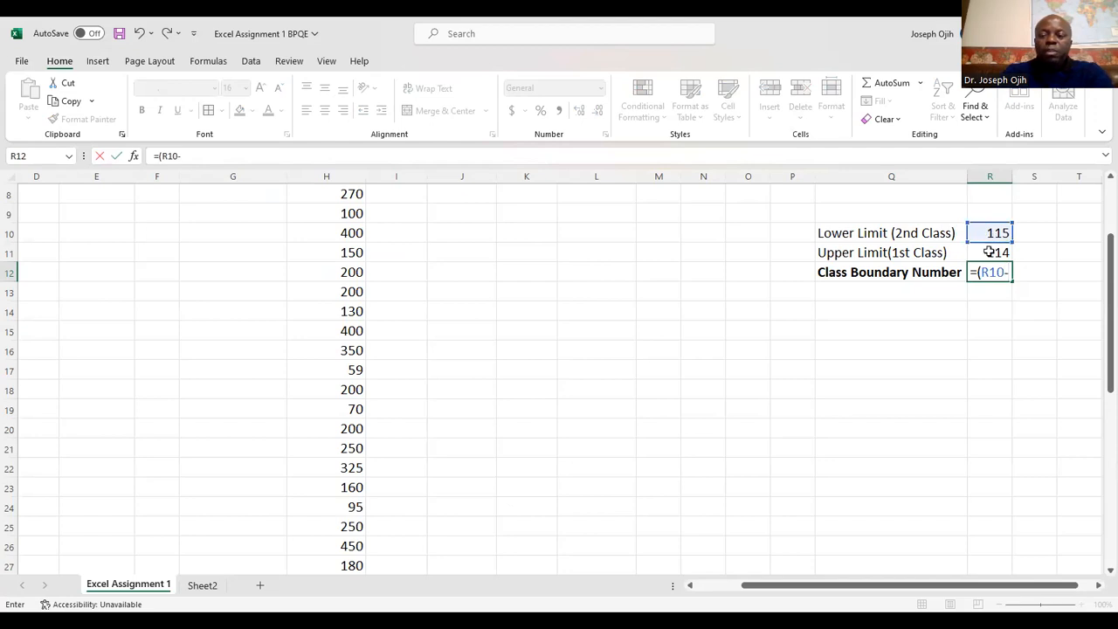
pyautogui.click(990, 252)
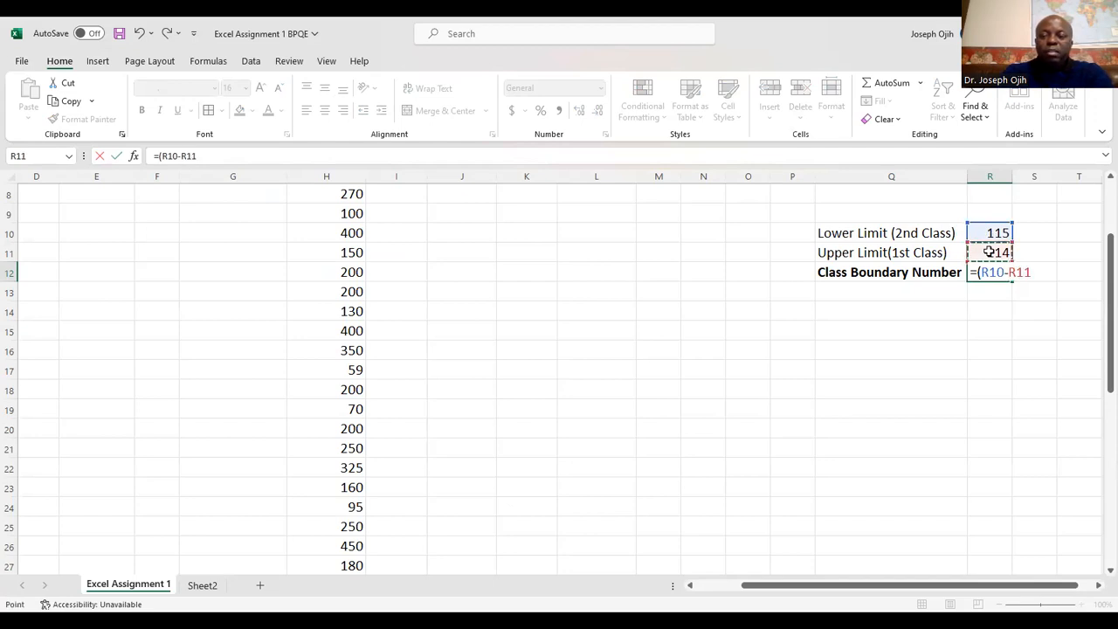
pyautogui.write(')')
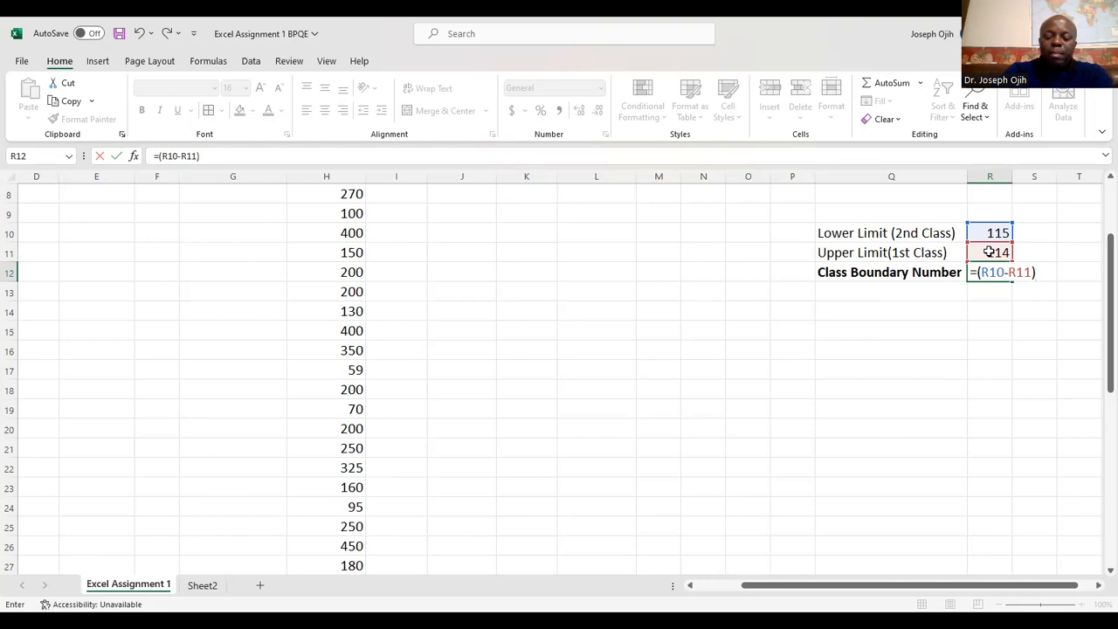
pyautogui.press('Return')
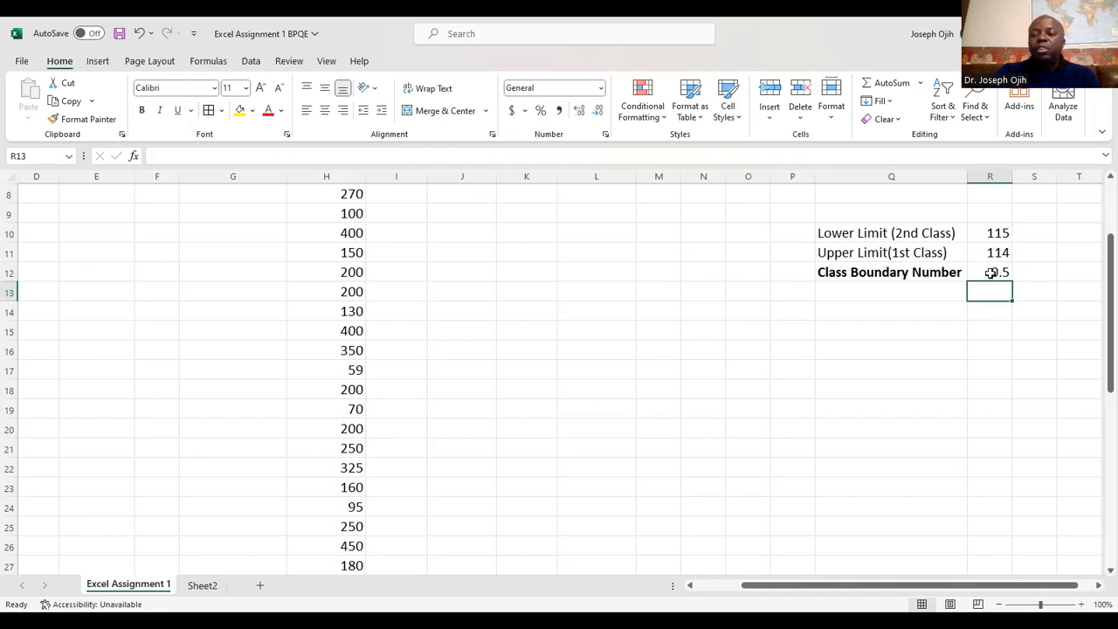
pyautogui.click(992, 273)
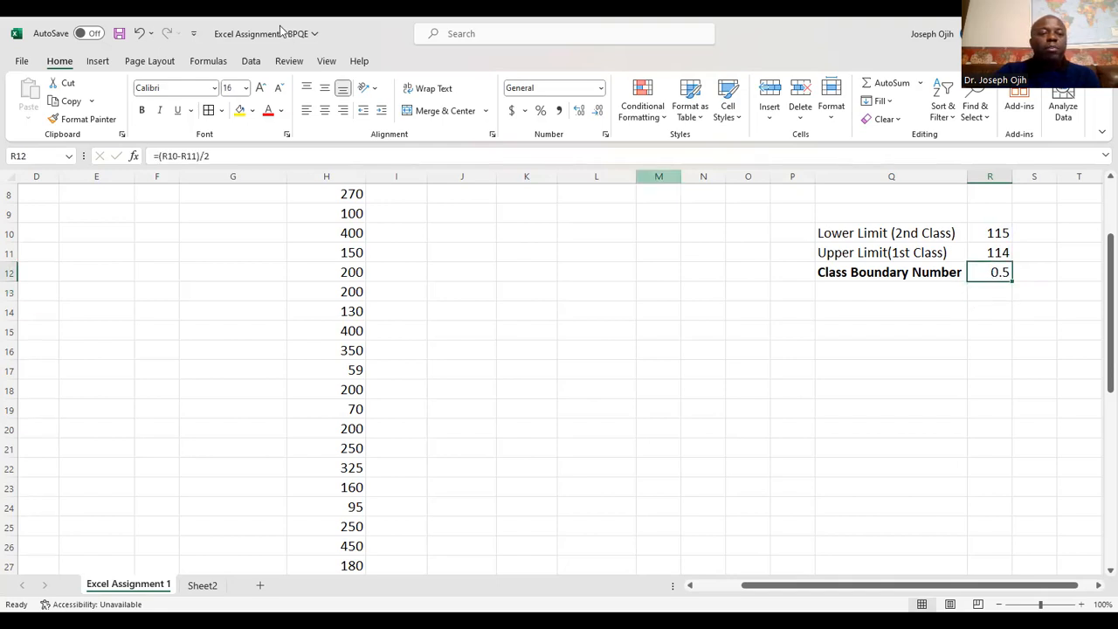
pyautogui.click(240, 110)
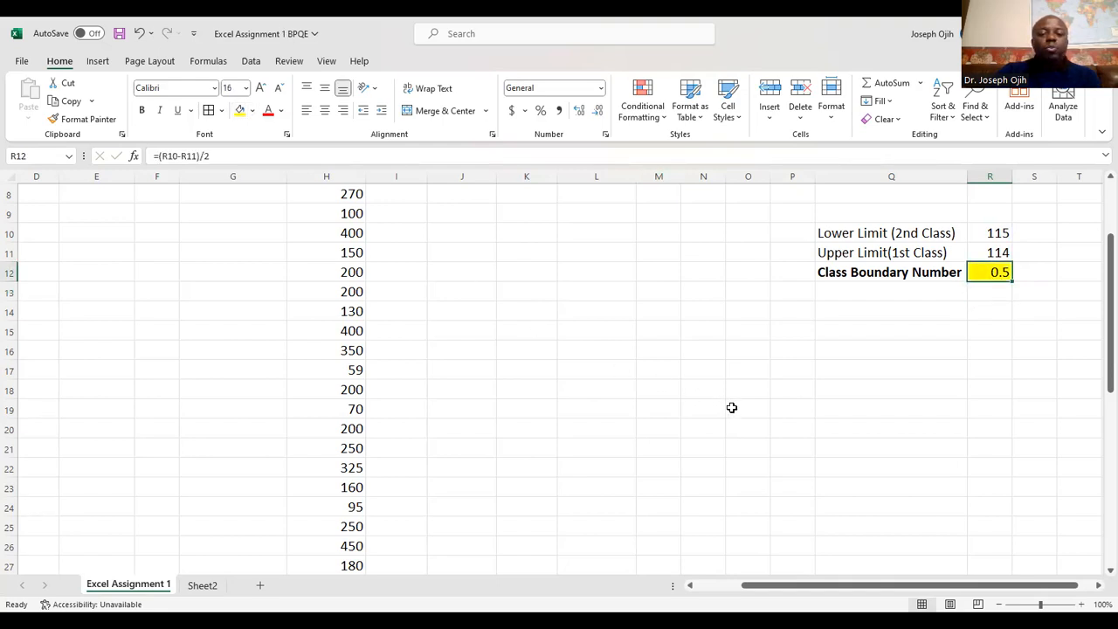
# Compute the lower class boundaries in G38 with =E38-0.5 and fill the formula down to G44
pyautogui.scroll(-7, 732, 408)
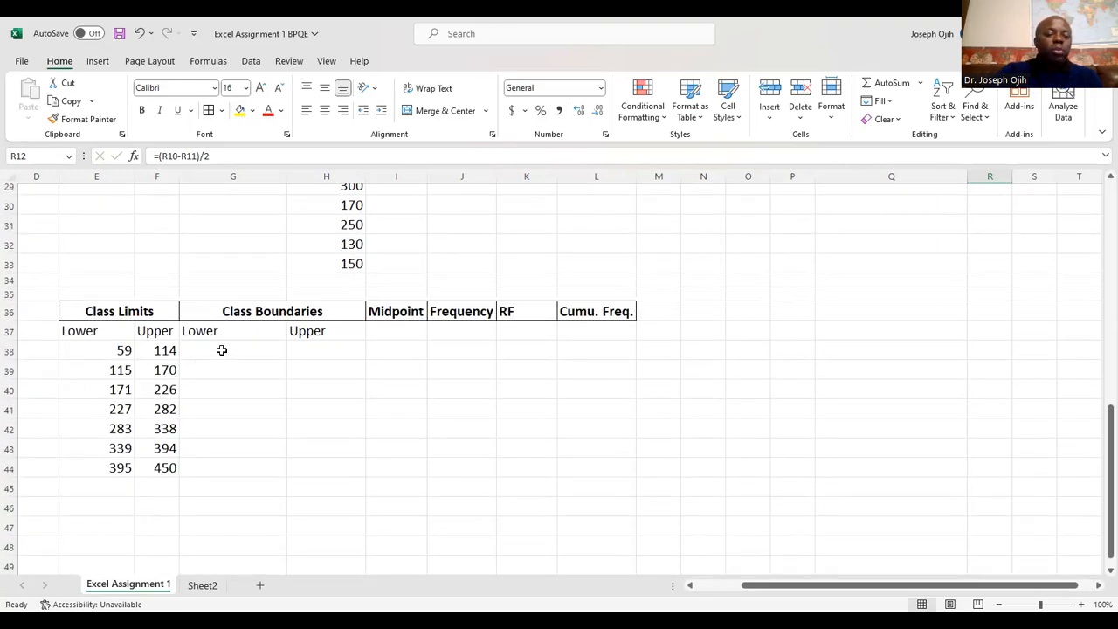
pyautogui.click(222, 350)
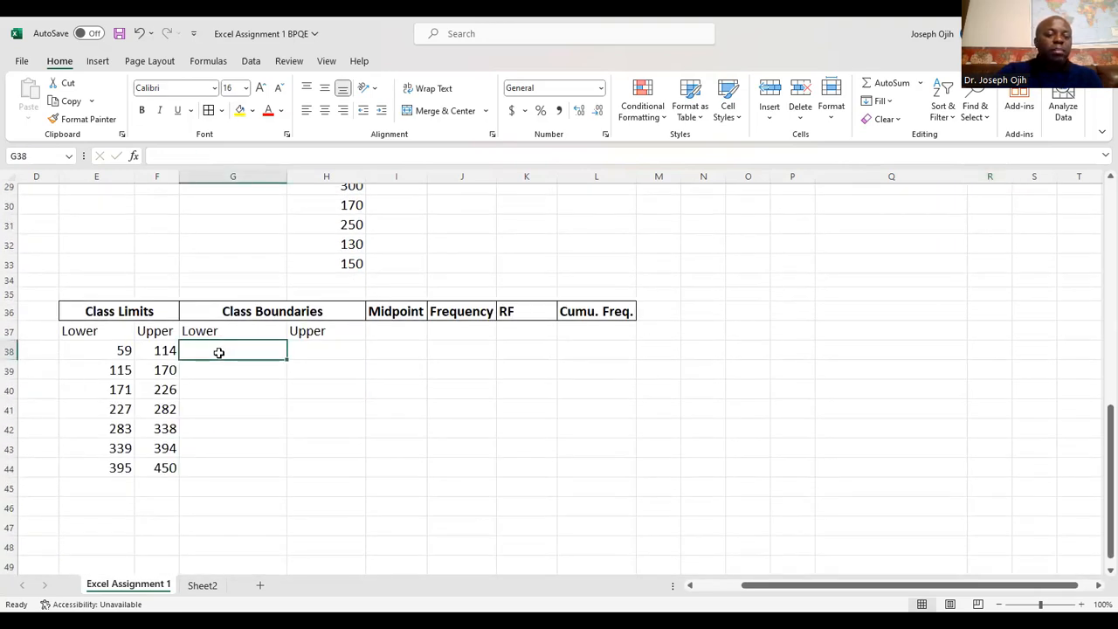
pyautogui.moveTo(110, 449); pyautogui.dragTo(119, 476)
pyautogui.click(117, 357)
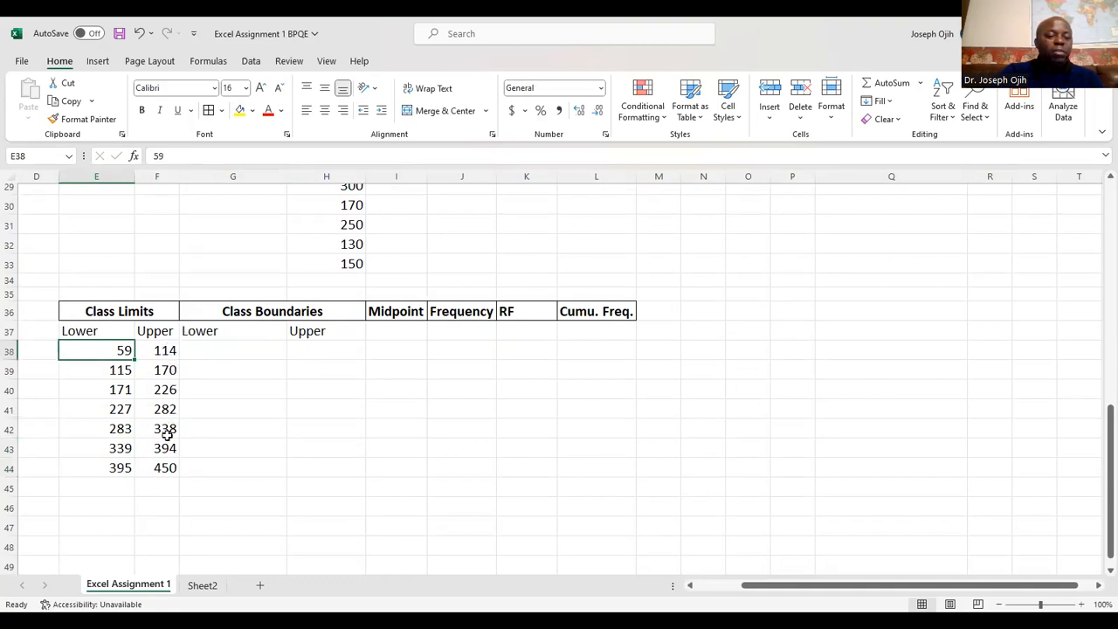
pyautogui.click(206, 351)
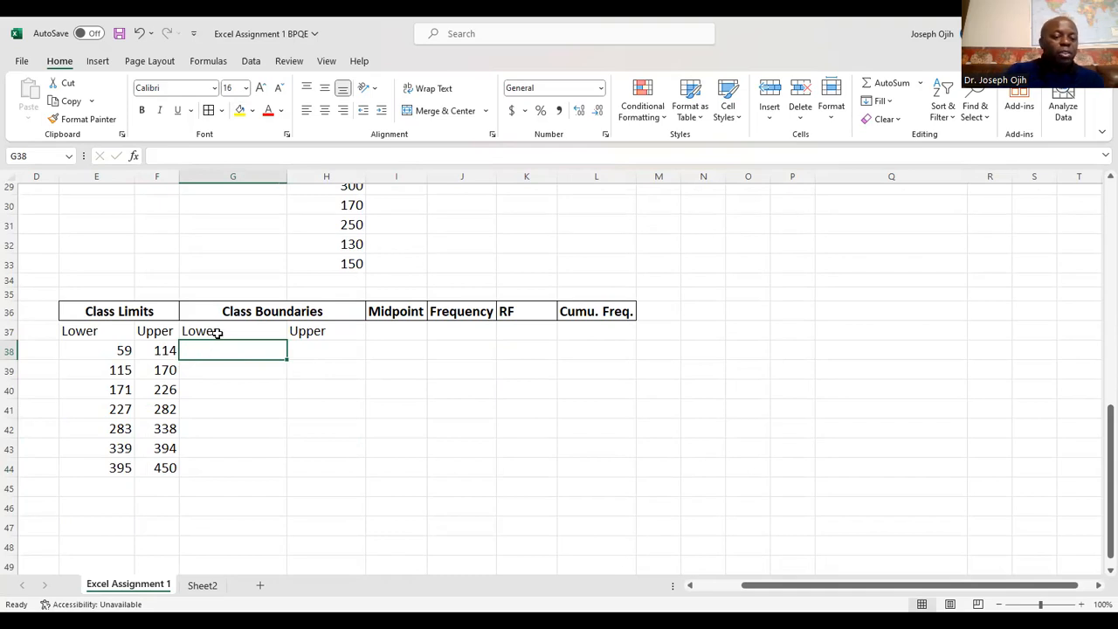
pyautogui.write('=')
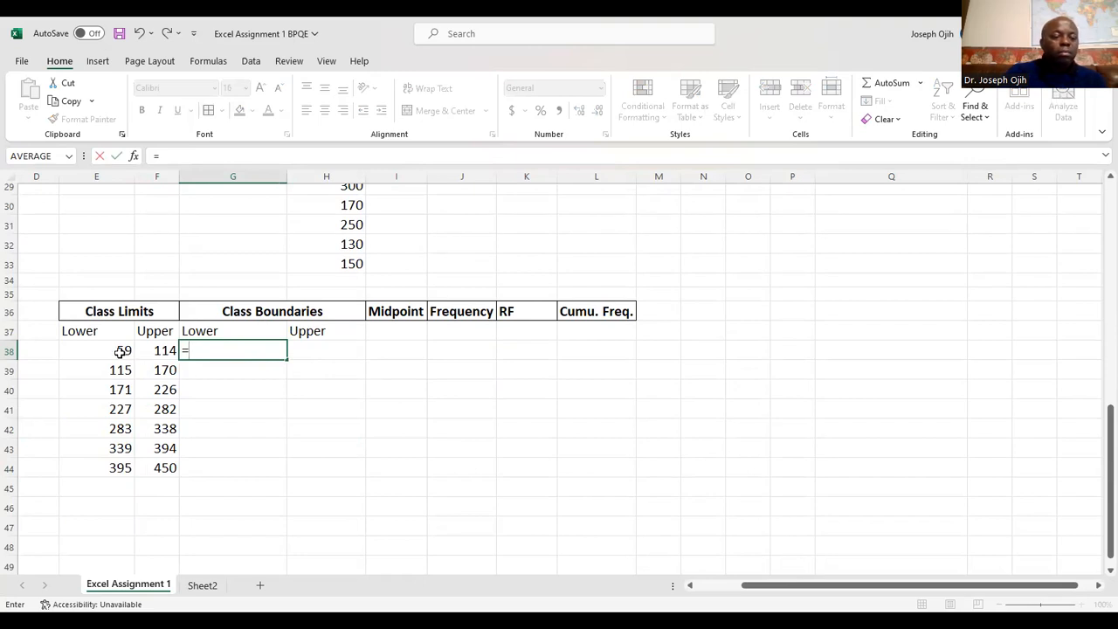
pyautogui.click(118, 352)
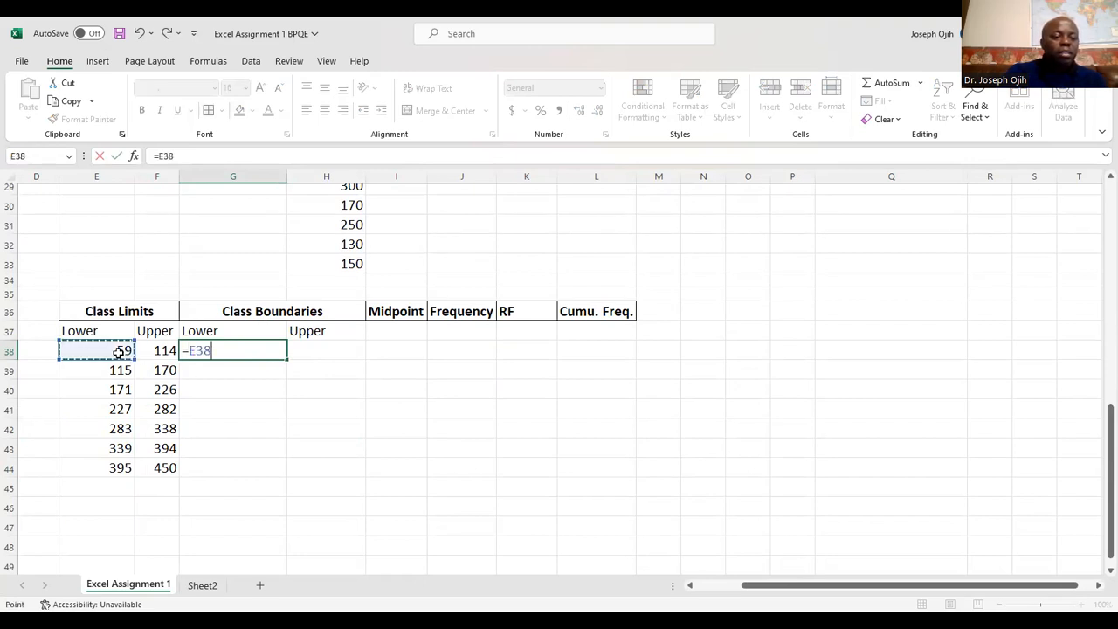
pyautogui.write('-0.5')
pyautogui.press('Return')
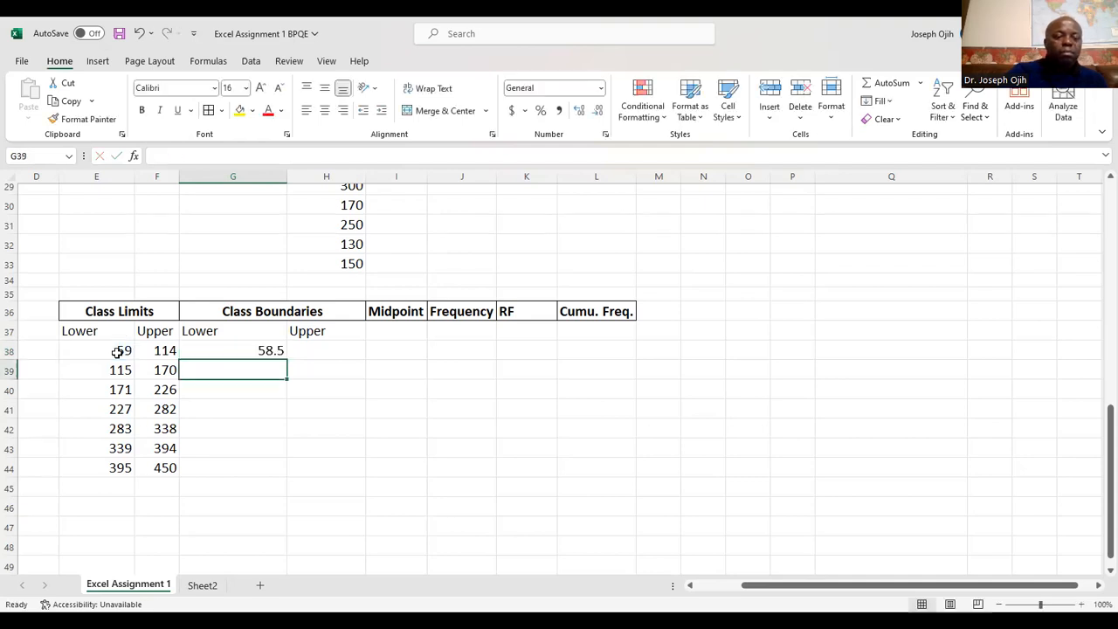
pyautogui.click(228, 353)
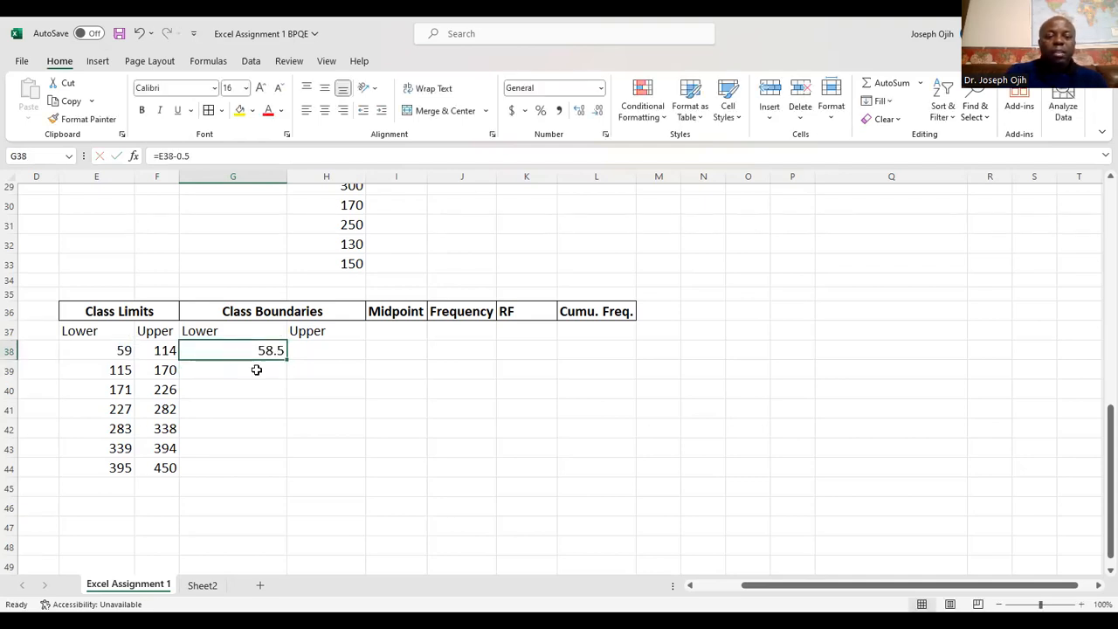
pyautogui.moveTo(287, 360); pyautogui.dragTo(284, 476)
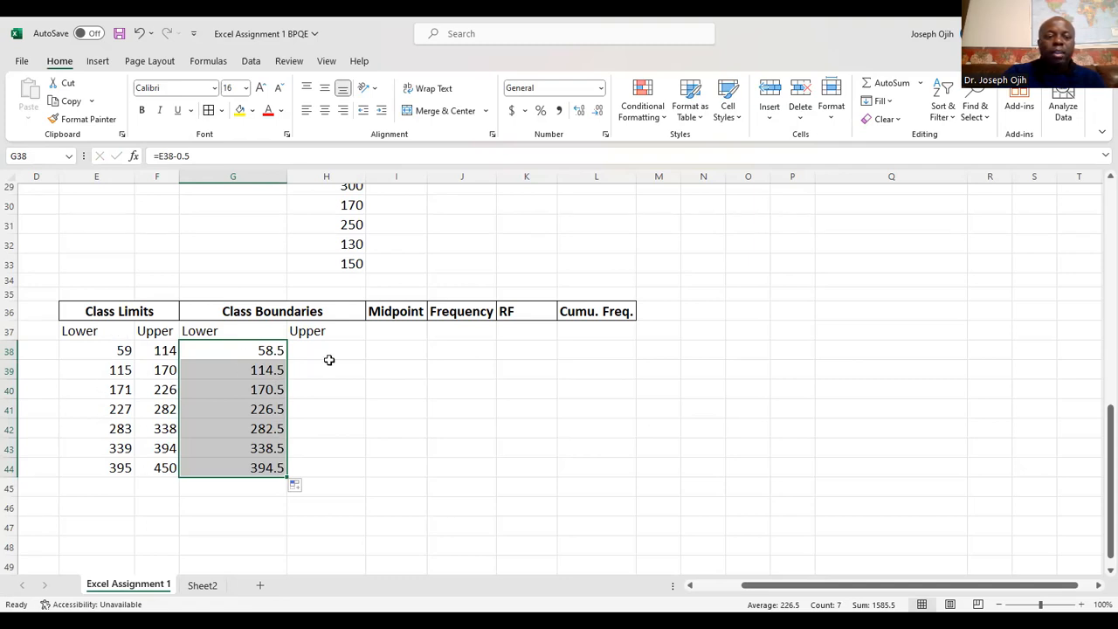
# Compute the upper class boundaries in H38 with =F38+0.5 and fill the formula down to H44
pyautogui.click(329, 354)
pyautogui.write('=')
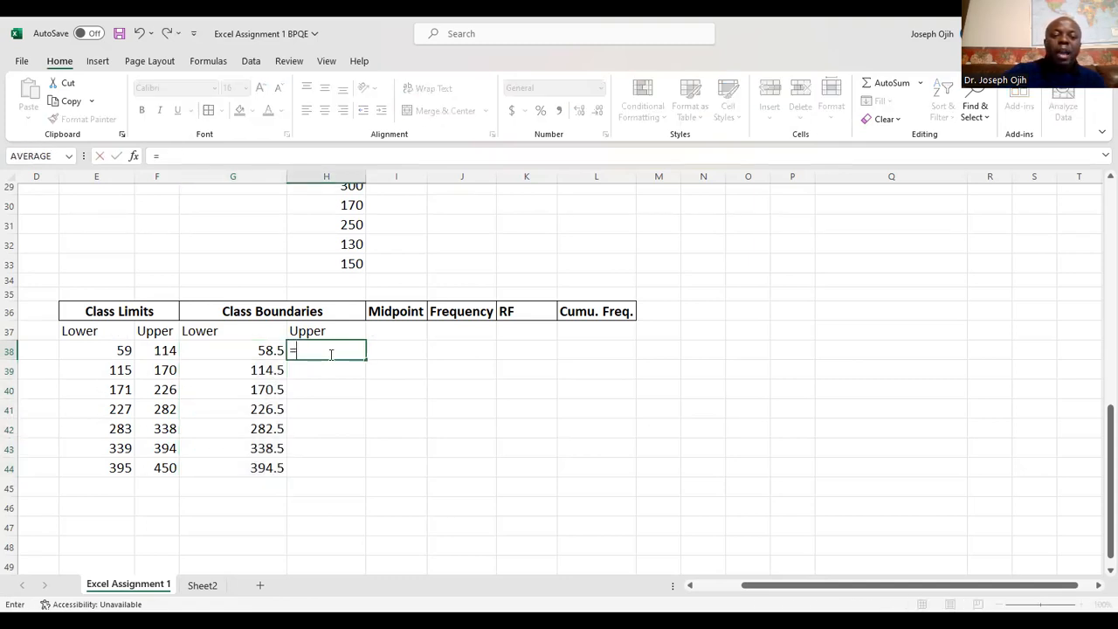
pyautogui.click(166, 351)
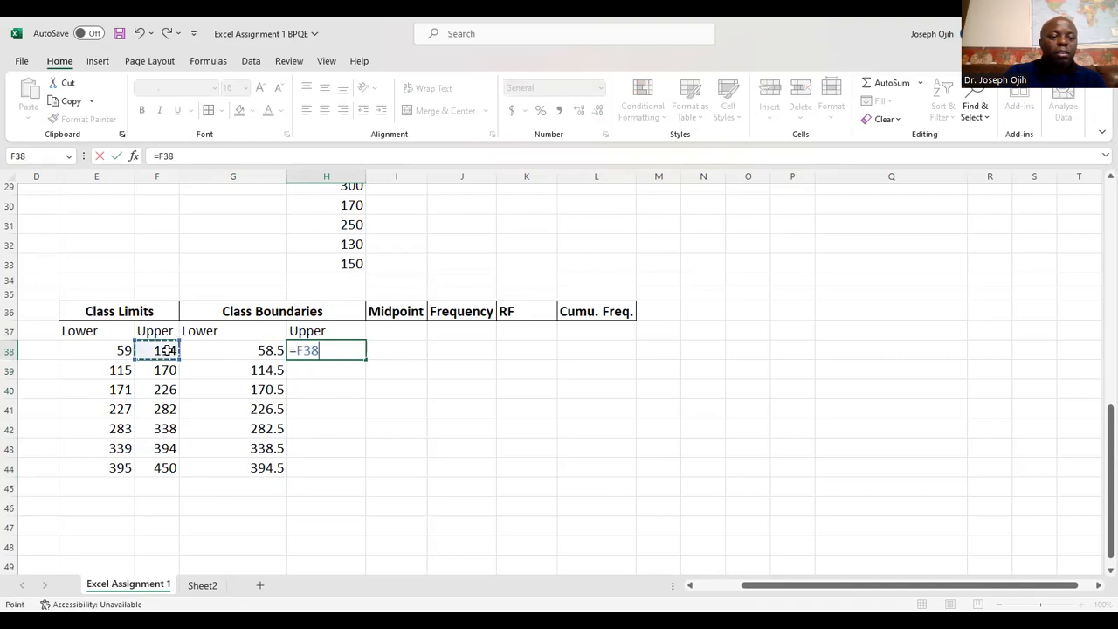
pyautogui.write('+')
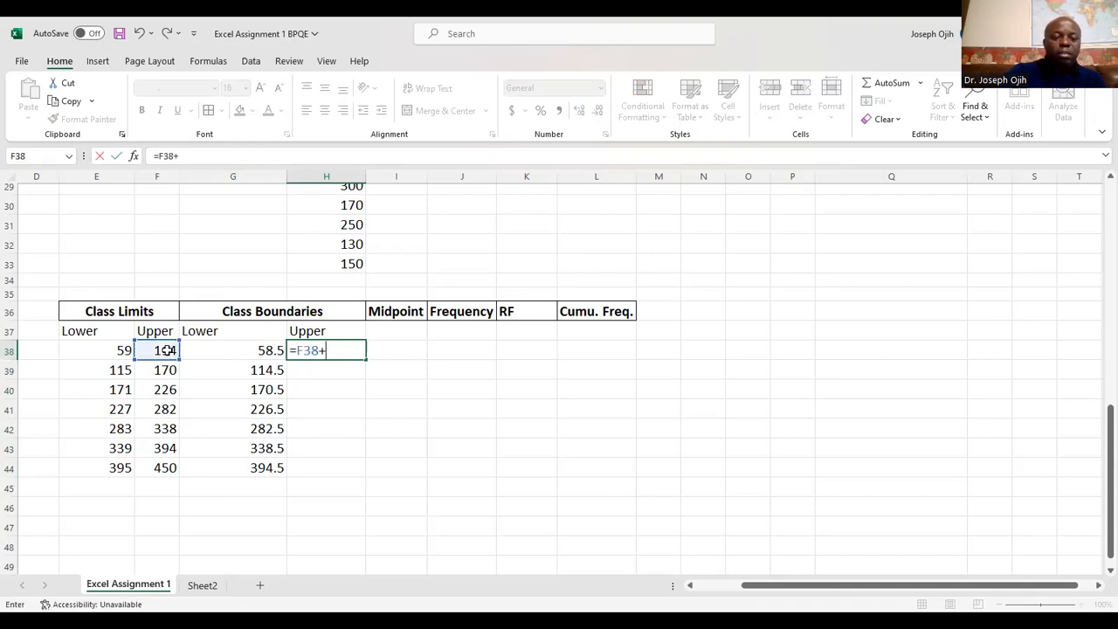
pyautogui.write('0.5')
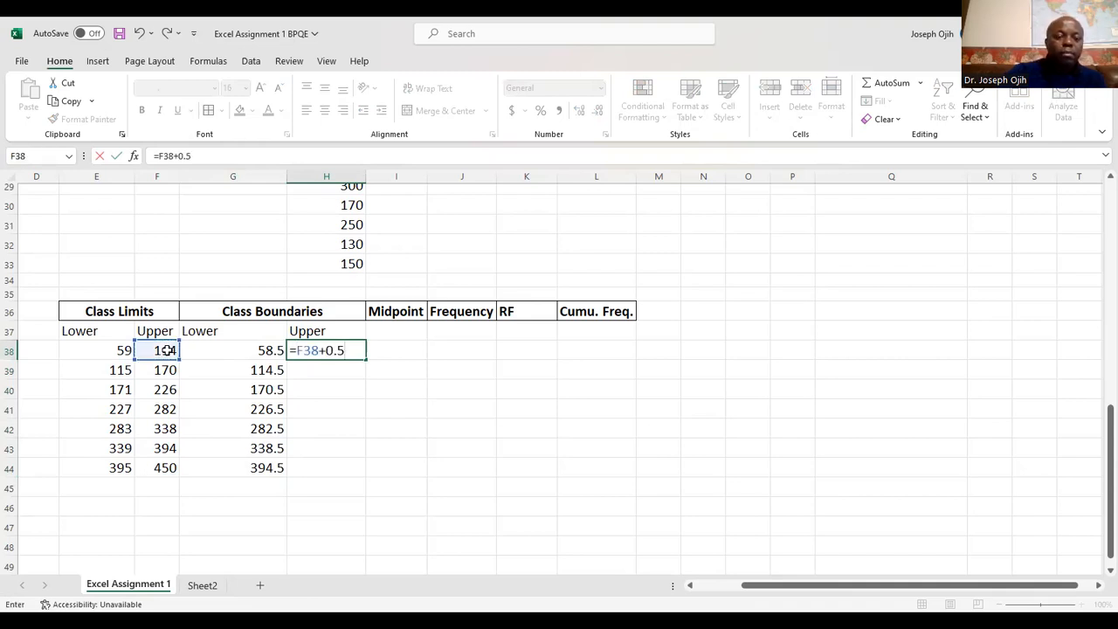
pyautogui.press('Return')
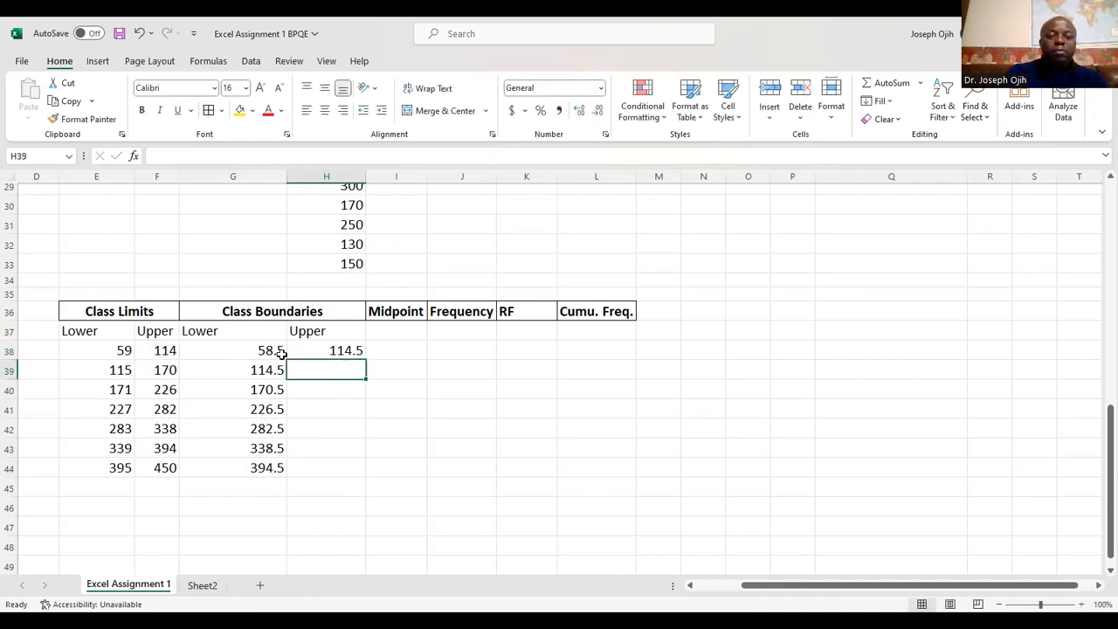
pyautogui.click(319, 350)
pyautogui.moveTo(365, 360); pyautogui.dragTo(365, 476)
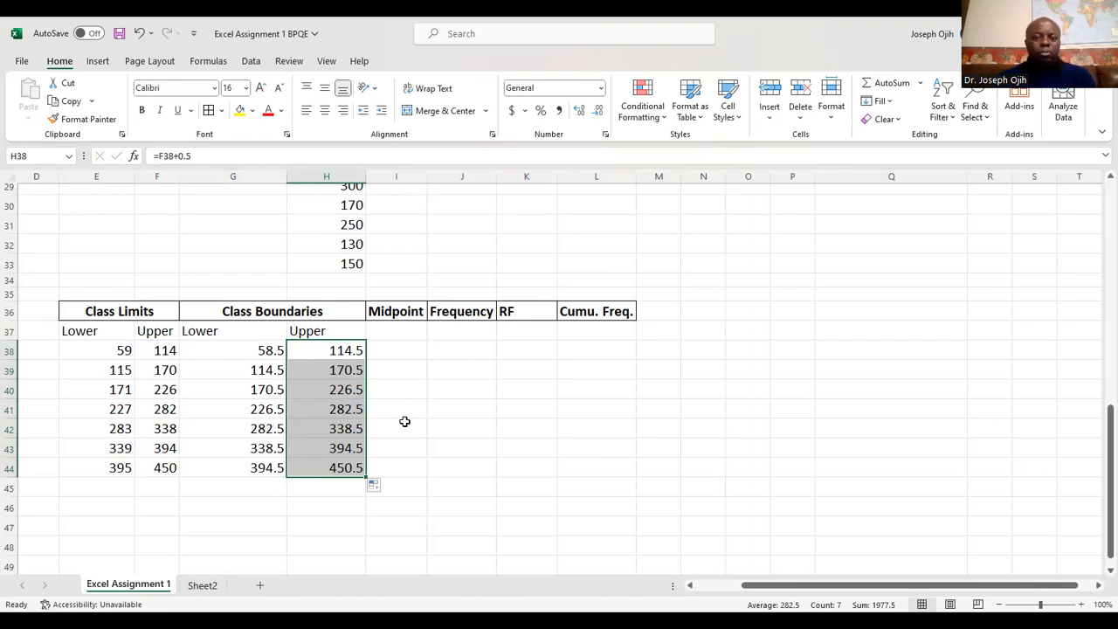
# Compute the class midpoints in I38 with =(E38+F38)/2 and fill the formula down to I44
pyautogui.click(399, 330)
pyautogui.click(393, 348)
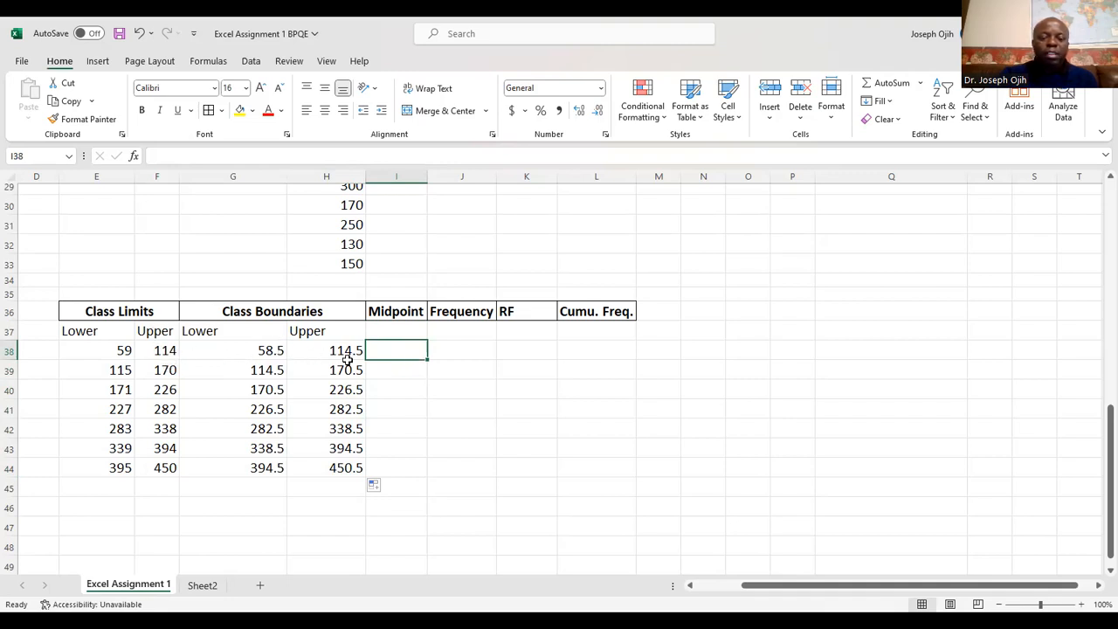
pyautogui.write('=')
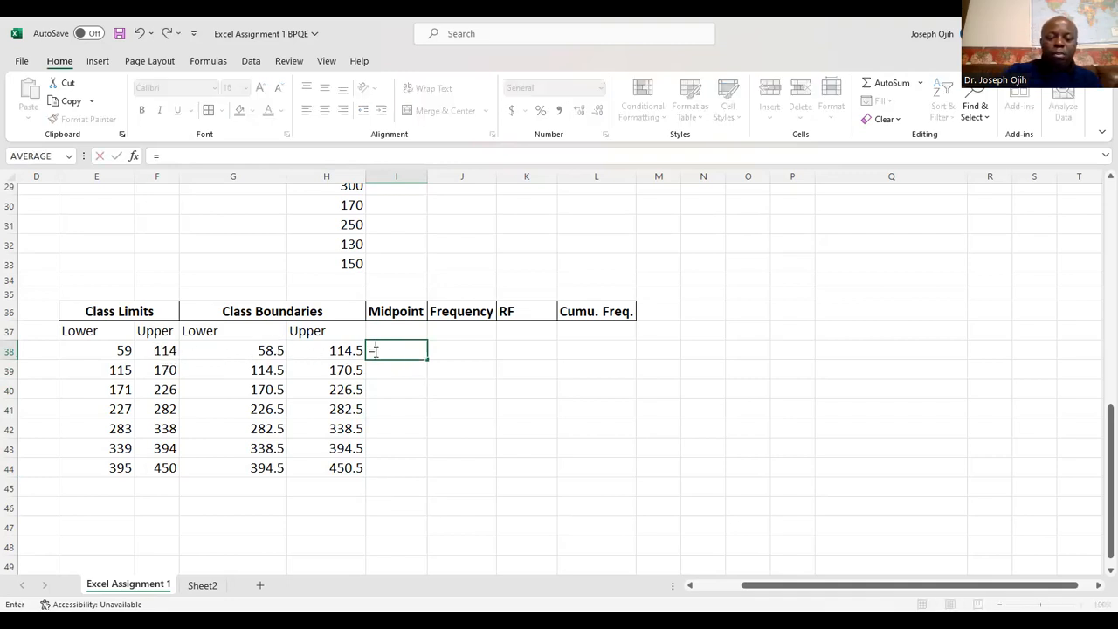
pyautogui.write('(')
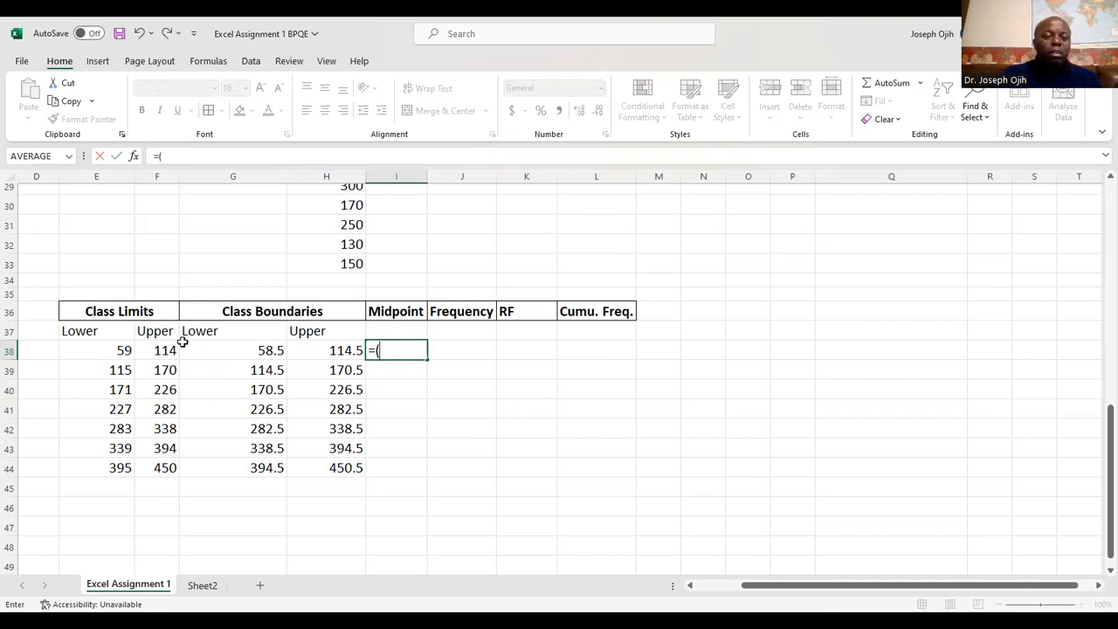
pyautogui.click(106, 350)
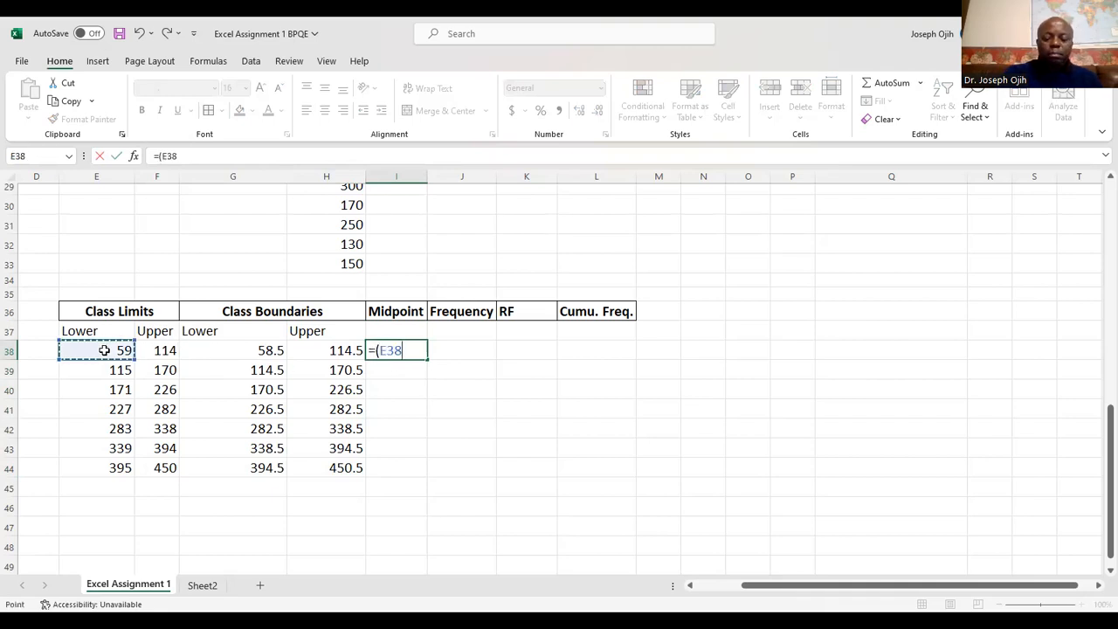
pyautogui.write('+')
pyautogui.click(157, 350)
pyautogui.write(')')
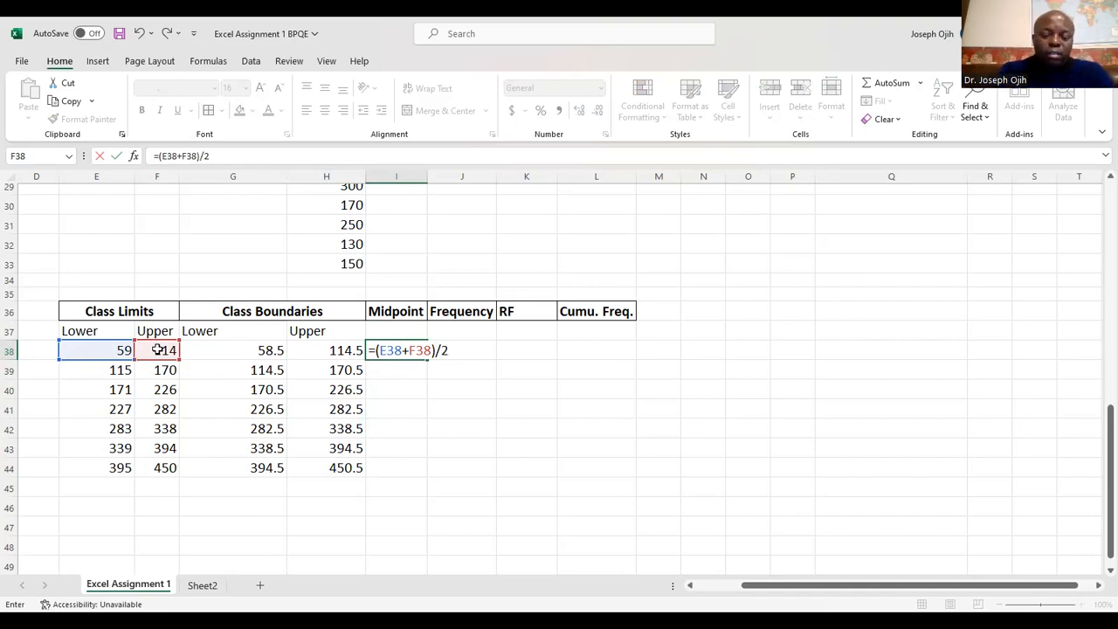
pyautogui.write('/2')
pyautogui.press('Return')
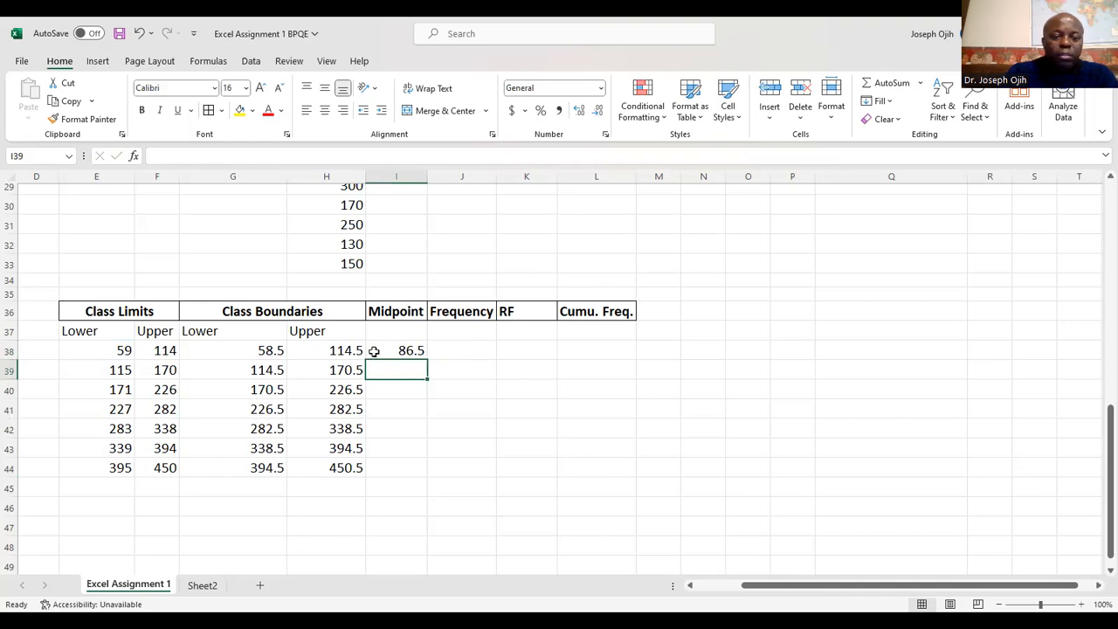
pyautogui.click(401, 351)
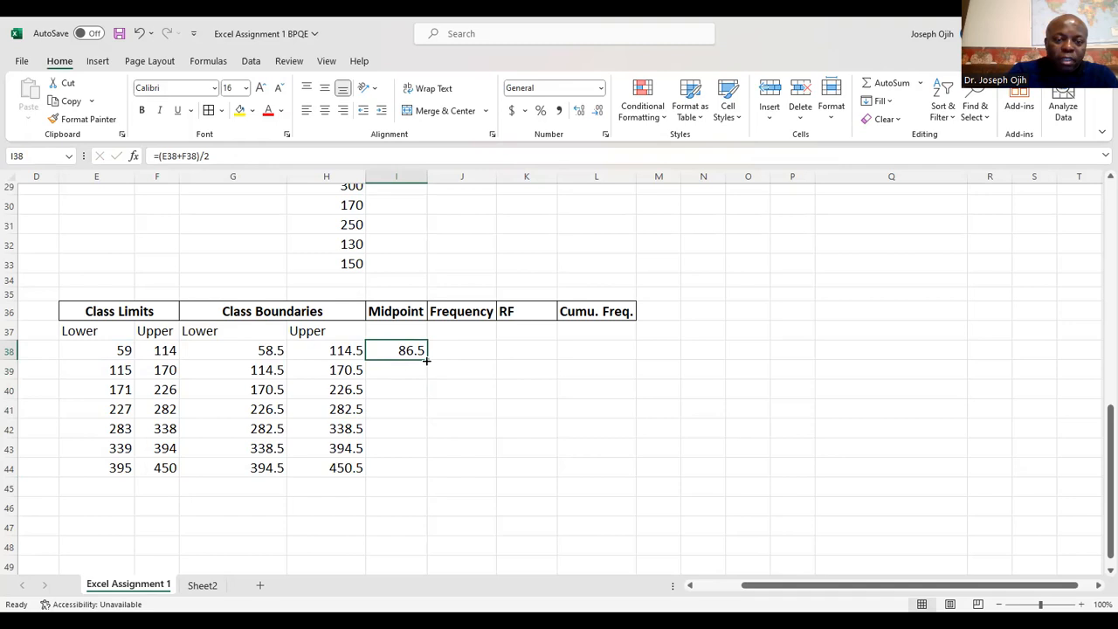
pyautogui.moveTo(426, 360); pyautogui.dragTo(425, 460)
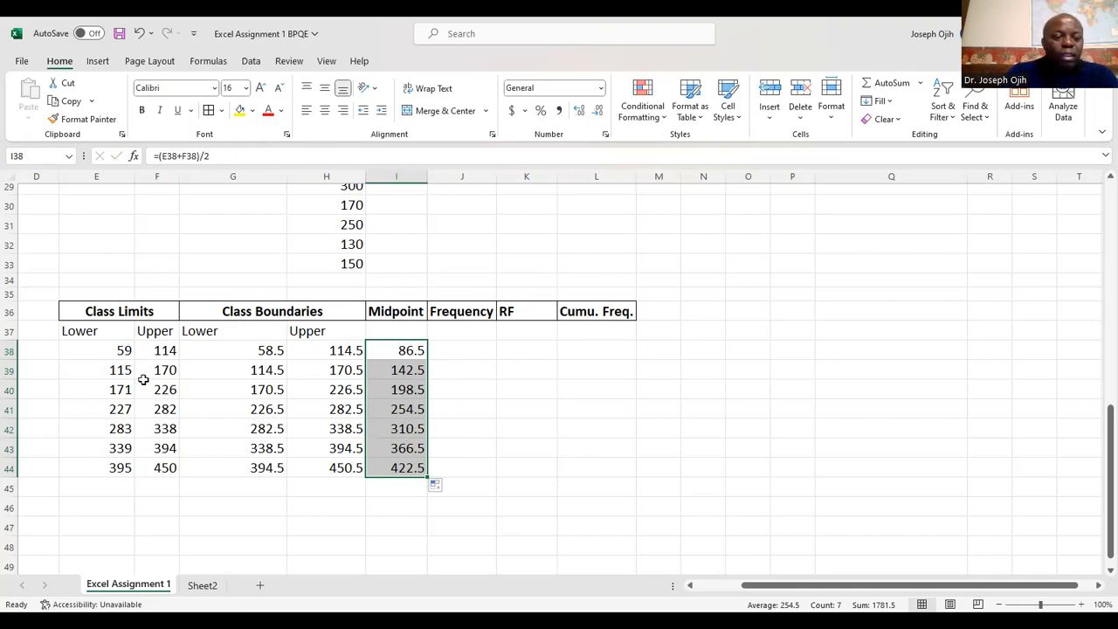
# Sort the GPS prices in H4:H33 from smallest to largest and look over the sorted list
pyautogui.click(463, 351)
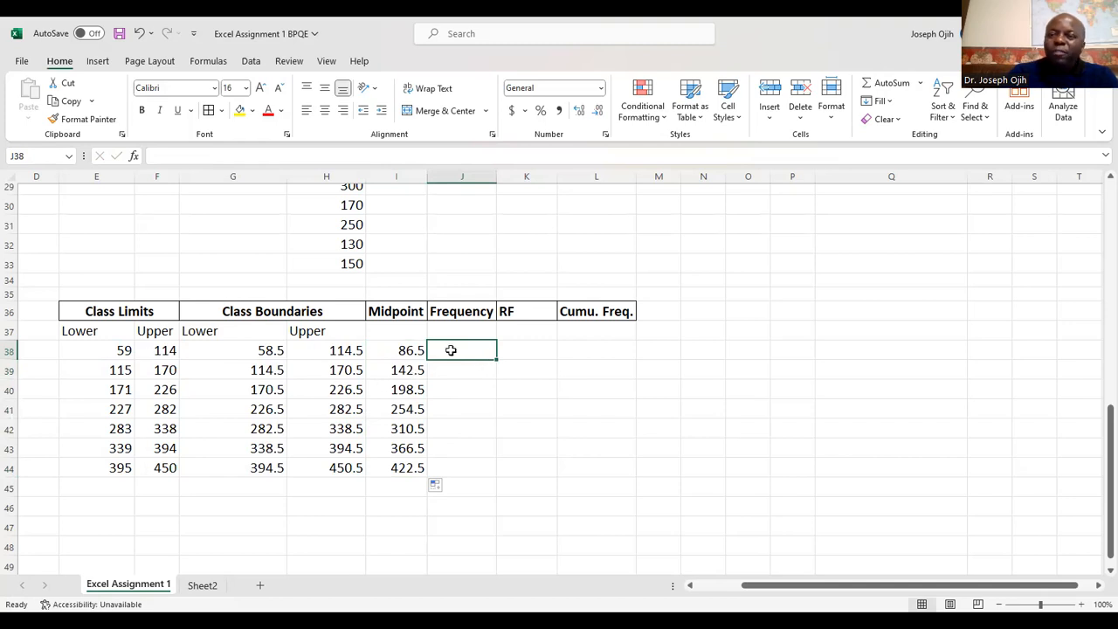
pyautogui.scroll(9, 449, 351)
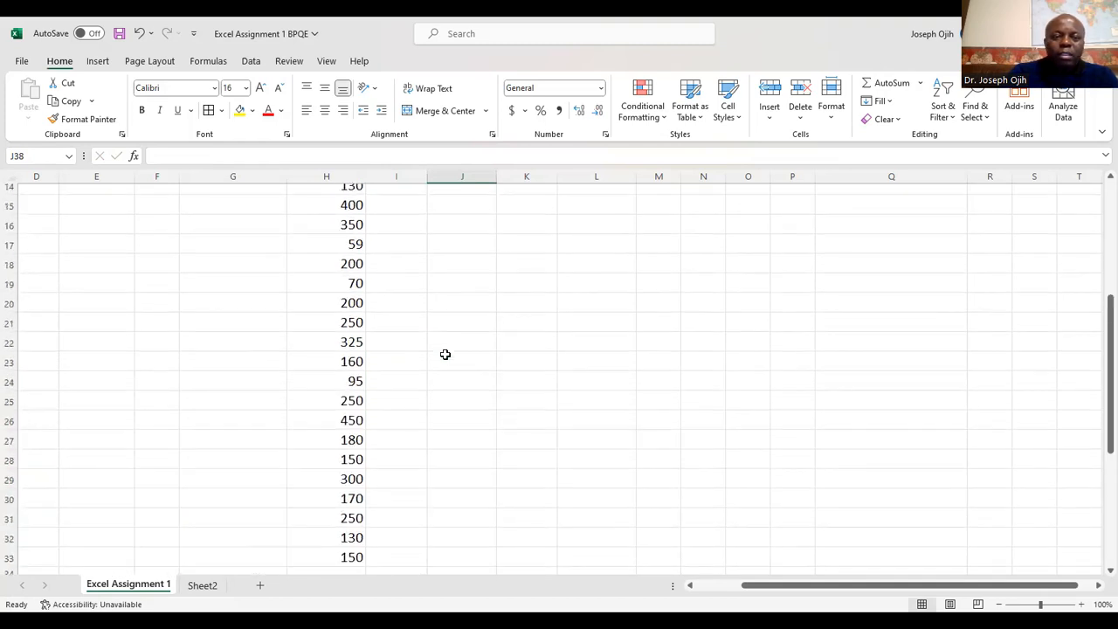
pyautogui.moveTo(354, 241); pyautogui.dragTo(358, 509)
pyautogui.scroll(3, 398, 409)
pyautogui.scroll(3, 397, 409)
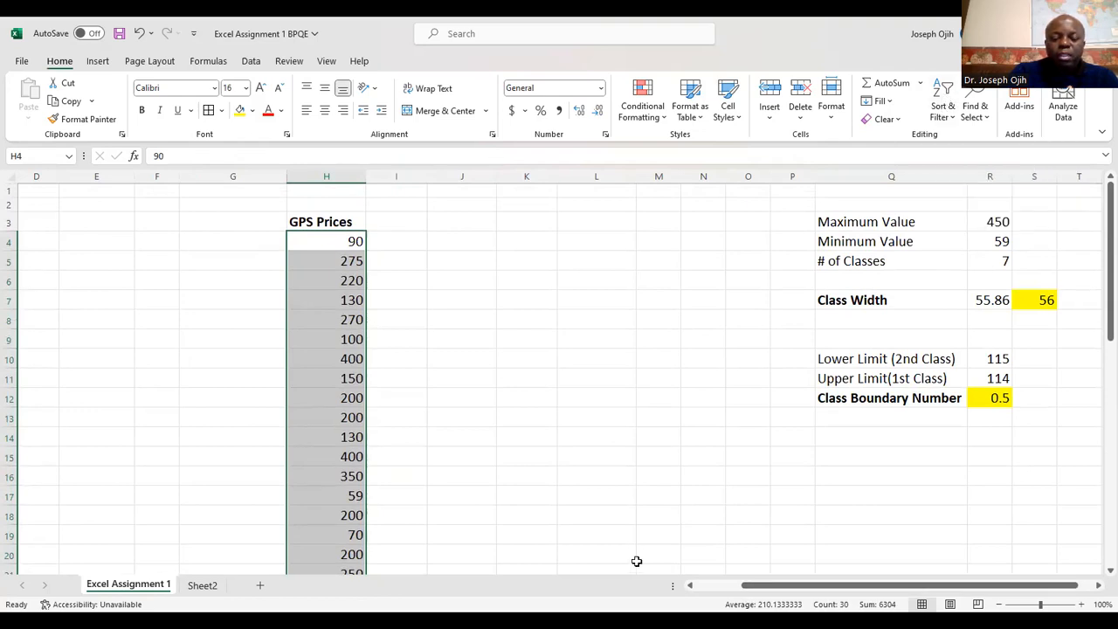
pyautogui.click(477, 91)
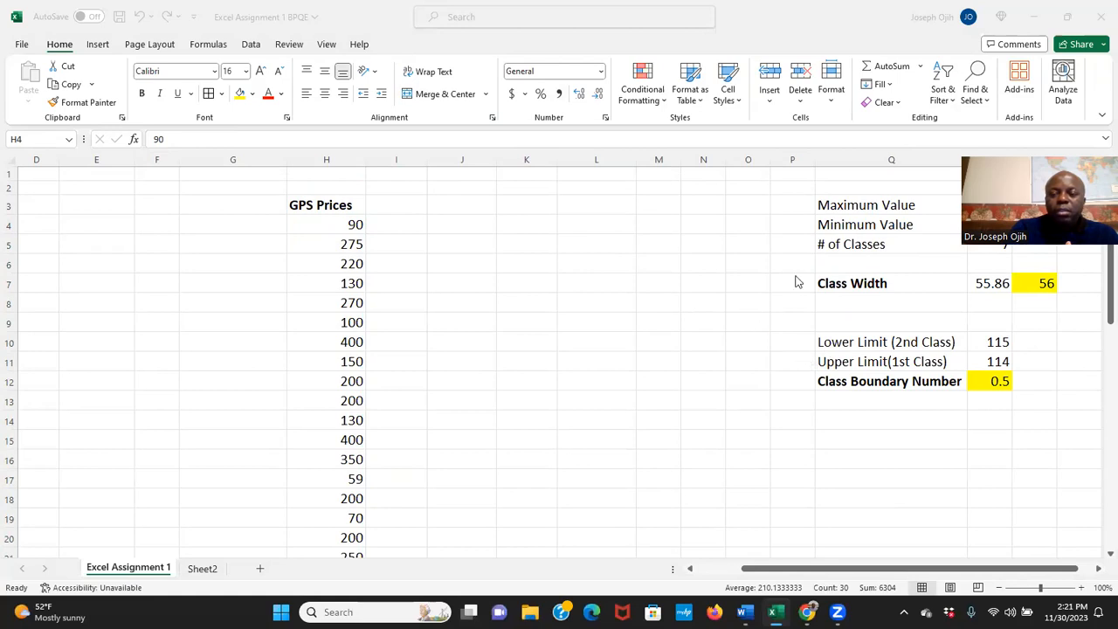
pyautogui.click(945, 89)
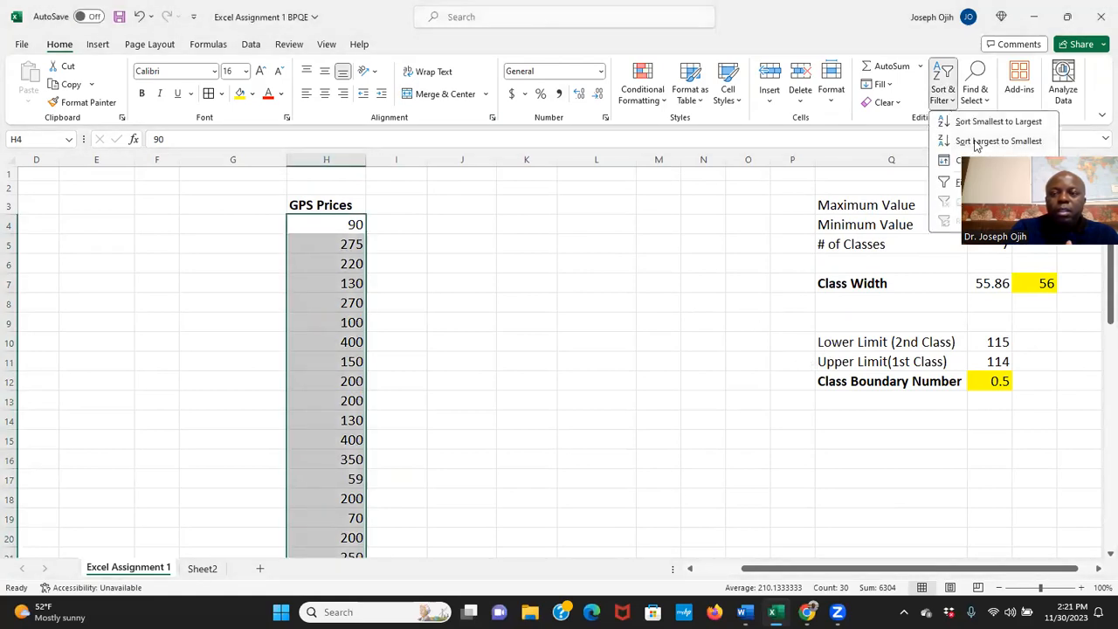
pyautogui.click(1018, 125)
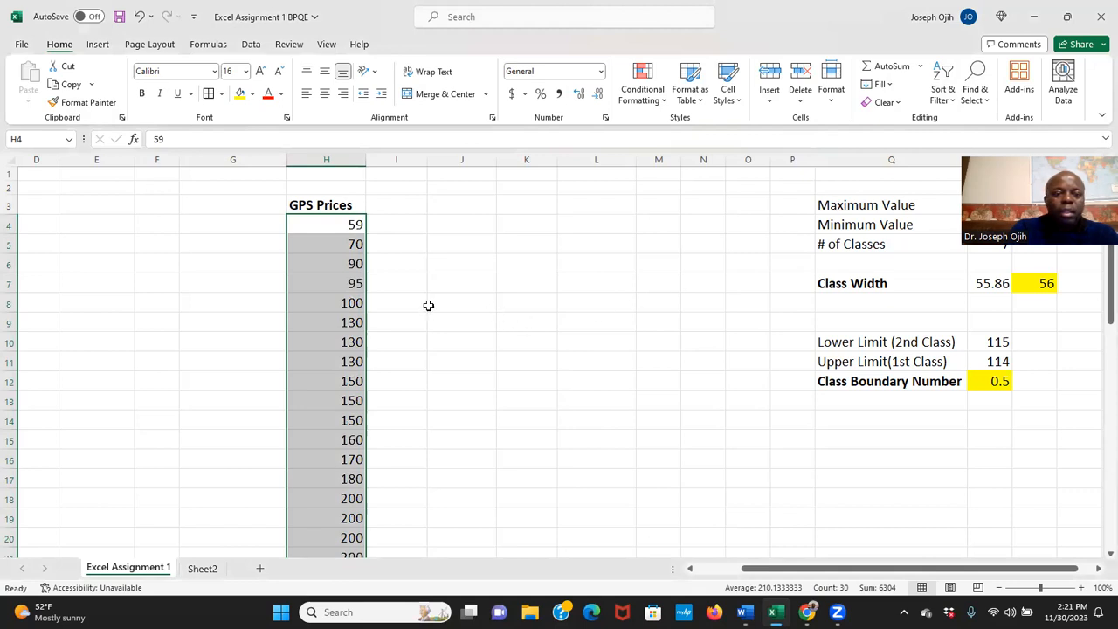
pyautogui.scroll(-5, 369, 299)
pyautogui.scroll(5, 368, 301)
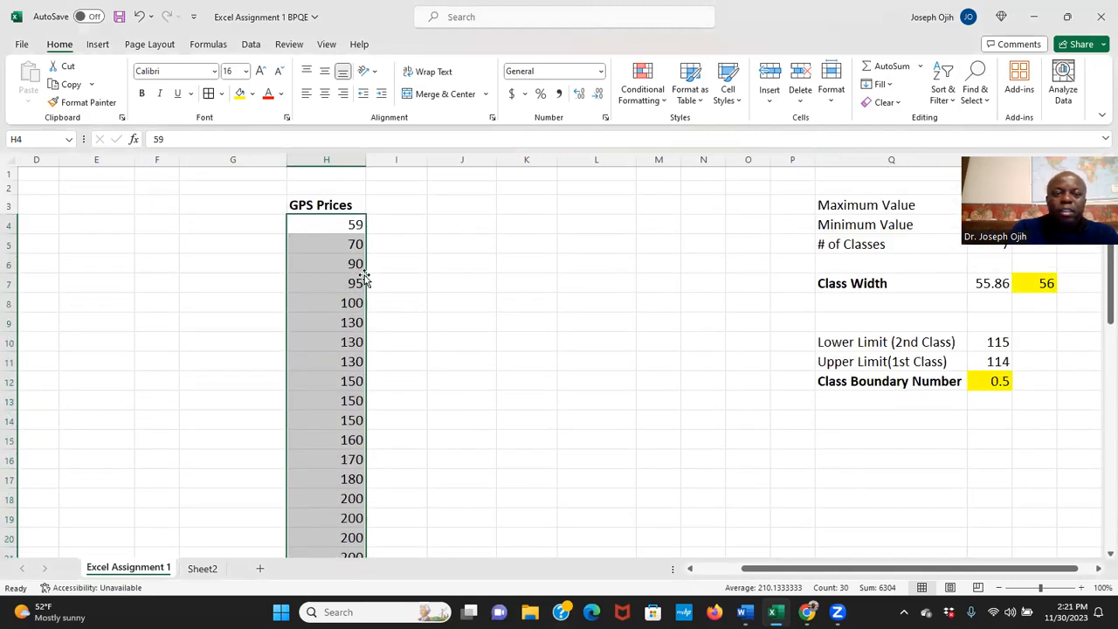
# Count the sorted GPS prices that fall in the 59–114 class and enter 5 as its frequency in J38
pyautogui.scroll(-8, 384, 284)
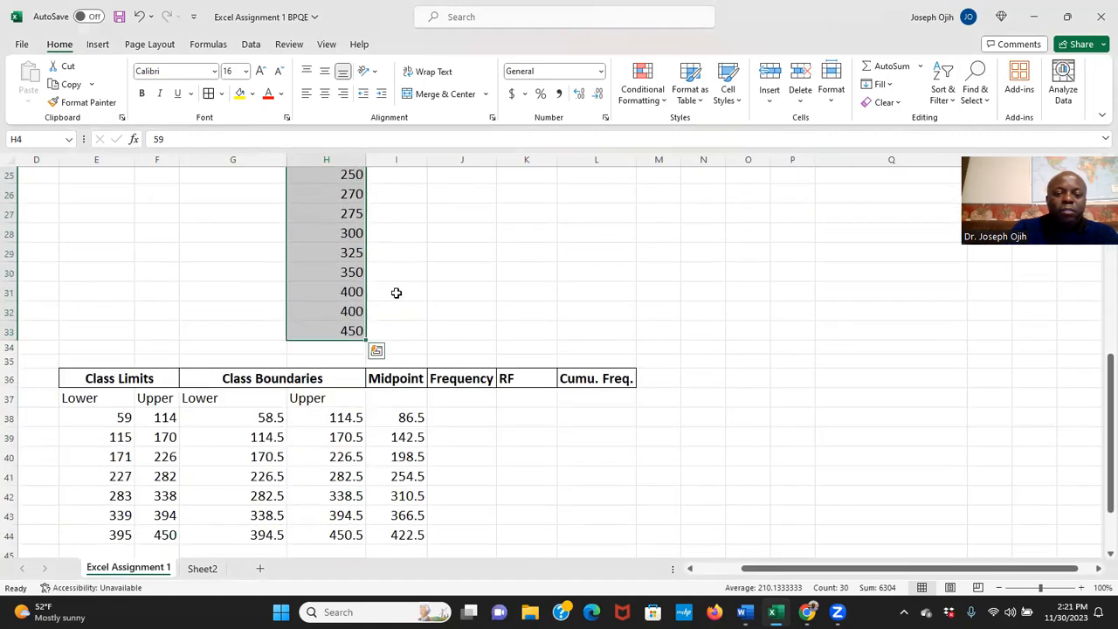
pyautogui.click(460, 411)
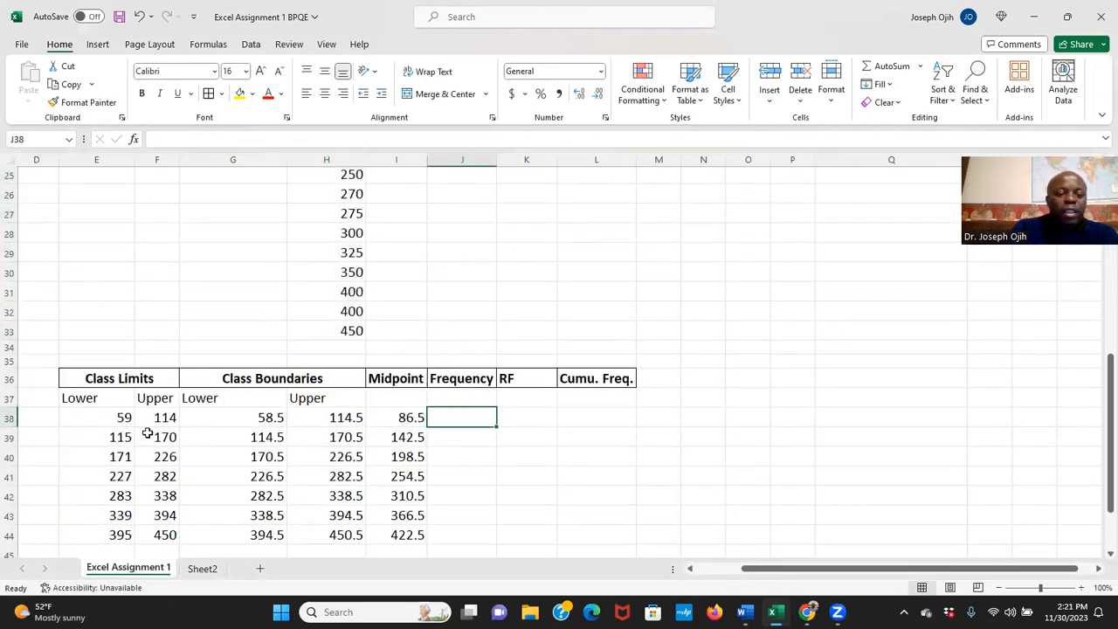
pyautogui.scroll(5, 248, 349)
pyautogui.scroll(3, 249, 350)
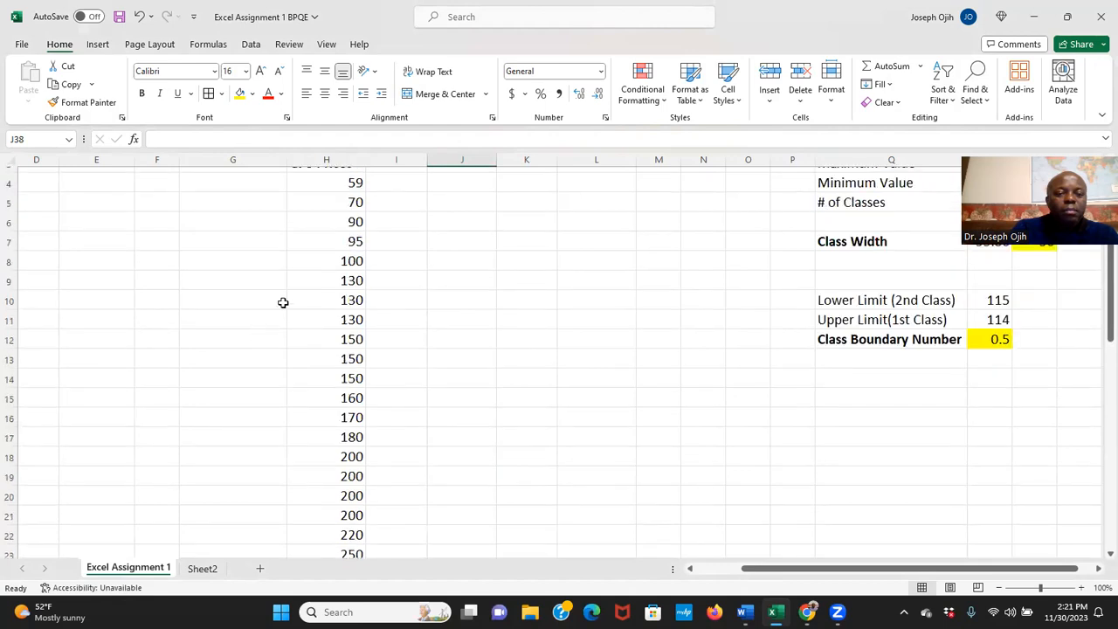
pyautogui.click(330, 227)
pyautogui.click(333, 247)
pyautogui.click(335, 268)
pyautogui.click(340, 284)
pyautogui.click(337, 304)
pyautogui.scroll(-9, 410, 289)
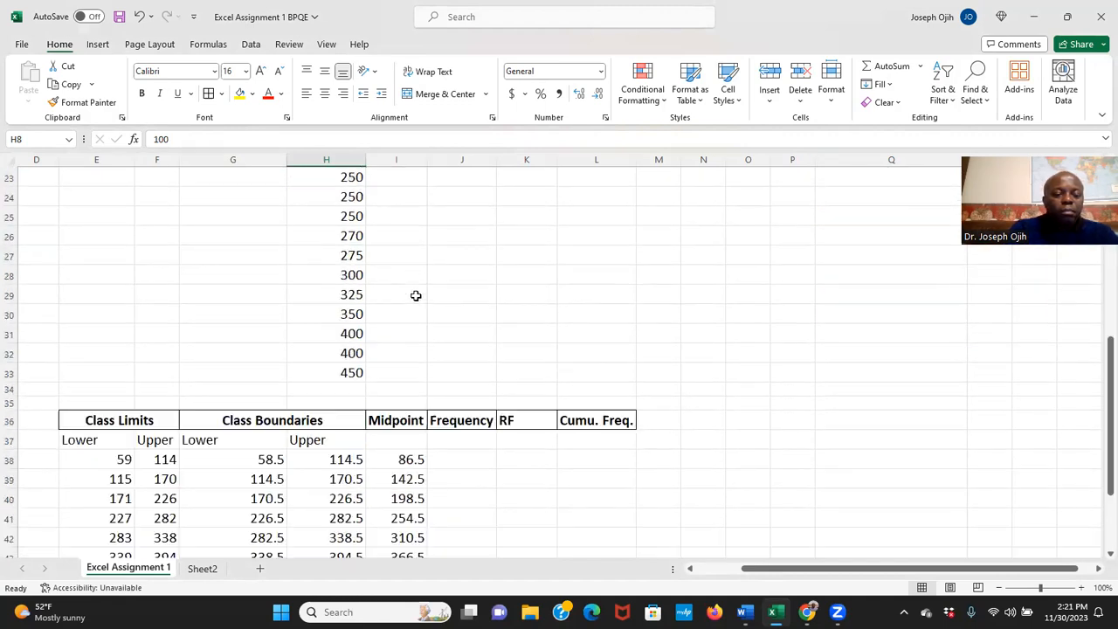
pyautogui.click(452, 336)
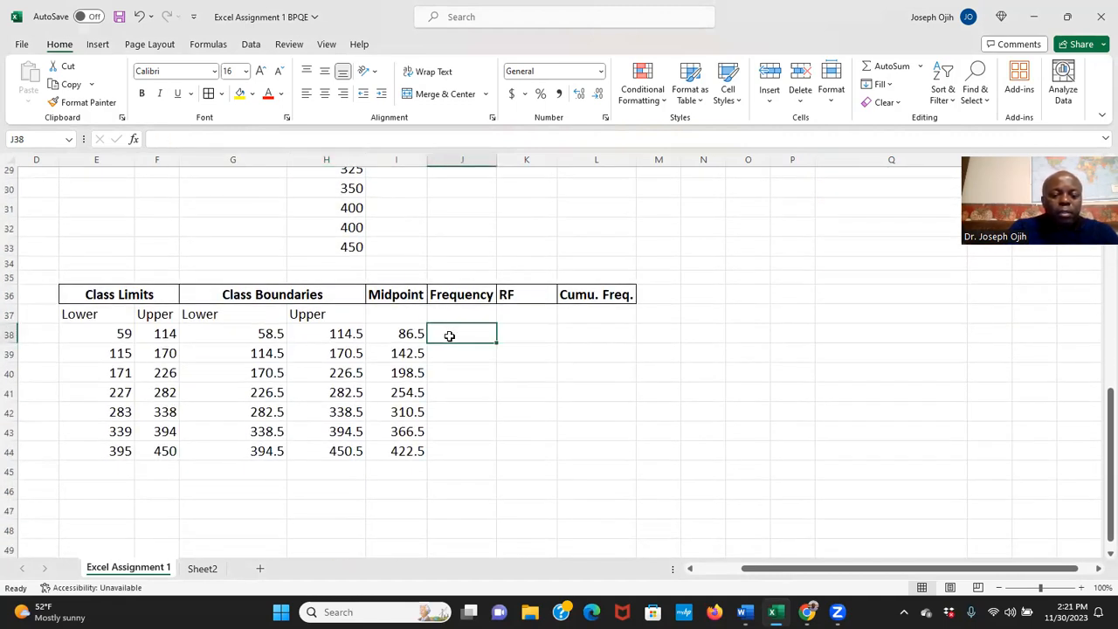
pyautogui.write('5')
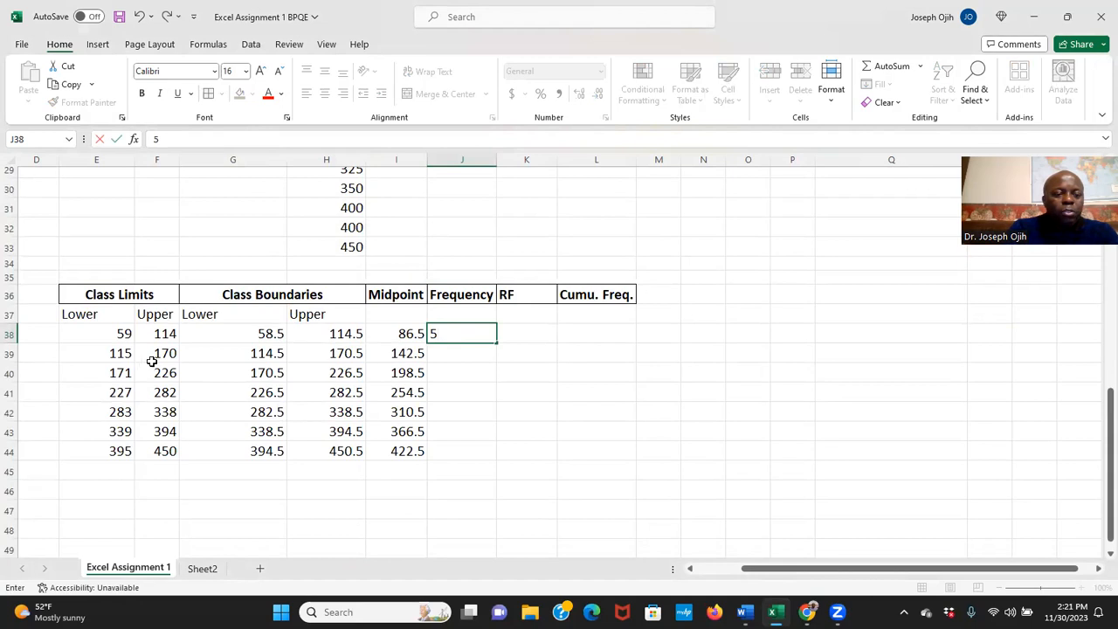
# Count the GPS prices that fall in the 115–170 class and enter 8 as its frequency in J39
pyautogui.scroll(9, 354, 280)
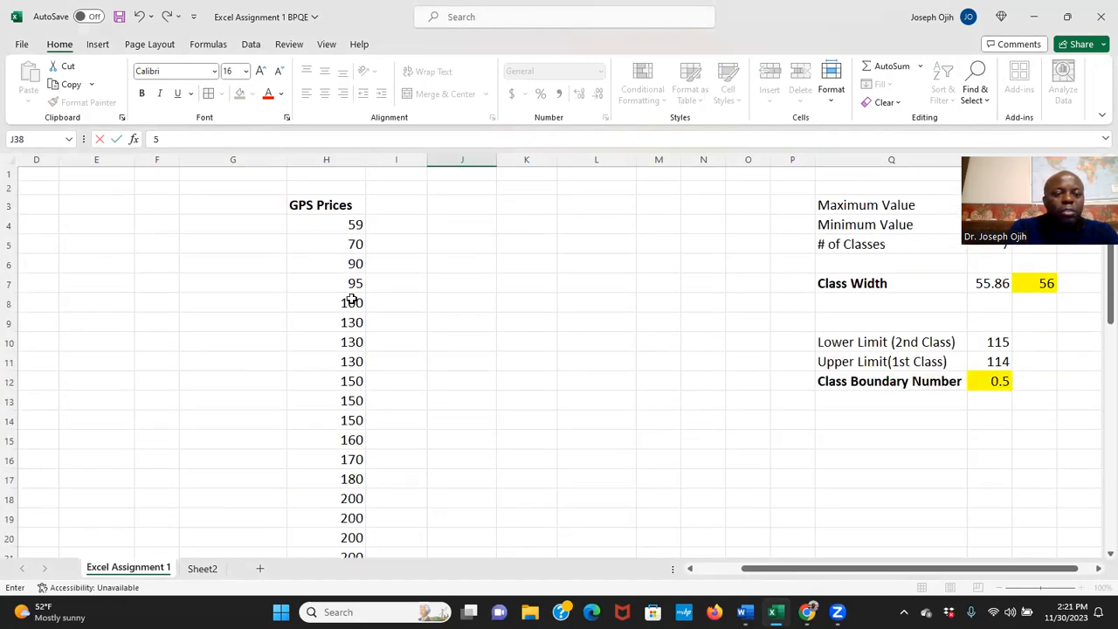
pyautogui.click(352, 298)
pyautogui.scroll(-2, 352, 295)
pyautogui.click(347, 237)
pyautogui.click(348, 265)
pyautogui.click(350, 278)
pyautogui.click(351, 298)
pyautogui.click(352, 317)
pyautogui.click(354, 337)
pyautogui.click(353, 357)
pyautogui.click(349, 375)
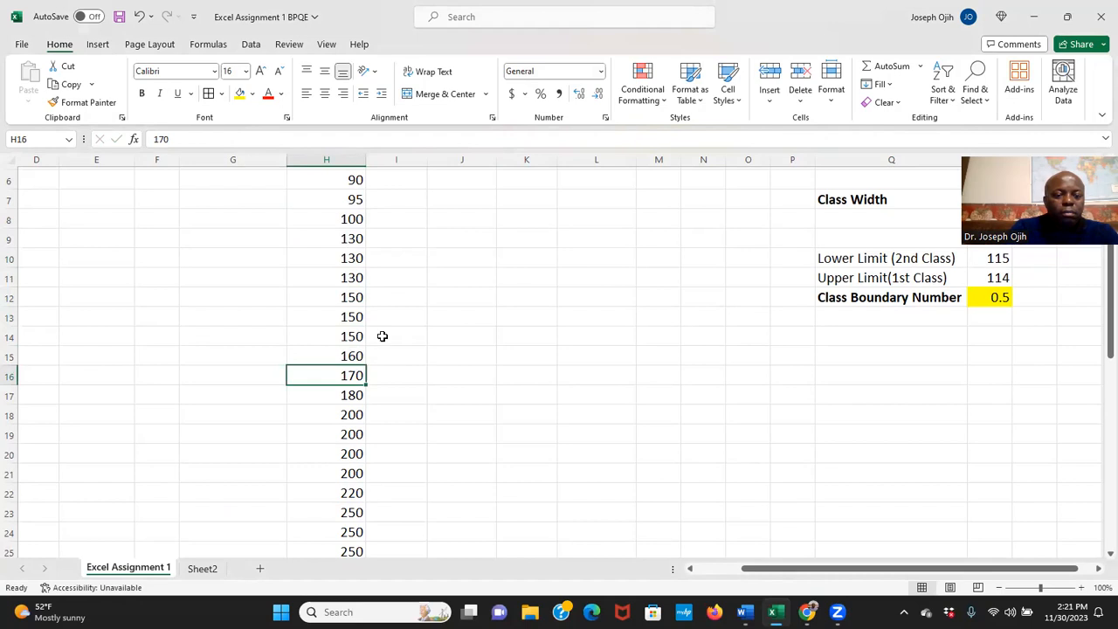
pyautogui.scroll(-1, 383, 337)
pyautogui.scroll(-6, 385, 335)
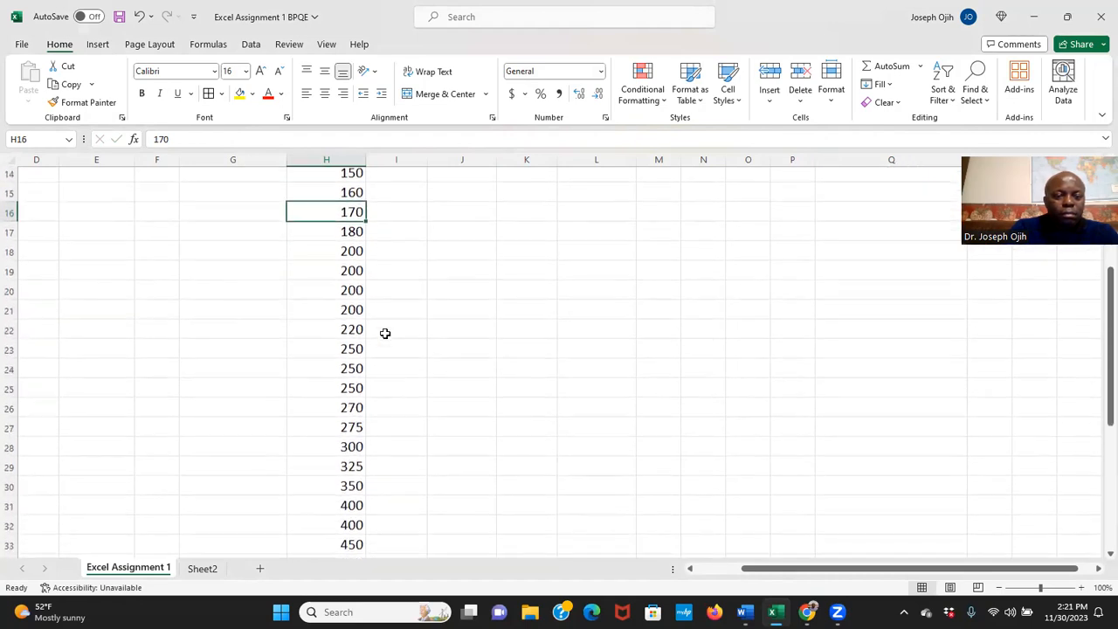
pyautogui.click(456, 395)
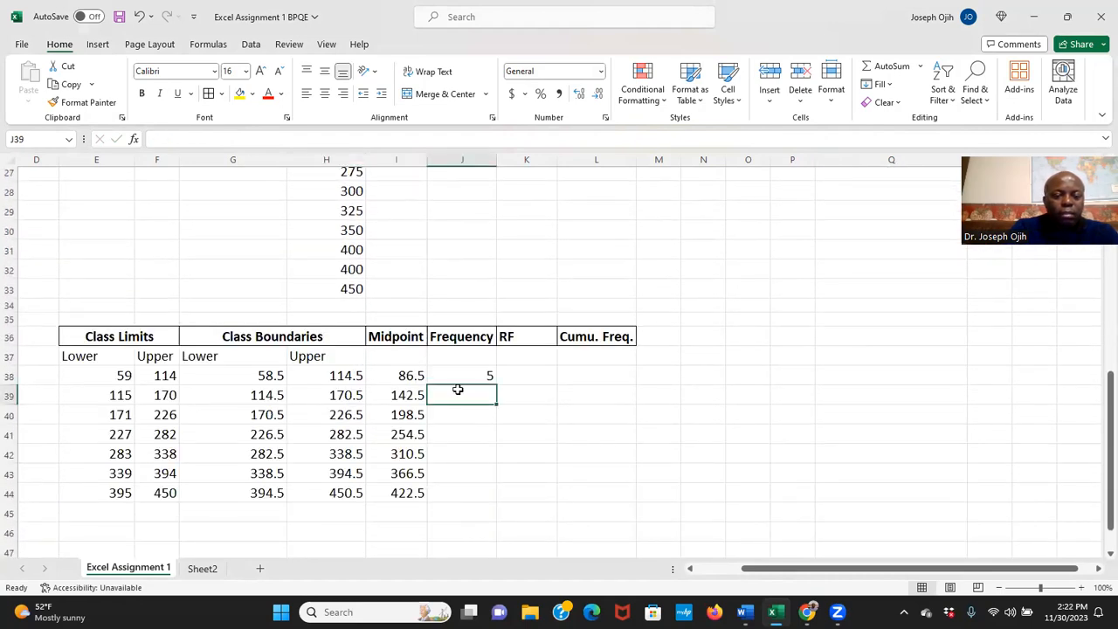
pyautogui.write('8')
pyautogui.click(456, 416)
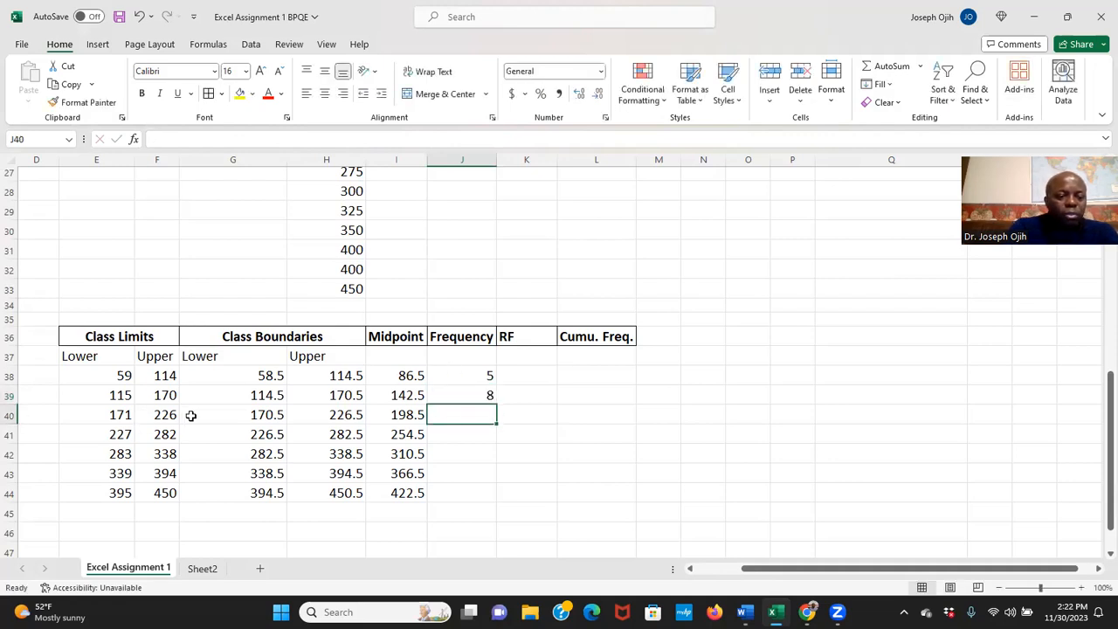
# Count the GPS prices that fall in the 171–226 class and enter 6 as its frequency in J40
pyautogui.scroll(6, 395, 325)
pyautogui.scroll(-2, 389, 320)
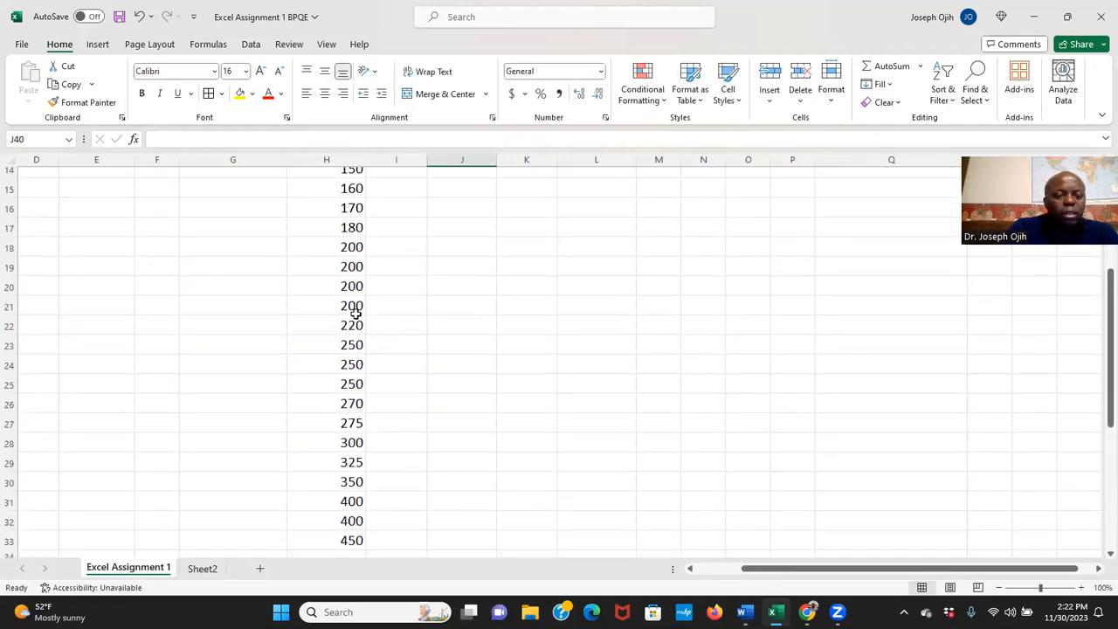
pyautogui.click(345, 228)
pyautogui.click(350, 247)
pyautogui.click(352, 266)
pyautogui.click(349, 286)
pyautogui.click(350, 305)
pyautogui.click(352, 327)
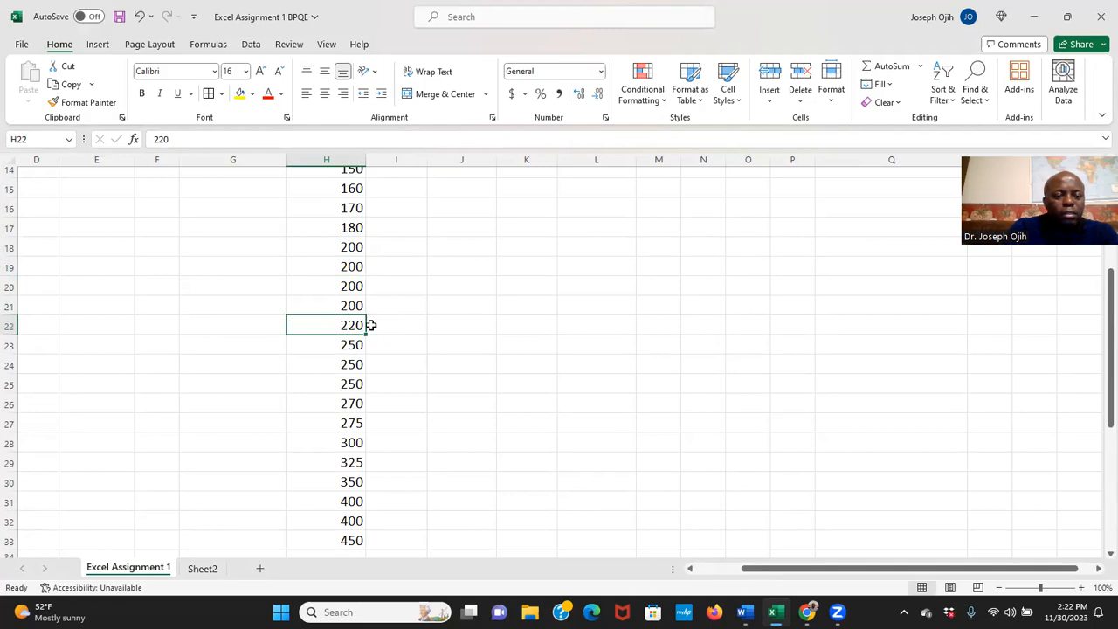
pyautogui.scroll(-7, 372, 325)
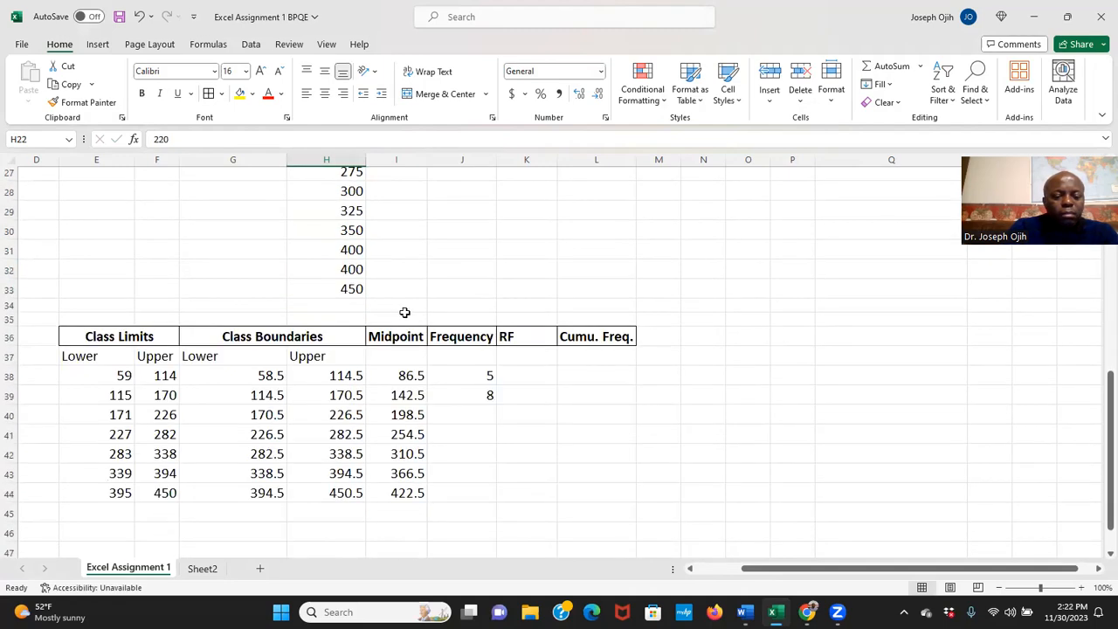
pyautogui.click(456, 289)
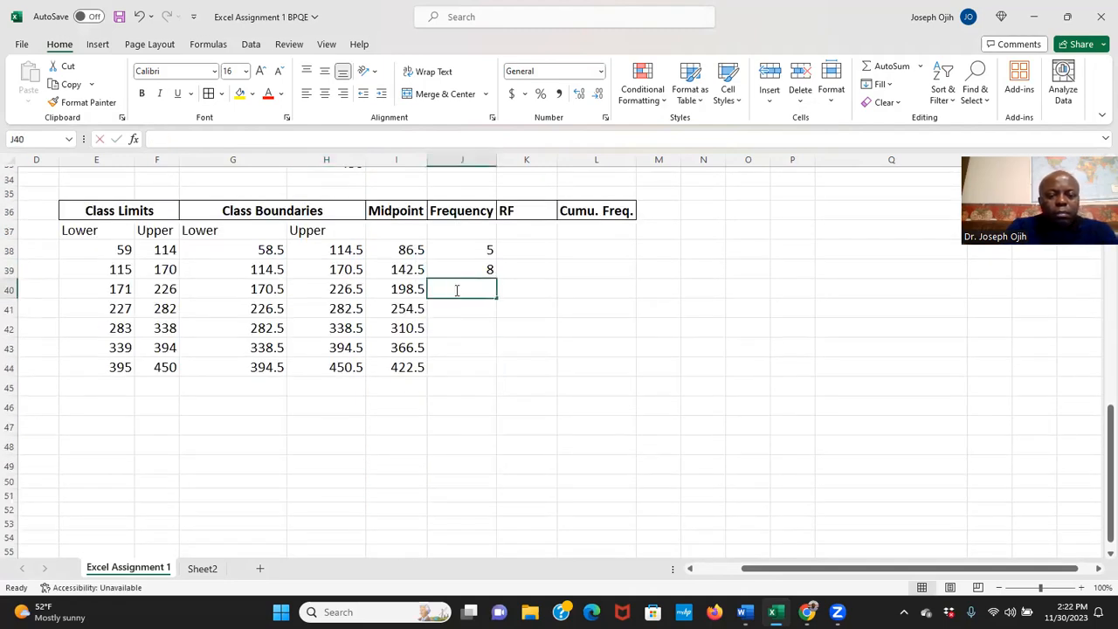
pyautogui.write('6')
pyautogui.press('Return')
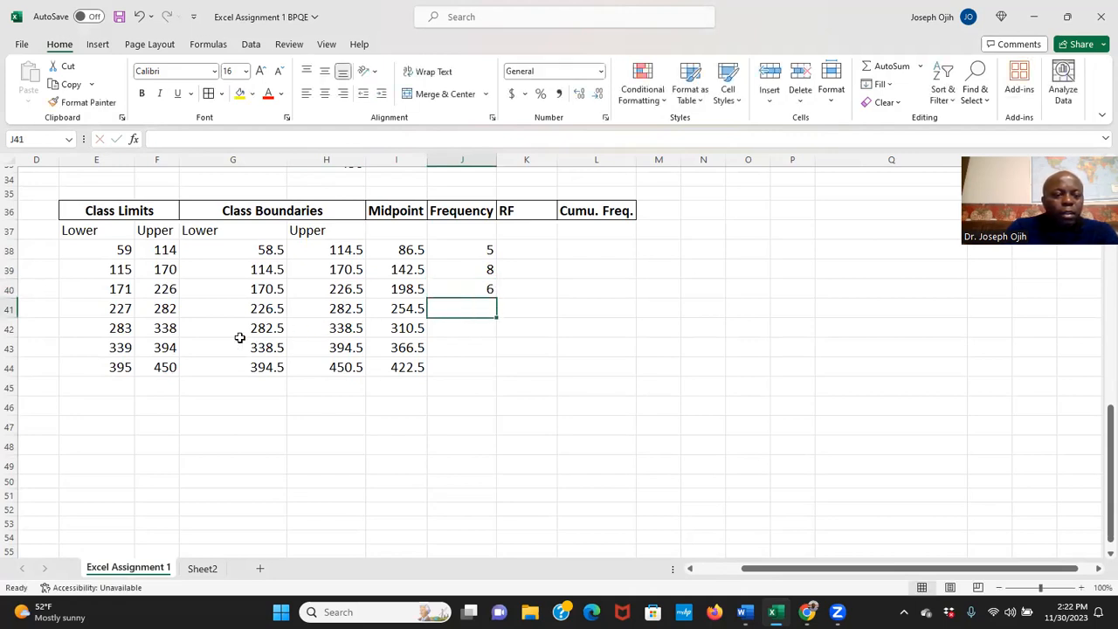
# Count the GPS prices that fall in the 227–282 class and enter 5 as its frequency in J41
pyautogui.scroll(4, 411, 242)
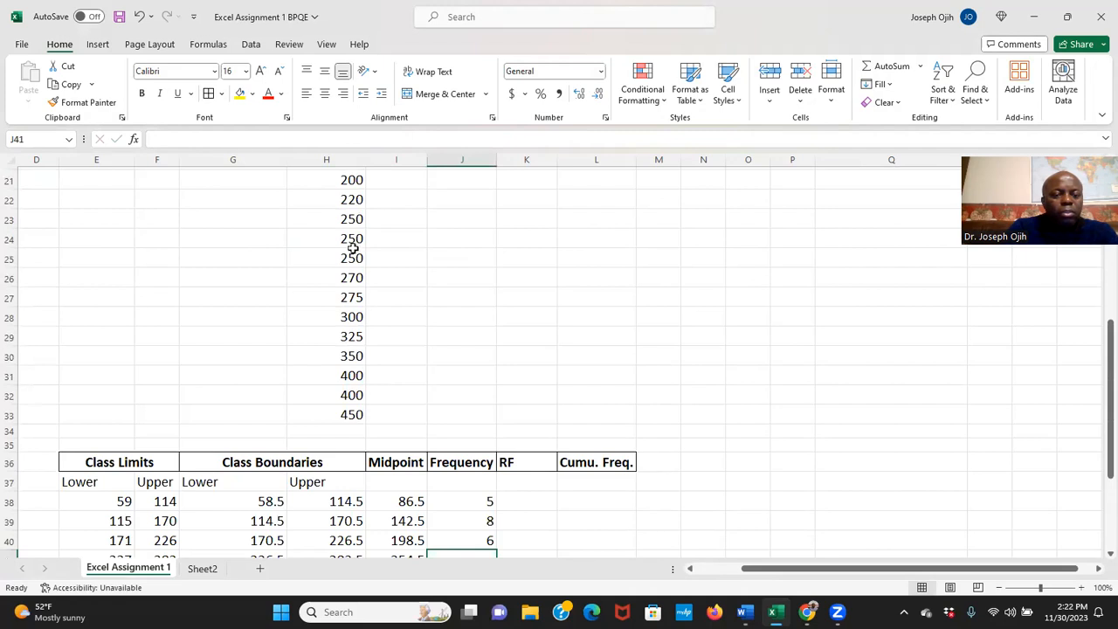
pyautogui.click(350, 218)
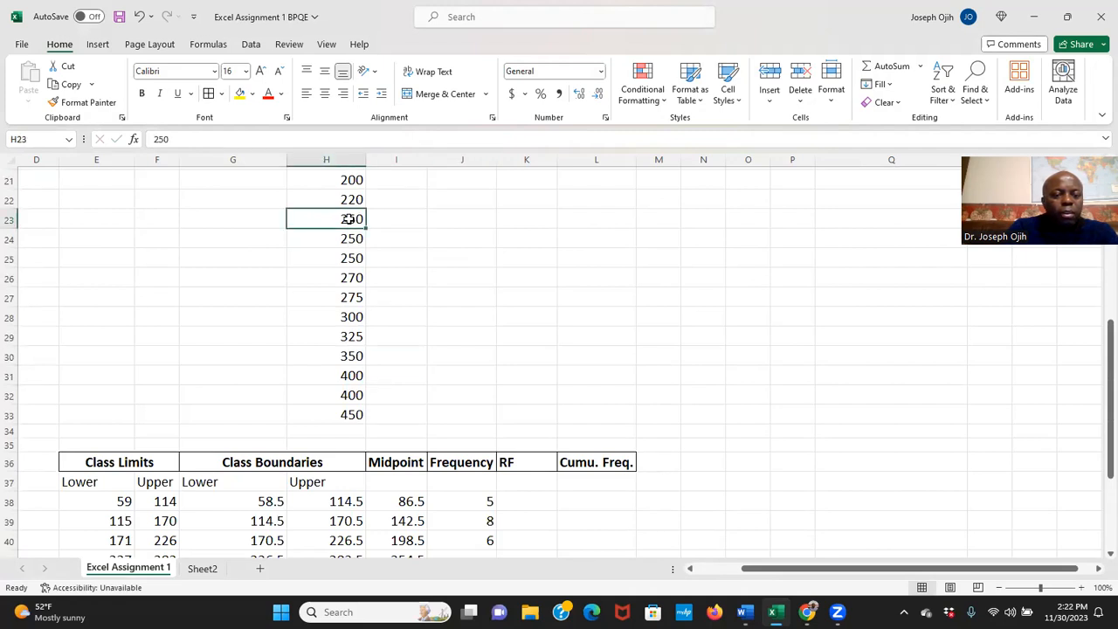
pyautogui.click(354, 238)
pyautogui.click(354, 259)
pyautogui.click(355, 278)
pyautogui.click(358, 297)
pyautogui.scroll(-3, 358, 297)
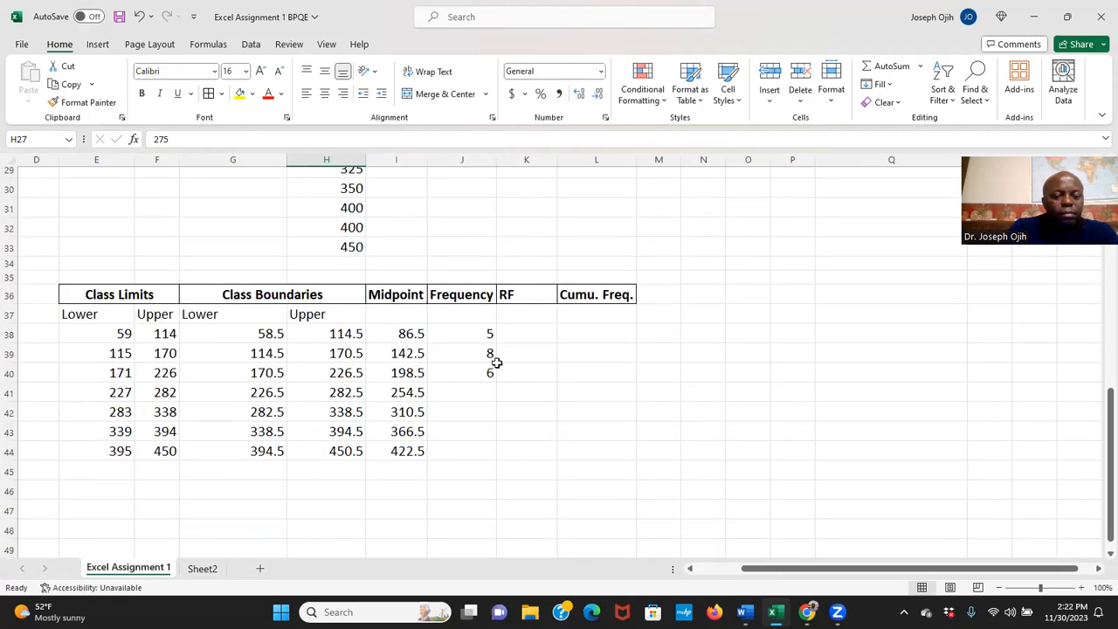
pyautogui.click(467, 389)
pyautogui.write('5')
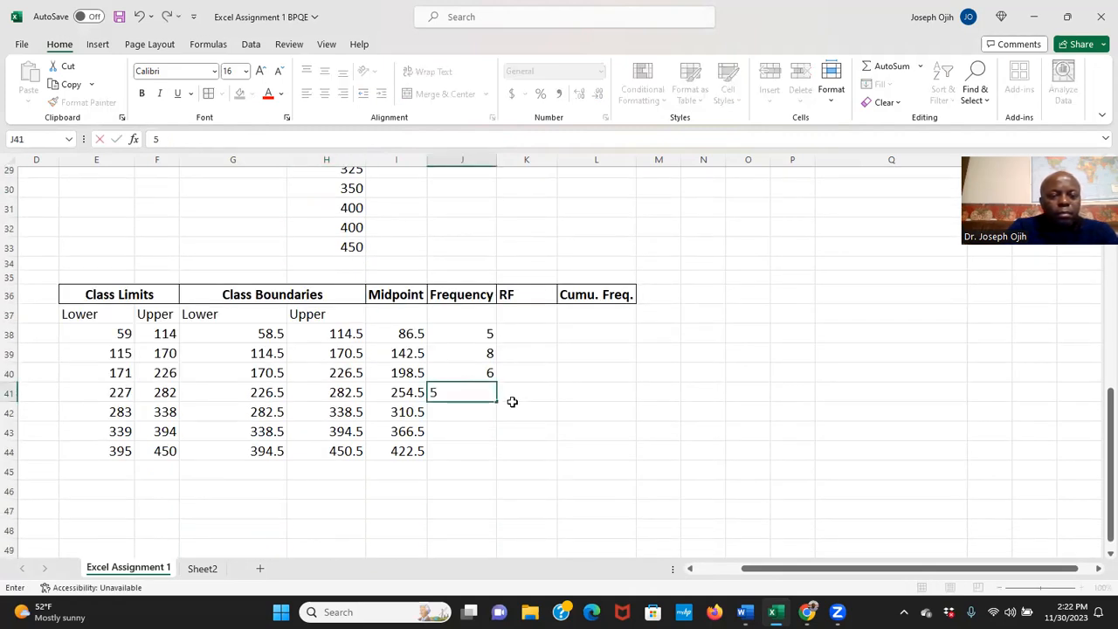
pyautogui.click(479, 411)
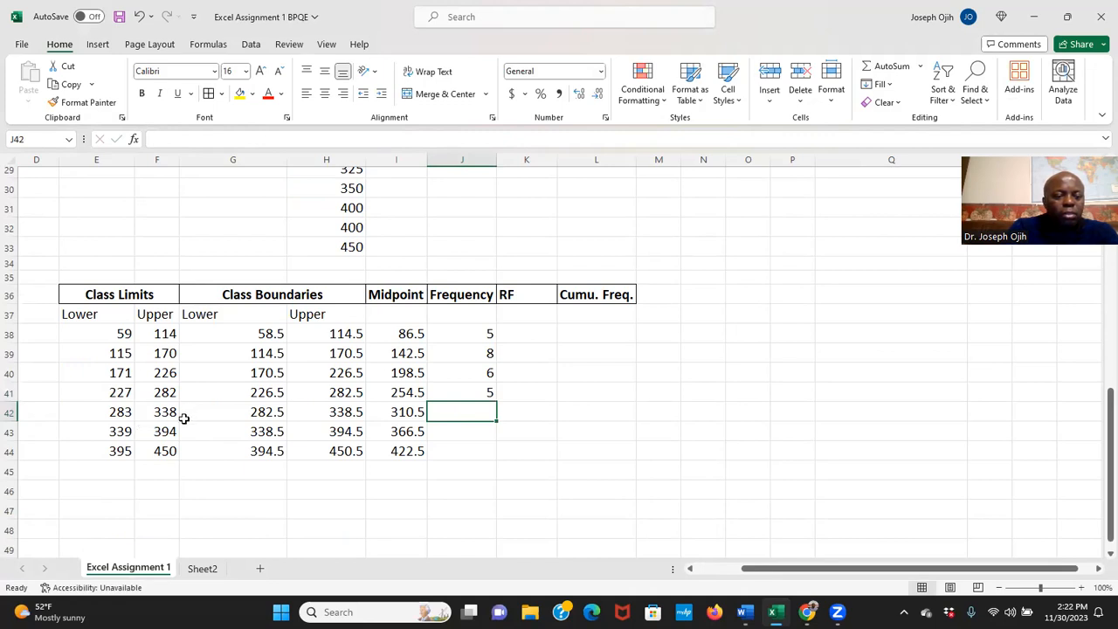
# Check the GPS prices against the 283–338 class and enter 3 as its frequency in J42
pyautogui.scroll(3, 305, 393)
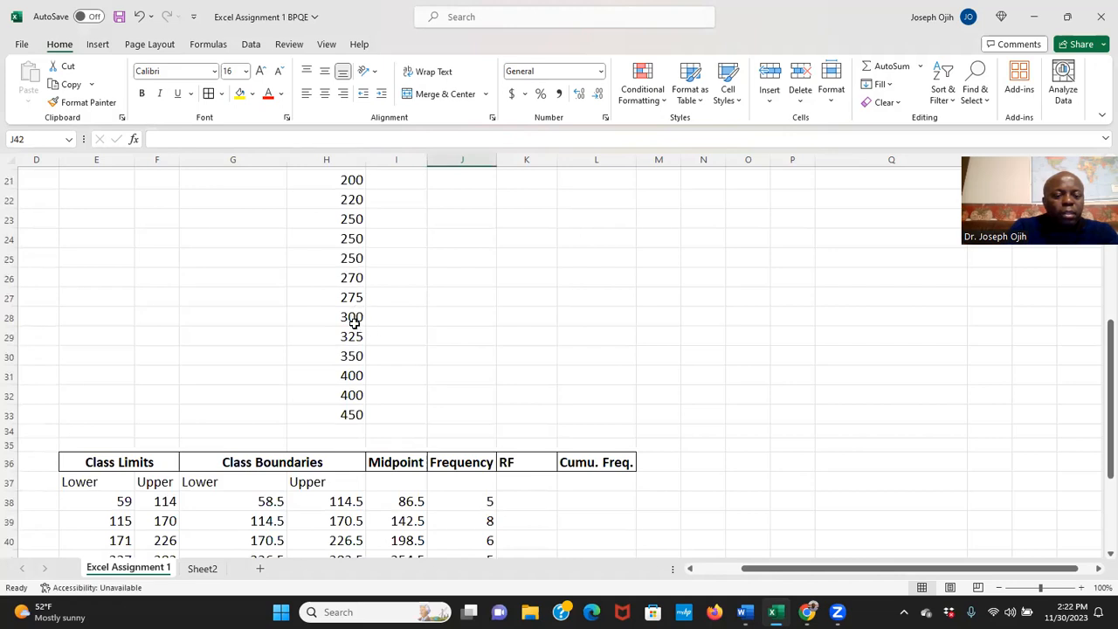
pyautogui.click(353, 321)
pyautogui.click(355, 337)
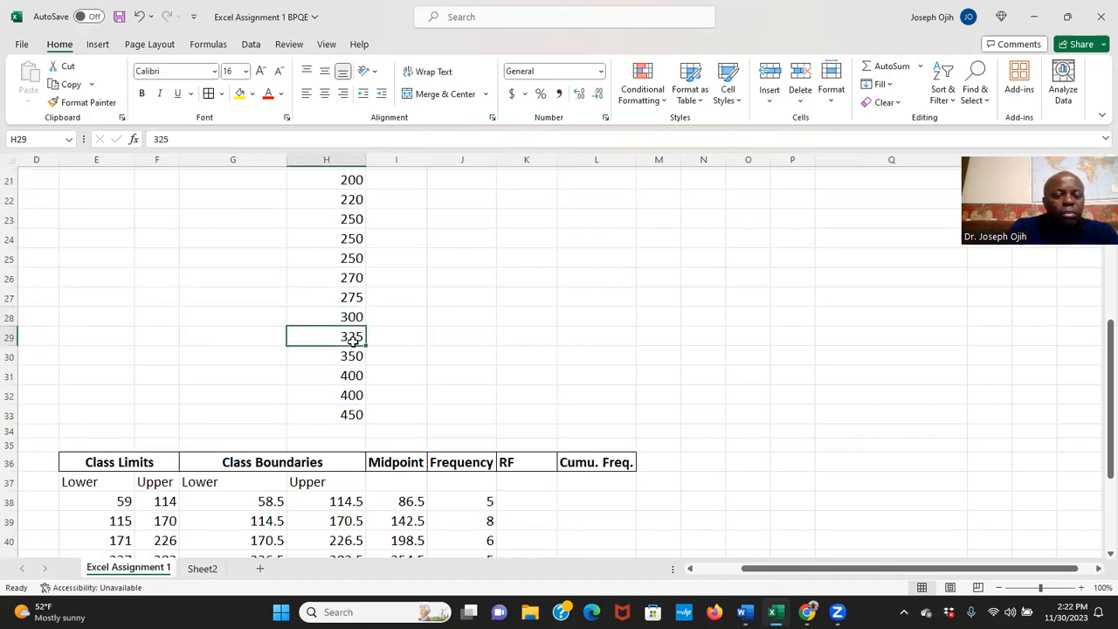
pyautogui.click(352, 357)
pyautogui.scroll(-3, 358, 354)
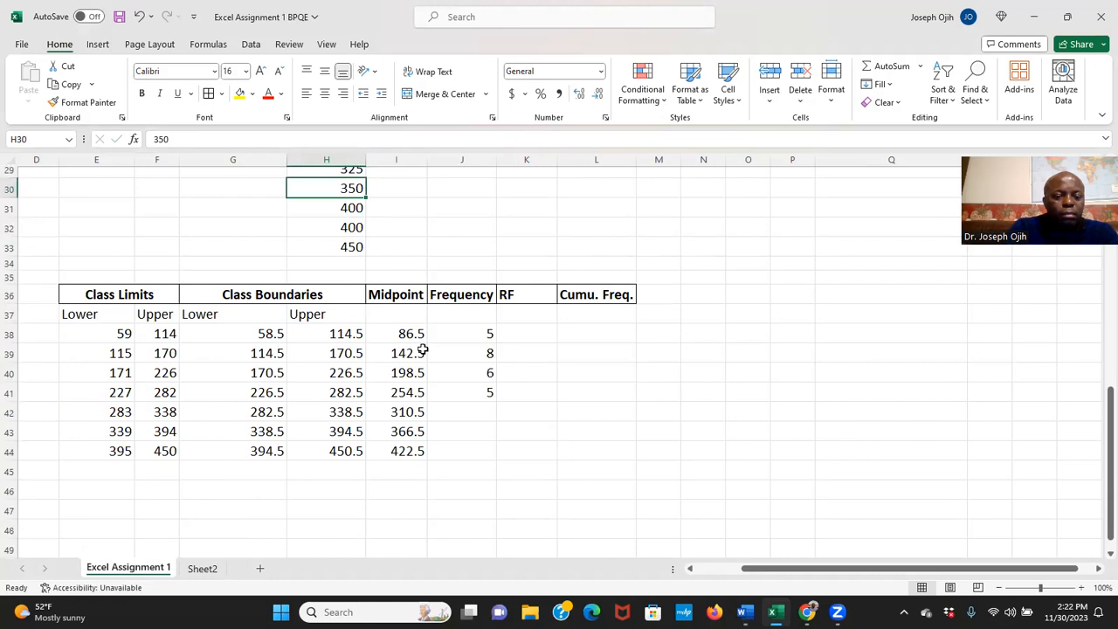
pyautogui.click(467, 412)
pyautogui.write('3')
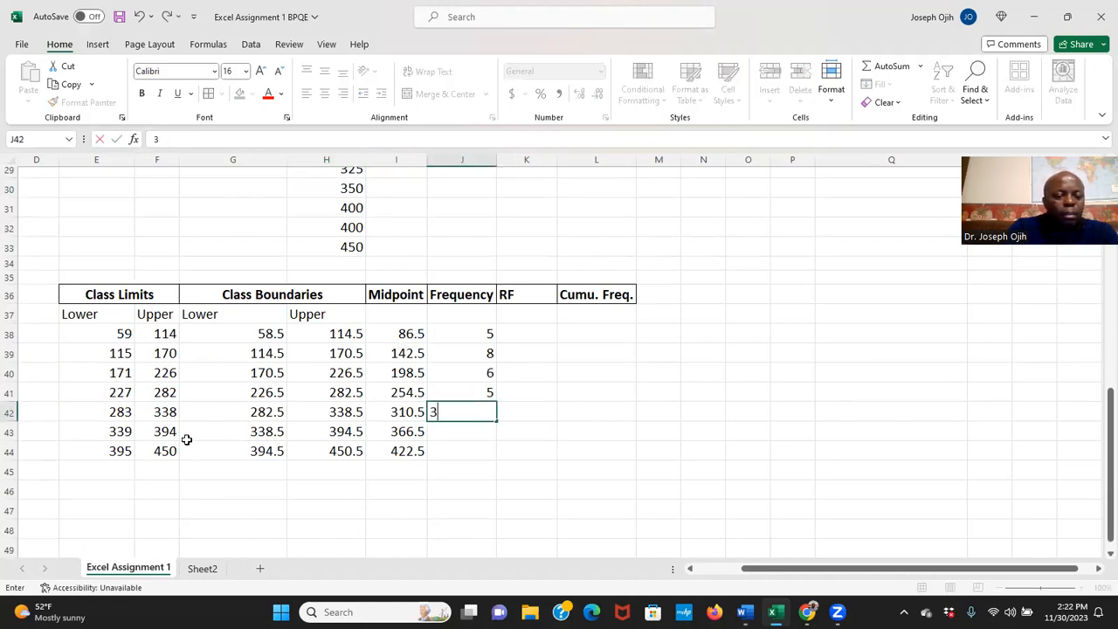
pyautogui.press('Return')
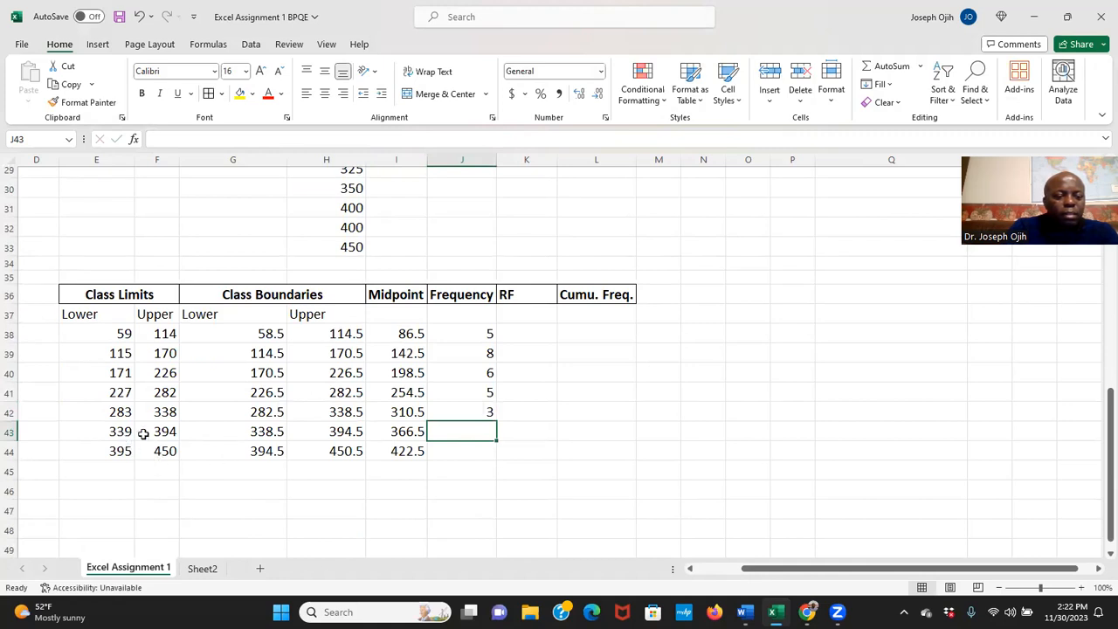
# Count the GPS prices that fall in the 339–394 class and enter 1 as its frequency in J43
pyautogui.scroll(2, 279, 368)
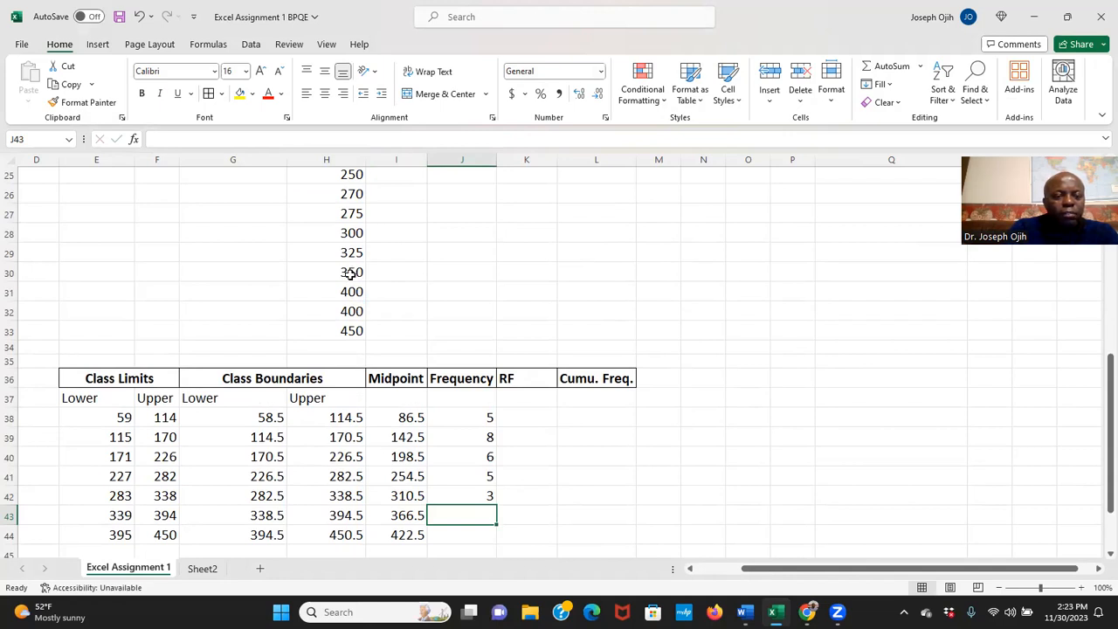
pyautogui.click(349, 272)
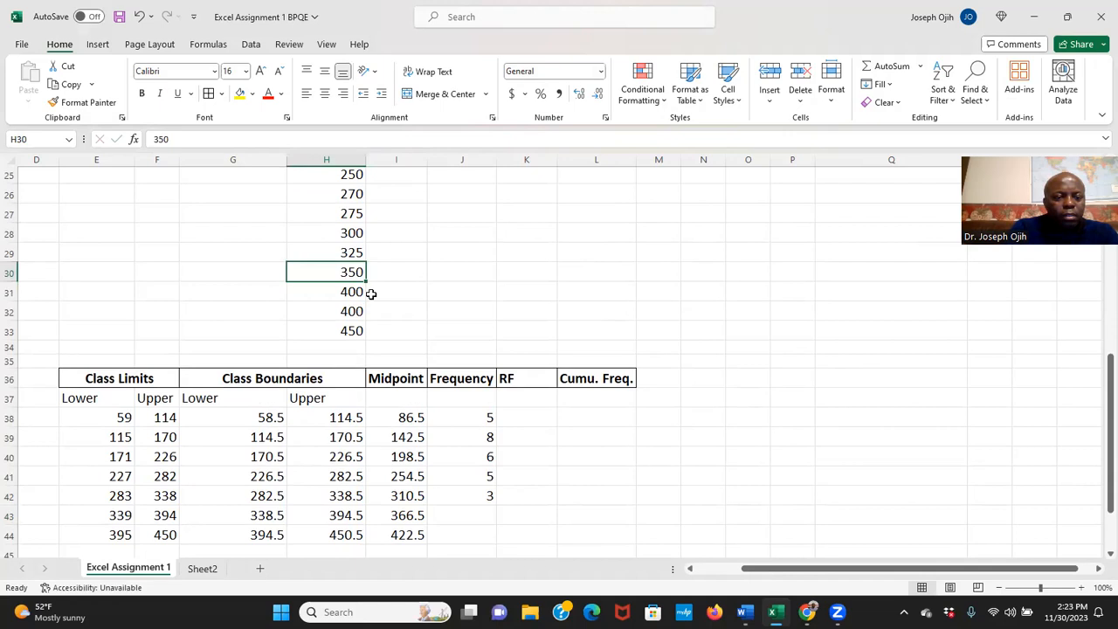
pyautogui.click(477, 513)
pyautogui.write('1')
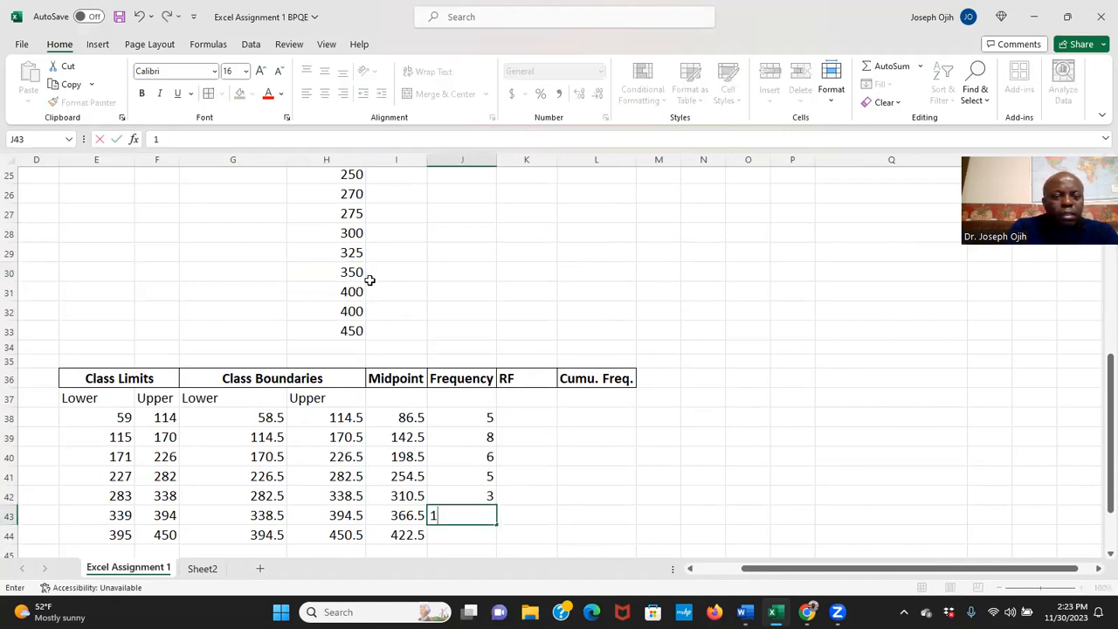
# Count the GPS prices that fall in the 395–450 class and enter 3 as its frequency in J44
pyautogui.scroll(-2, 370, 282)
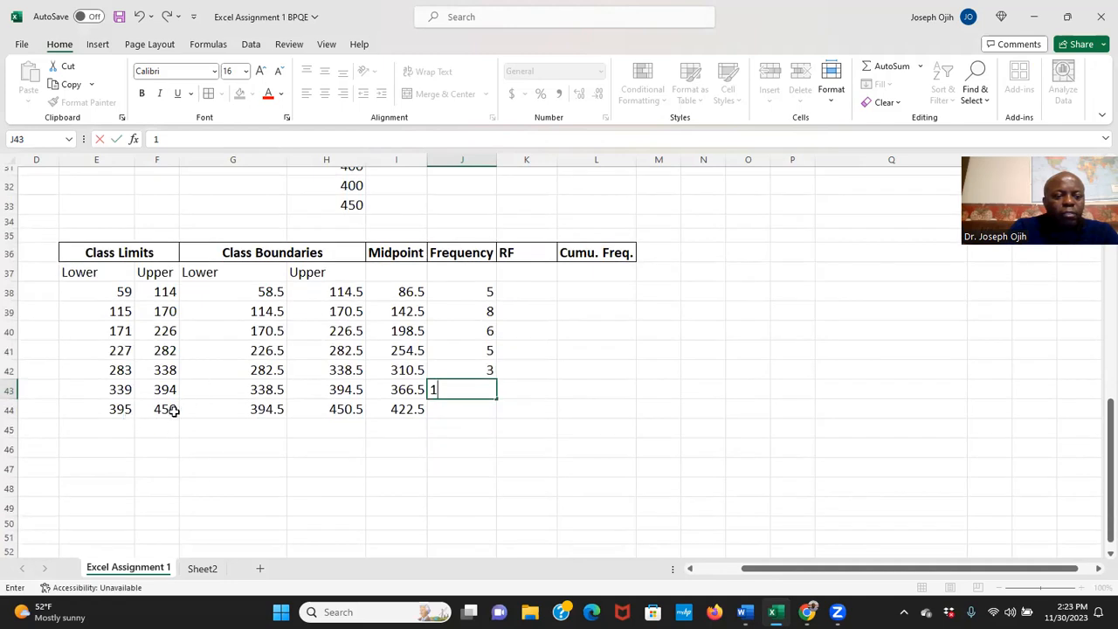
pyautogui.scroll(1, 292, 355)
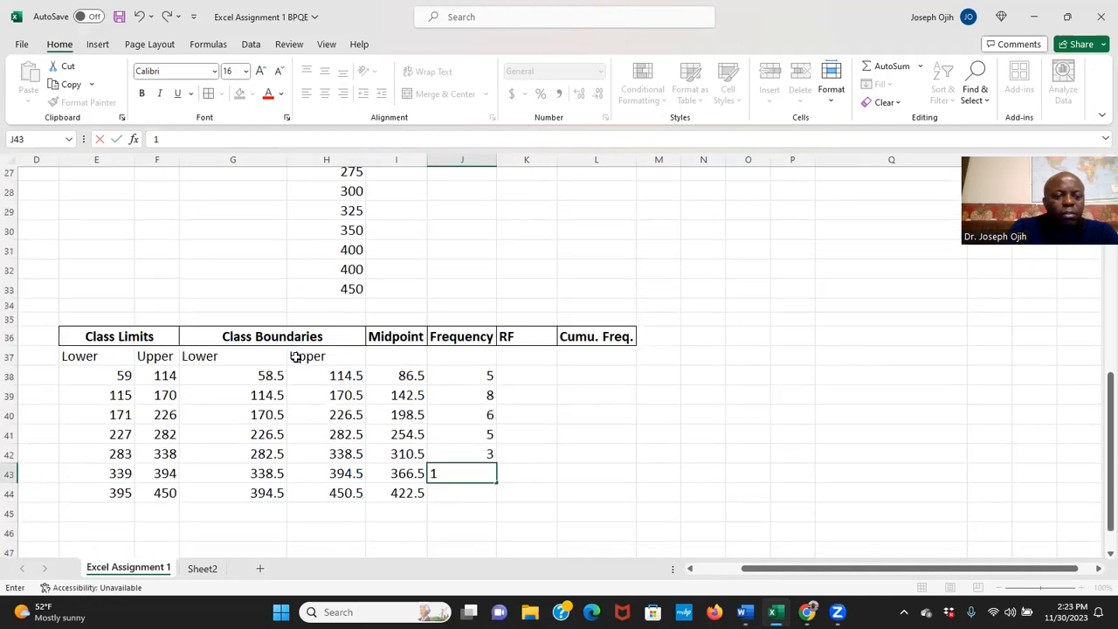
pyautogui.click(352, 250)
pyautogui.click(357, 270)
pyautogui.click(357, 290)
pyautogui.click(479, 489)
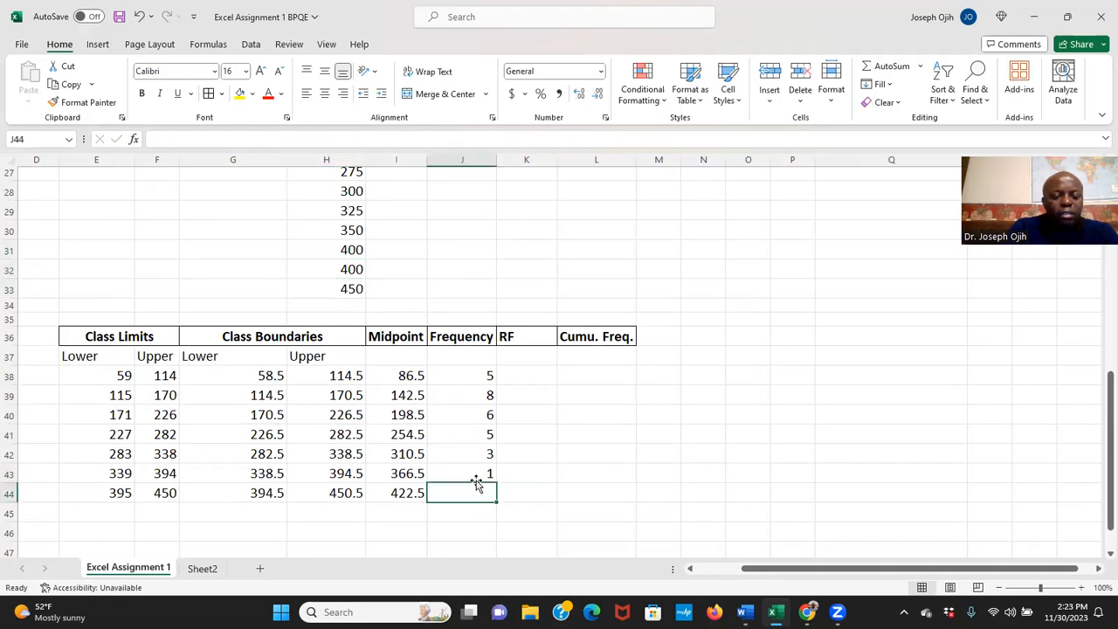
pyautogui.write('3')
pyautogui.scroll(-1, 476, 472)
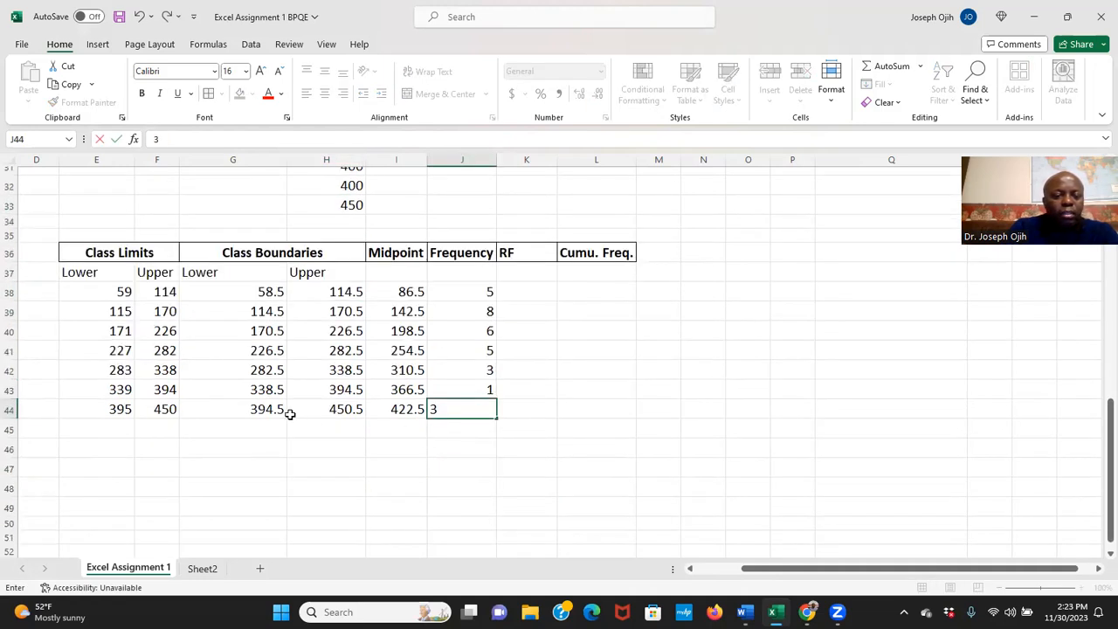
pyautogui.click(122, 431)
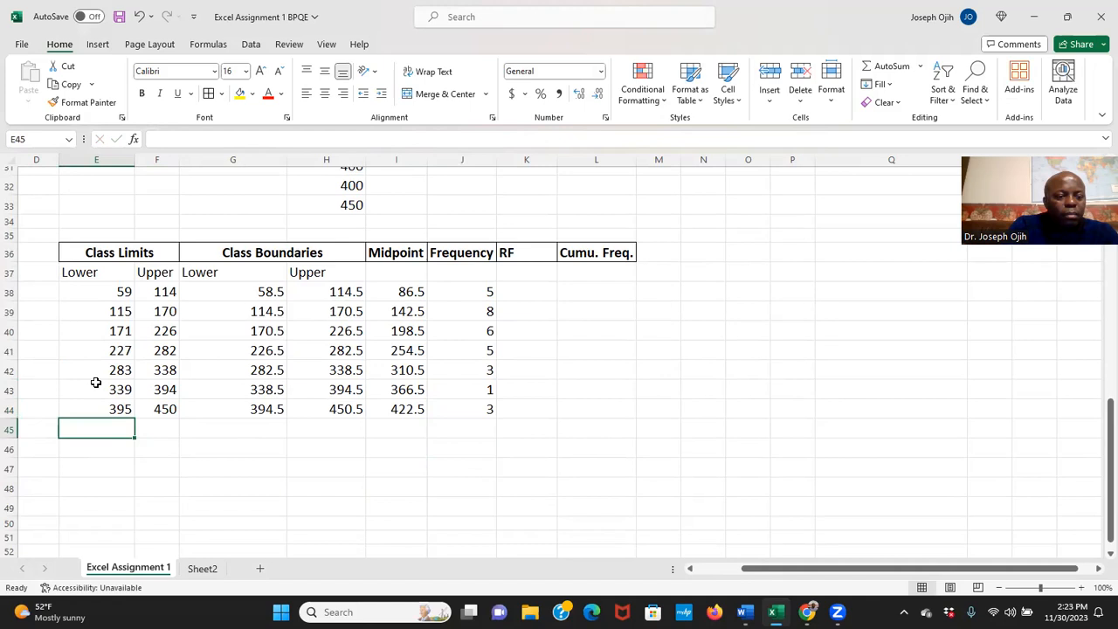
pyautogui.click(155, 427)
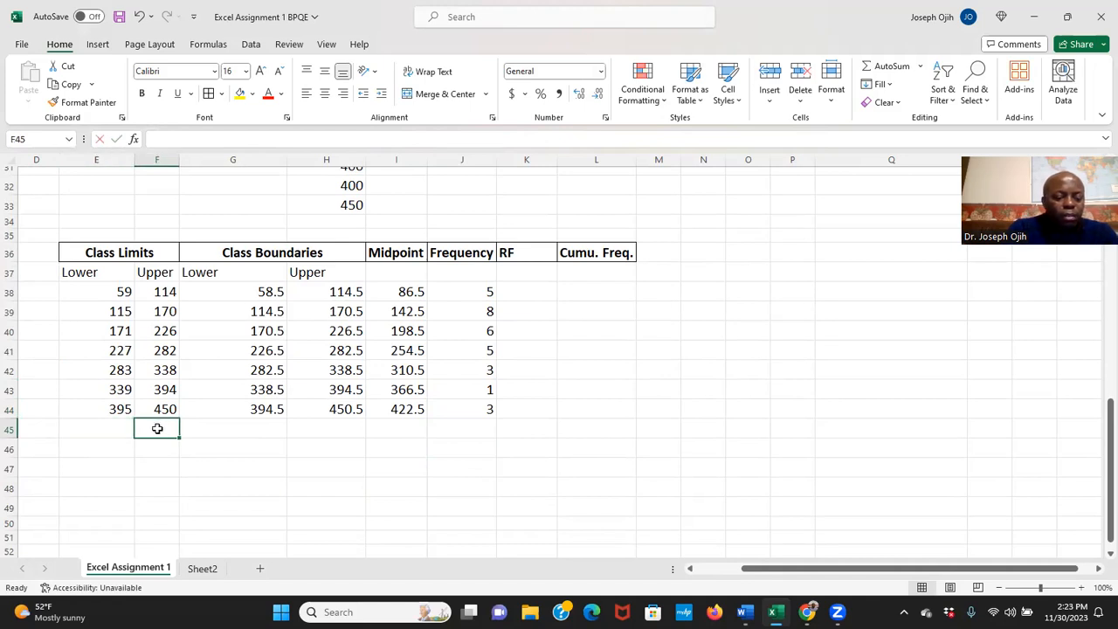
# Label the row below the last class TOTAL in F45 and sum the frequencies J38:J44 in J45
pyautogui.write('TOTAL')
pyautogui.click(469, 425)
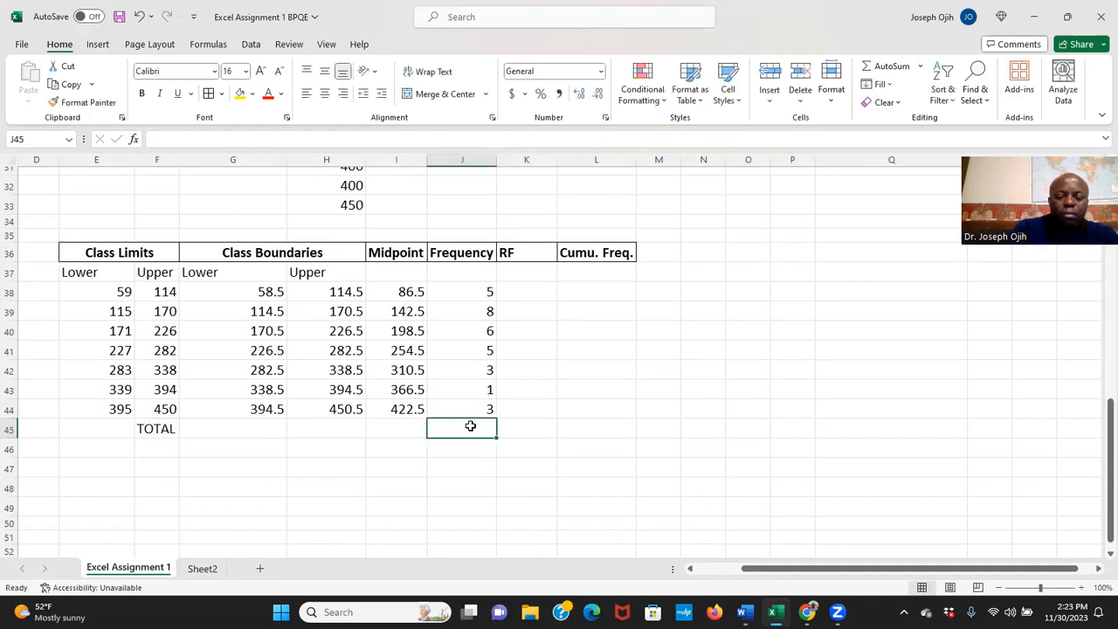
pyautogui.write('=')
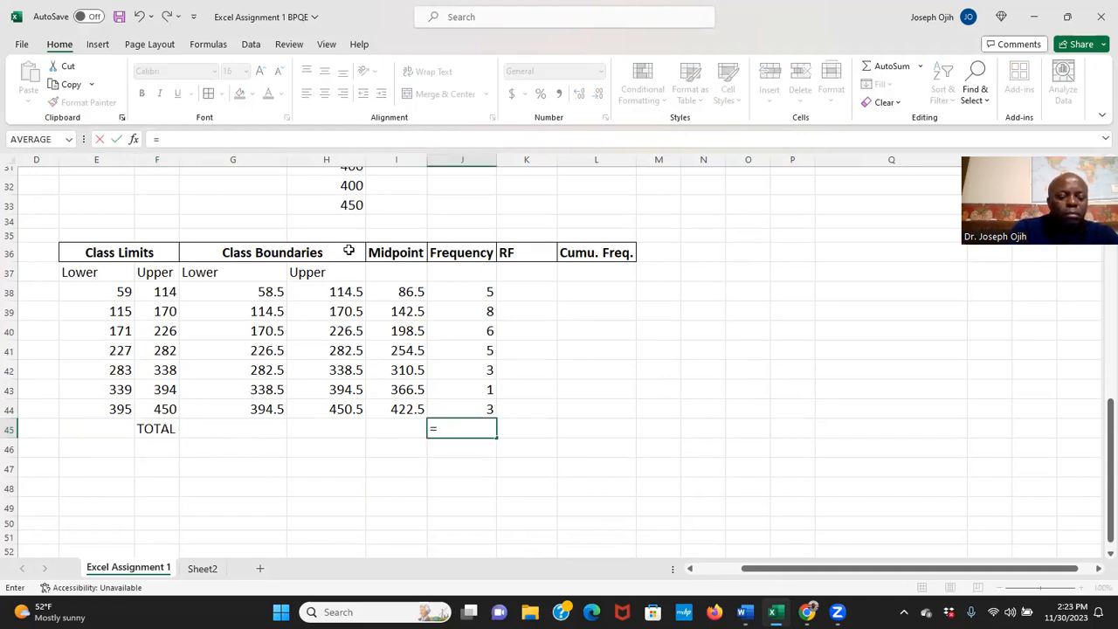
pyautogui.write('SUM')
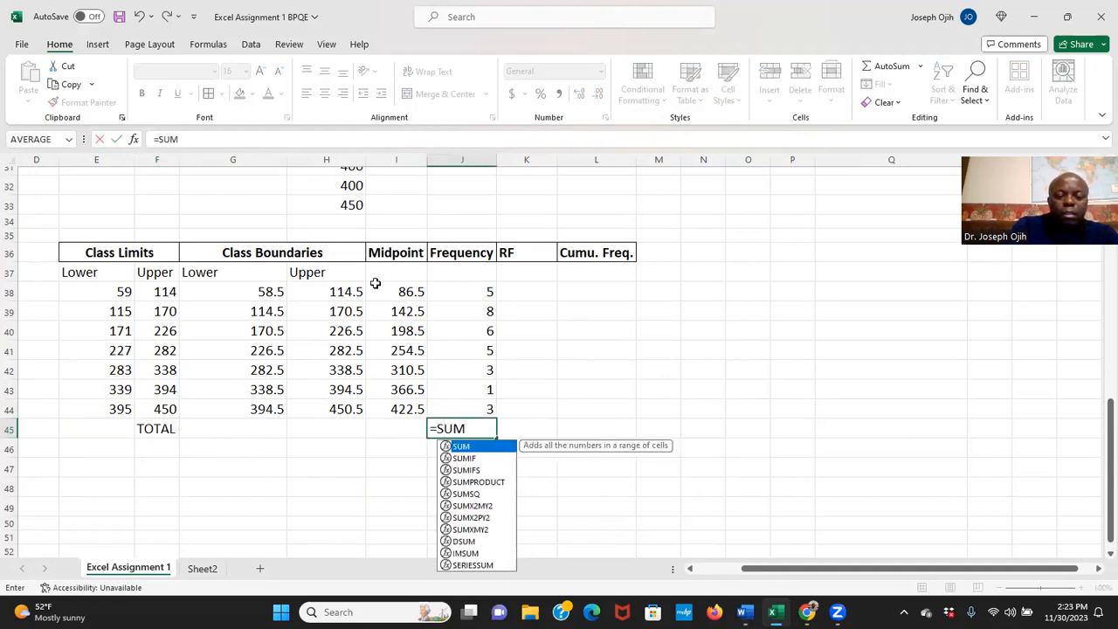
pyautogui.write('(')
pyautogui.moveTo(457, 291); pyautogui.dragTo(493, 408)
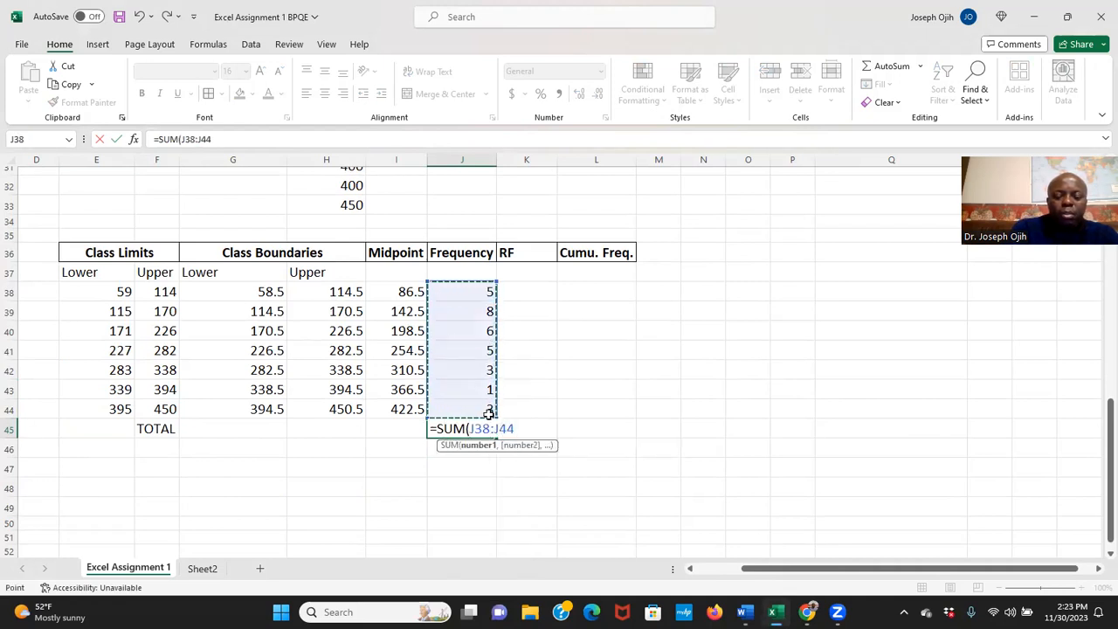
pyautogui.press('Return')
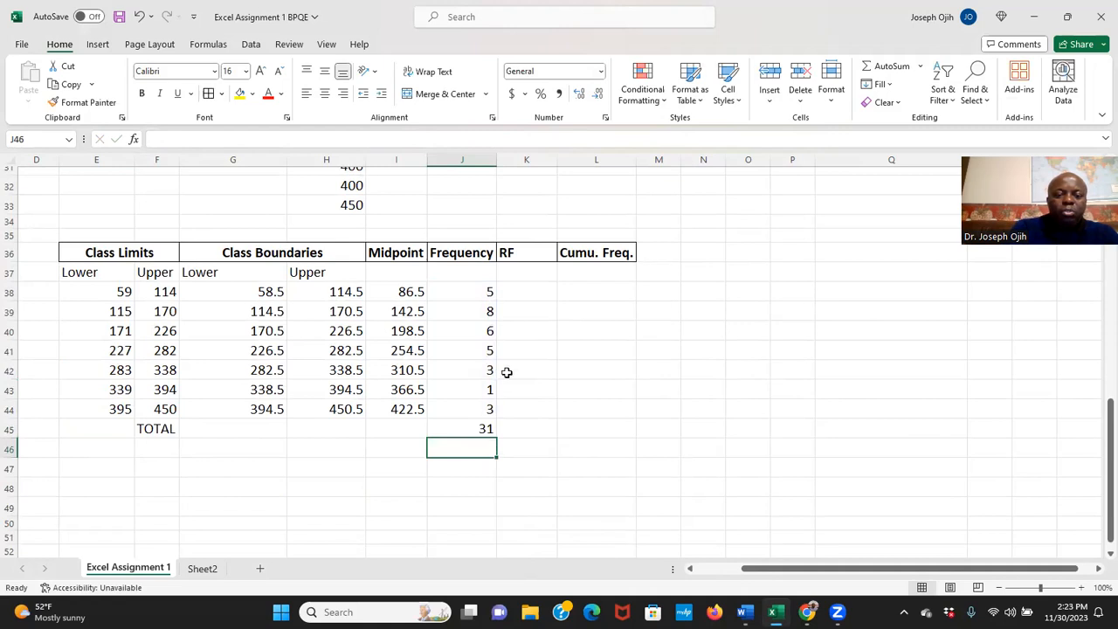
# Recount the GPS prices that fall in the 59–114 class and compare the count with the frequency in J38
pyautogui.scroll(2, 490, 385)
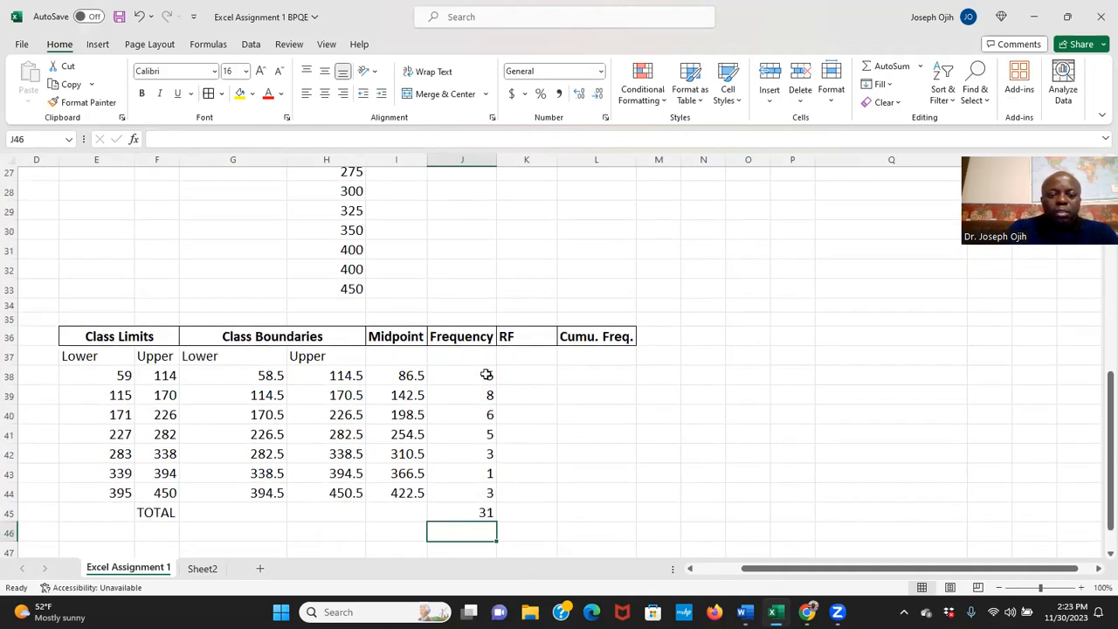
pyautogui.scroll(8, 486, 376)
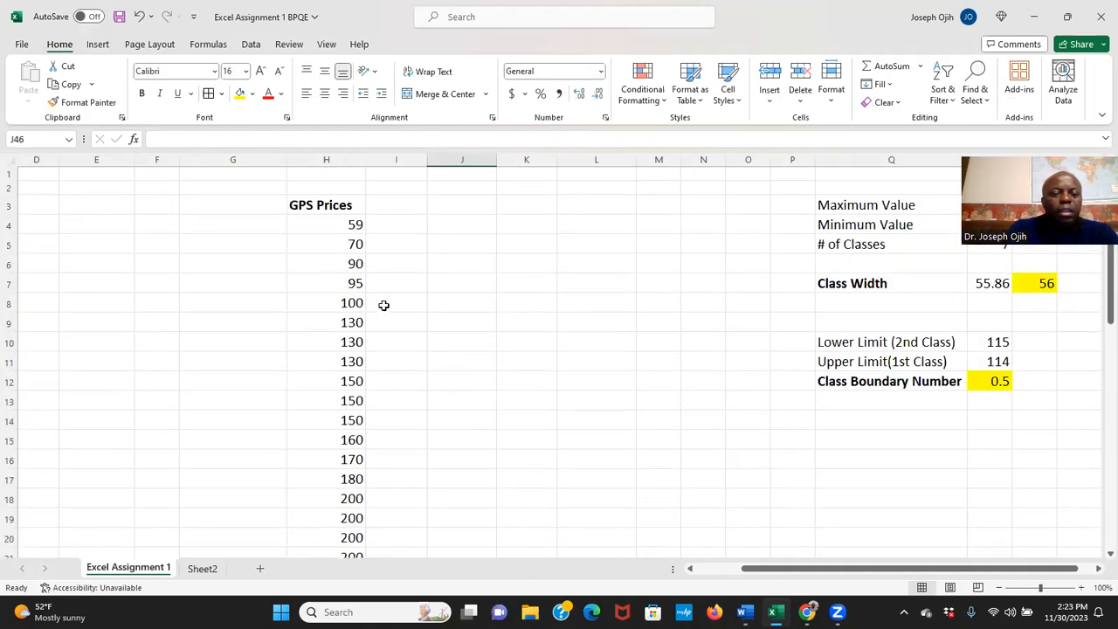
pyautogui.scroll(-8, 434, 332)
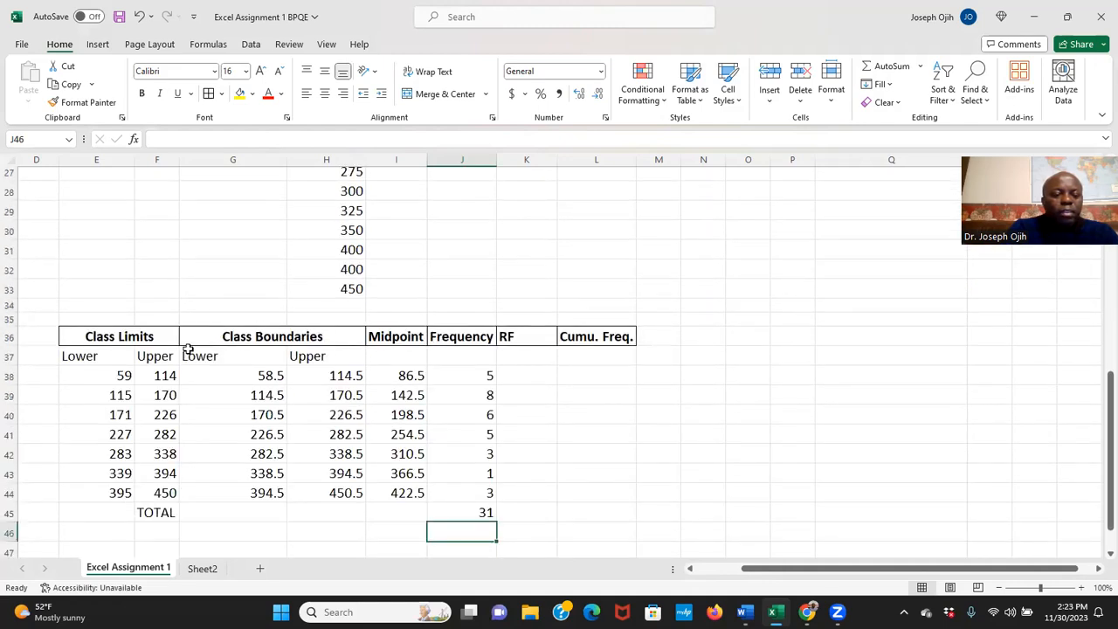
pyautogui.scroll(6, 288, 292)
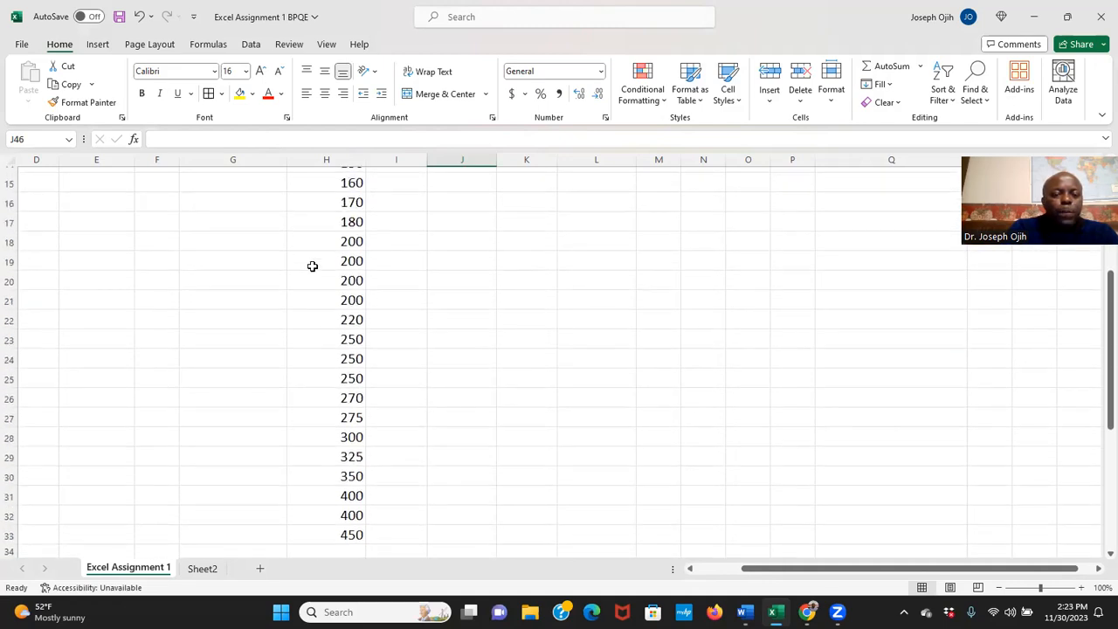
pyautogui.scroll(3, 320, 255)
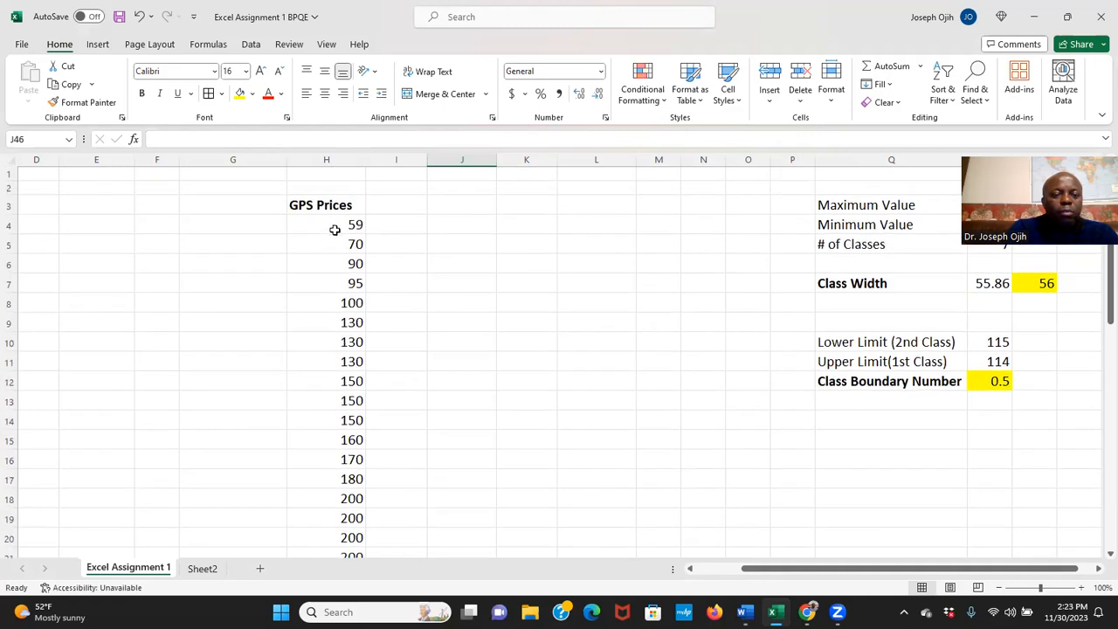
pyautogui.click(340, 245)
pyautogui.click(350, 264)
pyautogui.click(346, 281)
pyautogui.click(348, 302)
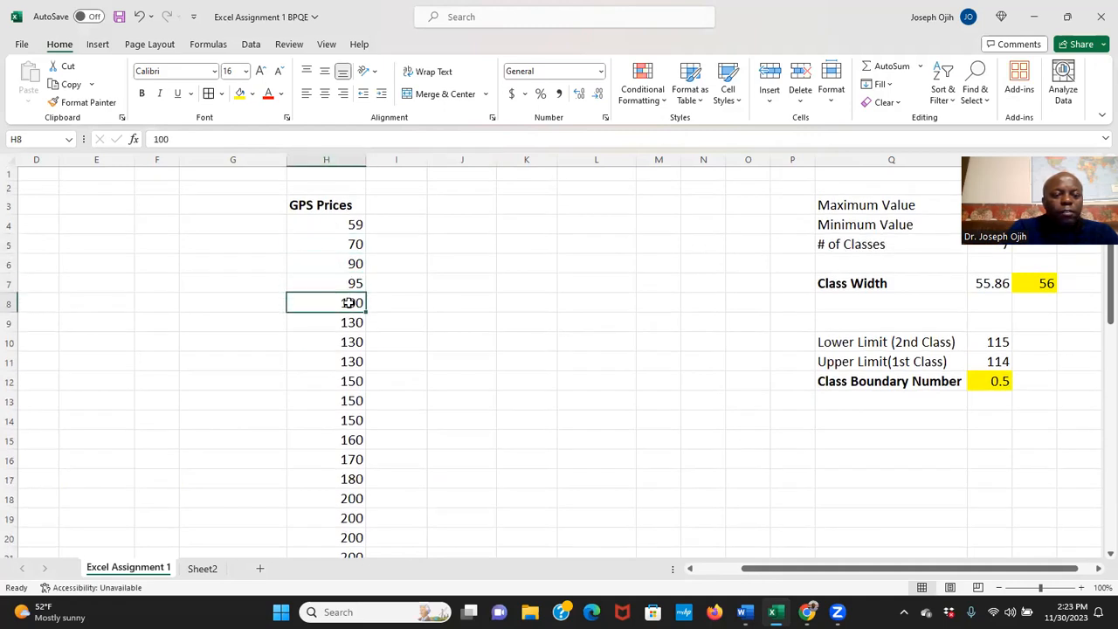
pyautogui.scroll(-8, 382, 312)
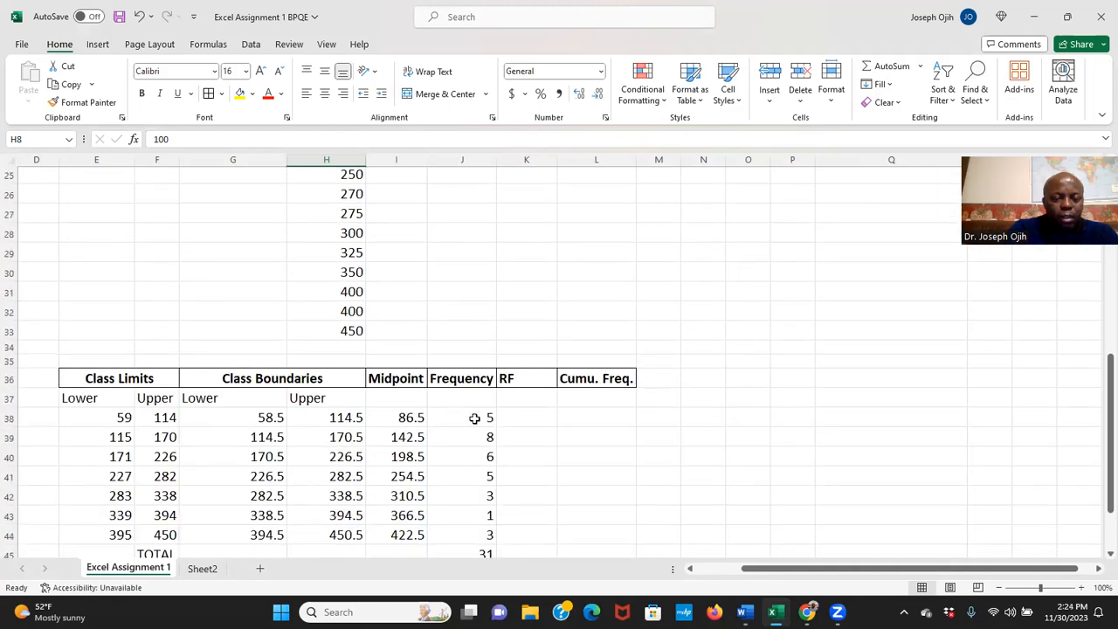
pyautogui.click(475, 418)
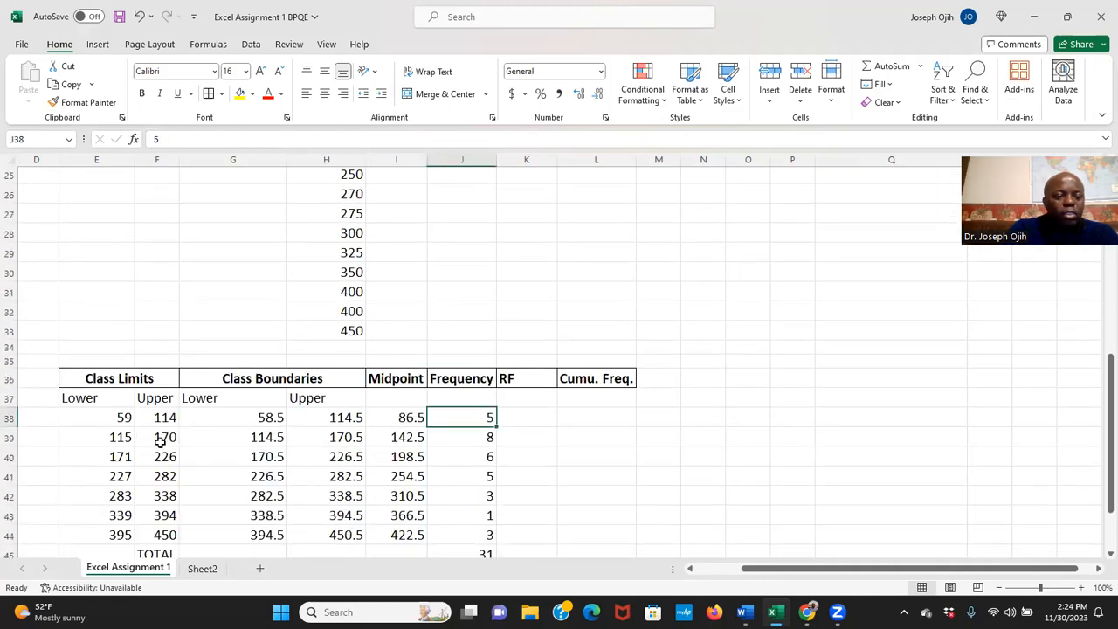
# Recount the GPS prices that fall in the 115–170 class to verify its frequency in the table
pyautogui.scroll(7, 269, 393)
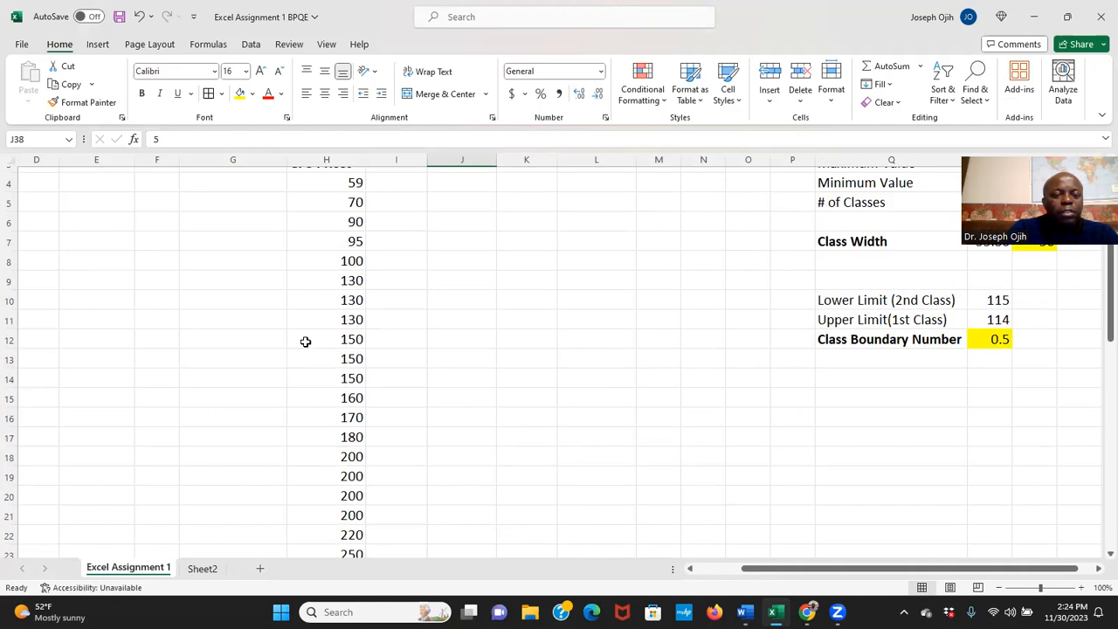
pyautogui.click(347, 281)
pyautogui.click(348, 300)
pyautogui.click(352, 322)
pyautogui.click(353, 340)
pyautogui.click(353, 359)
pyautogui.click(356, 380)
pyautogui.click(355, 399)
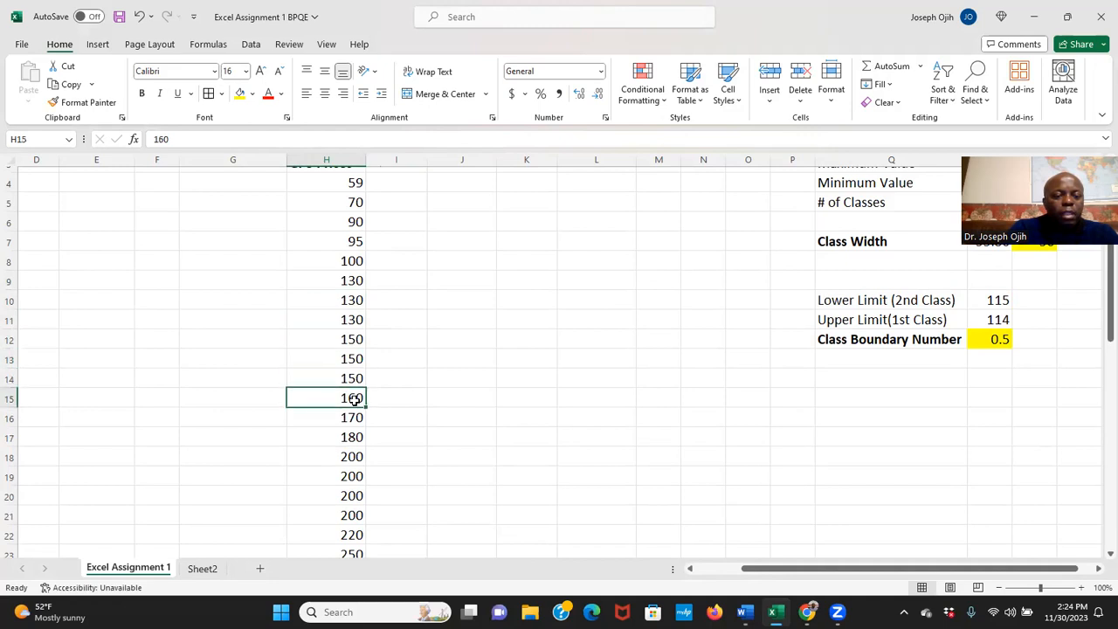
pyautogui.click(352, 418)
pyautogui.scroll(-8, 393, 385)
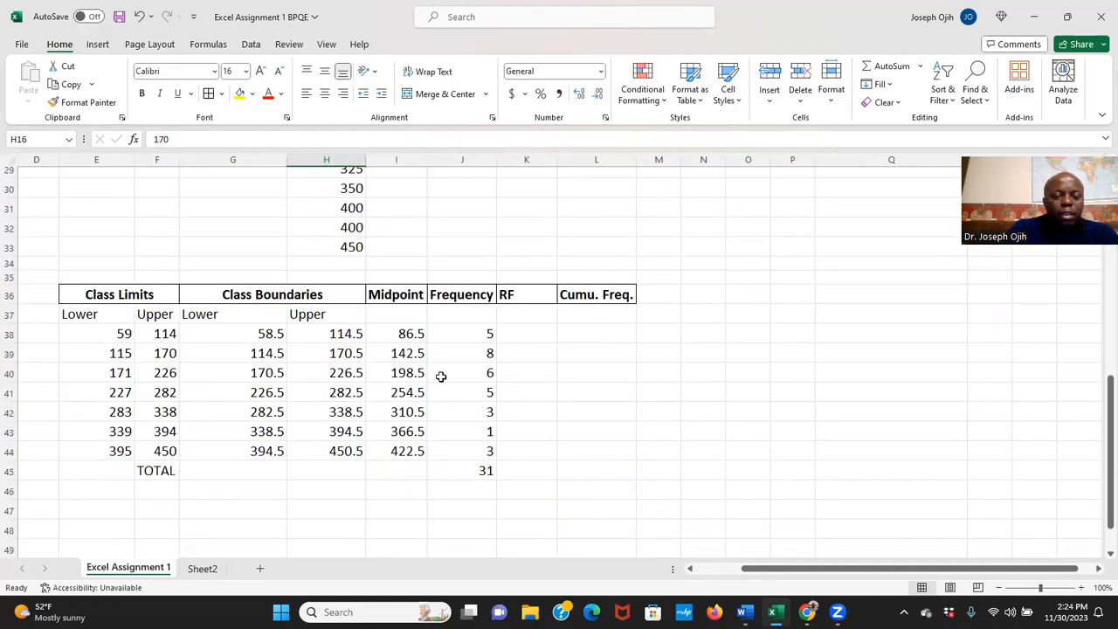
# Check the frequency of the 171–226 class by counting its values in the sorted data in column H
pyautogui.click(474, 356)
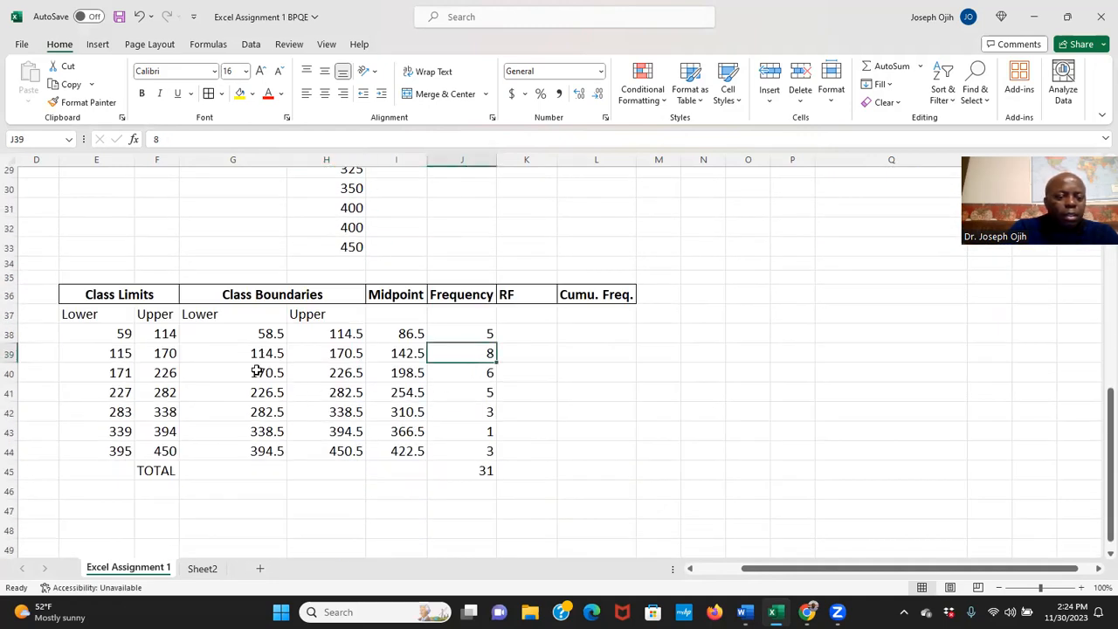
pyautogui.scroll(6, 343, 337)
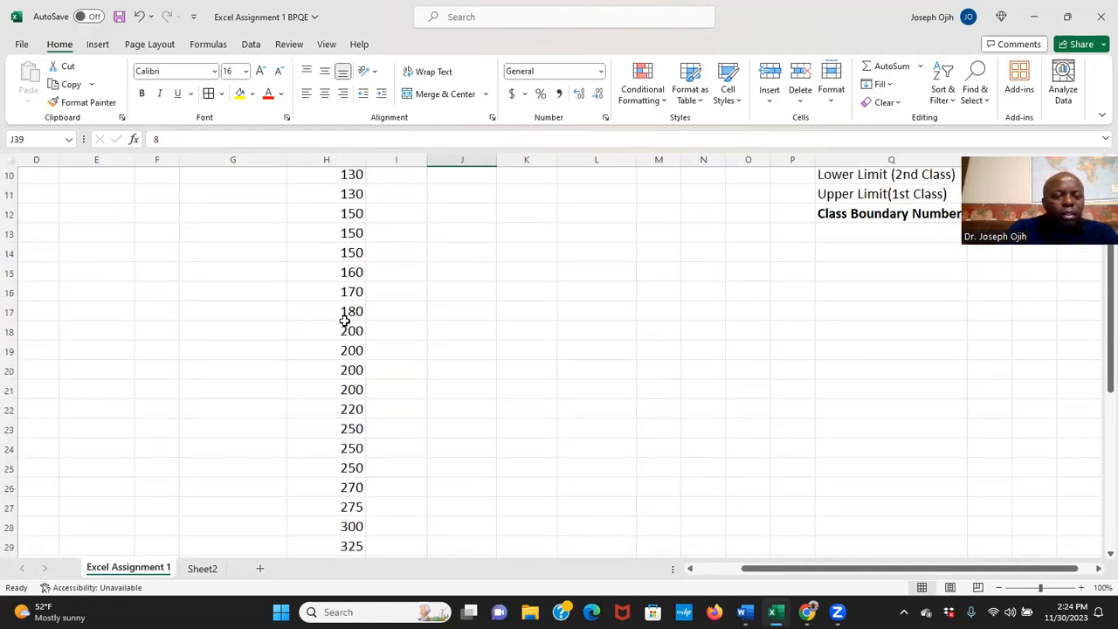
pyautogui.click(348, 315)
pyautogui.click(353, 332)
pyautogui.click(352, 351)
pyautogui.click(352, 370)
pyautogui.click(351, 389)
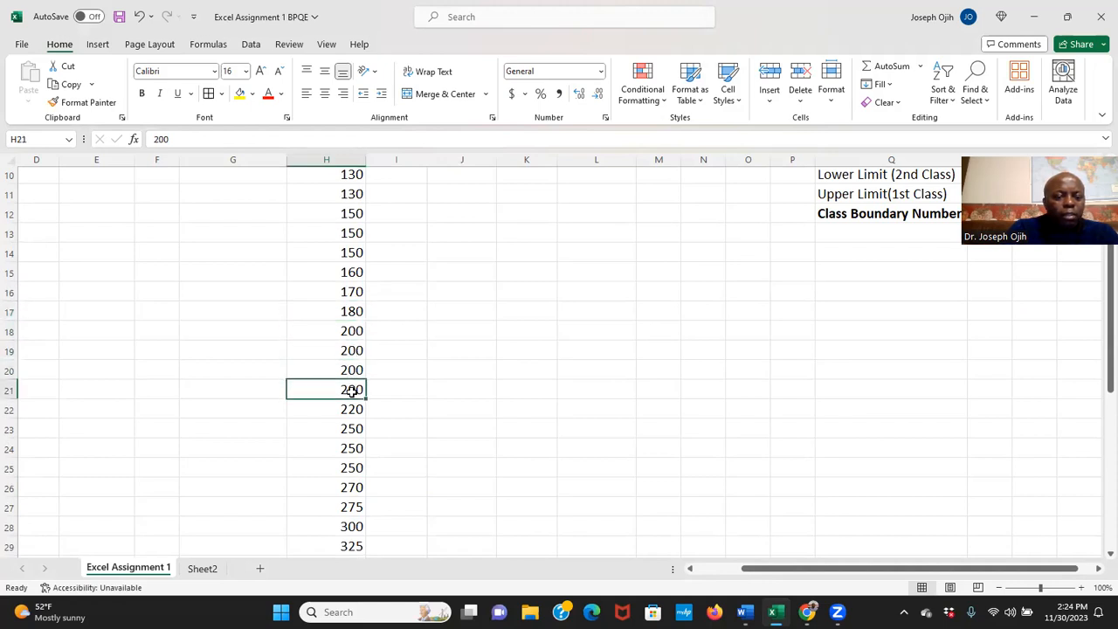
pyautogui.click(350, 408)
pyautogui.scroll(-2, 353, 403)
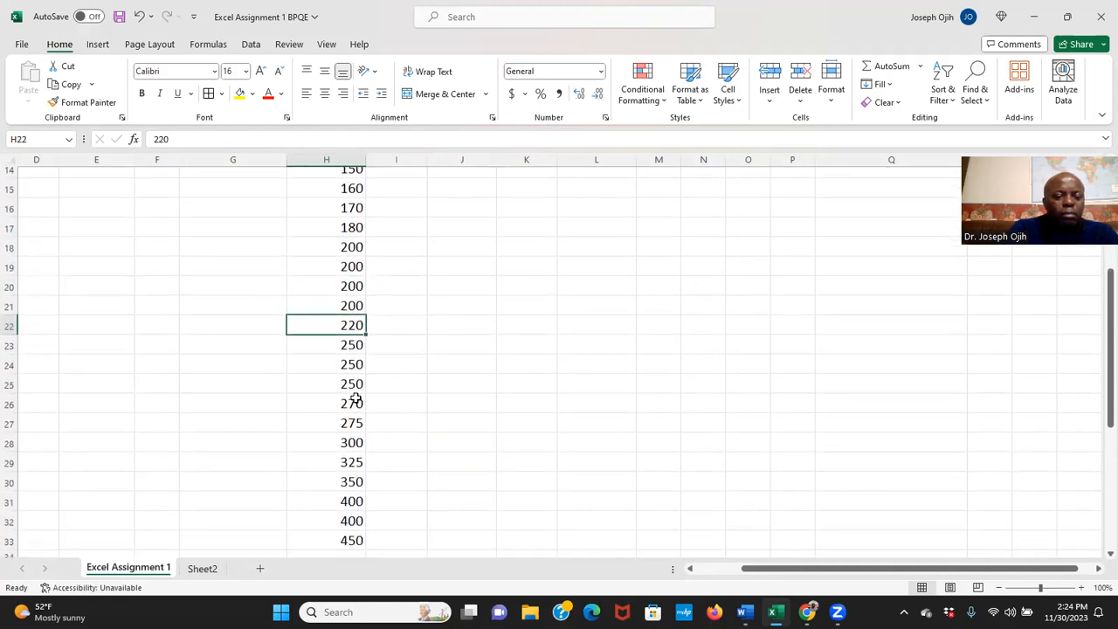
pyautogui.scroll(-5, 357, 396)
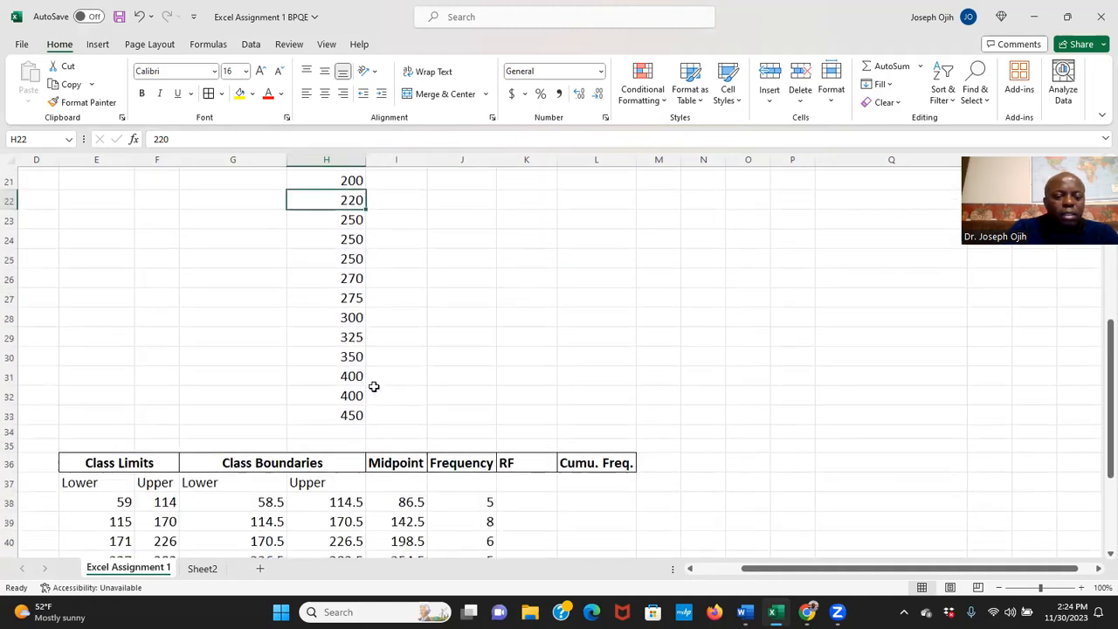
pyautogui.click(476, 417)
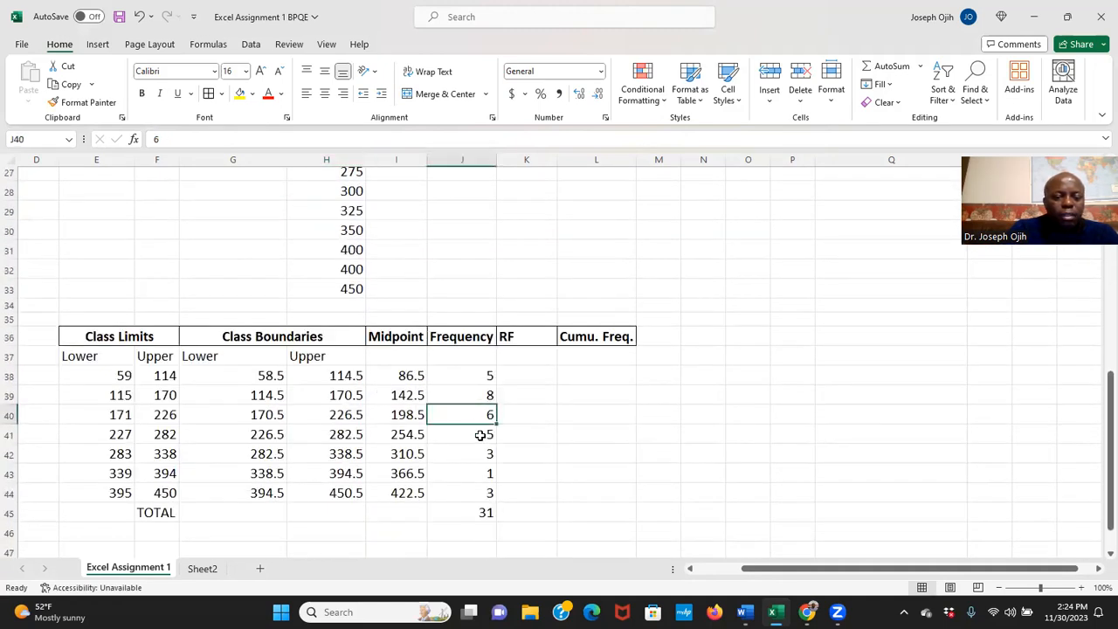
# Check the frequency of the 227–282 class by counting its values in the sorted data in column H
pyautogui.click(478, 435)
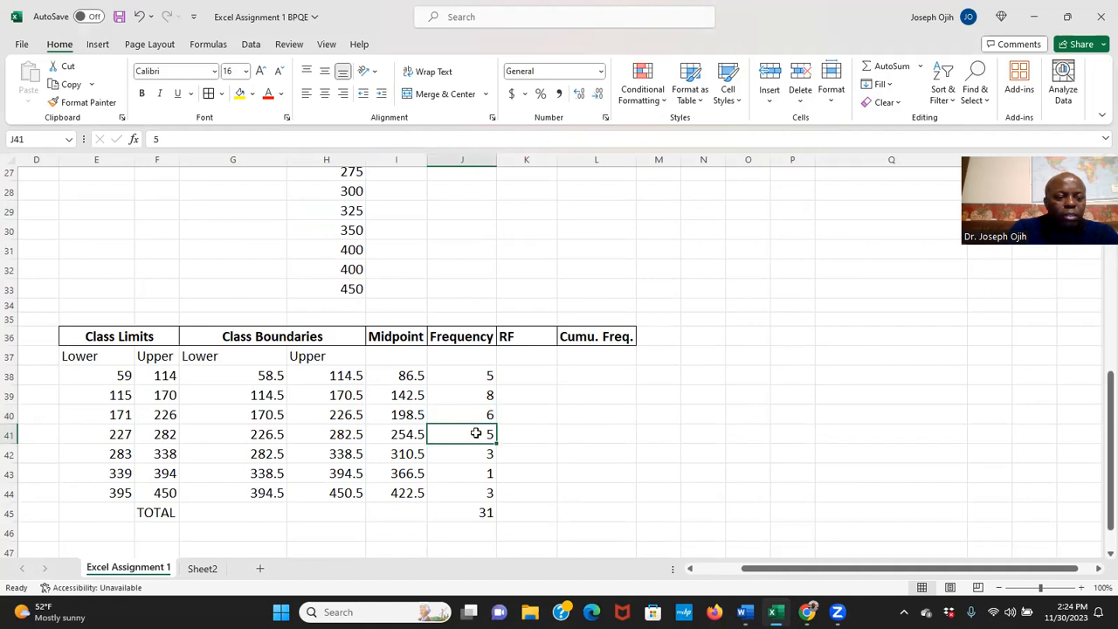
pyautogui.scroll(5, 465, 416)
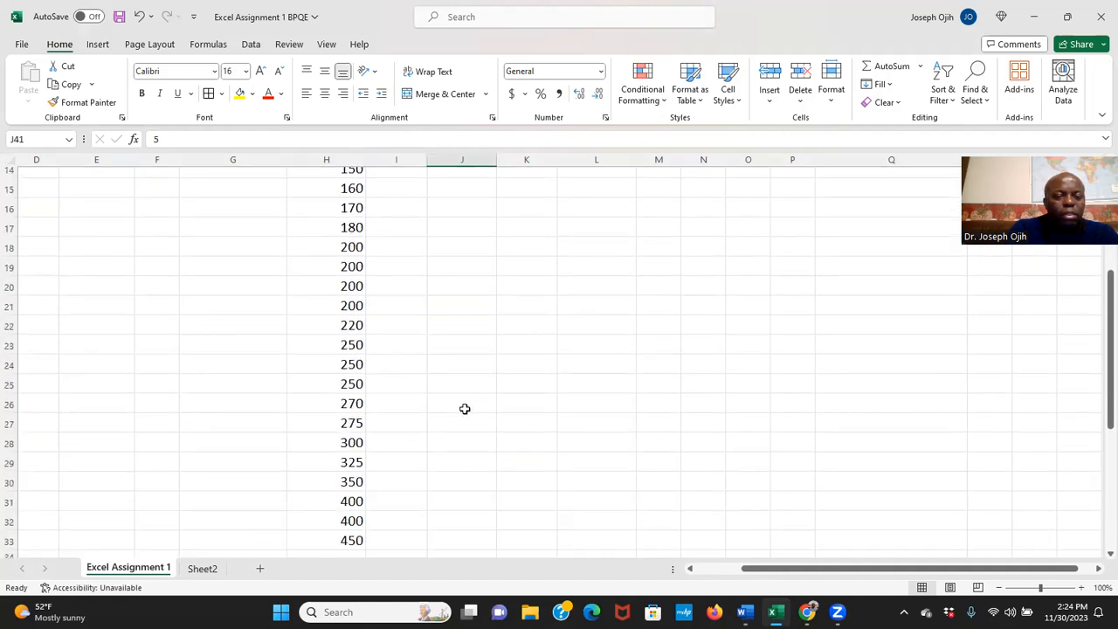
pyautogui.click(359, 348)
pyautogui.click(353, 364)
pyautogui.click(352, 385)
pyautogui.click(356, 404)
pyautogui.click(356, 424)
pyautogui.scroll(-4, 462, 404)
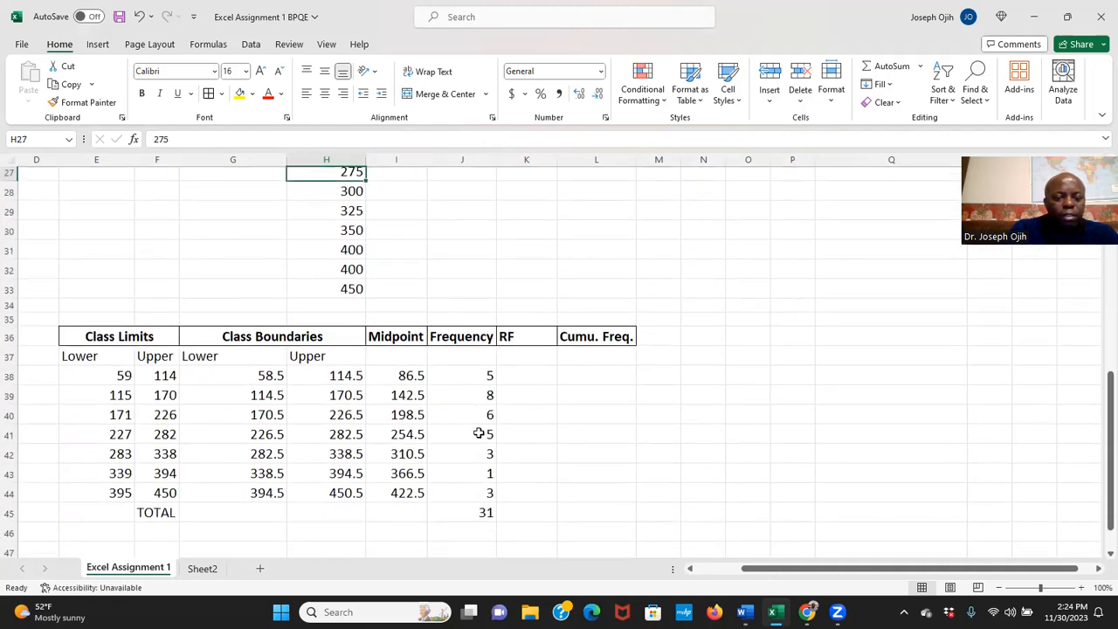
pyautogui.click(478, 433)
pyautogui.scroll(1, 411, 376)
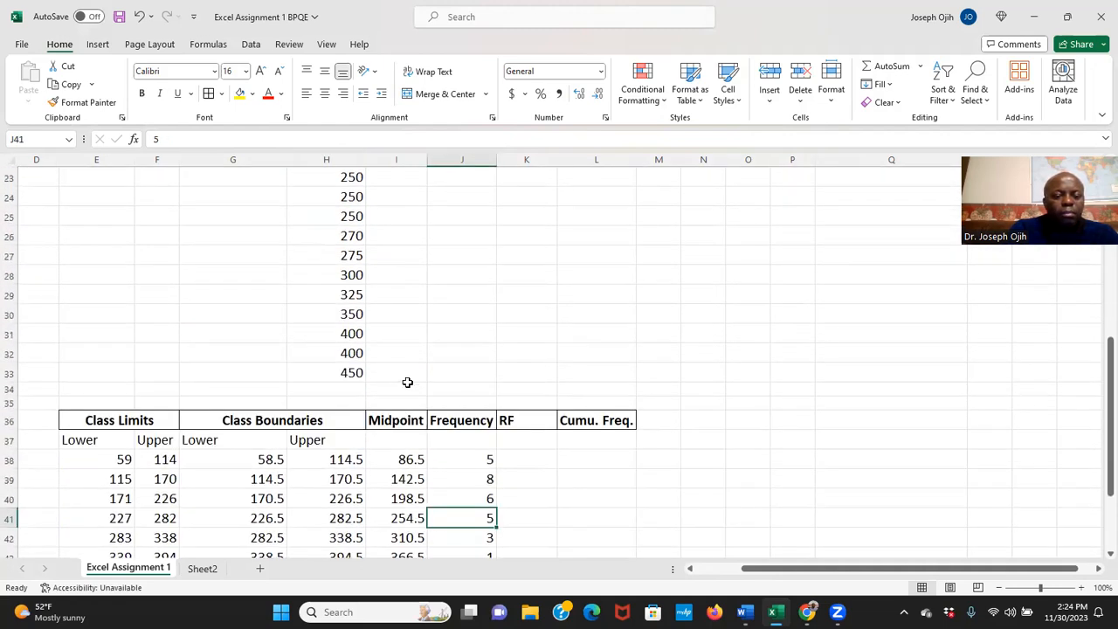
pyautogui.scroll(-3, 407, 381)
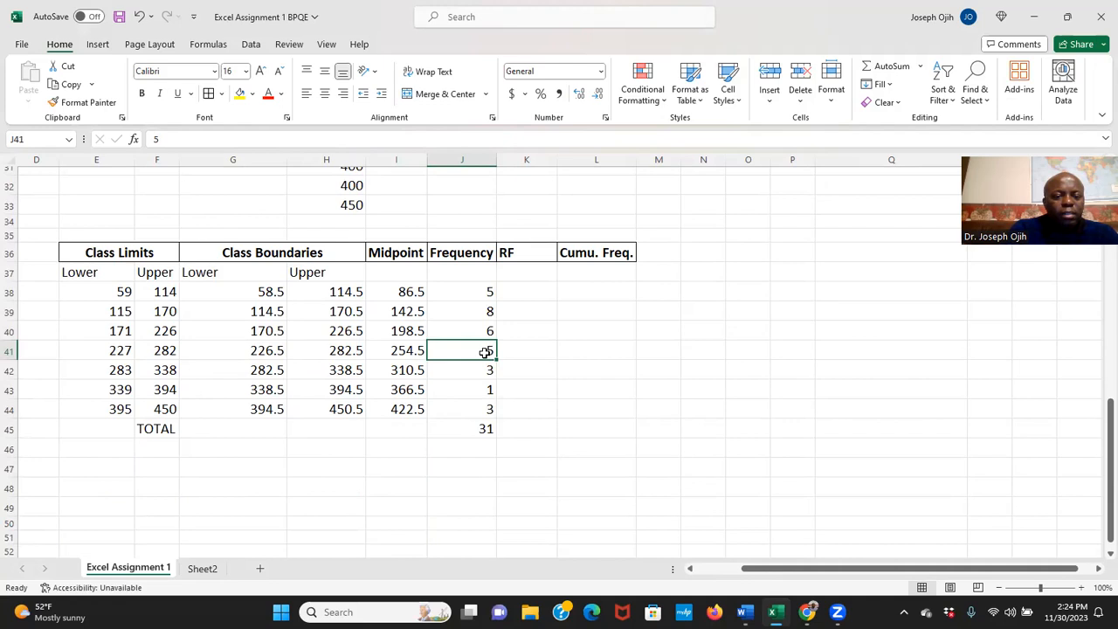
# Count the sorted data values in the 283–338 class and set its frequency in J42 to 2
pyautogui.scroll(2, 484, 352)
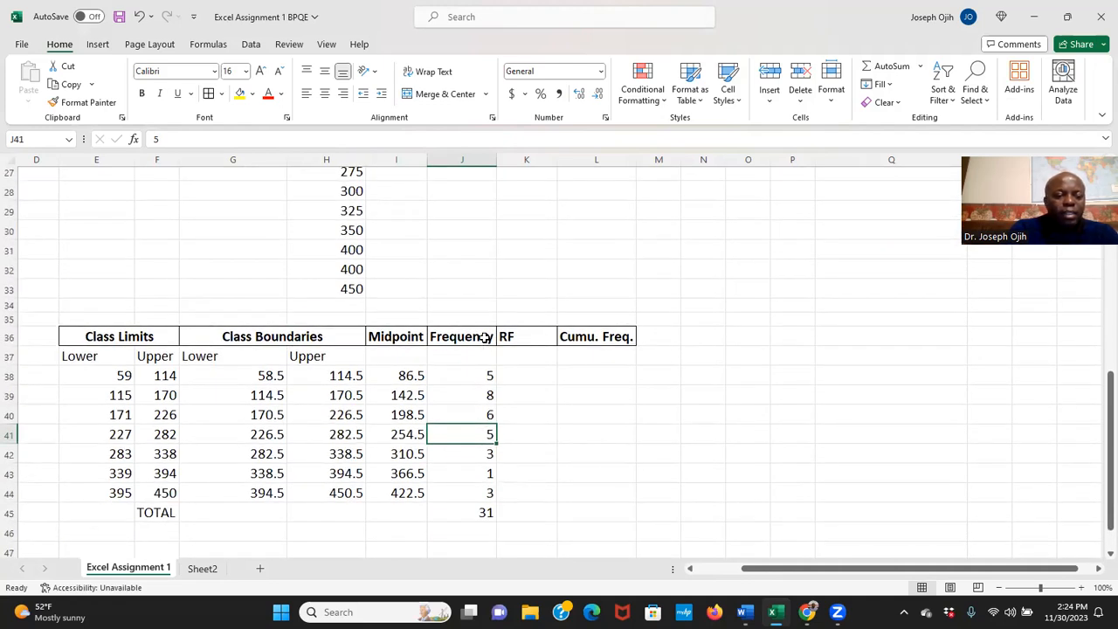
pyautogui.scroll(4, 449, 324)
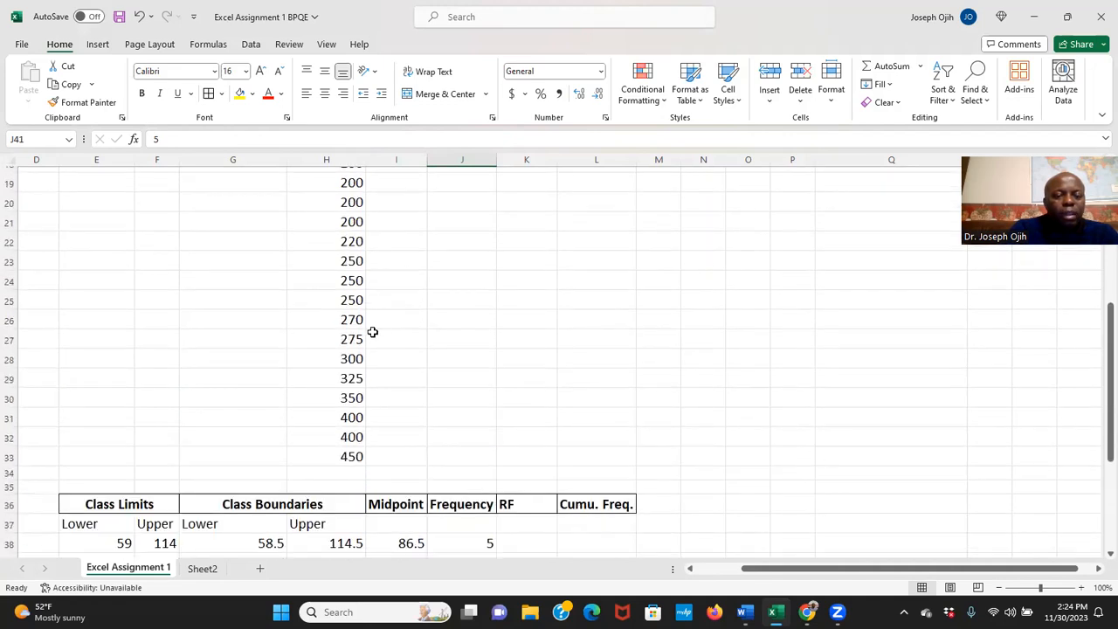
pyautogui.click(348, 358)
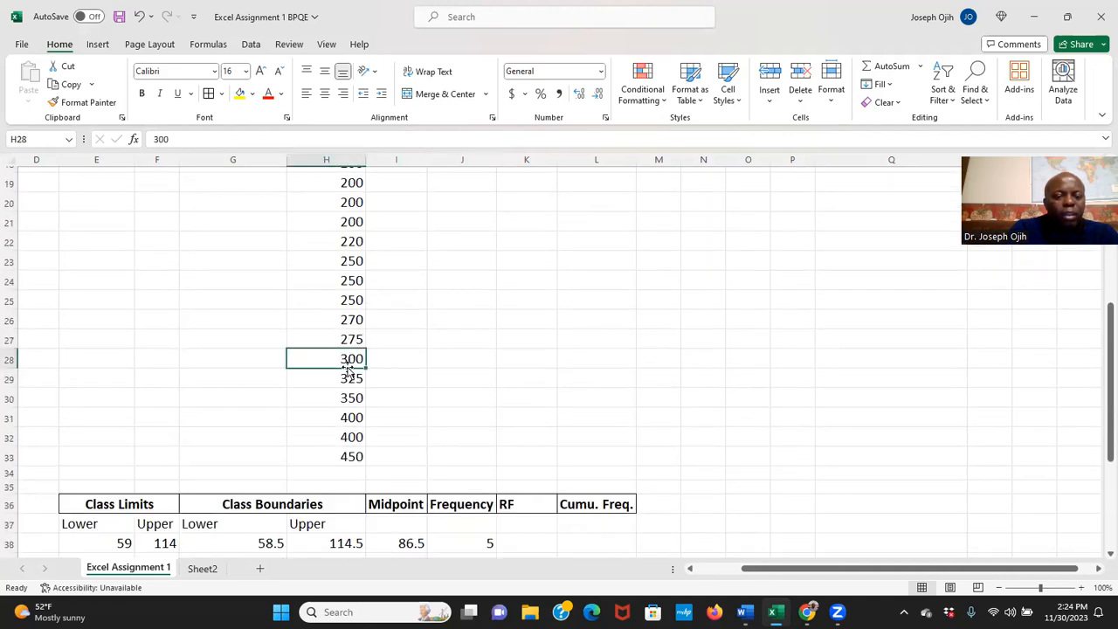
pyautogui.click(348, 378)
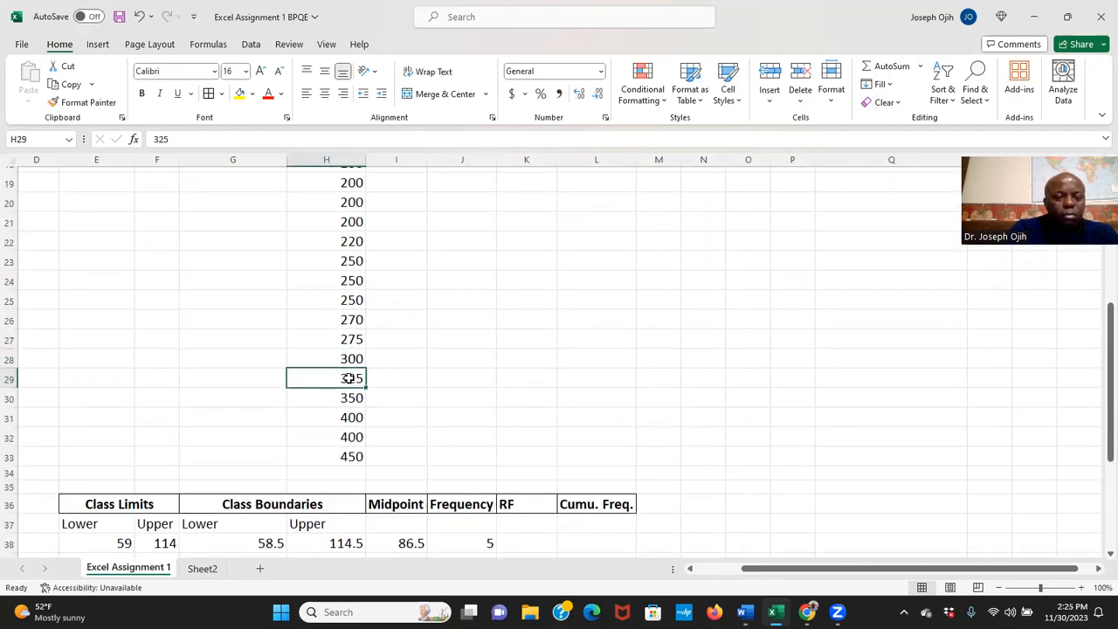
pyautogui.scroll(-4, 347, 378)
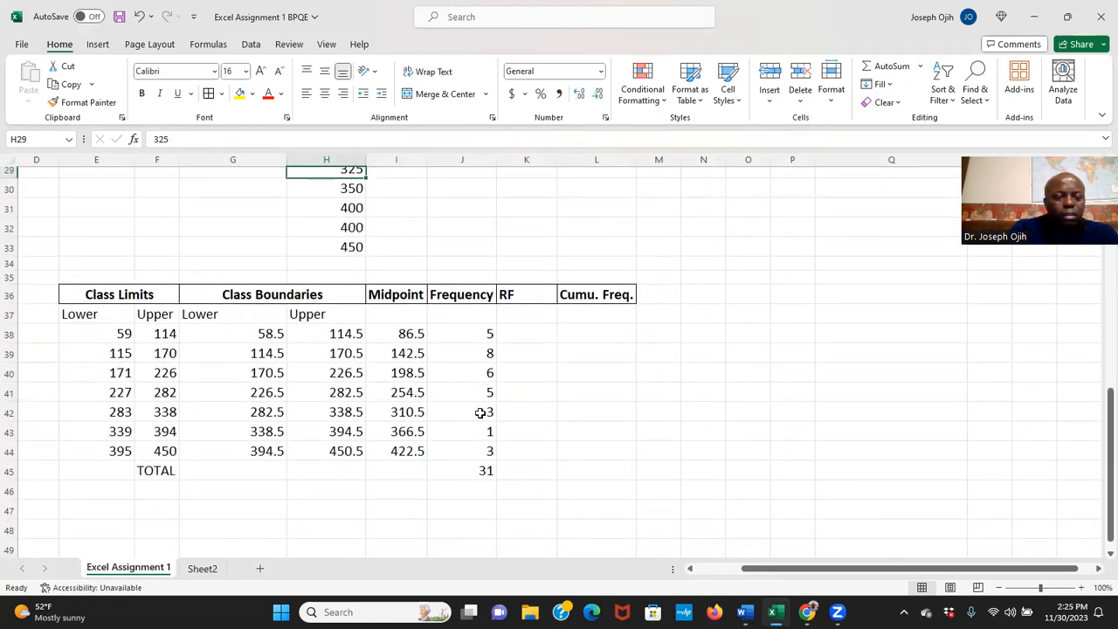
pyautogui.click(479, 413)
pyautogui.write('2')
pyautogui.click(483, 430)
# Check the frequencies of the 339–394 and 395–450 classes against the sorted data in column H
pyautogui.scroll(1, 455, 389)
pyautogui.scroll(1, 455, 390)
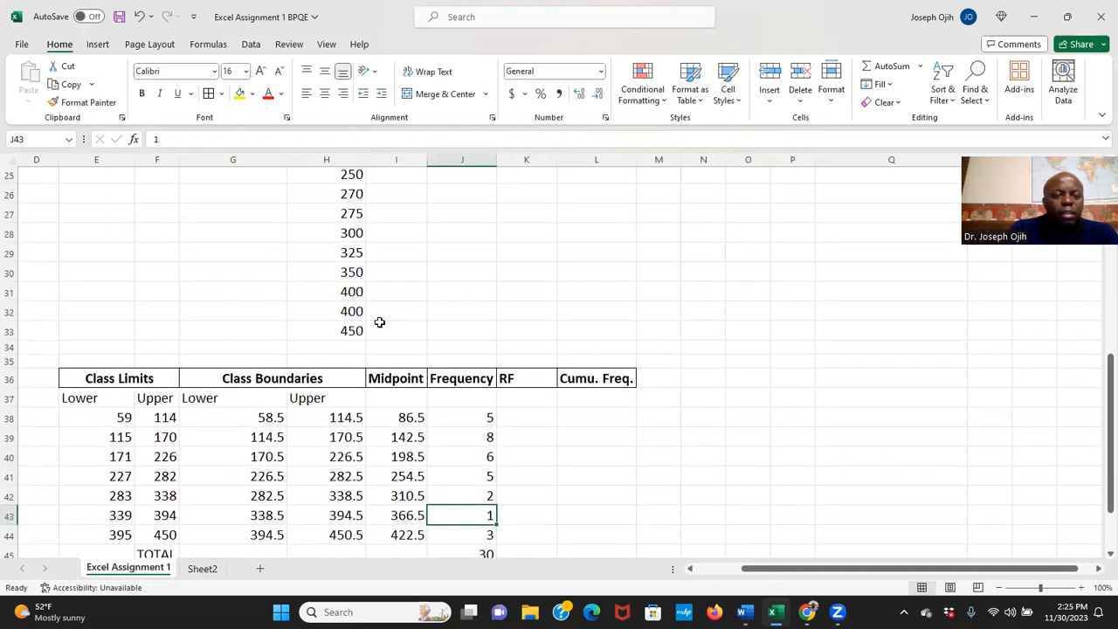
pyautogui.scroll(-2, 437, 419)
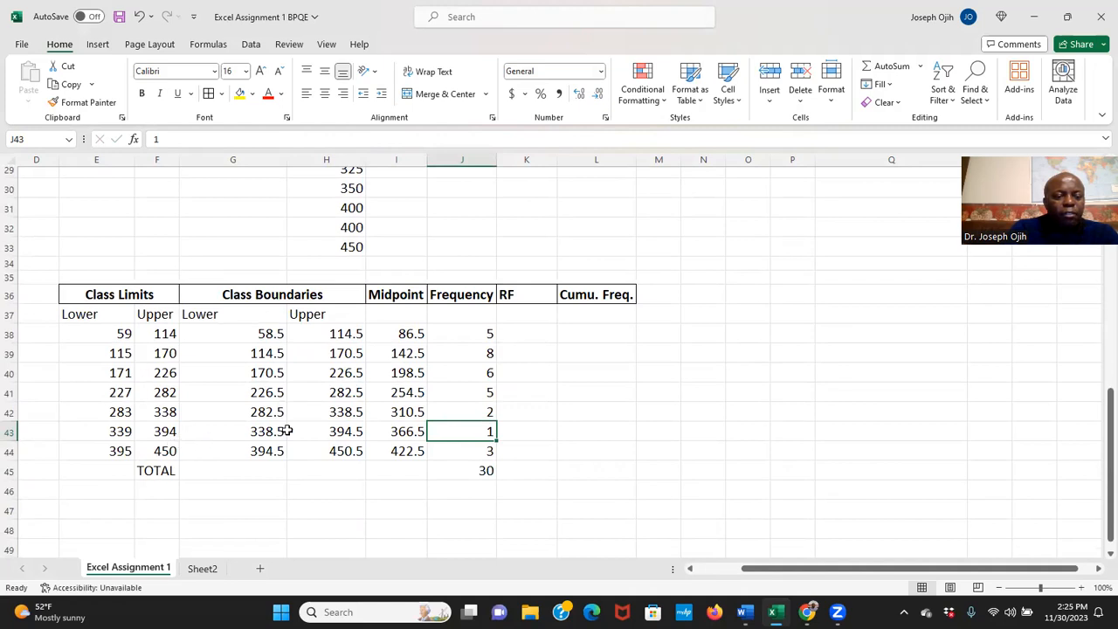
pyautogui.scroll(3, 292, 423)
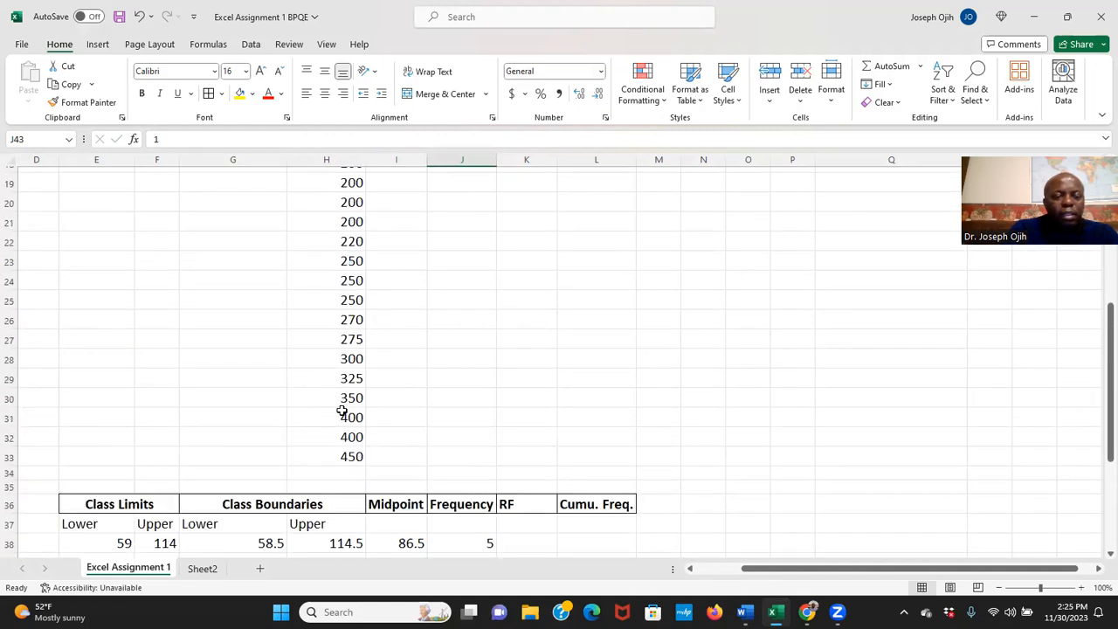
pyautogui.click(348, 400)
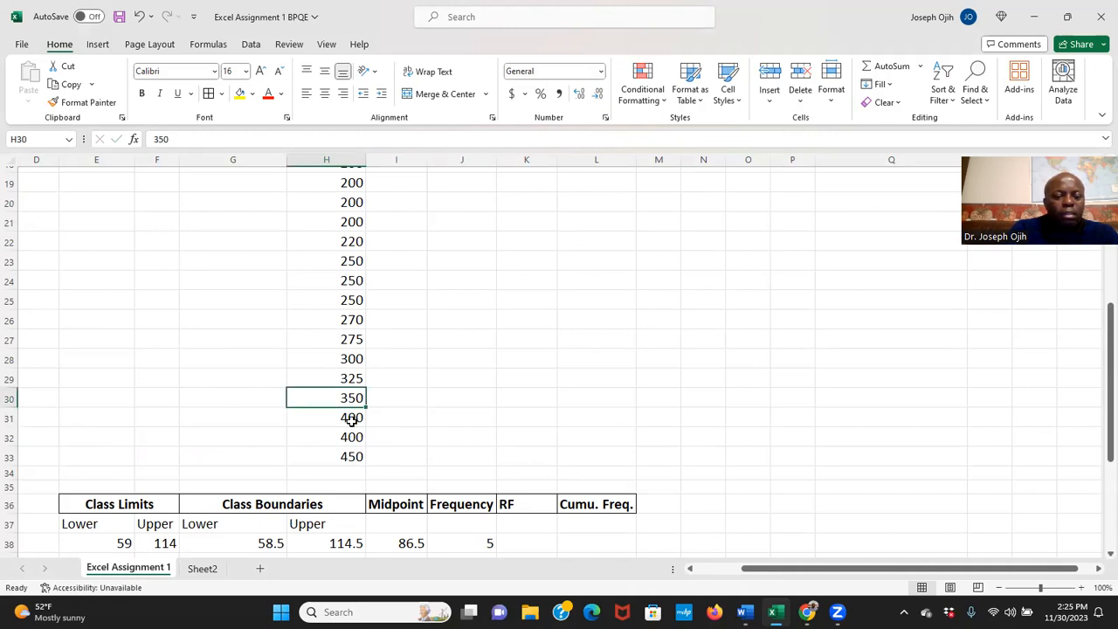
pyautogui.scroll(-3, 352, 417)
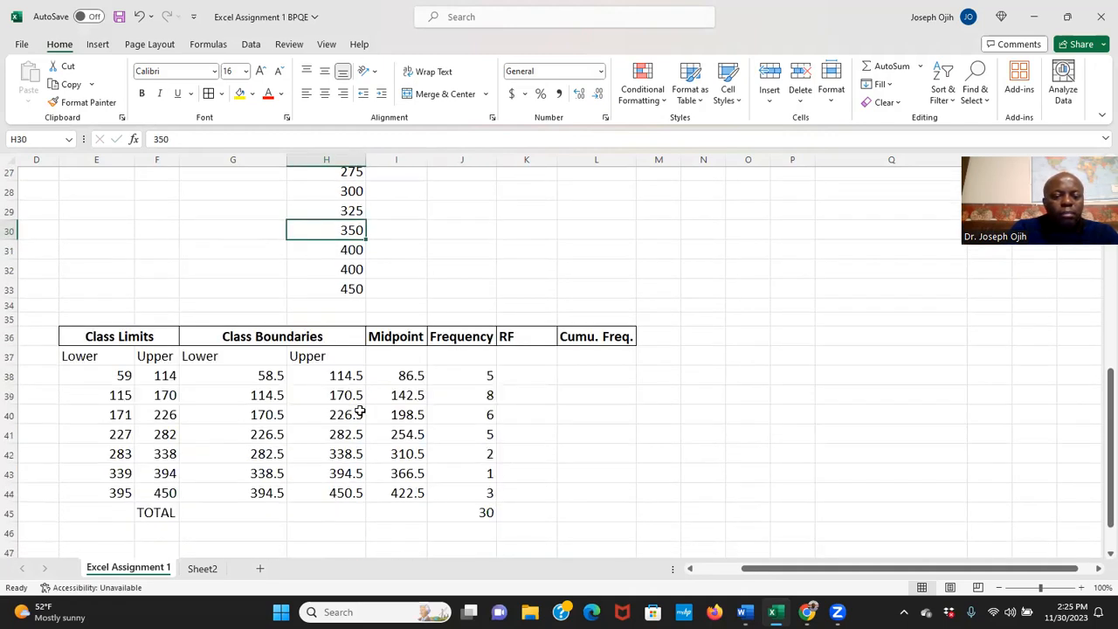
pyautogui.click(459, 473)
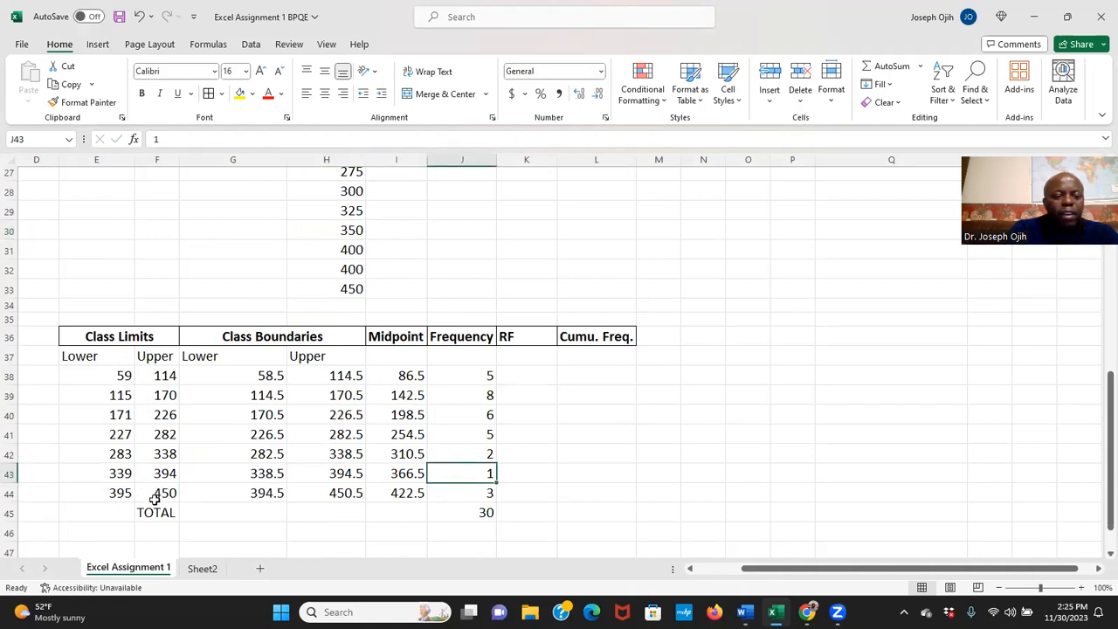
pyautogui.click(345, 253)
pyautogui.click(349, 270)
pyautogui.click(351, 288)
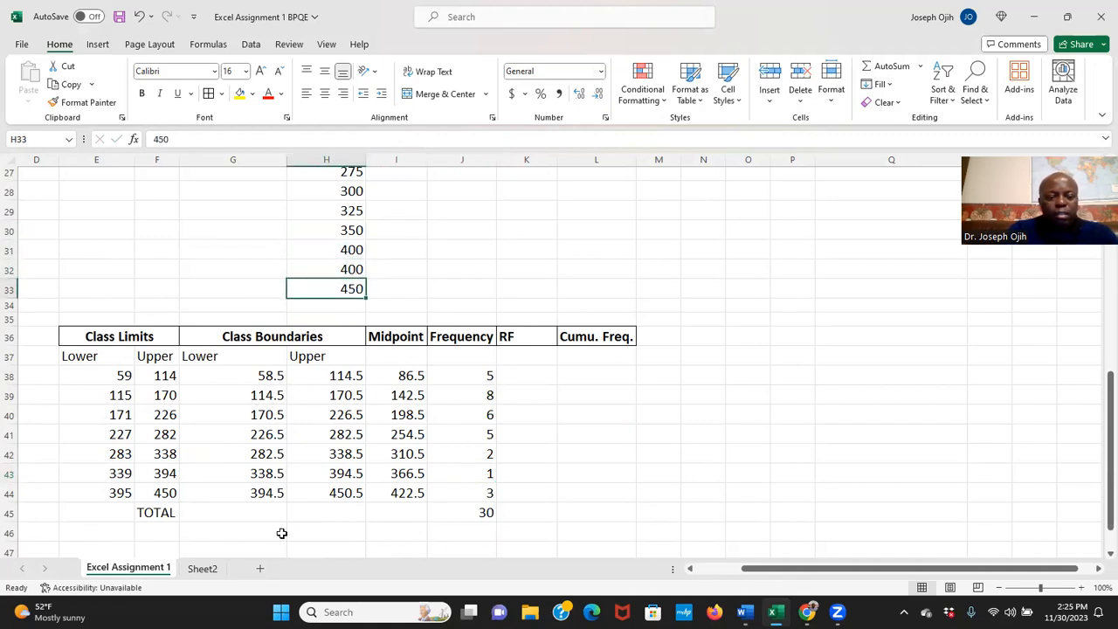
# Highlight the TOTAL row from F45 to J45 with a yellow fill
pyautogui.click(159, 521)
pyautogui.moveTo(216, 518); pyautogui.dragTo(481, 512)
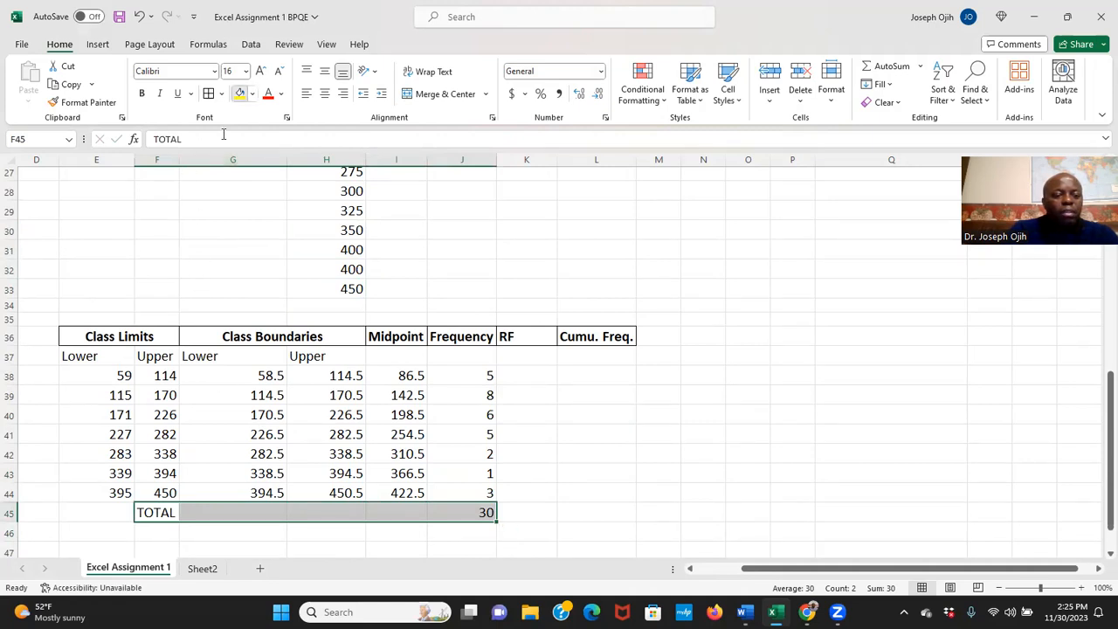
pyautogui.click(239, 94)
pyautogui.click(528, 458)
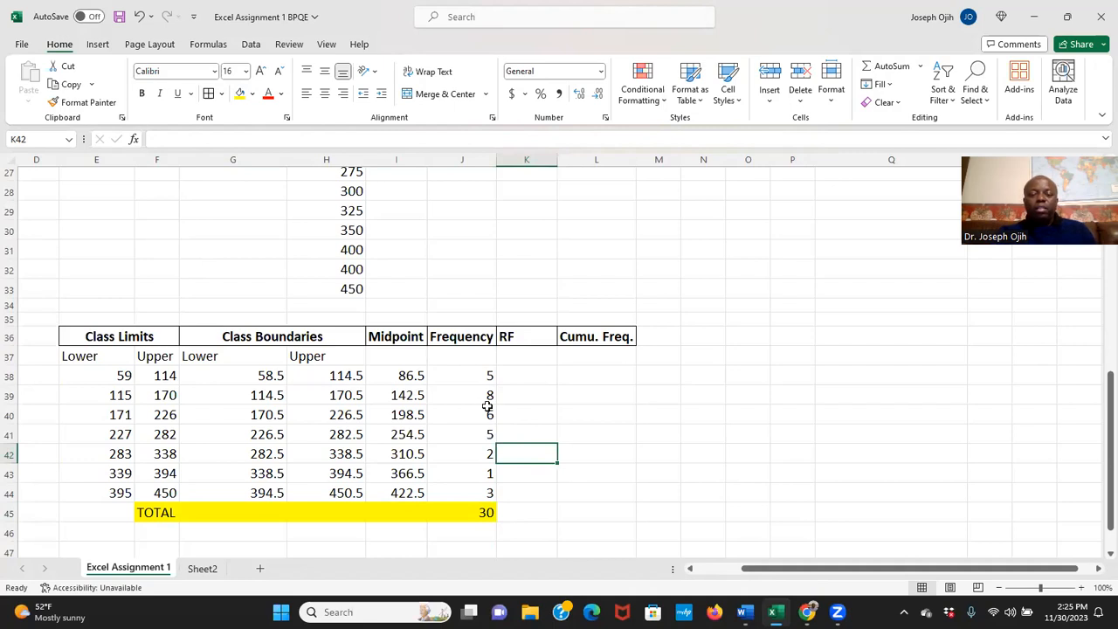
# Calculate the first class's relative frequency in K38 with =J38/30 and fill the formula down to K44
pyautogui.scroll(-1, 541, 389)
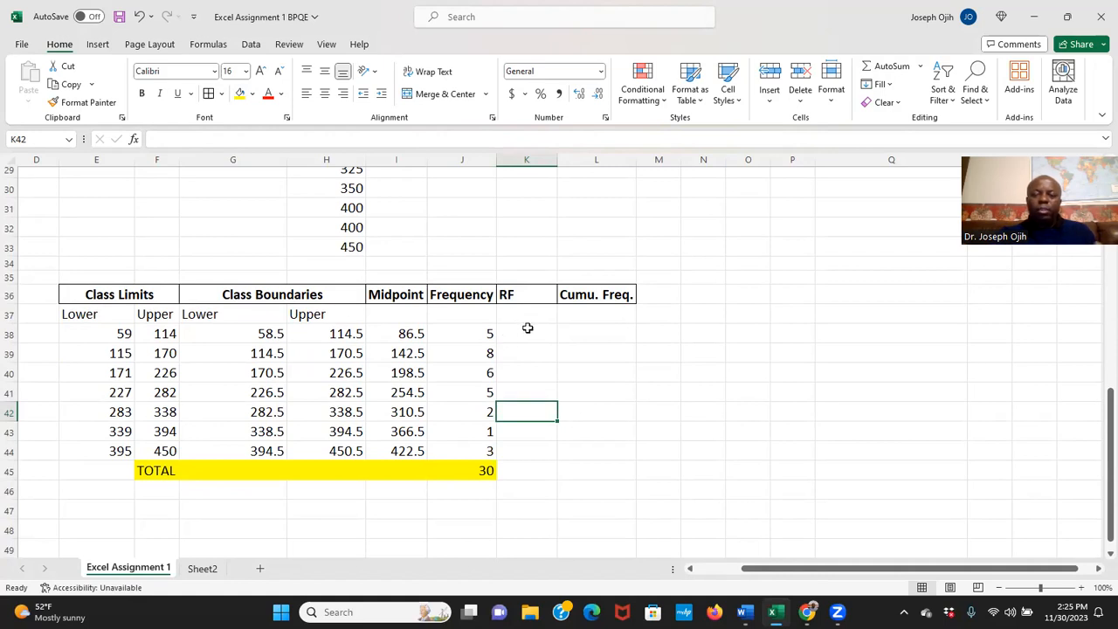
pyautogui.click(533, 336)
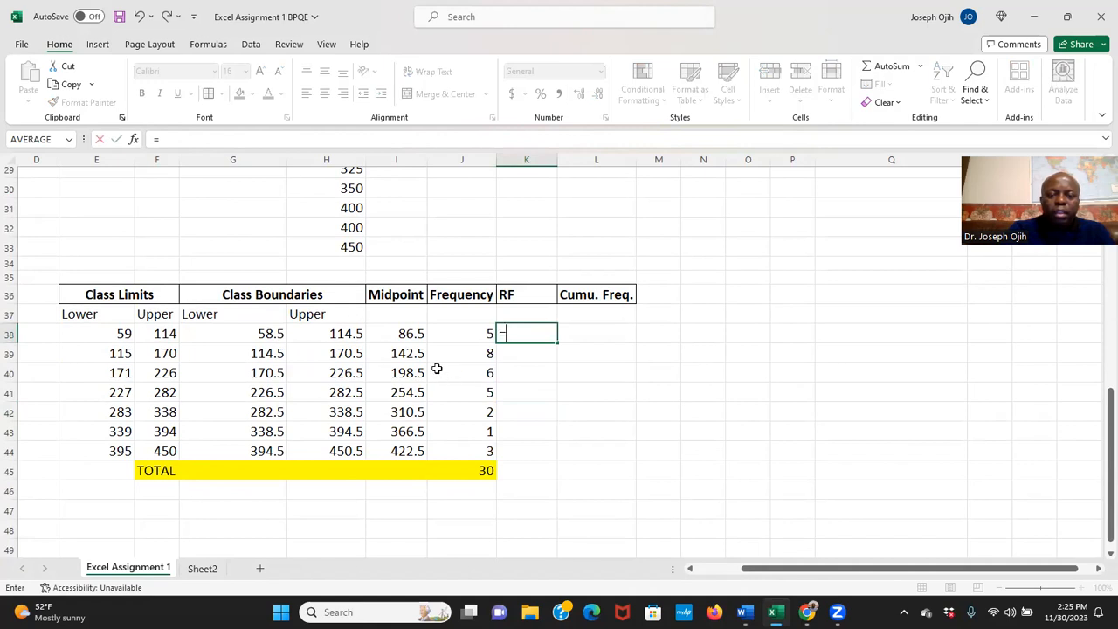
pyautogui.click(460, 333)
pyautogui.write('/')
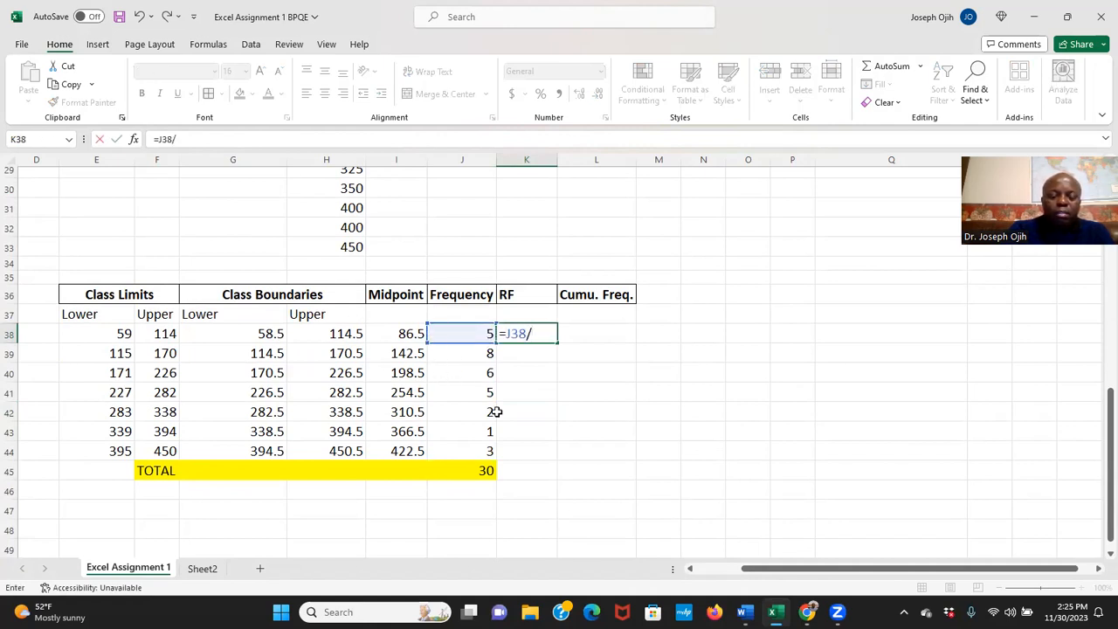
pyautogui.write('30')
pyautogui.press('Return')
pyautogui.click(520, 335)
pyautogui.moveTo(557, 342); pyautogui.dragTo(576, 451)
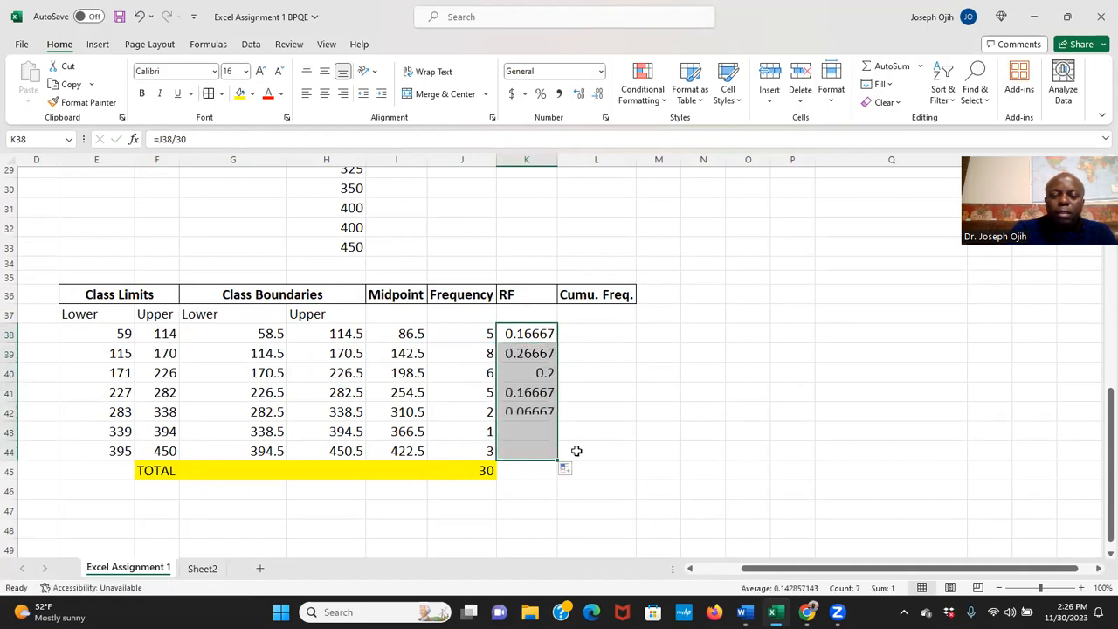
# Total the RF column in K45 by extending the SUM formula from J45 across
pyautogui.click(541, 468)
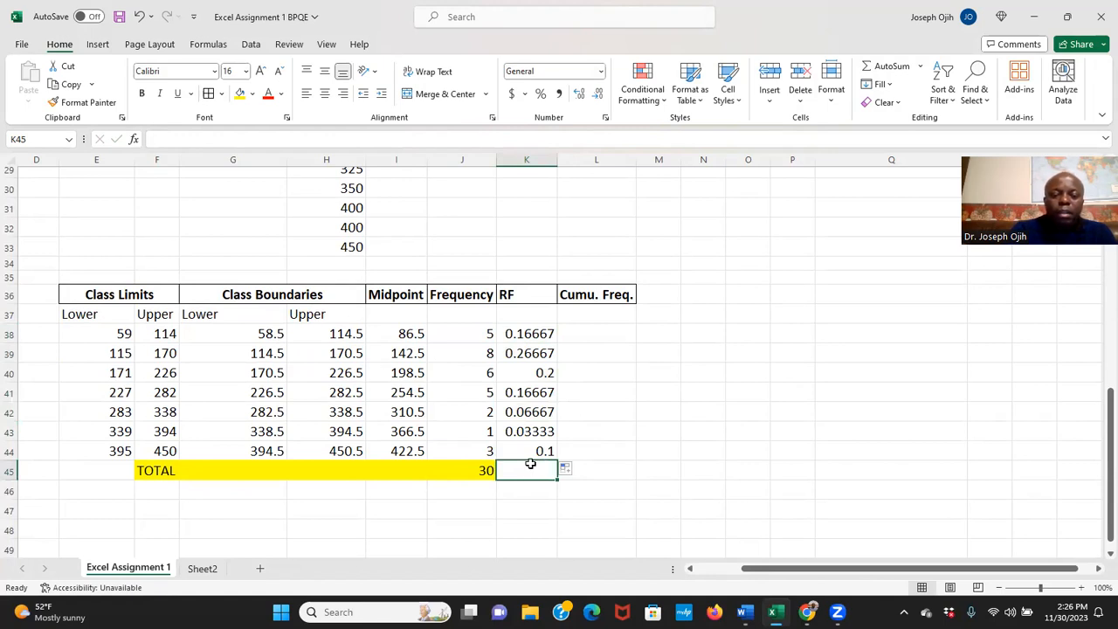
pyautogui.click(483, 470)
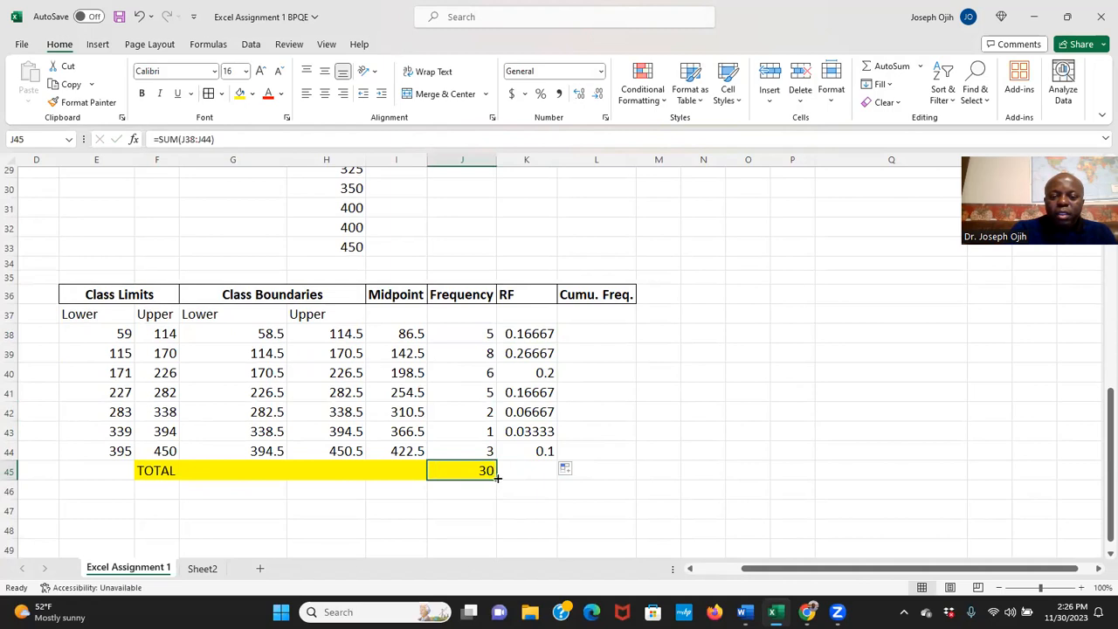
pyautogui.moveTo(496, 477); pyautogui.dragTo(552, 472)
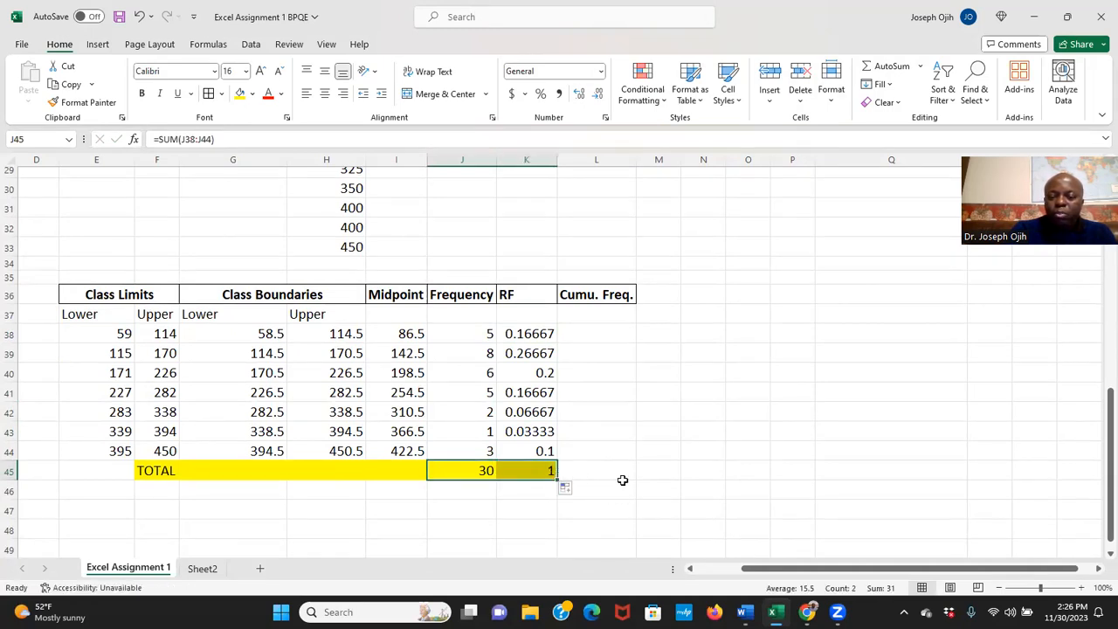
pyautogui.click(539, 472)
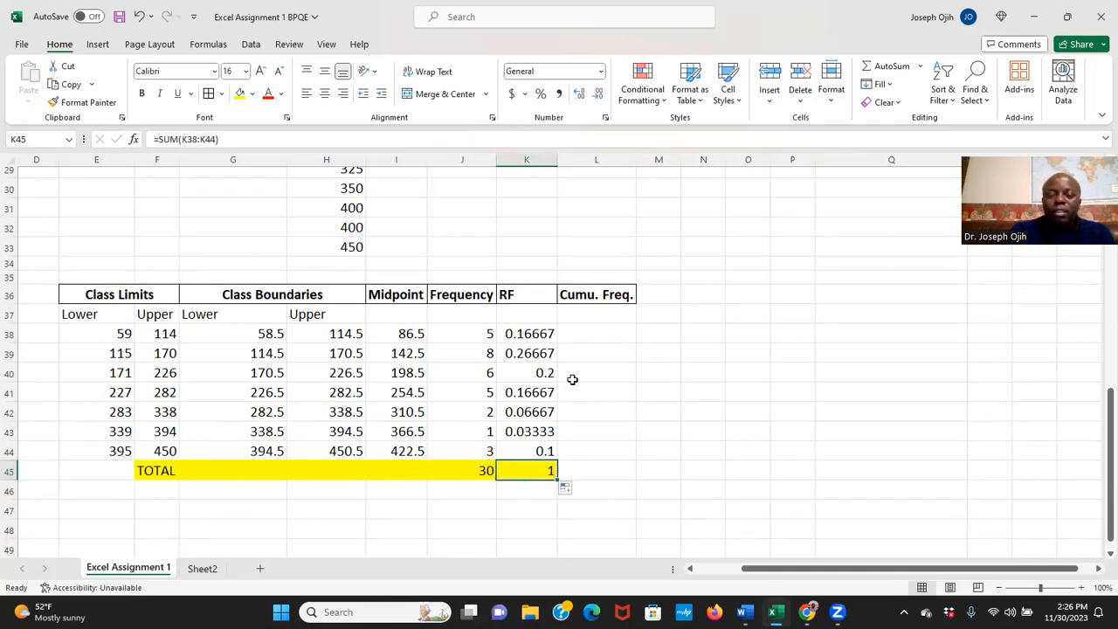
# Start the Cumu. Freq. column by entering the first class's cumulative frequency, 5, in L38
pyautogui.click(583, 335)
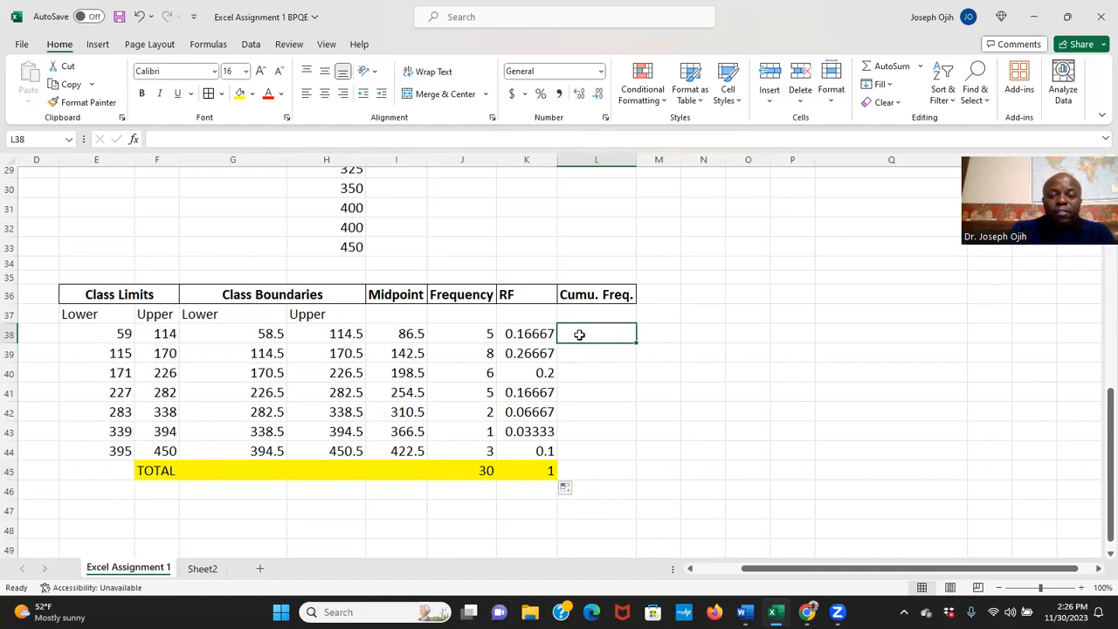
pyautogui.write('5')
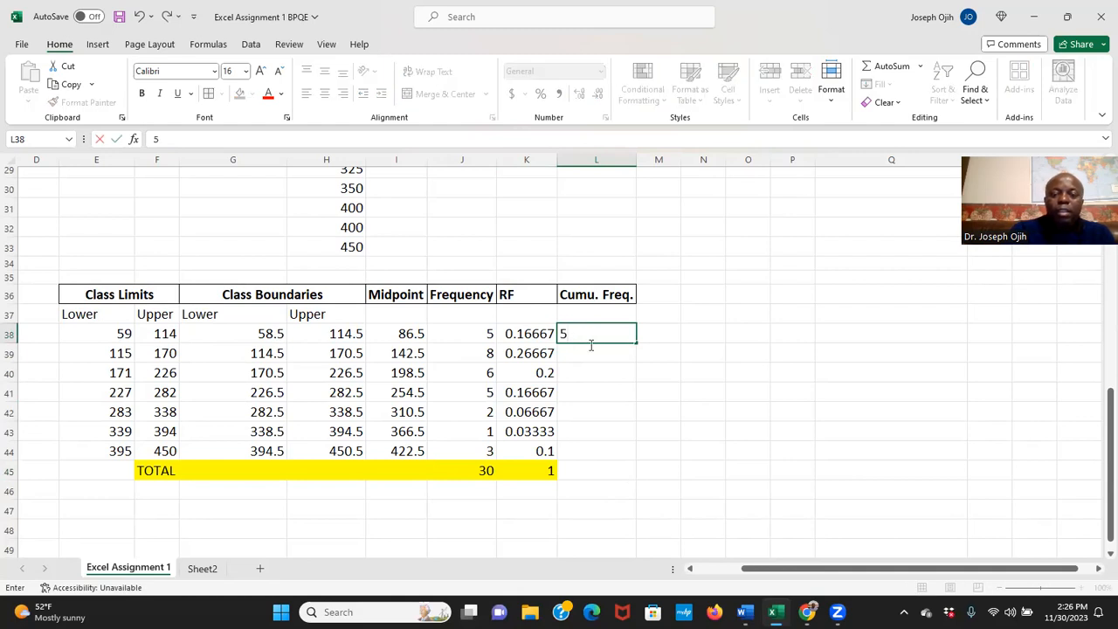
pyautogui.click(601, 351)
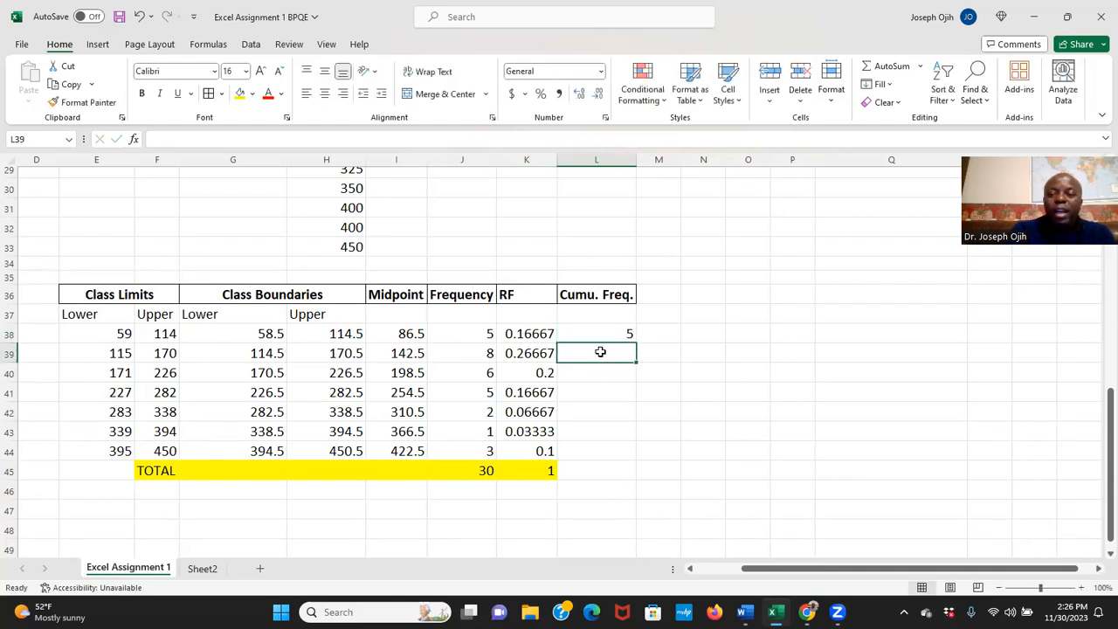
# Calculate the second class's cumulative frequency in L39 with =L38+J39 and fill the formula down to L44
pyautogui.write('=')
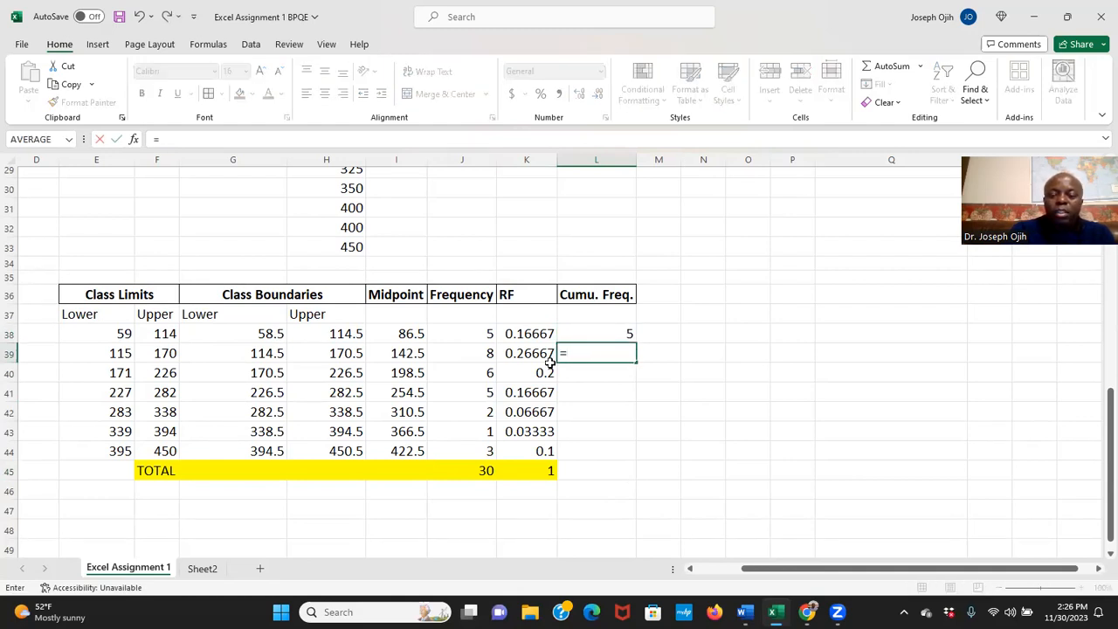
pyautogui.click(607, 334)
pyautogui.write('+')
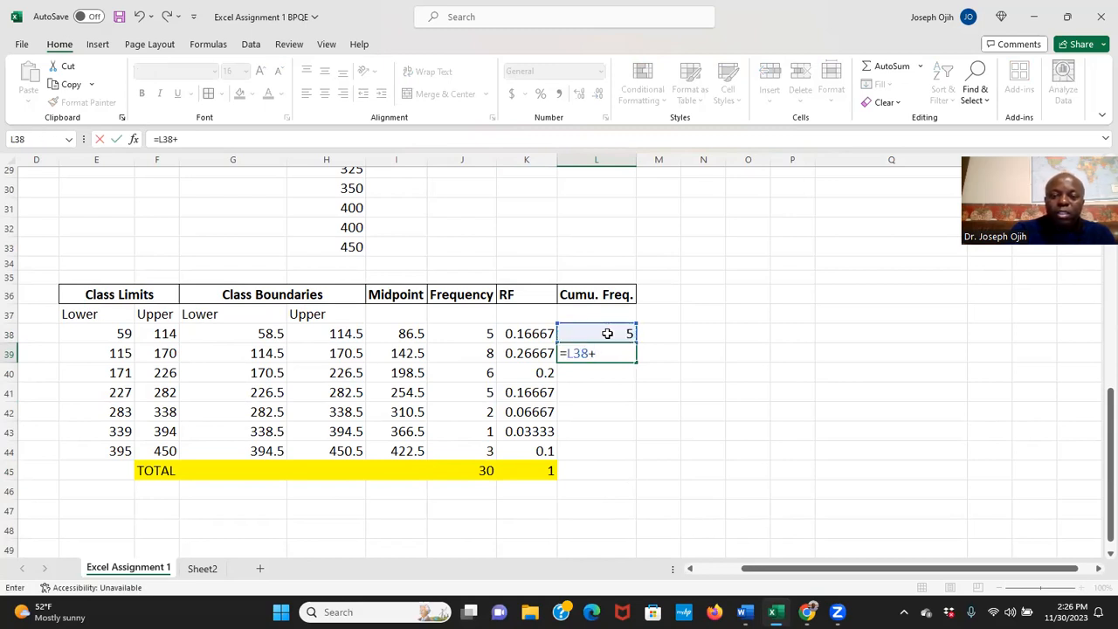
pyautogui.click(487, 354)
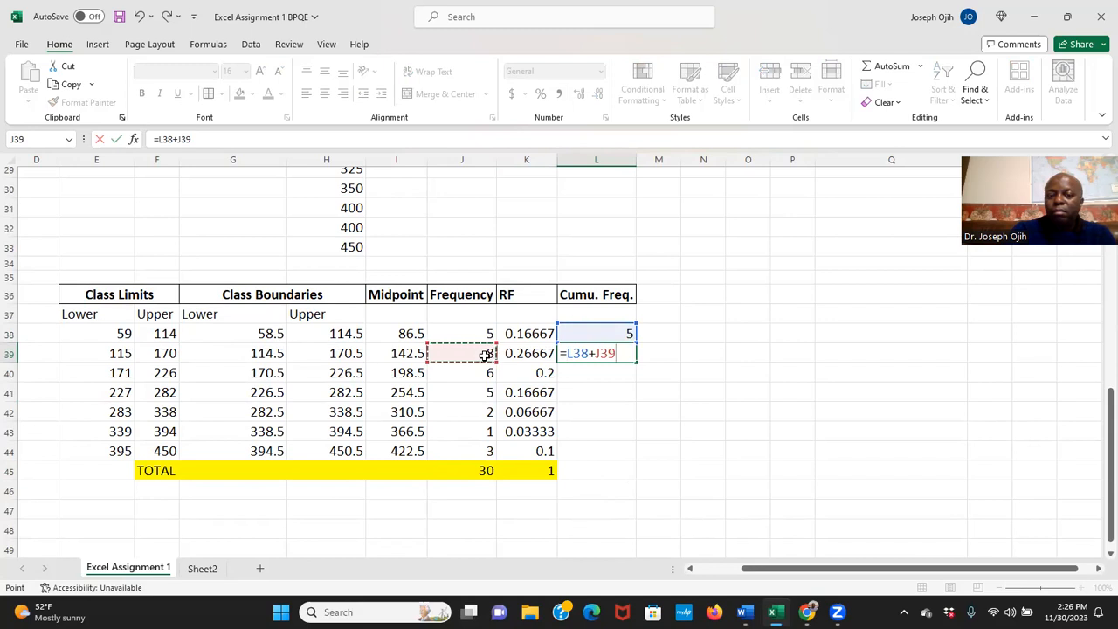
pyautogui.press('Return')
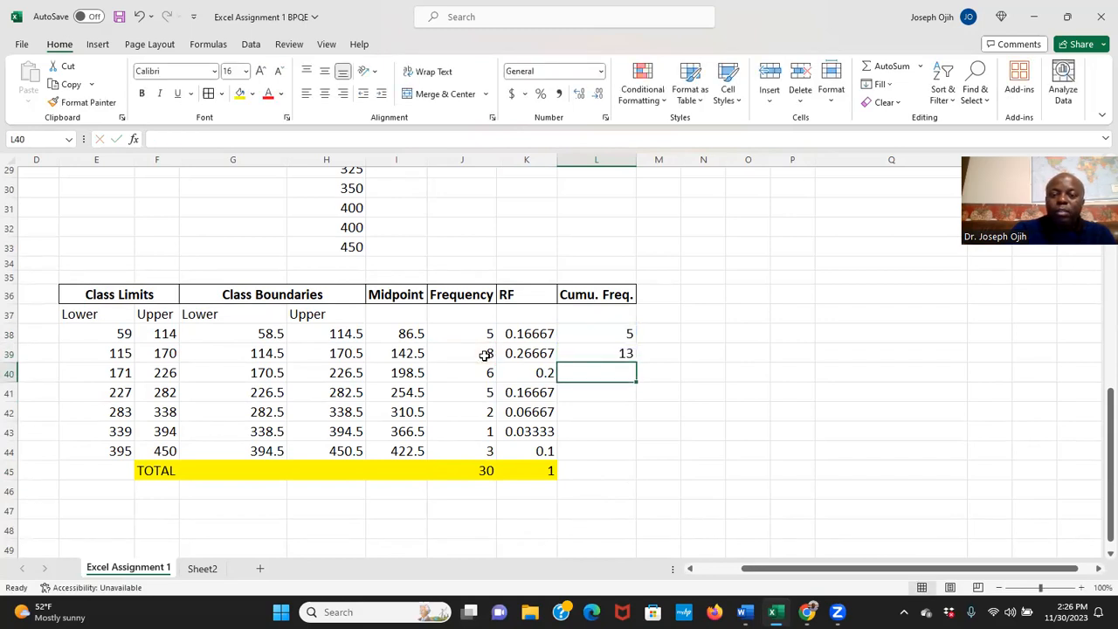
pyautogui.click(604, 351)
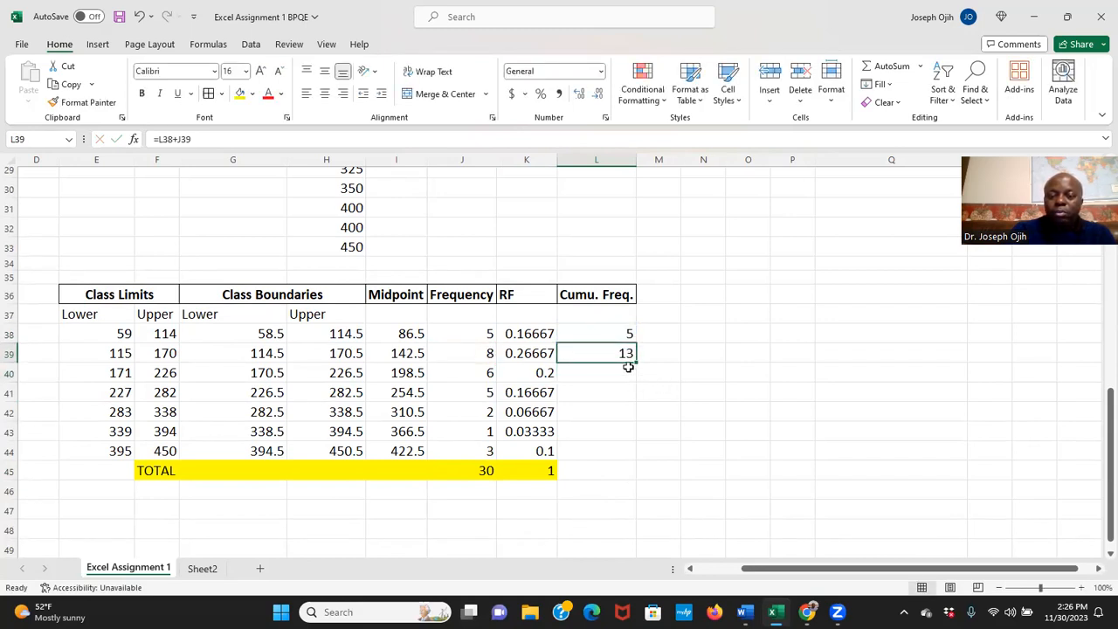
pyautogui.moveTo(641, 373); pyautogui.dragTo(647, 453)
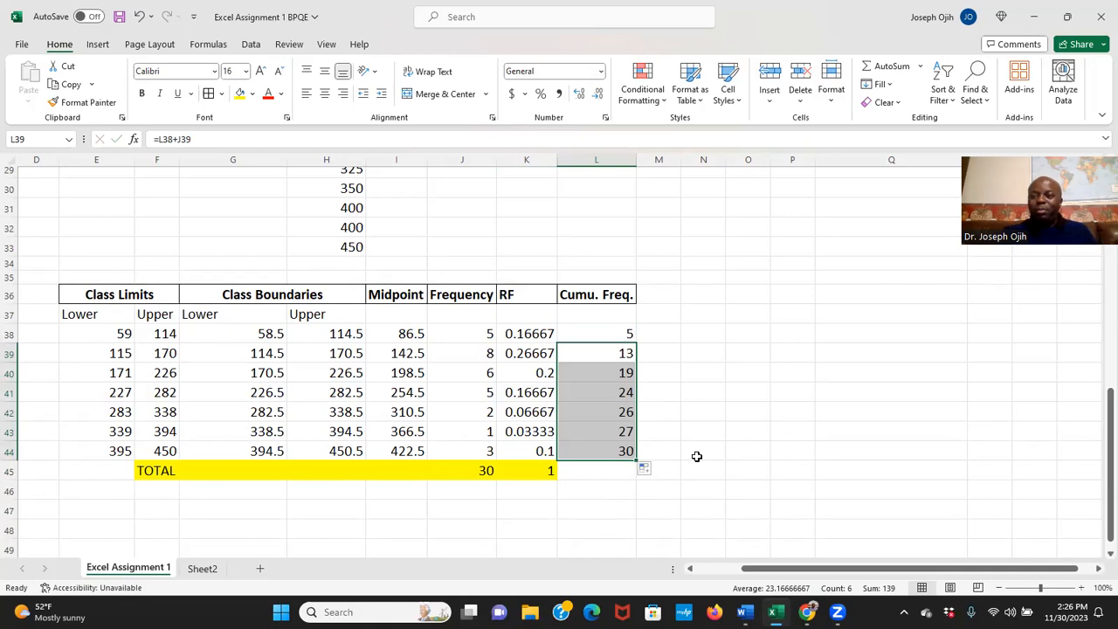
pyautogui.click(710, 379)
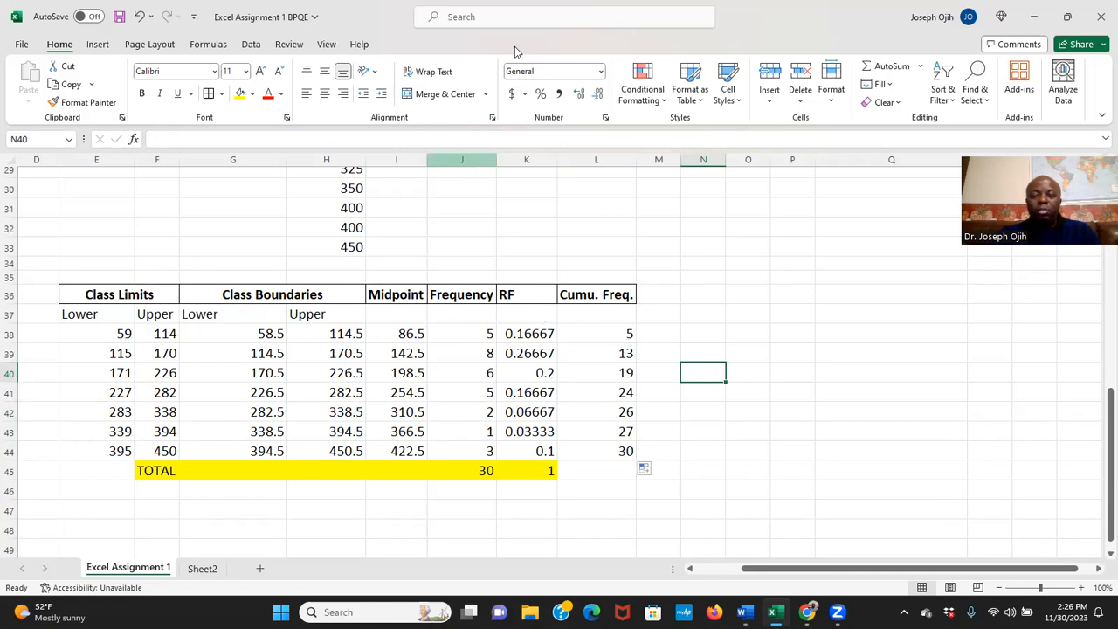
# Switch to the Statistics Project document in Word at the Step 2 grouped frequency table
pyautogui.click(561, 196)
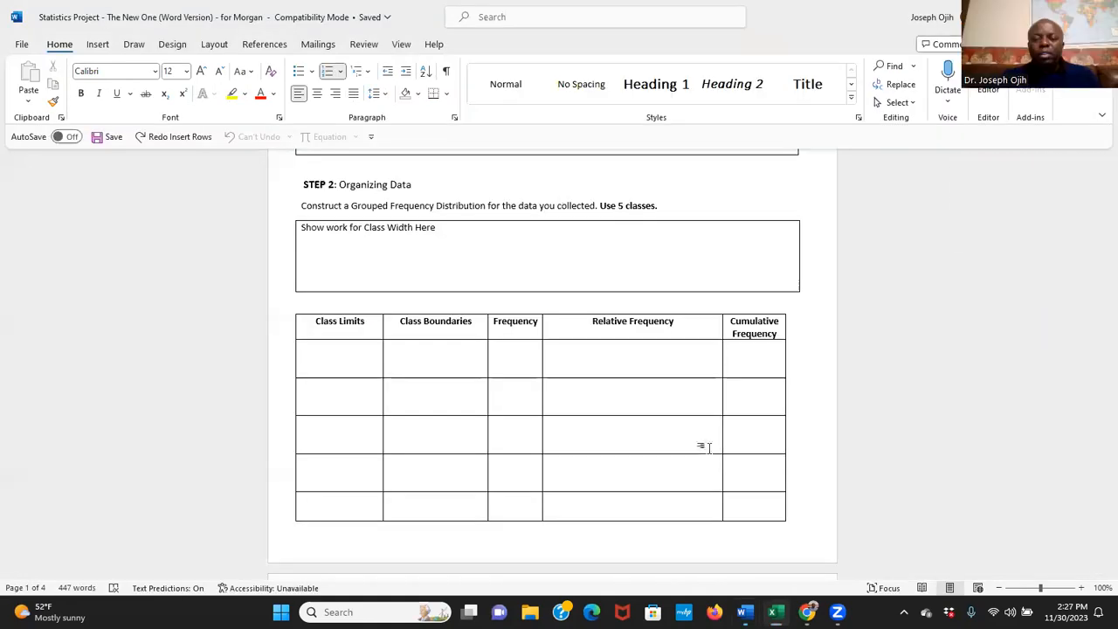
pyautogui.scroll(1, 388, 274)
pyautogui.click(429, 377)
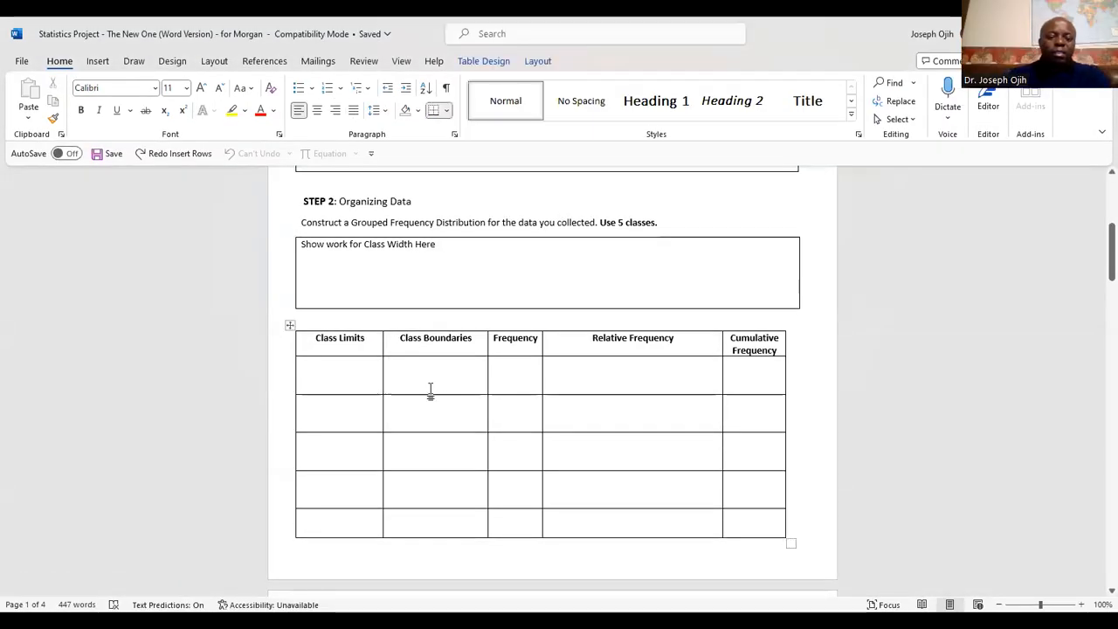
pyautogui.write('SE')
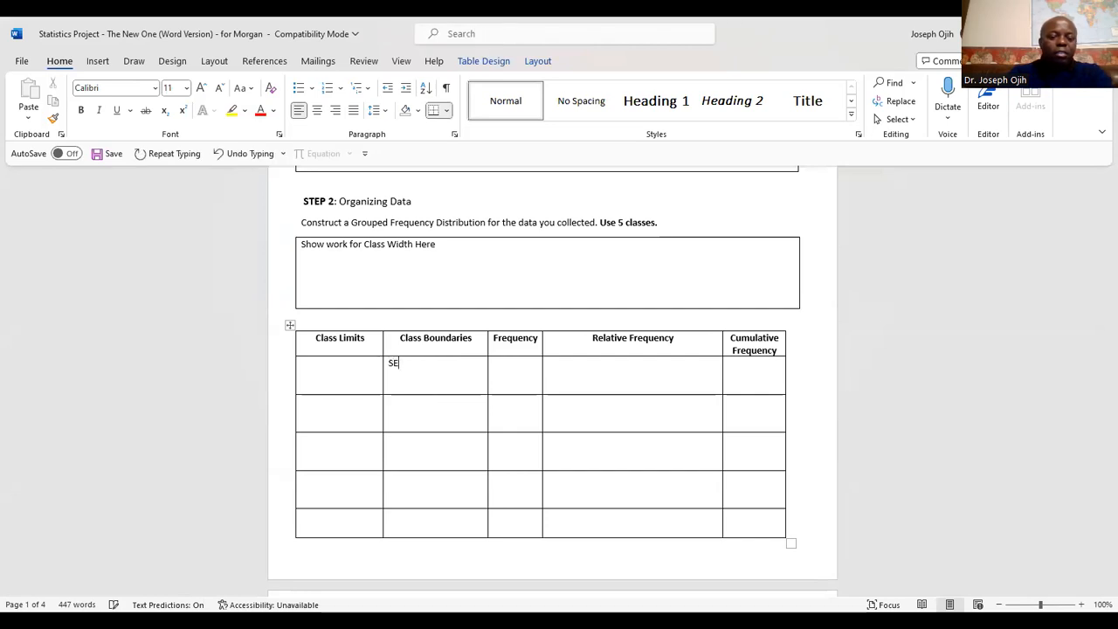
pyautogui.press('BackSpace')
pyautogui.press('BackSpace')
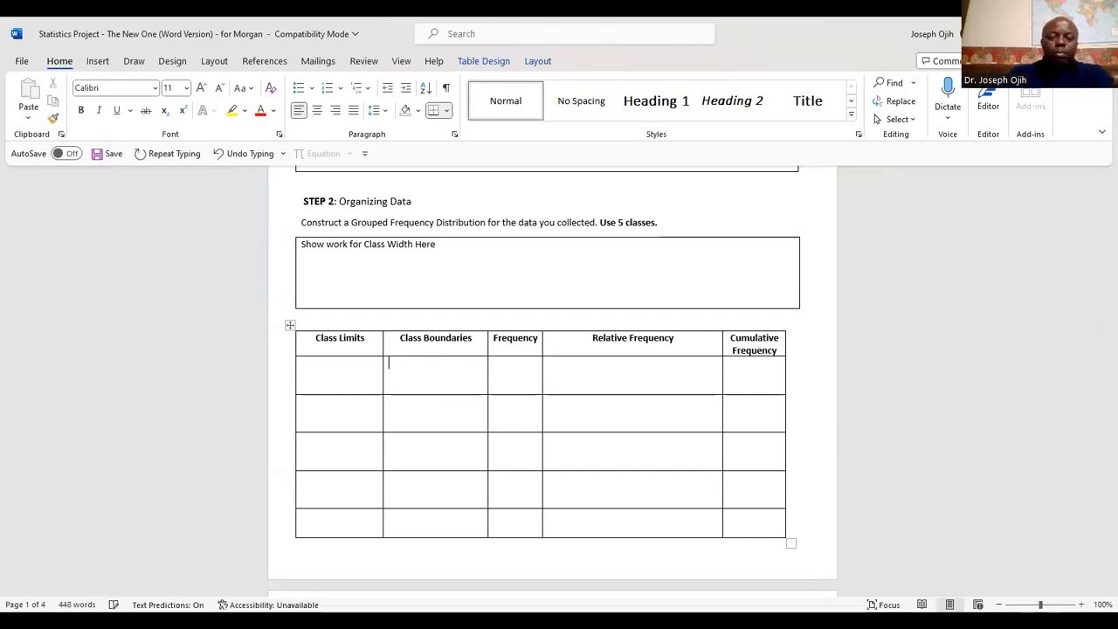
# Enter SEE WORK IN EXCEL in the first empty Relative Frequency cell of the Step 2 table
pyautogui.click(638, 377)
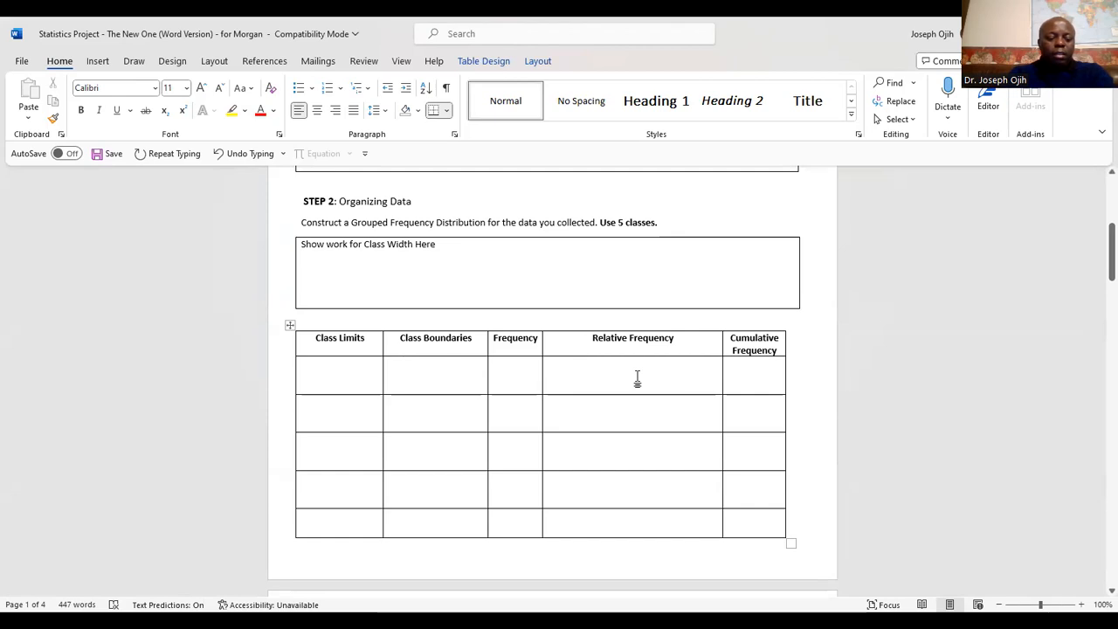
pyautogui.write('SEE W')
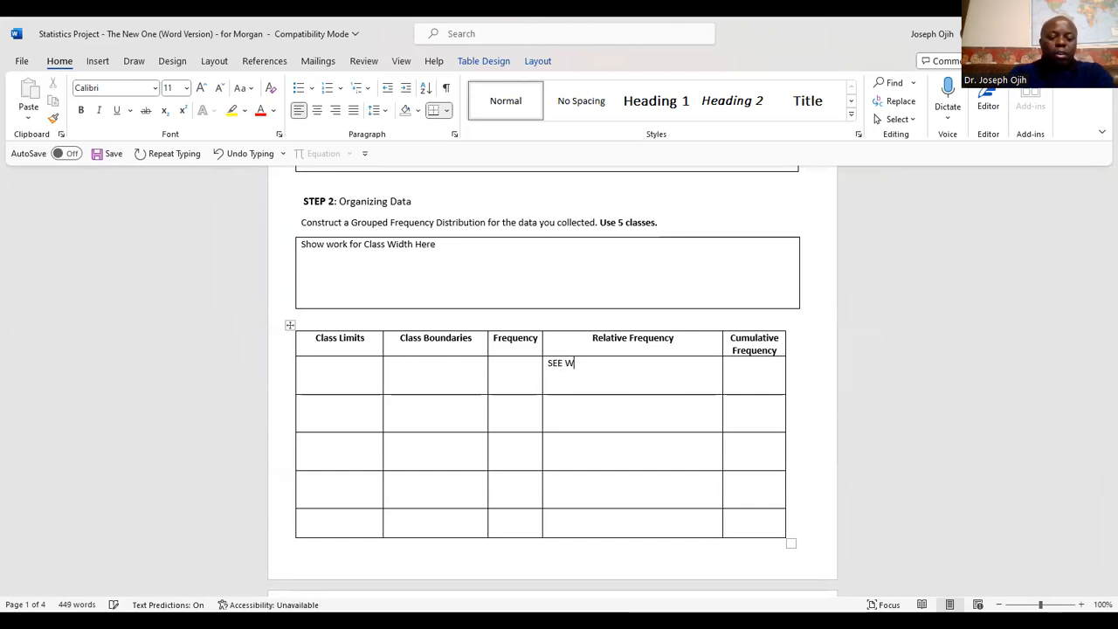
pyautogui.write('ORK IN EX')
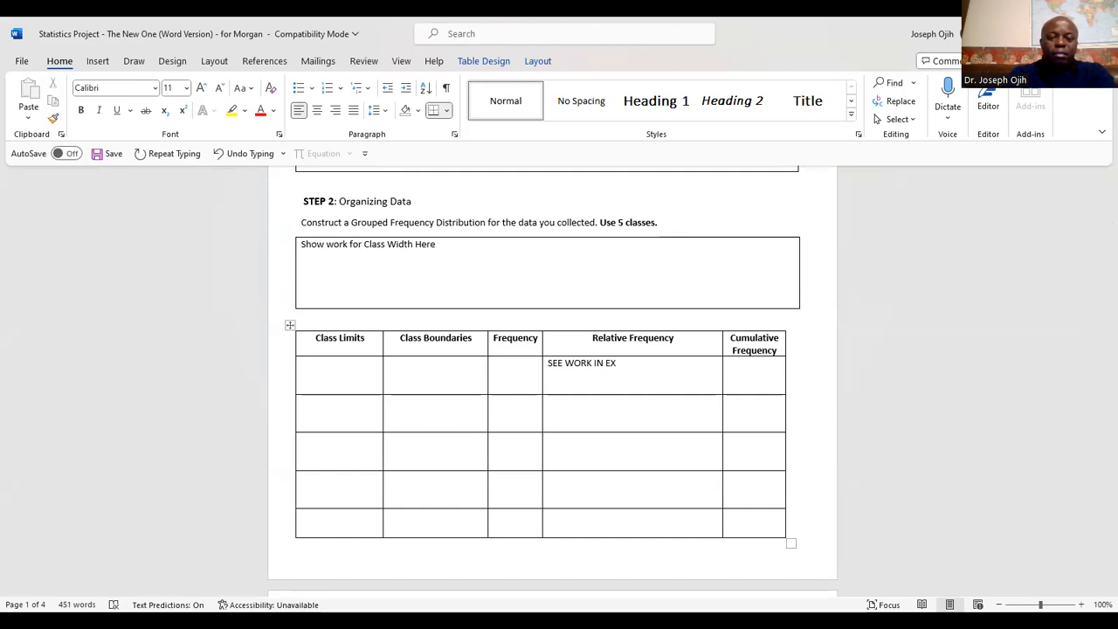
pyautogui.write('CEL')
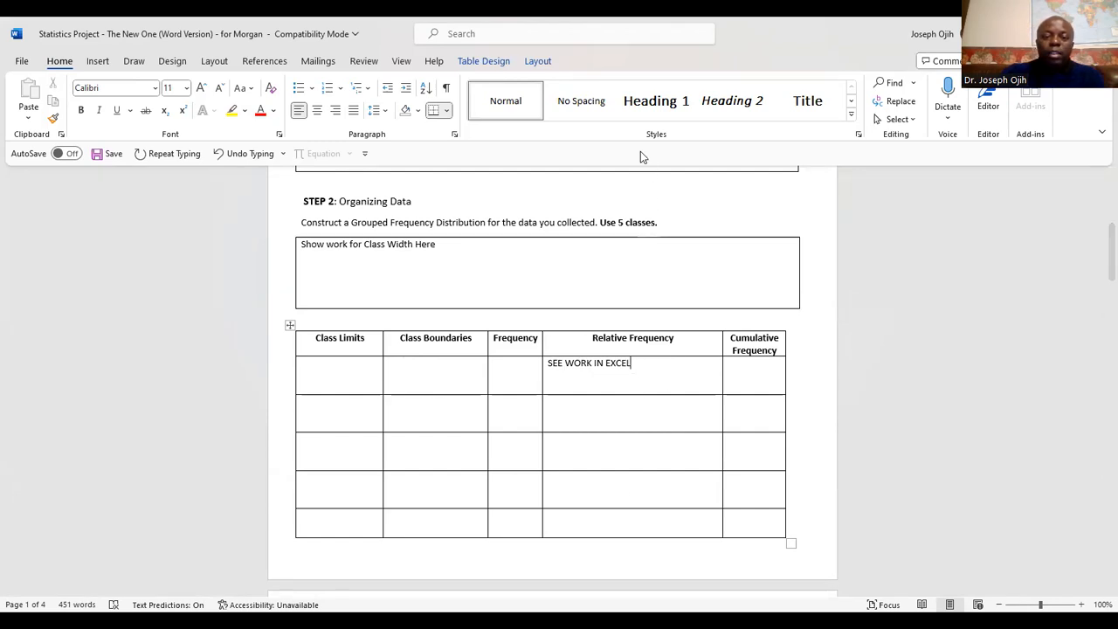
# Switch back to Excel and copy the whole frequency distribution table, E36:L45
pyautogui.hotkey('alt', 'Tab')
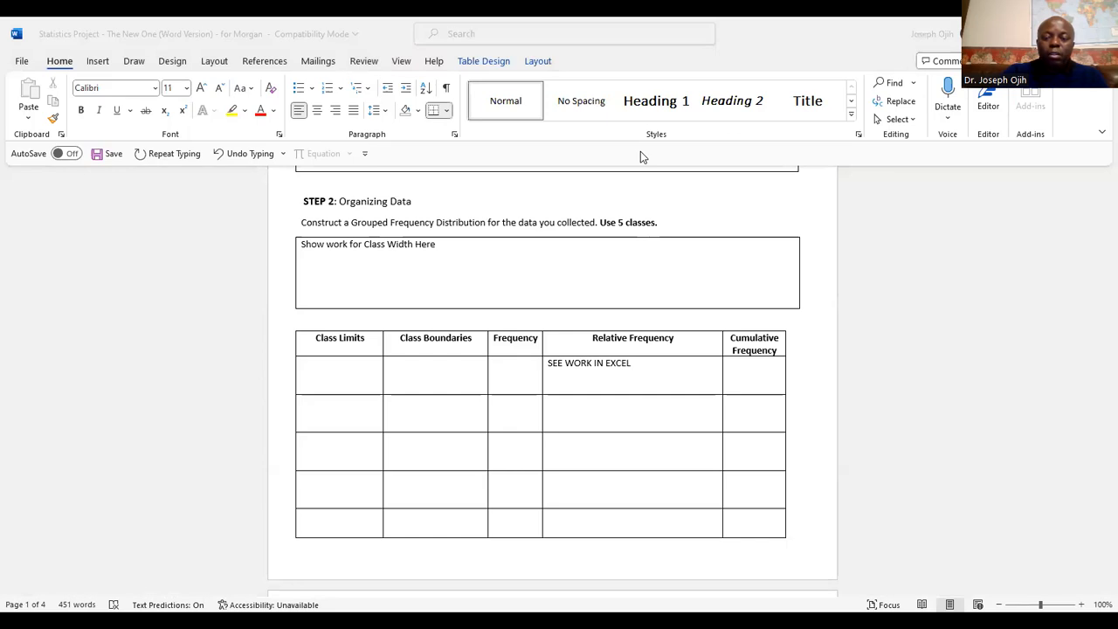
pyautogui.hotkey('alt', 'Tab')
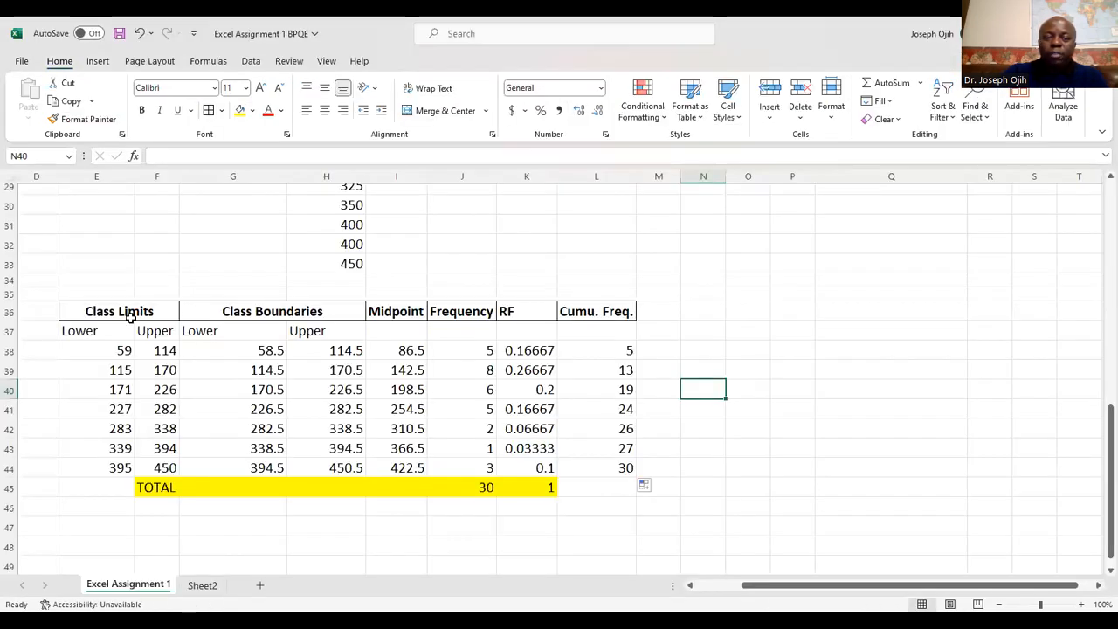
pyautogui.moveTo(102, 310); pyautogui.dragTo(594, 486)
pyautogui.hotkey('ctrl', 'c')
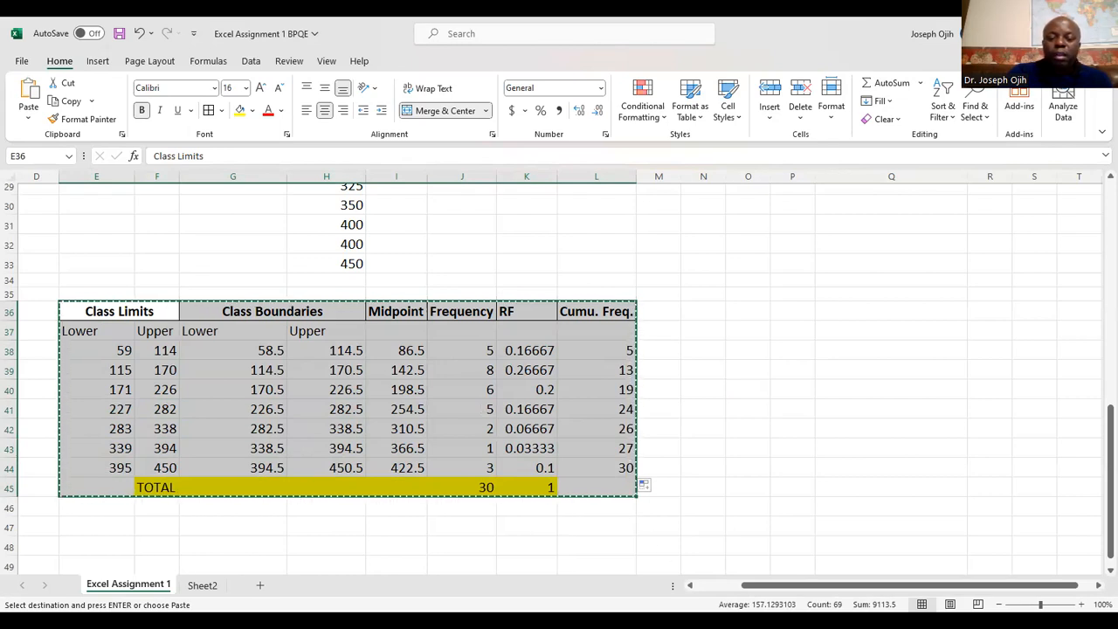
pyautogui.hotkey('alt', 'Tab')
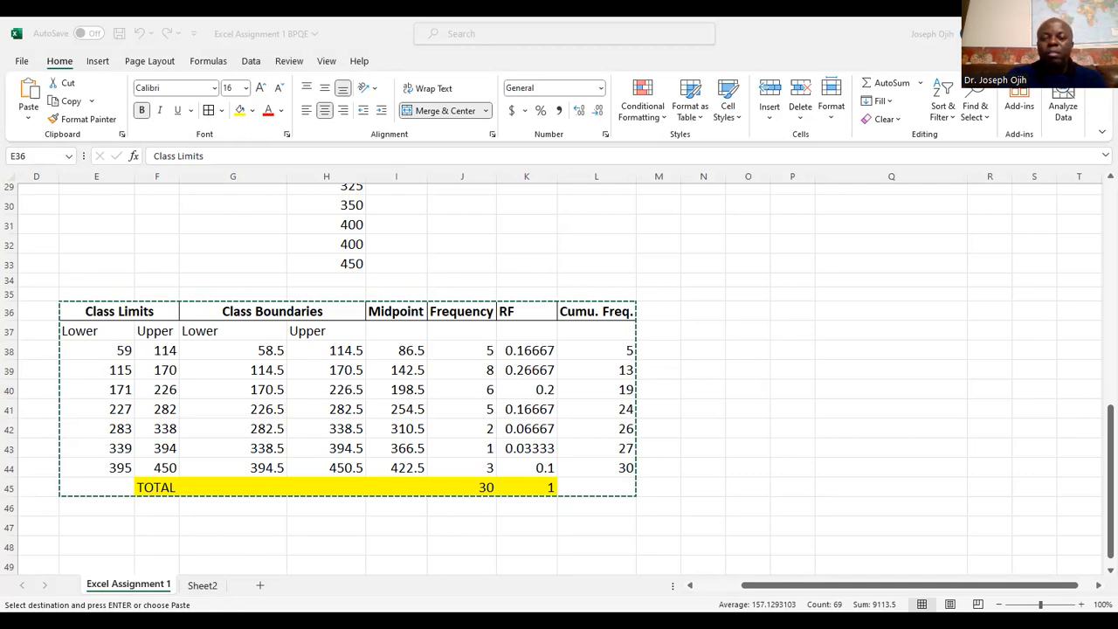
pyautogui.press('Escape')
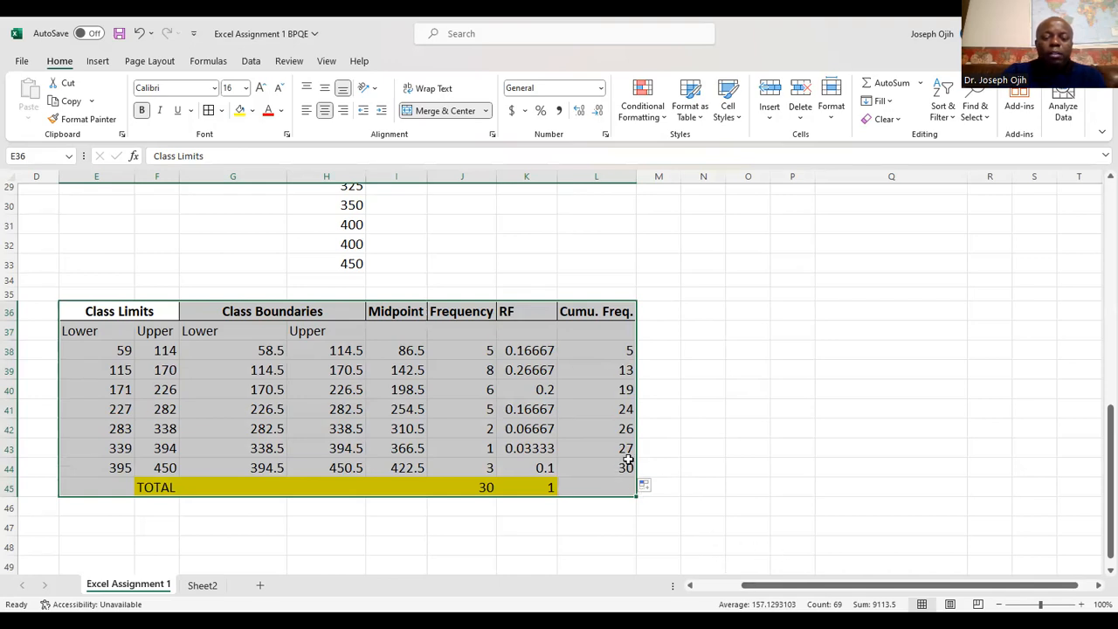
pyautogui.scroll(-2, 634, 442)
pyautogui.scroll(2, 634, 442)
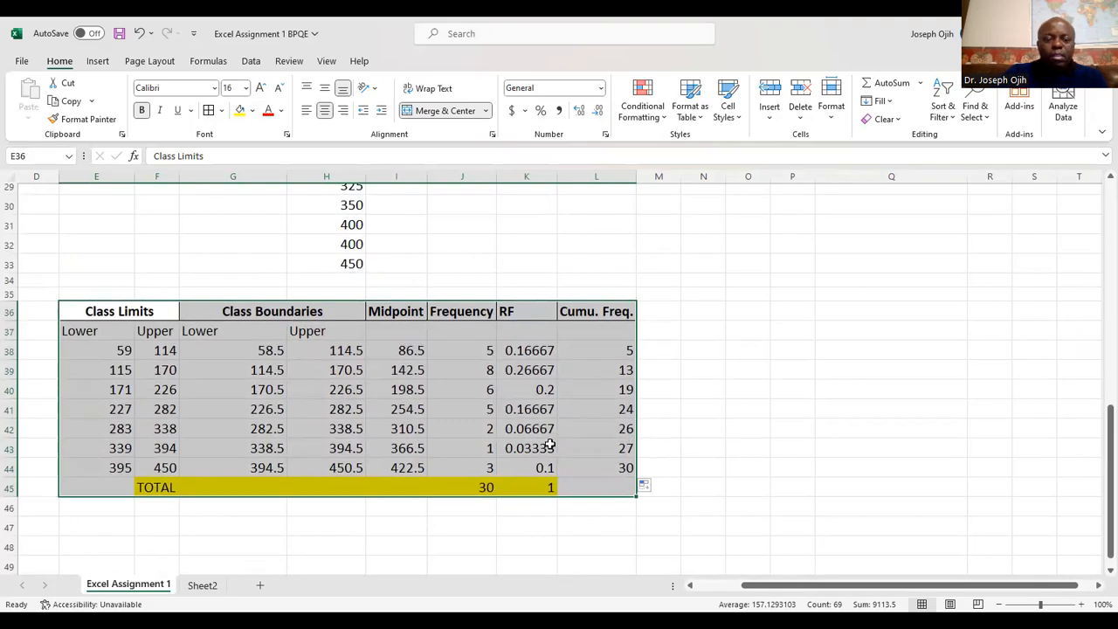
pyautogui.scroll(-1, 518, 437)
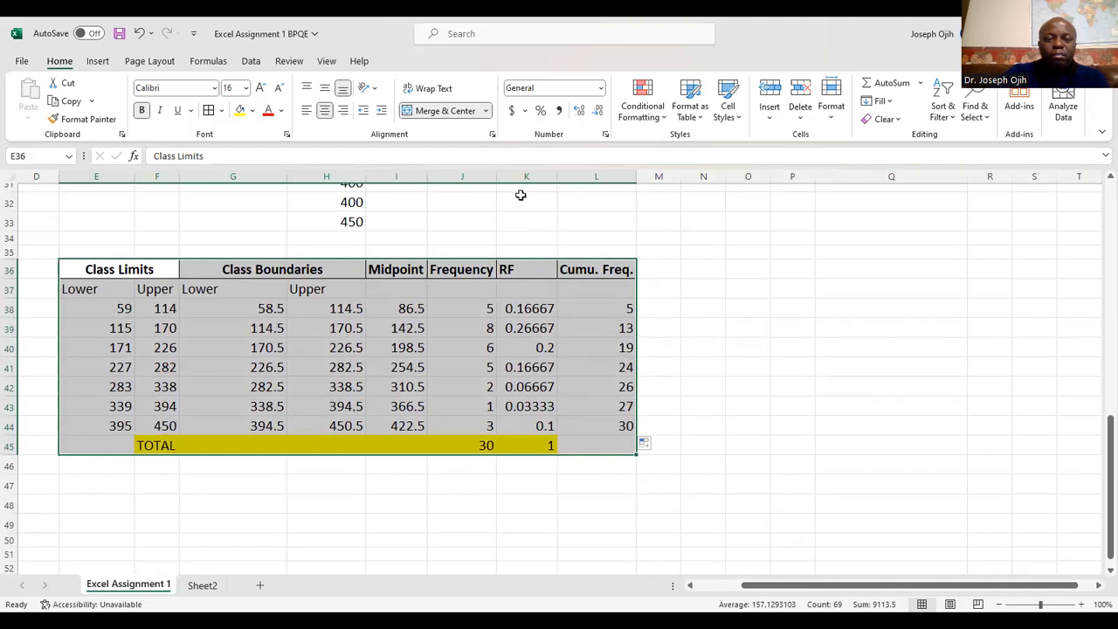
# Switch to the Excel Assignment 1 BW document in Word and review the assignment's tasks and class width formula
pyautogui.hotkey('alt', 'Tab')
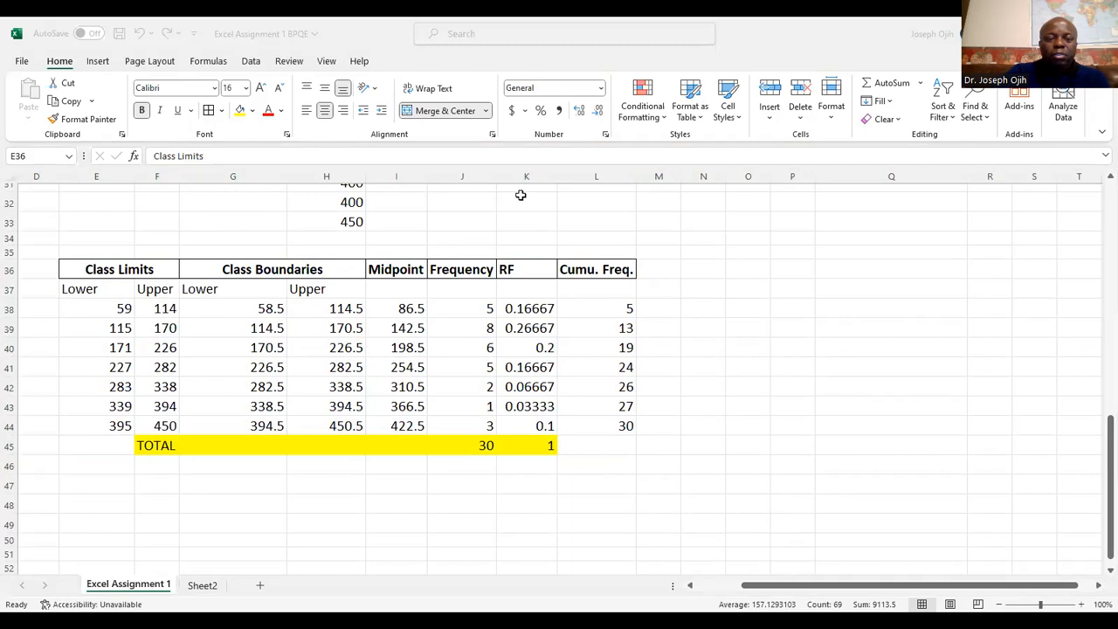
pyautogui.scroll(5, 515, 332)
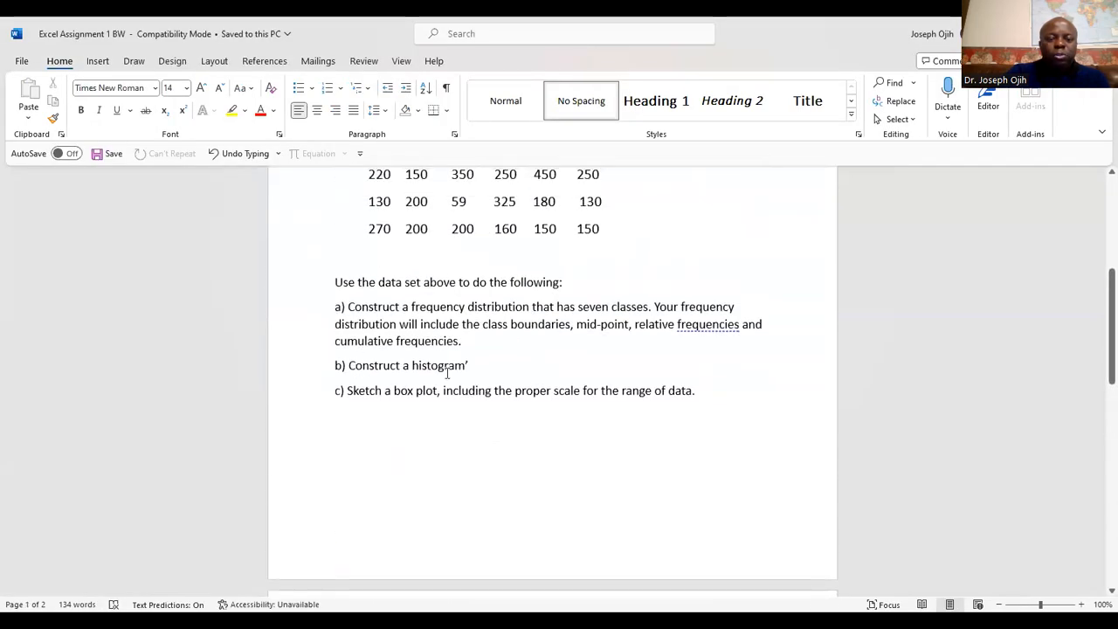
pyautogui.scroll(-3, 458, 363)
pyautogui.scroll(-3, 461, 363)
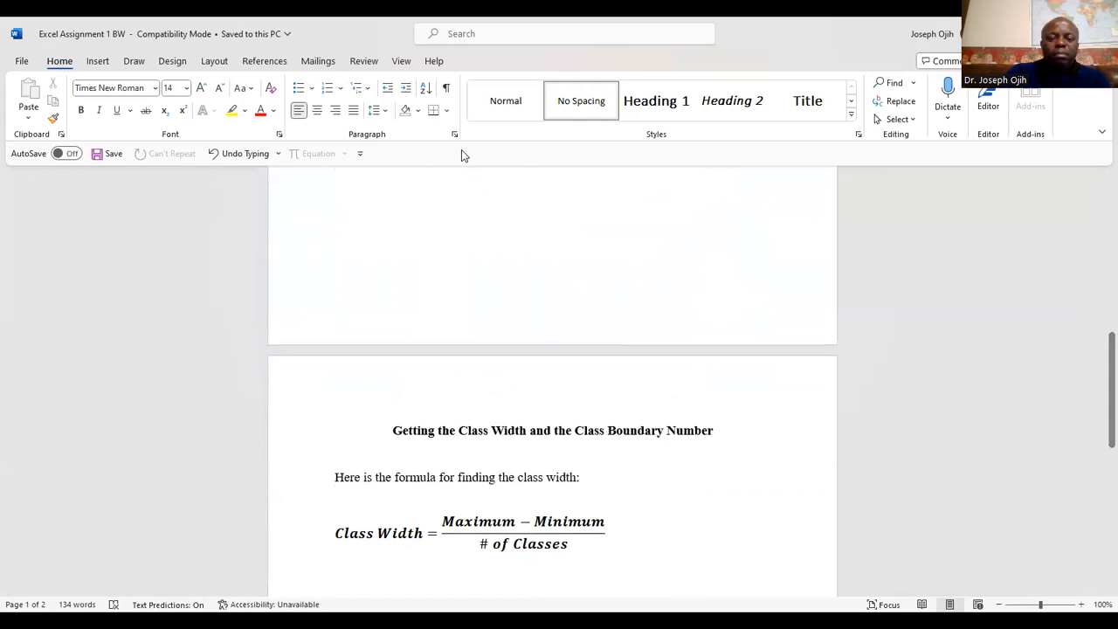
# Switch back to Excel and enter the headings Lower in E50 and Upper in F50, below the frequency distribution table
pyautogui.hotkey('alt', 'Tab')
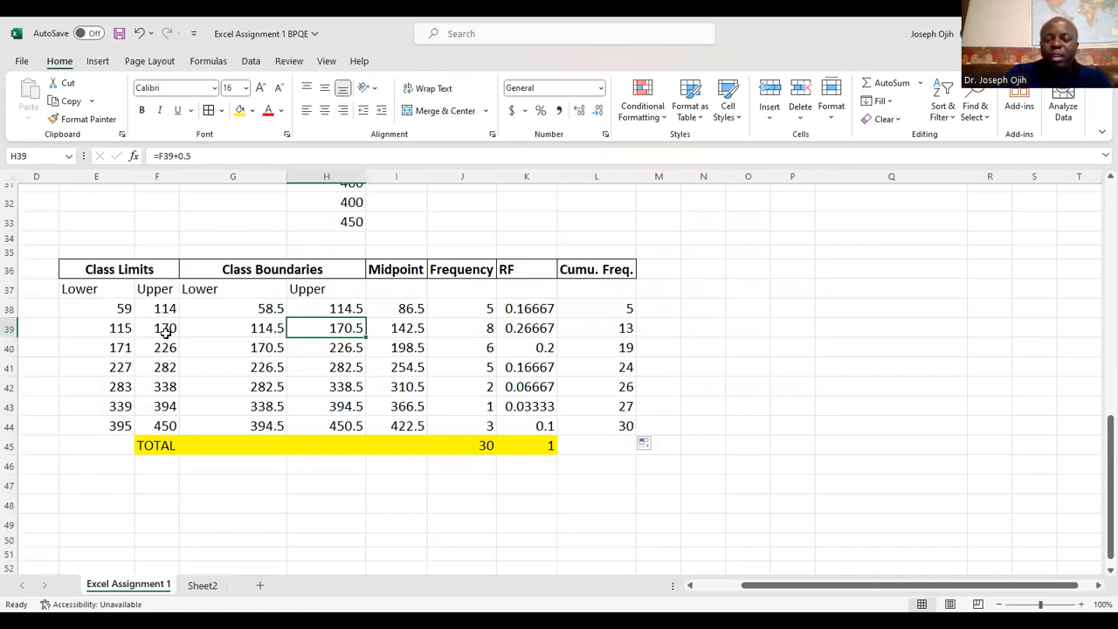
pyautogui.scroll(-2, 197, 345)
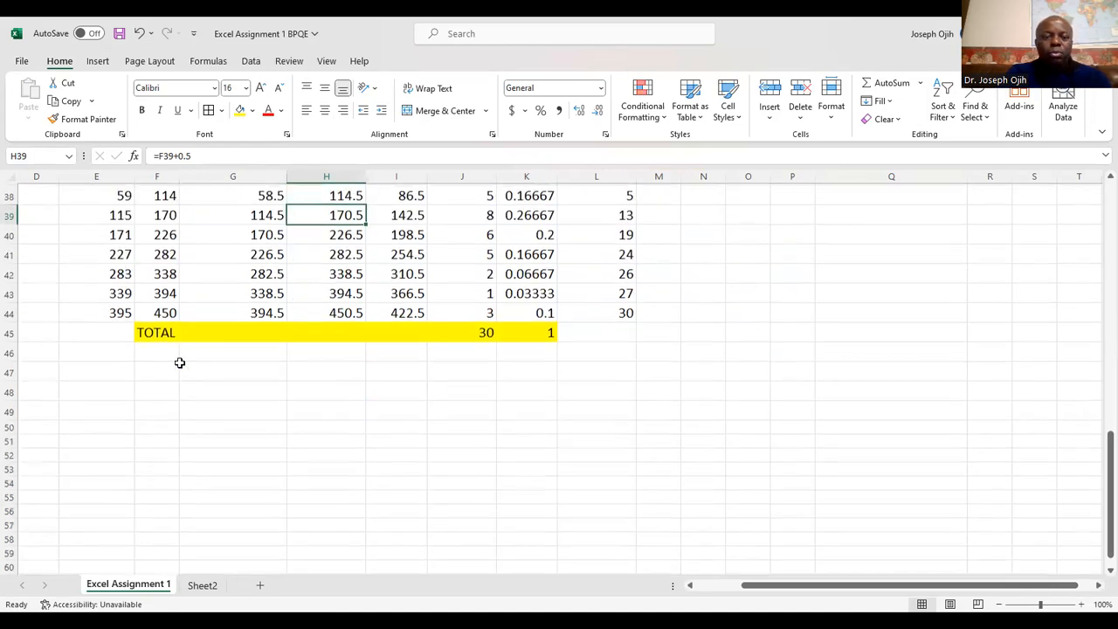
pyautogui.scroll(1, 220, 385)
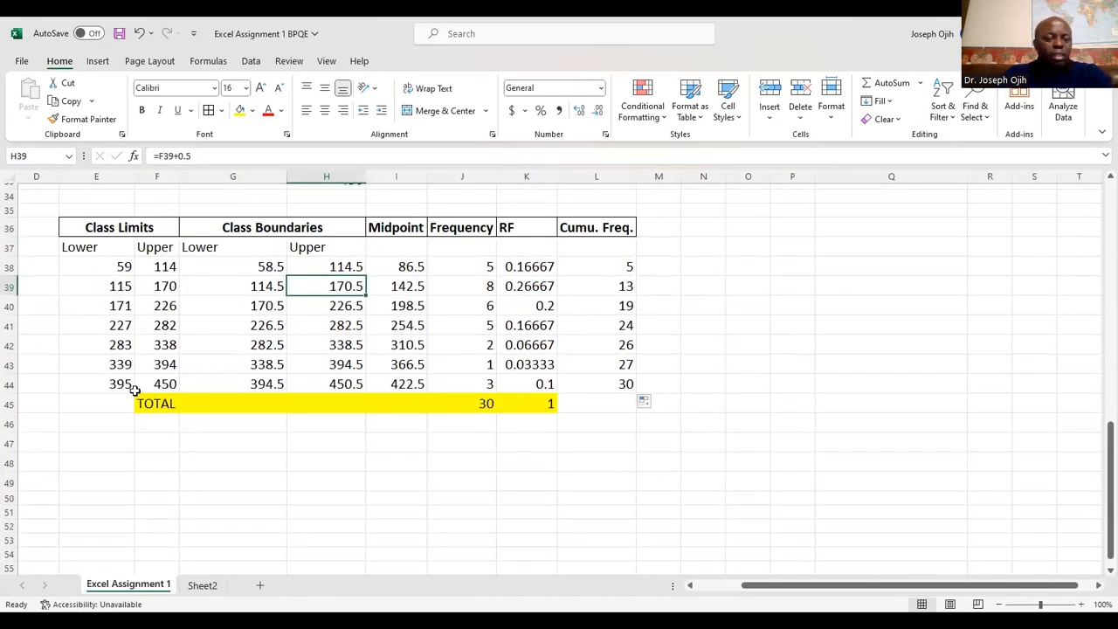
pyautogui.scroll(-1, 122, 489)
pyautogui.click(112, 461)
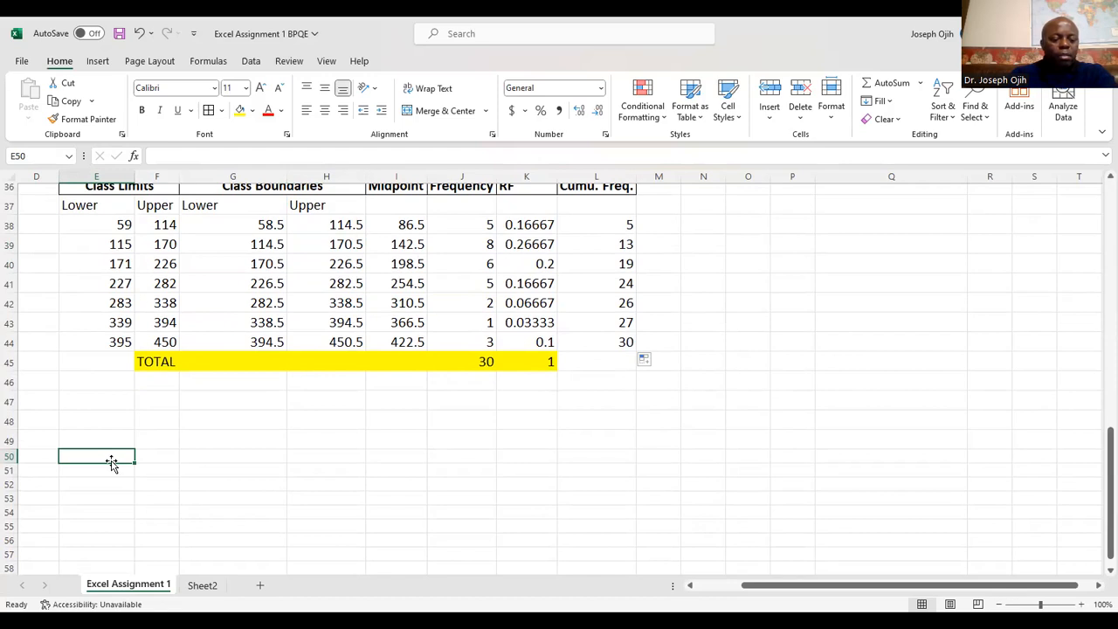
pyautogui.write('Uo')
pyautogui.press('BackSpace')
pyautogui.press('BackSpace')
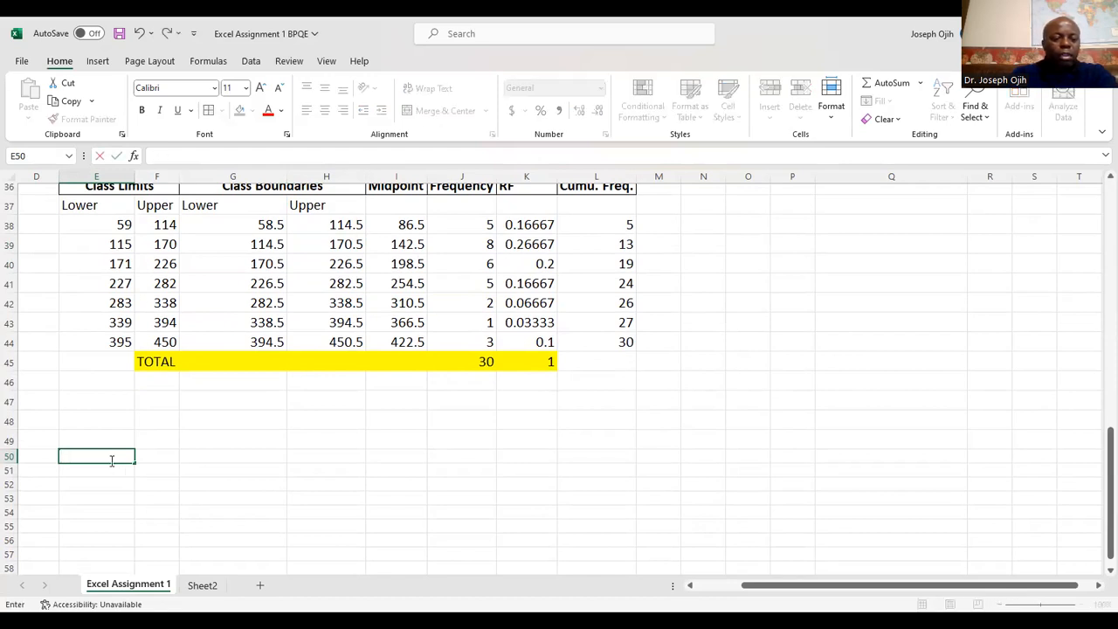
pyautogui.write('Lower')
pyautogui.press('Tab')
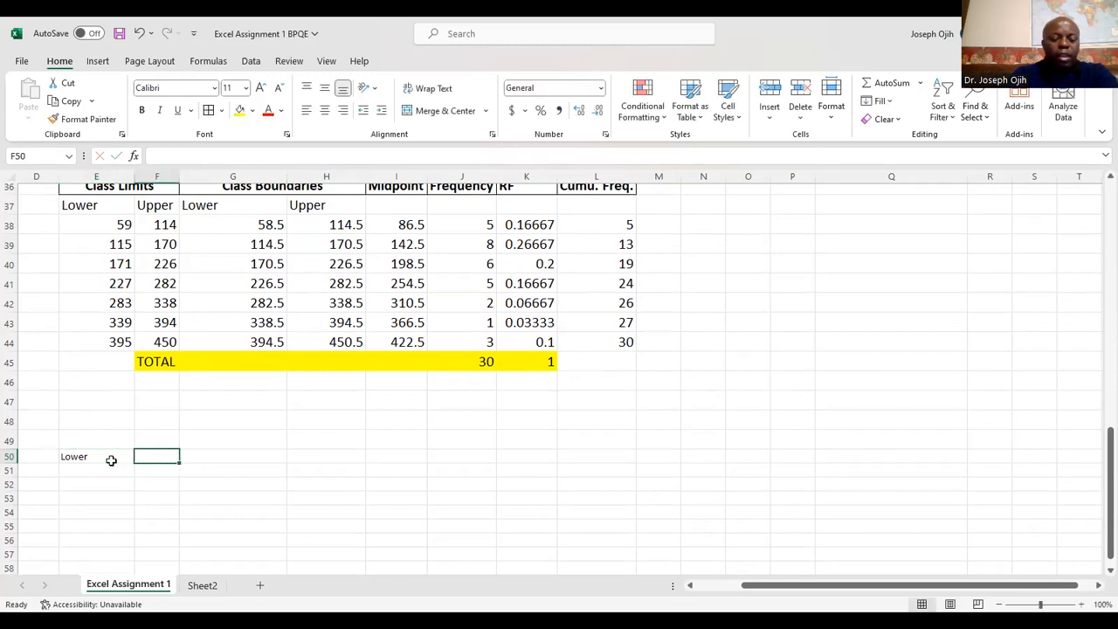
pyautogui.write('Uppr')
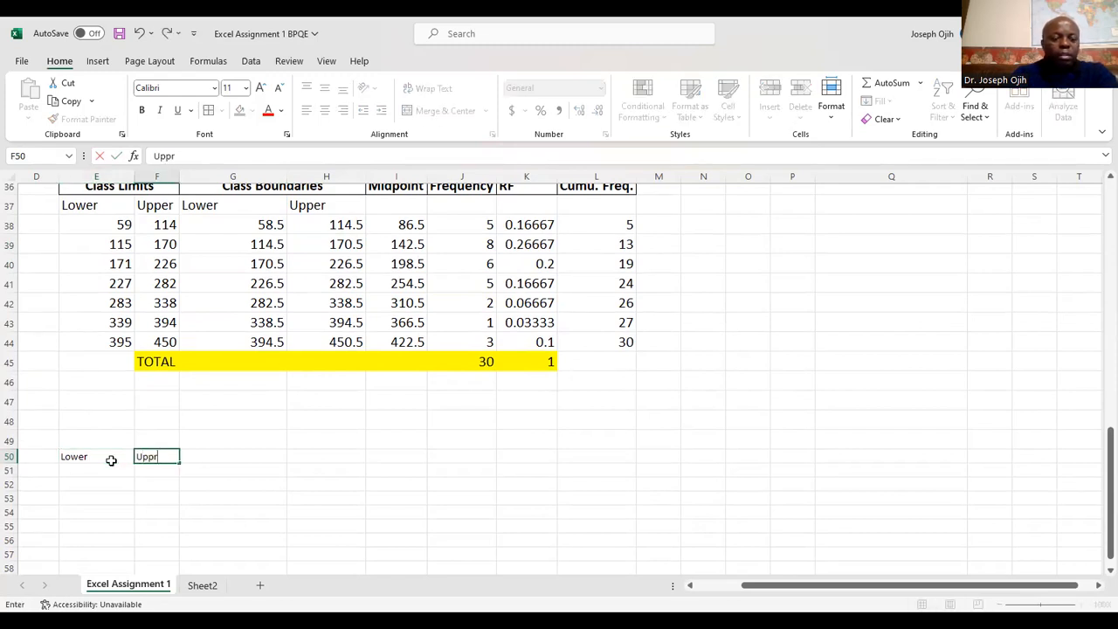
pyautogui.write('t')
pyautogui.press('BackSpace')
pyautogui.press('BackSpace')
pyautogui.write('er')
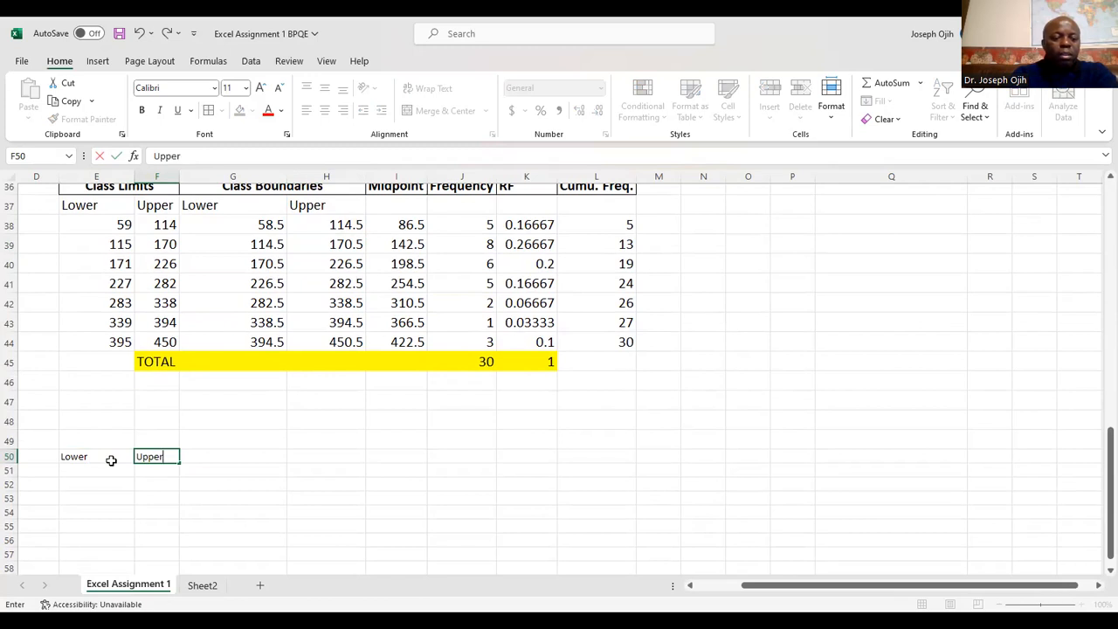
pyautogui.click(92, 453)
pyautogui.moveTo(150, 484); pyautogui.dragTo(215, 532)
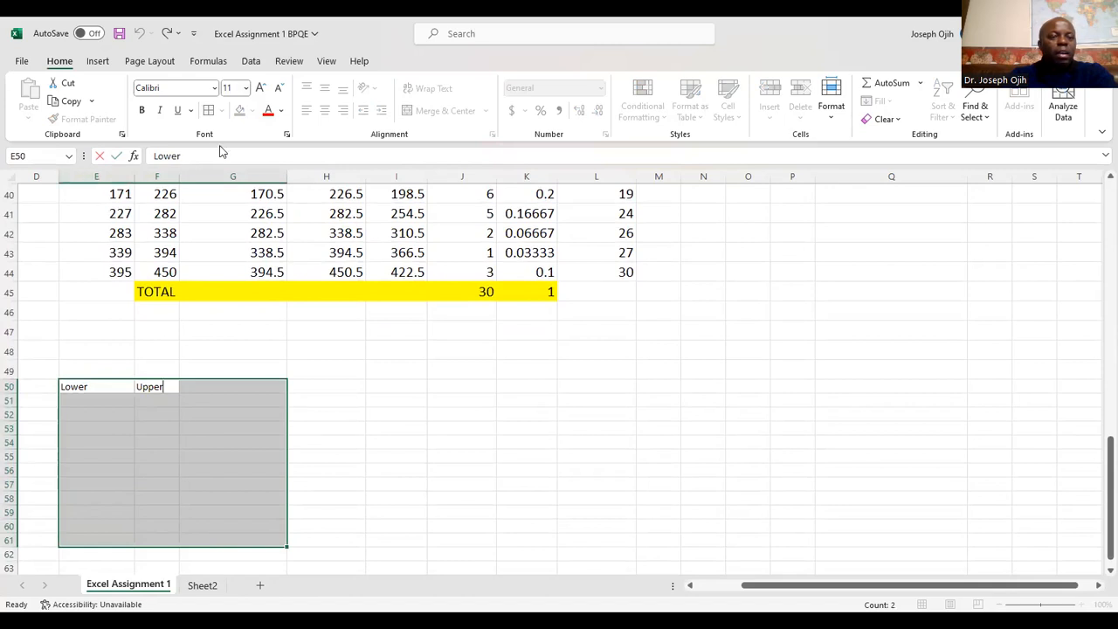
pyautogui.click(245, 88)
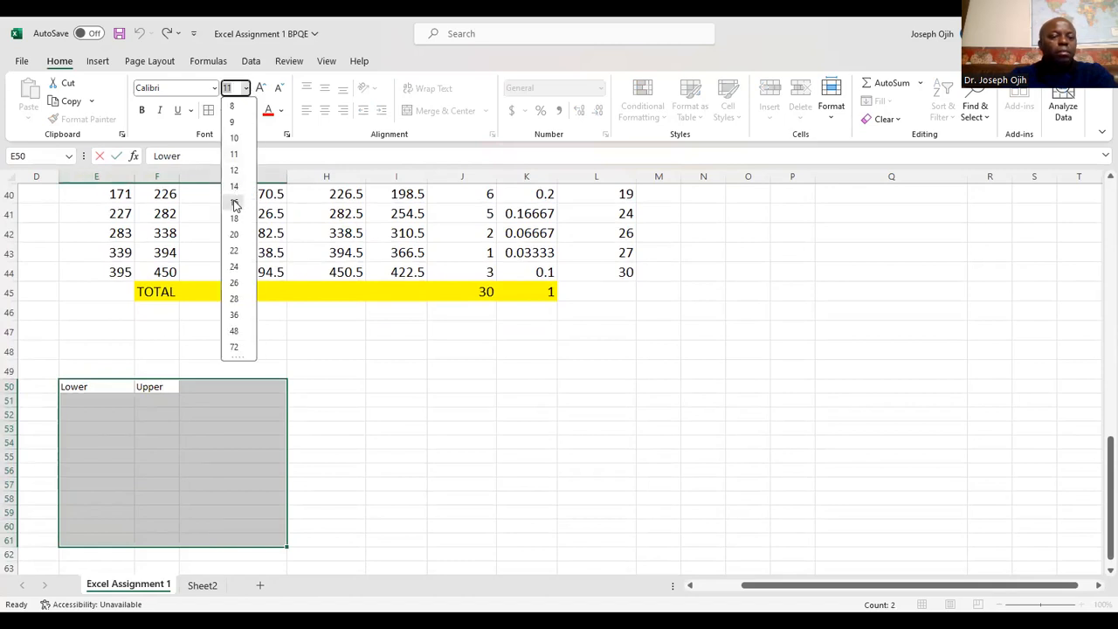
pyautogui.click(184, 407)
pyautogui.click(184, 407)
# Set the font size to 16 for the headings in E50:F50 and the empty cells E51:F59 below them
pyautogui.moveTo(90, 397); pyautogui.dragTo(146, 385)
pyautogui.click(156, 389)
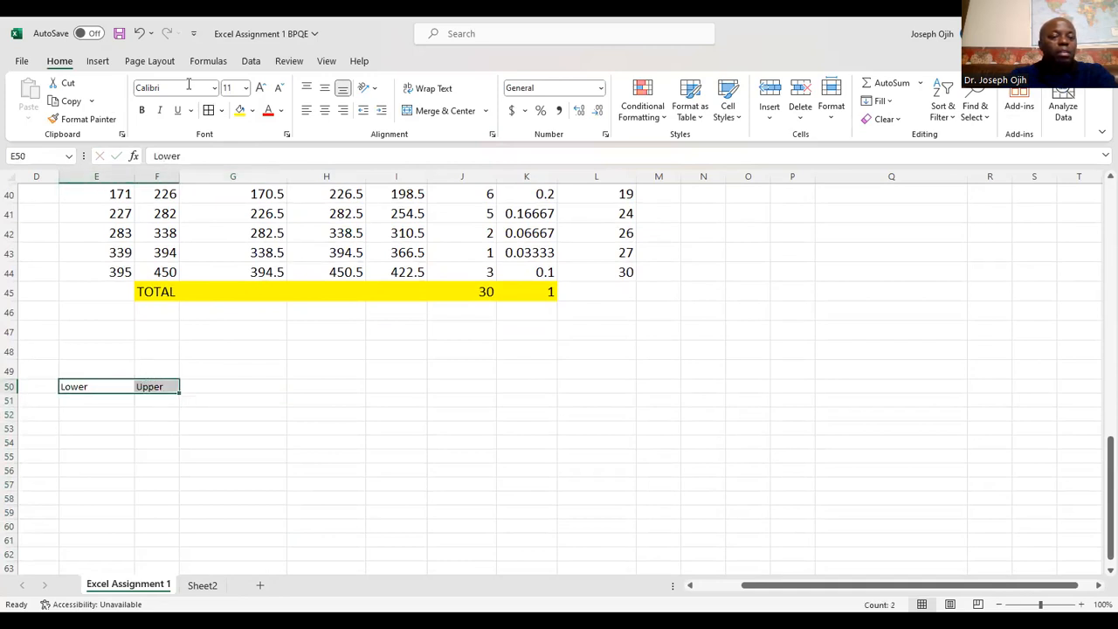
pyautogui.click(245, 87)
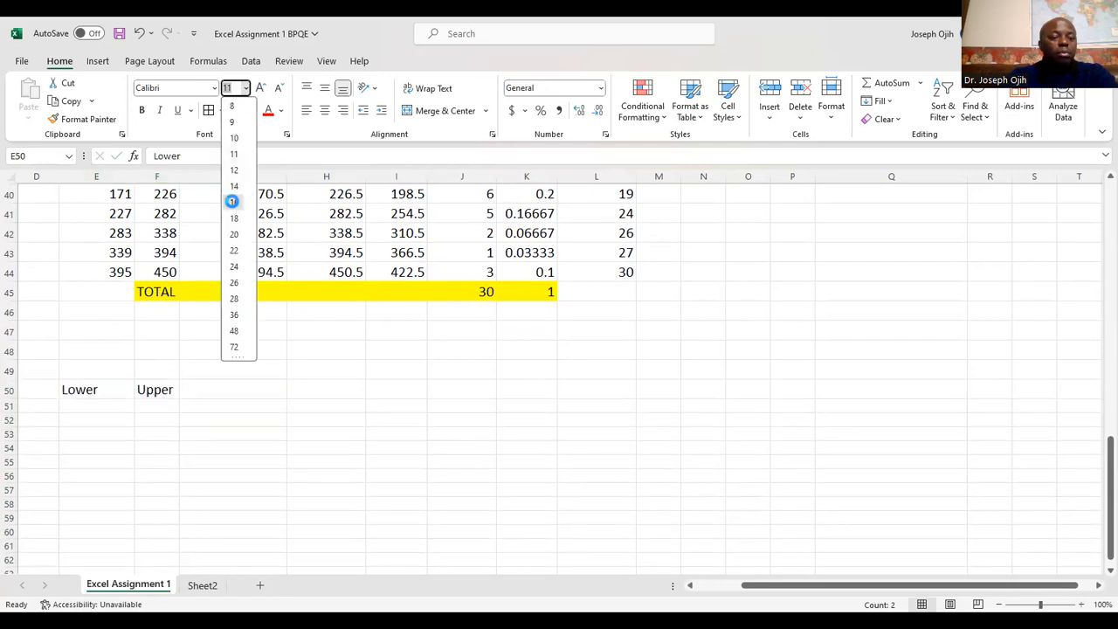
pyautogui.click(117, 417)
pyautogui.moveTo(104, 403); pyautogui.dragTo(161, 522)
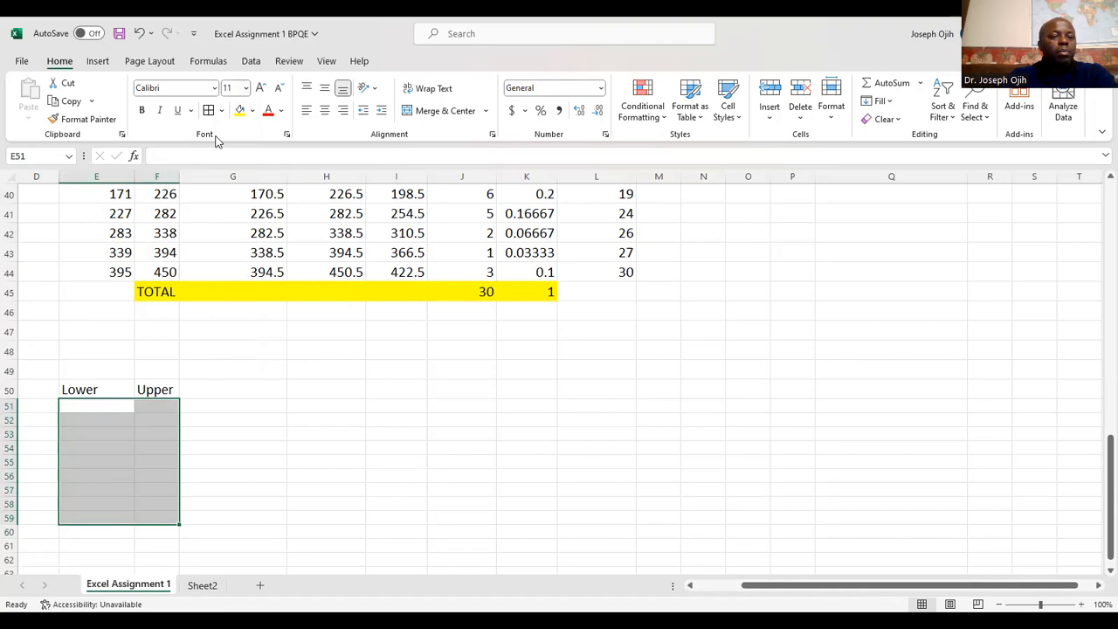
pyautogui.click(246, 88)
pyautogui.click(234, 201)
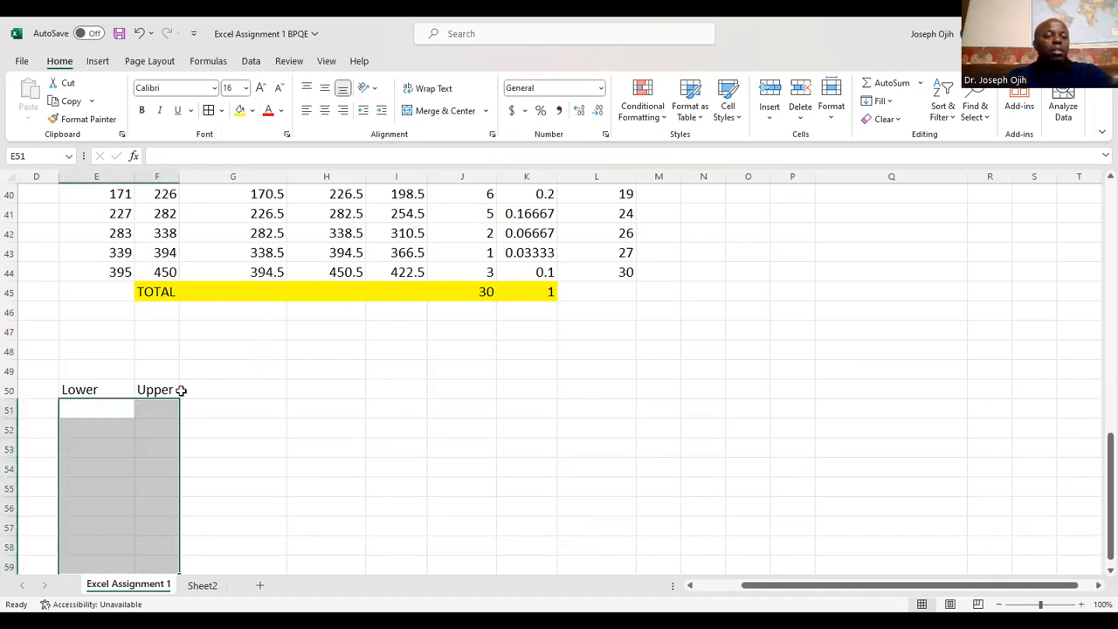
# Enter 59 as the first lower class limit in E51 and check the class width calculation above the data
pyautogui.click(105, 407)
pyautogui.scroll(1, 113, 398)
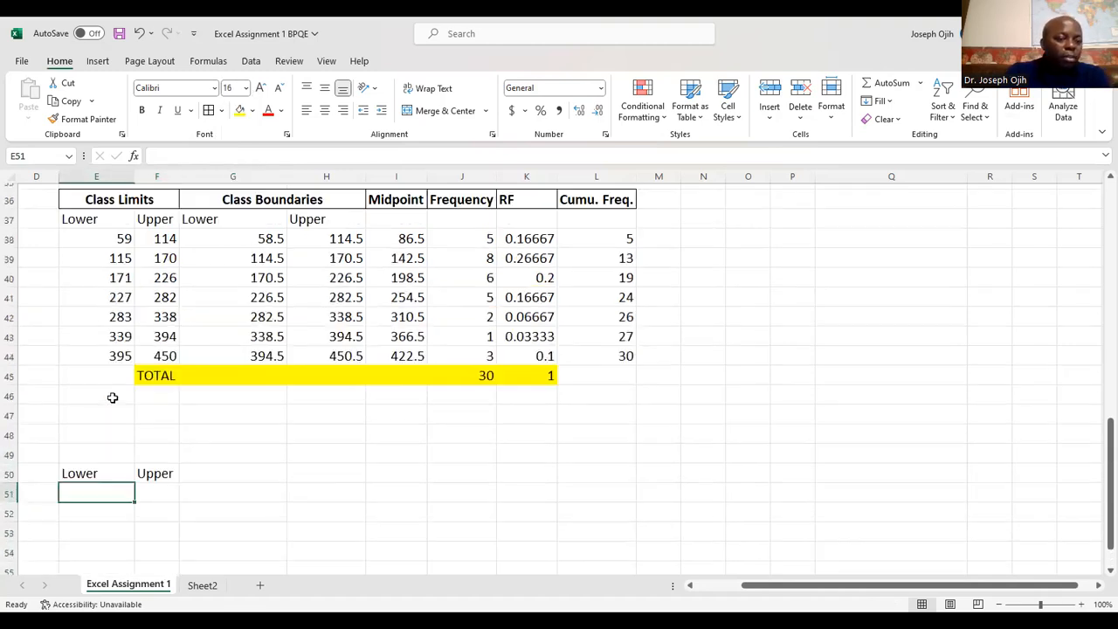
pyautogui.scroll(1, 112, 397)
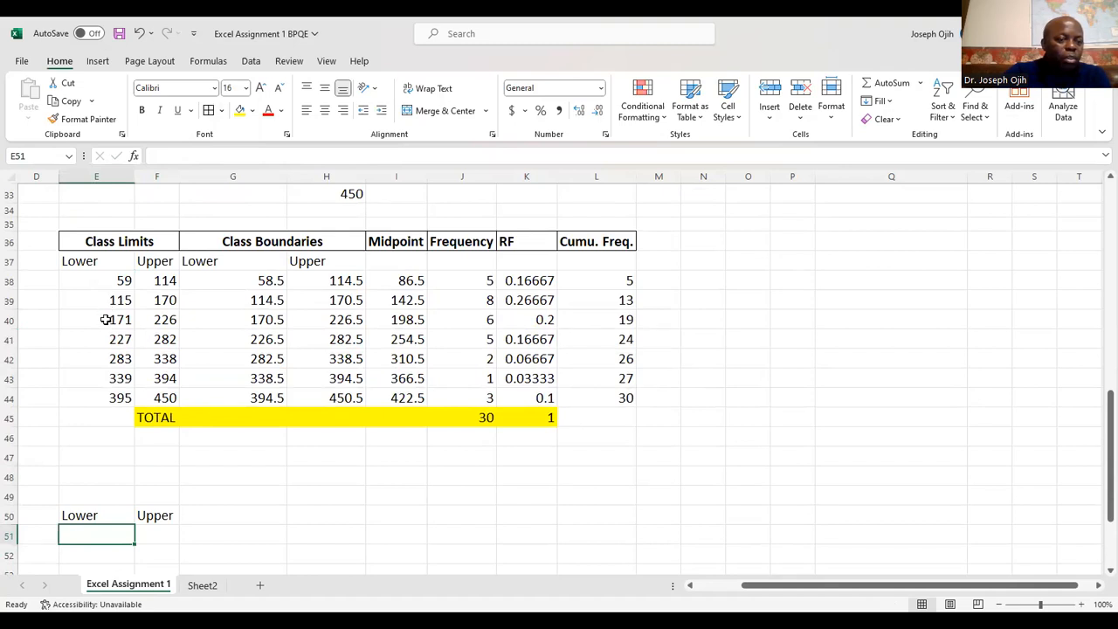
pyautogui.scroll(-3, 105, 320)
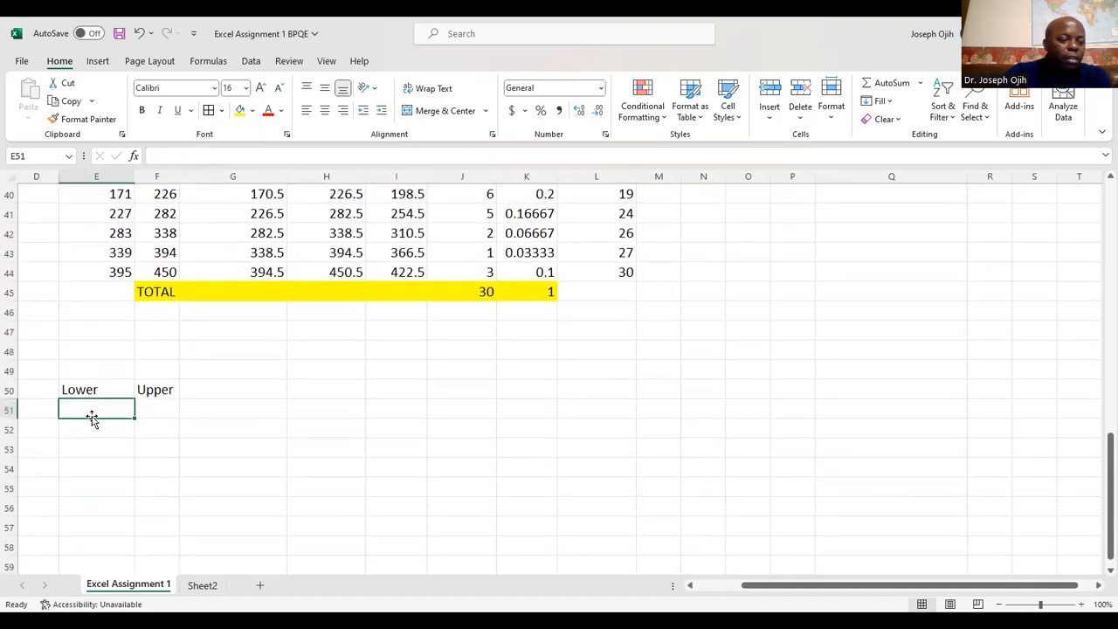
pyautogui.write('5')
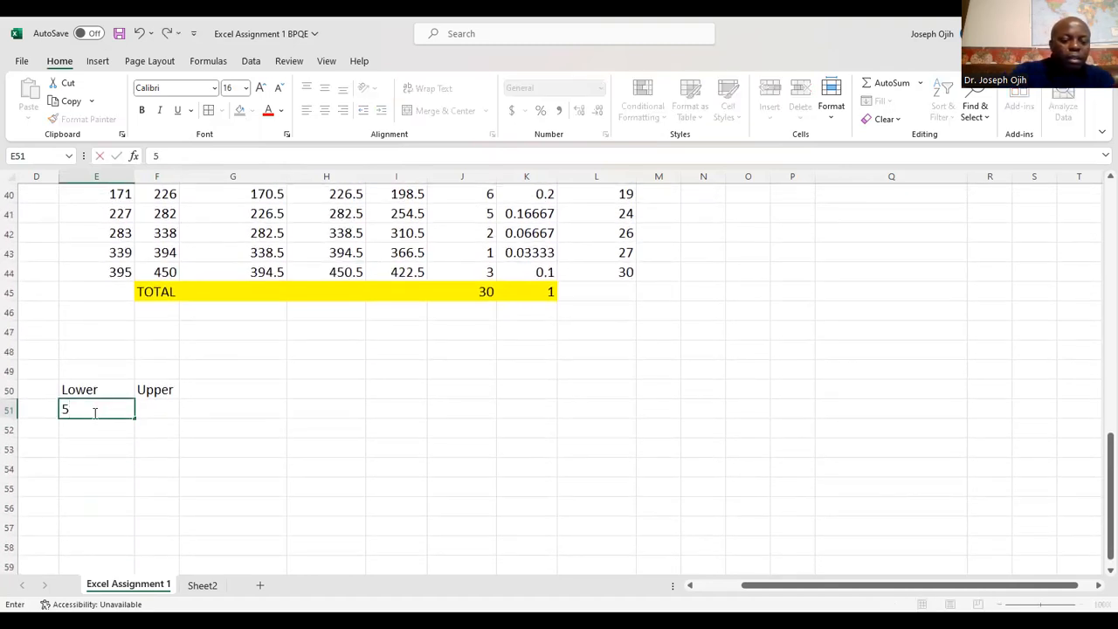
pyautogui.write('9')
pyautogui.scroll(13, 860, 433)
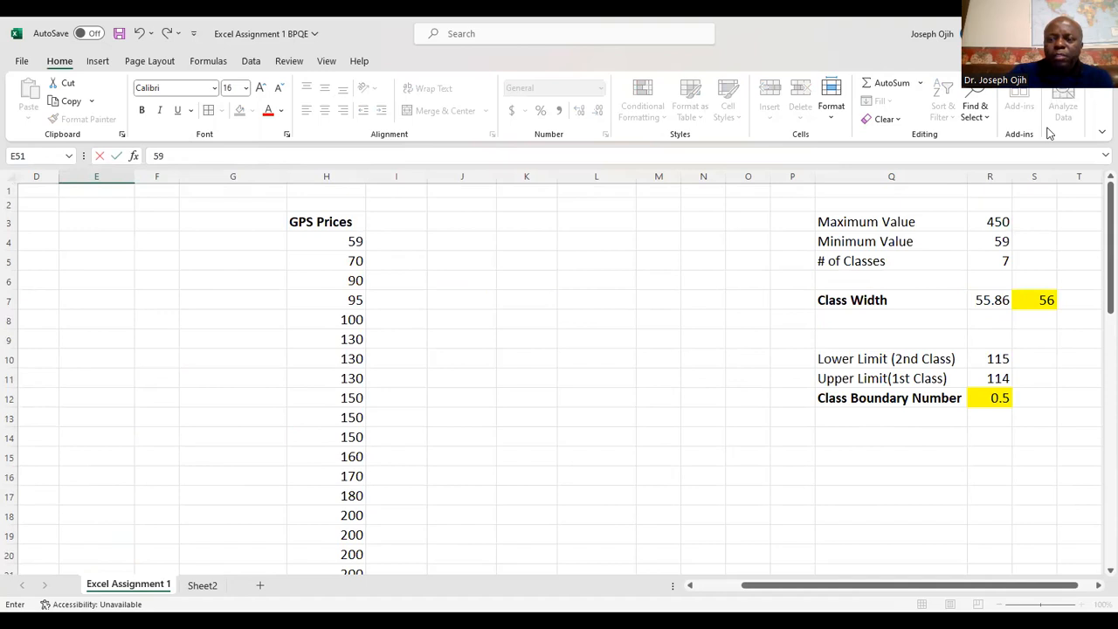
pyautogui.scroll(-12, 499, 487)
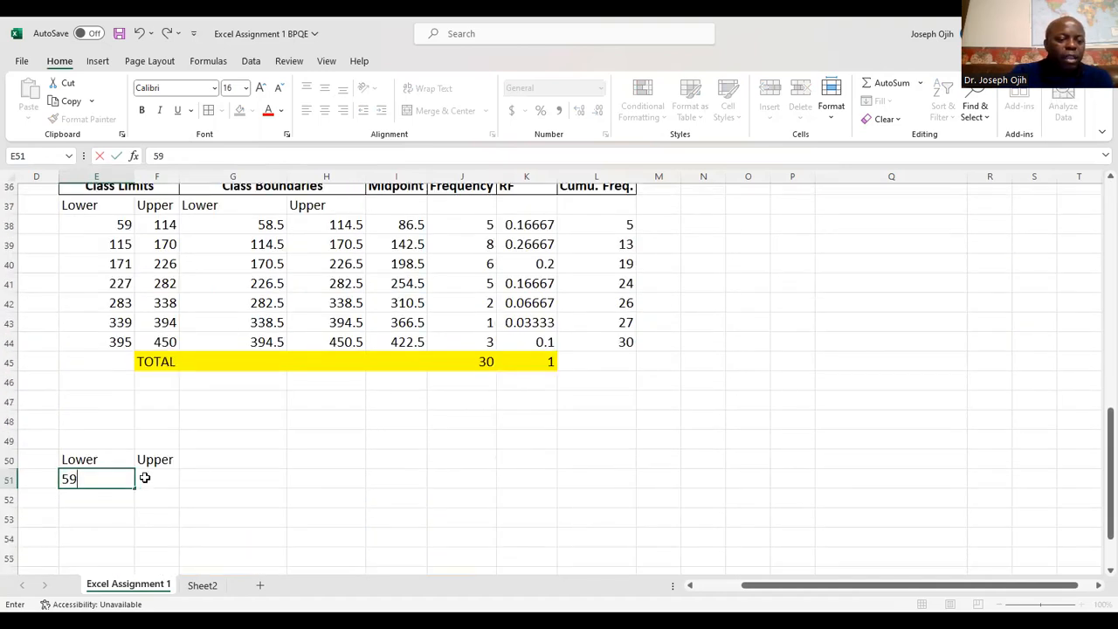
# Enter the formula =E51+56 in E52 and fill it down to E57 for the remaining lower class limits
pyautogui.click(83, 495)
pyautogui.write('=')
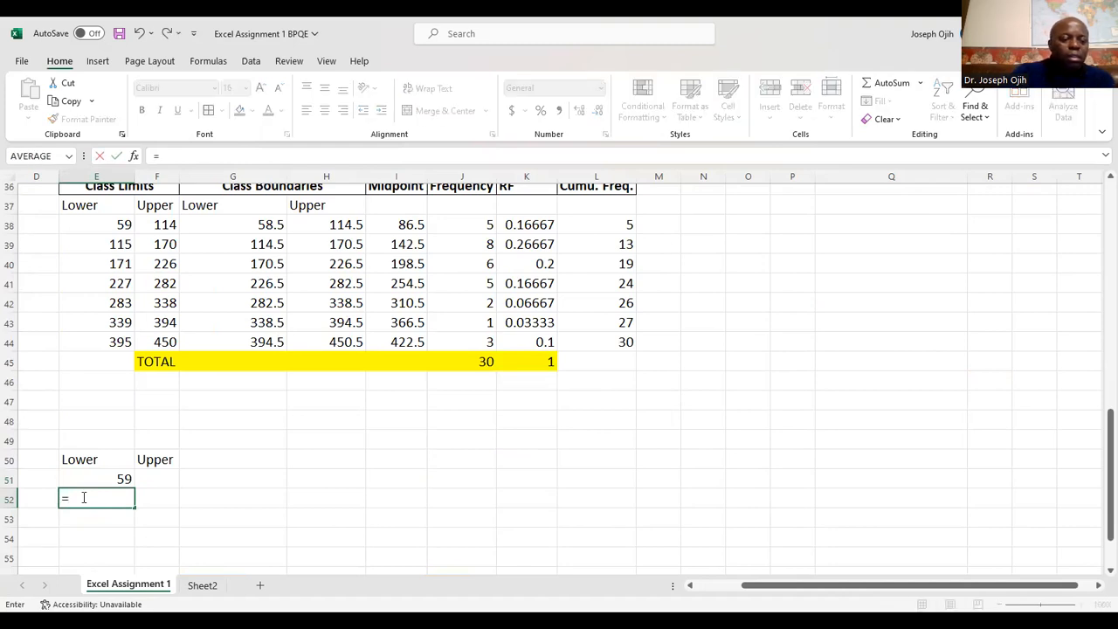
pyautogui.click(97, 476)
pyautogui.write('+56')
pyautogui.press('Return')
pyautogui.scroll(-2, 95, 472)
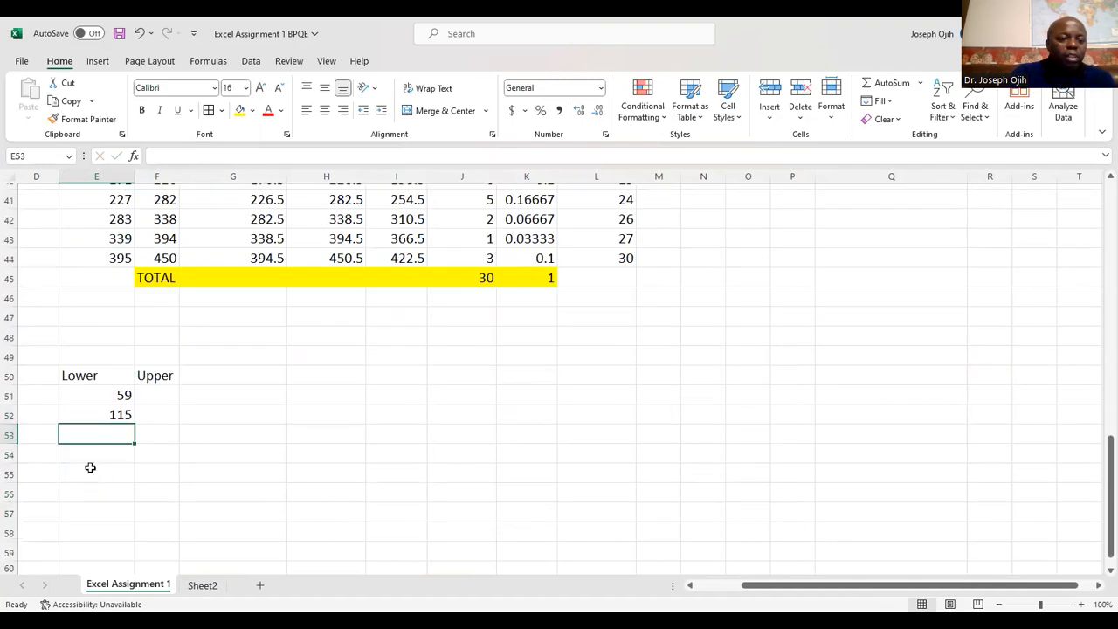
pyautogui.click(110, 414)
pyautogui.moveTo(132, 423); pyautogui.dragTo(132, 517)
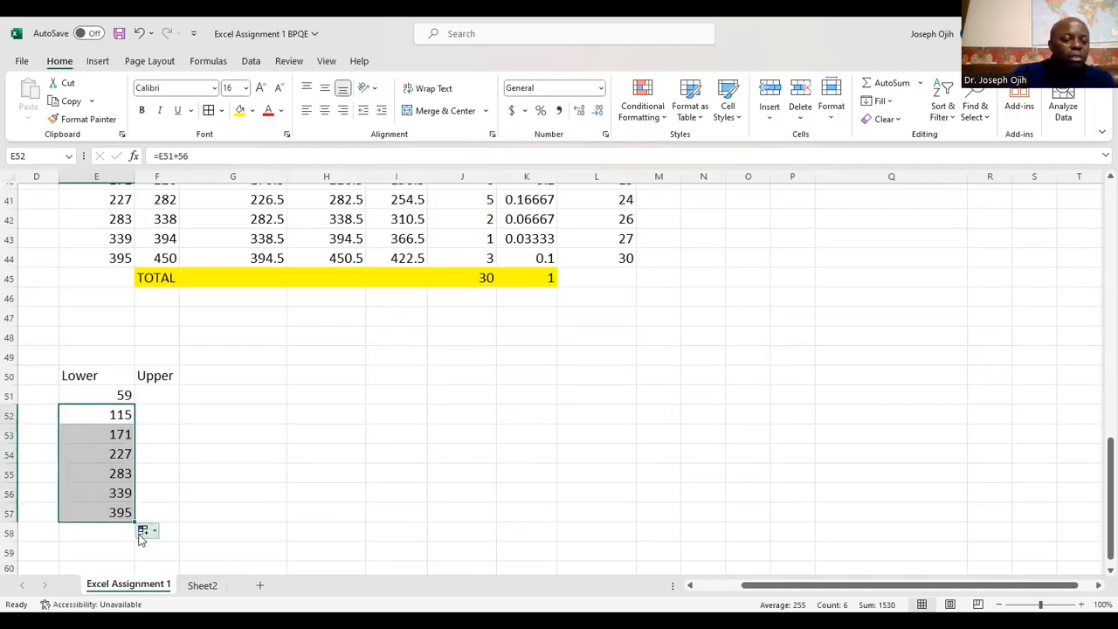
# Enter 114 as the first upper class limit in F51, matching the table above
pyautogui.click(159, 394)
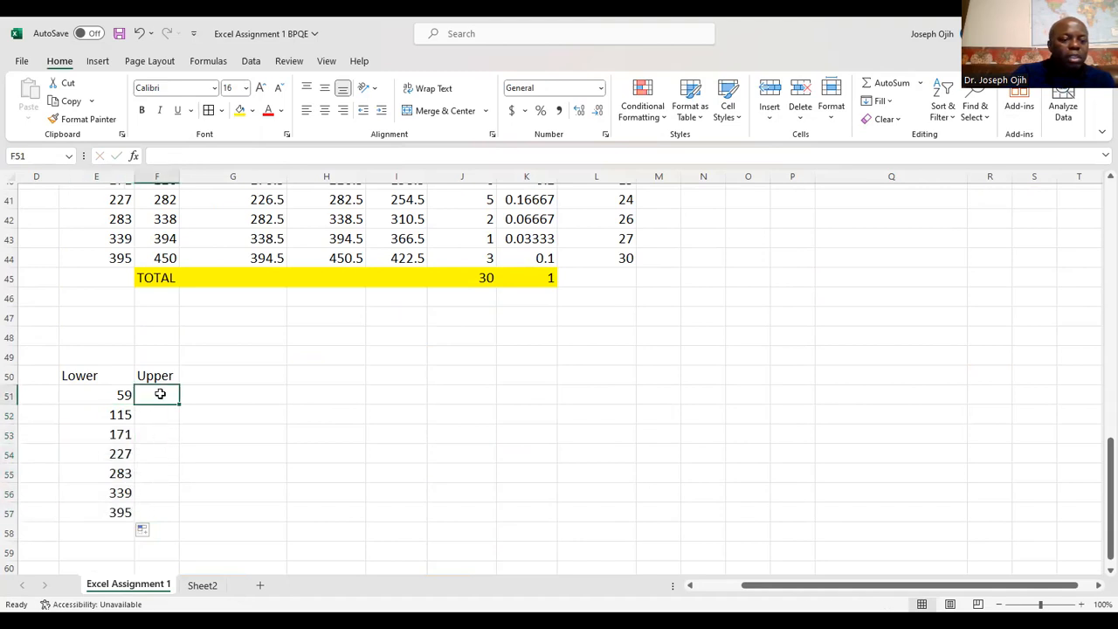
pyautogui.scroll(2, 160, 394)
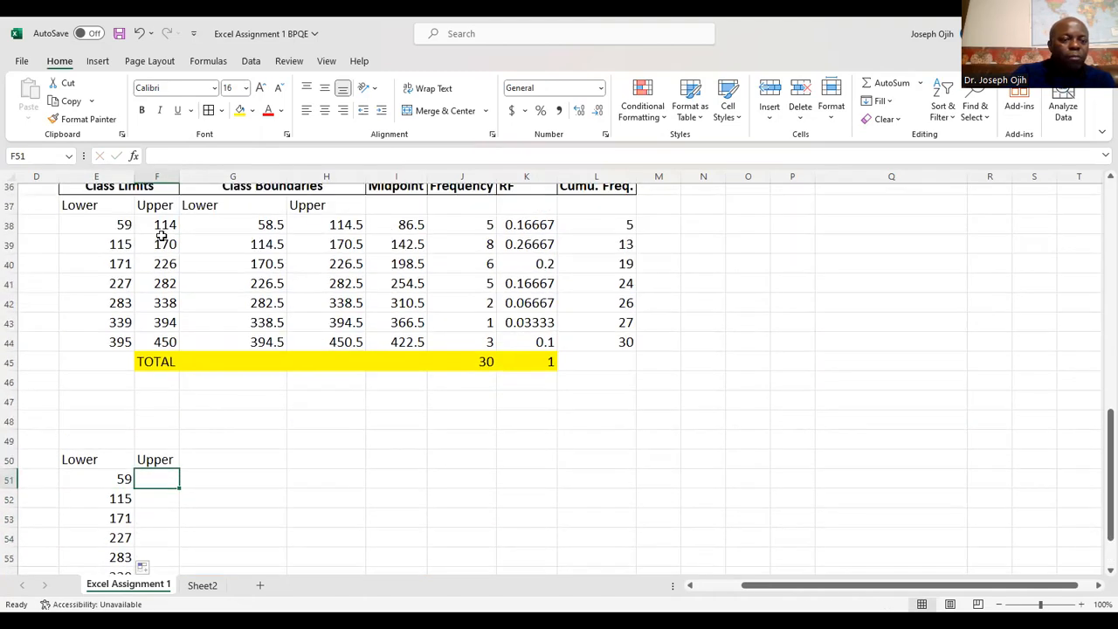
pyautogui.write('114')
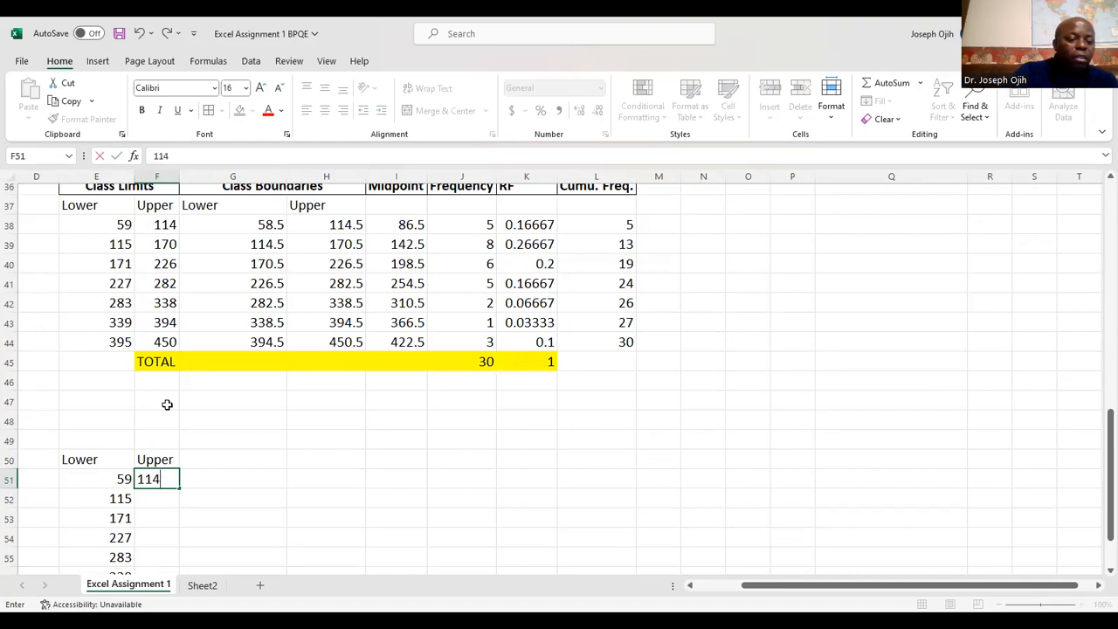
# Enter the formula =F51+56 in F52 and fill it down to F57 for the remaining upper class limits
pyautogui.click(164, 498)
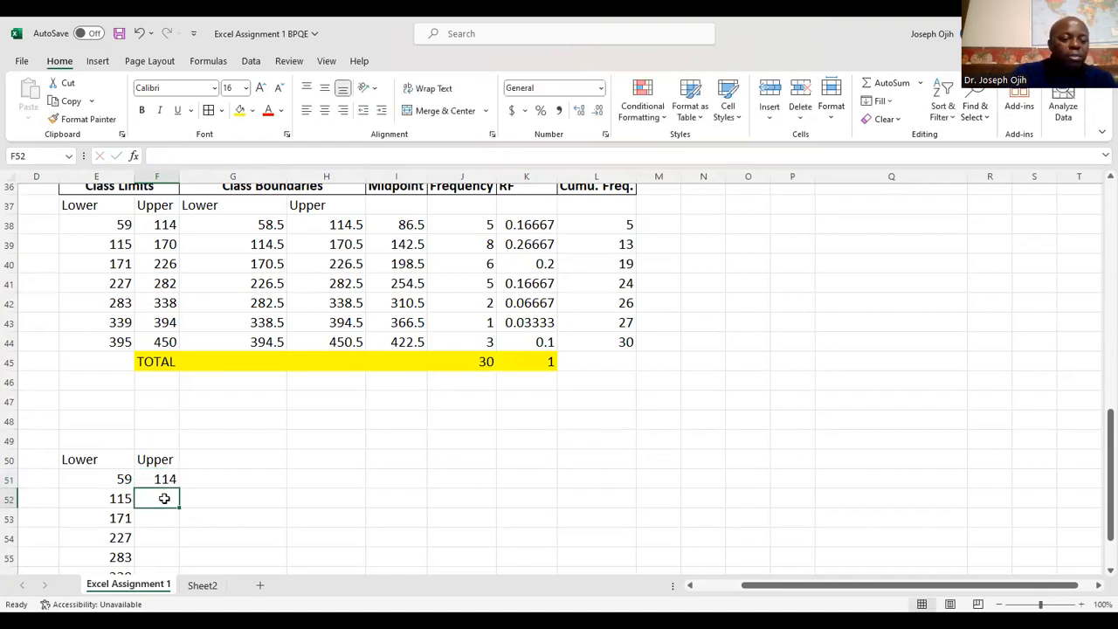
pyautogui.write('=')
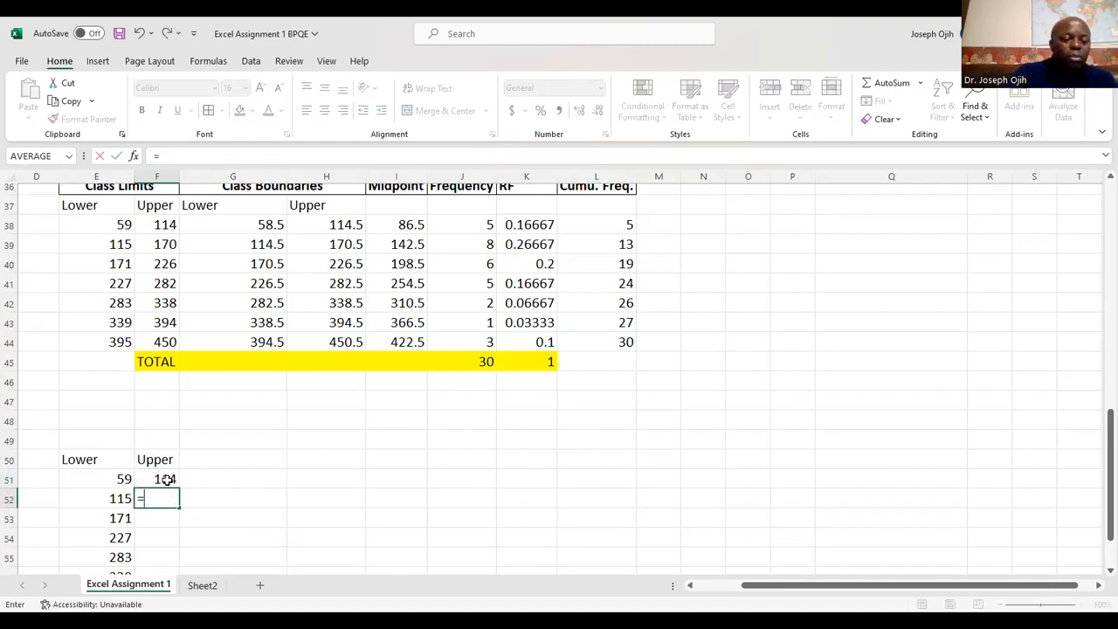
pyautogui.click(166, 480)
pyautogui.write('+')
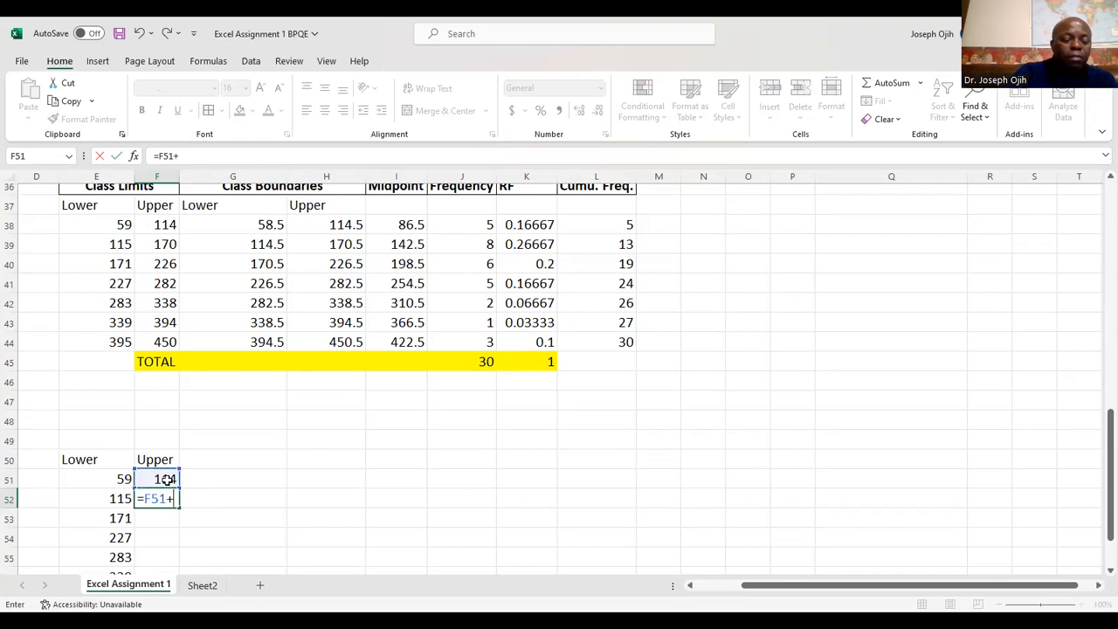
pyautogui.write('56')
pyautogui.press('Return')
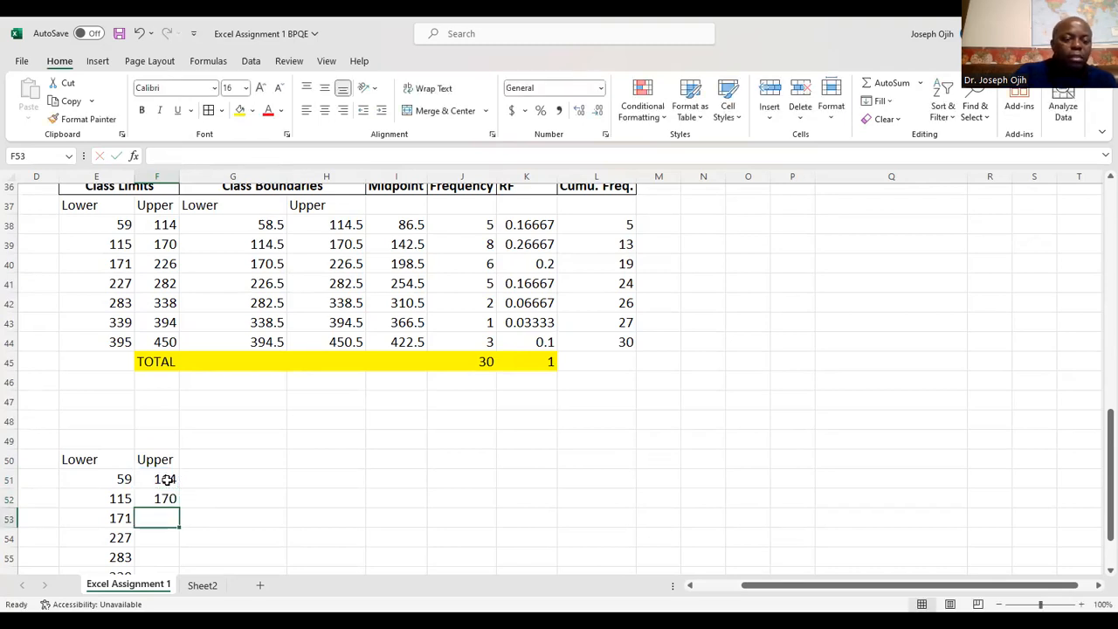
pyautogui.scroll(-4, 166, 472)
pyautogui.click(166, 284)
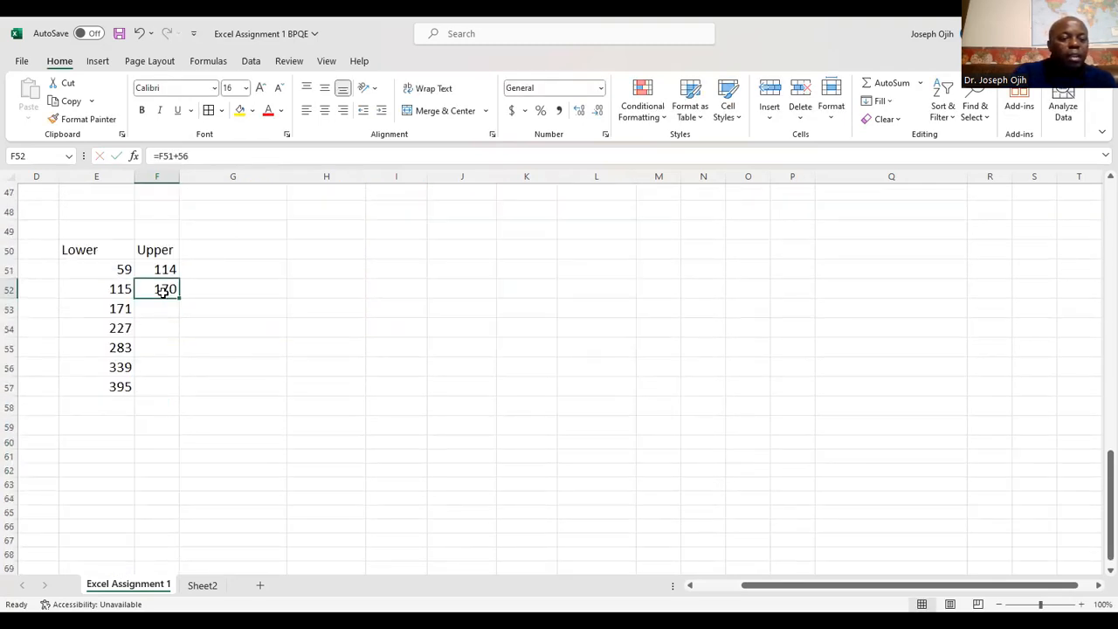
pyautogui.moveTo(177, 299); pyautogui.dragTo(182, 395)
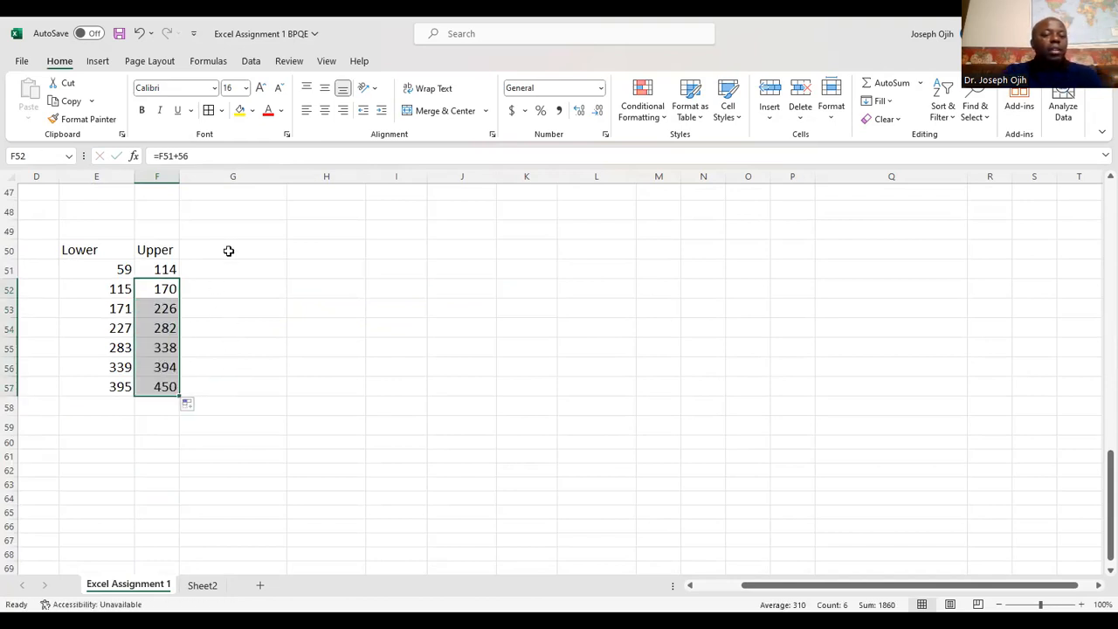
# Add the heading Frequency in G50 beside the Upper heading
pyautogui.click(228, 251)
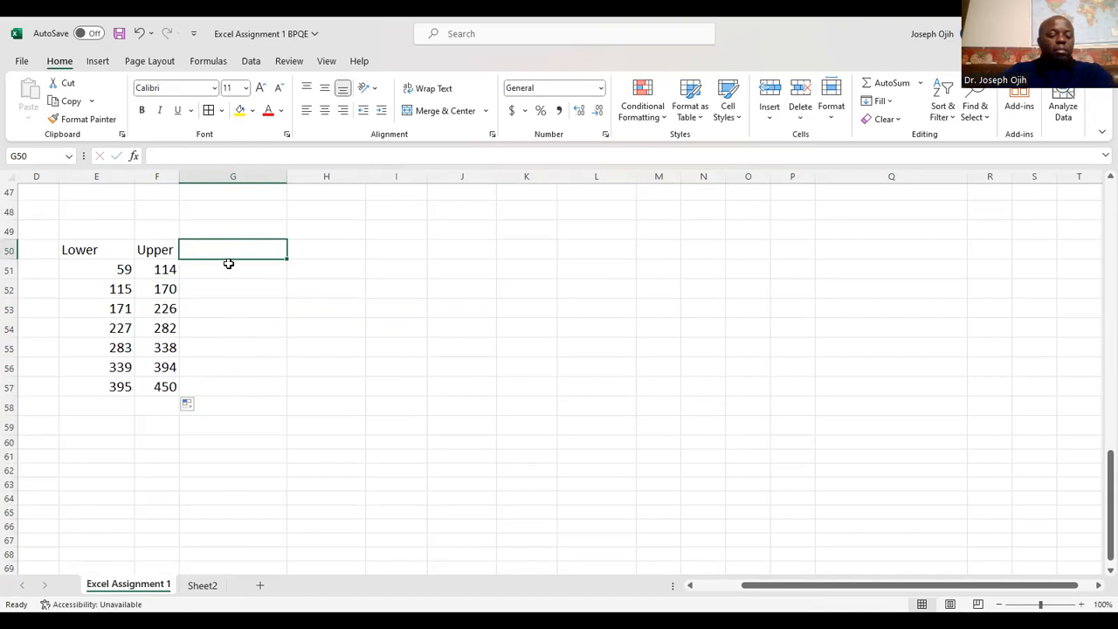
pyautogui.write('Frequ')
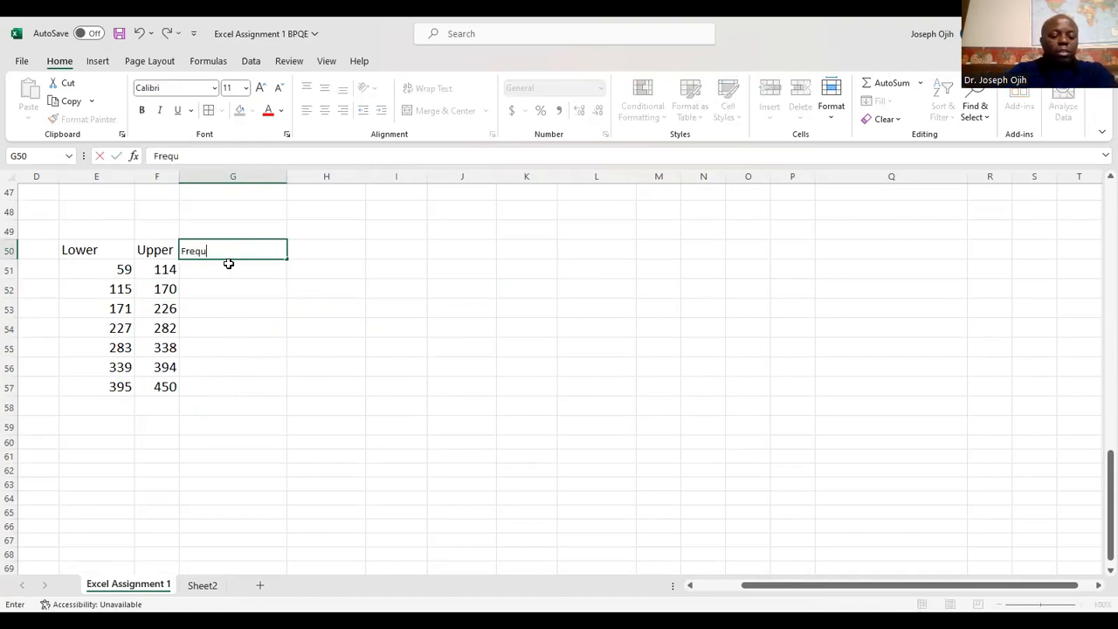
pyautogui.write('ency')
pyautogui.press('Return')
pyautogui.click(236, 253)
pyautogui.scroll(2, 418, 250)
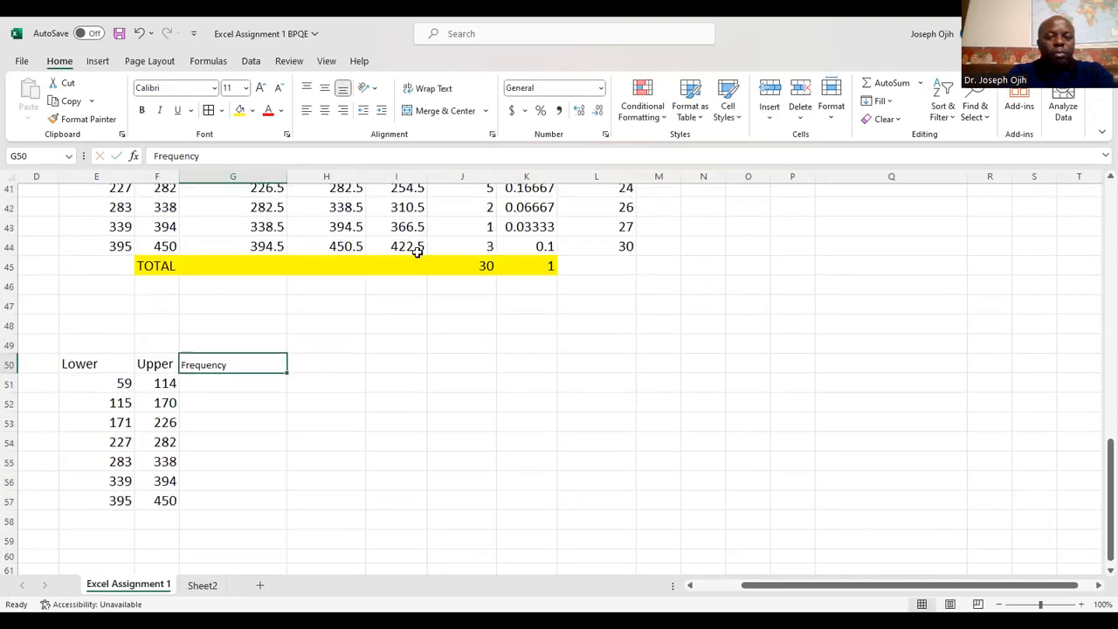
# Copy the class frequencies from J38:J44 into G51:G57 under the new Frequency heading
pyautogui.scroll(2, 417, 250)
pyautogui.scroll(2, 490, 255)
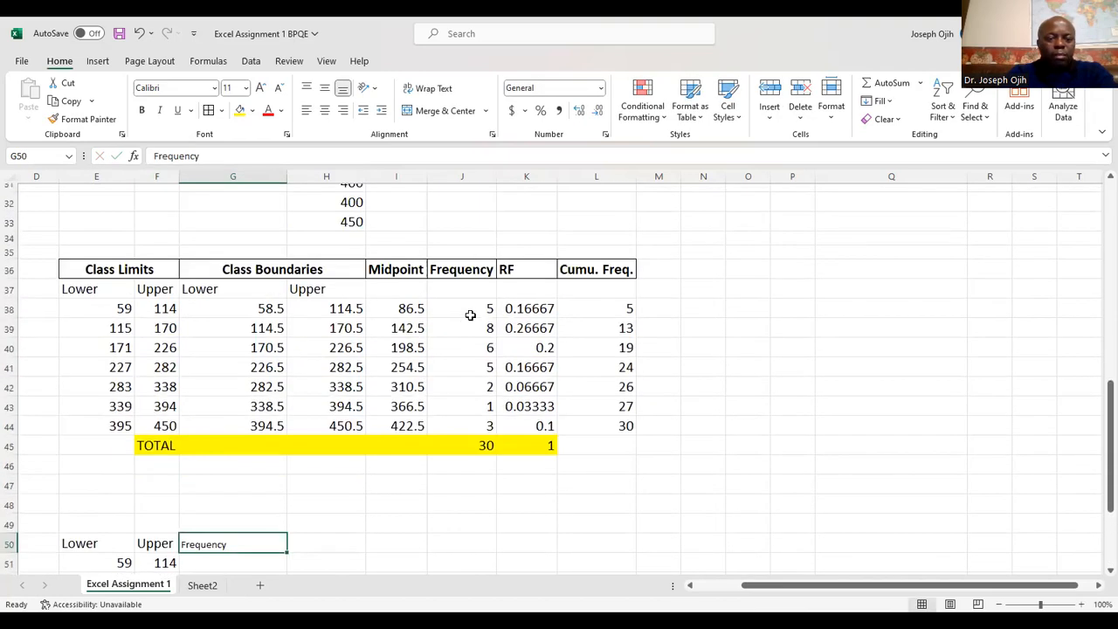
pyautogui.moveTo(471, 304); pyautogui.dragTo(476, 423)
pyautogui.hotkey('ctrl', 'c')
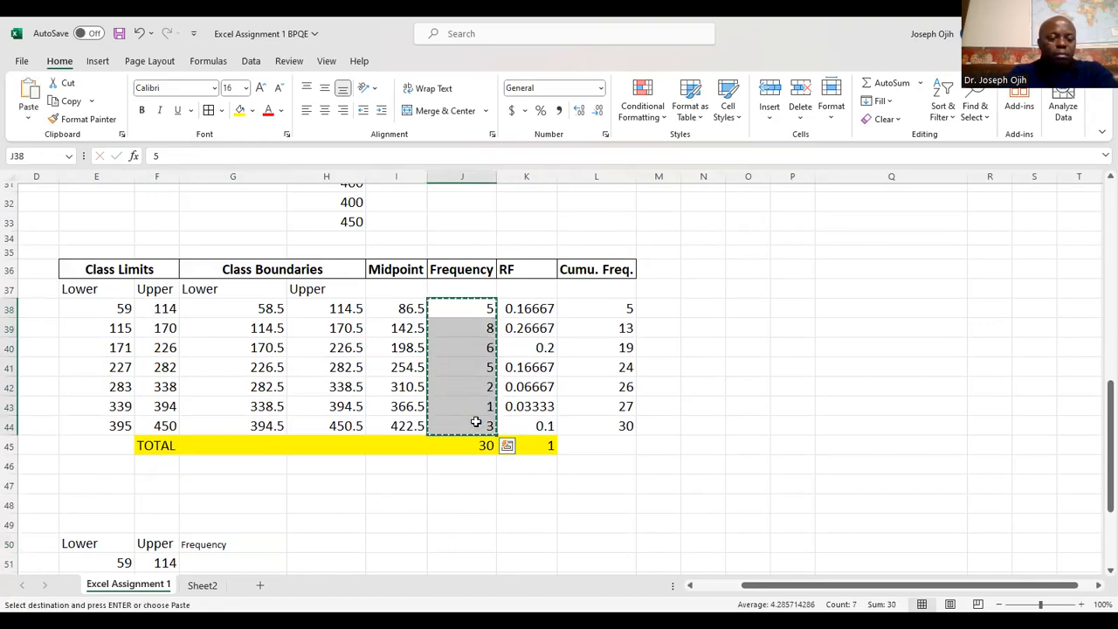
pyautogui.scroll(-3, 476, 426)
pyautogui.click(222, 443)
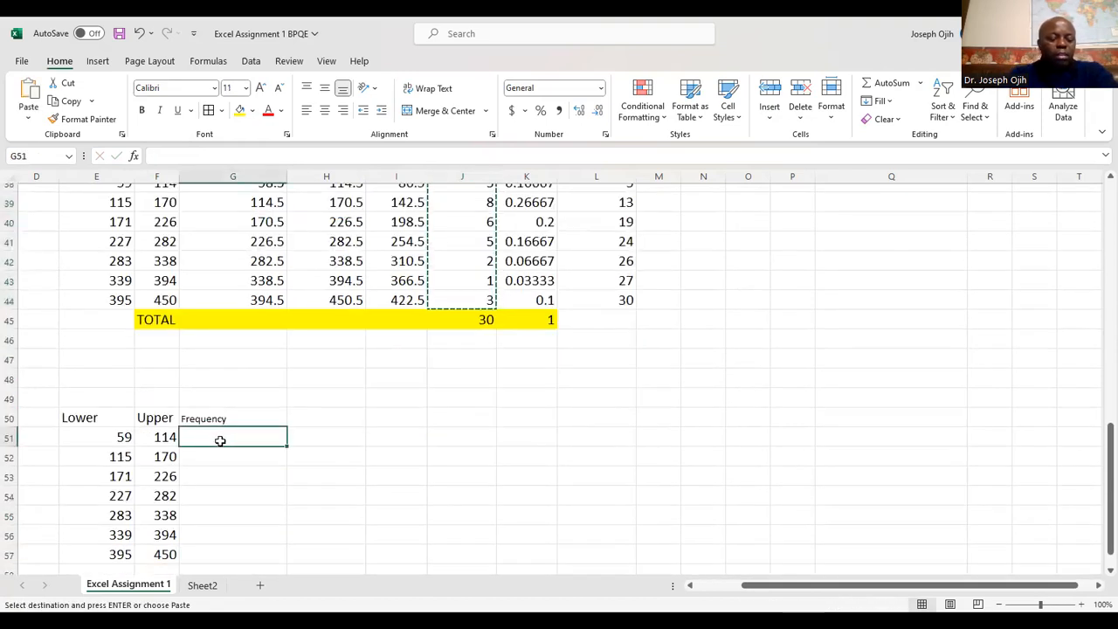
pyautogui.hotkey('ctrl', 'v')
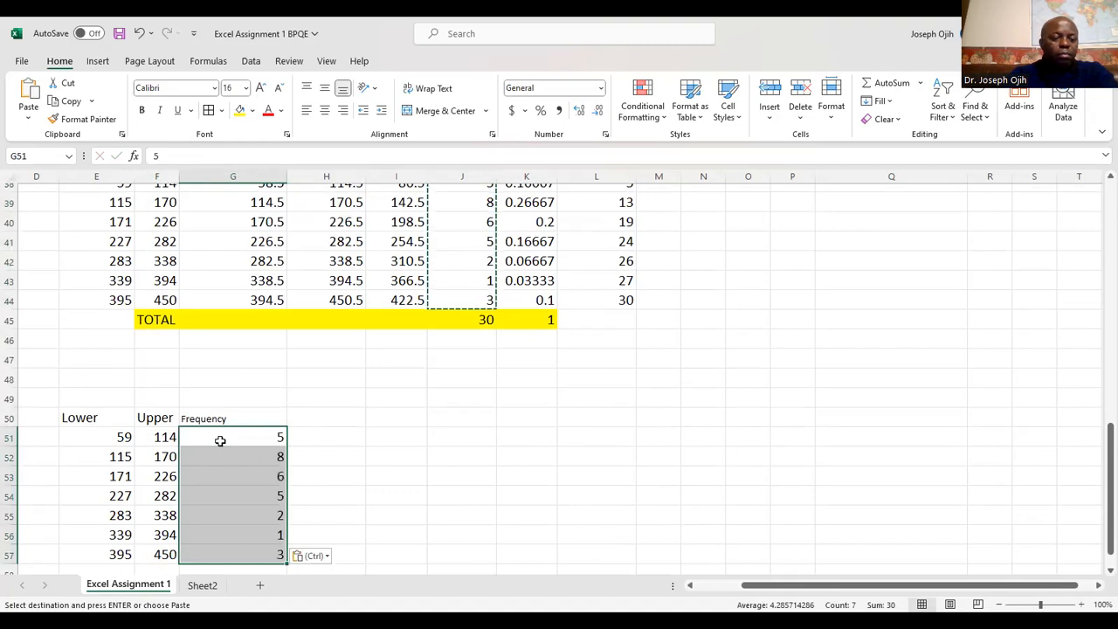
pyautogui.click(316, 461)
pyautogui.press('Escape')
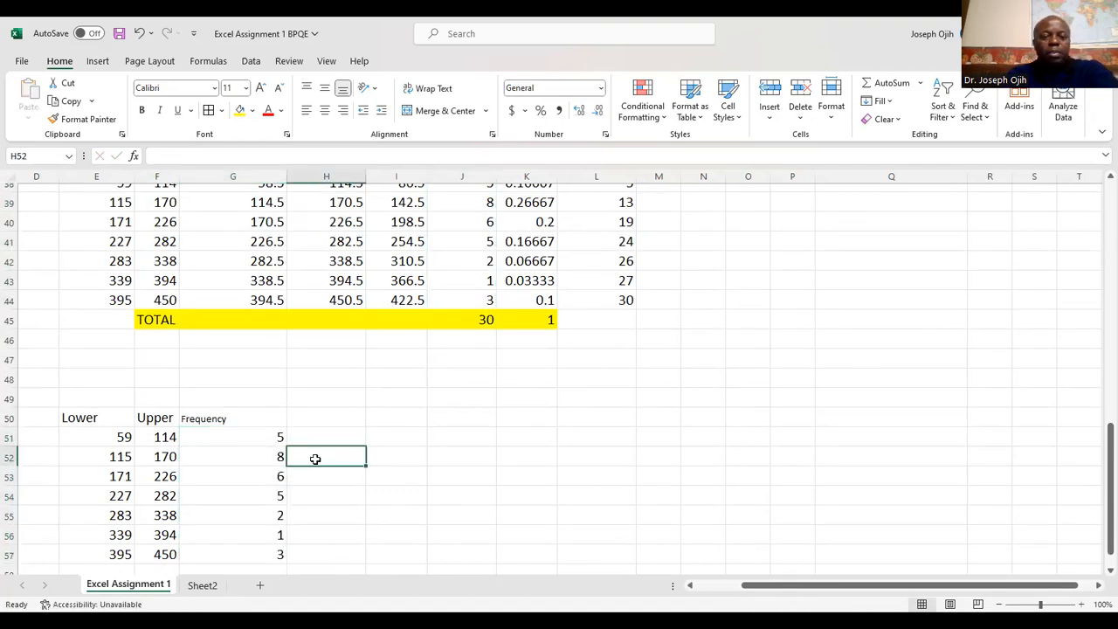
# Set the font size of the Frequency heading in G50 to 16
pyautogui.scroll(1, 392, 457)
pyautogui.scroll(-3, 389, 453)
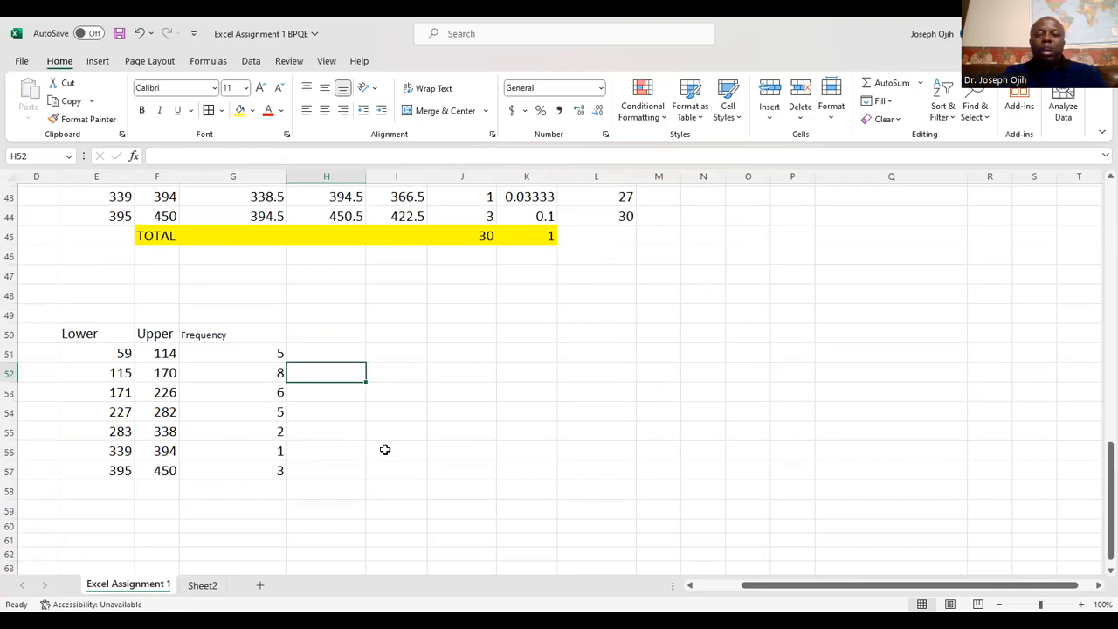
pyautogui.click(260, 341)
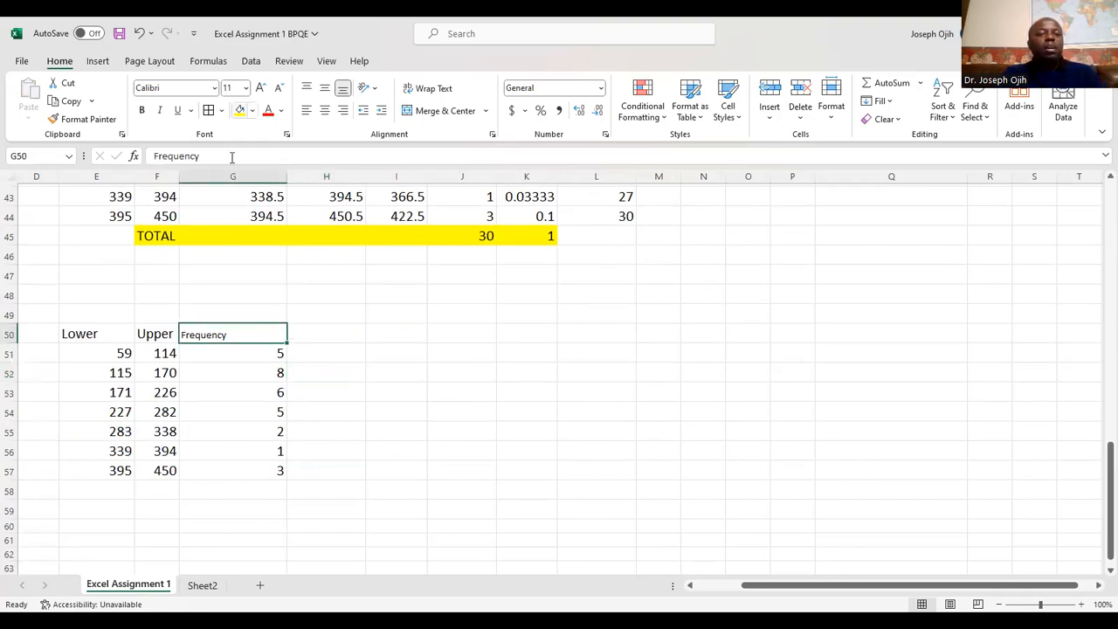
pyautogui.click(245, 87)
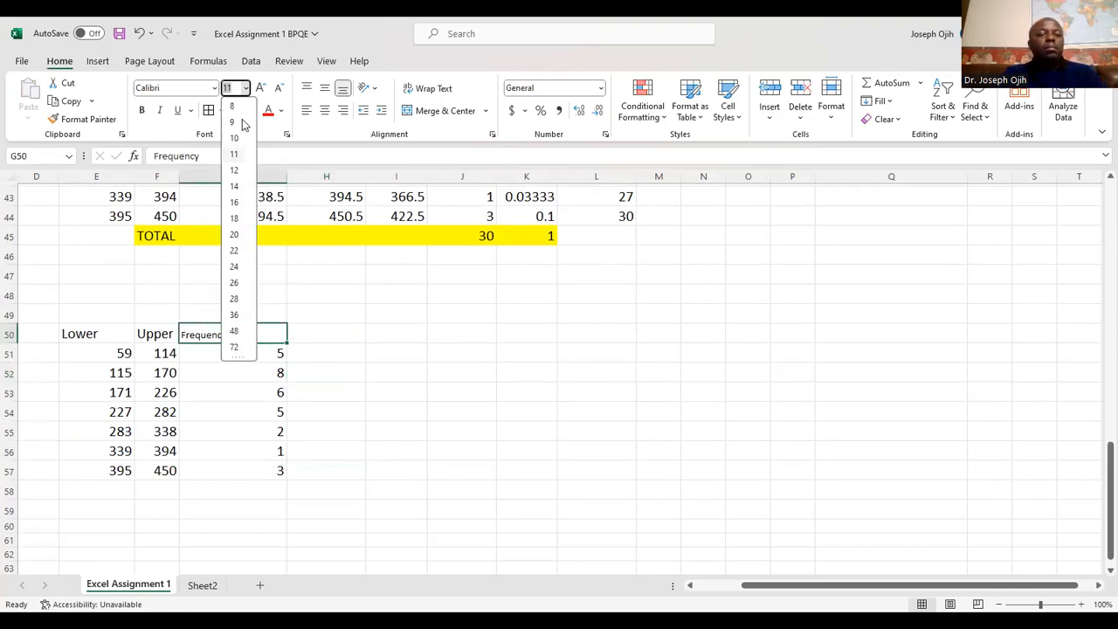
pyautogui.click(234, 201)
pyautogui.click(259, 354)
pyautogui.scroll(-1, 266, 408)
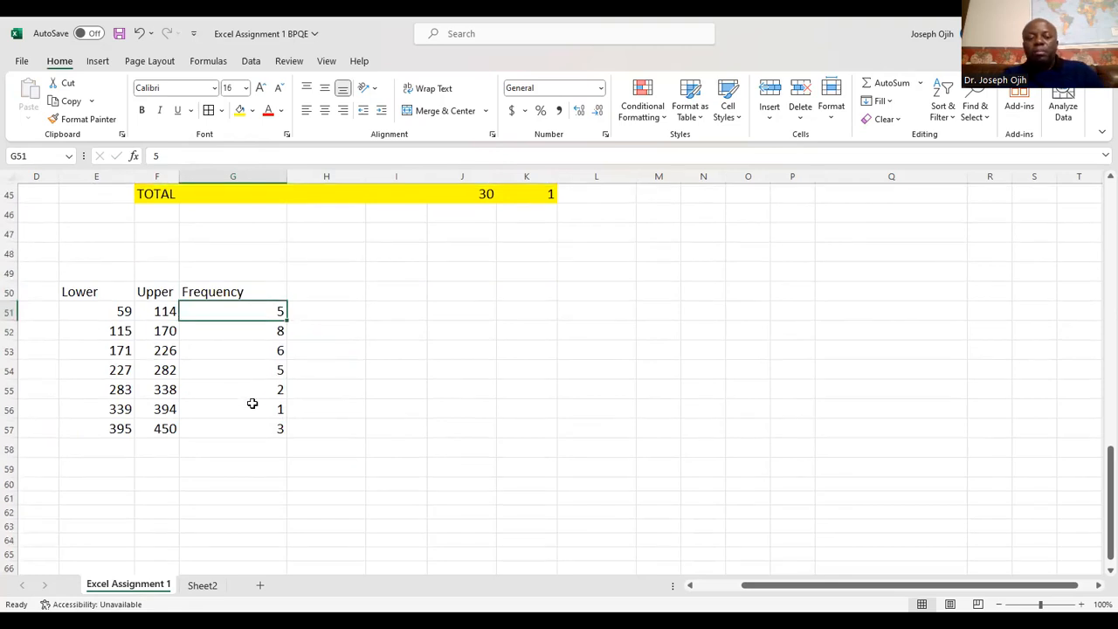
pyautogui.moveTo(108, 316); pyautogui.dragTo(253, 429)
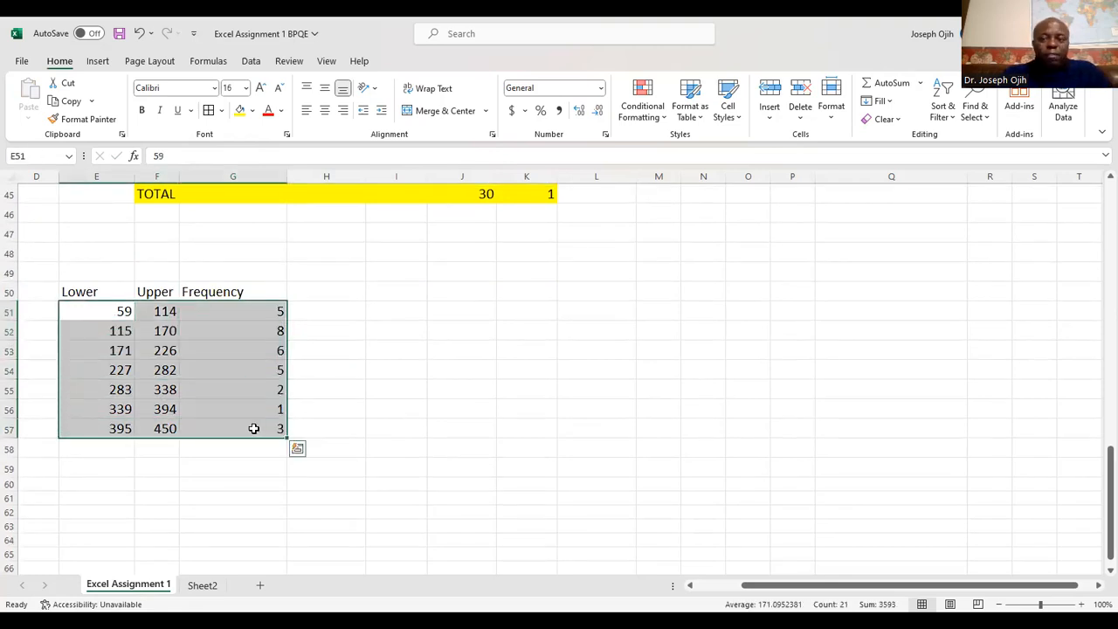
pyautogui.click(100, 63)
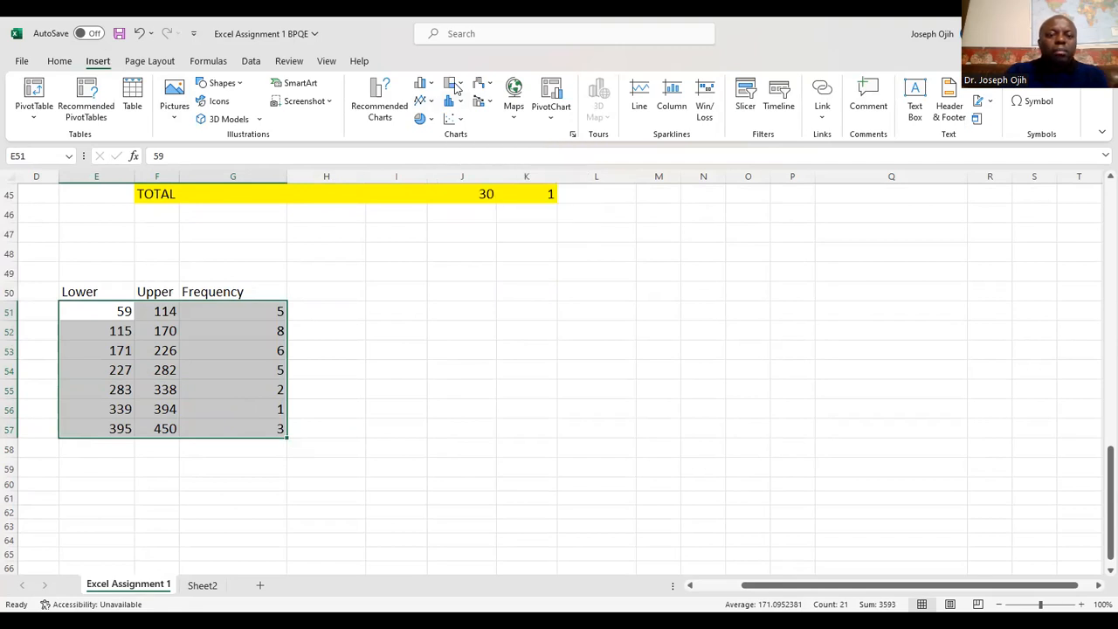
pyautogui.click(451, 100)
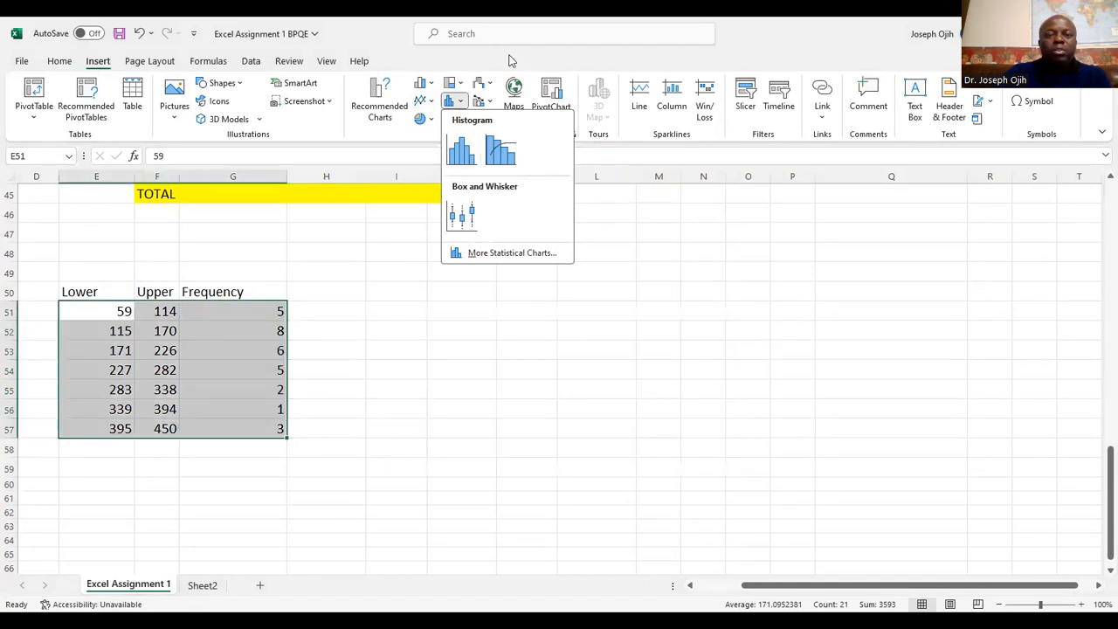
pyautogui.click(426, 84)
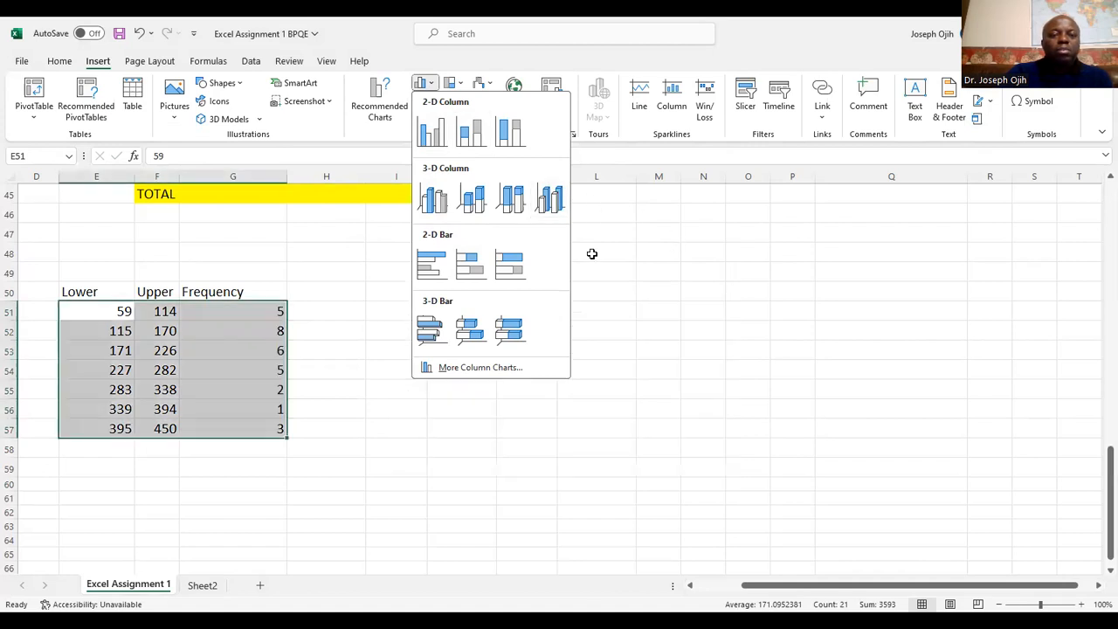
pyautogui.click(349, 293)
pyautogui.click(200, 325)
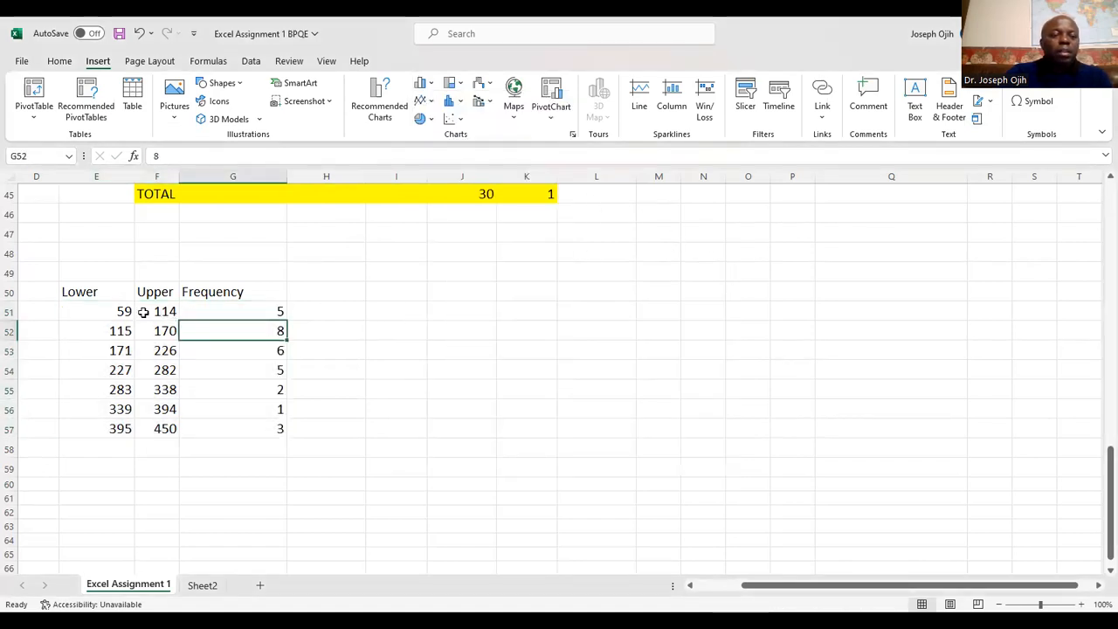
# Try to chart the class limits and frequencies in E51:G57 as a recommended Clustered Column chart, and undo the insertion
pyautogui.moveTo(111, 303); pyautogui.dragTo(236, 431)
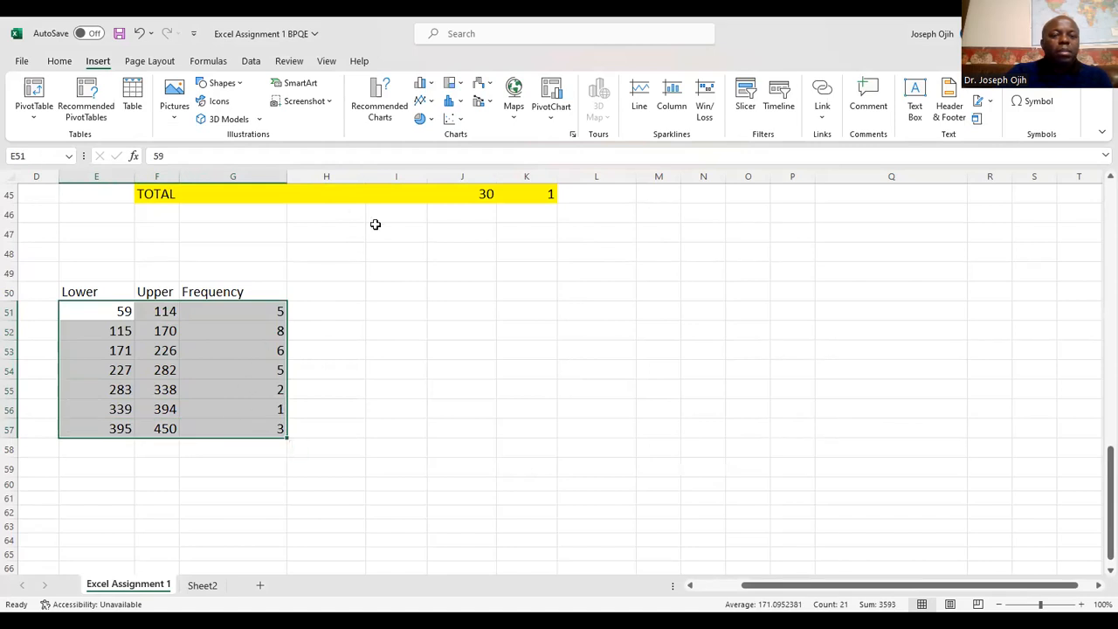
pyautogui.click(421, 82)
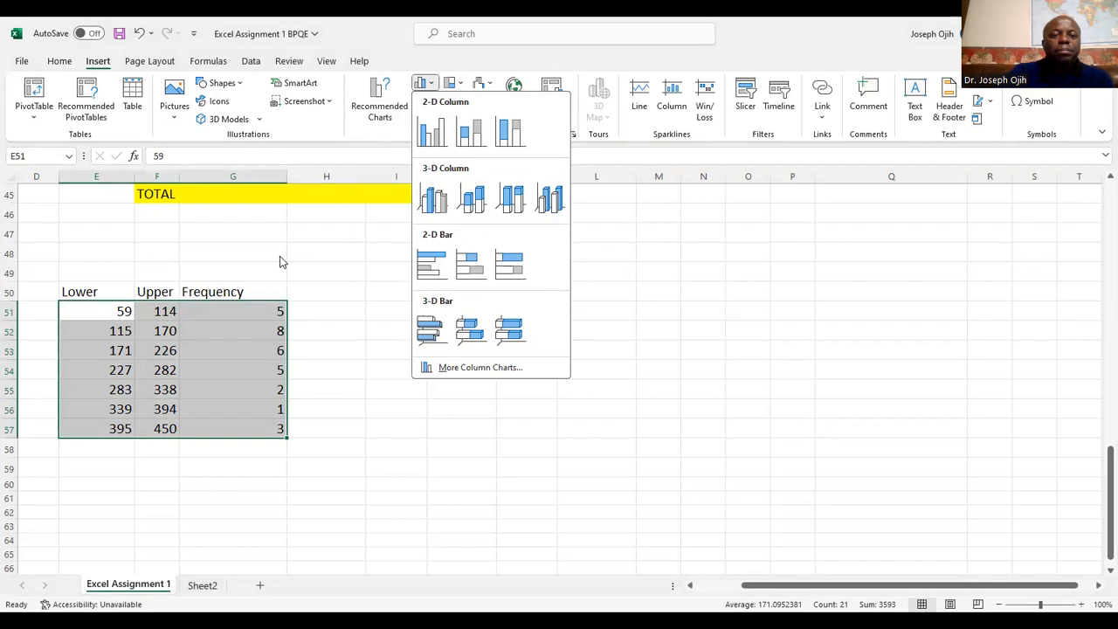
pyautogui.press('Escape')
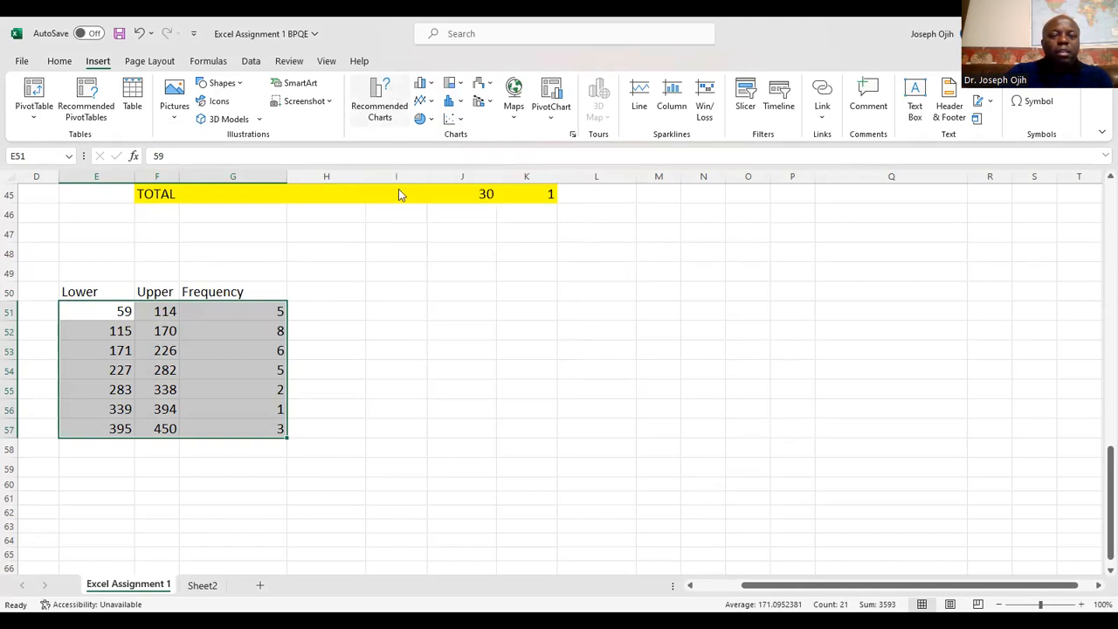
pyautogui.click(379, 98)
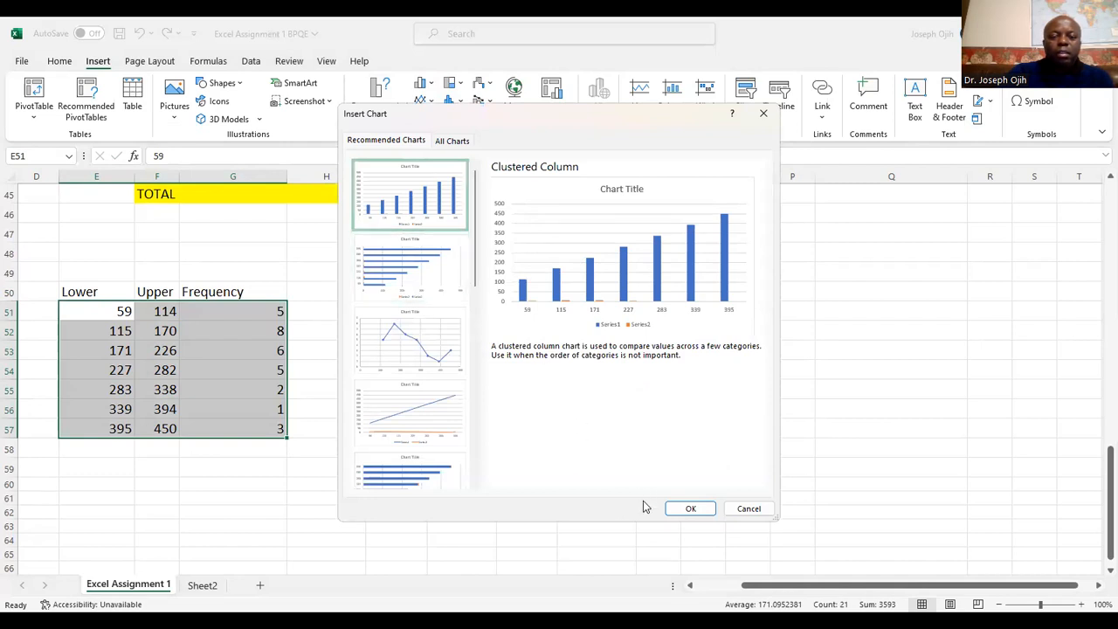
pyautogui.click(689, 509)
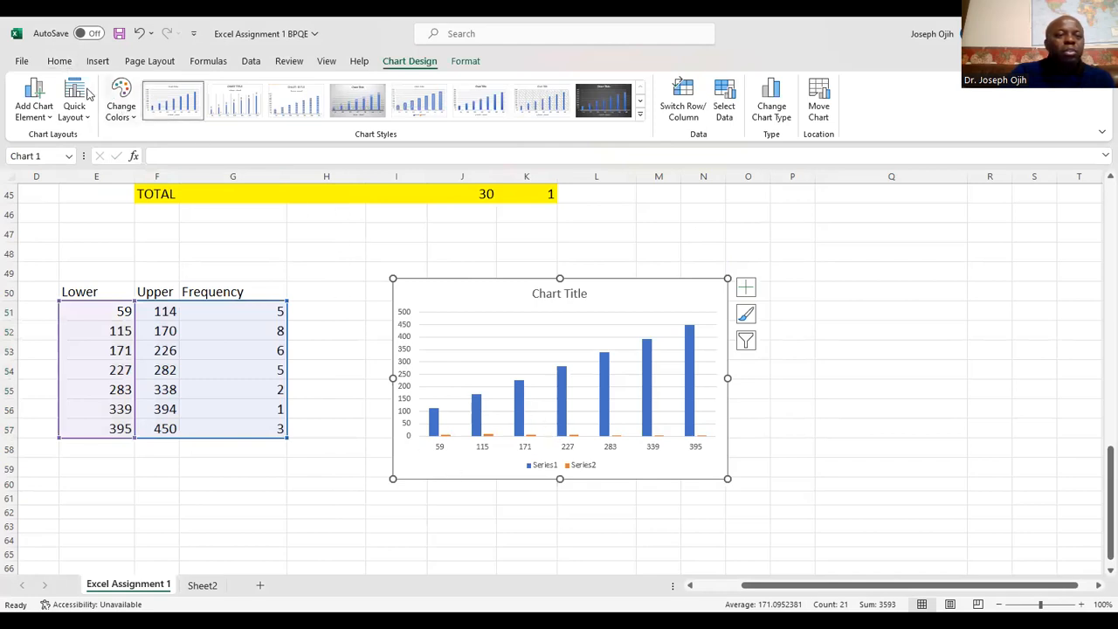
pyautogui.click(139, 34)
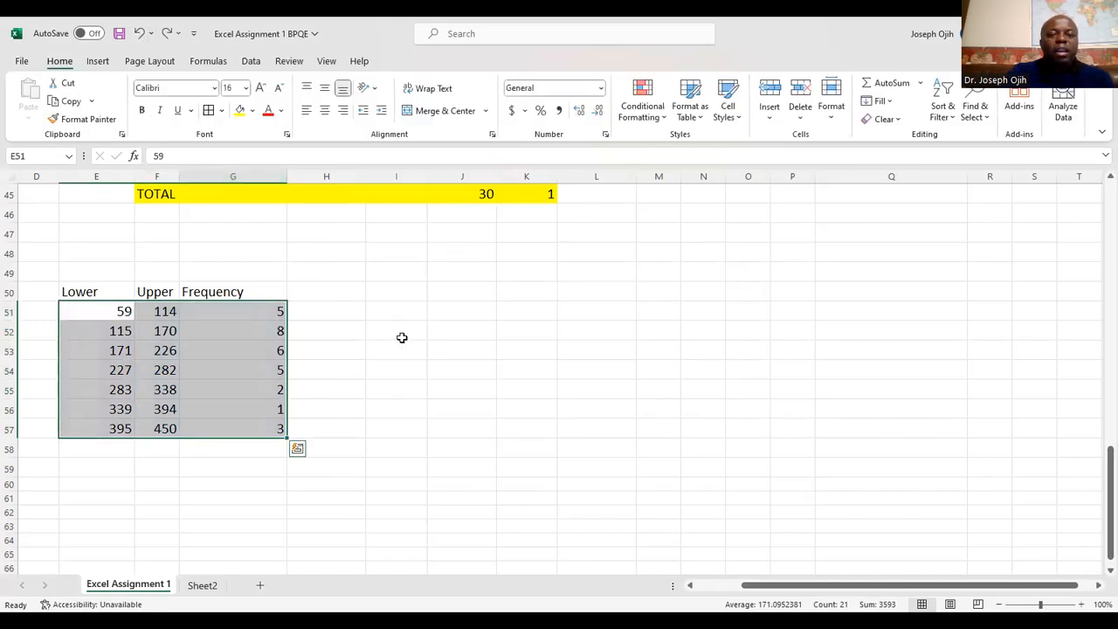
pyautogui.click(106, 64)
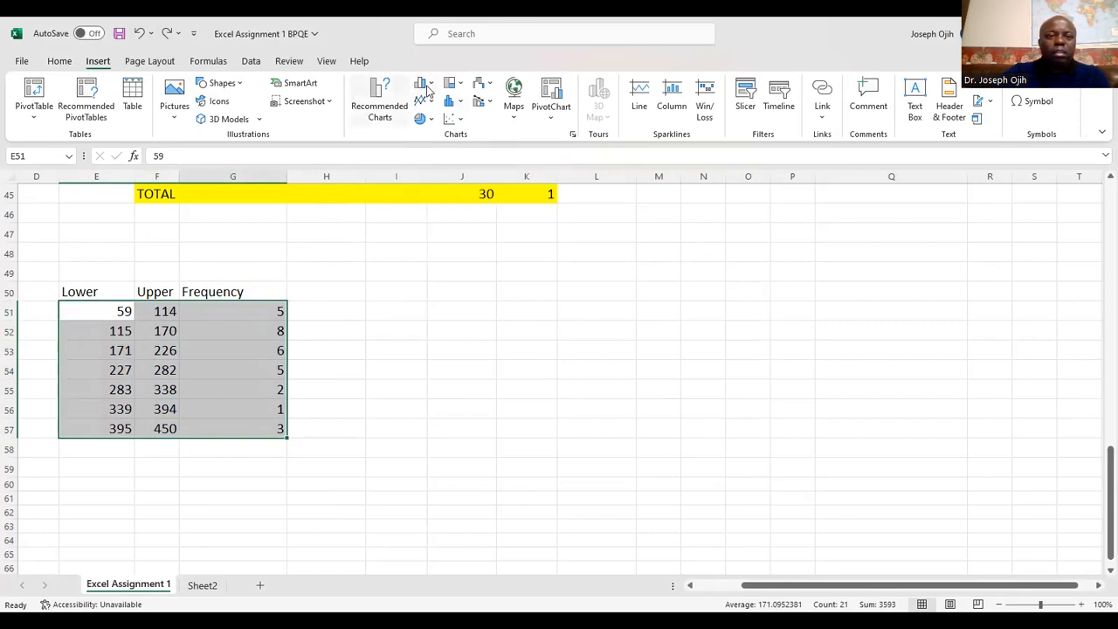
pyautogui.click(427, 91)
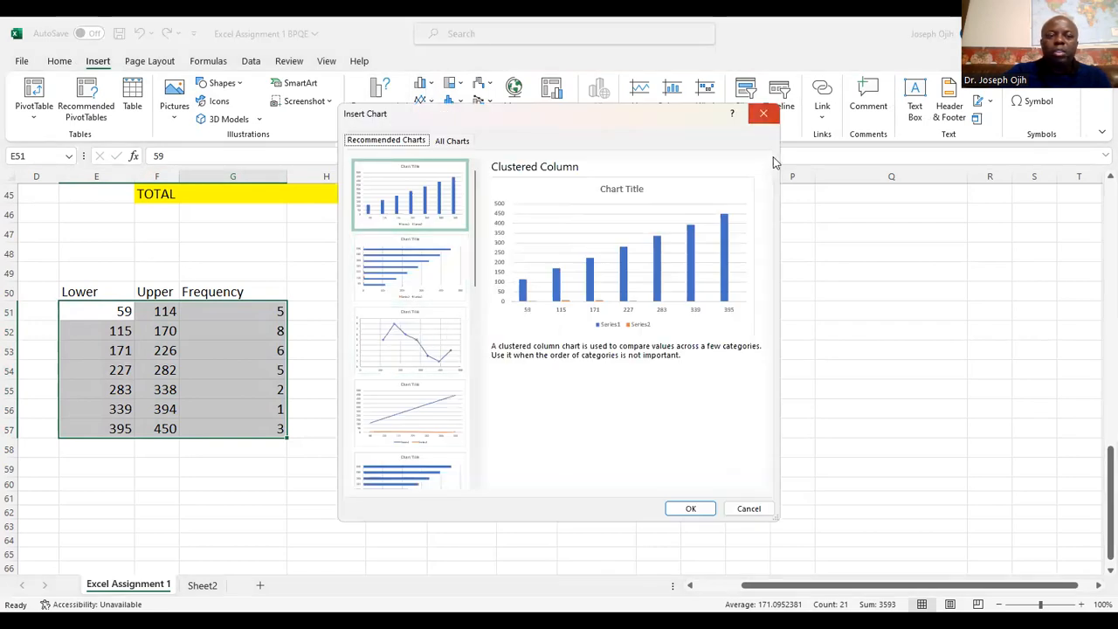
pyautogui.click(763, 113)
pyautogui.click(429, 441)
pyautogui.scroll(9, 431, 424)
pyautogui.scroll(6, 430, 424)
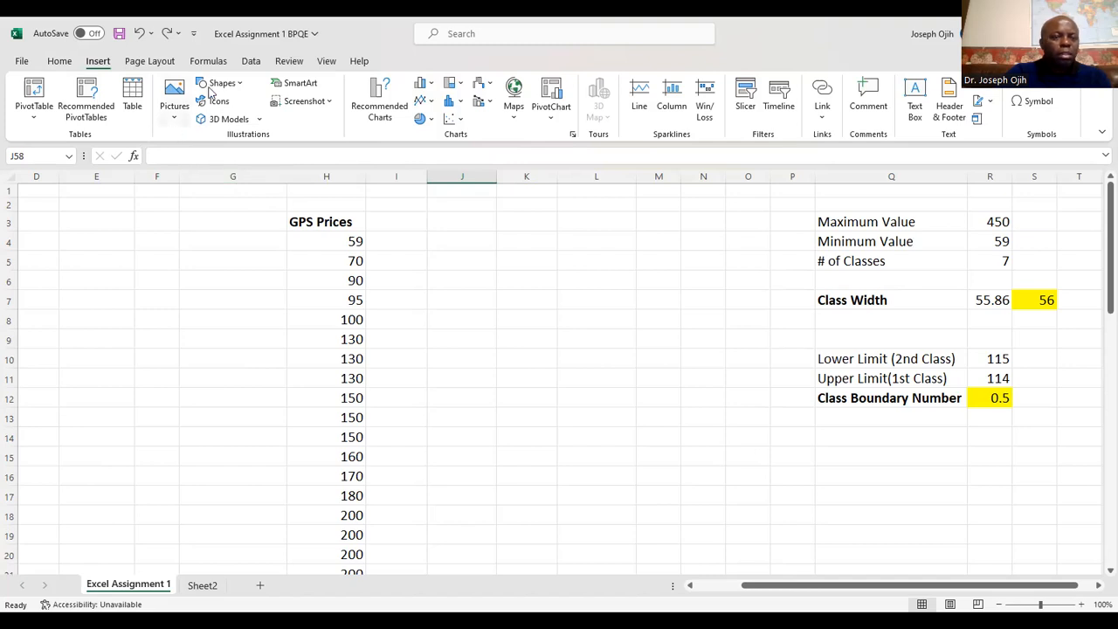
pyautogui.click(251, 62)
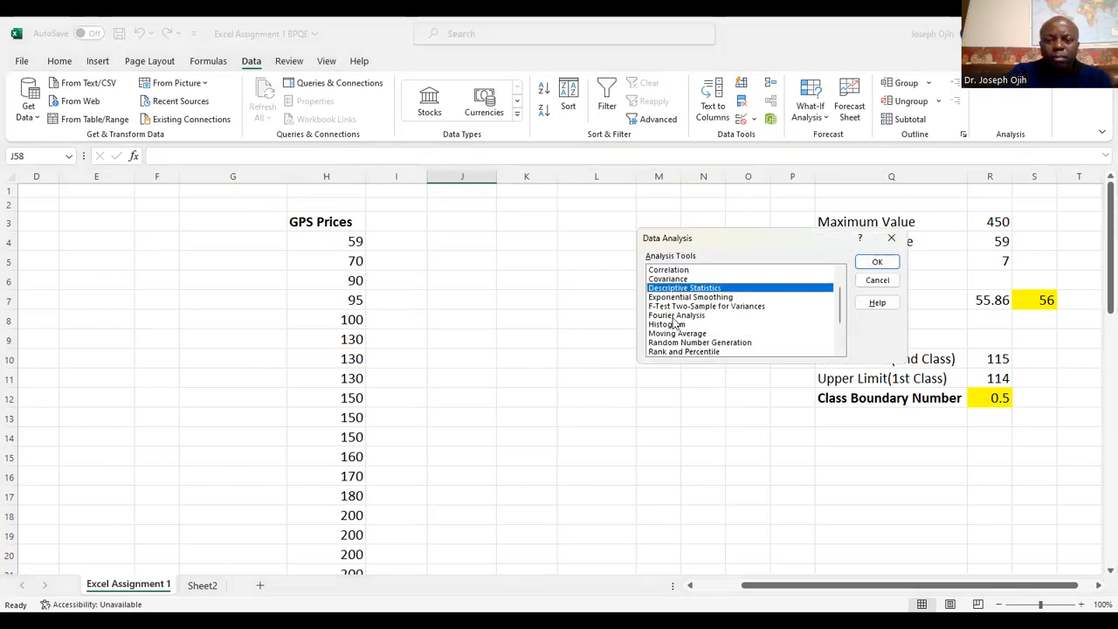
pyautogui.click(673, 318)
pyautogui.click(667, 324)
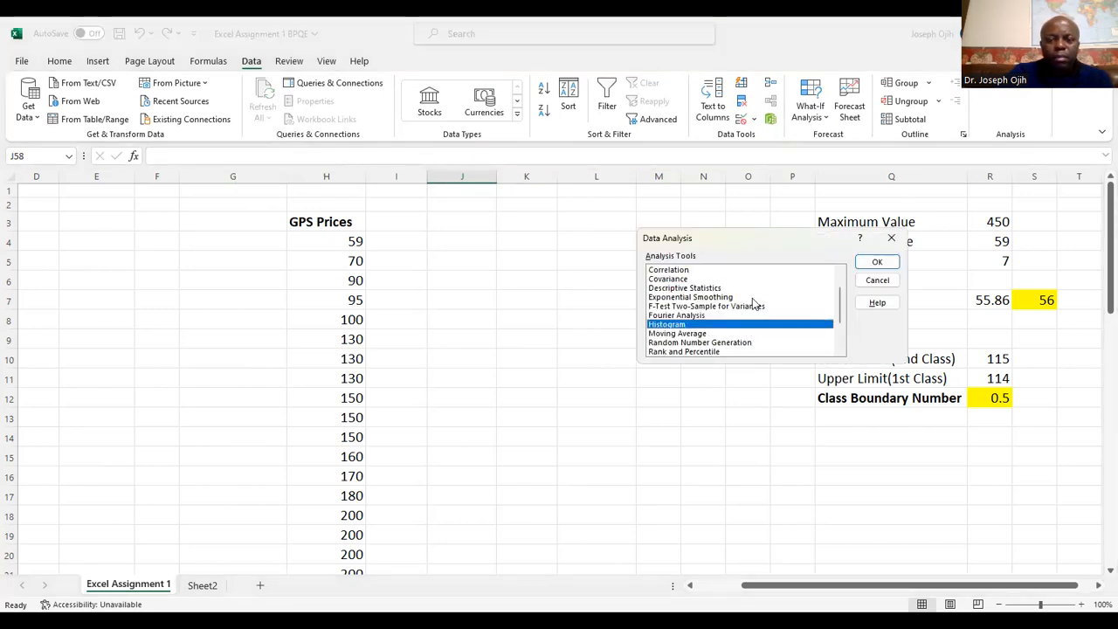
pyautogui.click(877, 261)
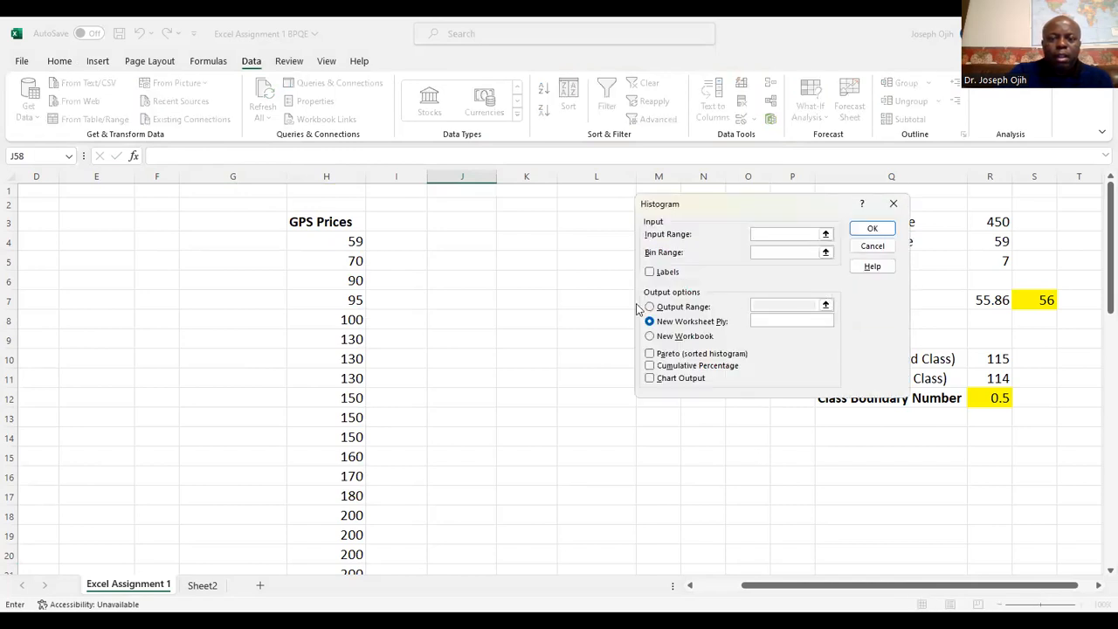
pyautogui.scroll(-1, 428, 288)
pyautogui.scroll(1, 378, 237)
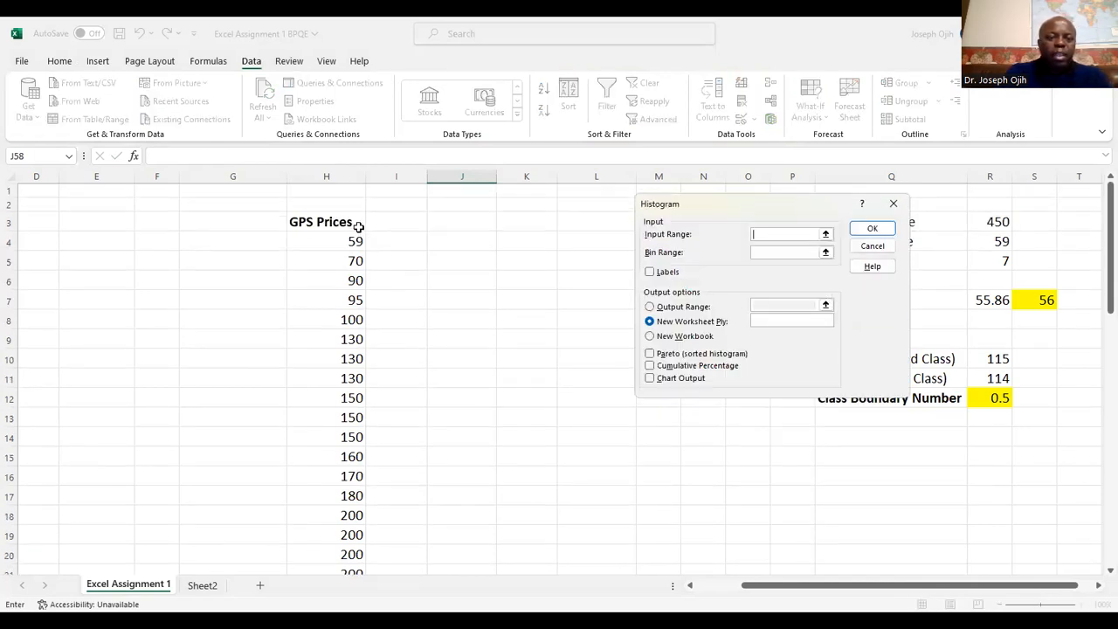
pyautogui.click(894, 204)
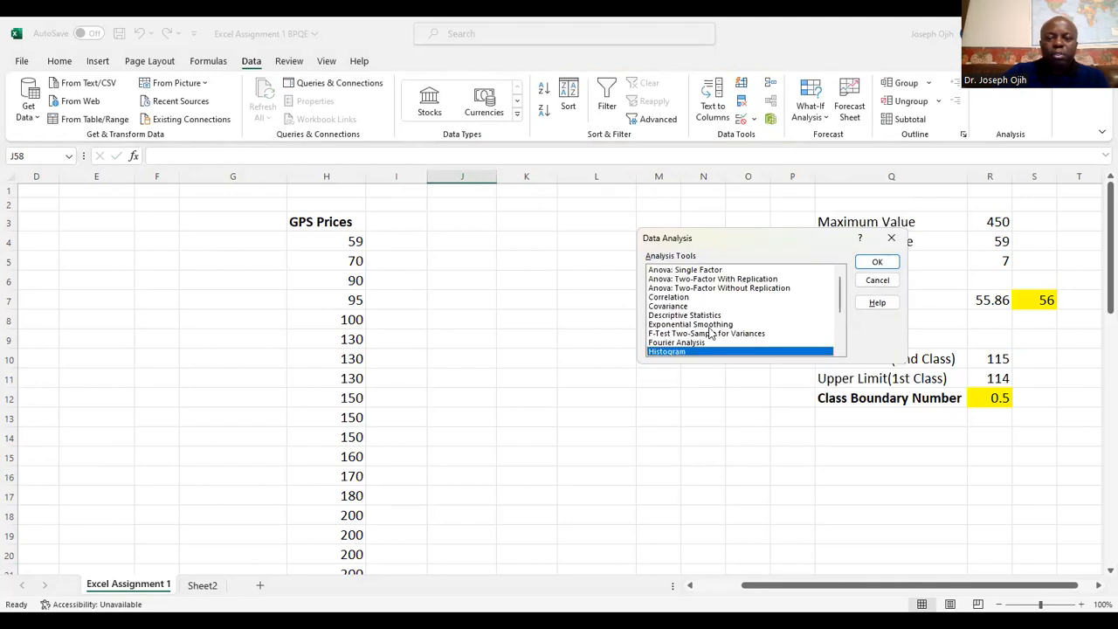
pyautogui.scroll(-1, 712, 334)
pyautogui.click(891, 234)
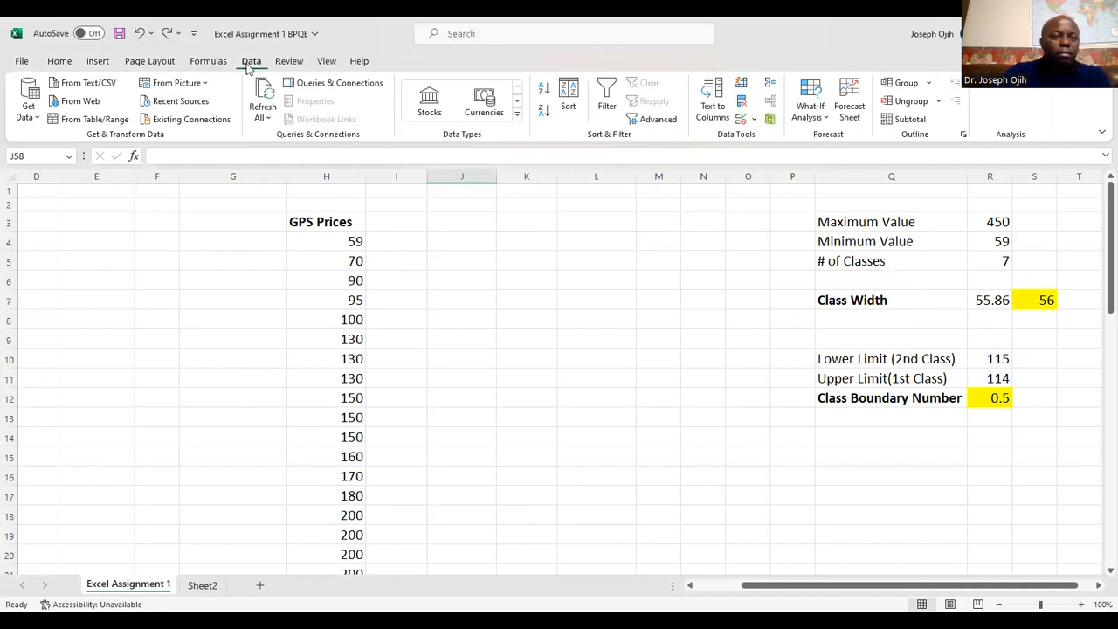
# Try to set up a Data Analysis Histogram using the GPS prices in H4:H33 as the input range
pyautogui.click(1002, 88)
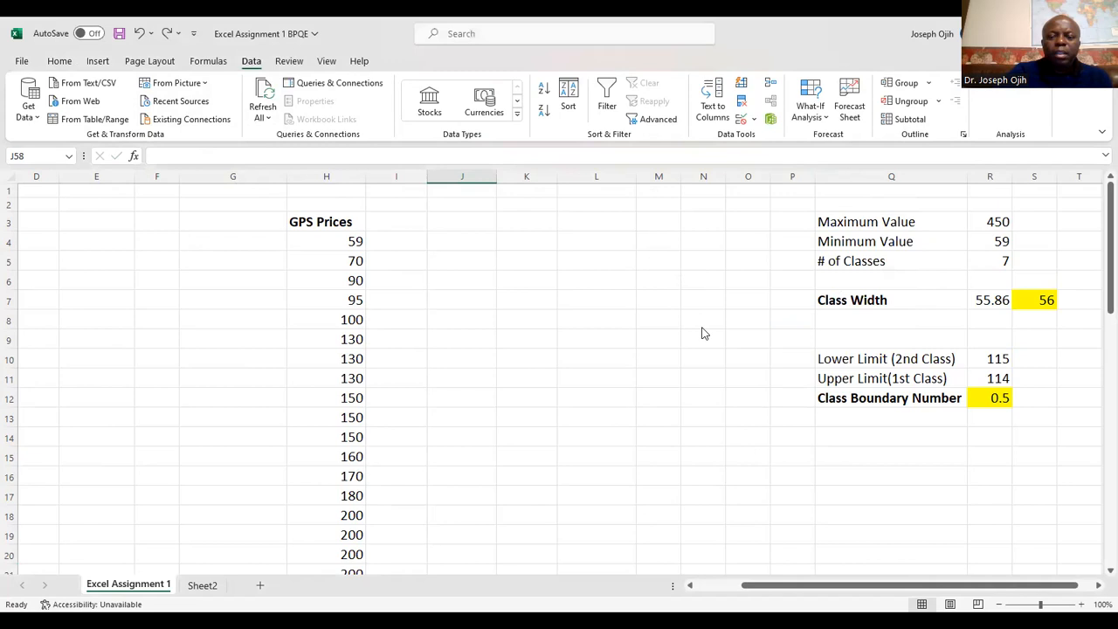
pyautogui.scroll(-1, 699, 341)
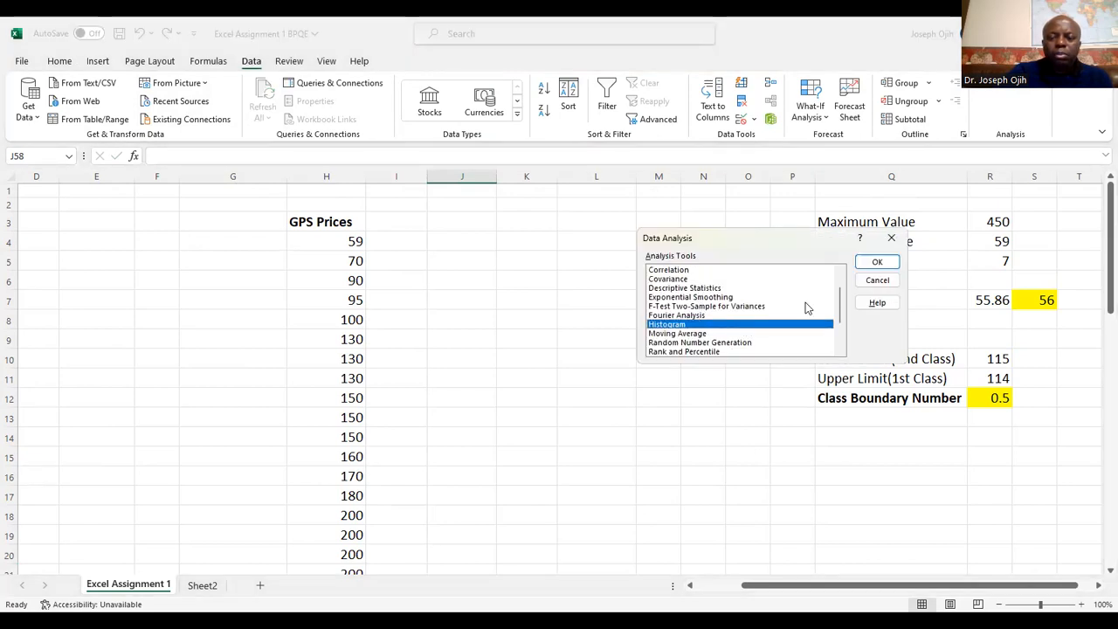
pyautogui.click(876, 263)
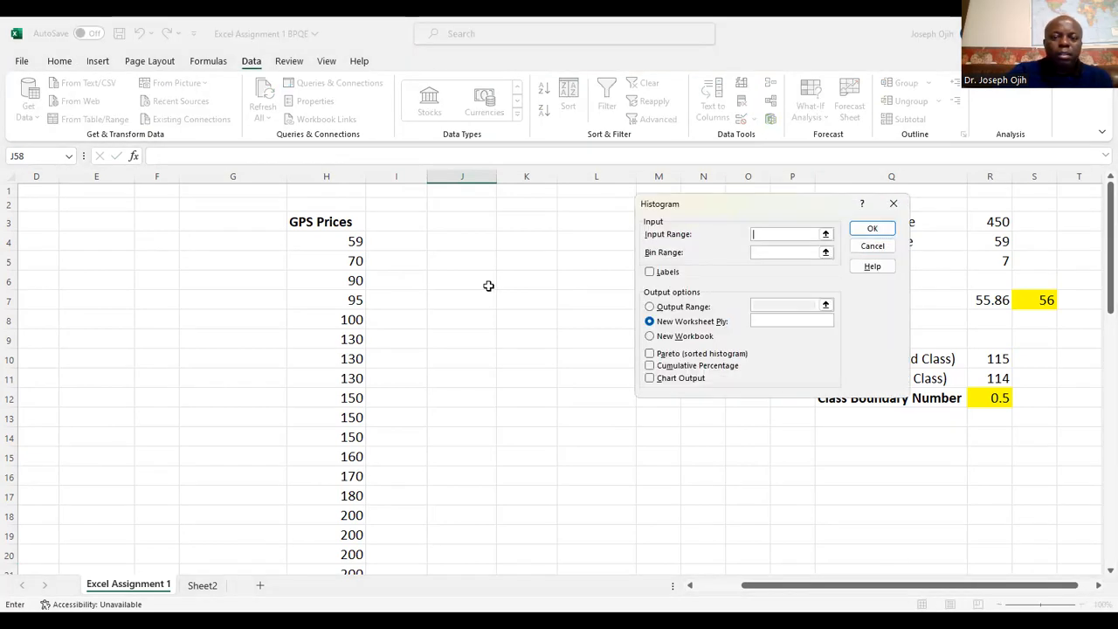
pyautogui.click(826, 235)
pyautogui.click(334, 244)
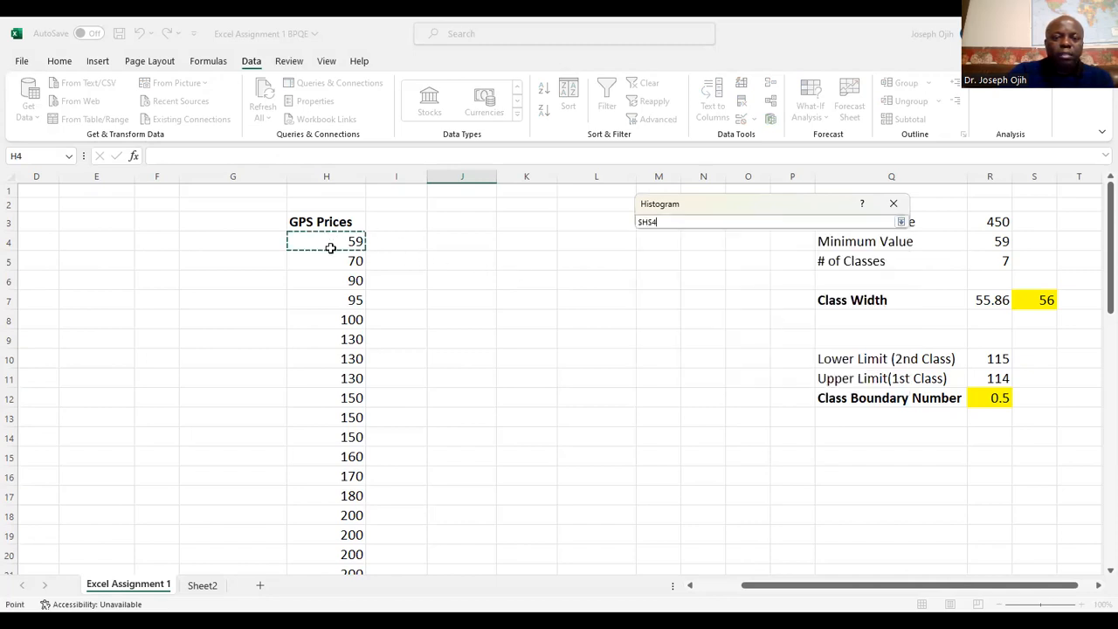
pyautogui.moveTo(331, 248); pyautogui.dragTo(338, 267)
pyautogui.moveTo(326, 589); pyautogui.dragTo(340, 545)
pyautogui.click(901, 222)
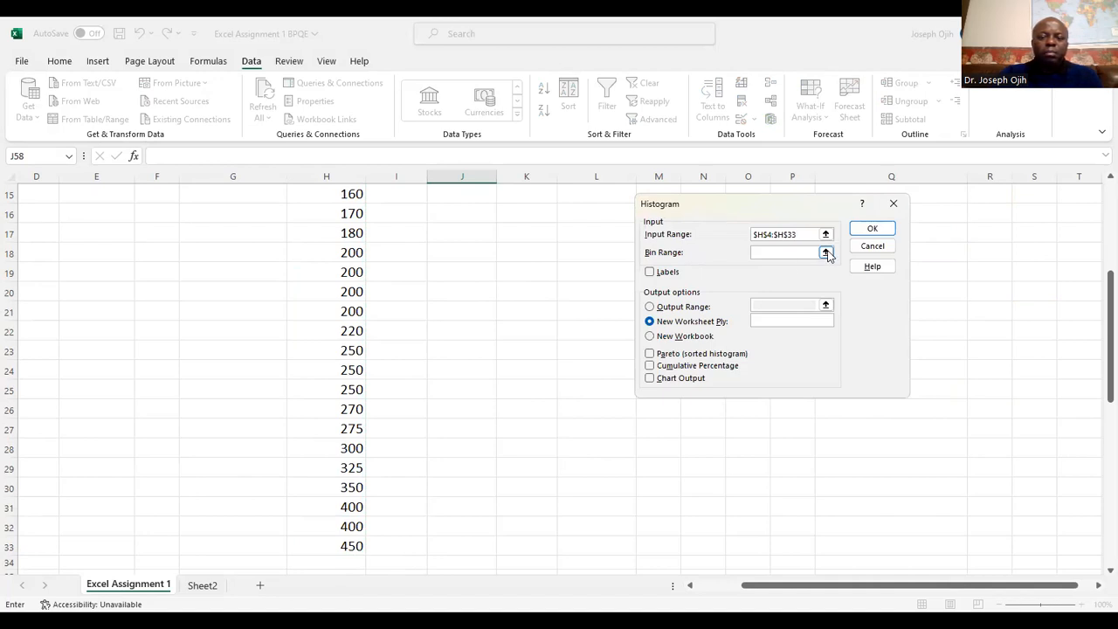
pyautogui.click(890, 246)
pyautogui.click(891, 241)
pyautogui.scroll(5, 489, 238)
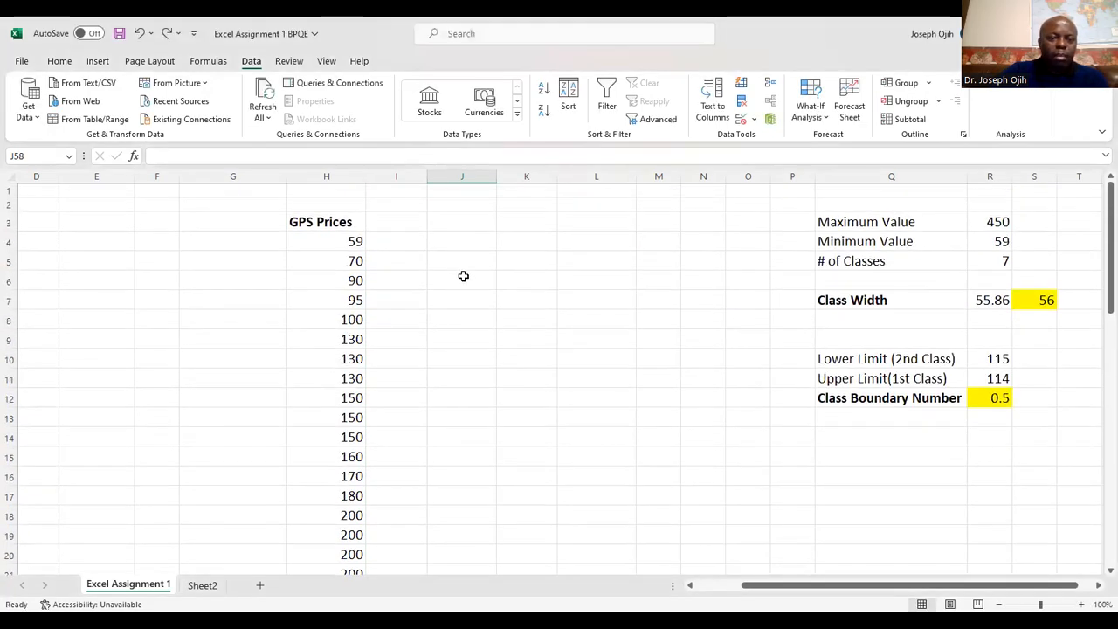
# Enter the heading Bin in J3 and the first bin value 59 in J4, beside the GPS prices
pyautogui.click(476, 230)
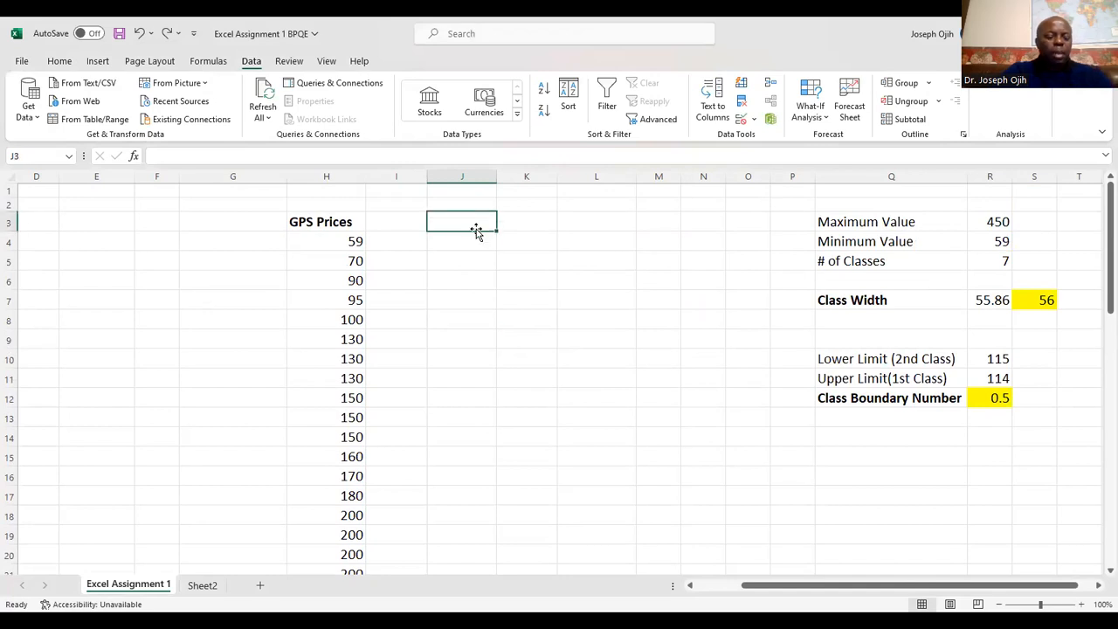
pyautogui.write('Bin')
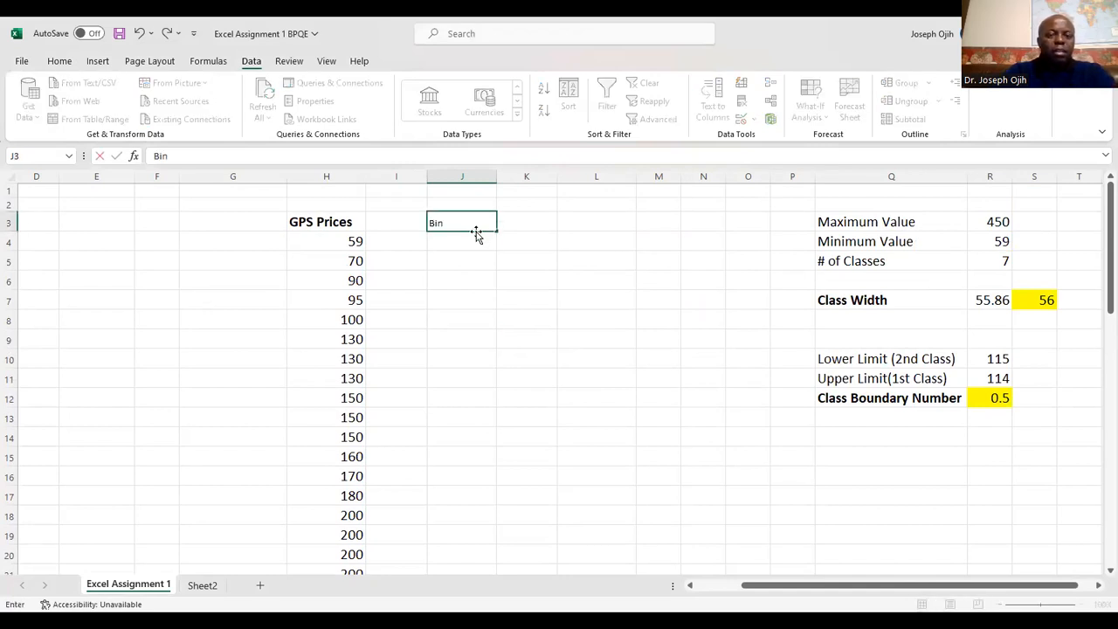
pyautogui.press('Return')
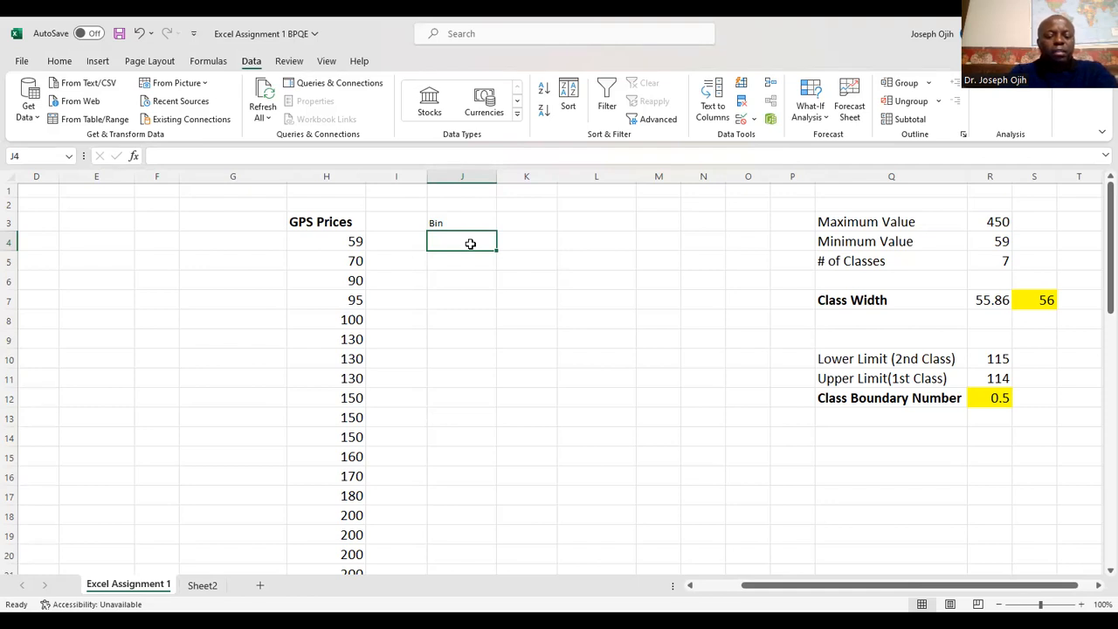
pyautogui.write('5')
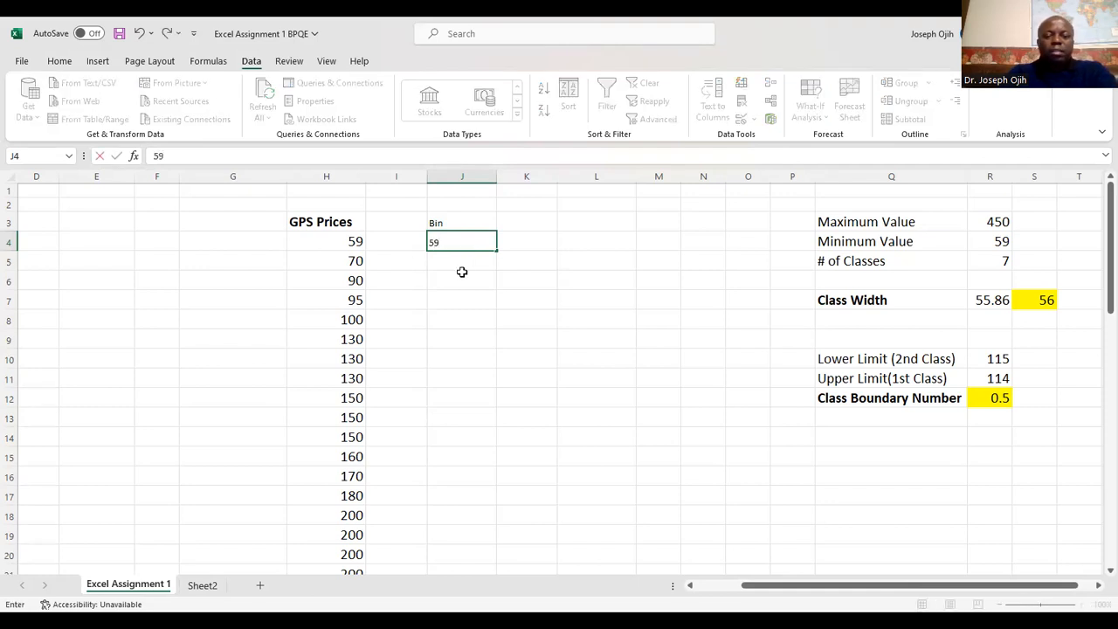
pyautogui.write('9')
pyautogui.press('Return')
# Set the font size of the first bin value in J4 to 16
pyautogui.click(464, 240)
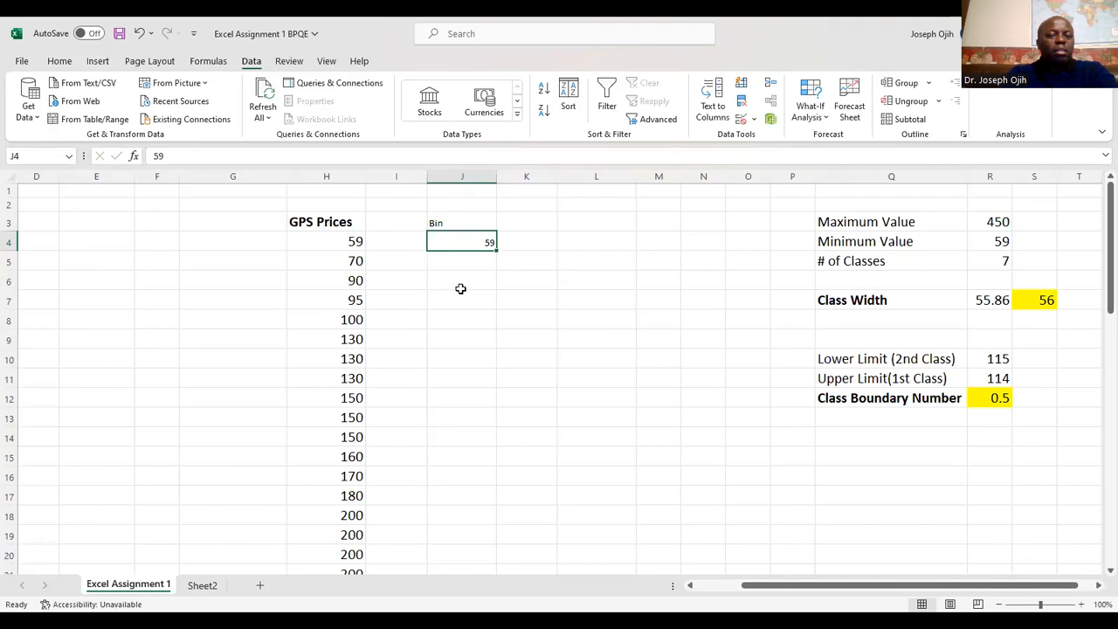
pyautogui.click(74, 62)
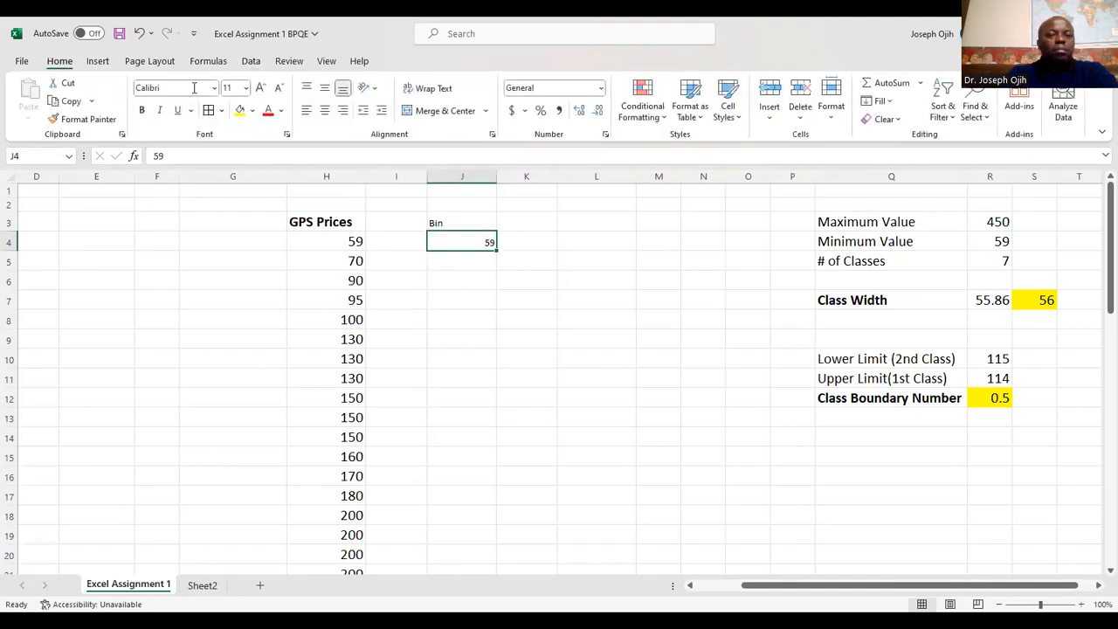
pyautogui.click(246, 87)
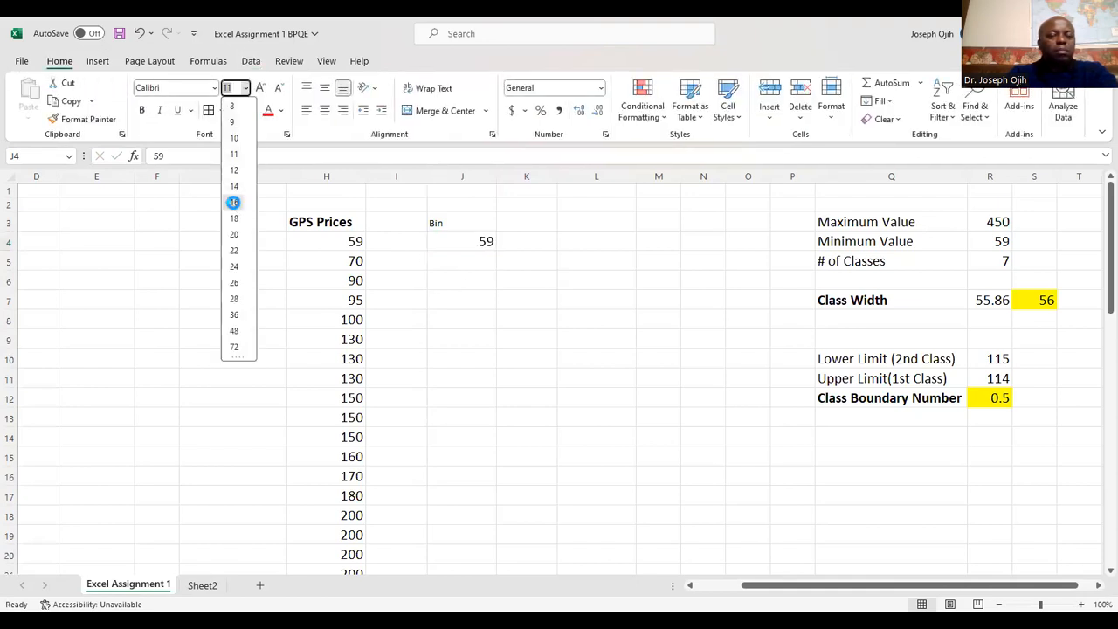
pyautogui.click(232, 208)
# Enter the formula =J4+56 in J5 to calculate the second bin value from the class width
pyautogui.click(473, 259)
pyautogui.write('=')
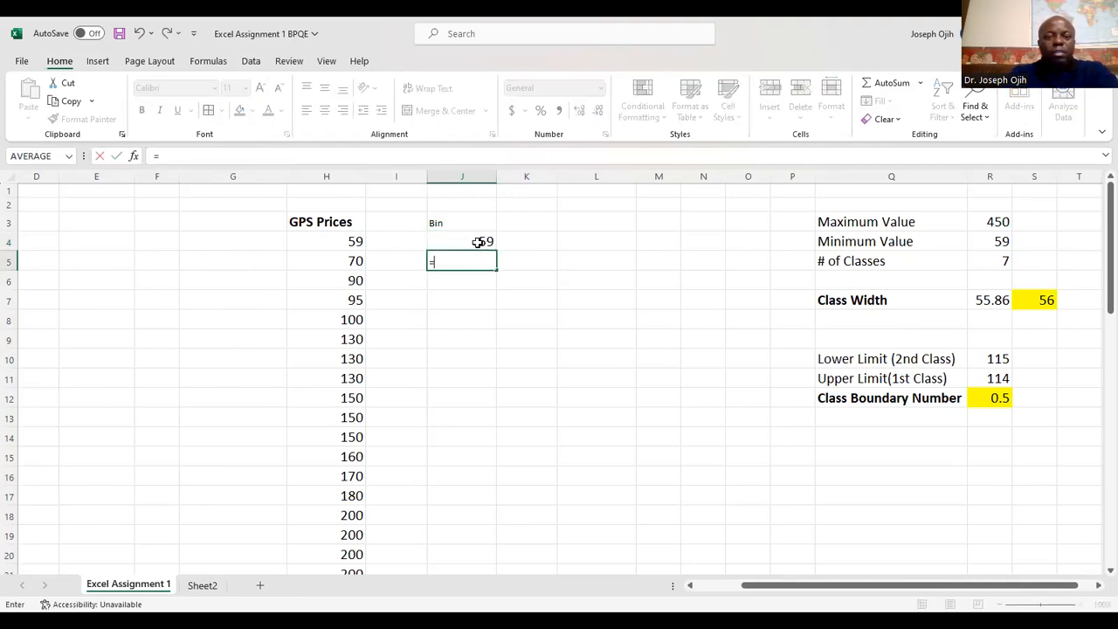
pyautogui.click(479, 242)
pyautogui.write('+56')
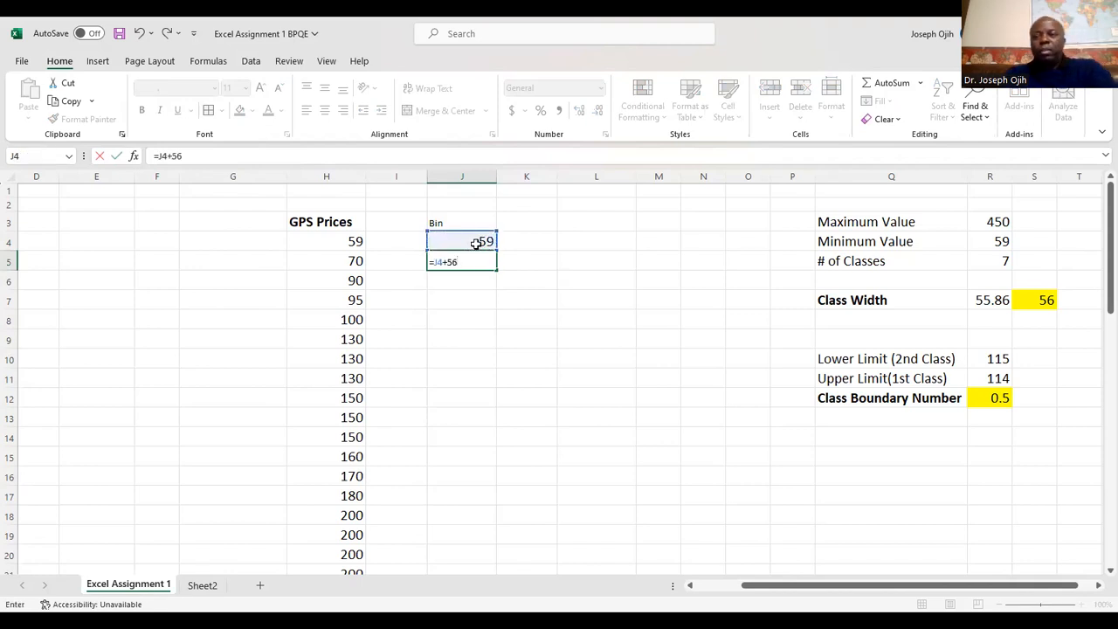
pyautogui.scroll(-3, 388, 408)
pyautogui.scroll(-3, 388, 407)
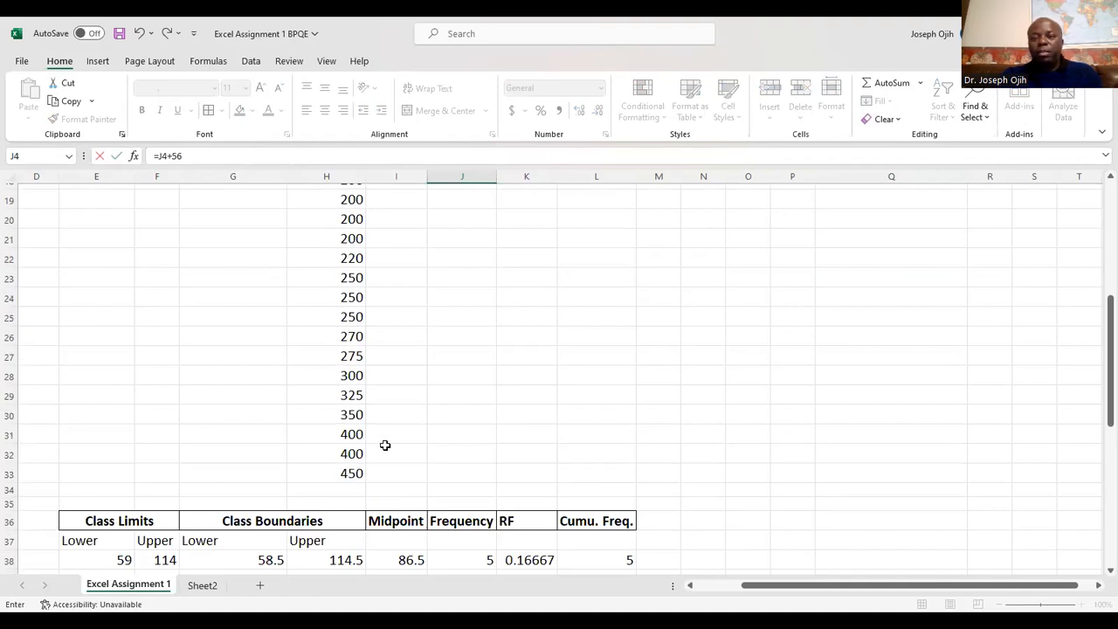
pyautogui.scroll(6, 389, 432)
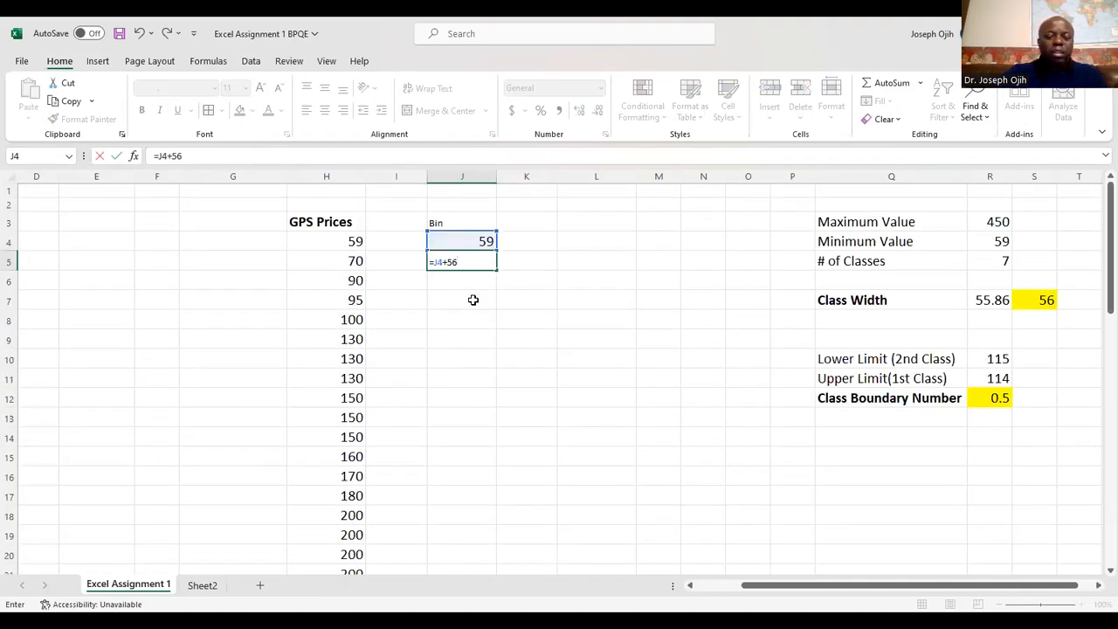
pyautogui.press('Return')
# Fill the bin formula from J5 down through J11
pyautogui.click(482, 259)
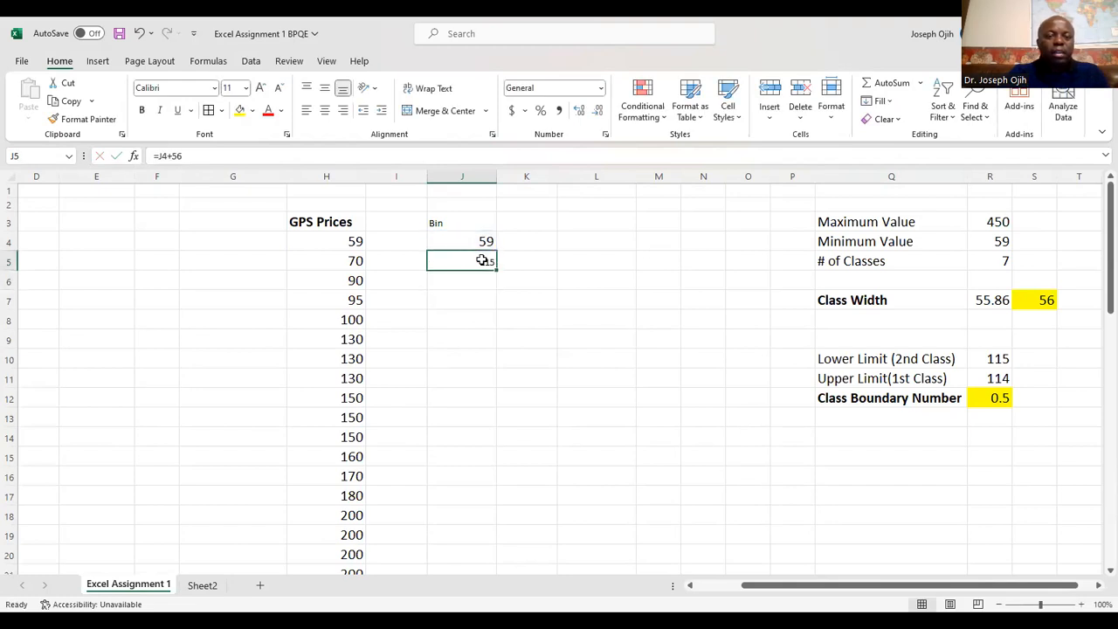
pyautogui.moveTo(494, 270); pyautogui.dragTo(497, 390)
pyautogui.scroll(-2, 472, 388)
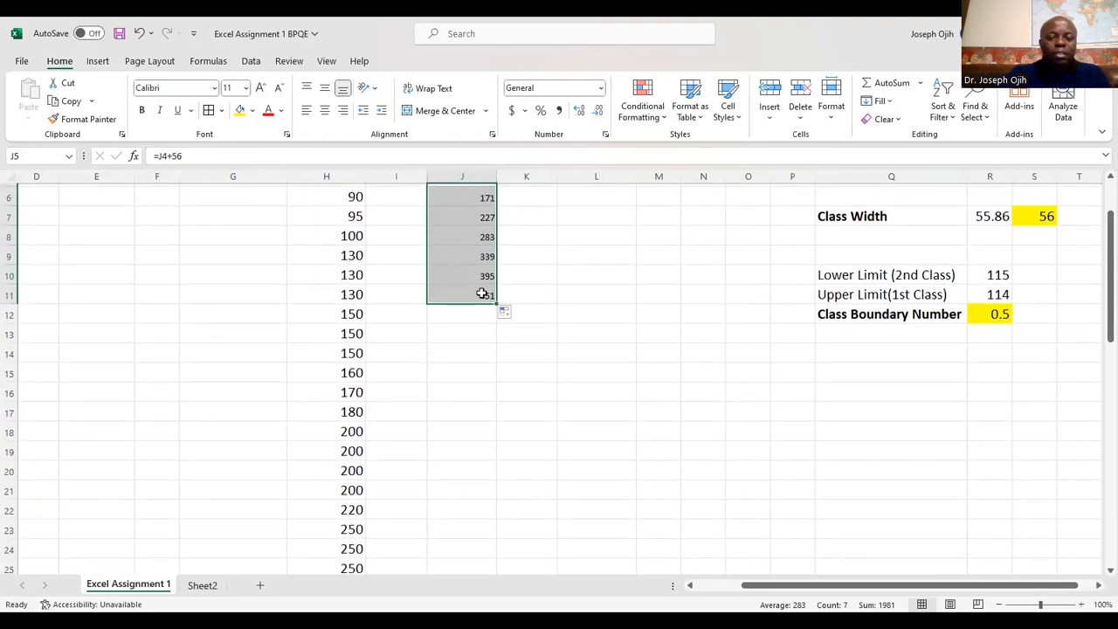
pyautogui.scroll(2, 480, 292)
pyautogui.scroll(-2, 339, 385)
pyautogui.scroll(-4, 339, 385)
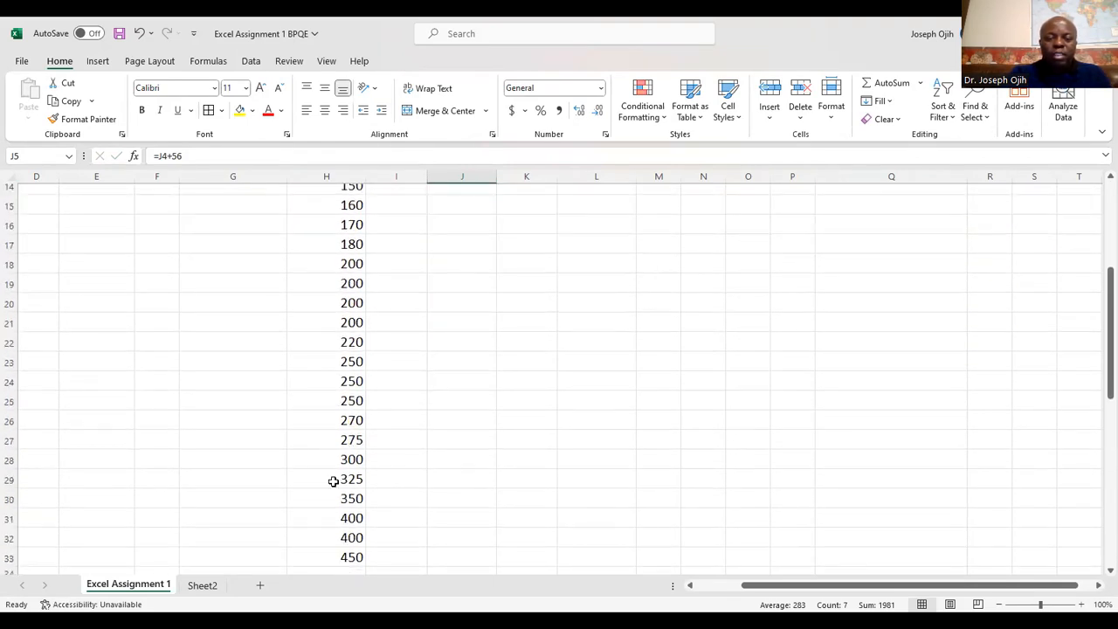
pyautogui.scroll(3, 340, 509)
pyautogui.scroll(3, 437, 249)
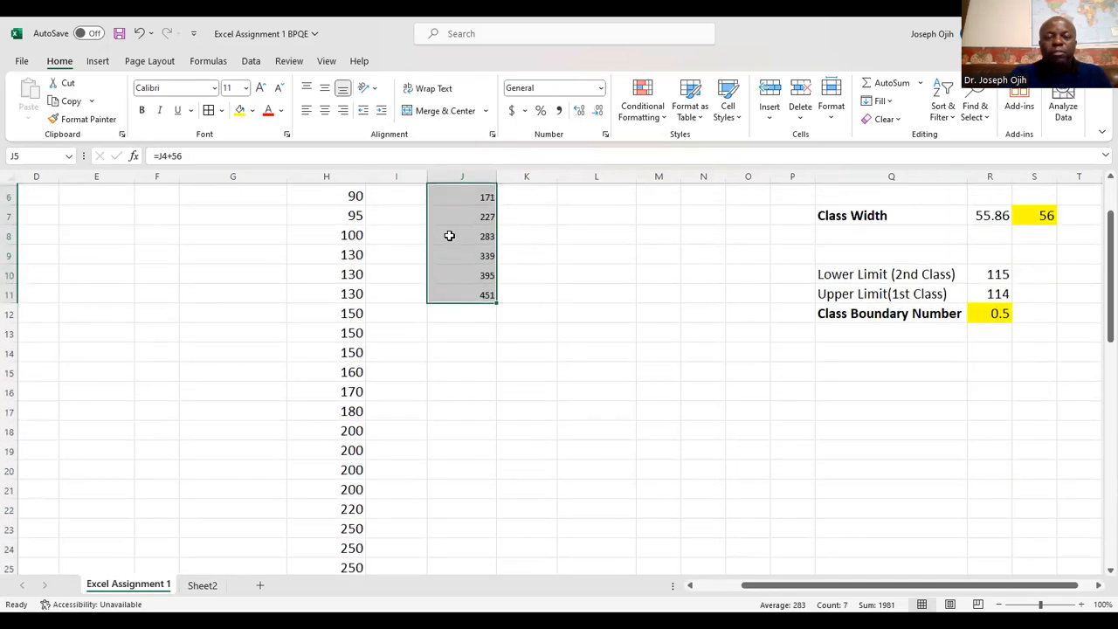
# Set the font size of the calculated bin values in J5:J11 to 16
pyautogui.click(439, 258)
pyautogui.moveTo(439, 258); pyautogui.dragTo(469, 385)
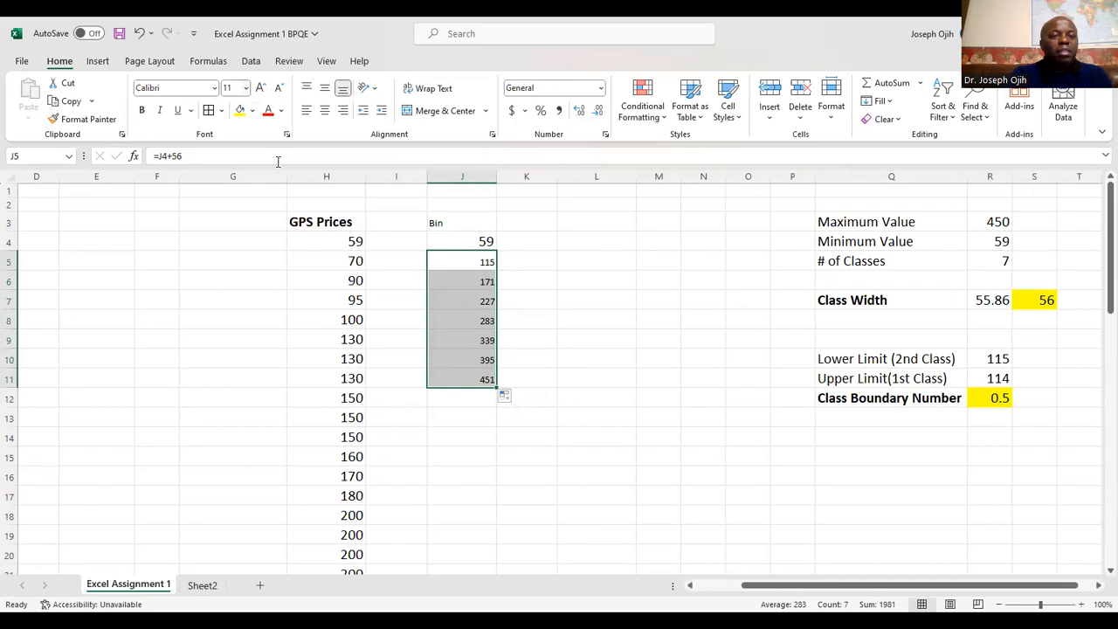
pyautogui.click(245, 87)
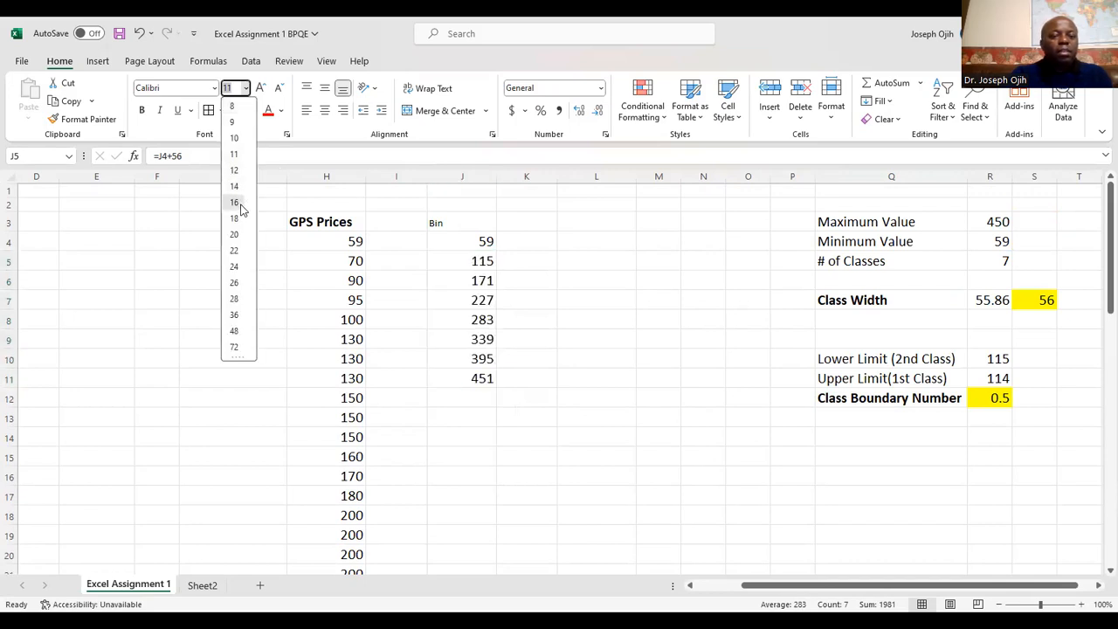
pyautogui.click(522, 330)
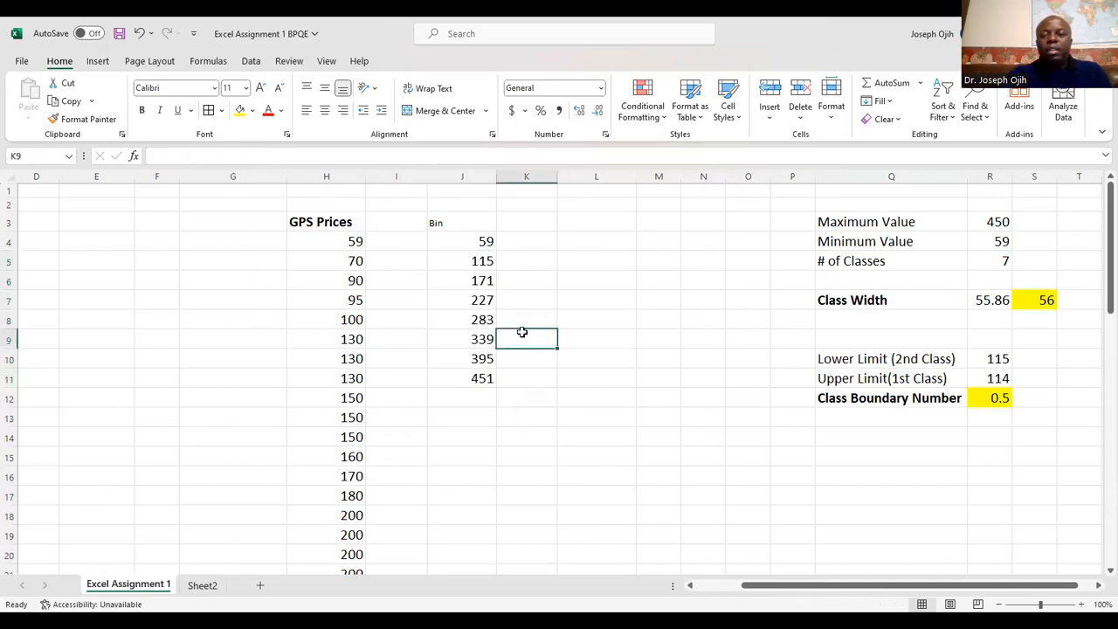
# Set the font size of the Bin heading in J3 to 18
pyautogui.click(441, 224)
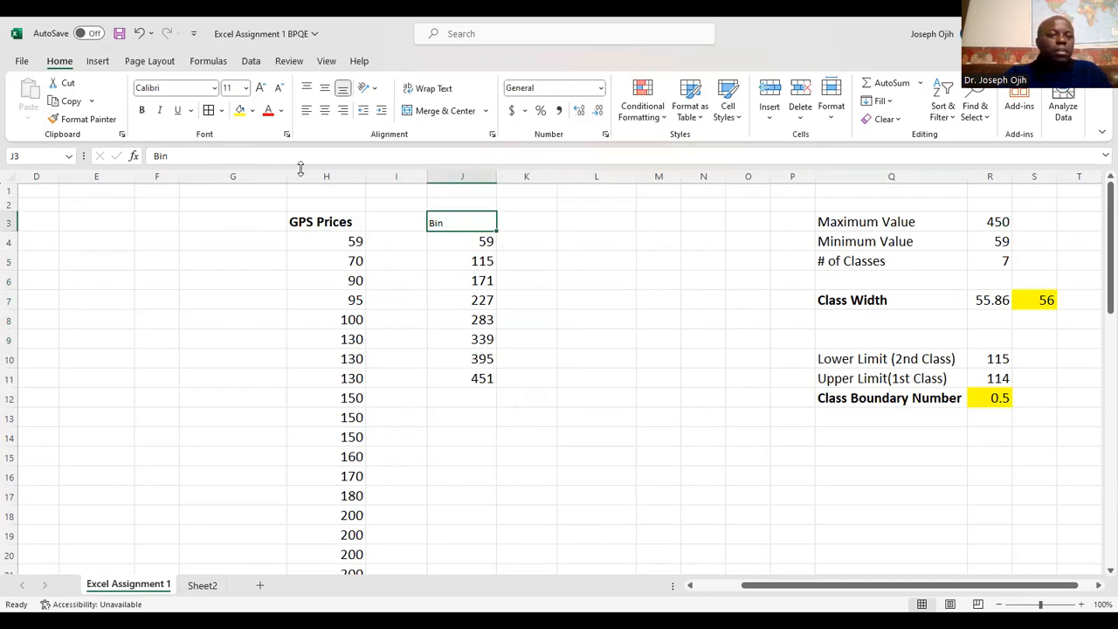
pyautogui.click(247, 87)
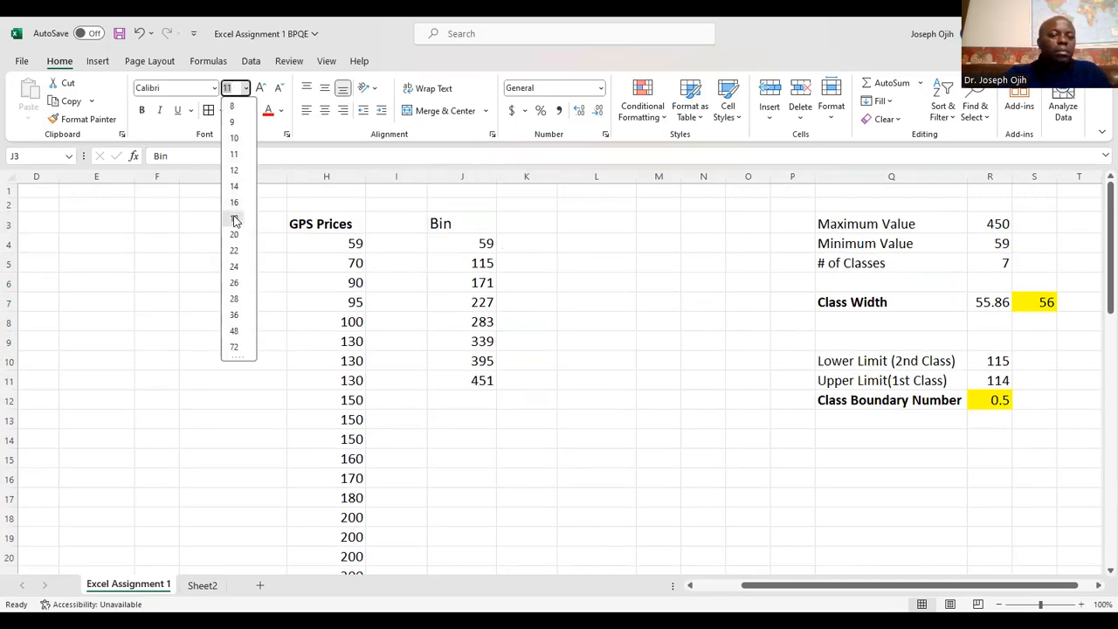
pyautogui.click(234, 220)
pyautogui.click(510, 298)
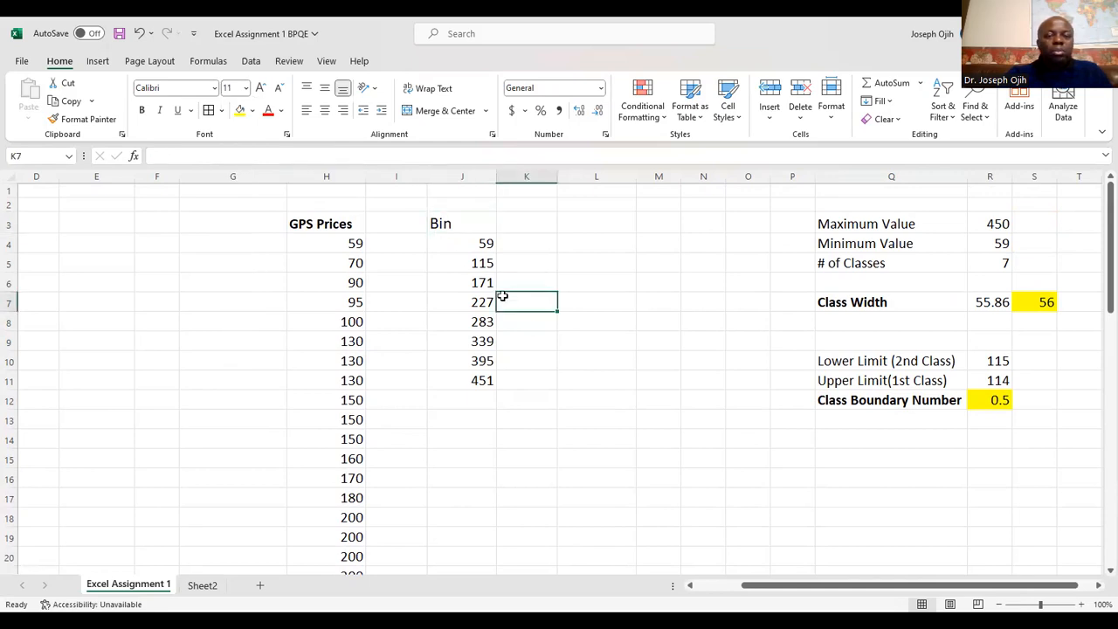
# Start a Data Analysis Histogram and set its input range to the GPS prices with their heading, H3:H33
pyautogui.scroll(-12, 642, 397)
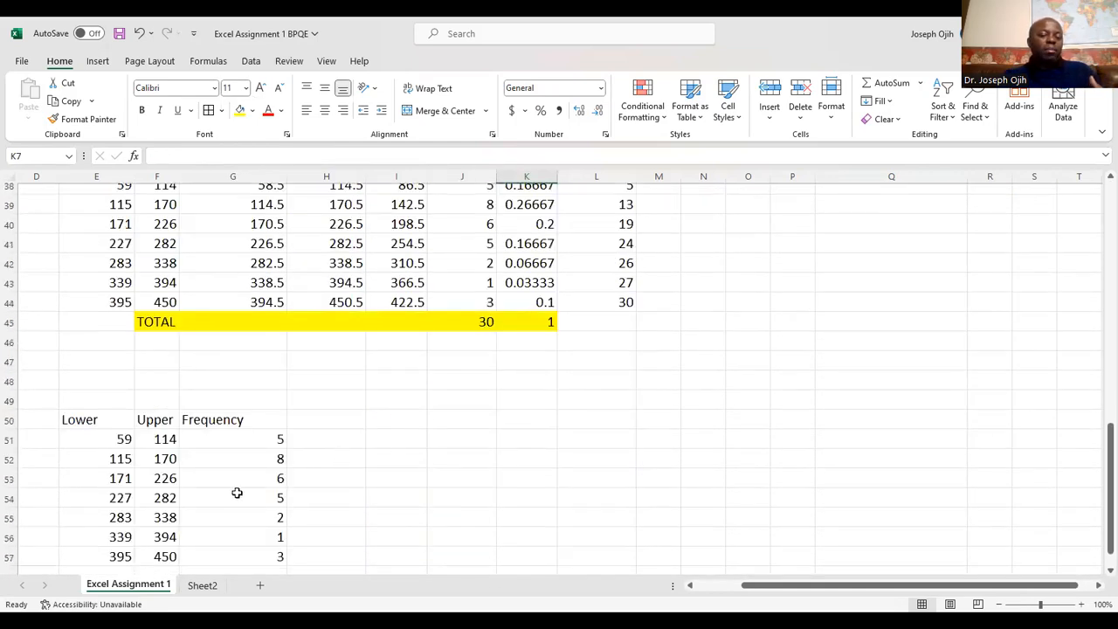
pyautogui.scroll(9, 335, 464)
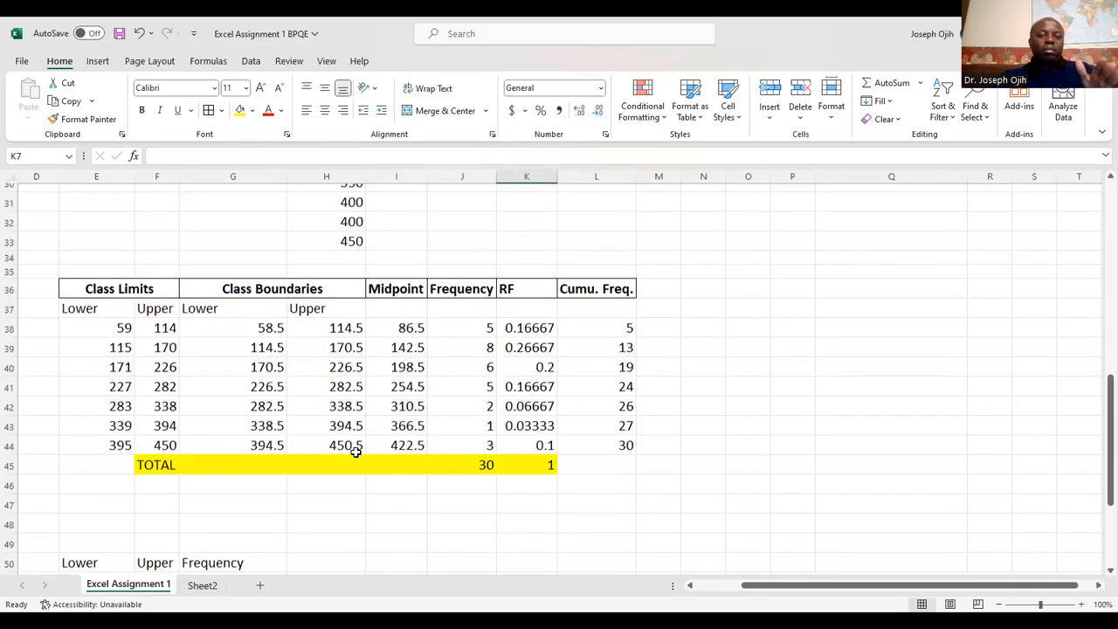
pyautogui.scroll(3, 389, 462)
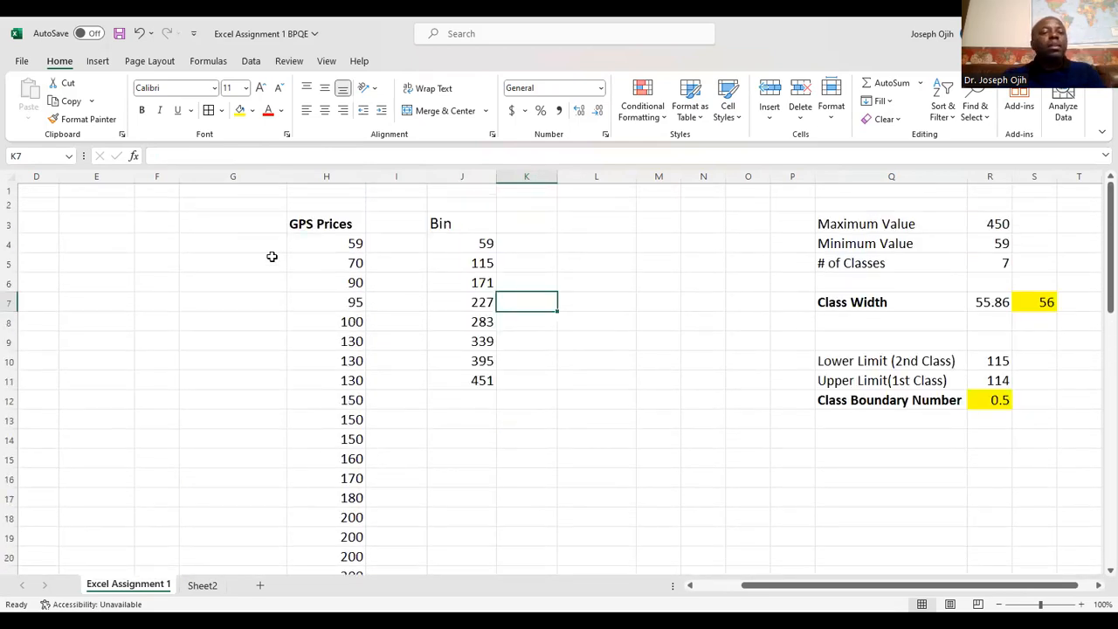
pyautogui.click(252, 61)
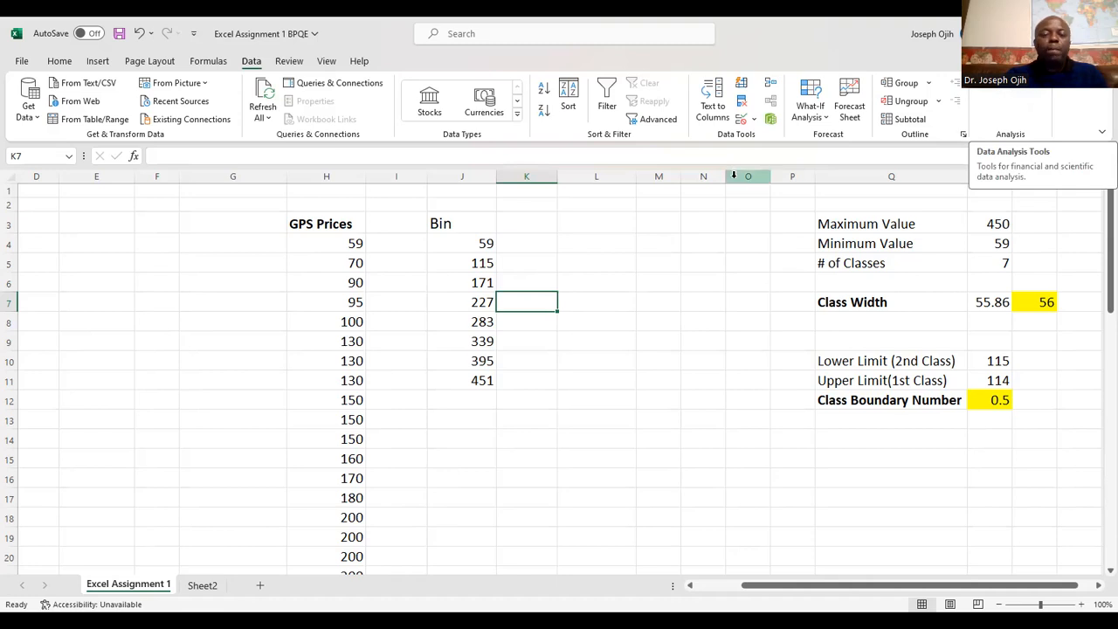
pyautogui.click(1024, 87)
pyautogui.scroll(-2, 768, 330)
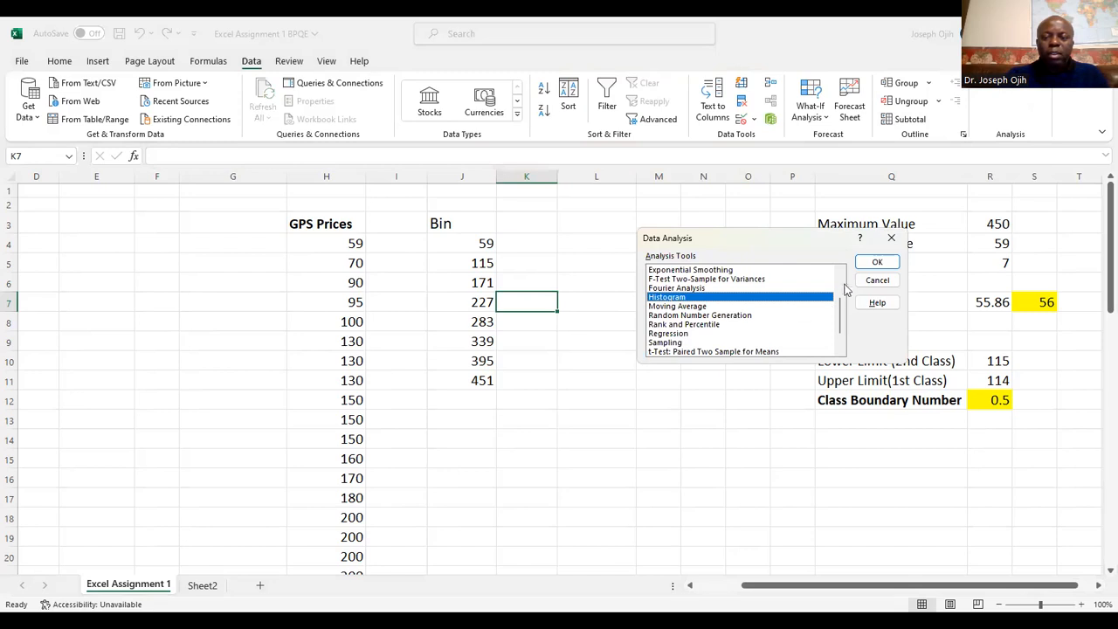
pyautogui.click(874, 263)
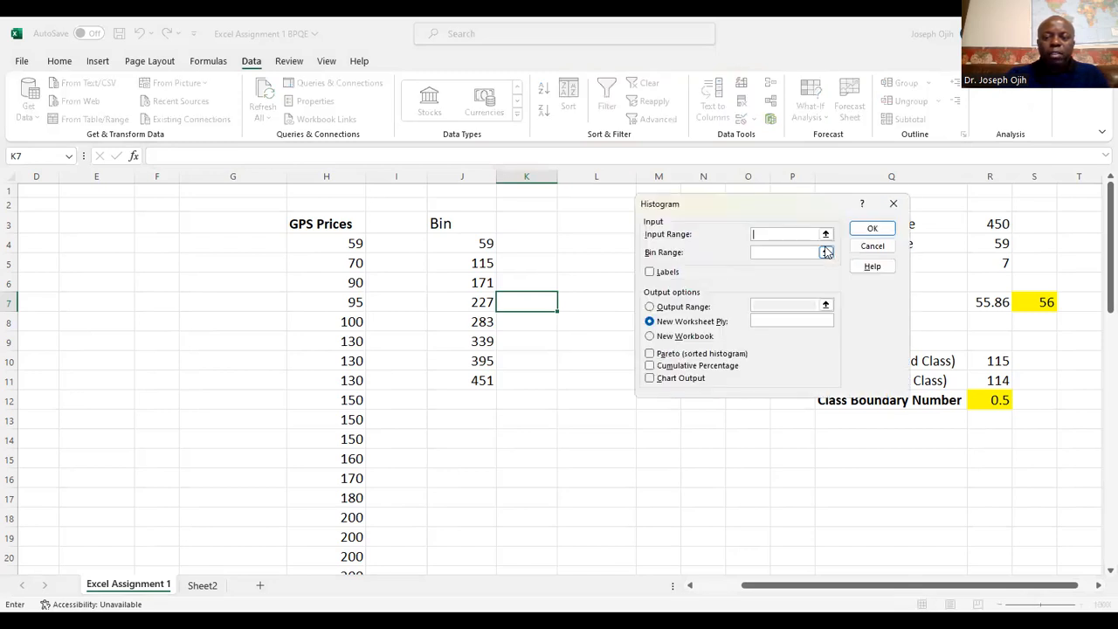
pyautogui.click(825, 234)
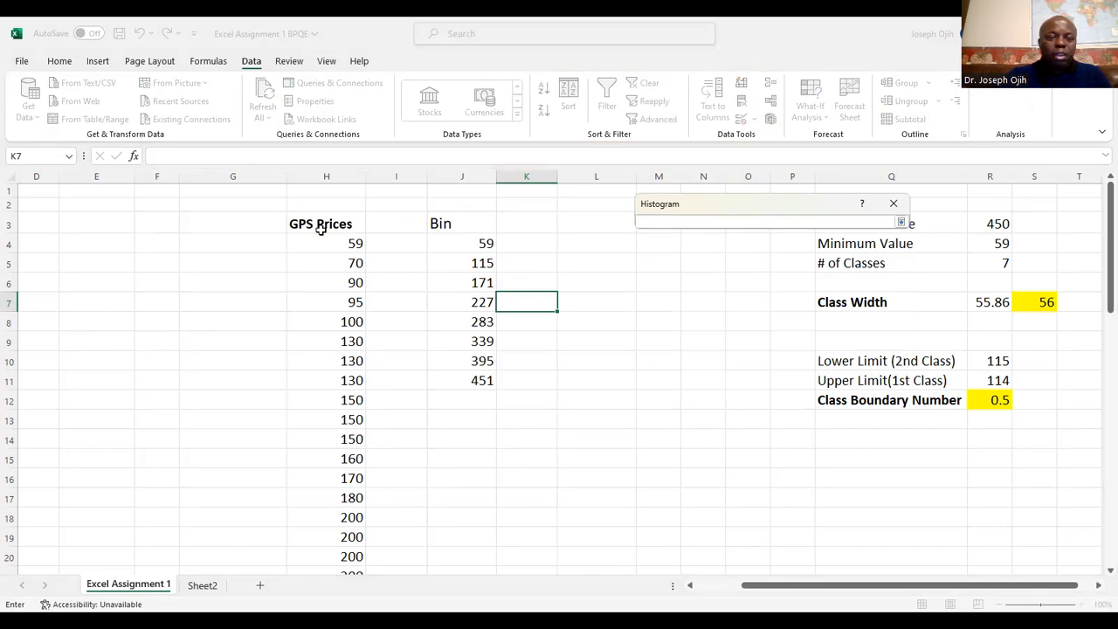
pyautogui.moveTo(321, 225); pyautogui.dragTo(333, 247)
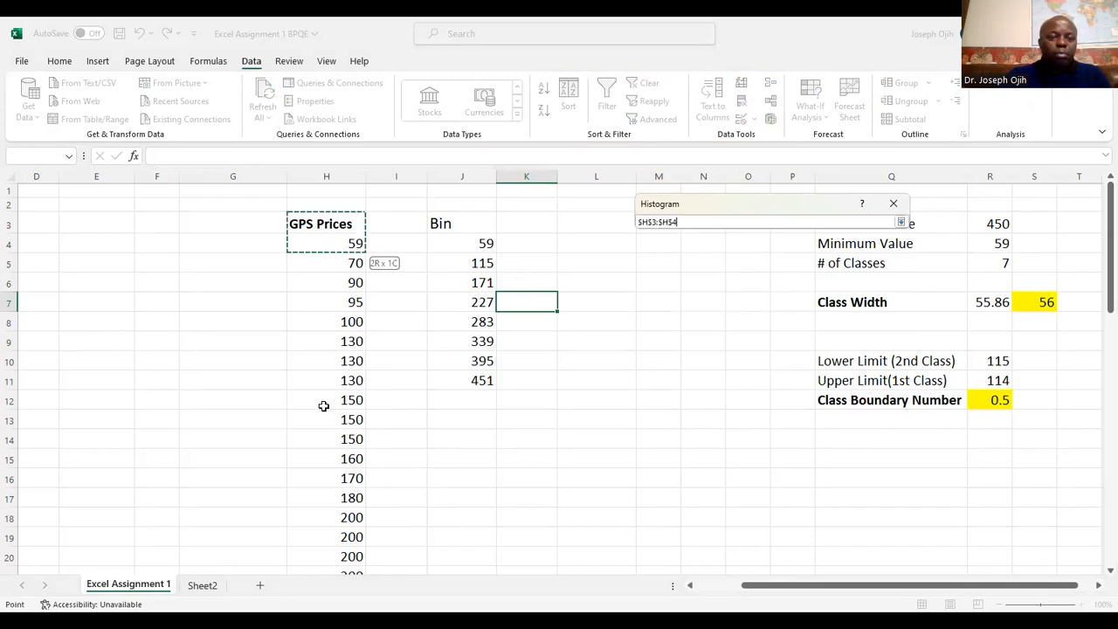
pyautogui.moveTo(337, 534); pyautogui.dragTo(335, 506)
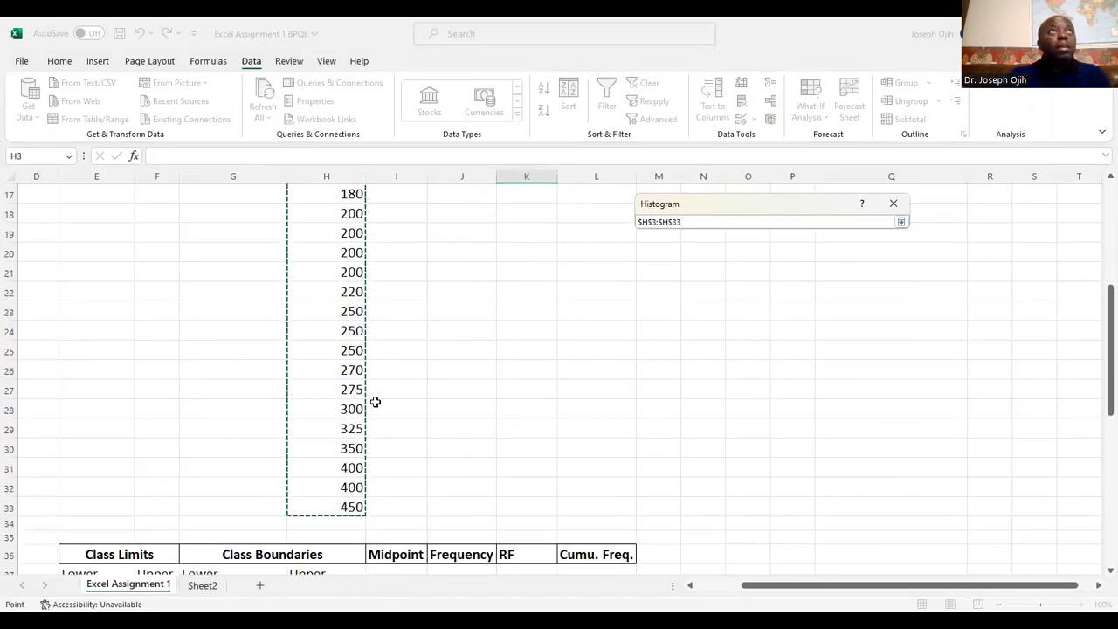
pyautogui.scroll(3, 374, 399)
pyautogui.scroll(3, 352, 385)
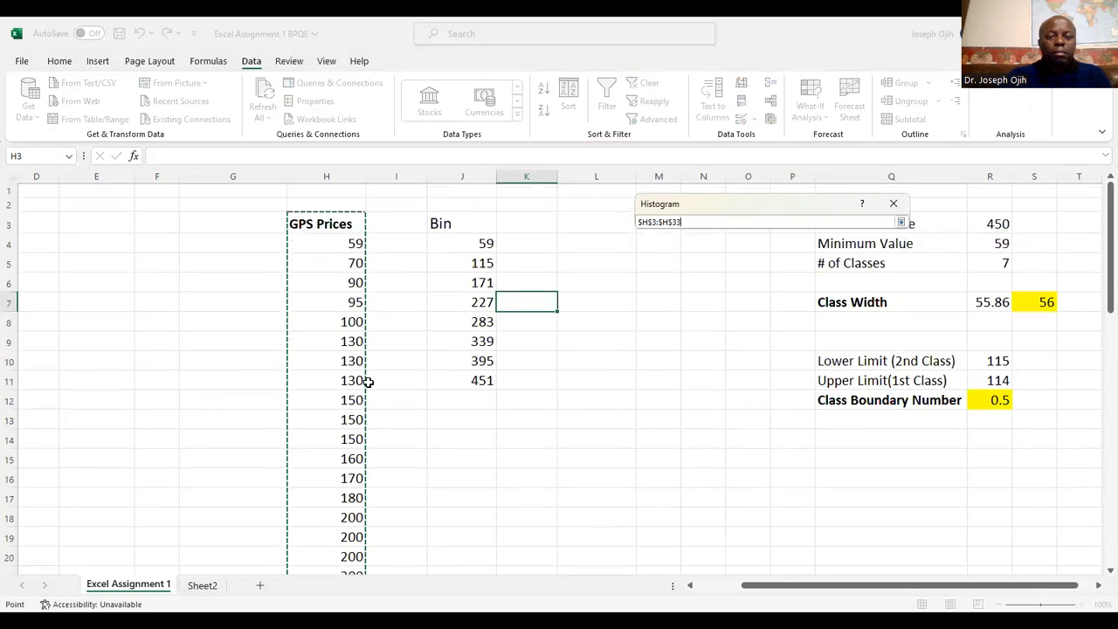
pyautogui.click(901, 223)
# Set the histogram's bin range to the bin values with their heading, J3:J11
pyautogui.click(826, 254)
pyautogui.click(825, 253)
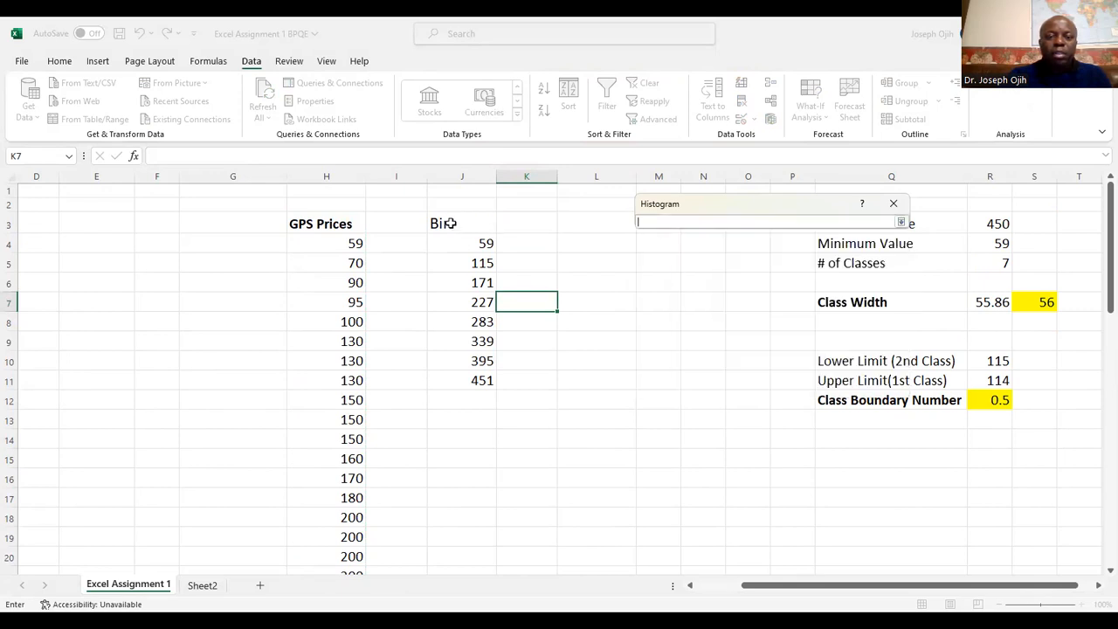
pyautogui.moveTo(450, 224); pyautogui.dragTo(464, 250)
pyautogui.moveTo(483, 382); pyautogui.dragTo(482, 383)
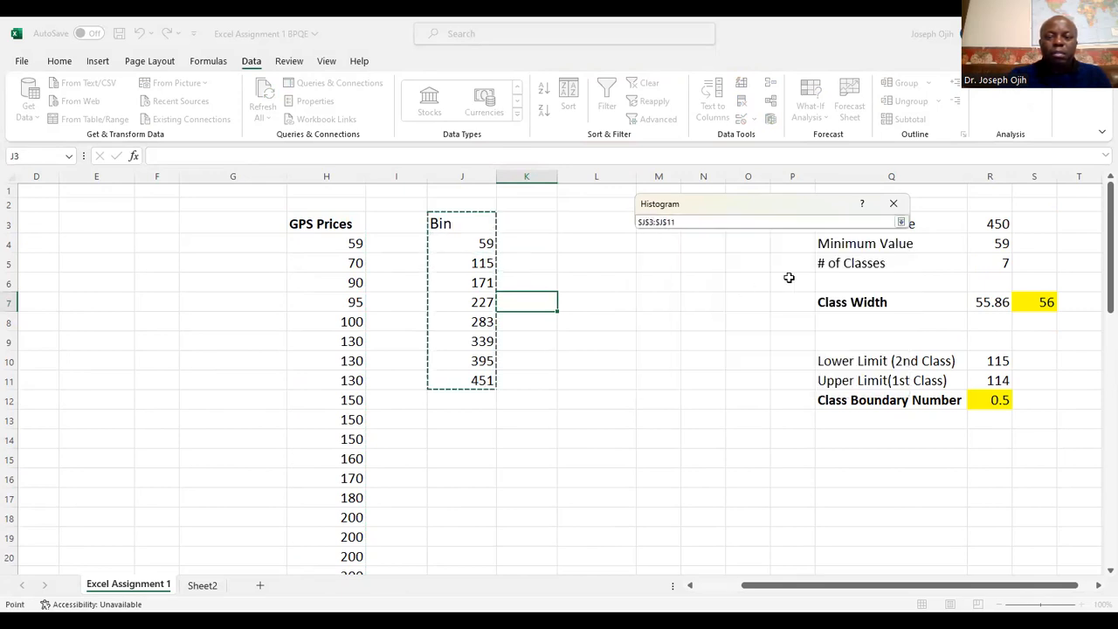
pyautogui.click(902, 223)
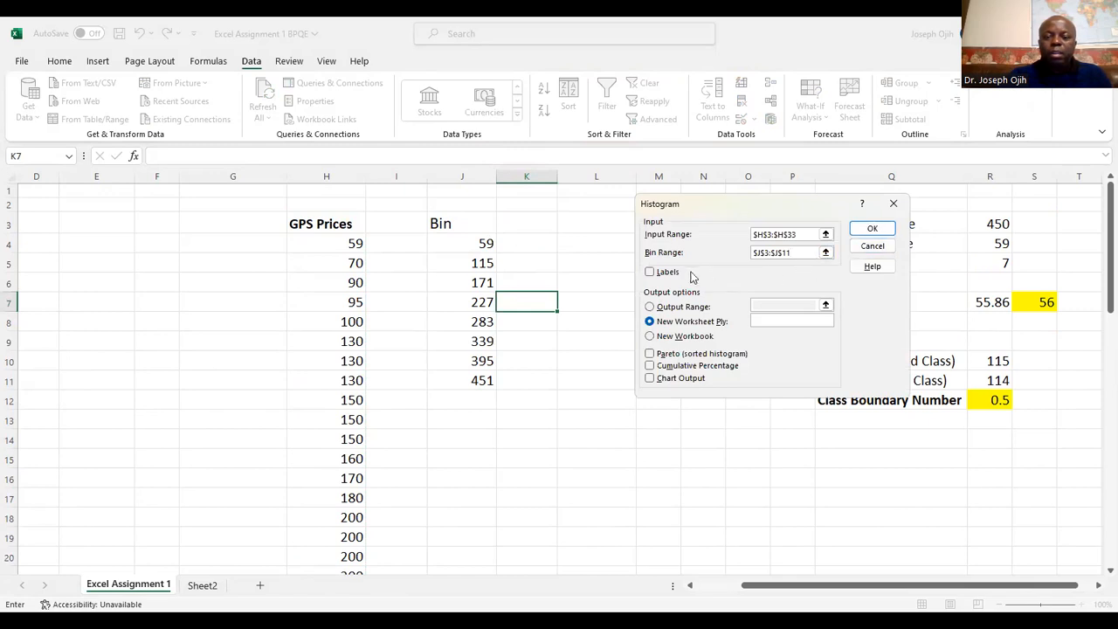
# Generate the histogram with labels and chart output enabled, placing the results in the current sheet at Q52
pyautogui.click(650, 273)
pyautogui.click(662, 306)
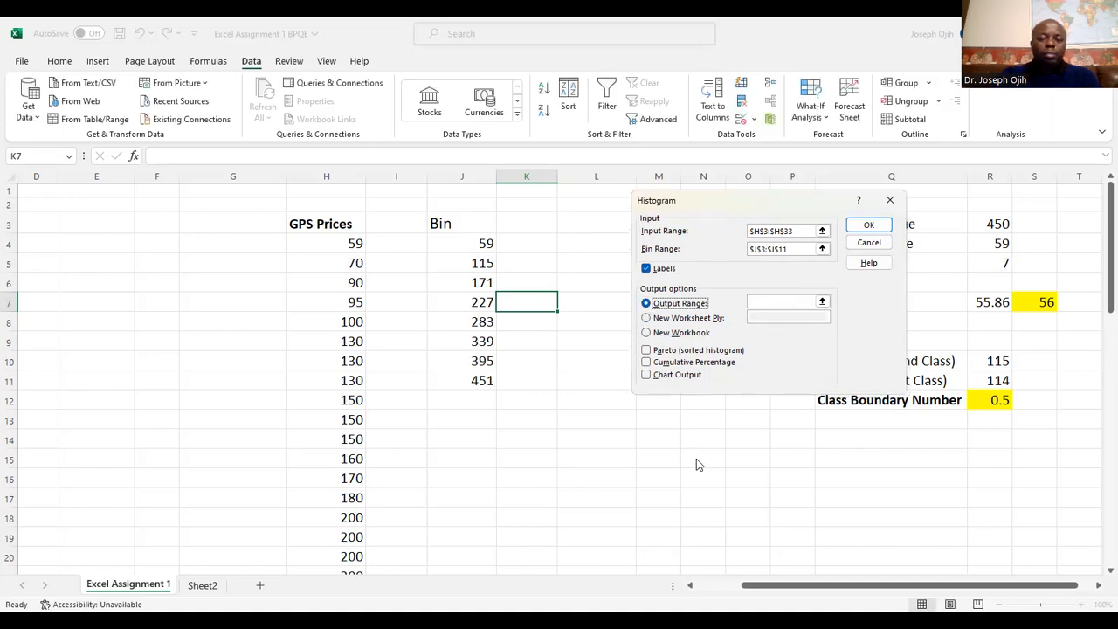
pyautogui.click(820, 306)
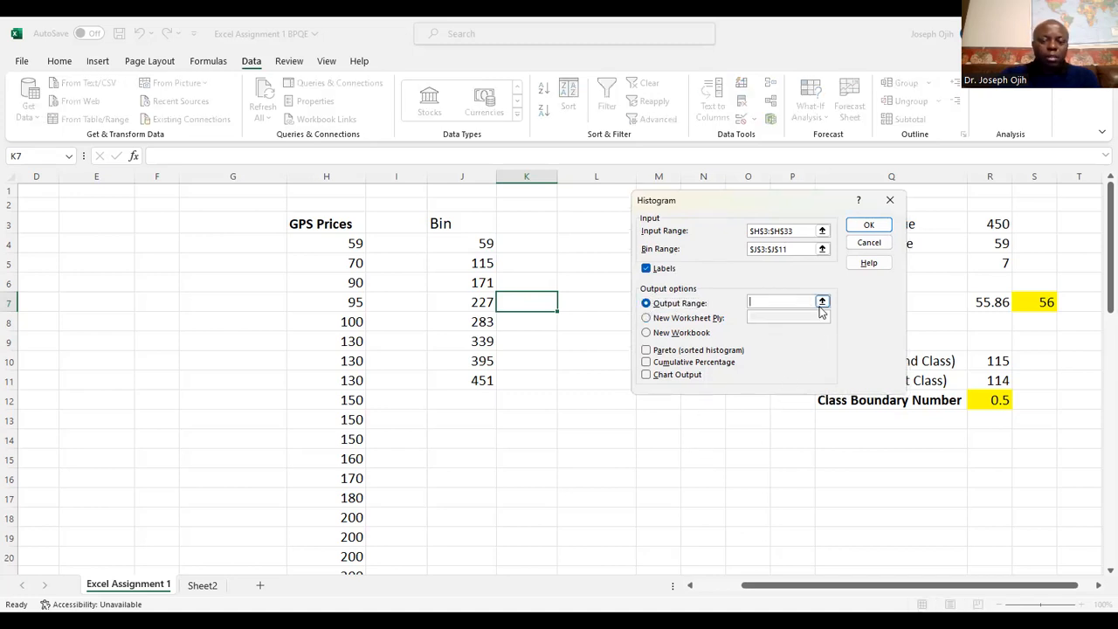
pyautogui.click(821, 301)
pyautogui.scroll(-13, 670, 477)
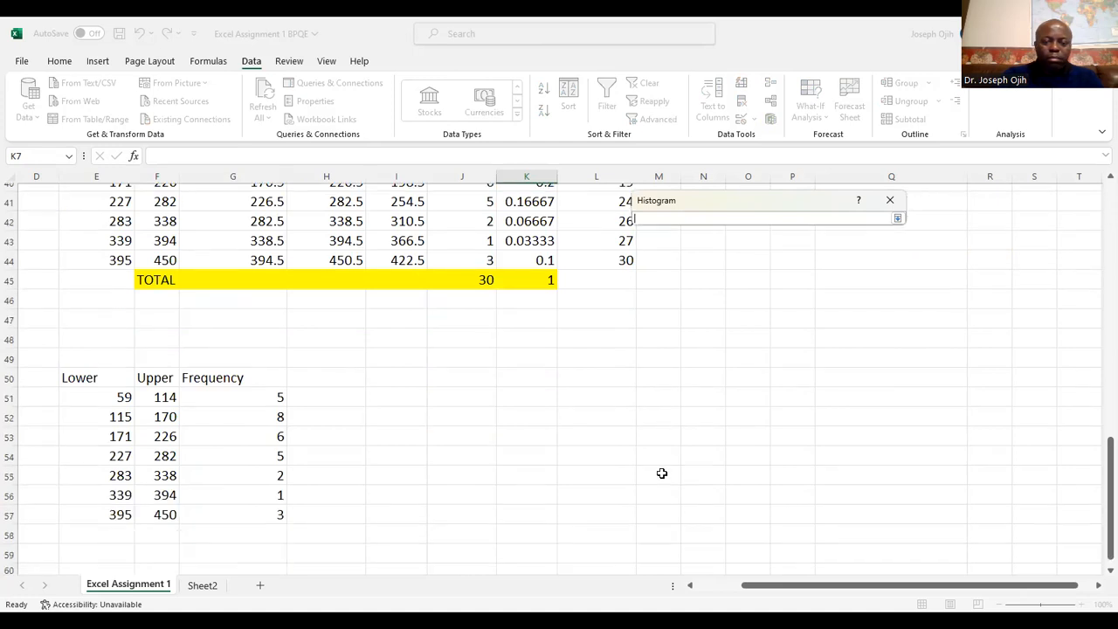
pyautogui.click(852, 409)
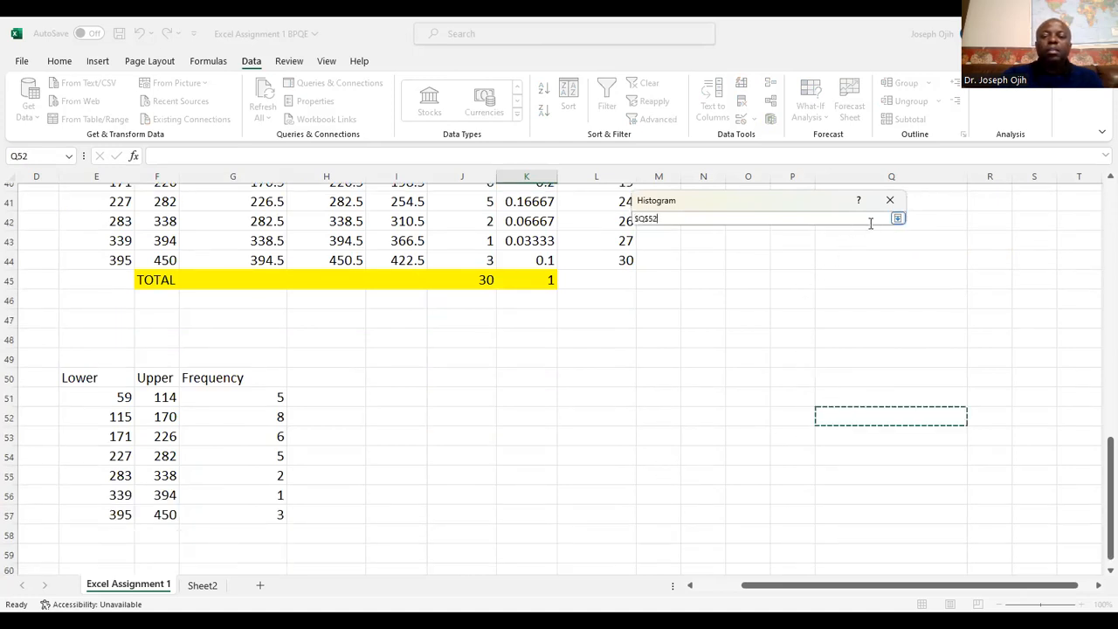
pyautogui.click(898, 219)
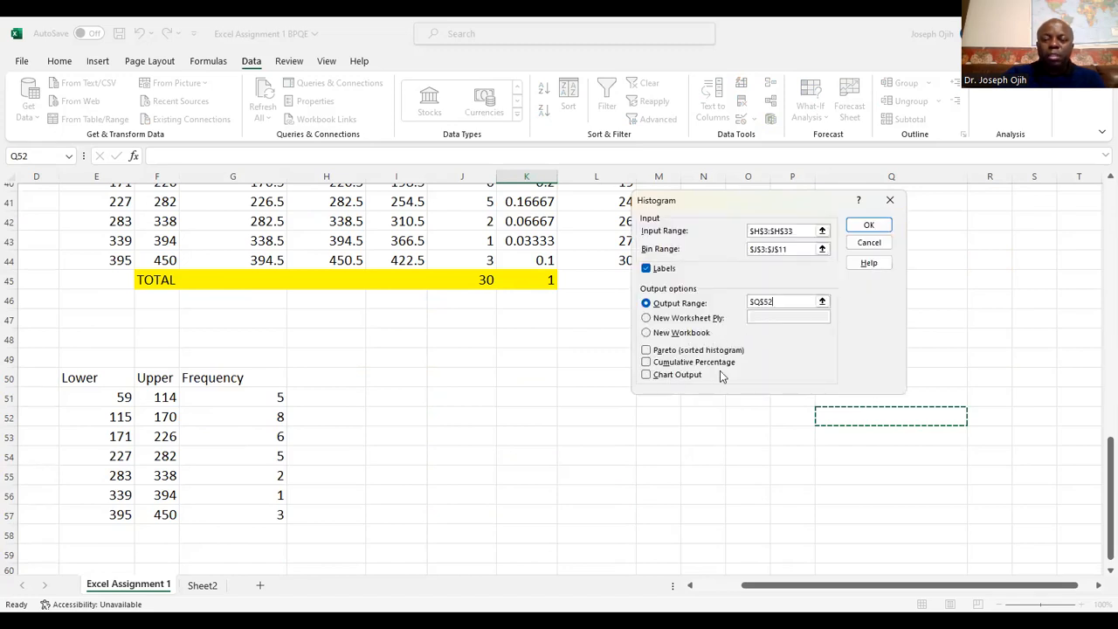
pyautogui.click(647, 375)
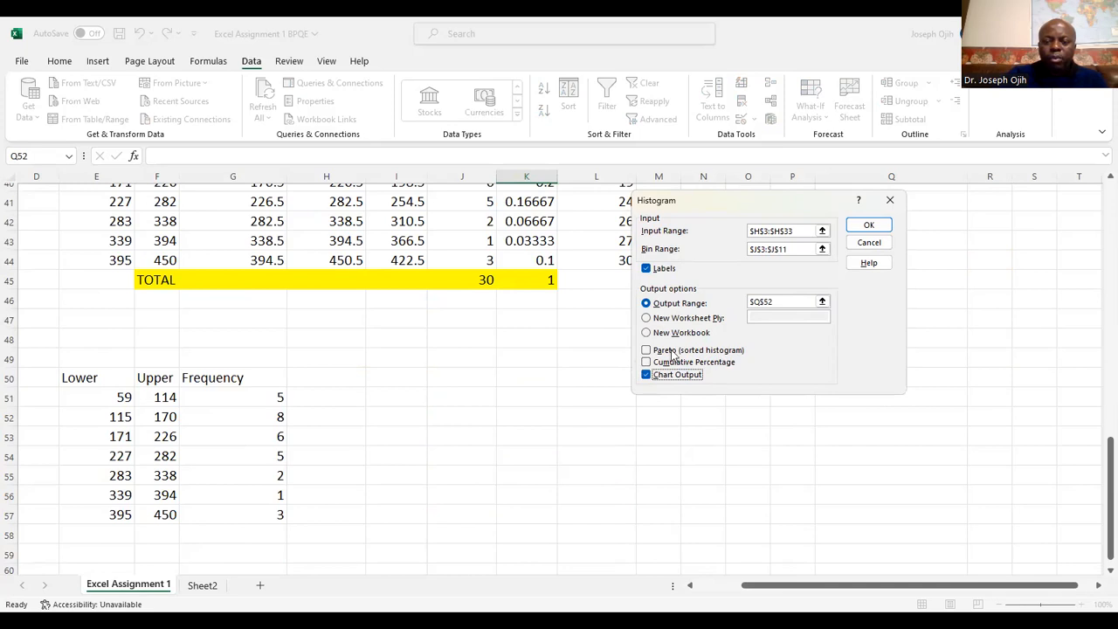
pyautogui.click(870, 224)
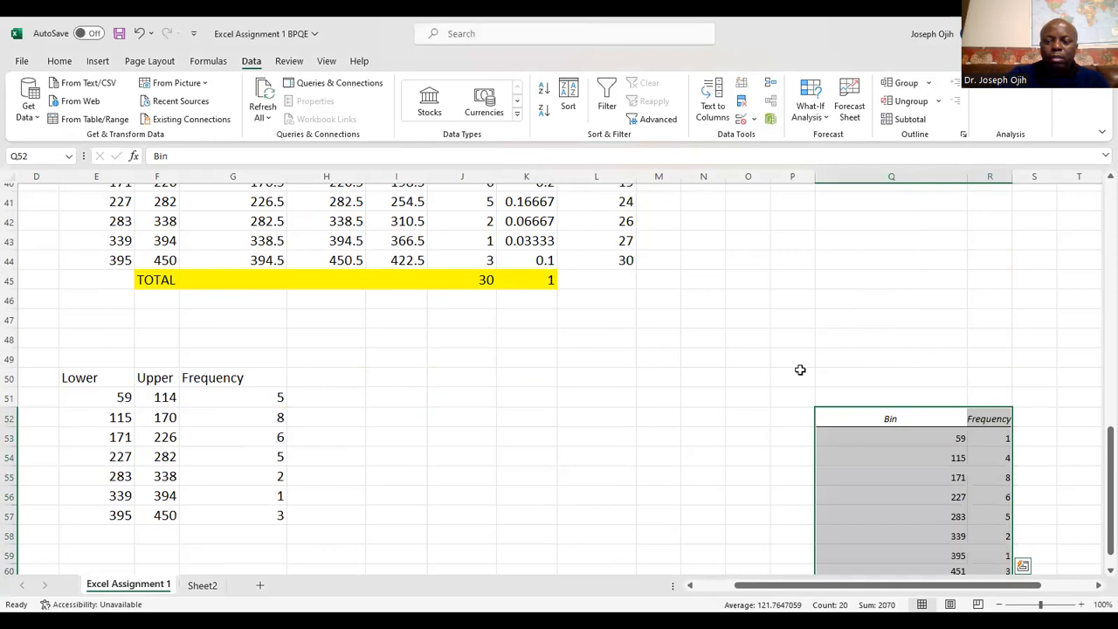
# Move the histogram chart so it starts at about M18 and enlarge it to reach about S29
pyautogui.scroll(-2, 869, 533)
pyautogui.moveTo(884, 587); pyautogui.dragTo(1003, 558)
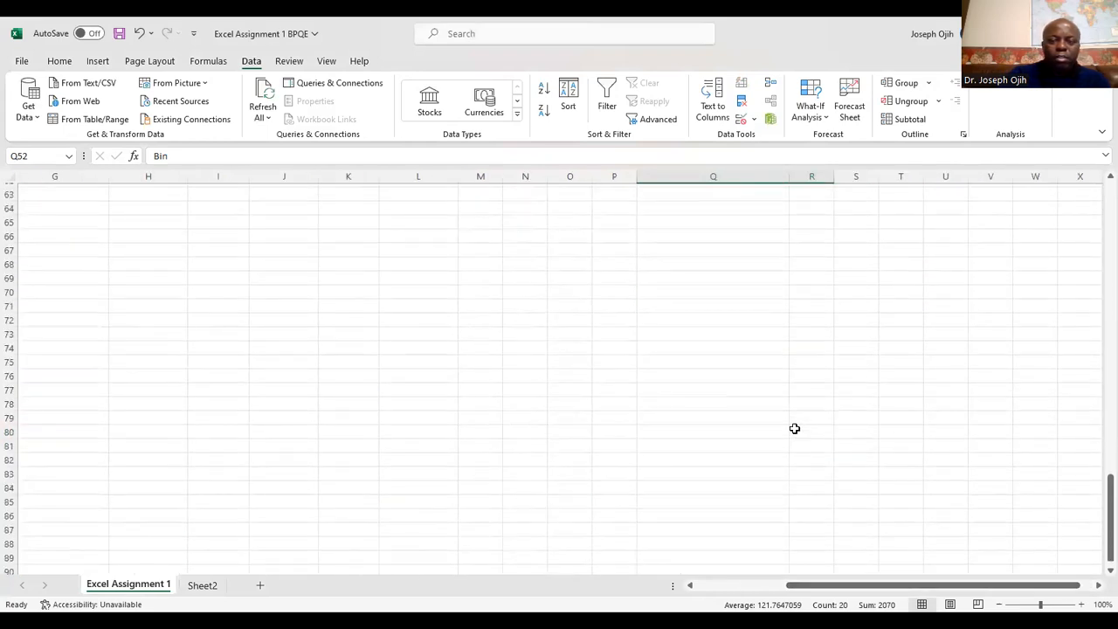
pyautogui.scroll(18, 794, 428)
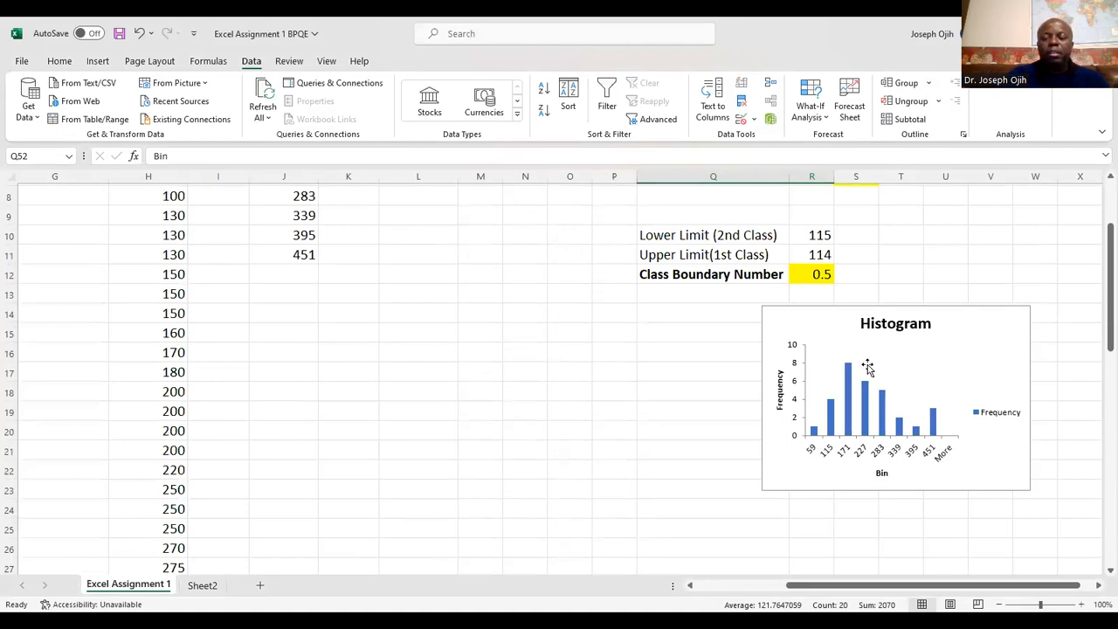
pyautogui.scroll(-11, 856, 367)
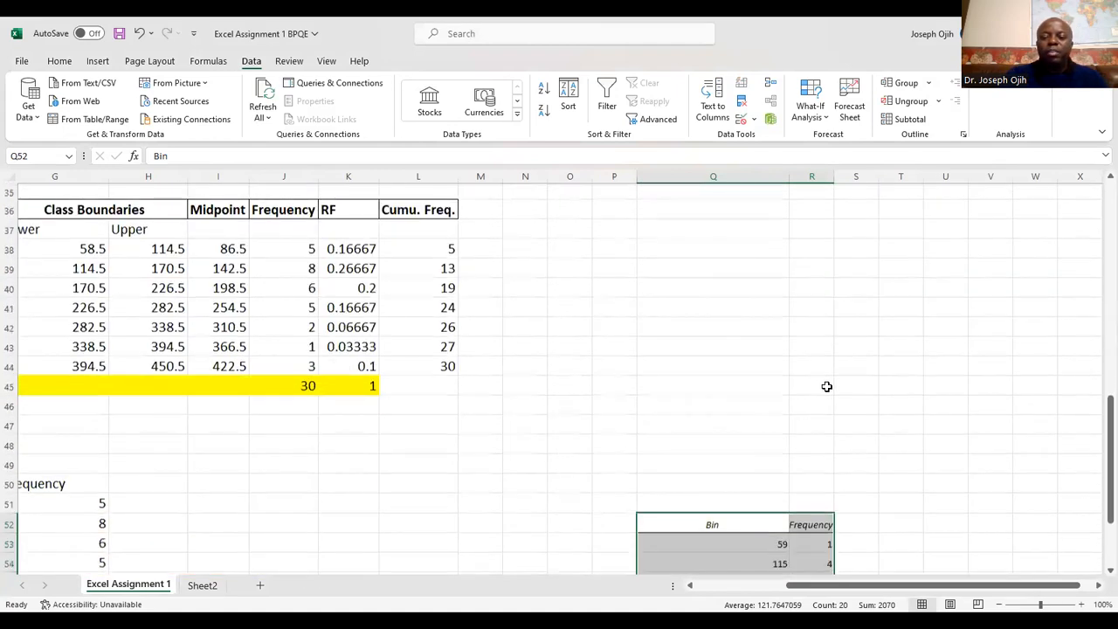
pyautogui.scroll(10, 802, 432)
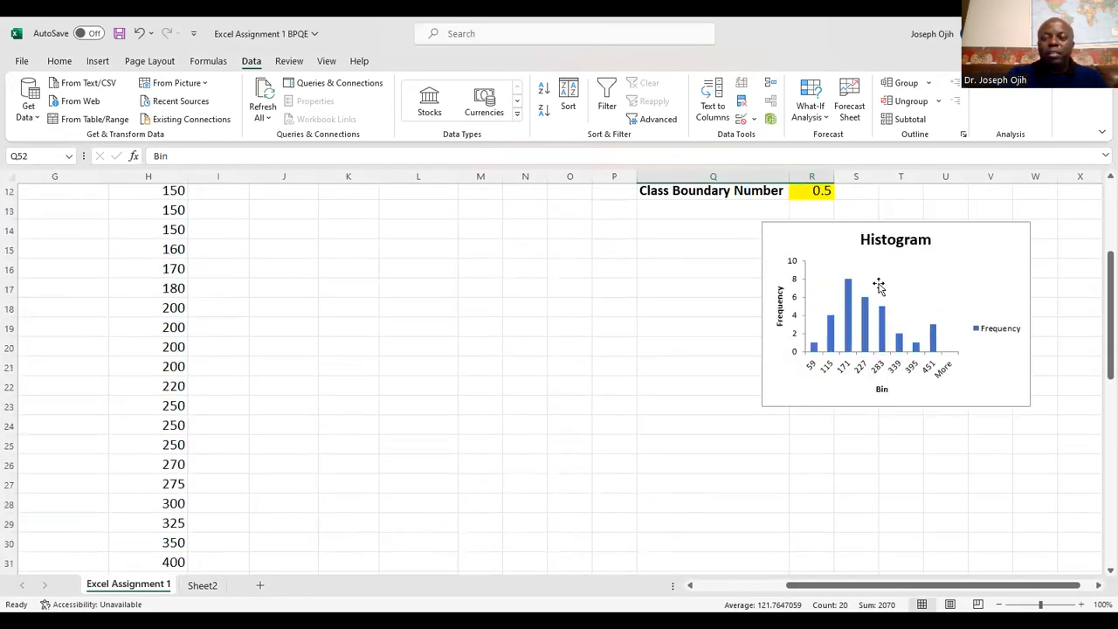
pyautogui.moveTo(873, 226); pyautogui.dragTo(599, 309)
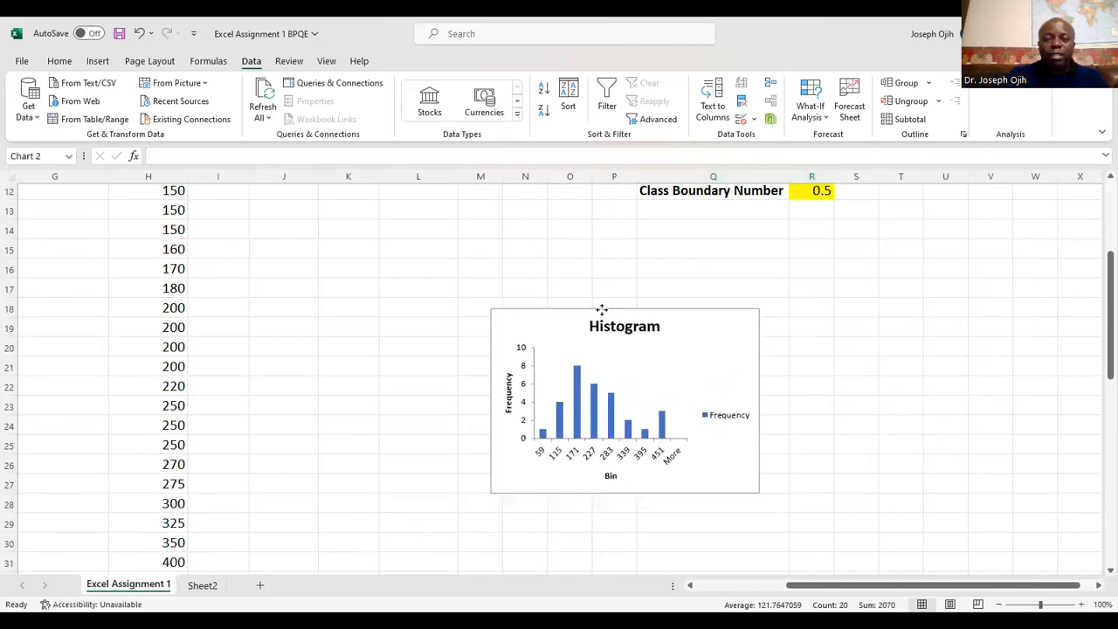
pyautogui.moveTo(758, 401); pyautogui.dragTo(851, 393)
pyautogui.moveTo(669, 494); pyautogui.dragTo(681, 534)
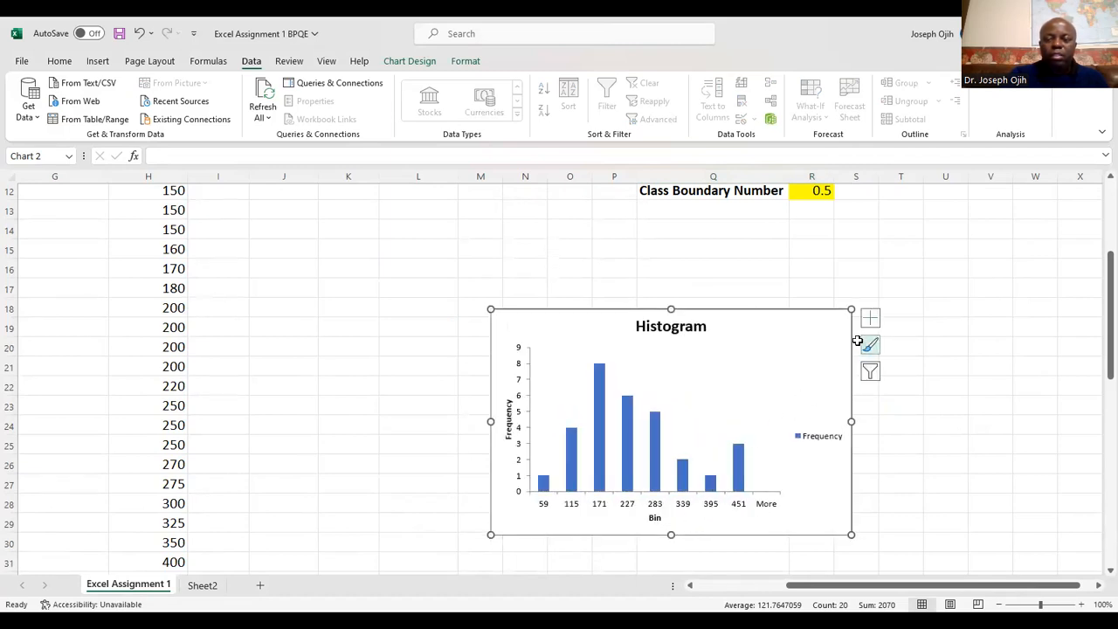
# Change the histogram's chart title to "GPS Prices($)"
pyautogui.click(680, 335)
pyautogui.doubleClick(680, 336)
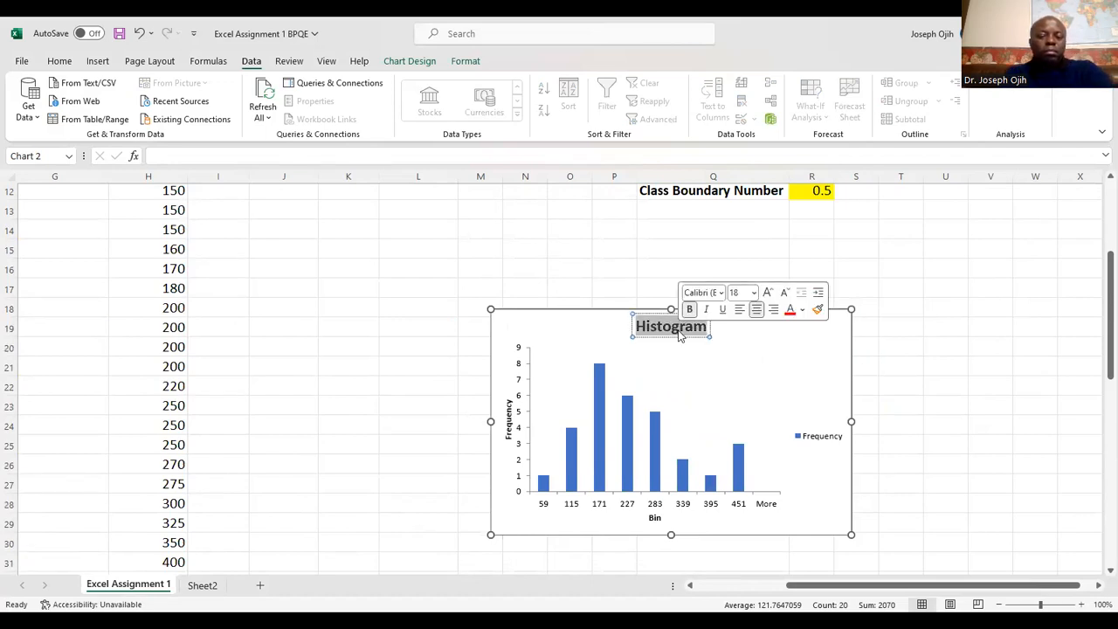
pyautogui.write('Gas')
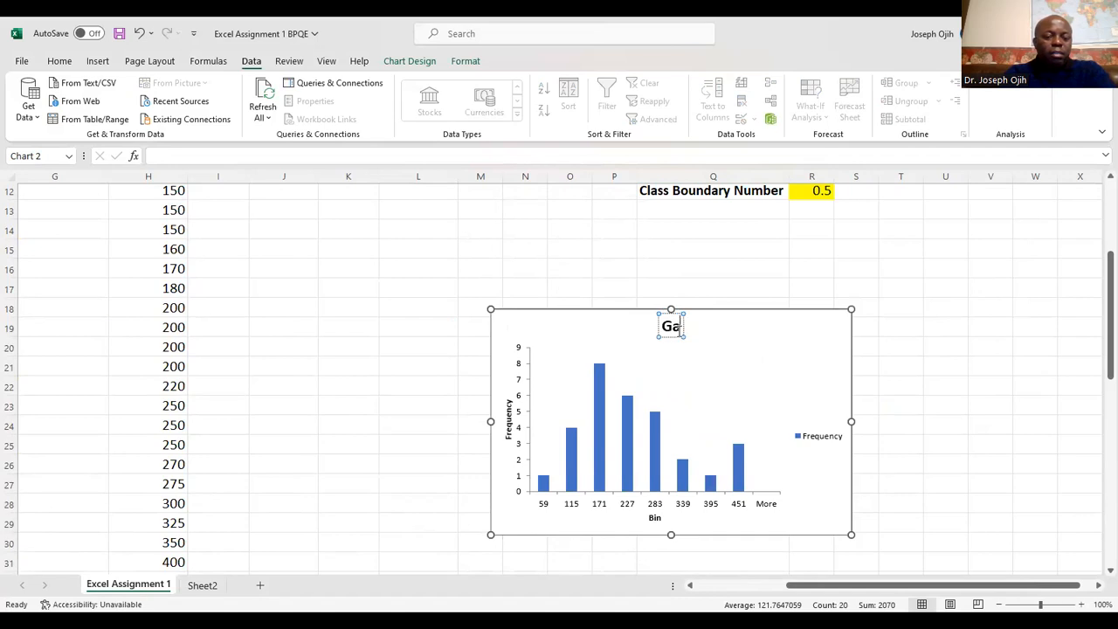
pyautogui.press('BackSpace')
pyautogui.press('BackSpace')
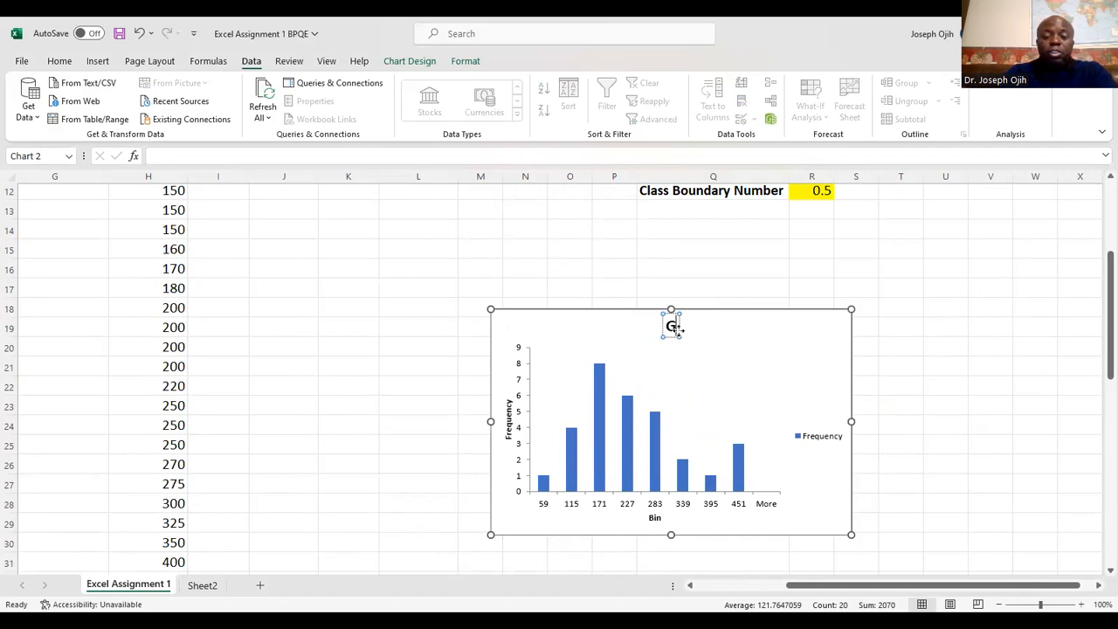
pyautogui.write('PS Pr')
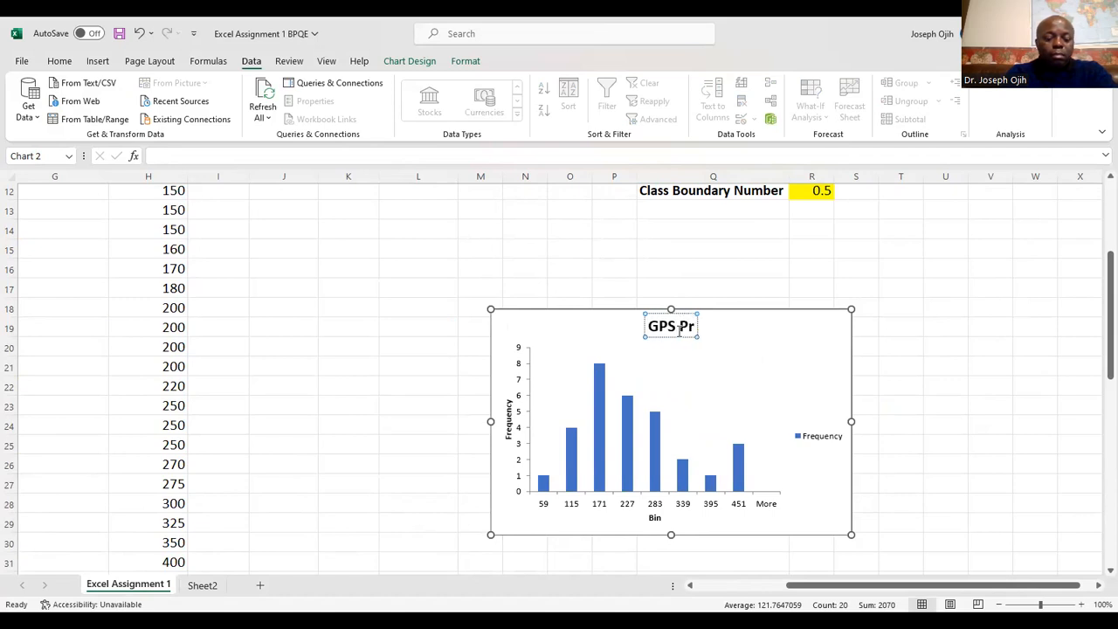
pyautogui.write('ices')
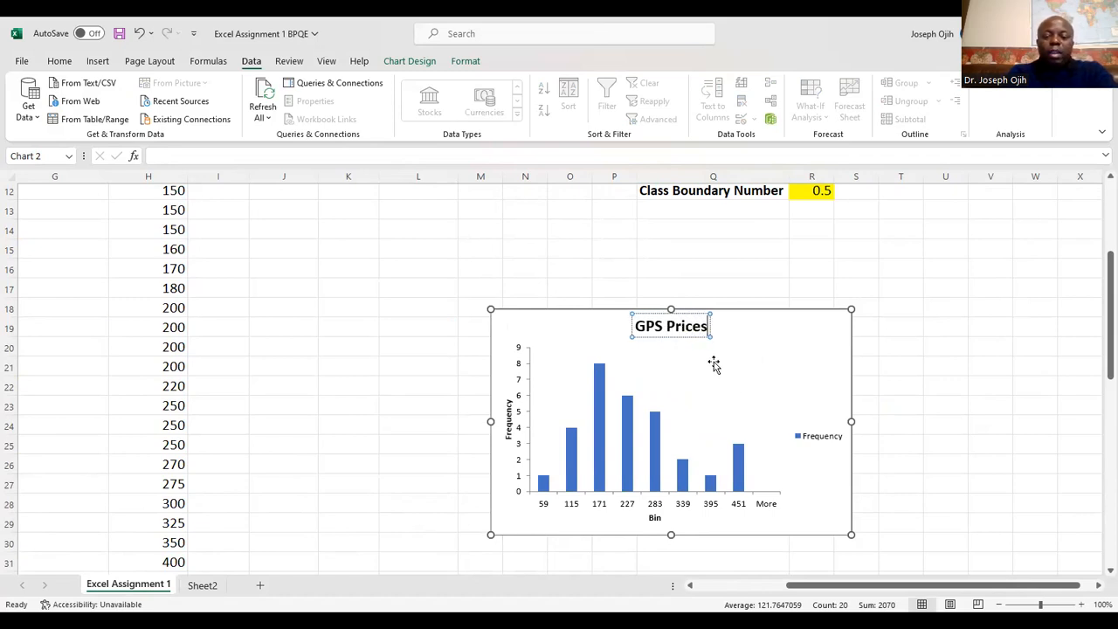
pyautogui.write('(')
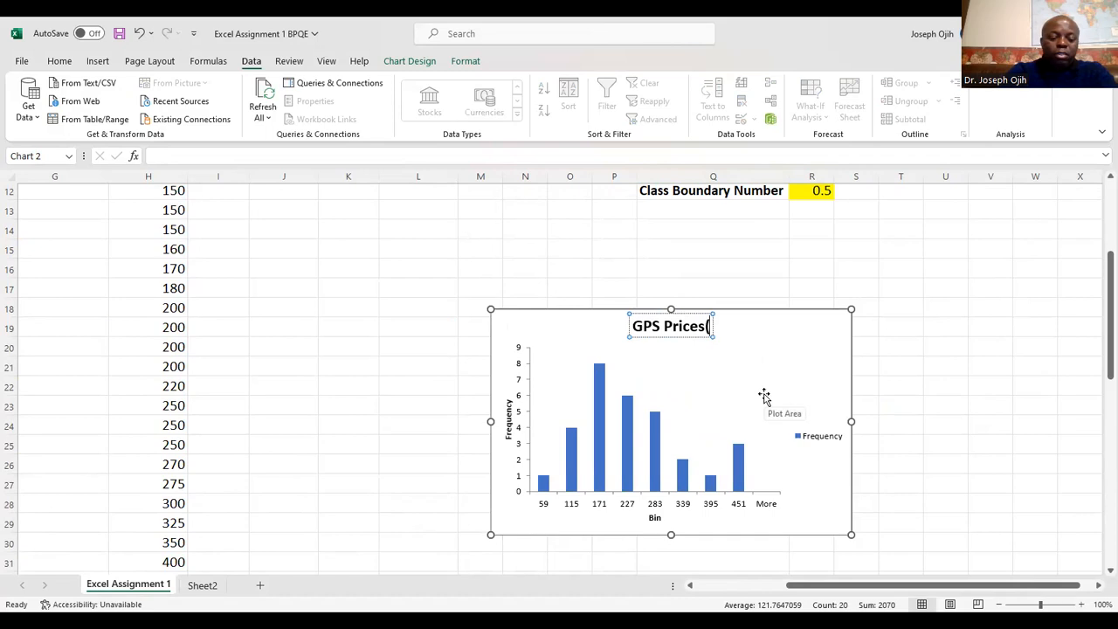
pyautogui.write('$)')
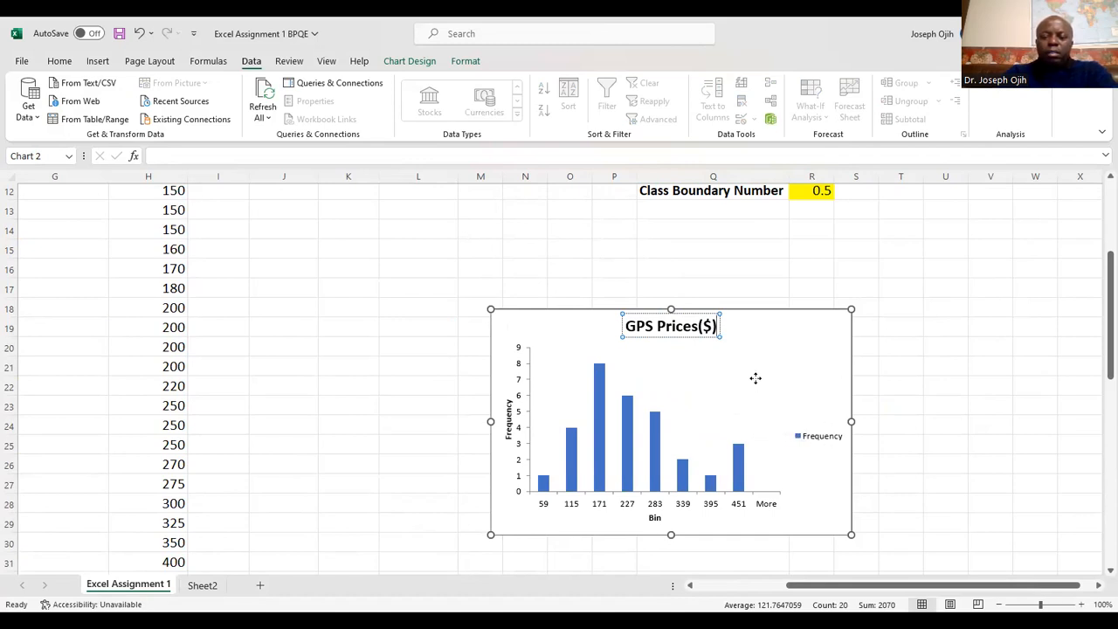
pyautogui.click(755, 378)
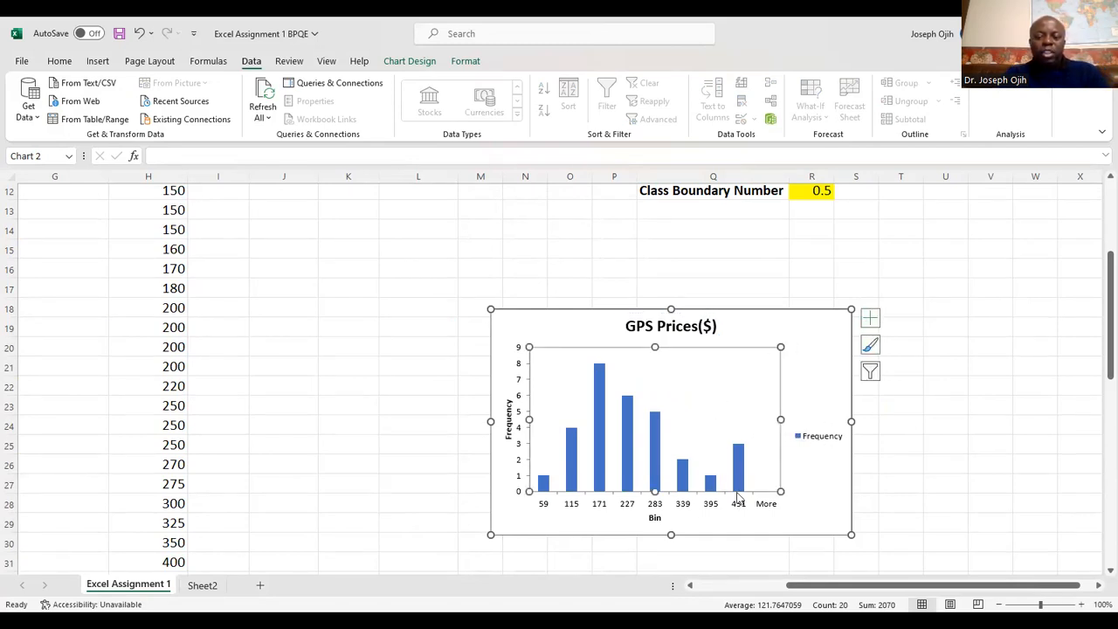
# Change the horizontal axis title to "Price of GPS" and delete the Frequency legend from the chart
pyautogui.click(870, 322)
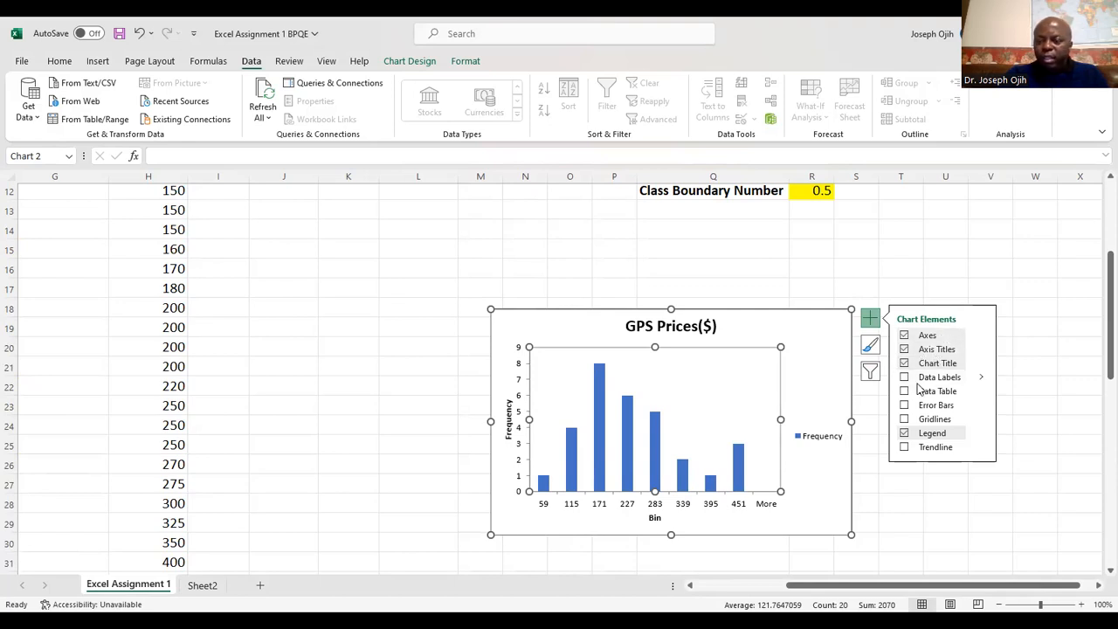
pyautogui.click(905, 339)
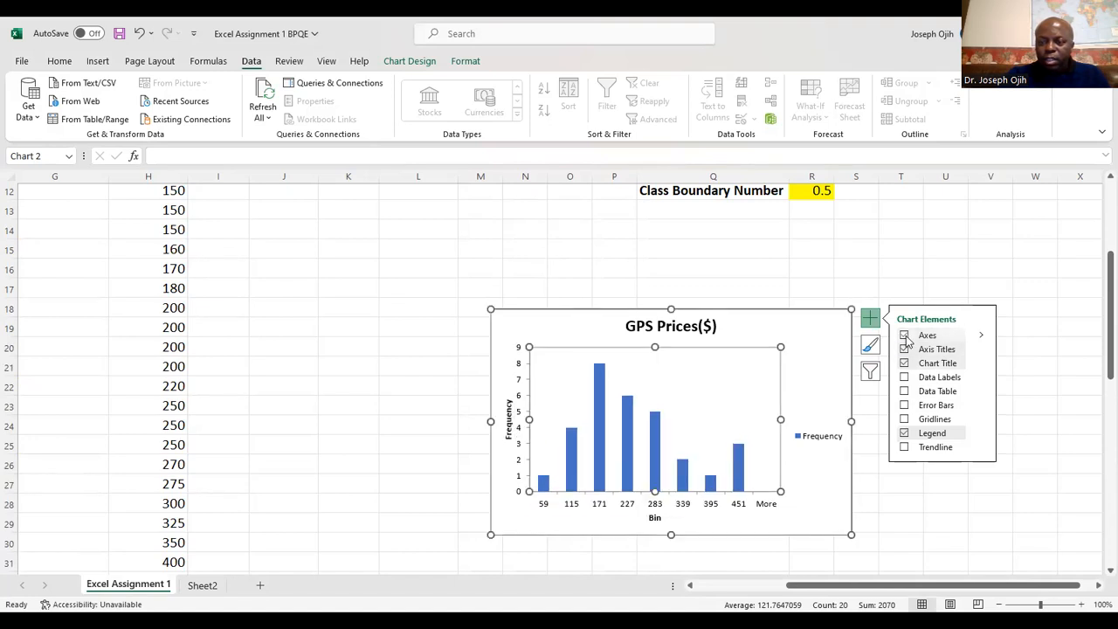
pyautogui.doubleClick(659, 521)
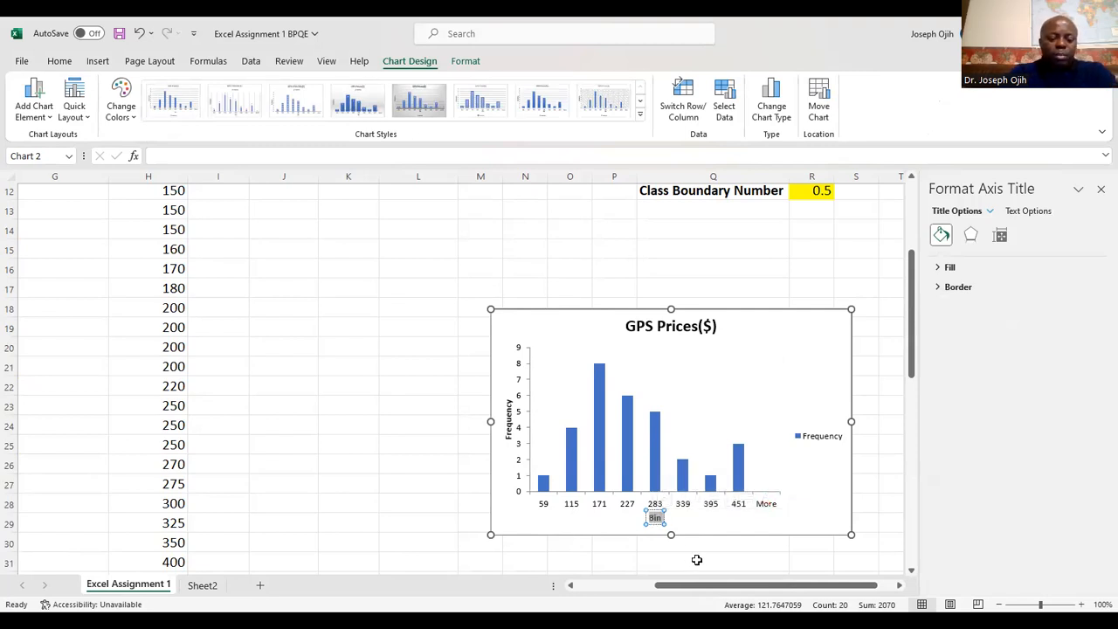
pyautogui.write('P')
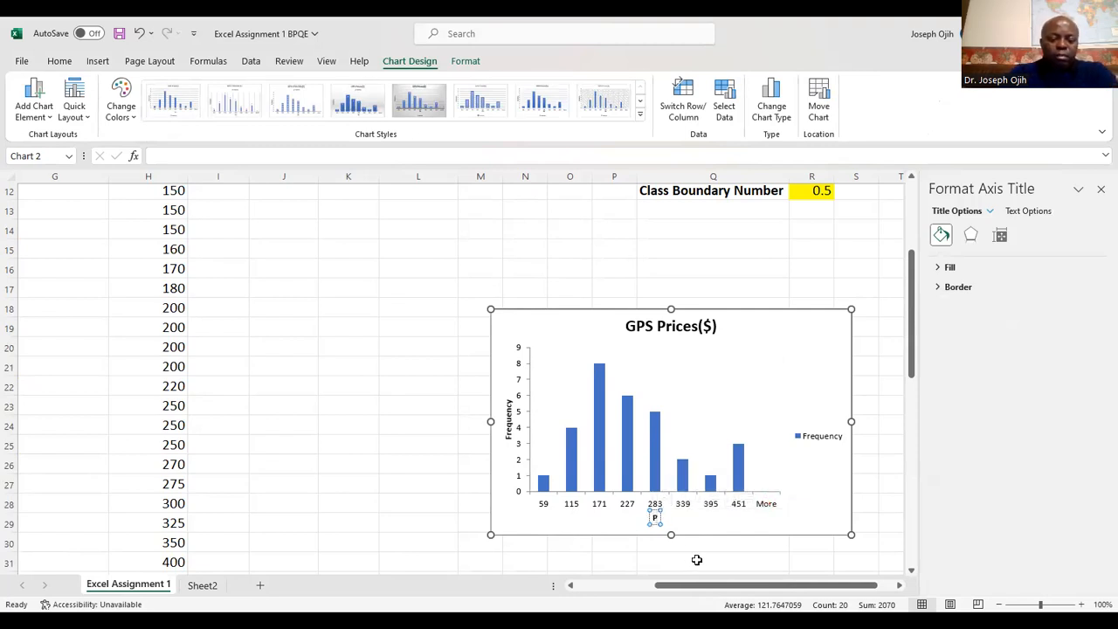
pyautogui.write('rice')
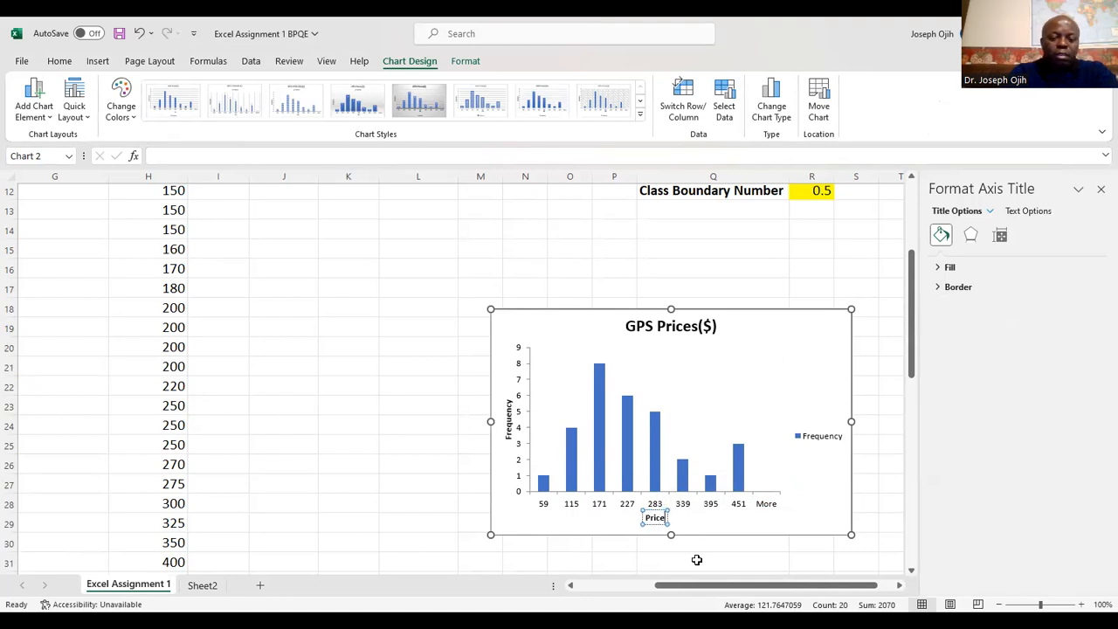
pyautogui.write(' of GPS')
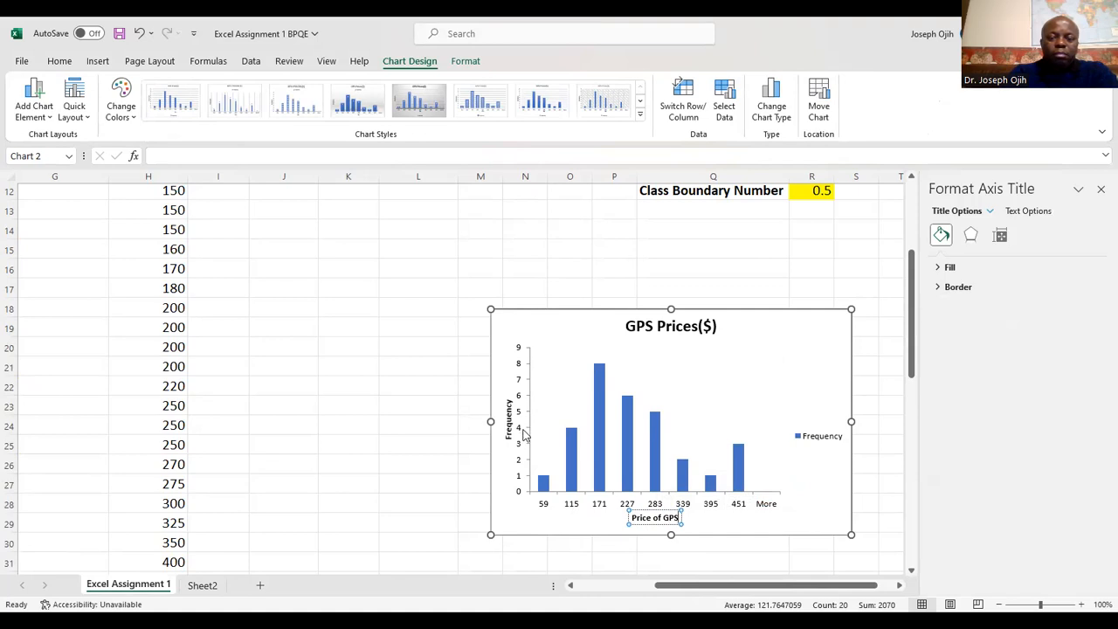
pyautogui.click(804, 441)
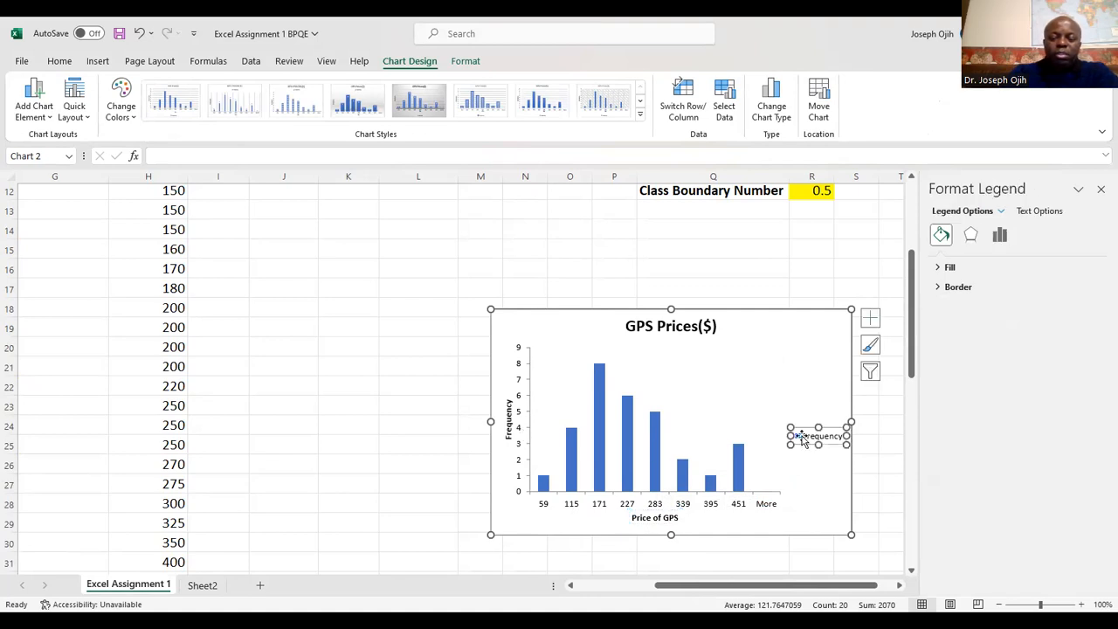
pyautogui.press('Delete')
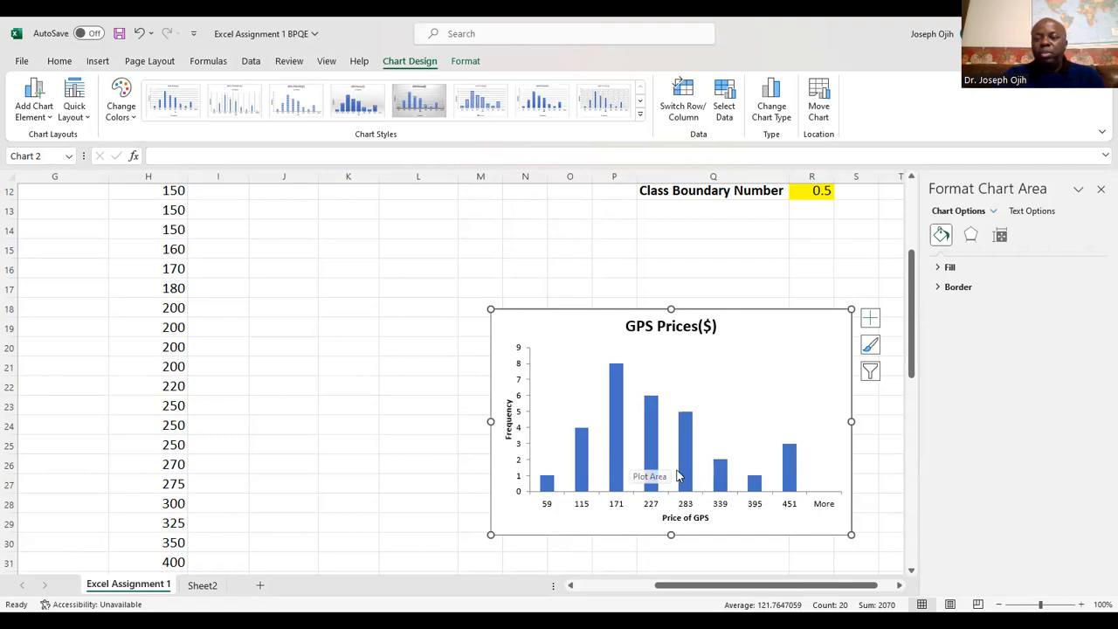
# Reduce the gap width of the histogram's data series to 3%
pyautogui.click(788, 465)
pyautogui.rightClick(788, 464)
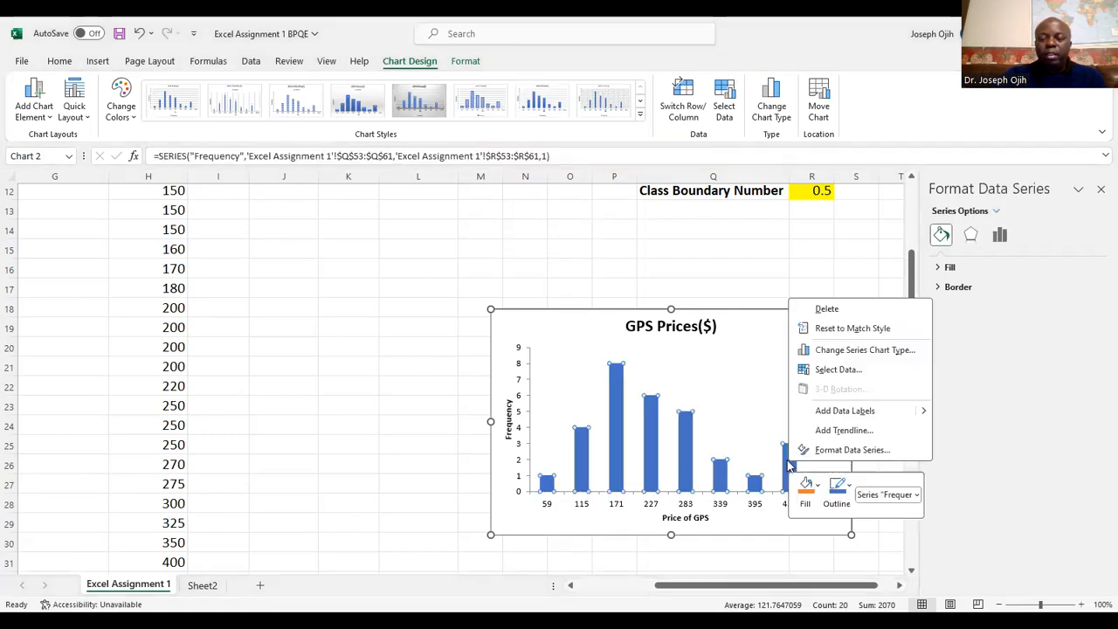
pyautogui.click(836, 450)
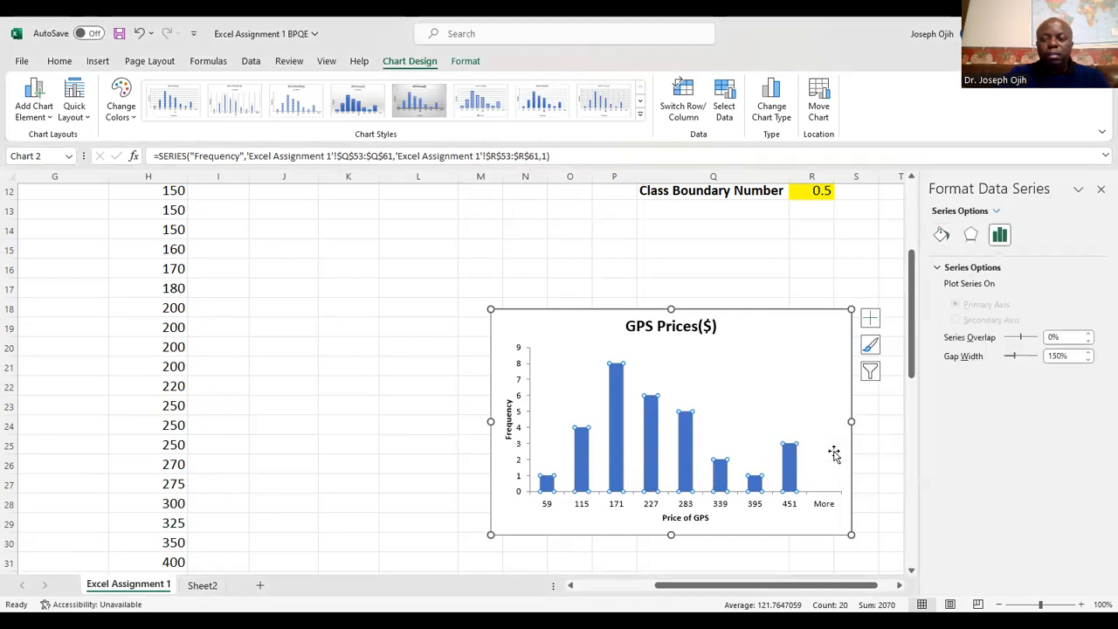
pyautogui.click(1089, 360)
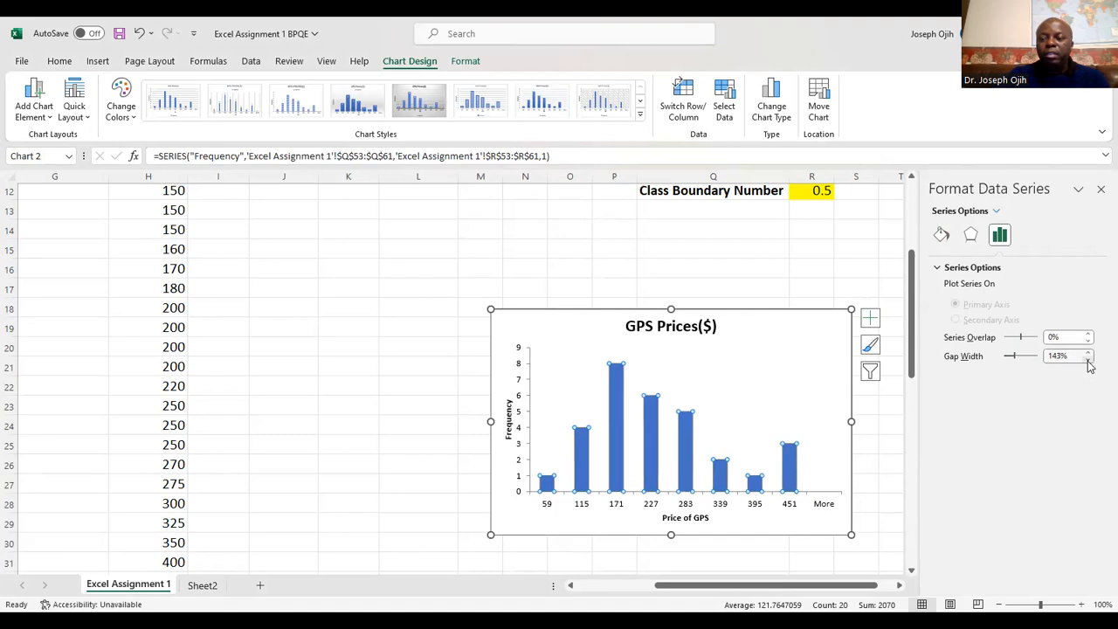
pyautogui.moveTo(1088, 362); pyautogui.dragTo(1088, 362)
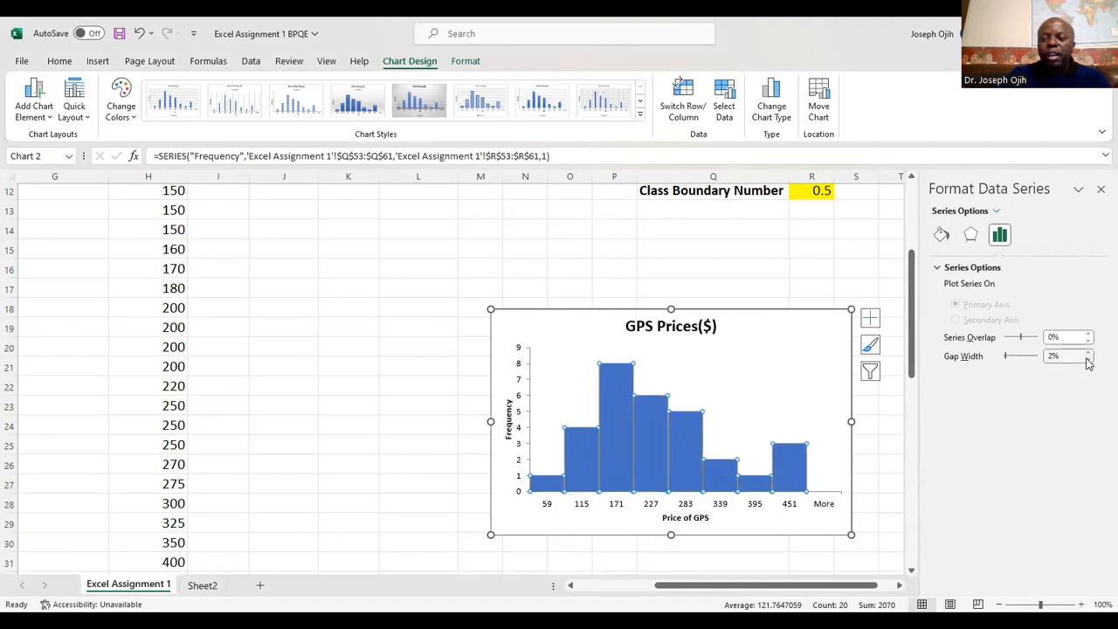
pyautogui.click(714, 273)
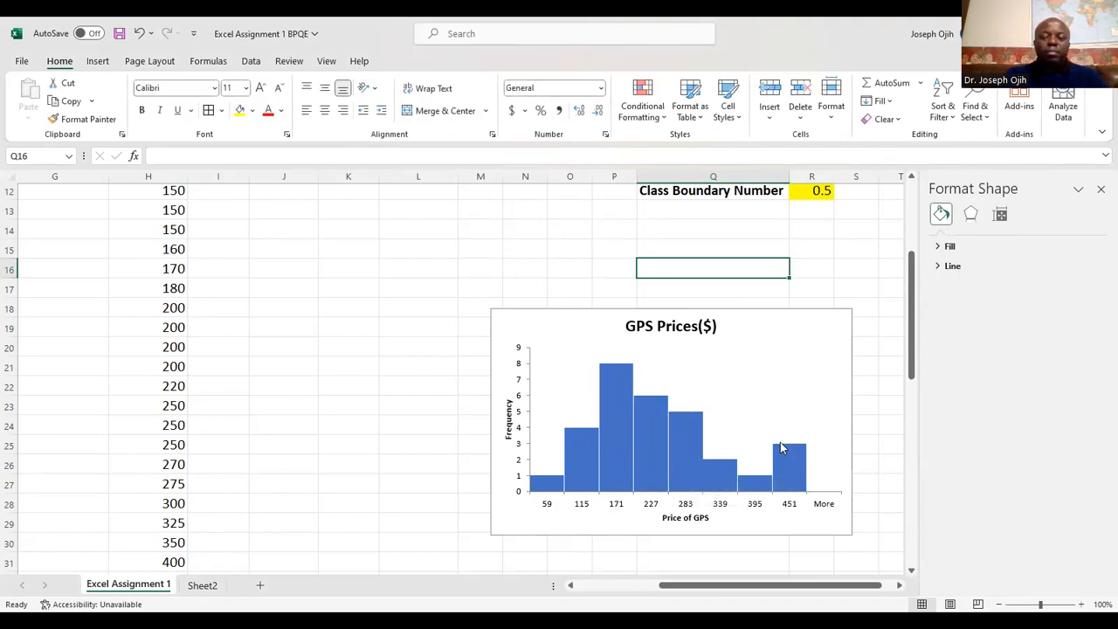
pyautogui.click(701, 479)
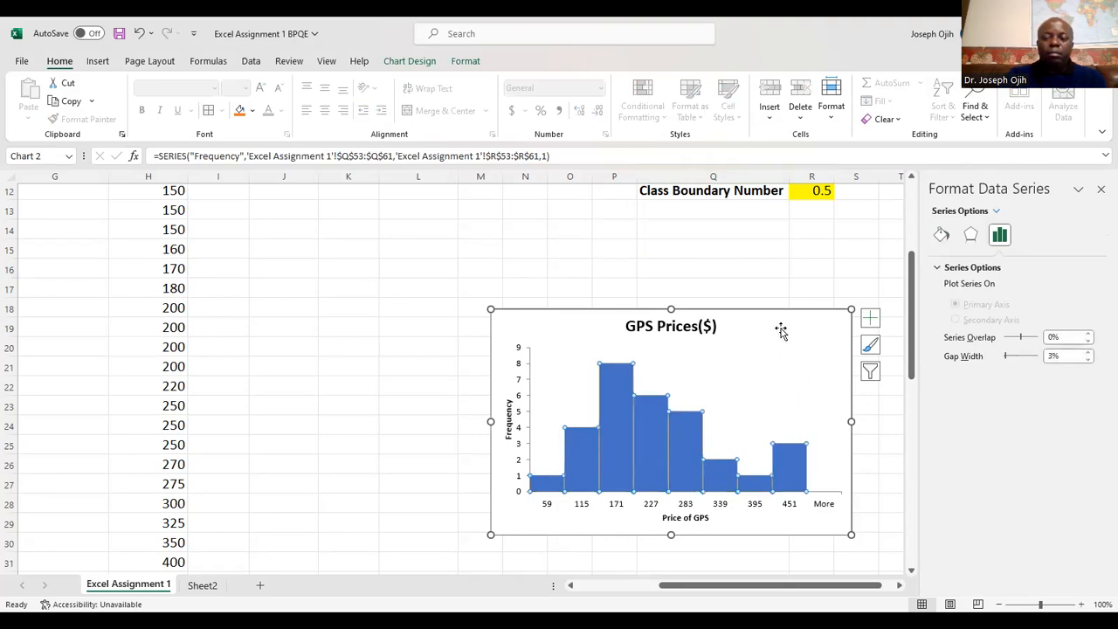
pyautogui.click(776, 356)
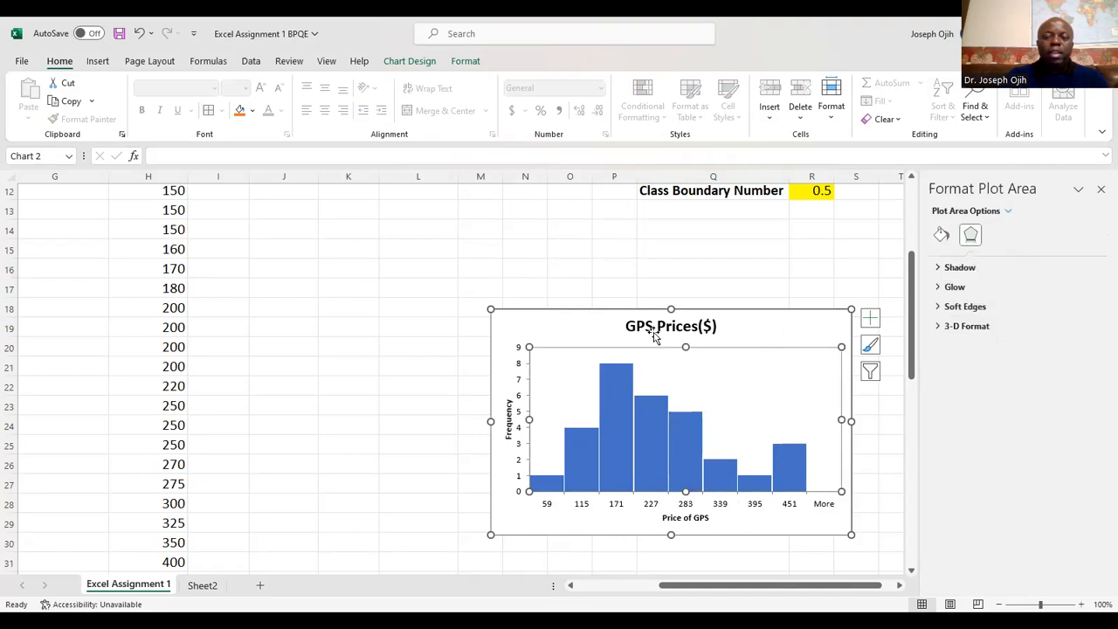
pyautogui.click(608, 313)
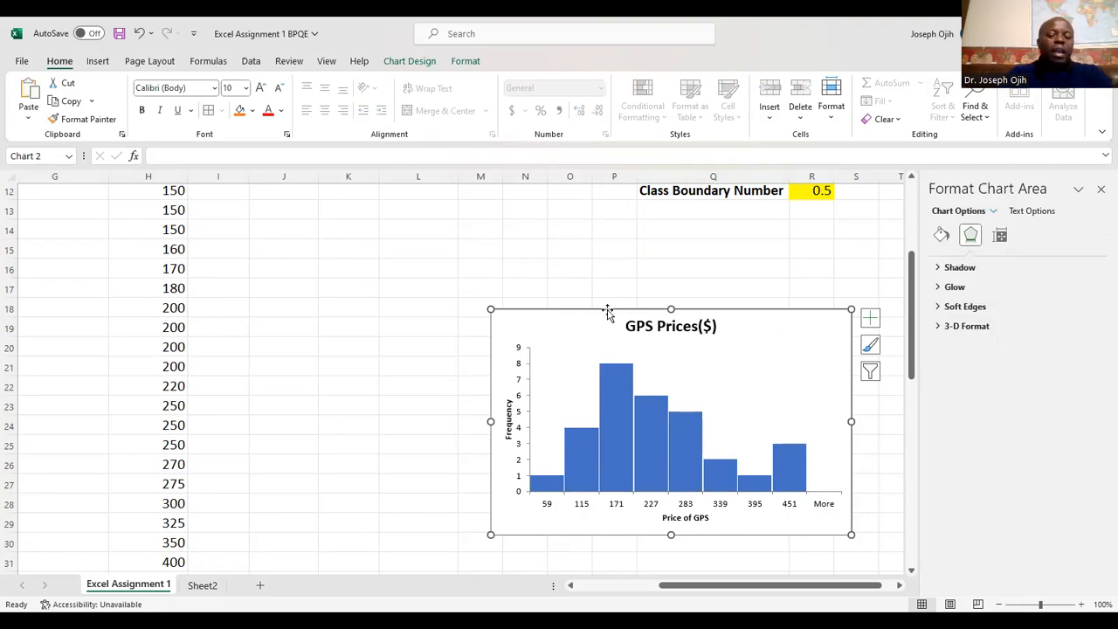
pyautogui.click(614, 273)
pyautogui.click(615, 312)
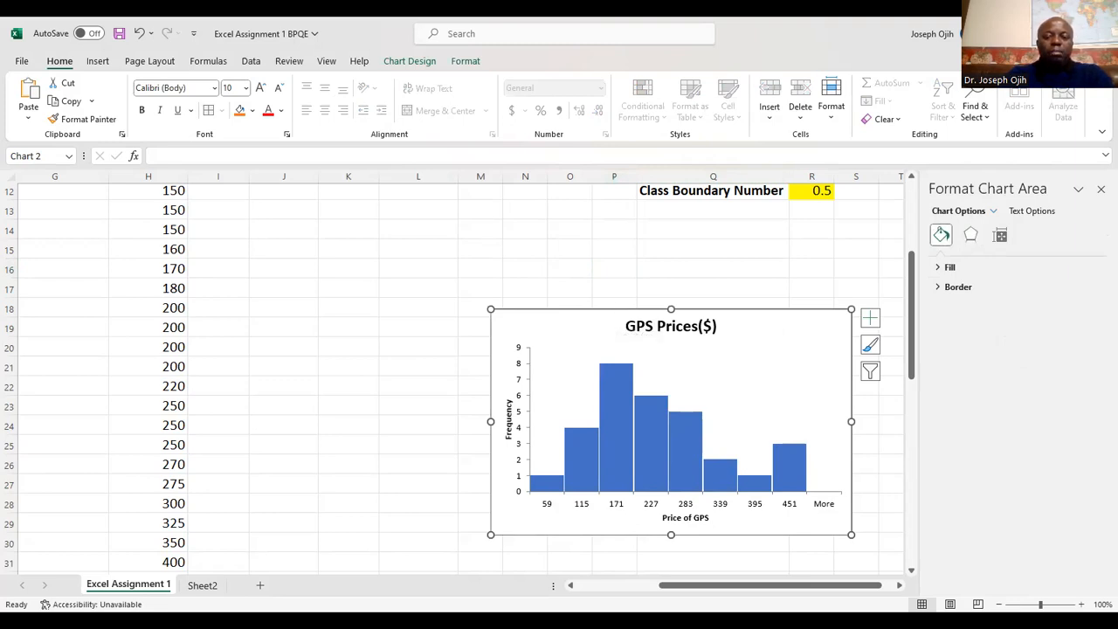
pyautogui.click(685, 314)
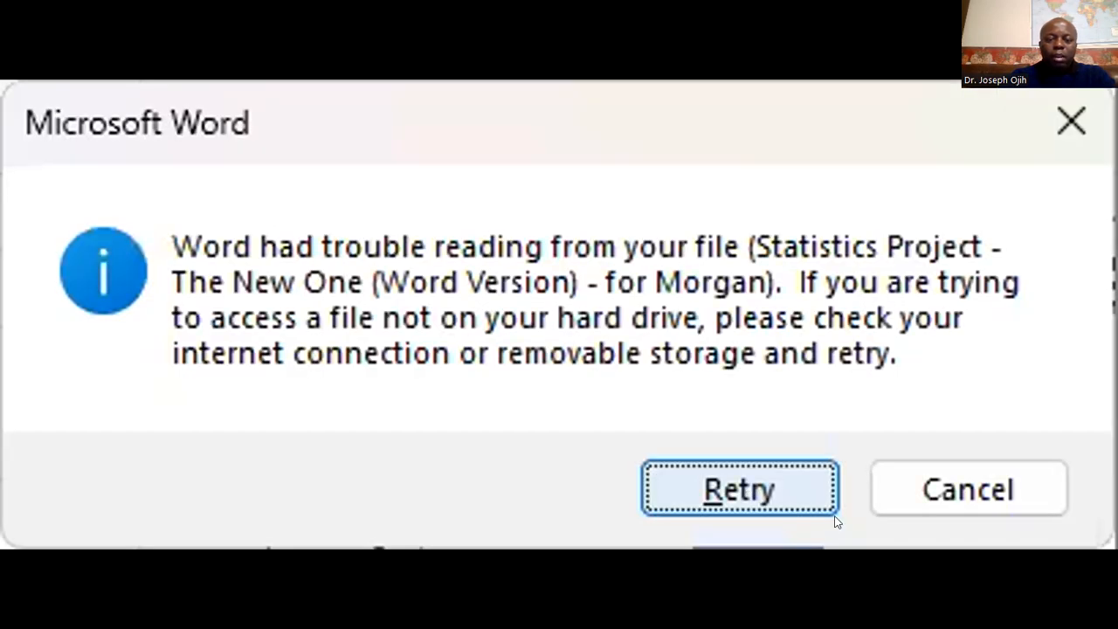
pyautogui.click(926, 490)
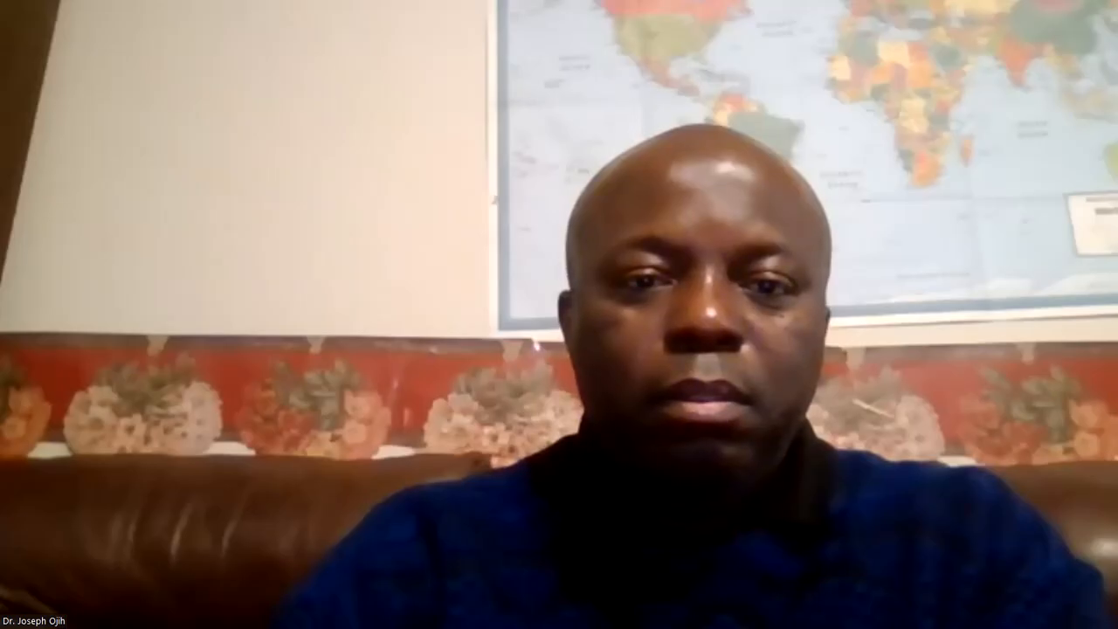
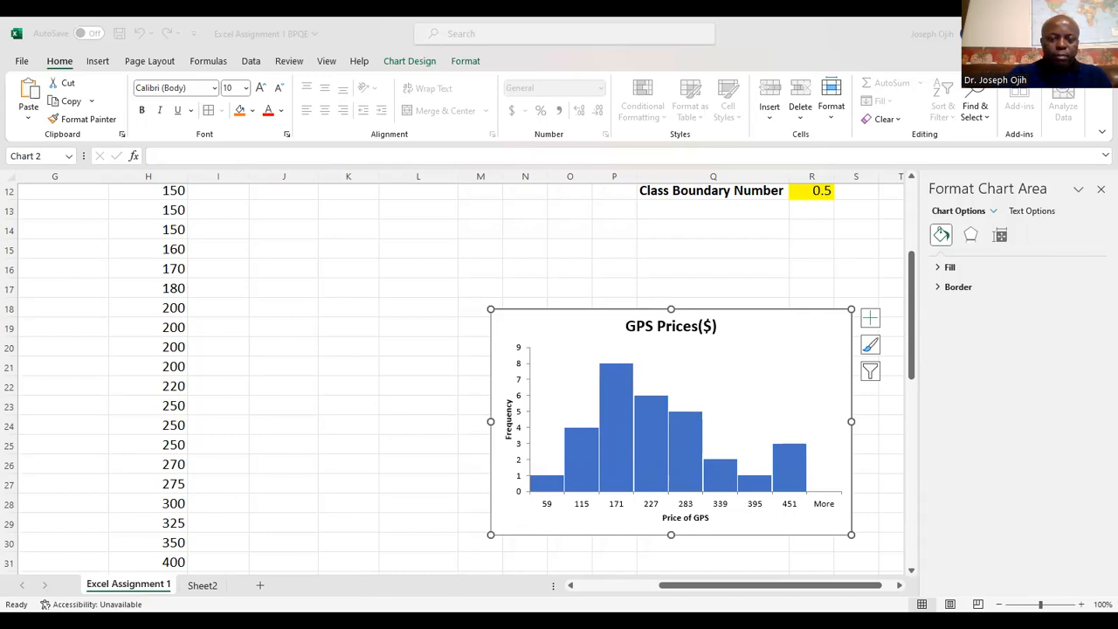
# Copy the whole GPS Prices histogram chart and switch to the Statistics Project document in Word
pyautogui.click(463, 461)
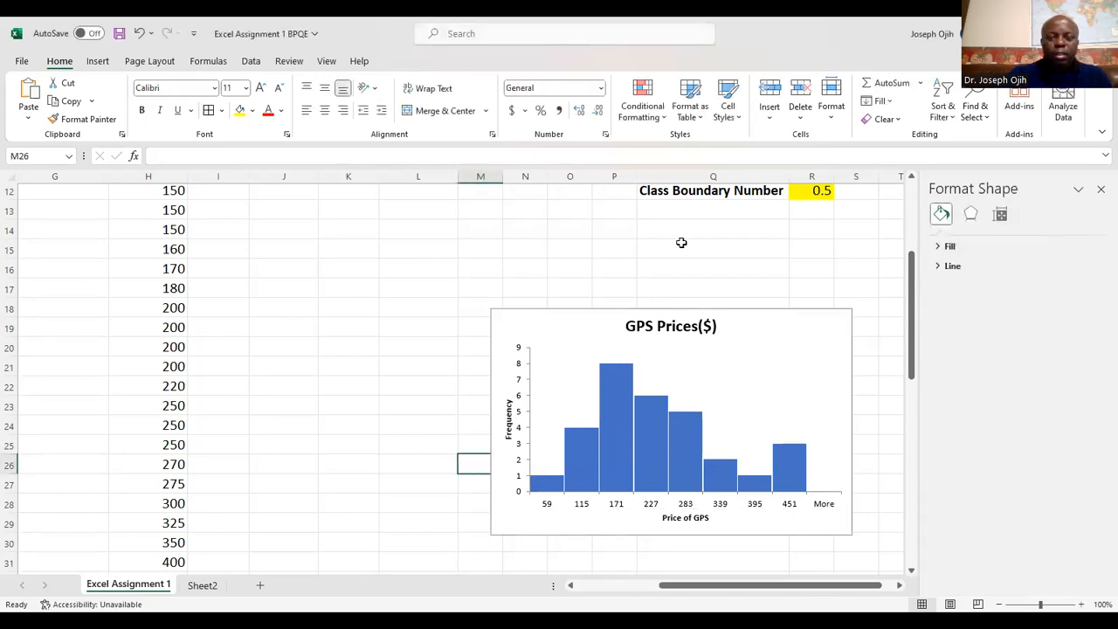
pyautogui.click(582, 151)
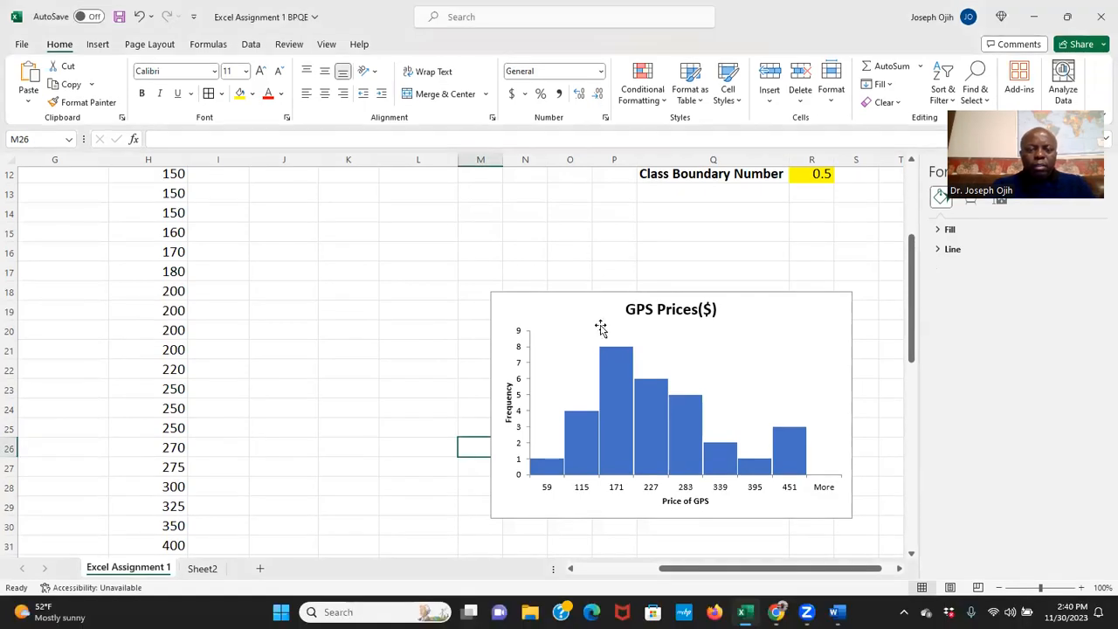
pyautogui.click(585, 317)
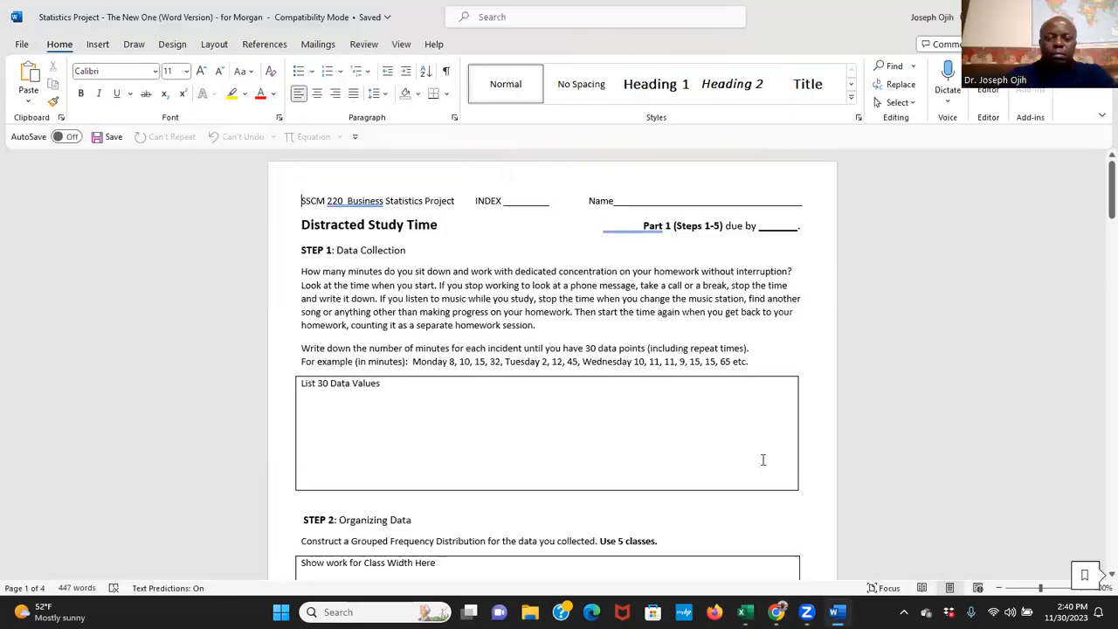
# Delete the vertical and horizontal axis arrows from the blank graph under STEP 3: Histogram
pyautogui.scroll(-8, 597, 420)
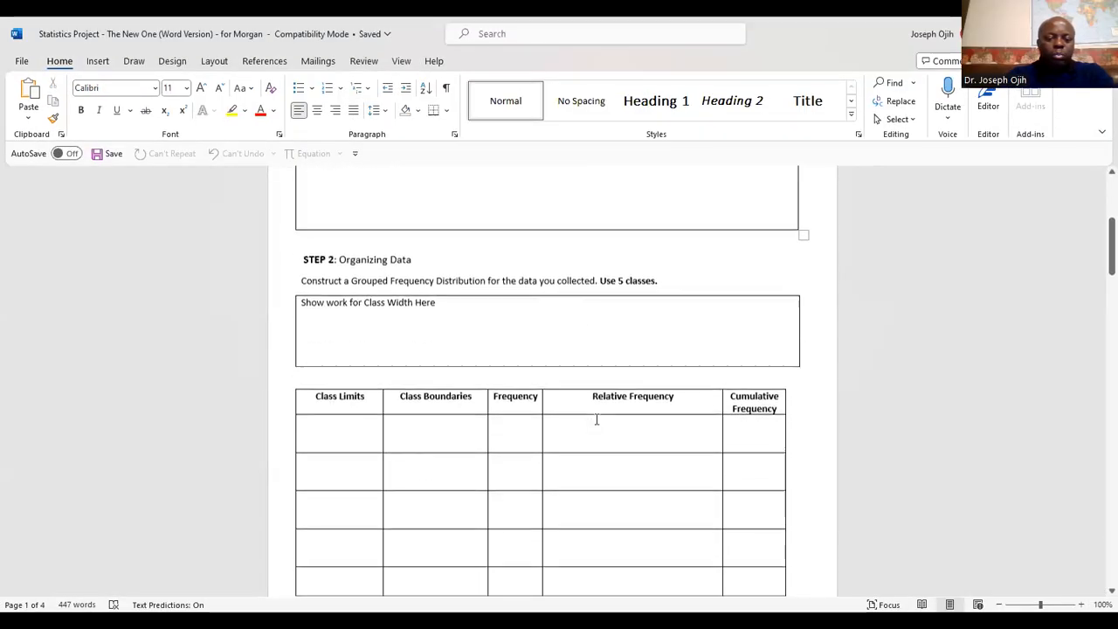
pyautogui.scroll(-6, 597, 418)
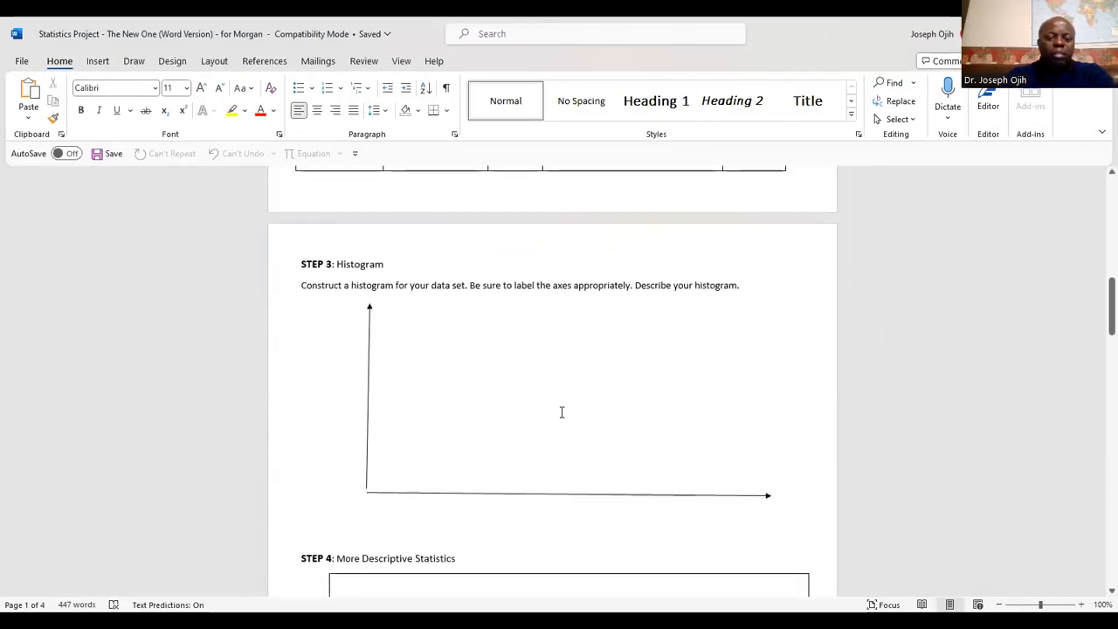
pyautogui.click(367, 294)
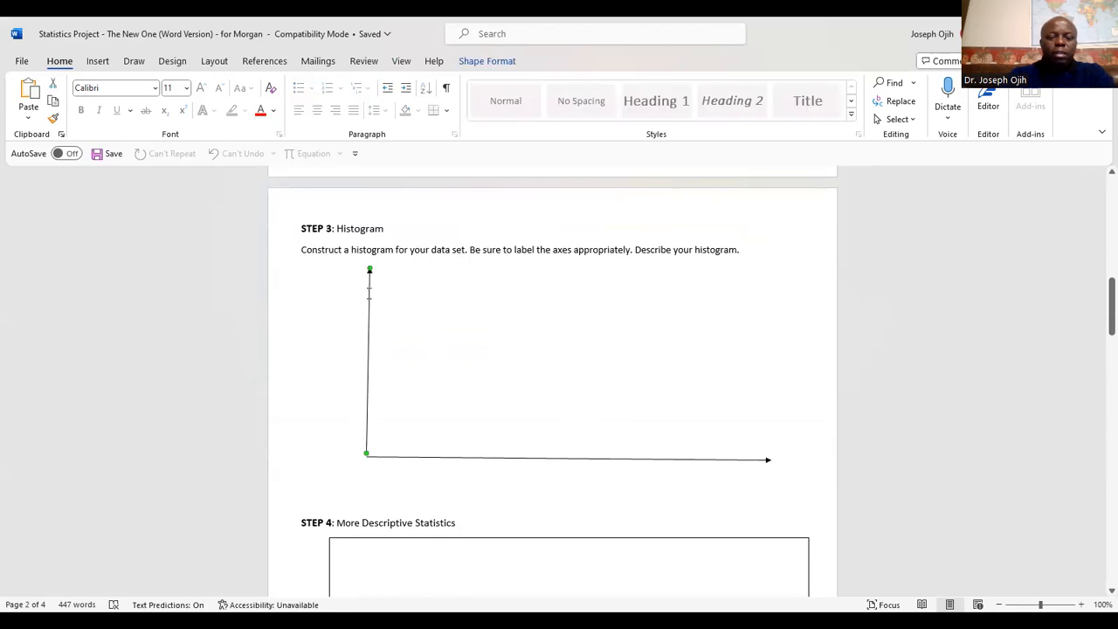
pyautogui.press('Delete')
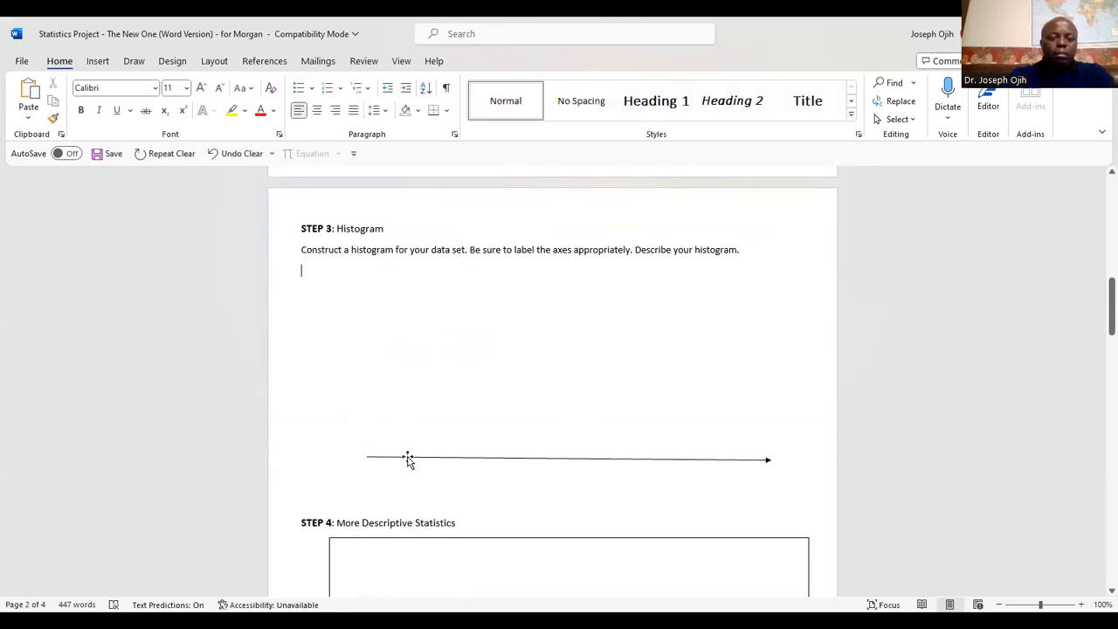
pyautogui.click(408, 455)
pyautogui.press('Delete')
# Paste the copied GPS Prices histogram below the STEP 3 instructions and center it on the page
pyautogui.click(390, 289)
pyautogui.hotkey('ctrl', 'v')
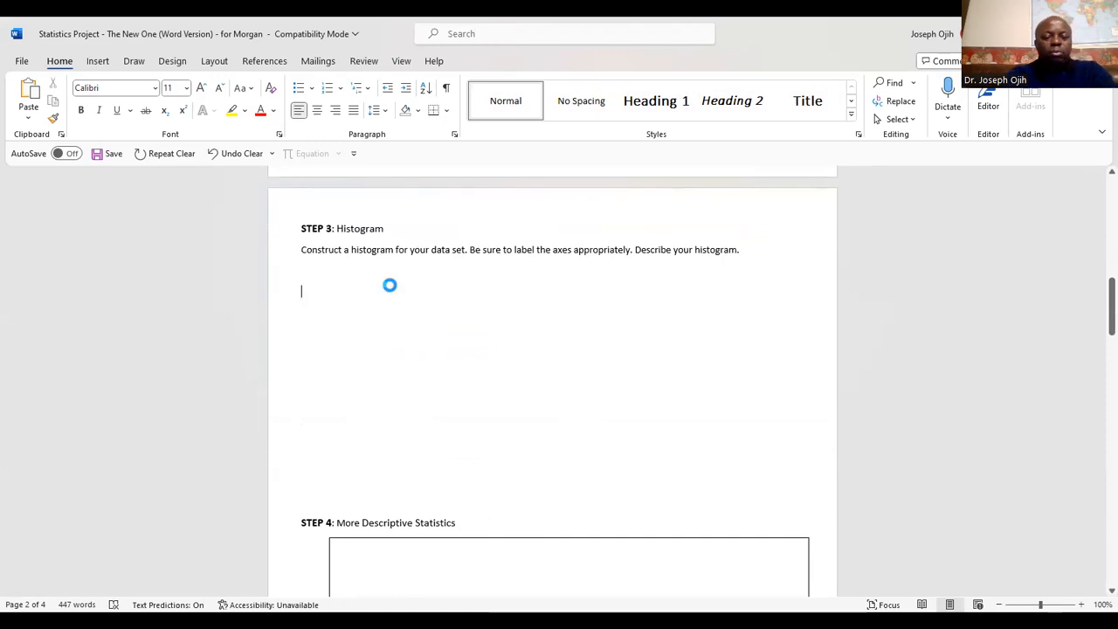
pyautogui.click(393, 330)
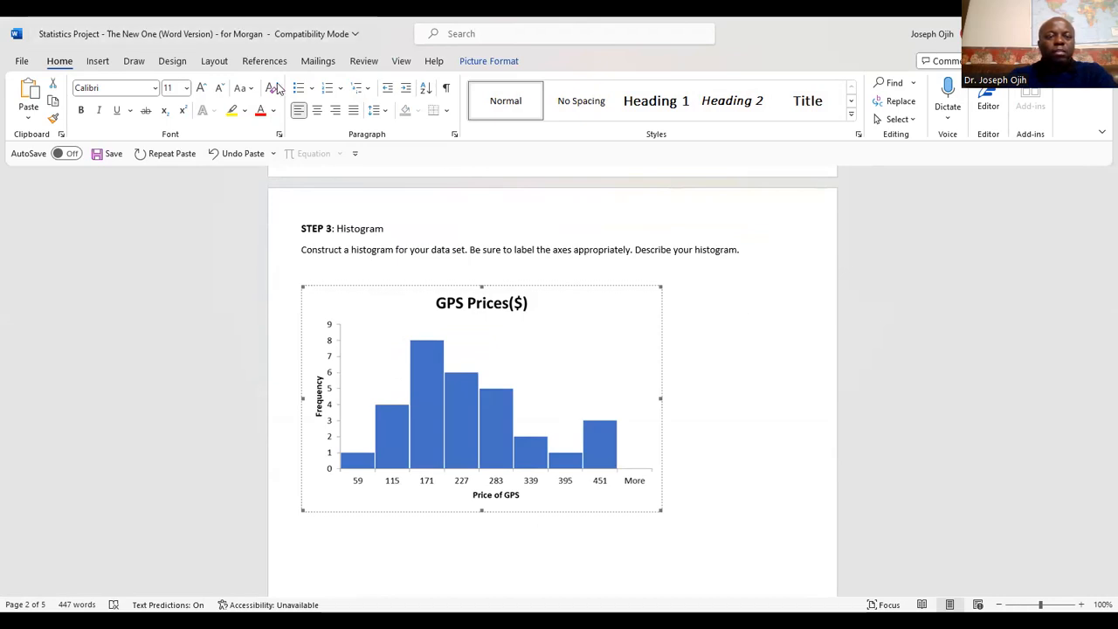
pyautogui.hotkey('ctrl', 'e')
# Remove the surplus blank lines between the pasted histogram and the STEP 4: More Descriptive Statistics heading
pyautogui.scroll(-3, 714, 287)
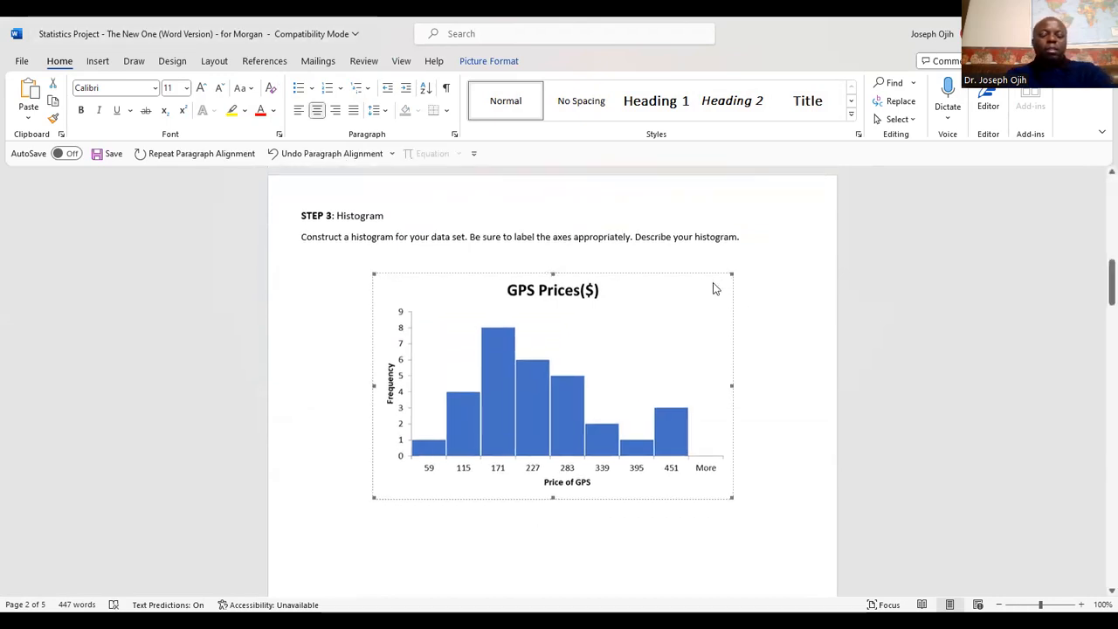
pyautogui.click(579, 377)
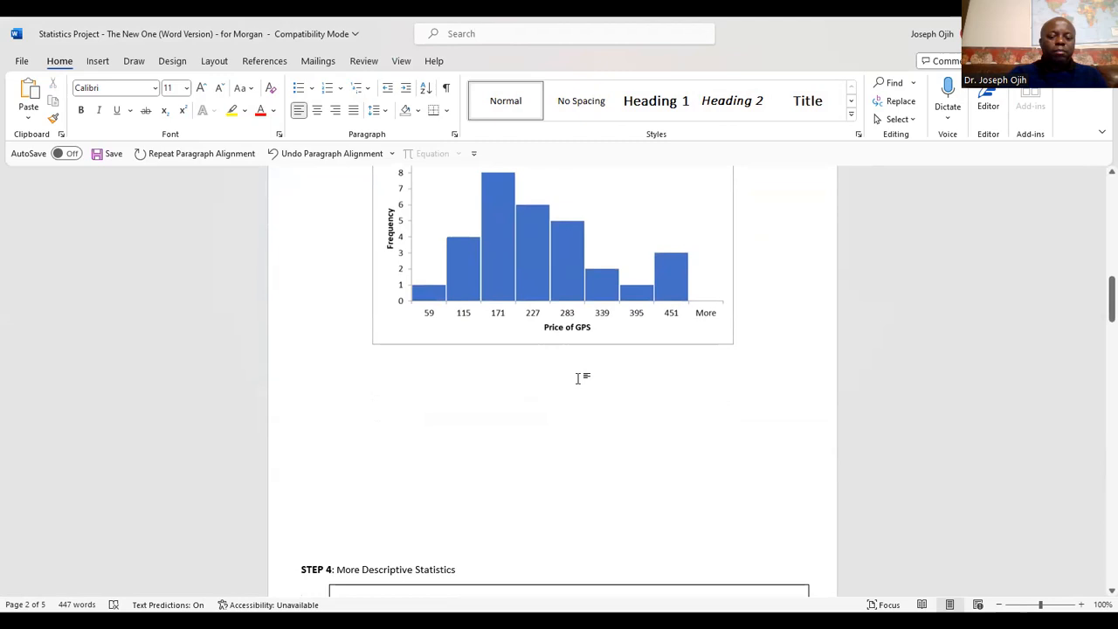
pyautogui.press('Delete')
pyautogui.press('Delete')
pyautogui.press('Delete')
pyautogui.press('Delete')
pyautogui.press('Delete')
pyautogui.press('Delete')
pyautogui.press('Delete')
pyautogui.press('Delete')
pyautogui.press('Delete')
pyautogui.press('Delete')
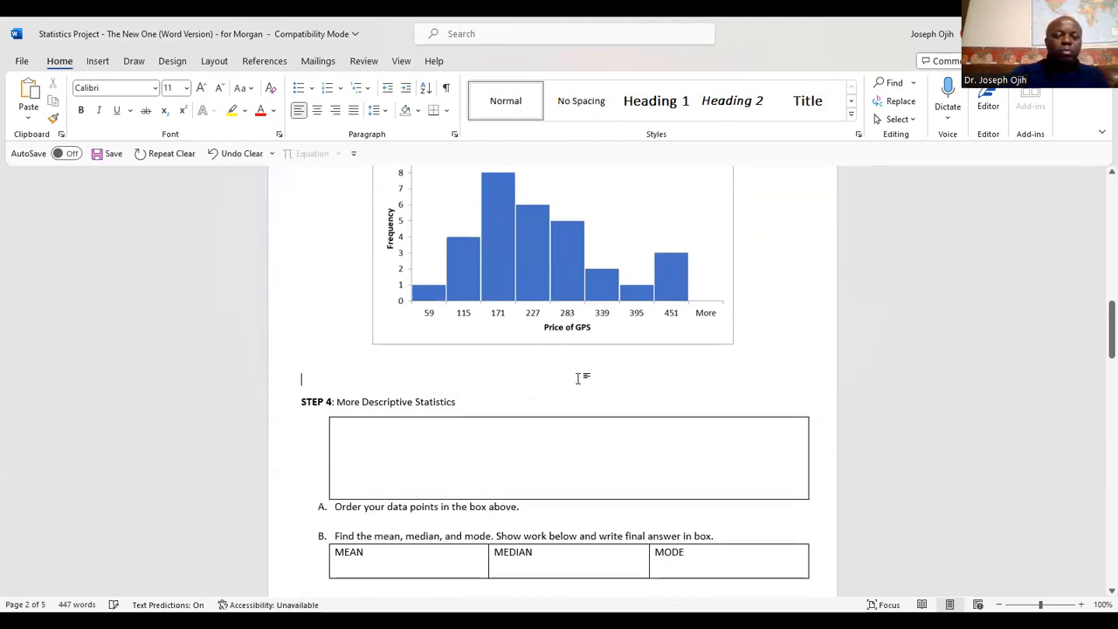
pyautogui.click(474, 441)
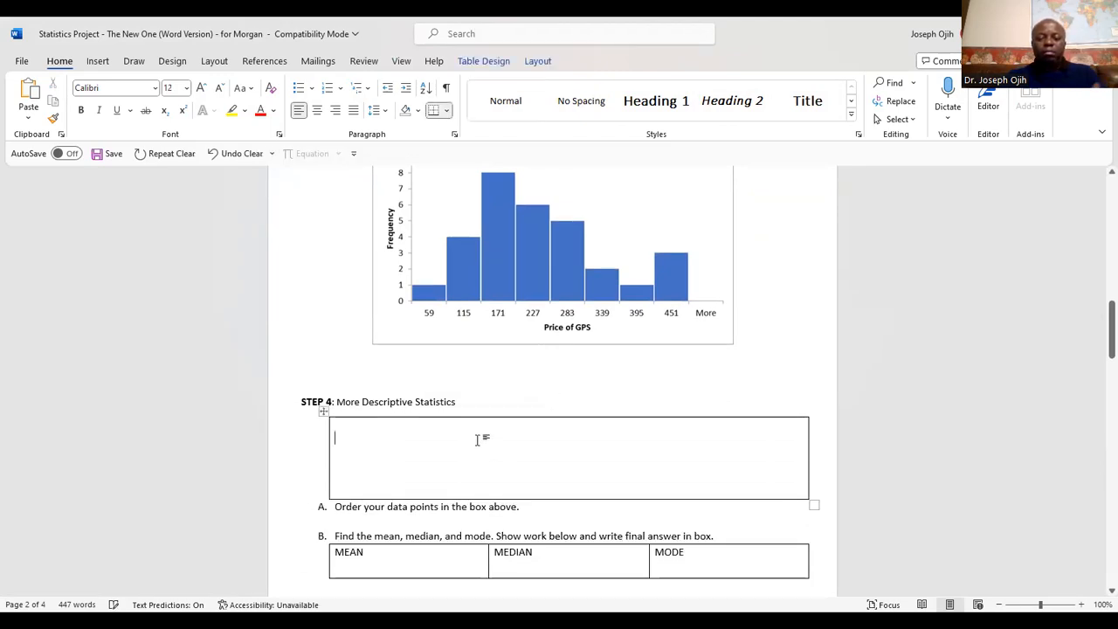
pyautogui.scroll(1, 660, 287)
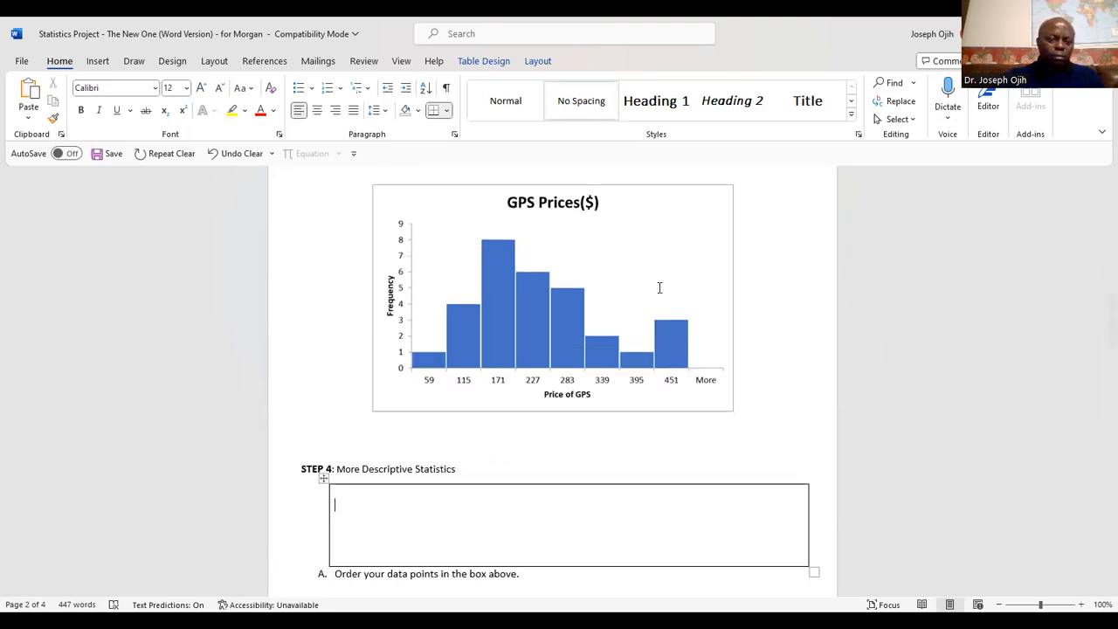
# Return to the Excel workbook, close the chart formatting pane, and examine the frequency tables, bin list and class width
pyautogui.hotkey('alt', 'Tab')
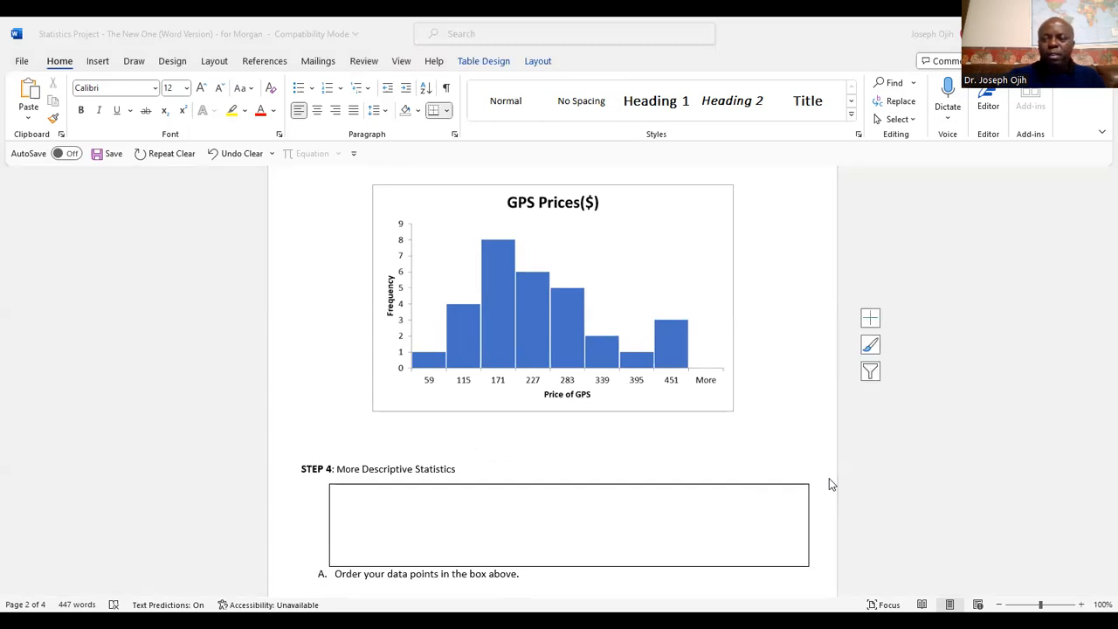
pyautogui.click(1094, 184)
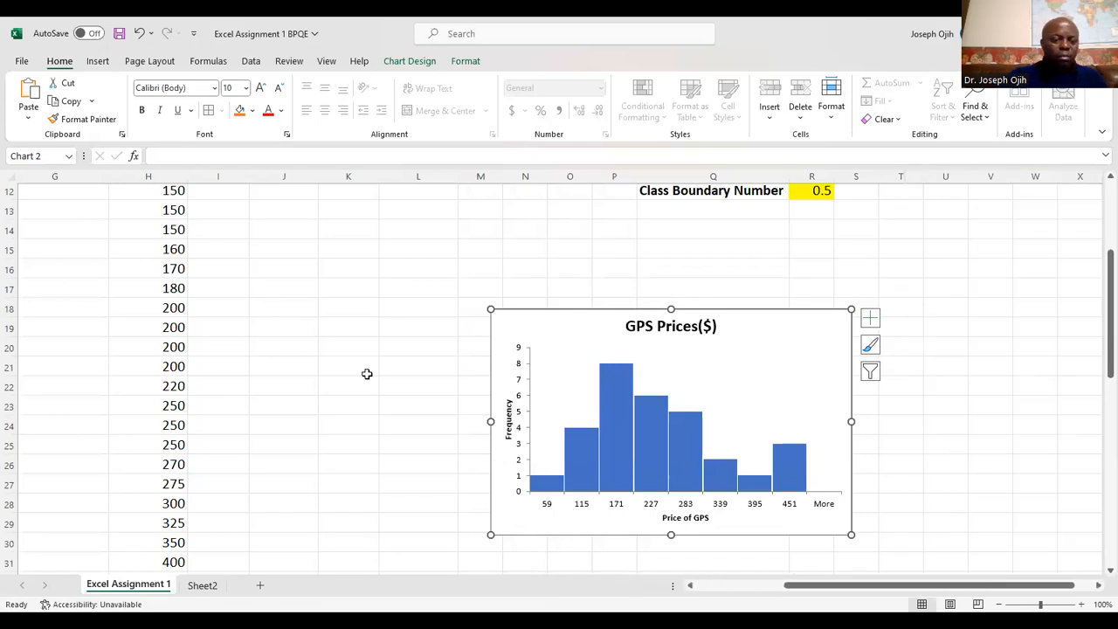
pyautogui.scroll(-9, 368, 375)
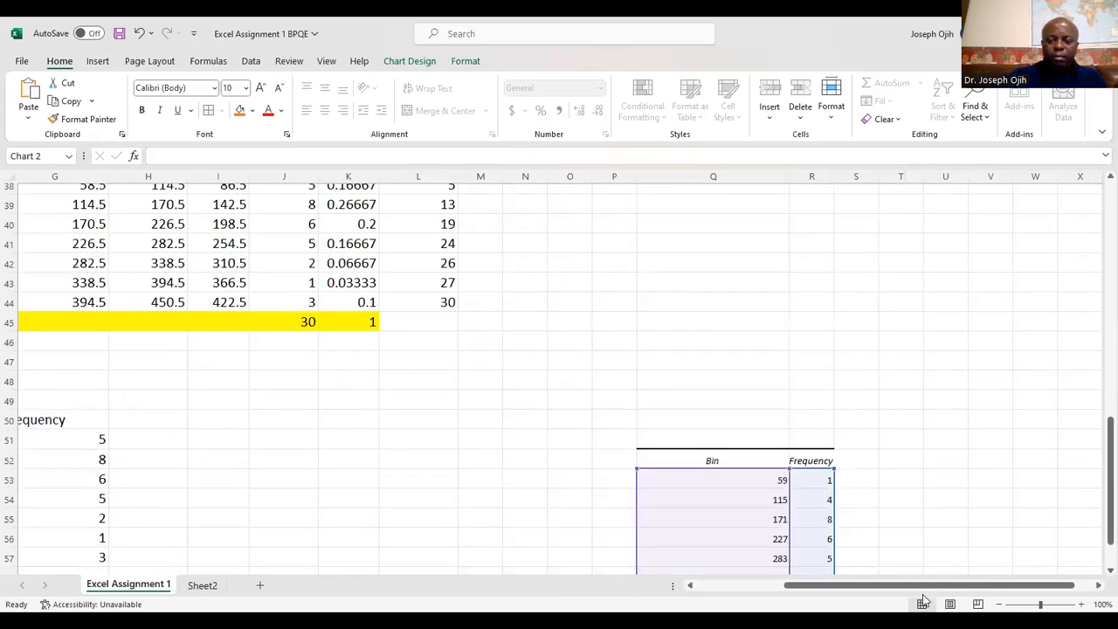
pyautogui.moveTo(918, 587); pyautogui.dragTo(748, 557)
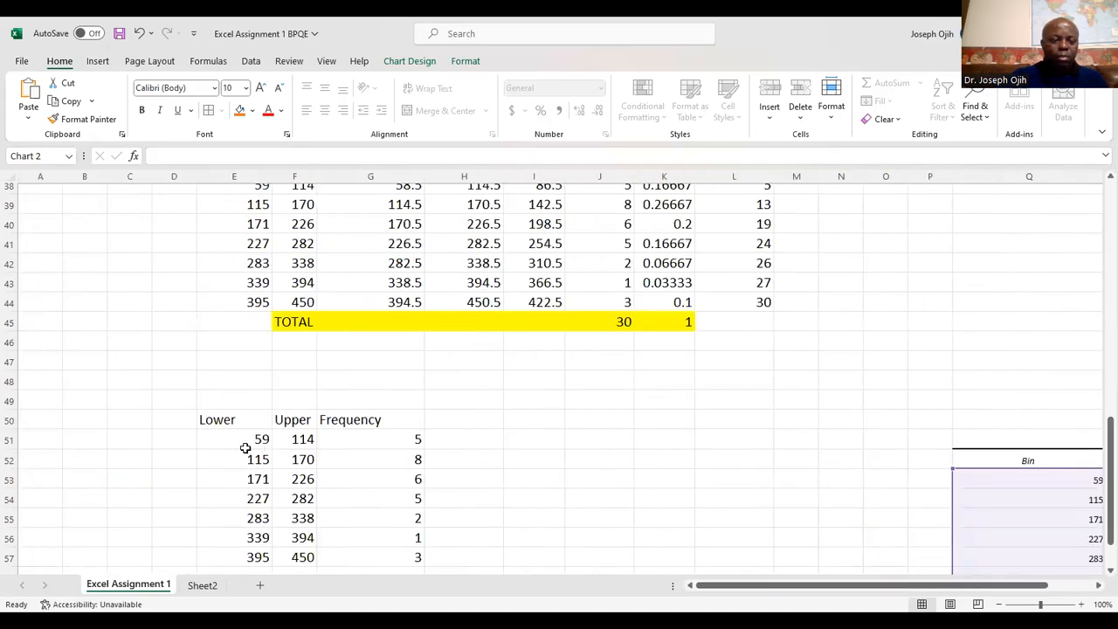
pyautogui.scroll(-2, 246, 448)
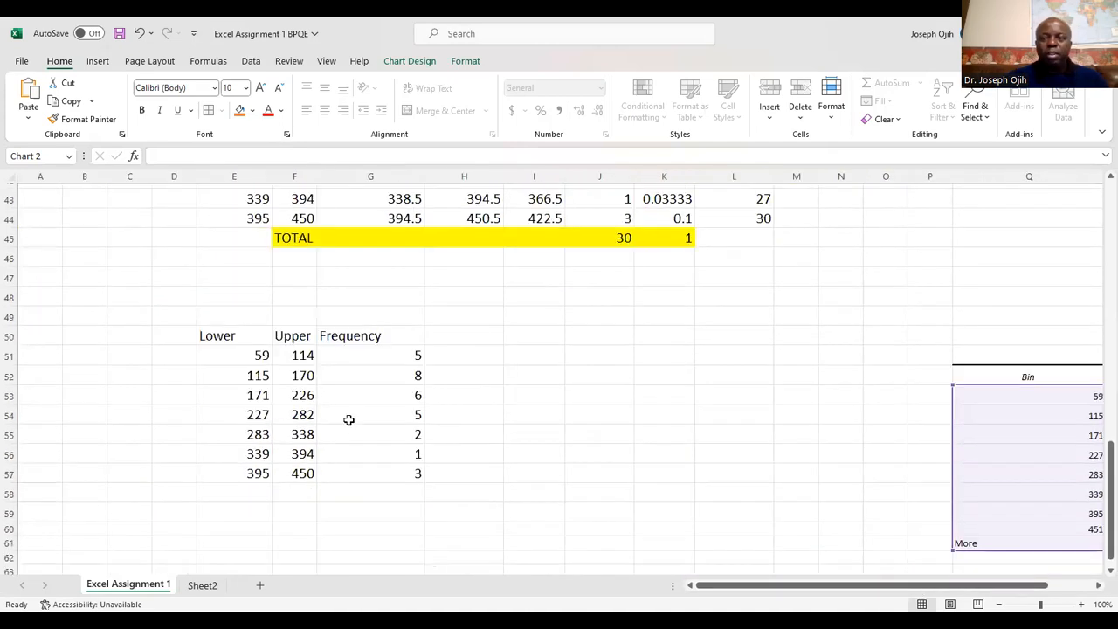
pyautogui.scroll(14, 349, 420)
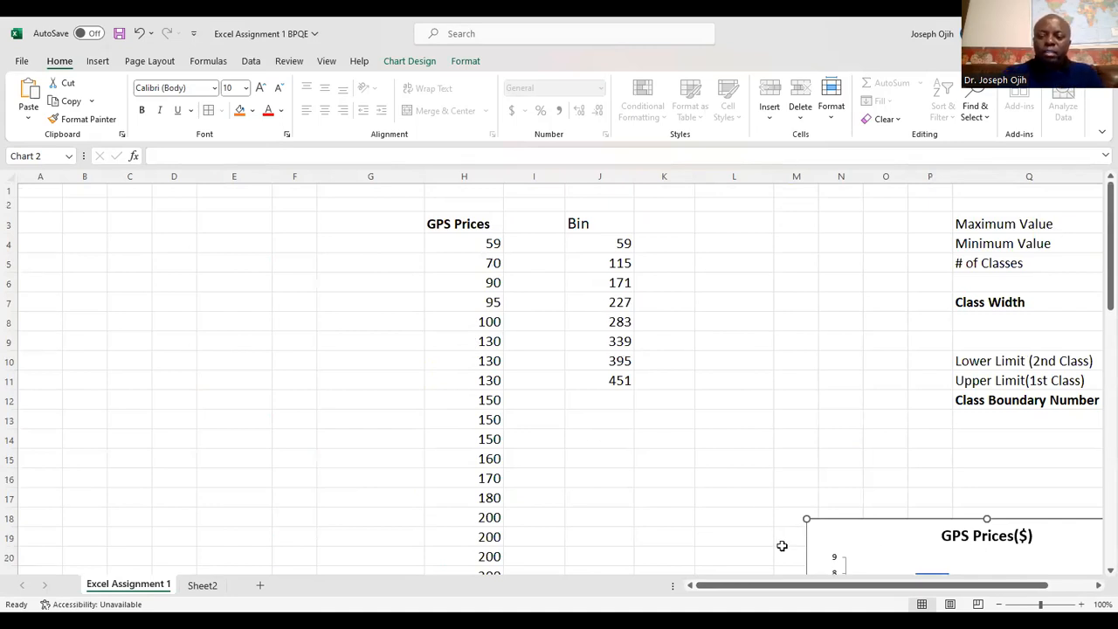
pyautogui.moveTo(799, 585); pyautogui.dragTo(849, 585)
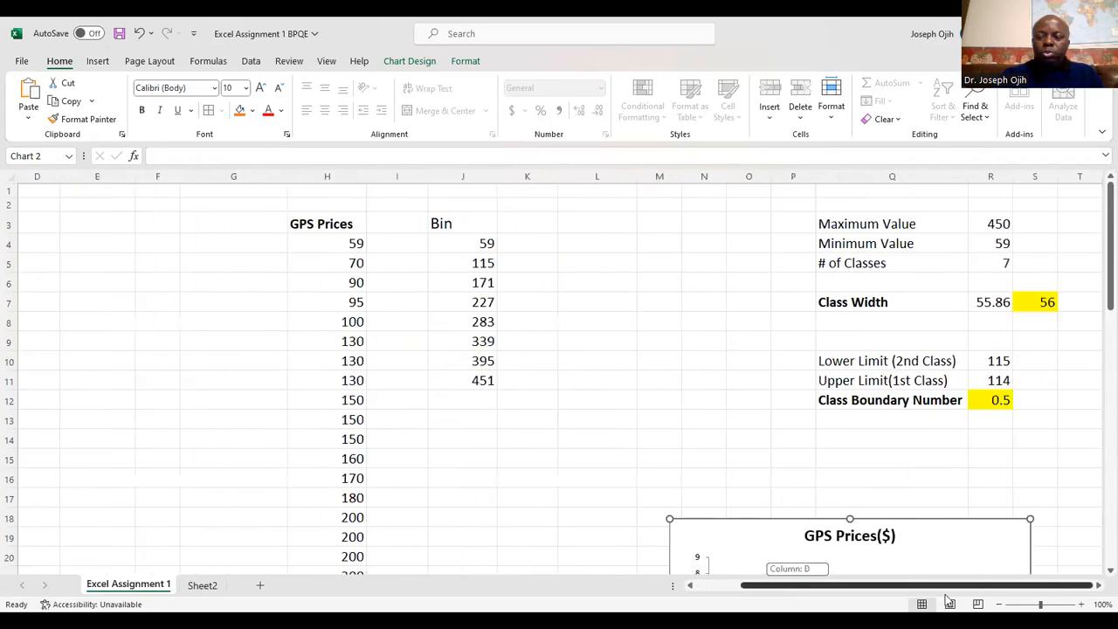
pyautogui.click(1046, 303)
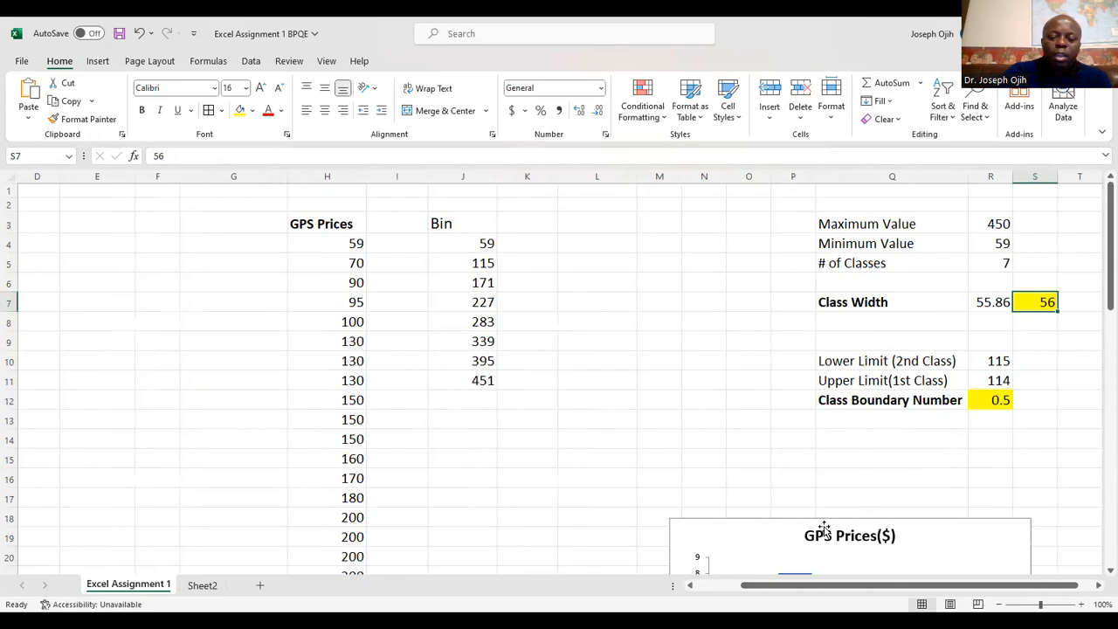
pyautogui.moveTo(829, 585); pyautogui.dragTo(795, 586)
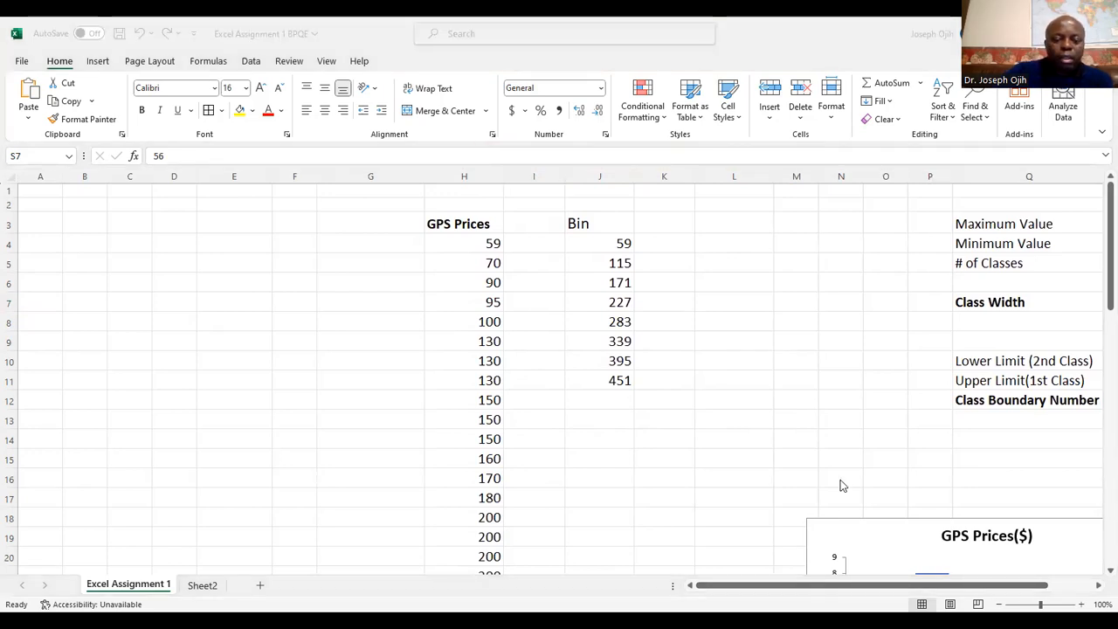
# Switch to the Excel Assignment 1 BW document in Word and read the list of required tasks
pyautogui.hotkey('alt', 'Tab')
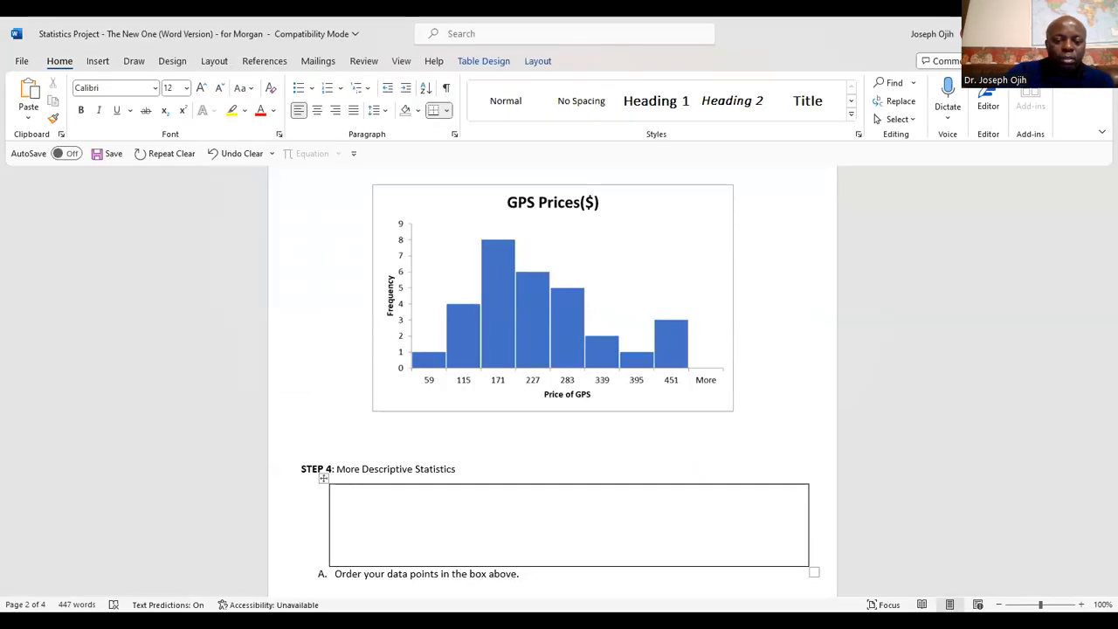
pyautogui.hotkey('alt', 'Tab')
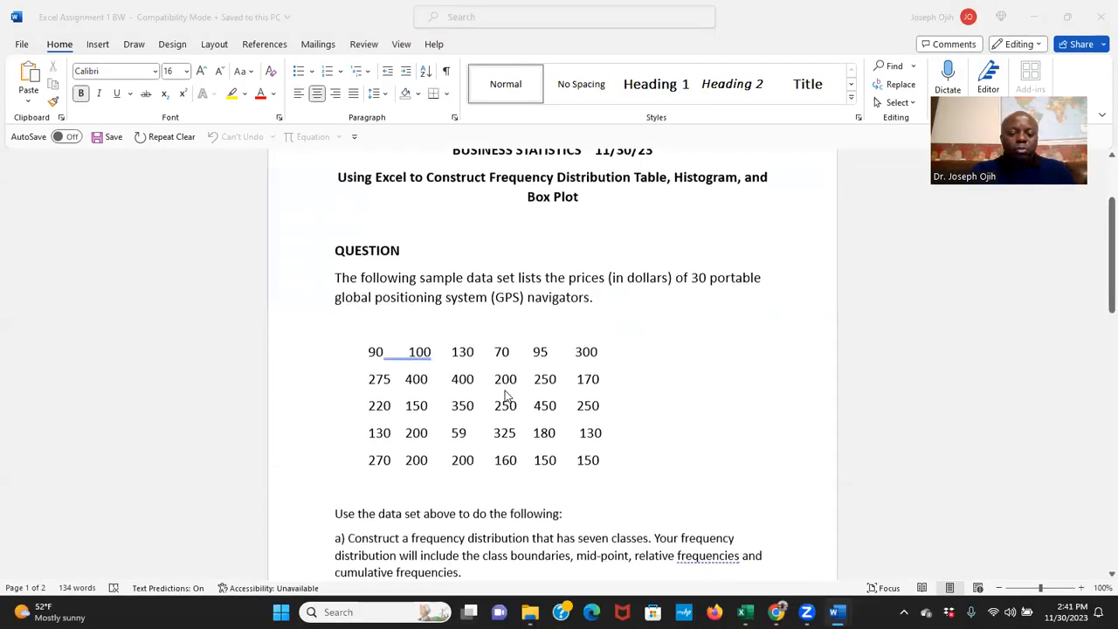
pyautogui.scroll(-5, 490, 402)
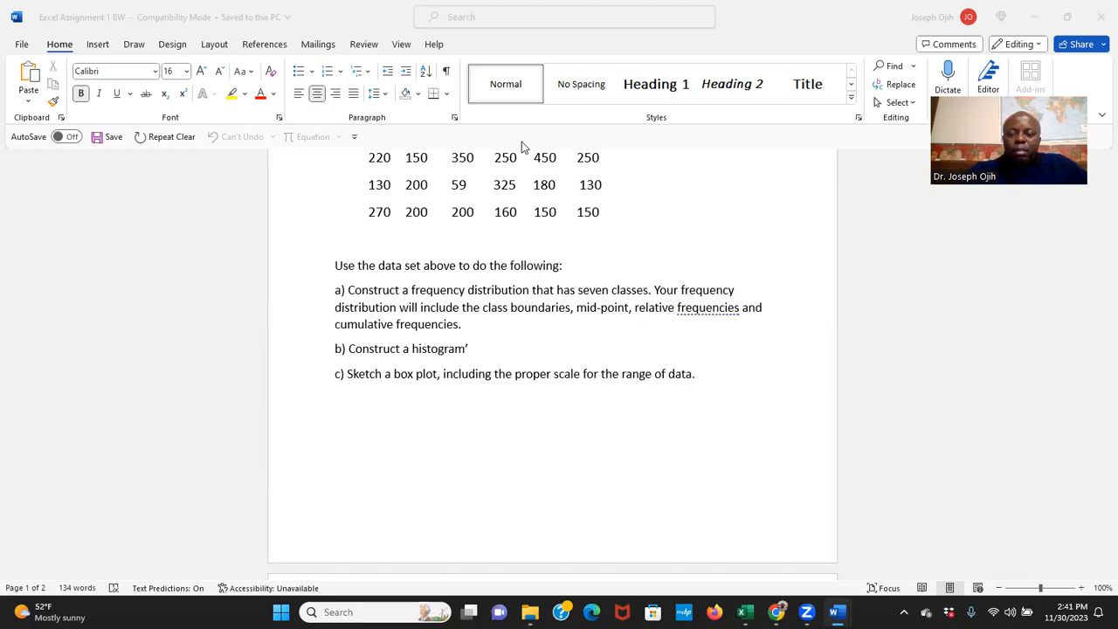
# Switch to the Excel workbook and look through the available statistical chart types
pyautogui.hotkey('alt', 'Tab')
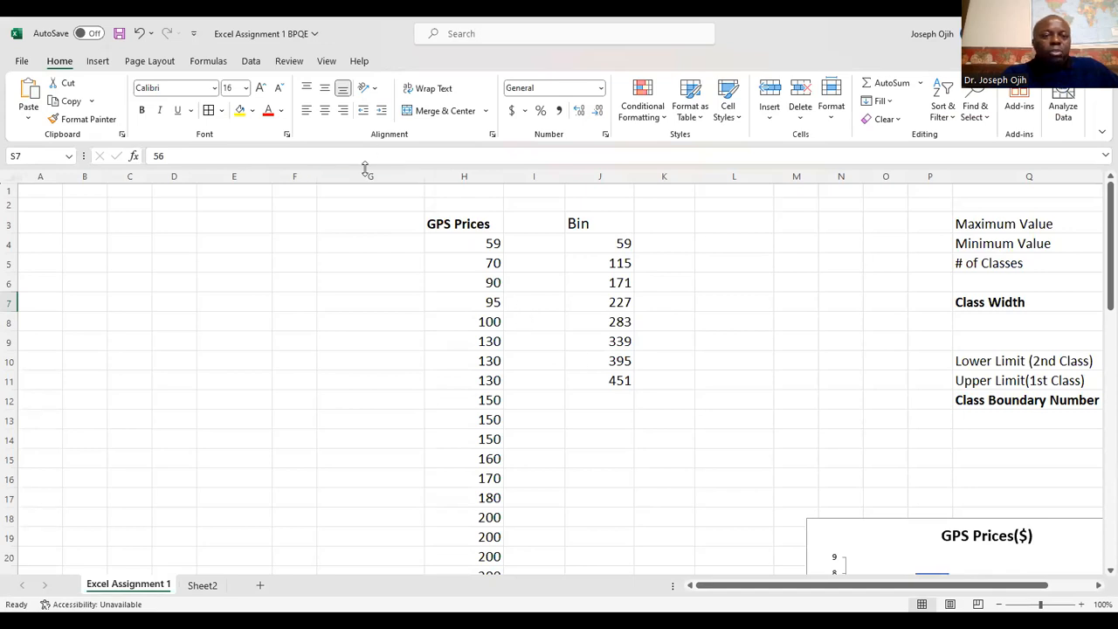
pyautogui.click(100, 63)
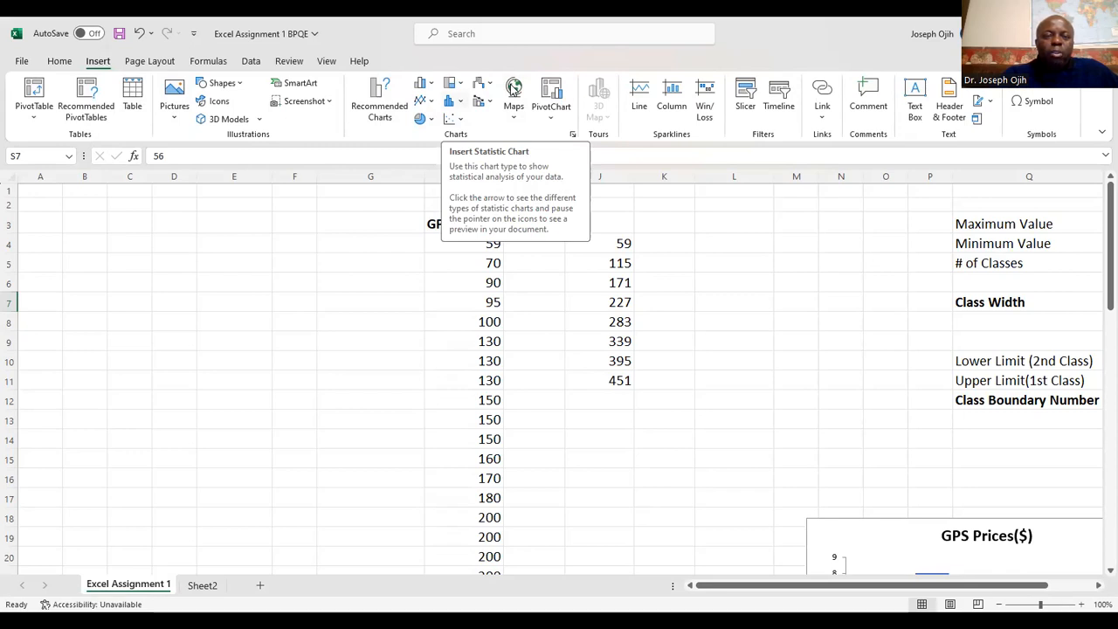
pyautogui.click(454, 101)
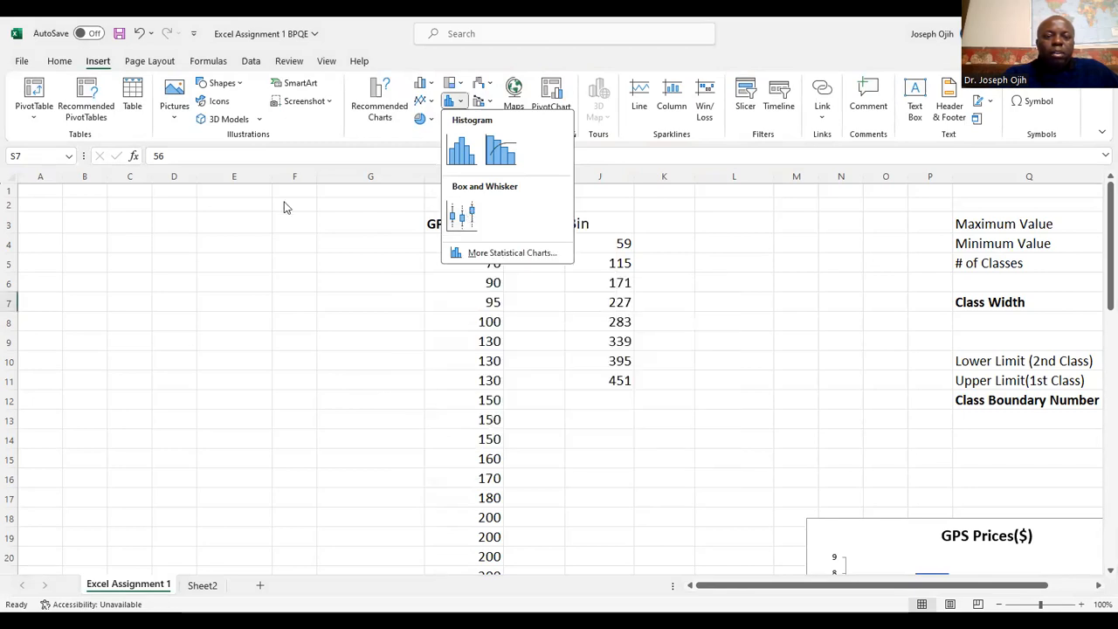
pyautogui.press('Escape')
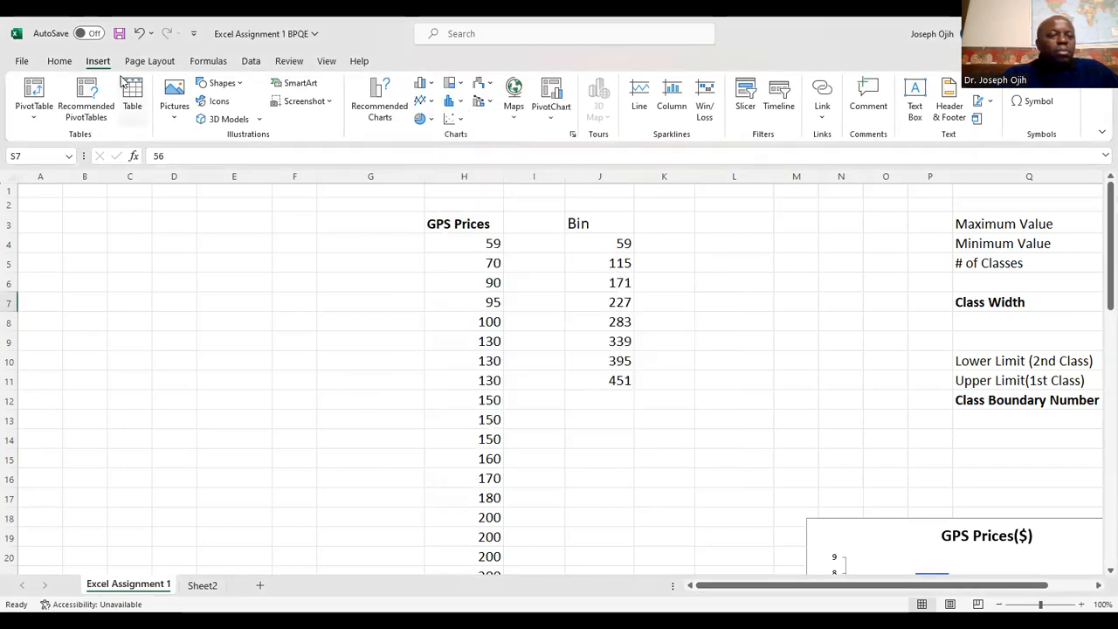
pyautogui.click(60, 60)
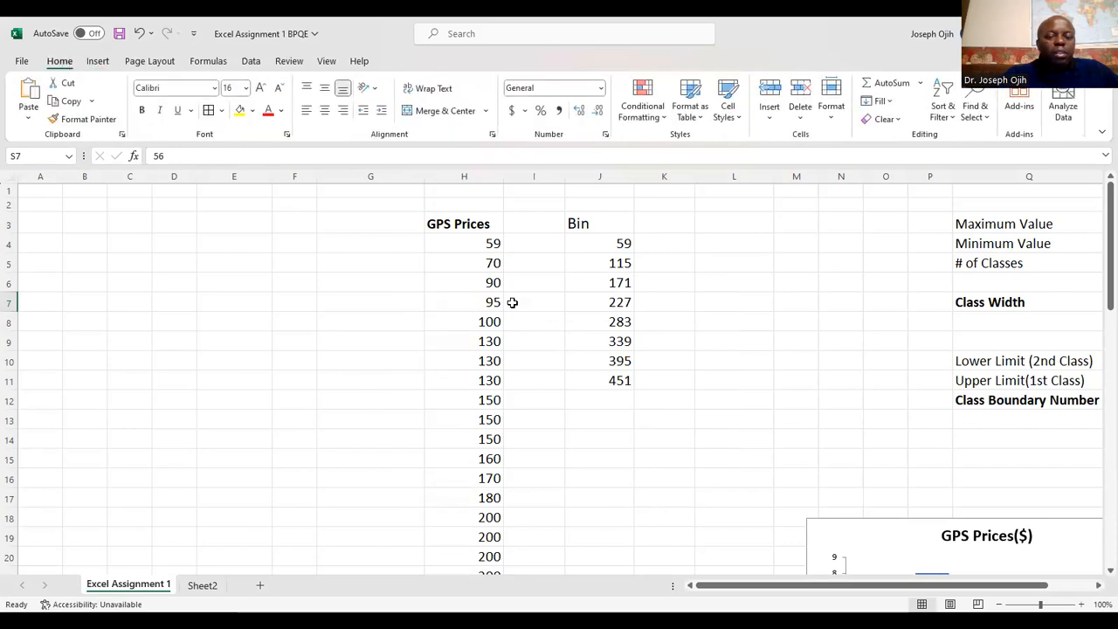
# Insert a Box and Whisker chart from the GPS Prices data in H4:H33
pyautogui.moveTo(484, 245); pyautogui.dragTo(489, 564)
pyautogui.moveTo(497, 502); pyautogui.dragTo(497, 502)
pyautogui.scroll(-1, 496, 502)
pyautogui.scroll(6, 496, 502)
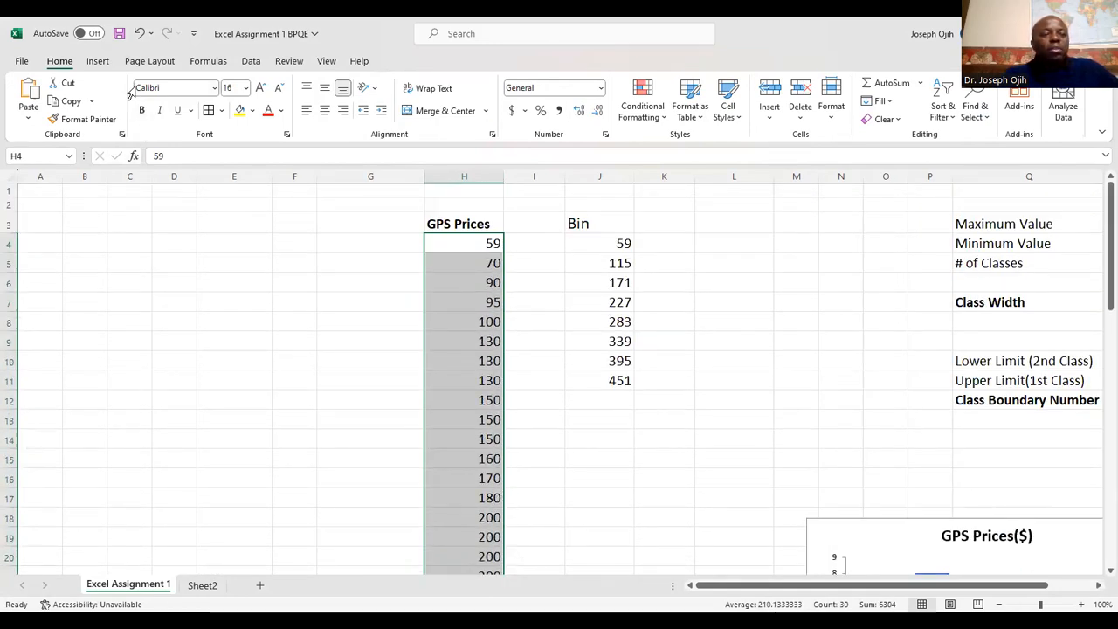
pyautogui.click(99, 61)
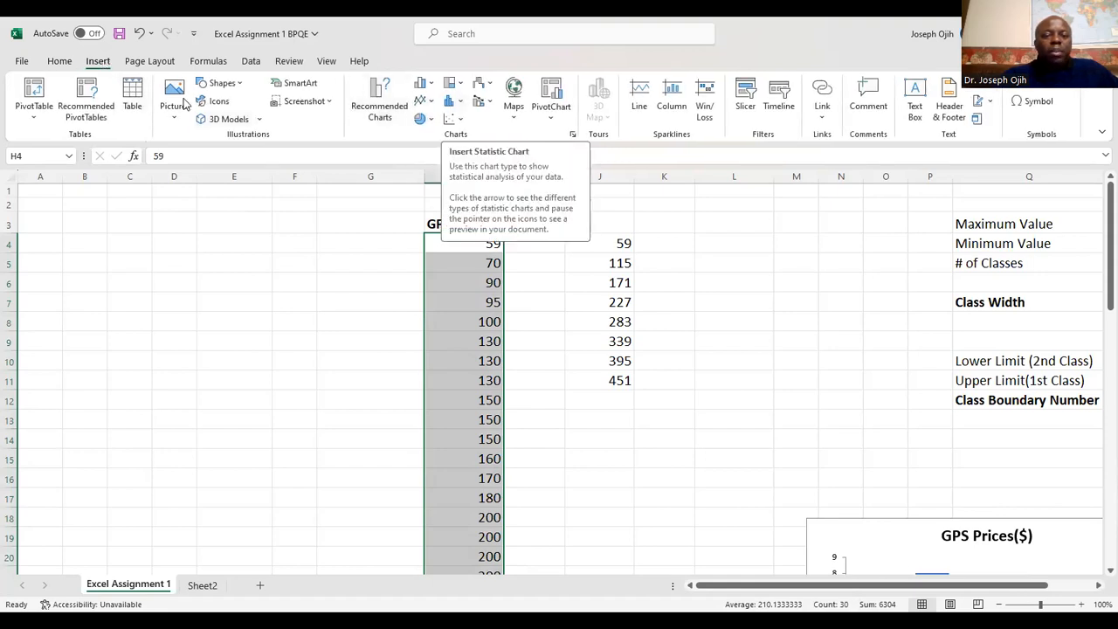
pyautogui.click(454, 101)
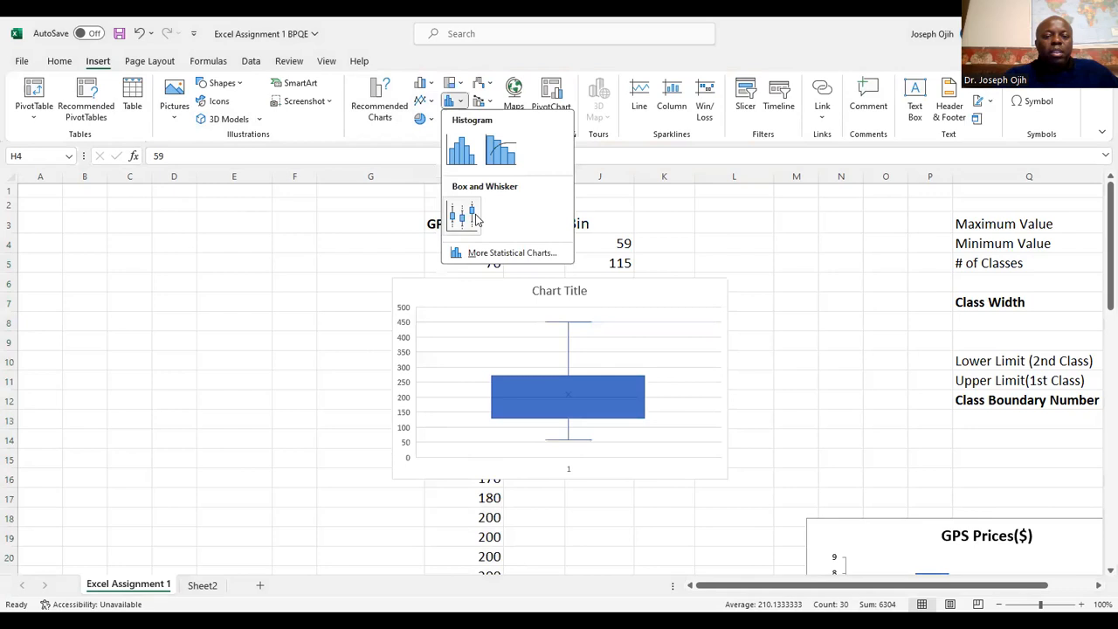
pyautogui.click(463, 216)
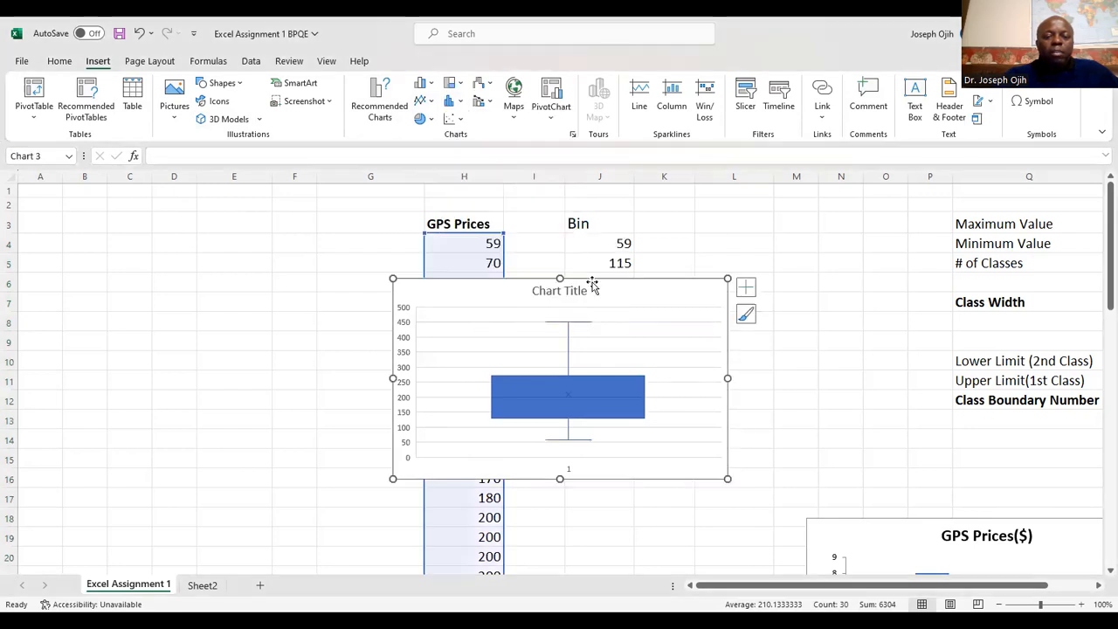
# Move the box plot into the empty area below the frequency tables, at about rows 63 to 77
pyautogui.moveTo(594, 284); pyautogui.dragTo(389, 489)
pyautogui.scroll(-3, 354, 349)
pyautogui.scroll(-2, 395, 460)
pyautogui.scroll(-2, 395, 460)
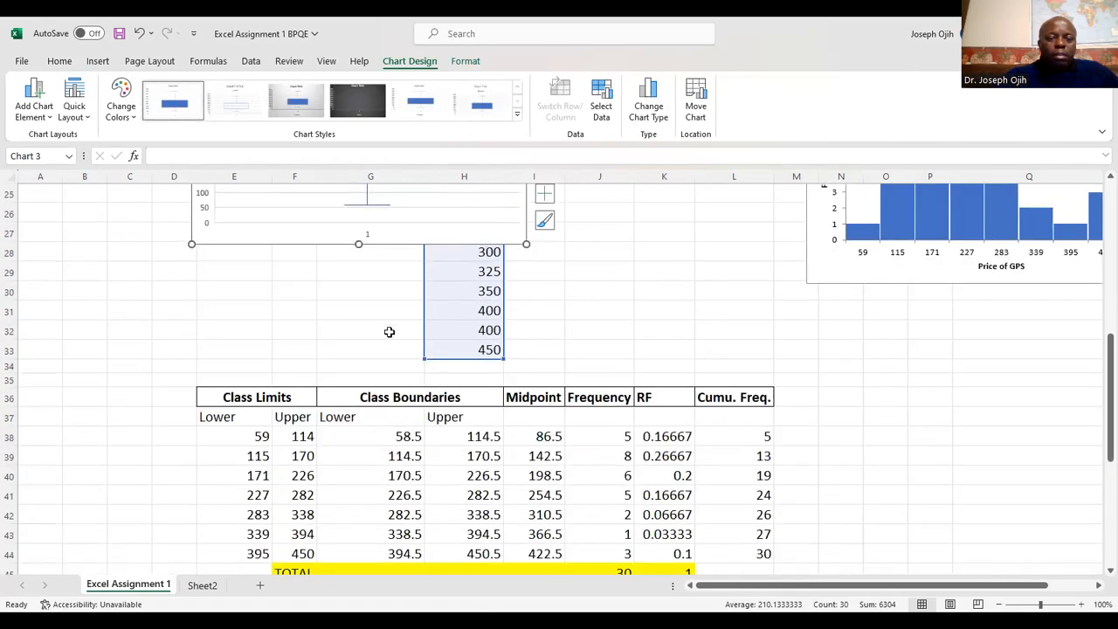
pyautogui.moveTo(407, 242); pyautogui.dragTo(443, 549)
pyautogui.scroll(-2, 426, 494)
pyautogui.scroll(3, 424, 474)
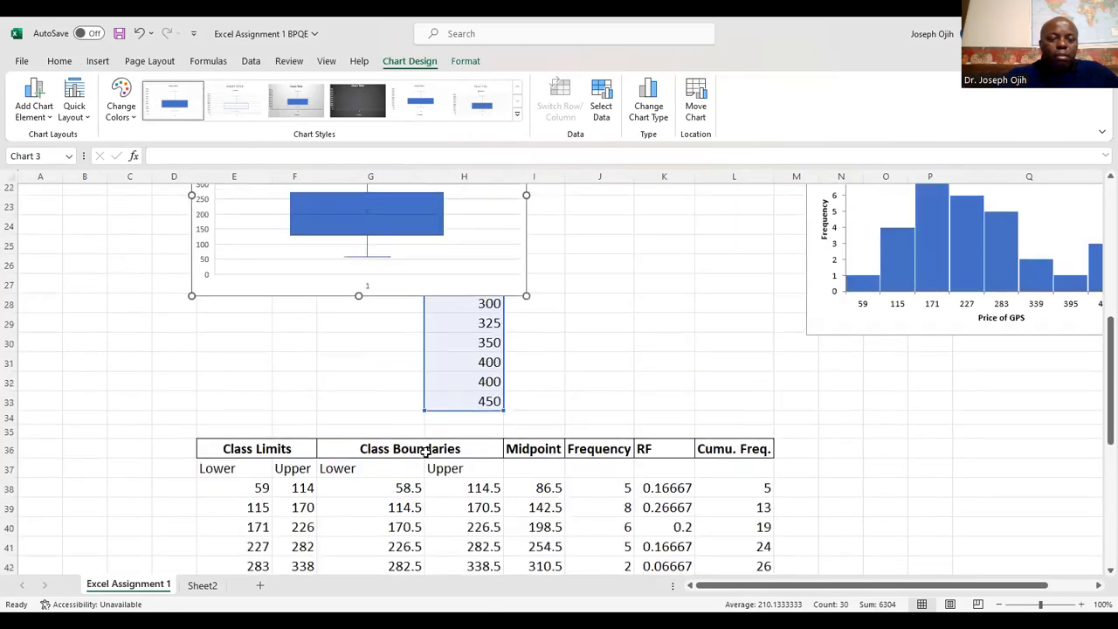
pyautogui.scroll(1, 408, 437)
pyautogui.moveTo(407, 324); pyautogui.dragTo(429, 525)
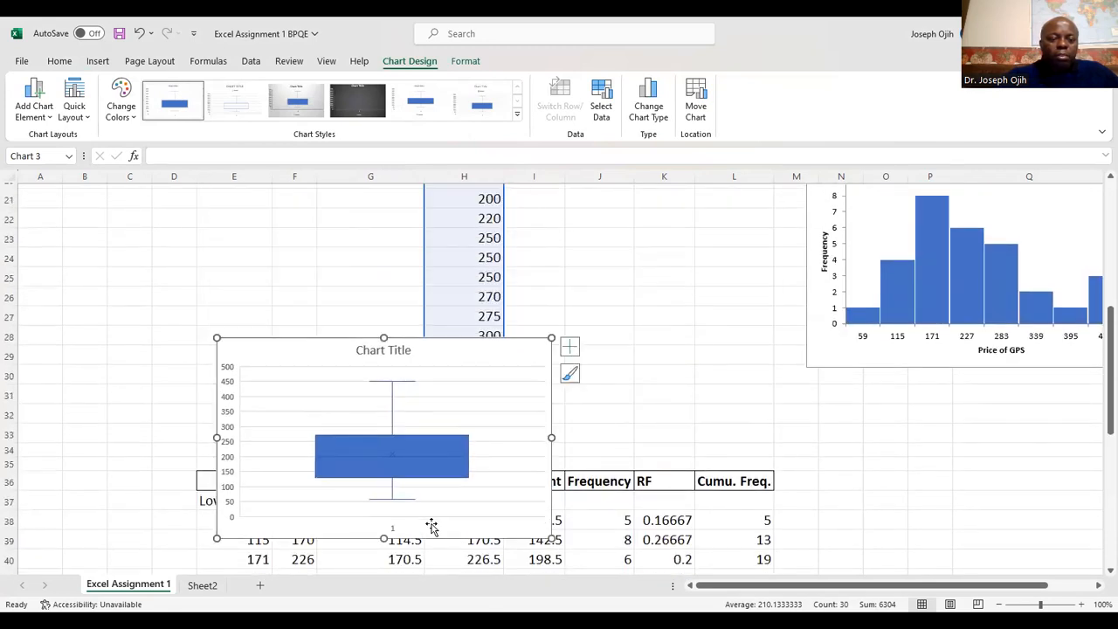
pyautogui.scroll(-3, 424, 471)
pyautogui.moveTo(444, 371); pyautogui.dragTo(466, 524)
pyautogui.scroll(-3, 457, 474)
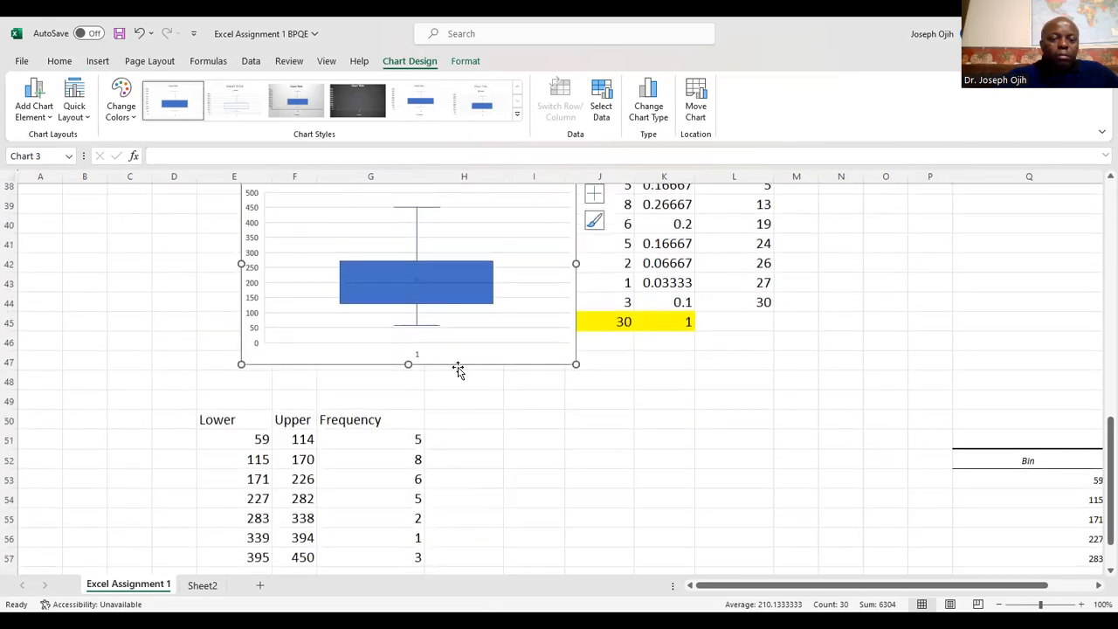
pyautogui.moveTo(460, 366); pyautogui.dragTo(529, 524)
pyautogui.scroll(-3, 497, 421)
pyautogui.moveTo(505, 385); pyautogui.dragTo(519, 542)
pyautogui.scroll(-3, 517, 516)
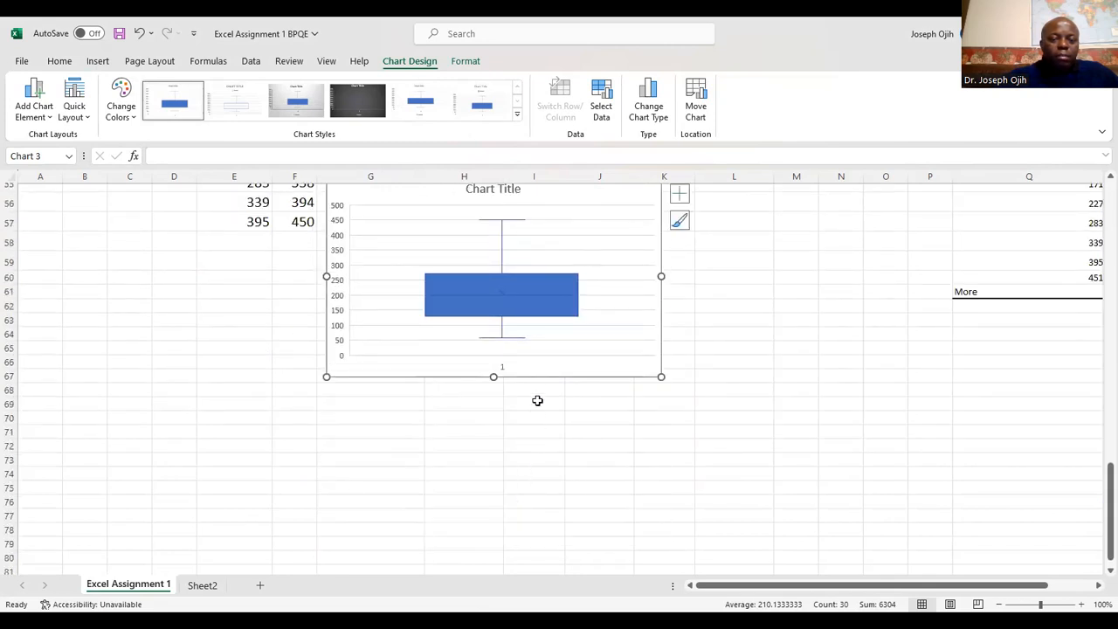
pyautogui.moveTo(538, 379); pyautogui.dragTo(547, 489)
pyautogui.click(551, 518)
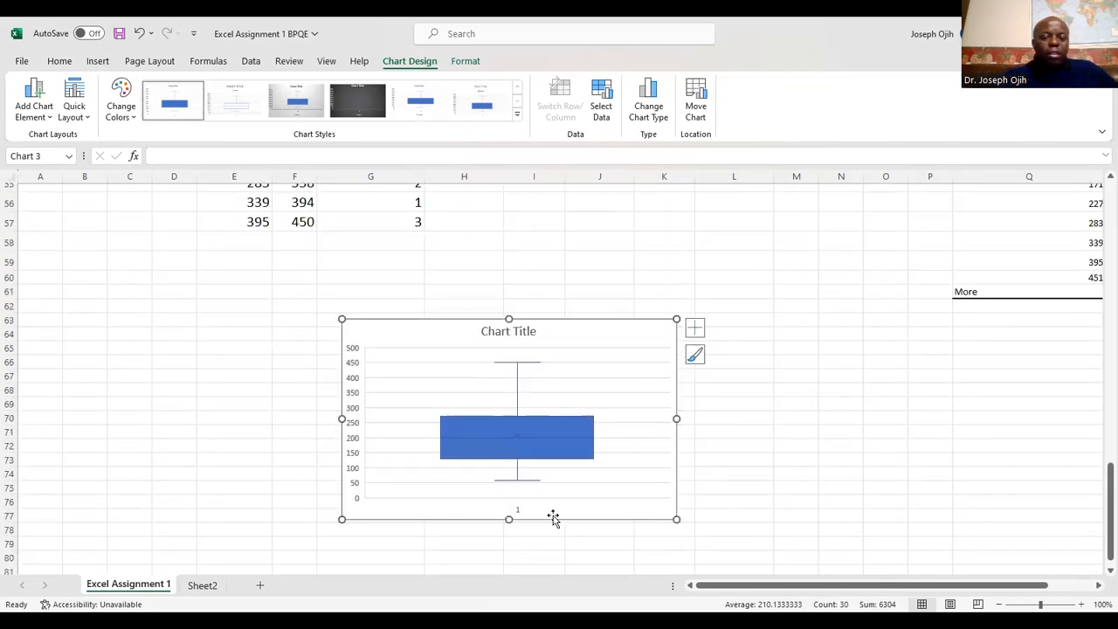
# Remove the axes from the box plot and title it "Box Plot for GPS Prices Data"
pyautogui.click(695, 331)
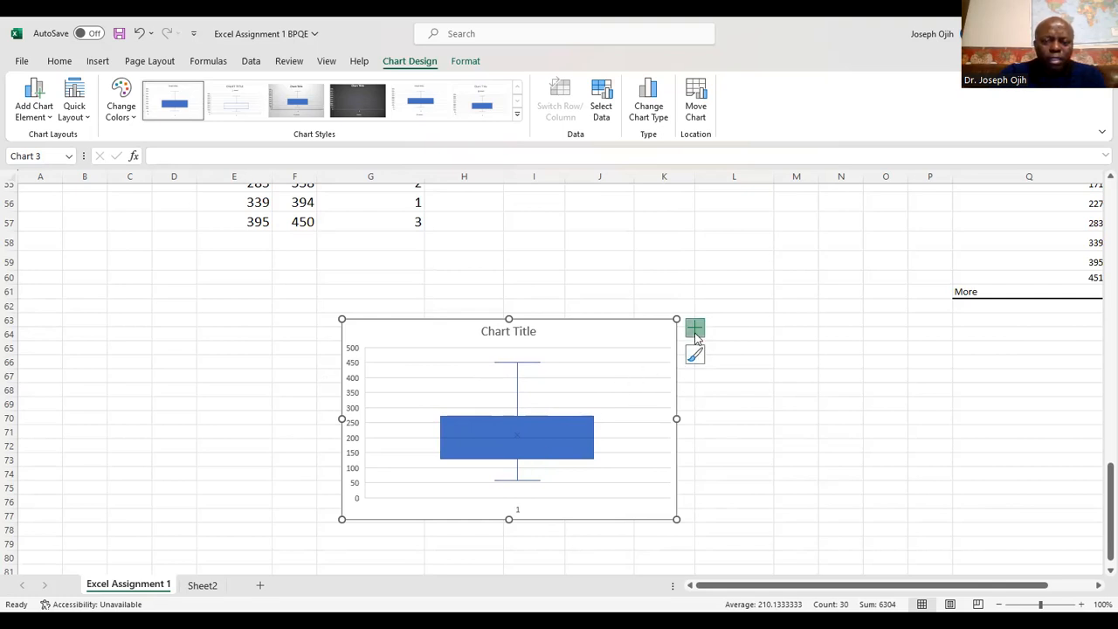
pyautogui.click(729, 346)
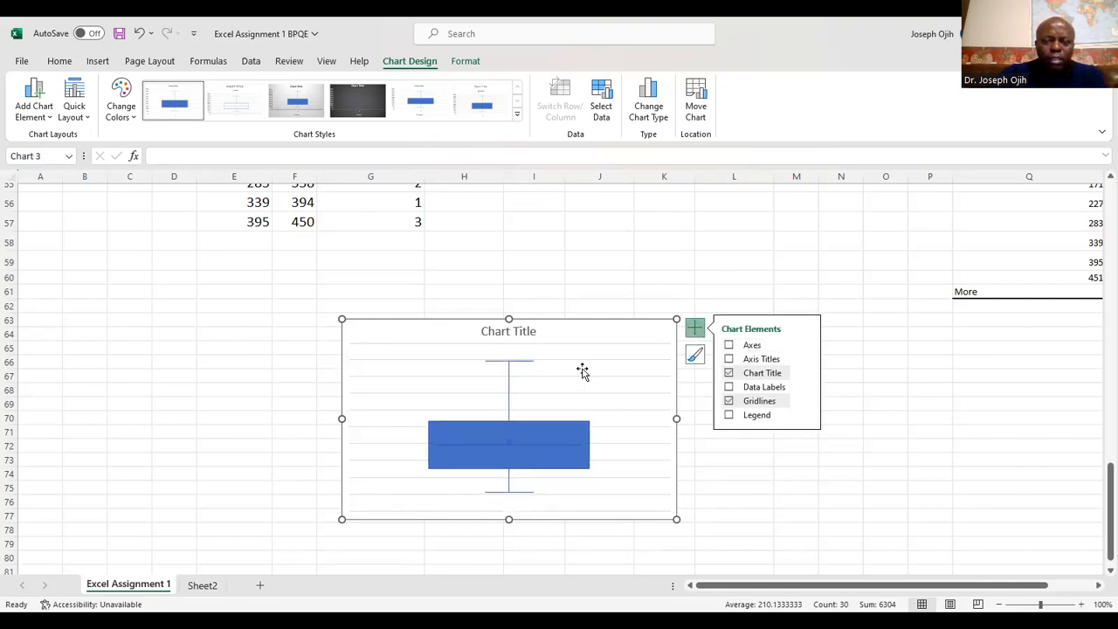
pyautogui.doubleClick(511, 334)
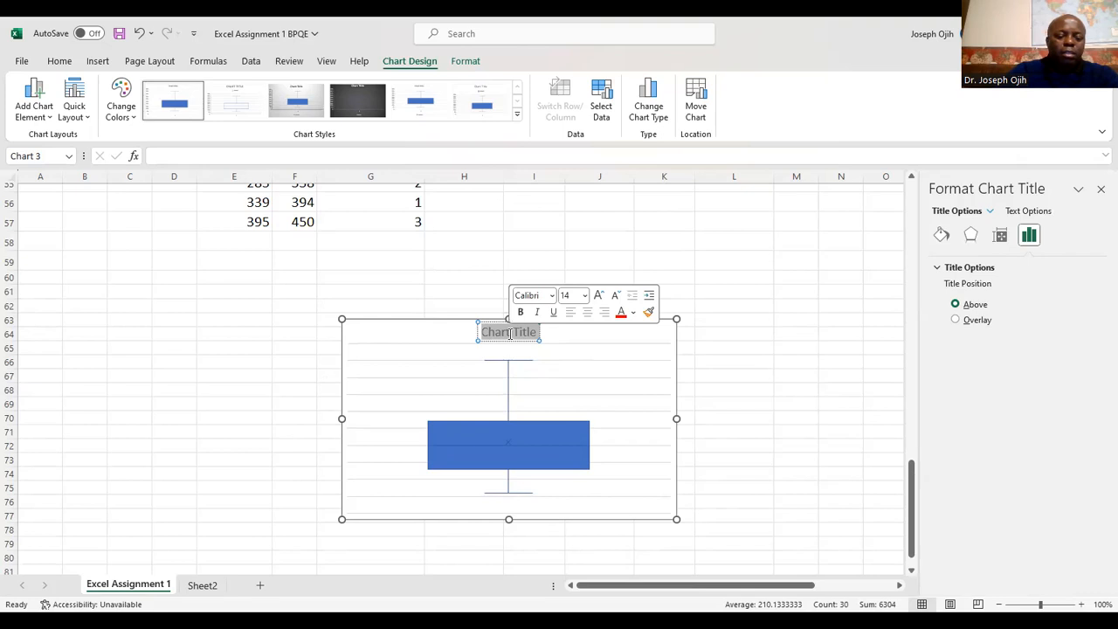
pyautogui.write('Box')
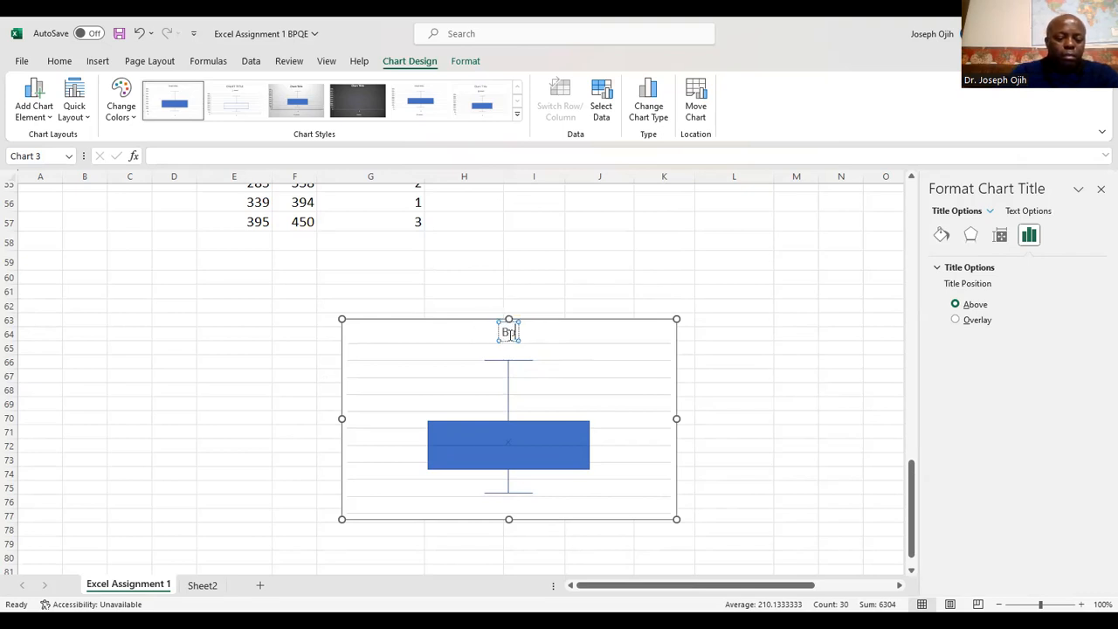
pyautogui.write(' PLot')
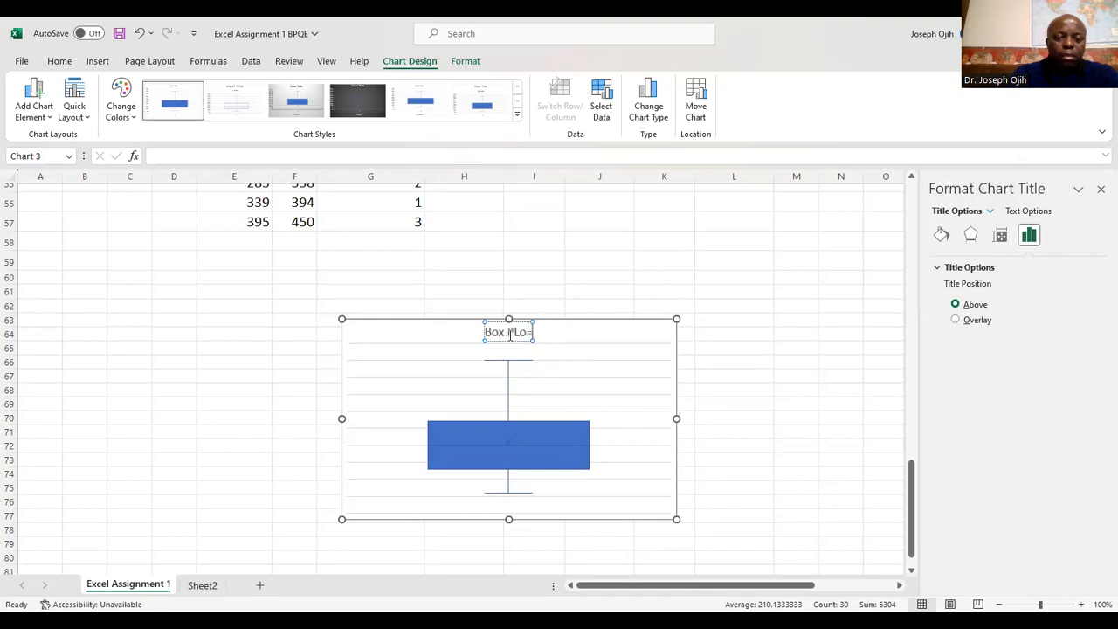
pyautogui.press('BackSpace')
pyautogui.press('BackSpace')
pyautogui.press('BackSpace')
pyautogui.write('lot for GPS p')
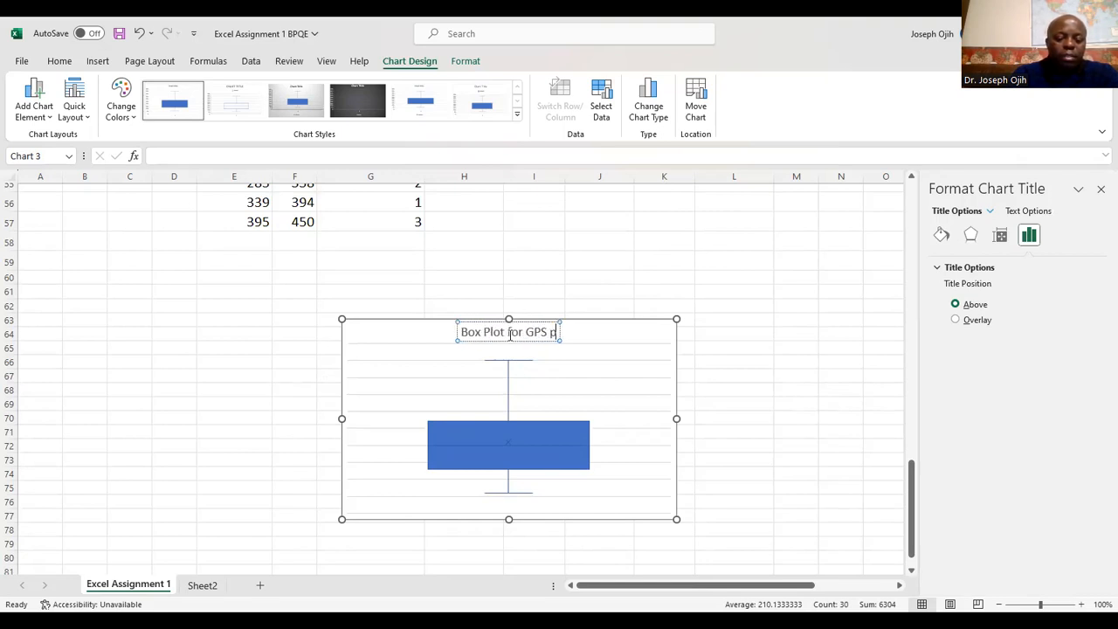
pyautogui.write('RICES')
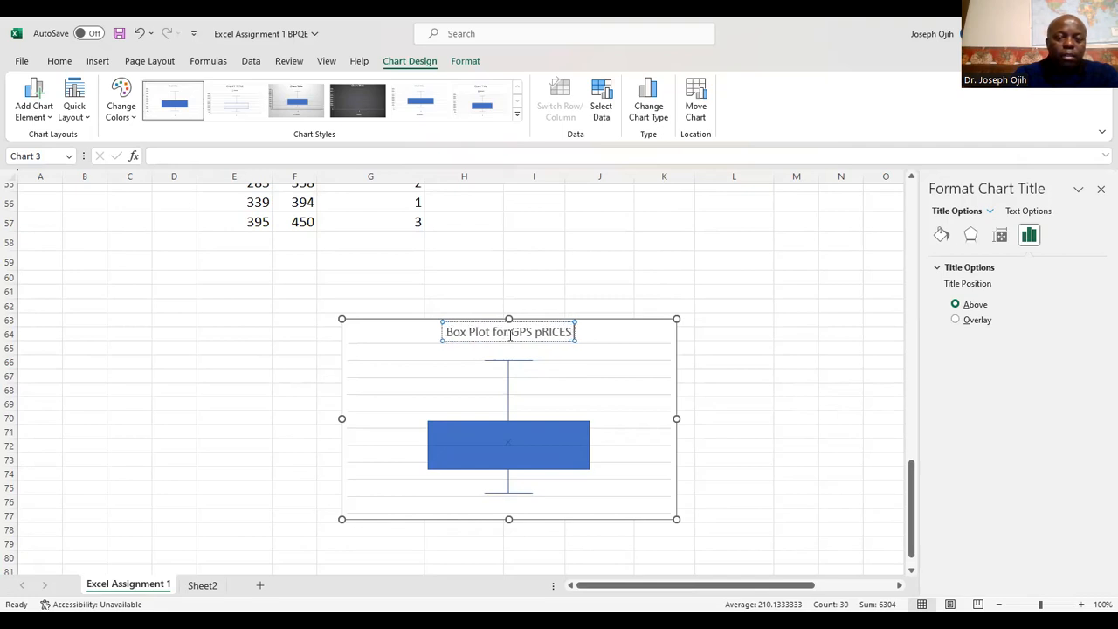
pyautogui.press('BackSpace')
pyautogui.press('BackSpace')
pyautogui.press('BackSpace')
pyautogui.press('BackSpace')
pyautogui.press('BackSpace')
pyautogui.press('BackSpace')
pyautogui.write('Prices Data')
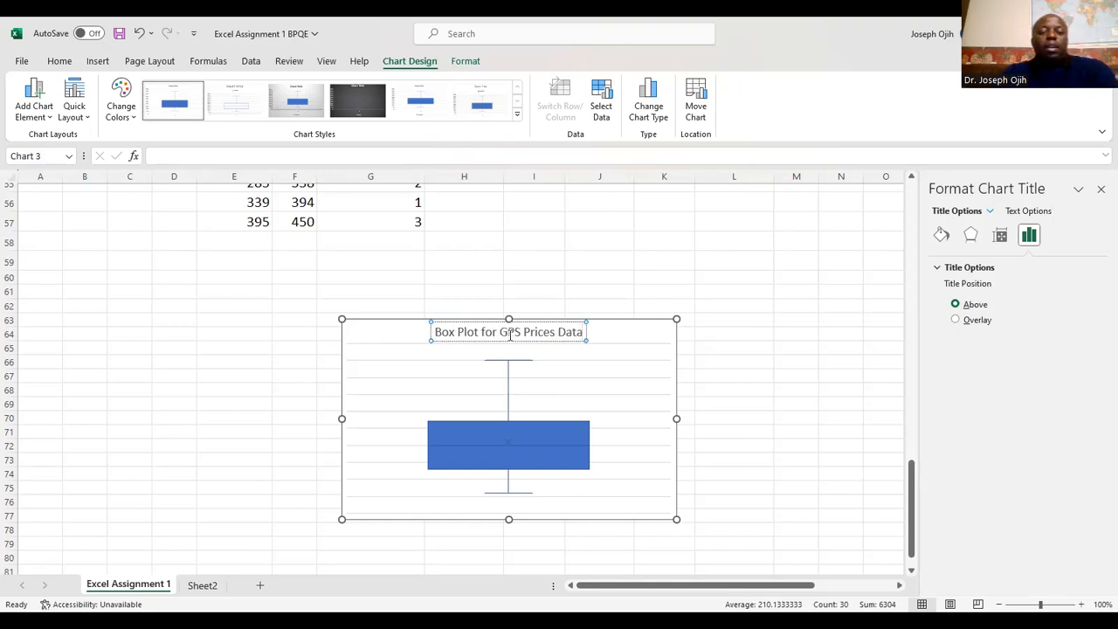
# Add data labels to the box plot's data series
pyautogui.click(545, 410)
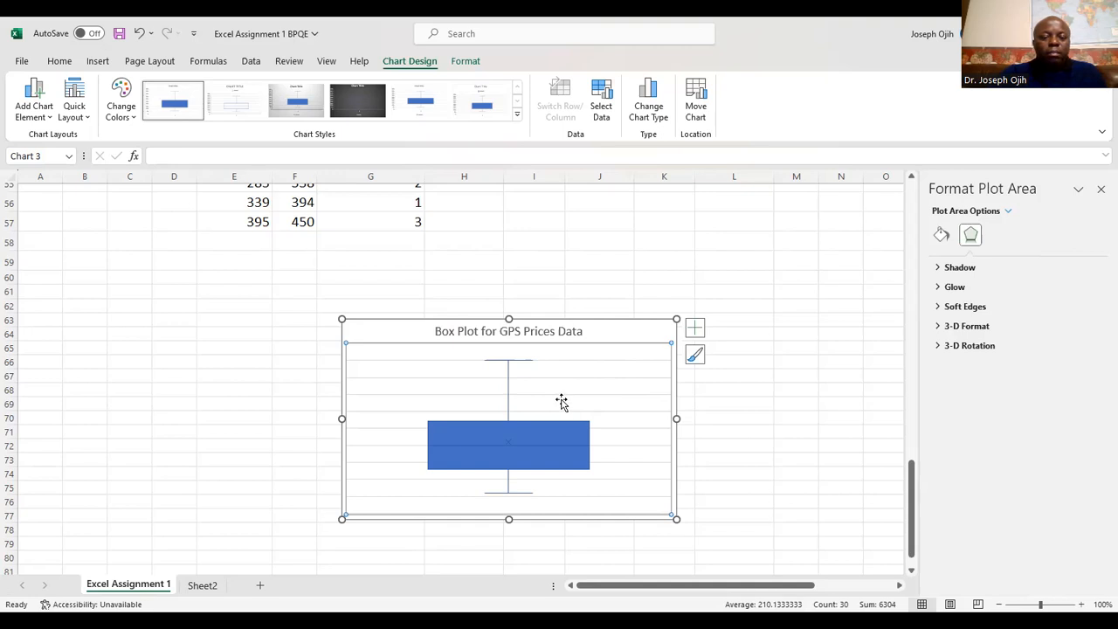
pyautogui.click(538, 446)
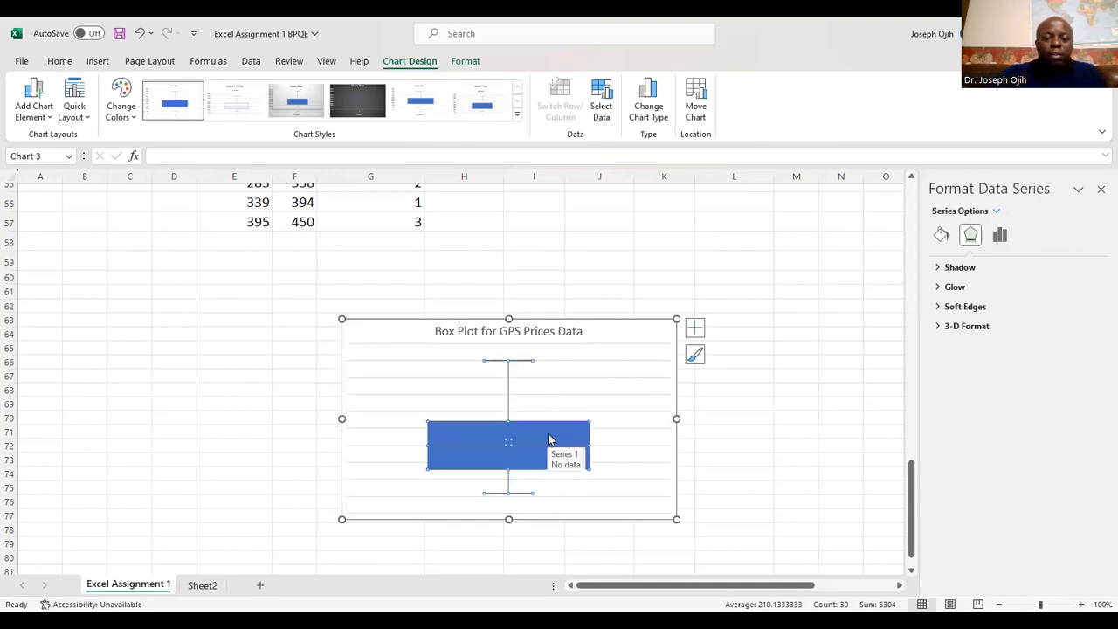
pyautogui.rightClick(549, 431)
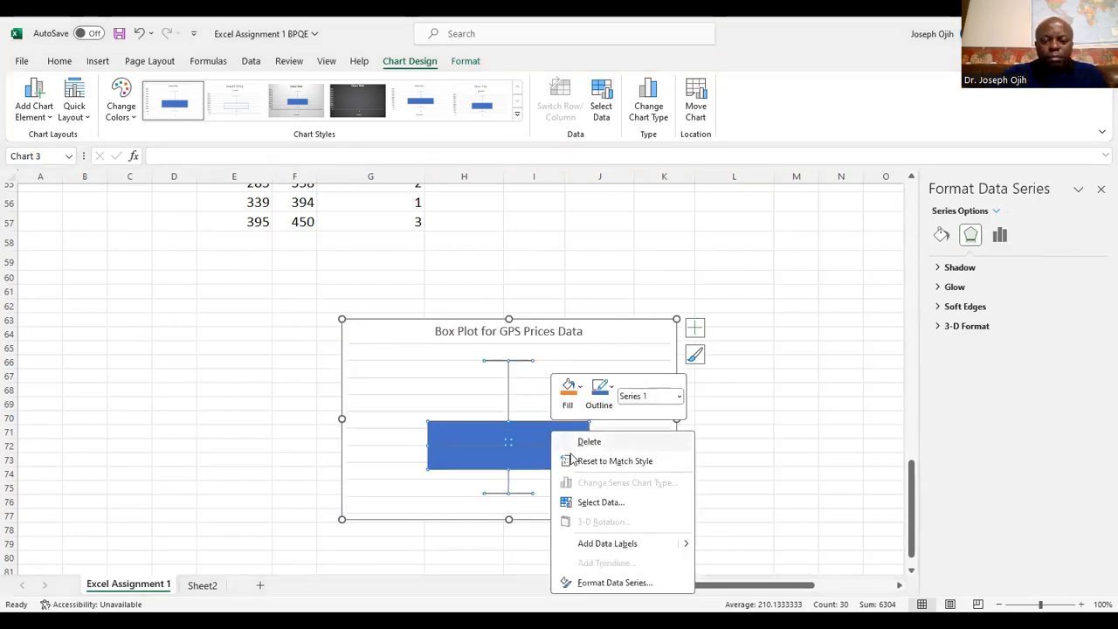
pyautogui.click(616, 546)
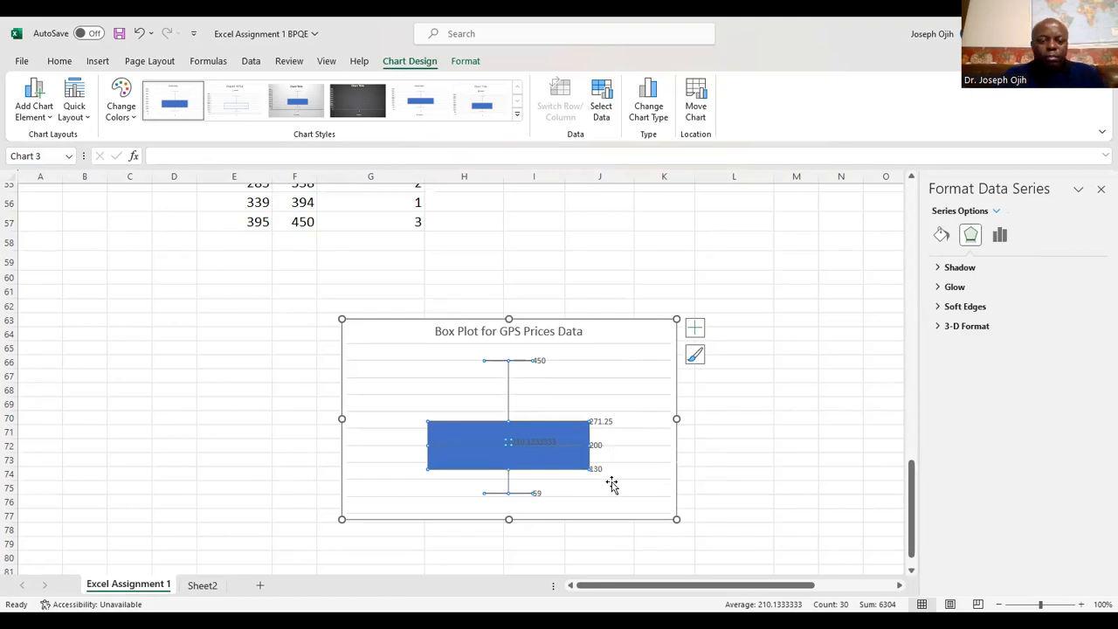
# Delete the major gridlines from the box plot
pyautogui.scroll(1, 472, 400)
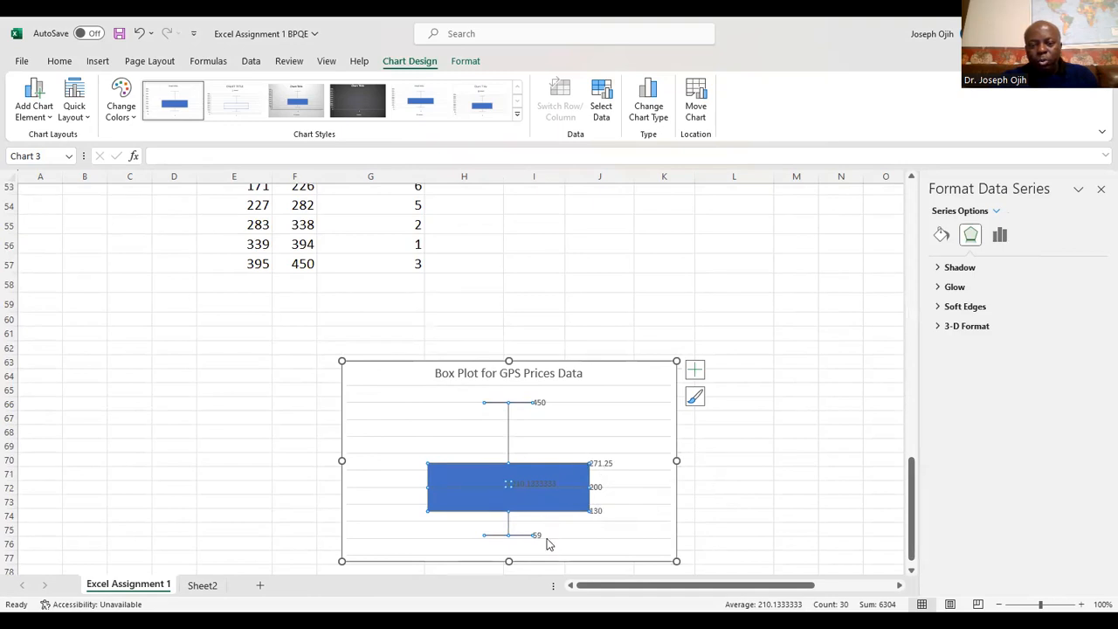
pyautogui.click(601, 426)
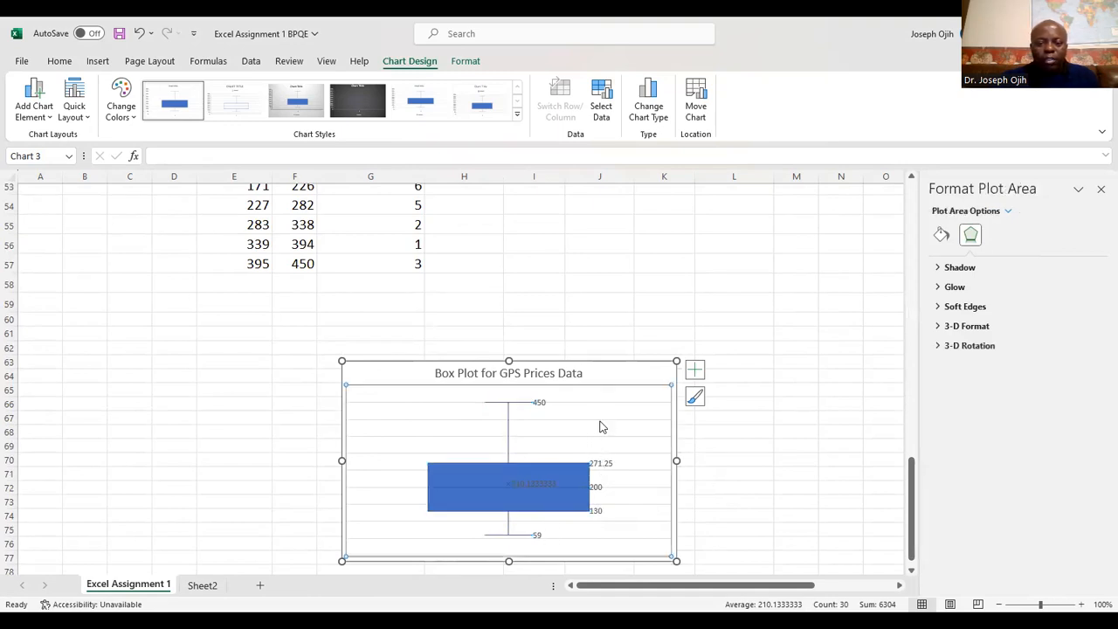
pyautogui.click(599, 424)
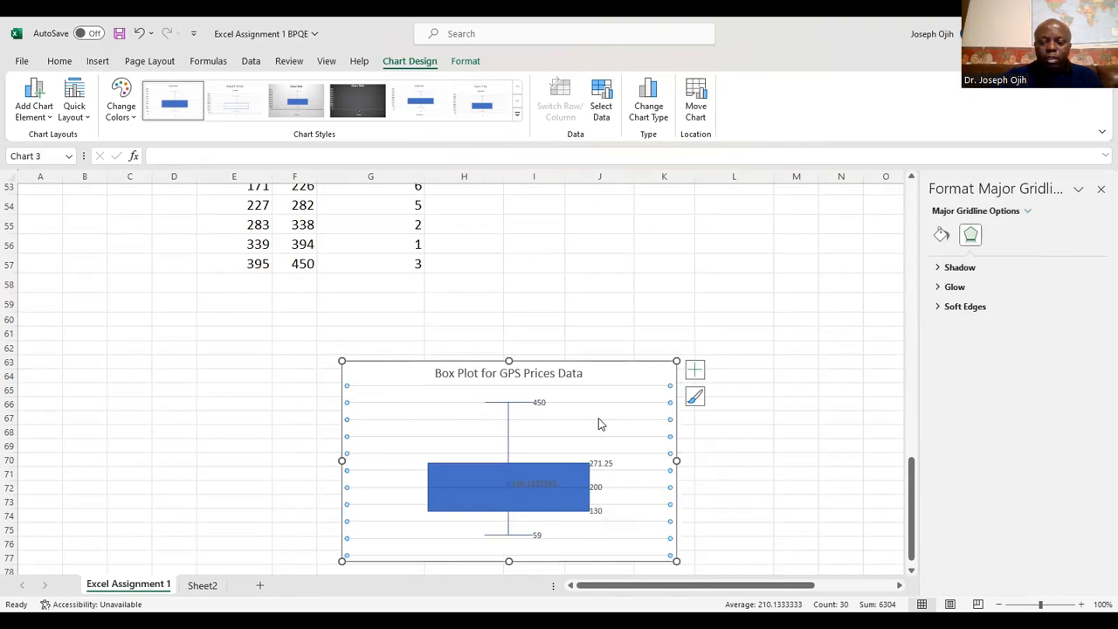
pyautogui.click(599, 423)
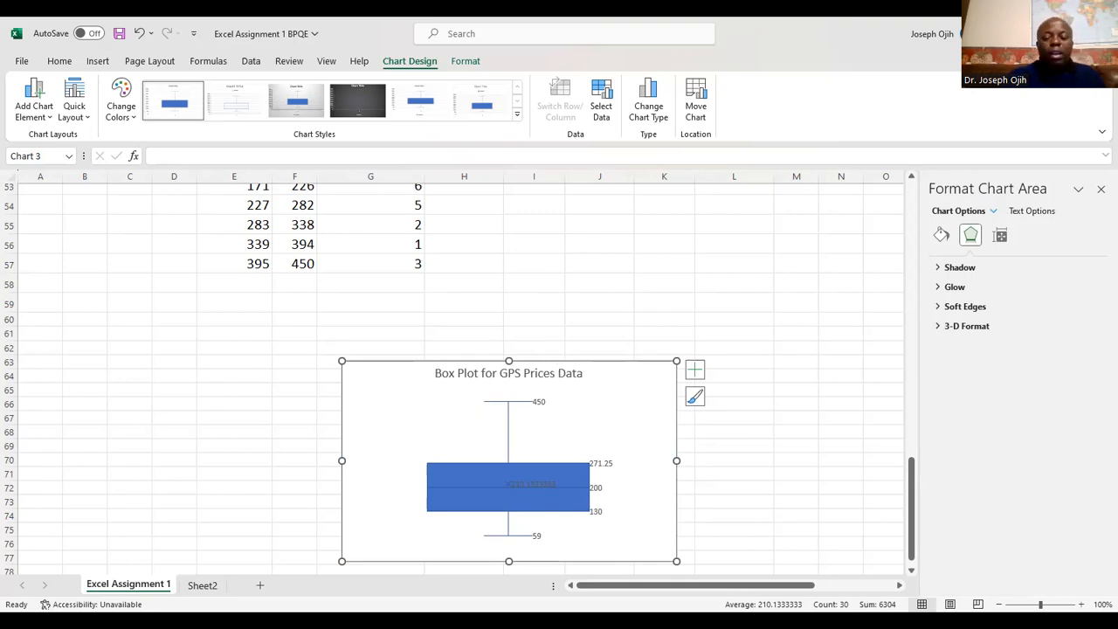
pyautogui.click(589, 86)
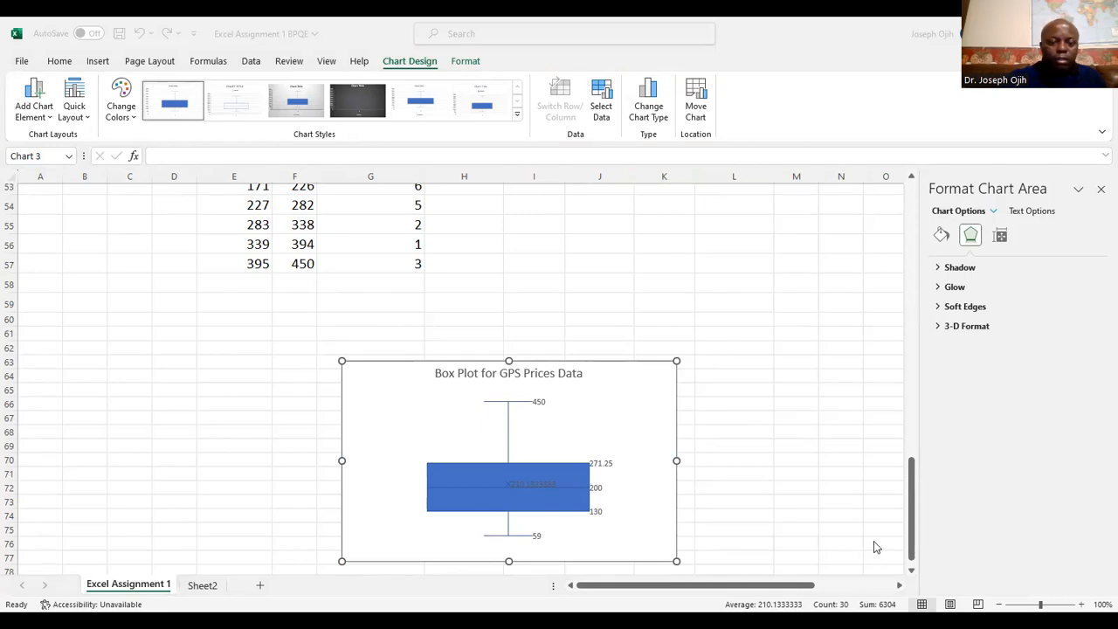
# Switch to the Statistics Project document in Word and delete the double-headed arrow line under item D, the box plot sketch
pyautogui.hotkey('alt', 'Tab')
pyautogui.scroll(-4, 622, 376)
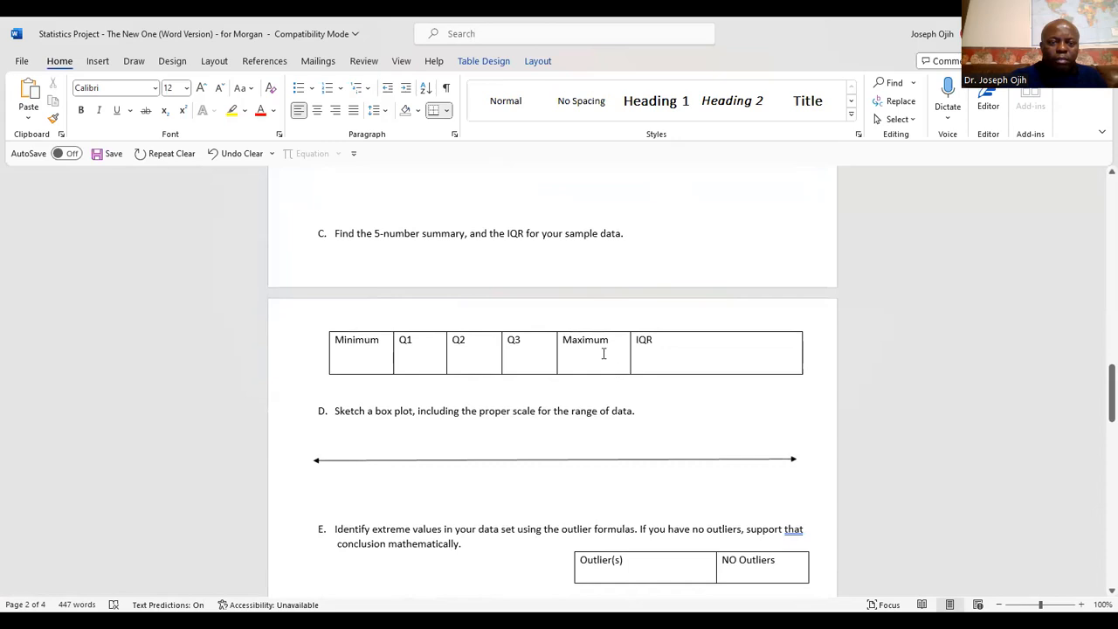
pyautogui.scroll(-2, 603, 353)
pyautogui.click(525, 392)
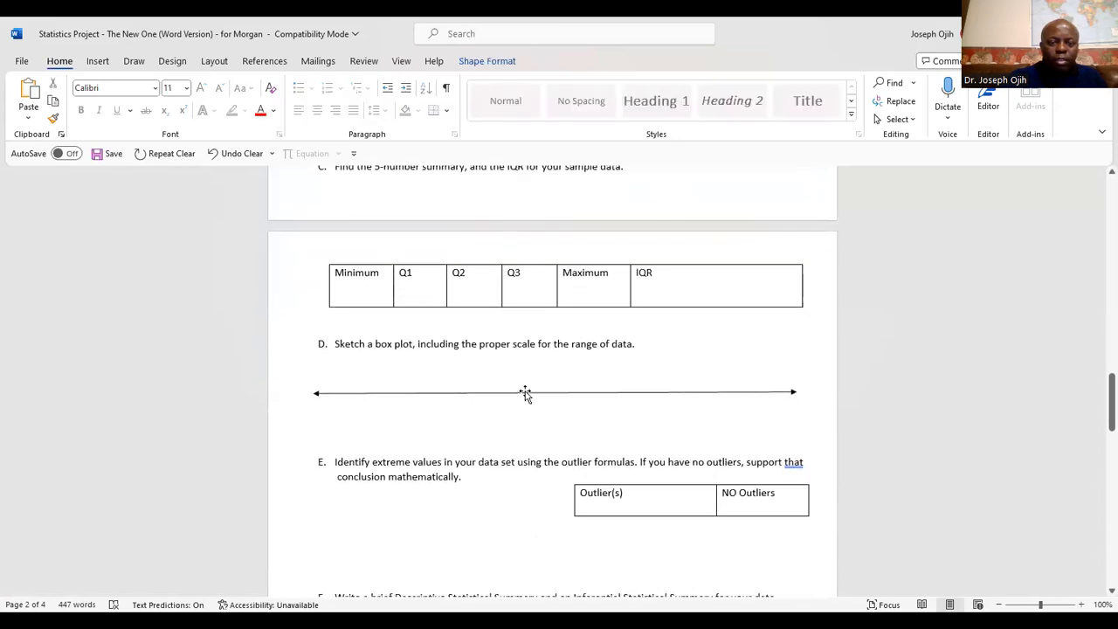
pyautogui.press('Delete')
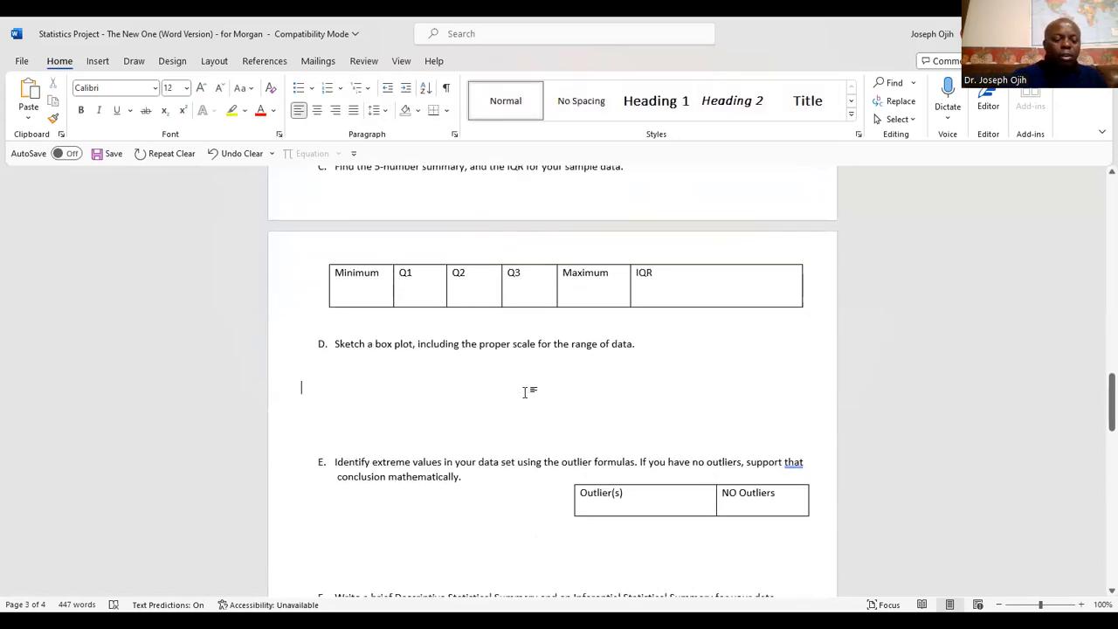
# Paste the copied GPS prices box plot under item D and centre it on the page
pyautogui.hotkey('ctrl', 'v')
pyautogui.click(498, 422)
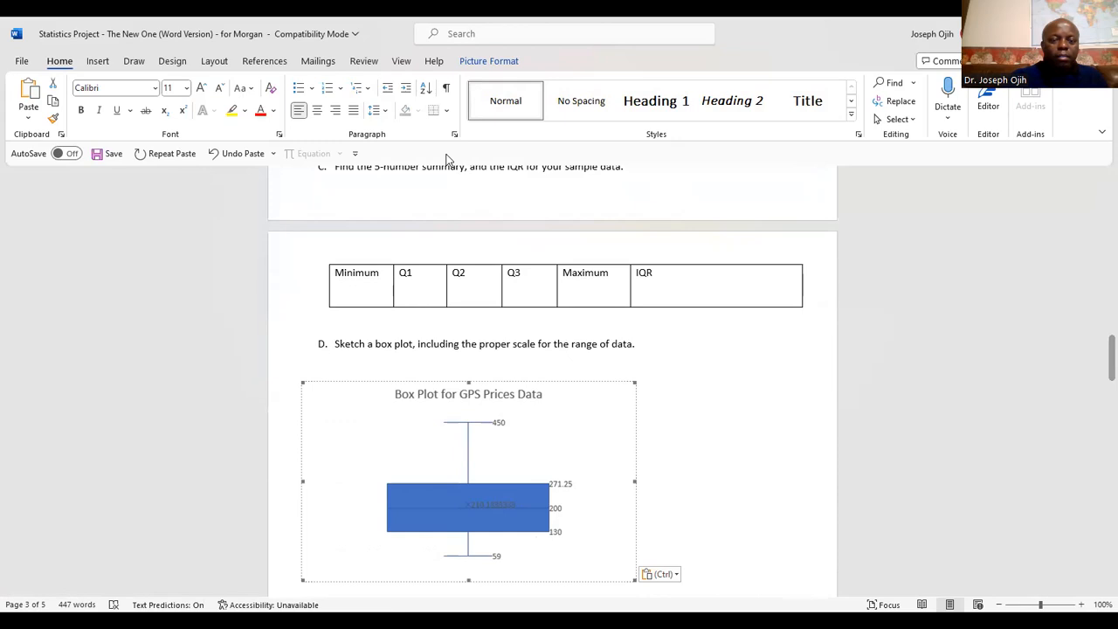
pyautogui.hotkey('ctrl', 'e')
pyautogui.click(743, 399)
pyautogui.scroll(-3, 726, 411)
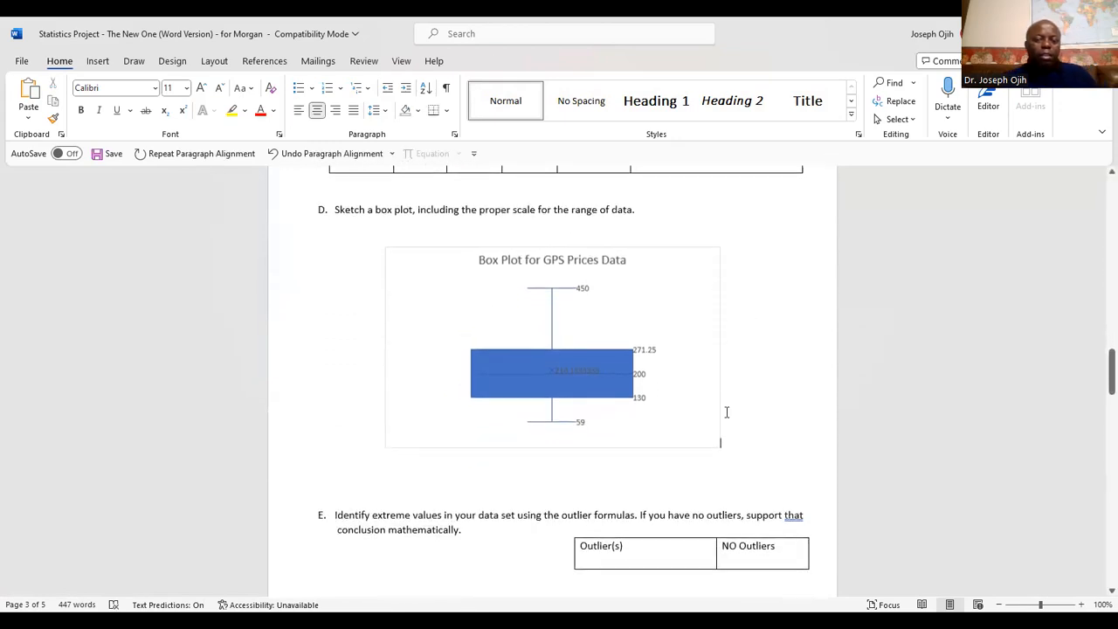
pyautogui.scroll(-1, 726, 411)
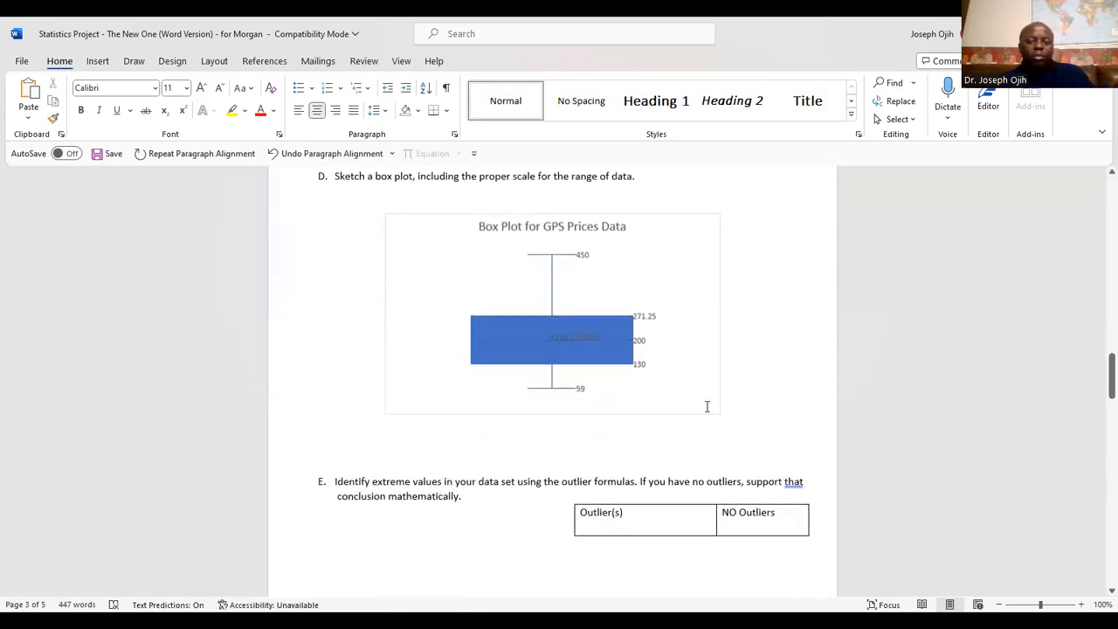
pyautogui.click(634, 364)
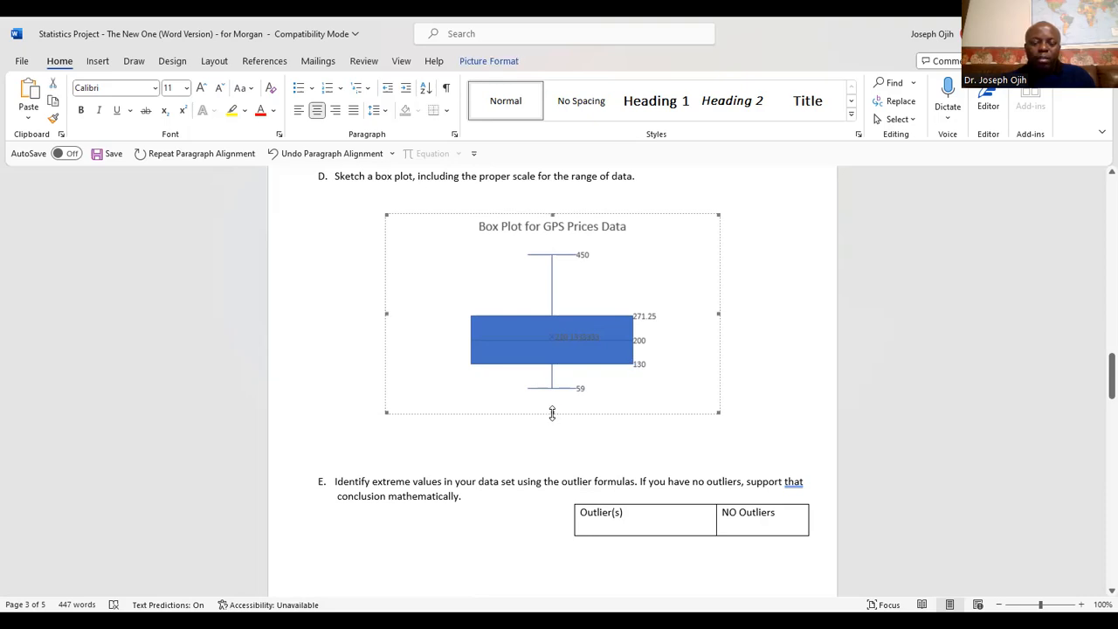
pyautogui.scroll(-2, 552, 348)
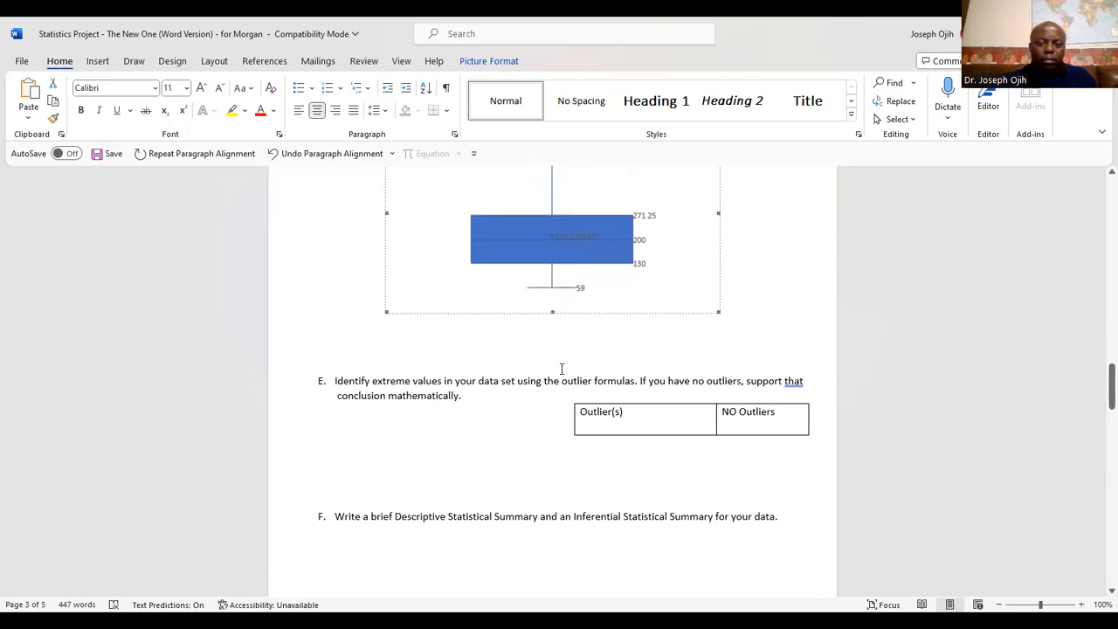
pyautogui.scroll(2, 594, 367)
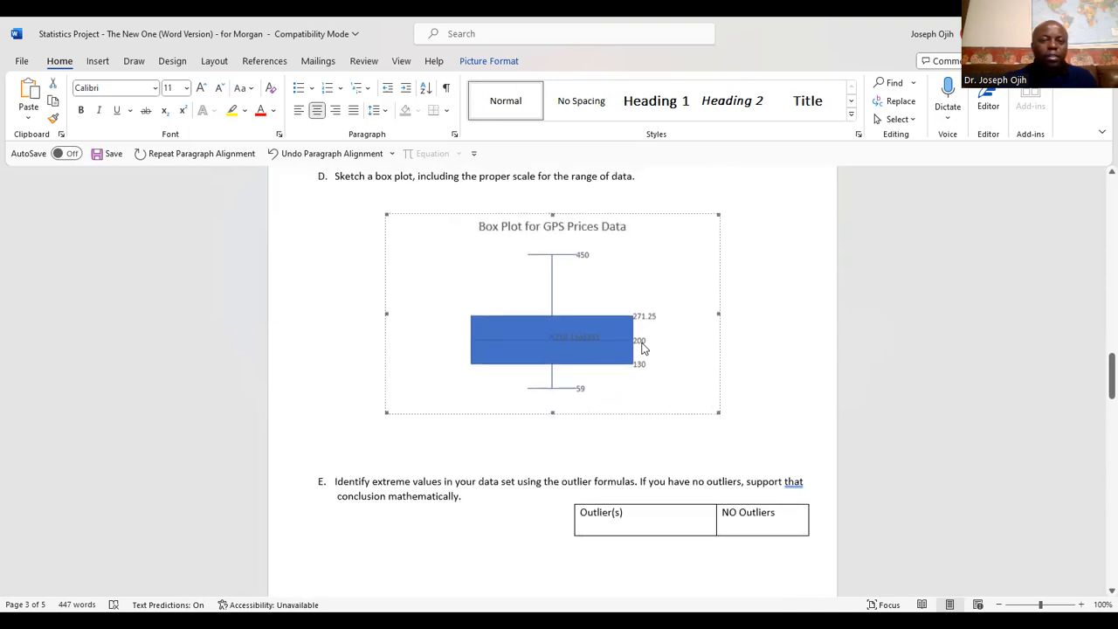
# In the five-number summary table, enter 59 under Minimum and 130 under Q1, and add a new line below Q2
pyautogui.scroll(1, 640, 347)
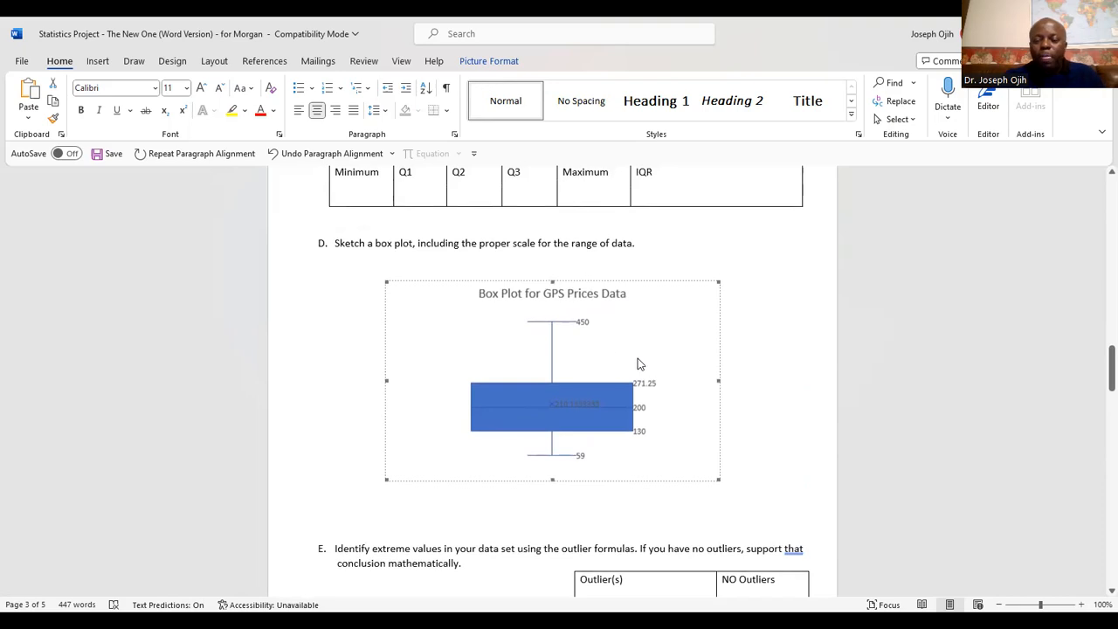
pyautogui.scroll(1, 628, 366)
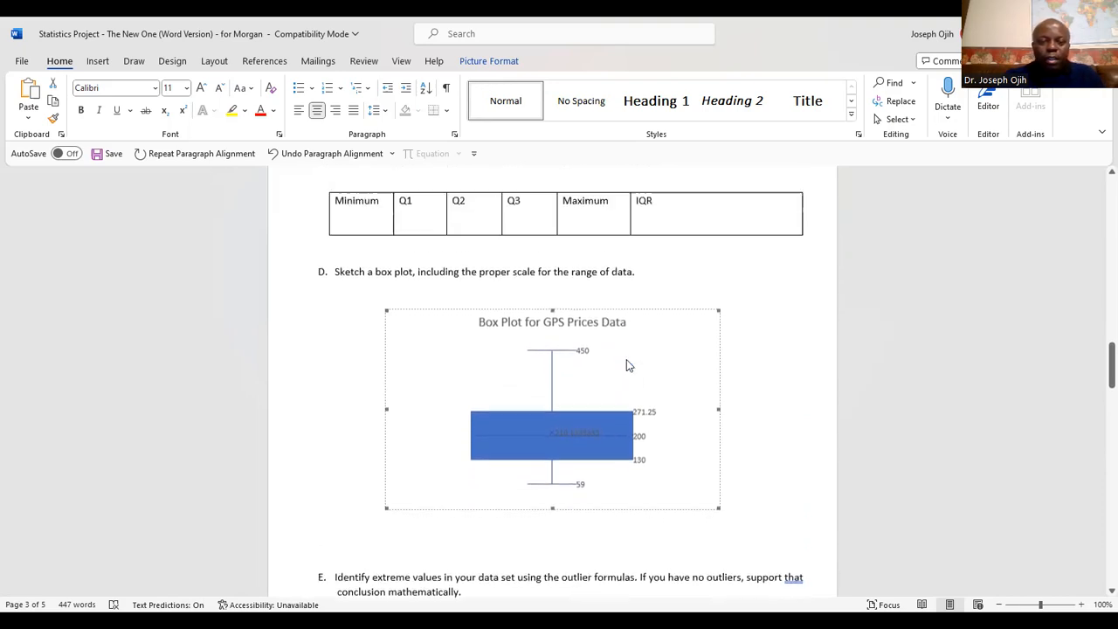
pyautogui.scroll(1, 628, 367)
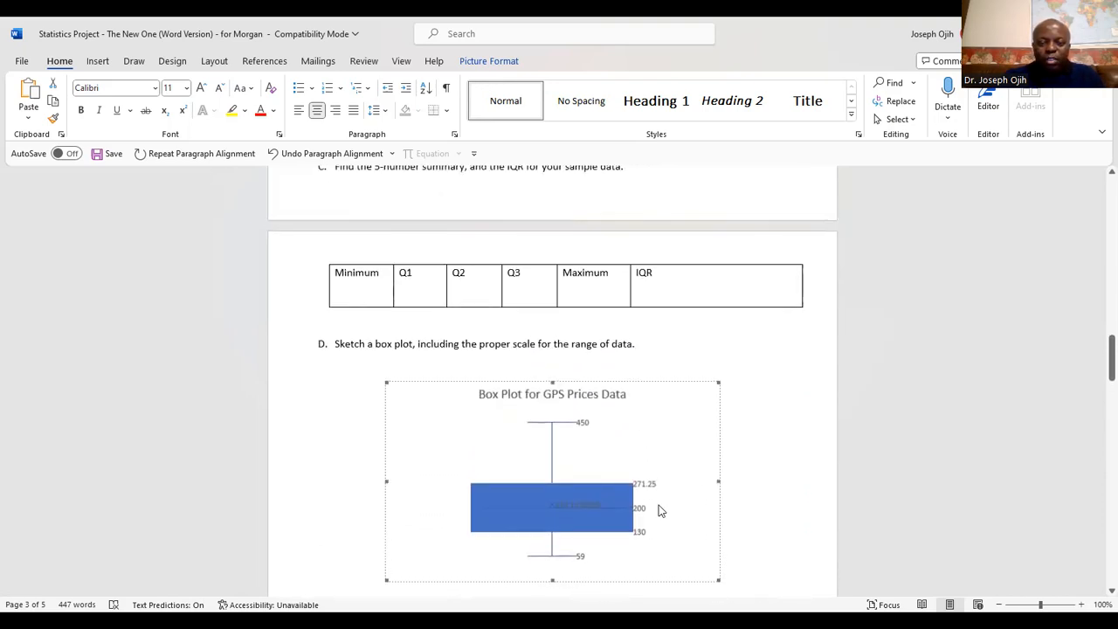
pyautogui.click(370, 289)
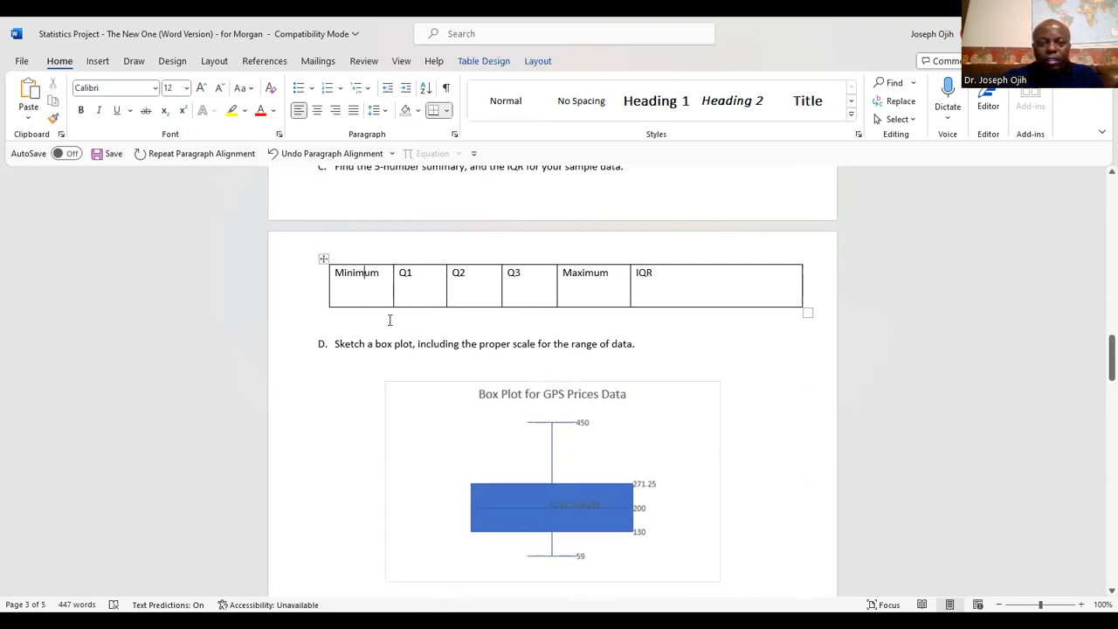
pyautogui.doubleClick(370, 292)
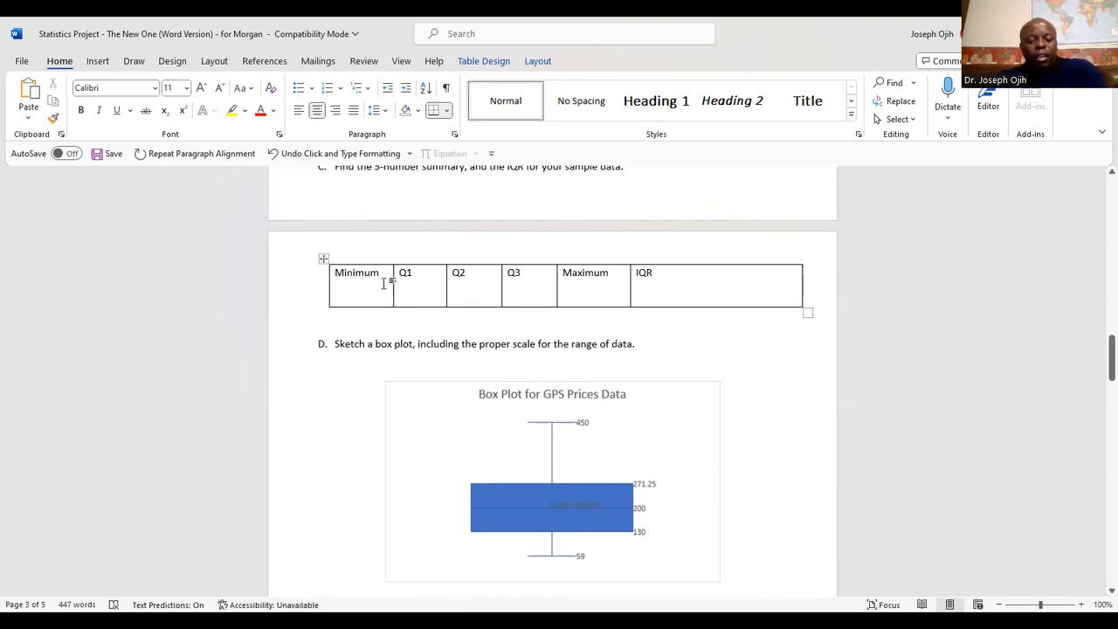
pyautogui.write('59')
pyautogui.click(432, 294)
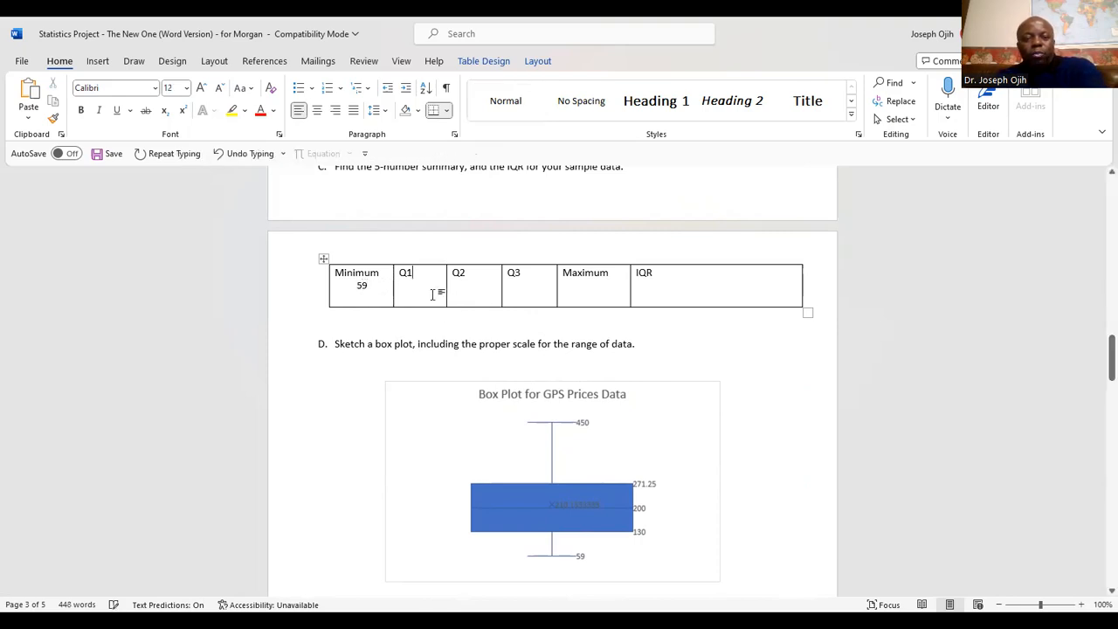
pyautogui.press('Return')
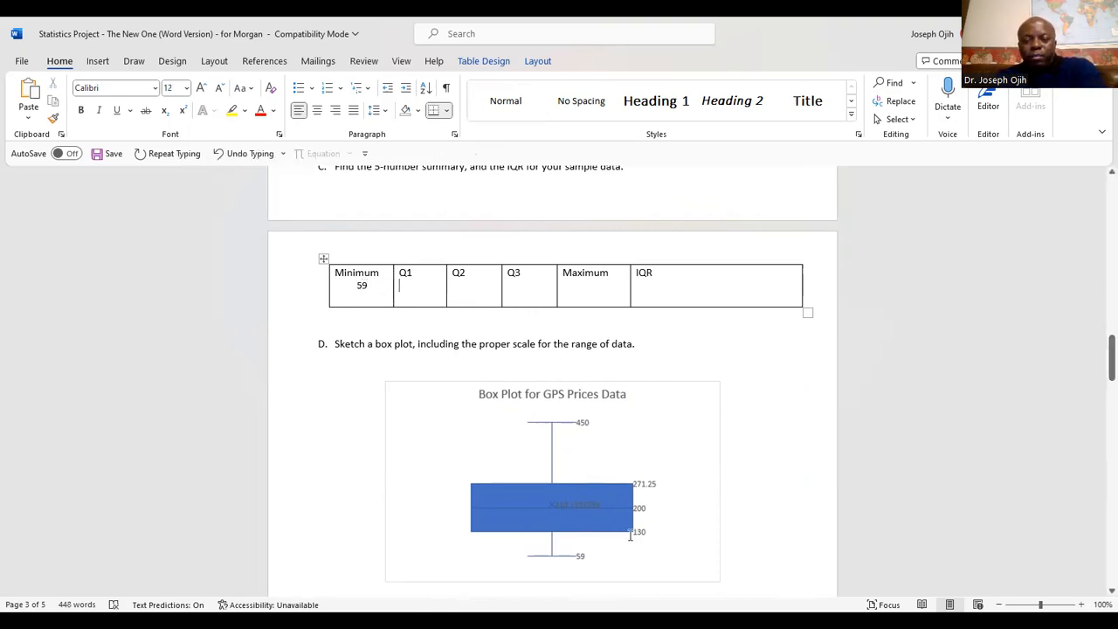
pyautogui.write('130')
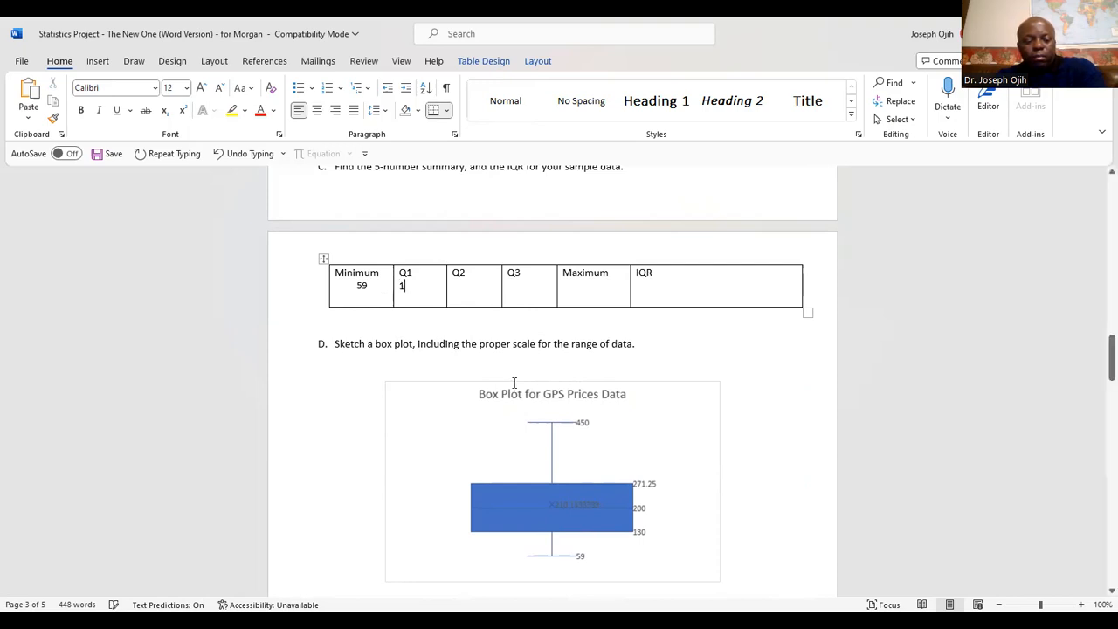
pyautogui.click(481, 293)
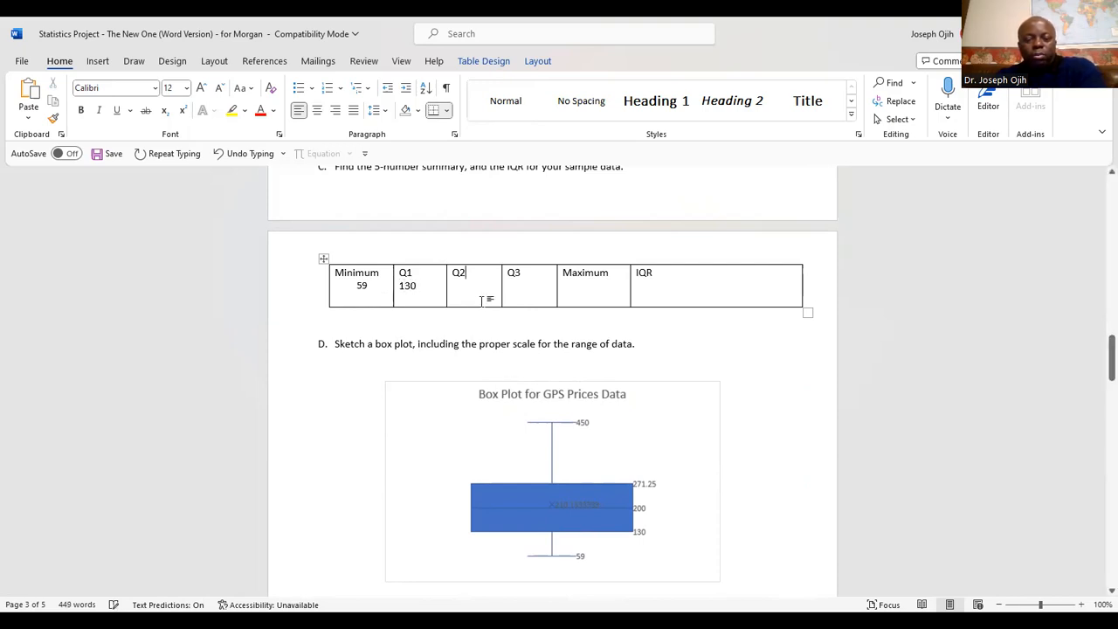
pyautogui.press('Return')
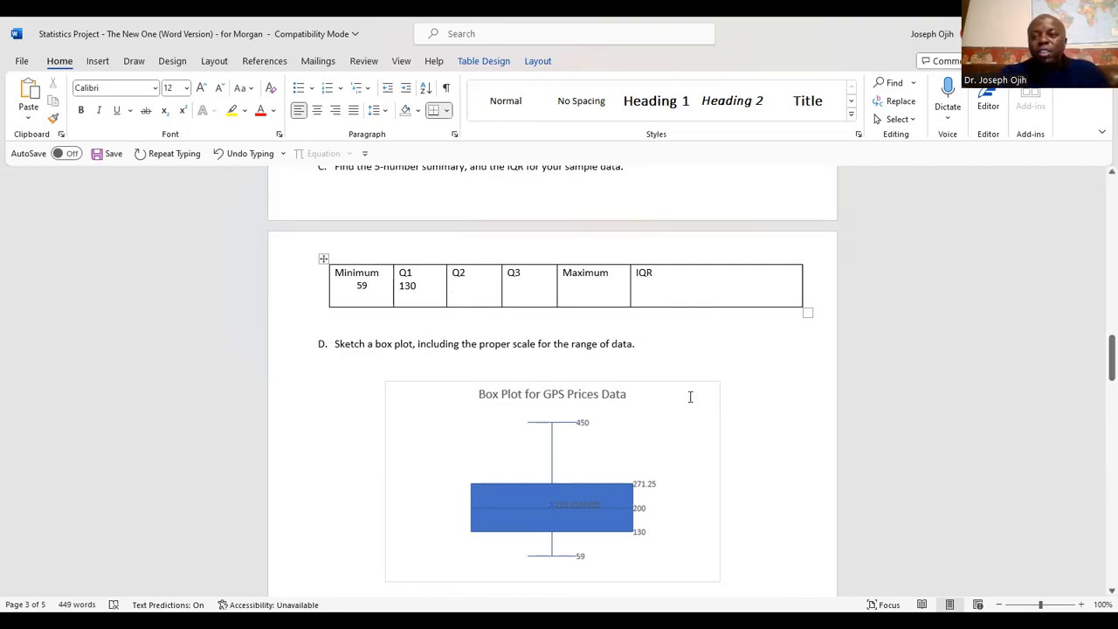
# Examine items E and F for the requirements on outliers and the descriptive and inferential statistical summaries
pyautogui.scroll(1, 644, 347)
pyautogui.scroll(-1, 644, 350)
pyautogui.scroll(-4, 644, 350)
pyautogui.scroll(1, 611, 351)
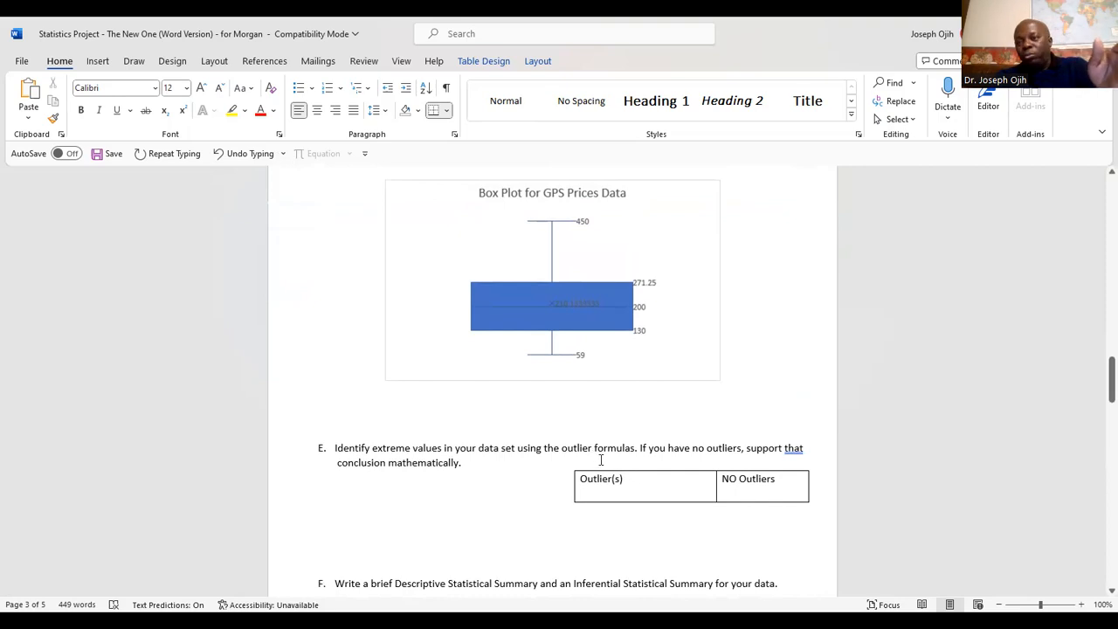
pyautogui.scroll(-8, 614, 448)
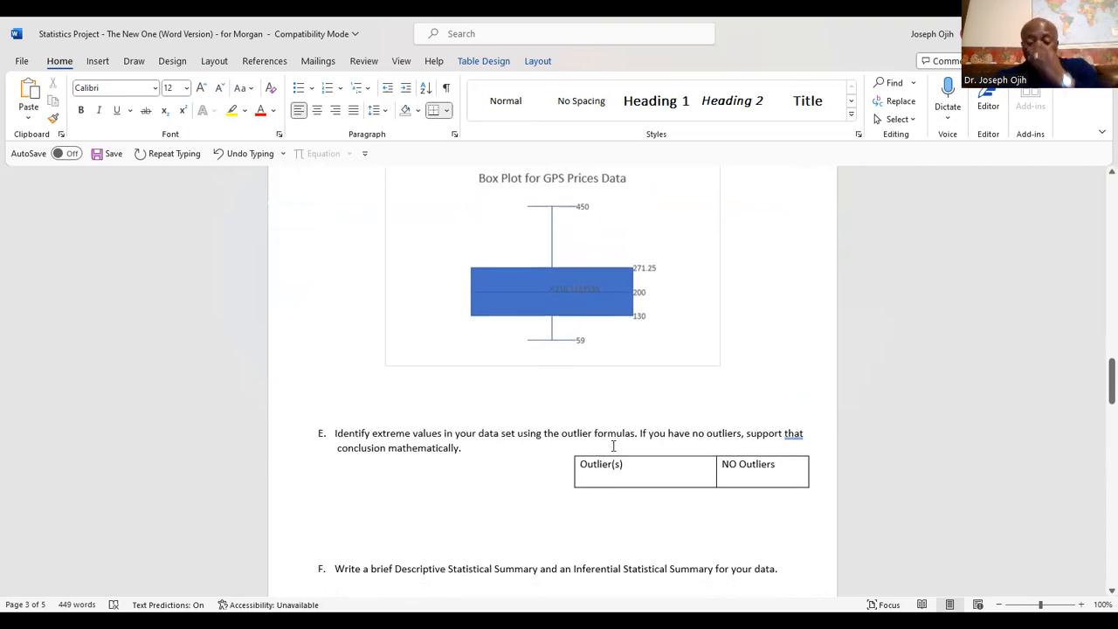
pyautogui.scroll(8, 611, 453)
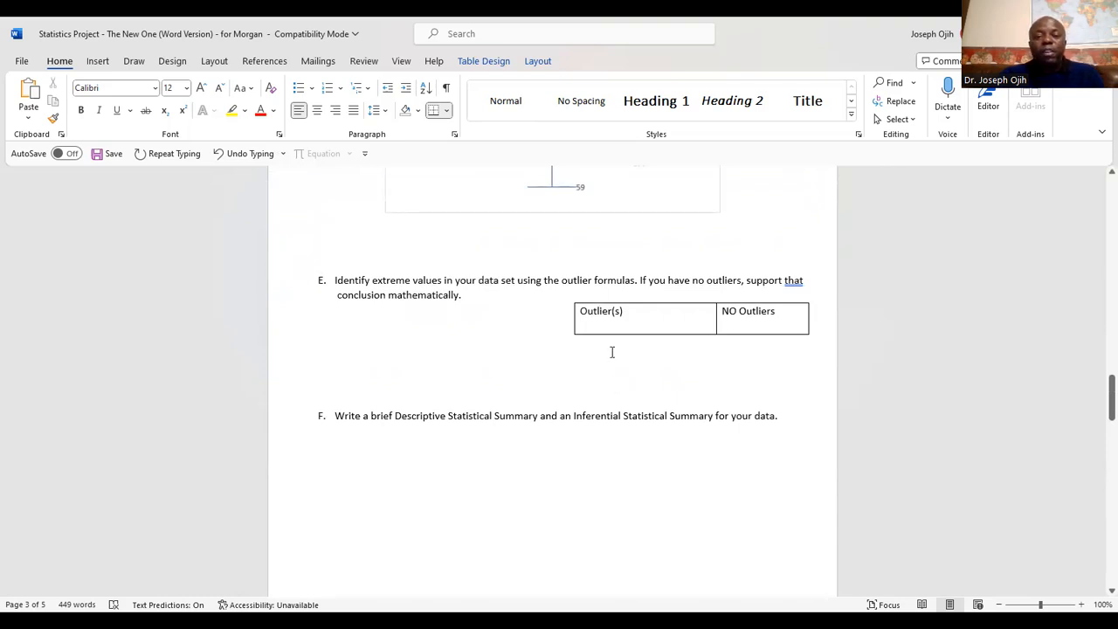
pyautogui.click(528, 158)
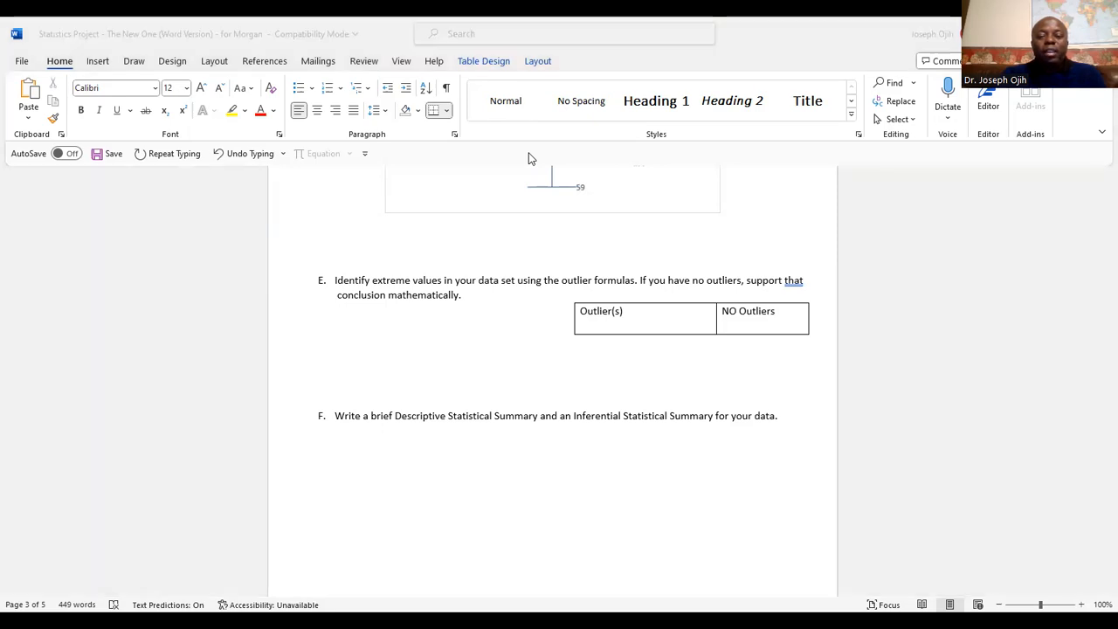